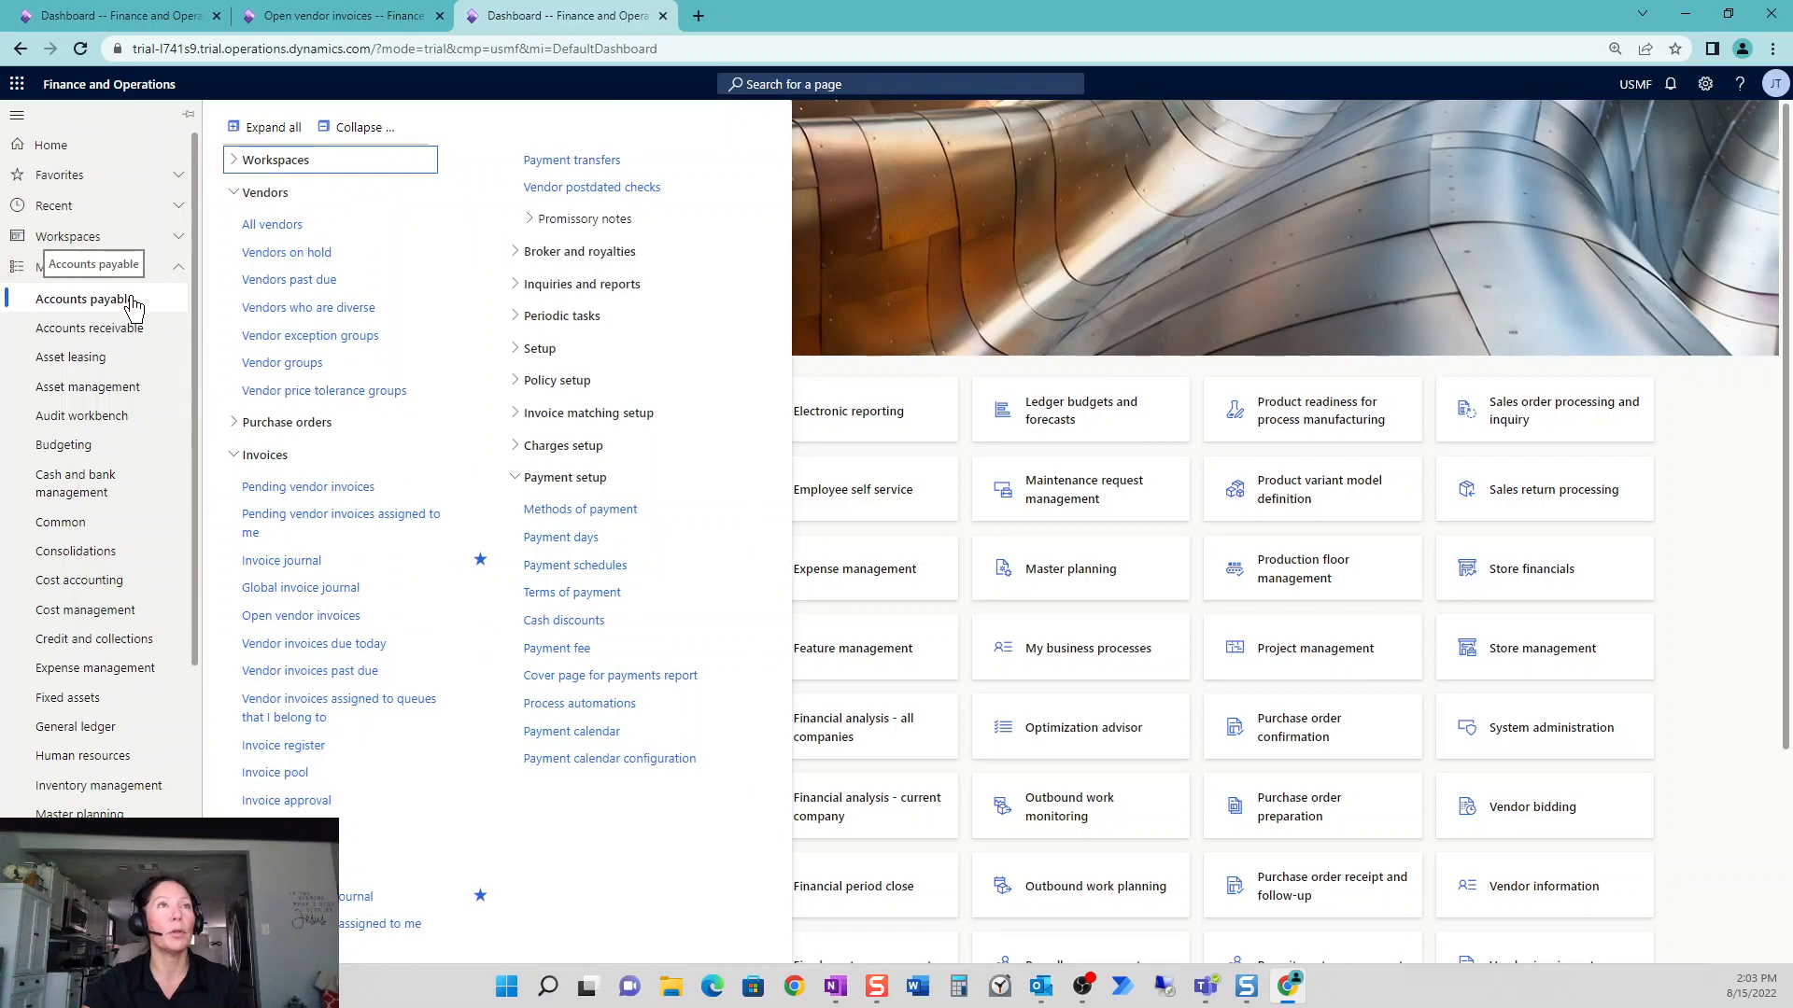
- Open the Vendor payment journal page under the Payments section of Accounts payable
left_click(359, 128)
left_click(320, 290)
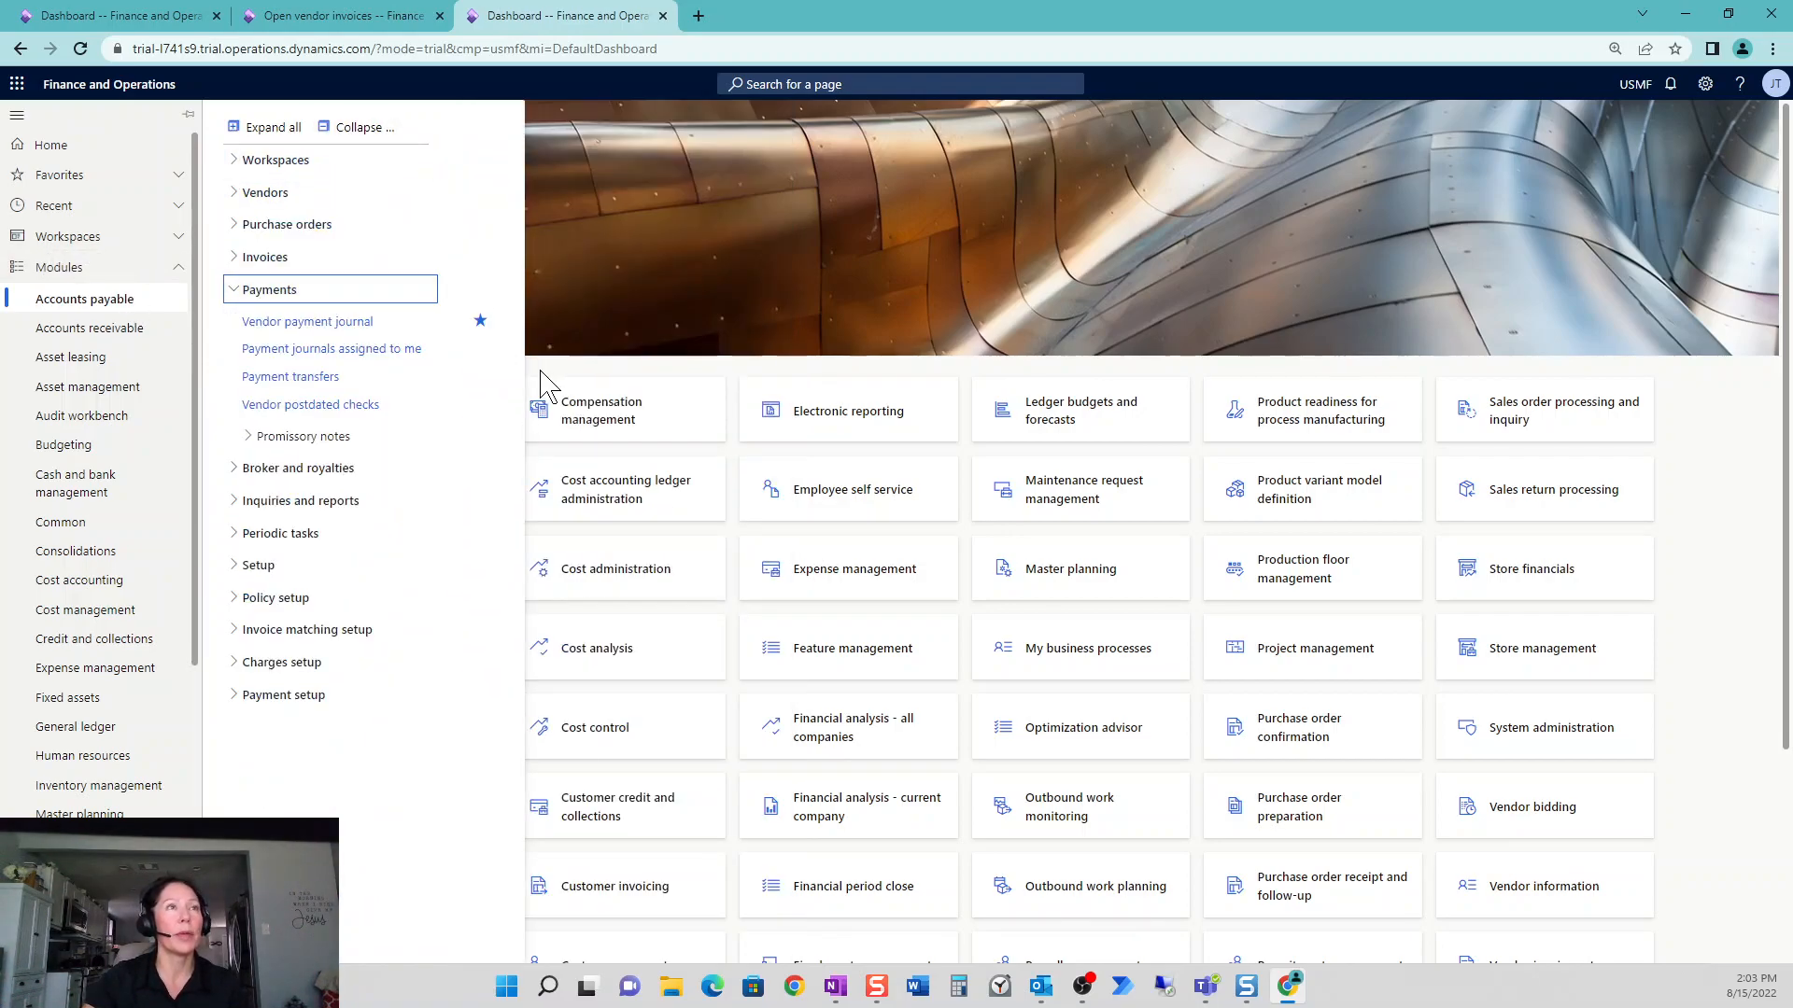
left_click(334, 324)
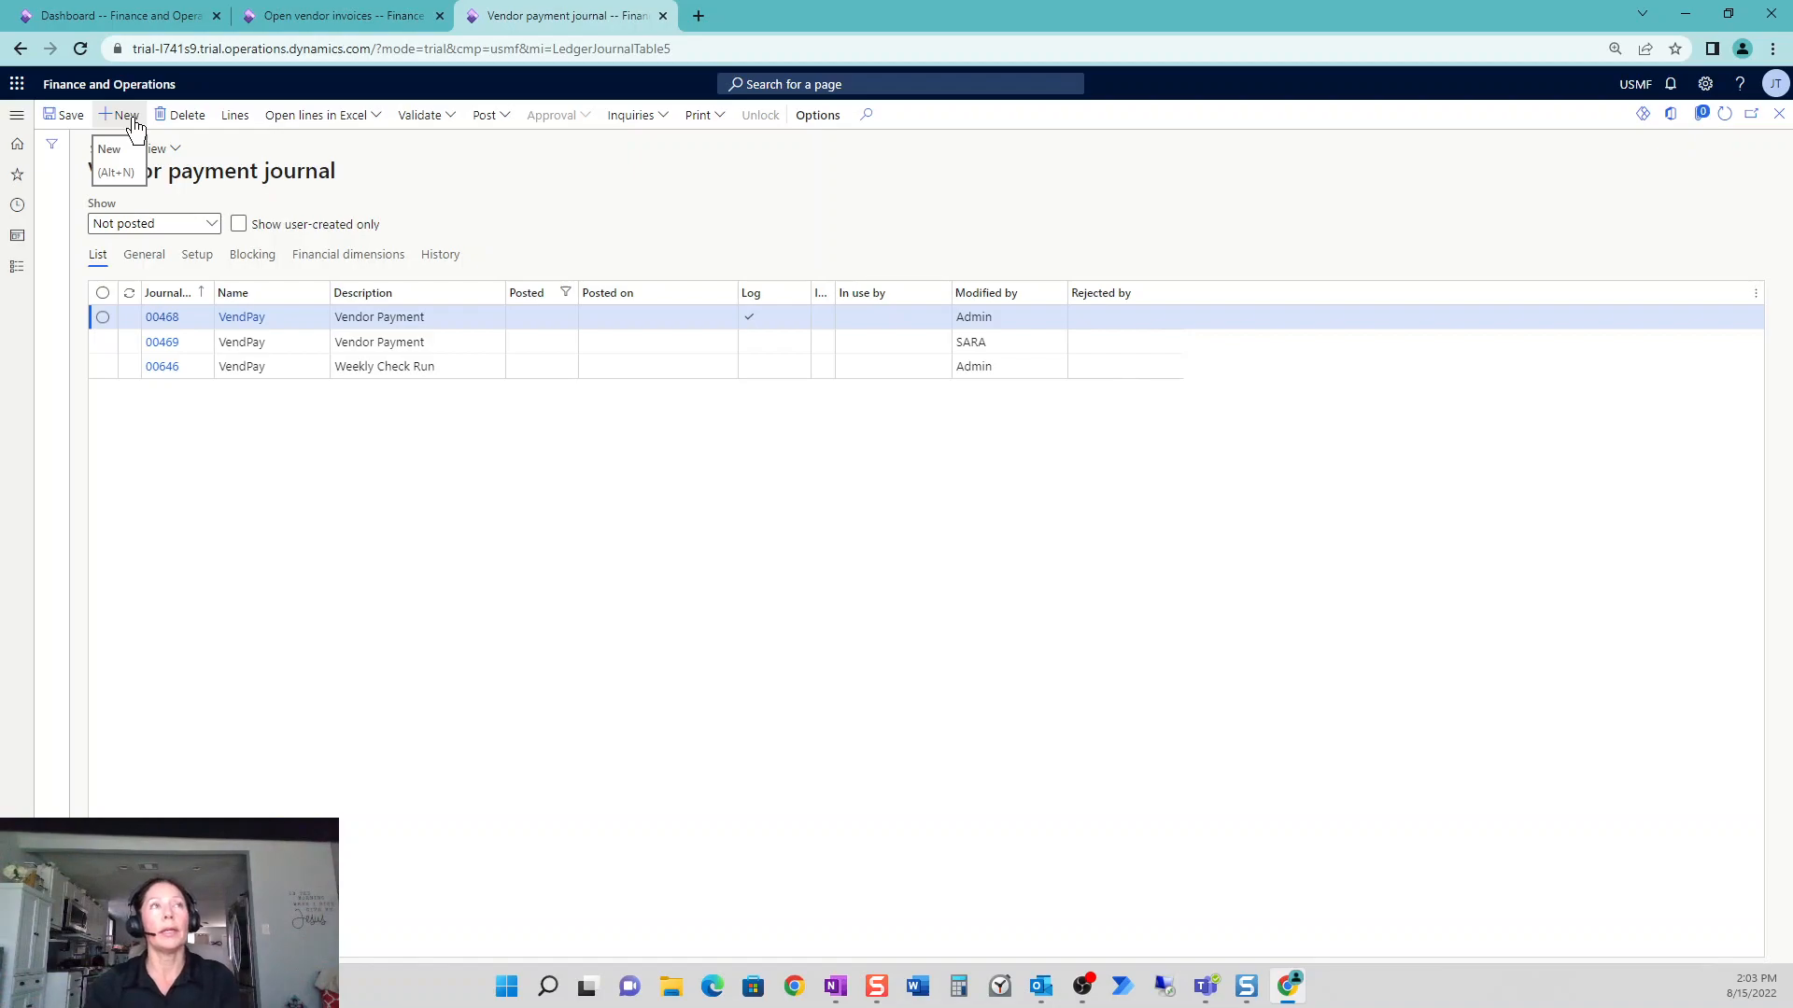
- Create a new vendor payment journal with the name VendPay and open its lines
left_click(131, 115)
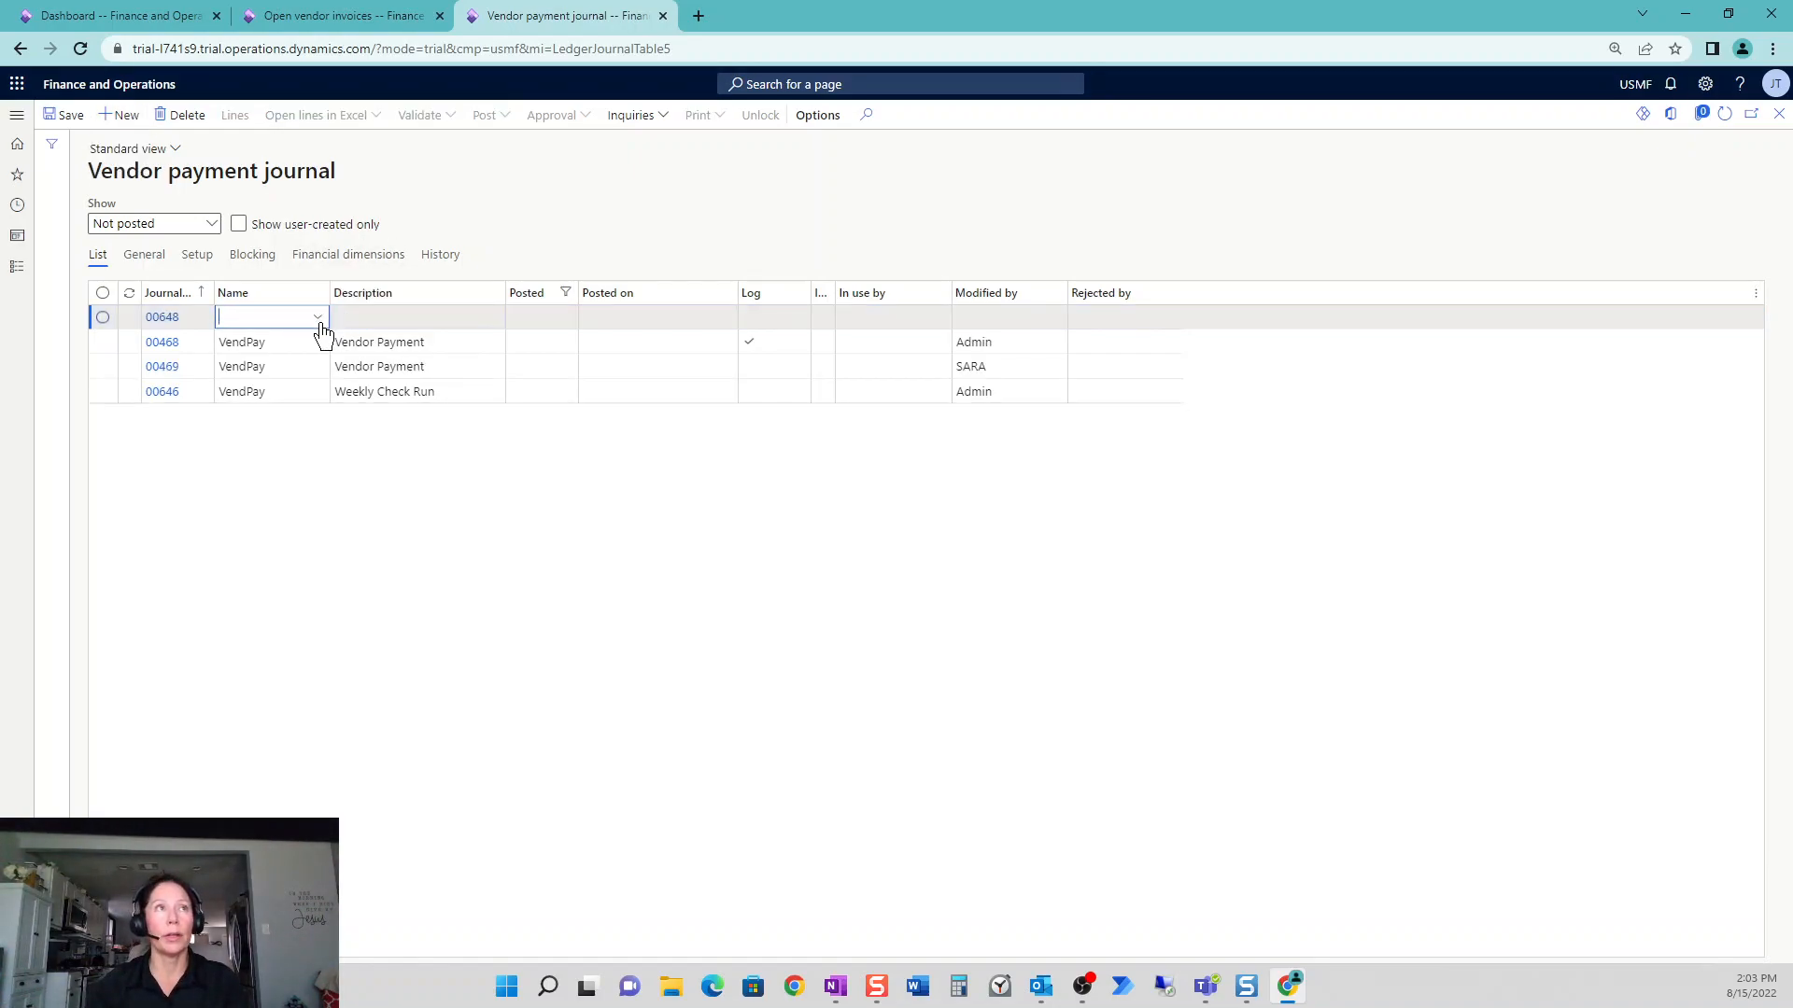
left_click(319, 322)
left_click(271, 365)
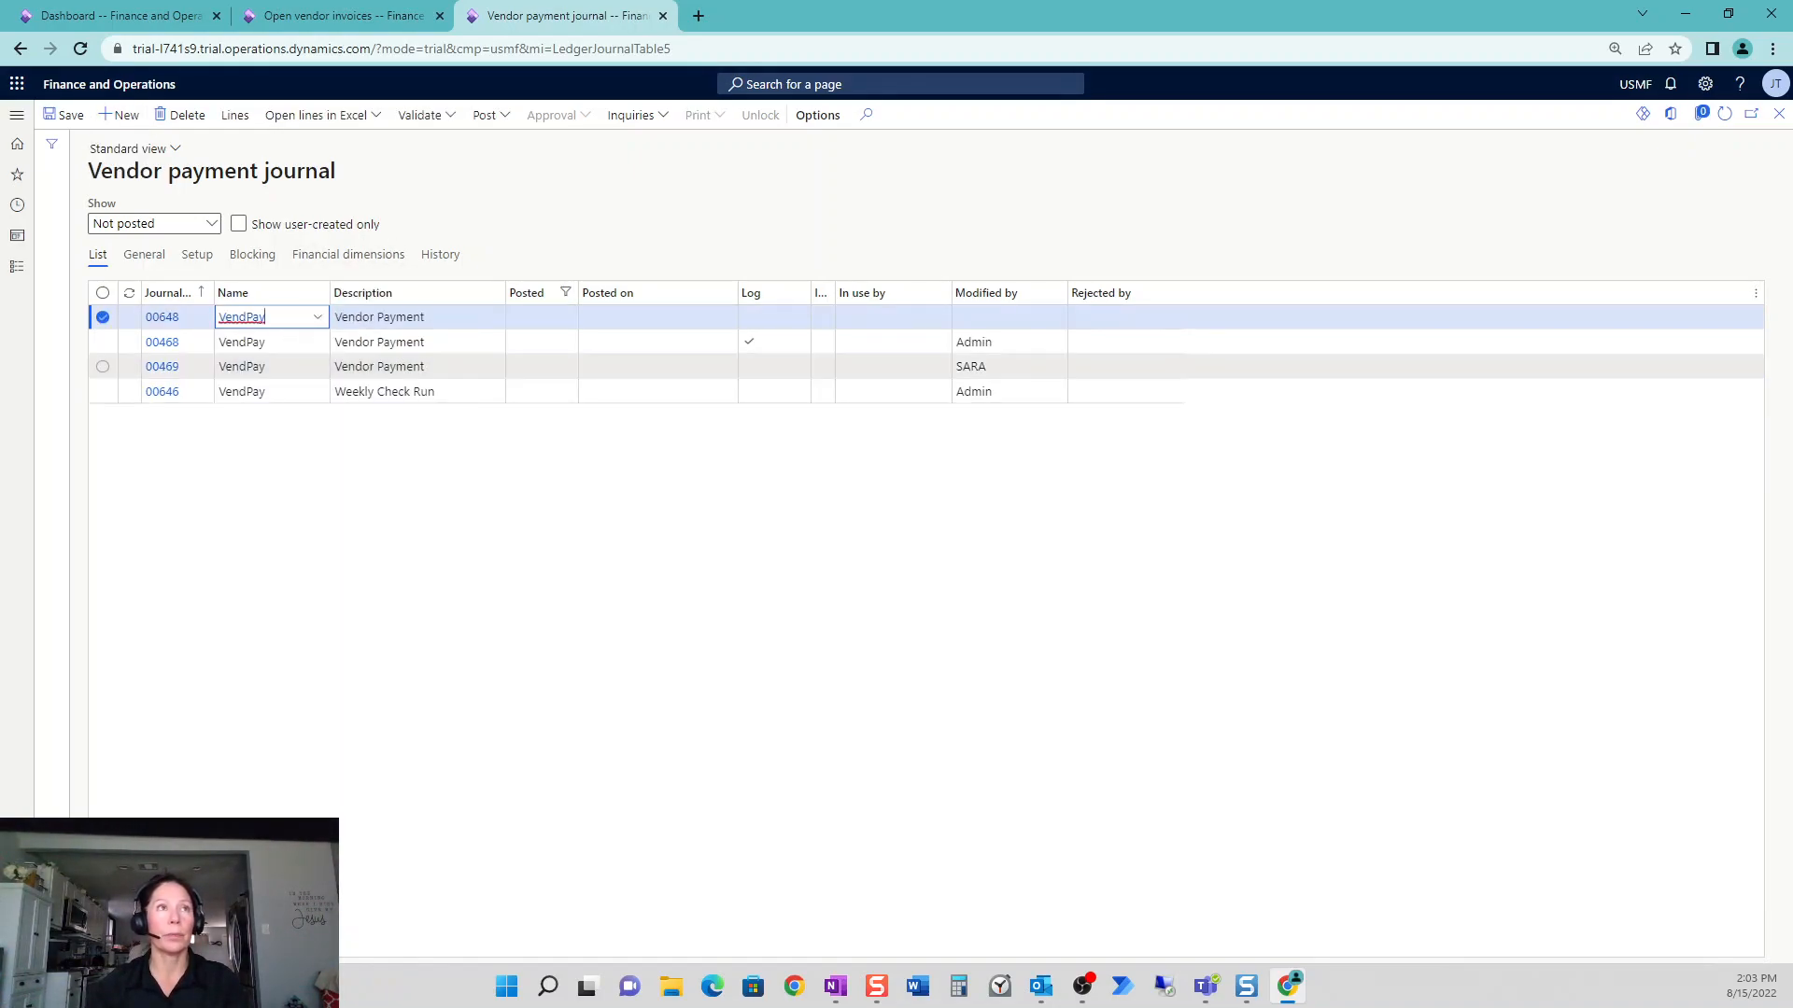
key("Tab")
left_click(237, 123)
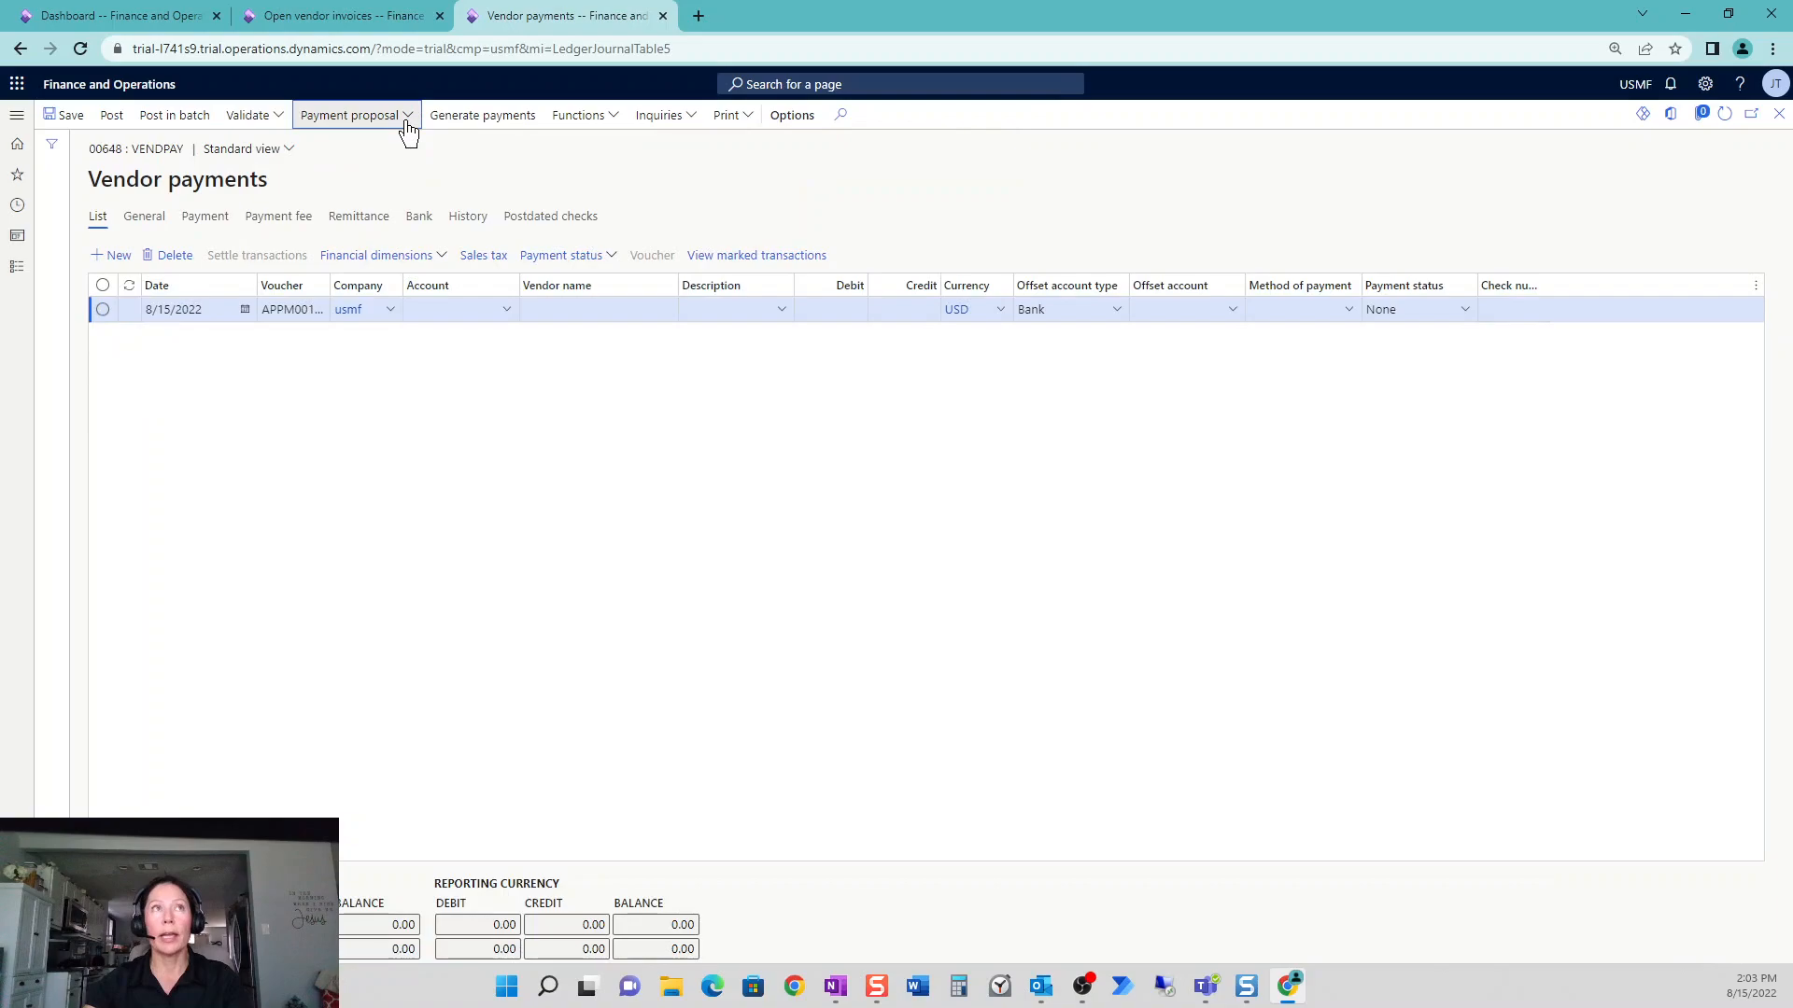
- Review the parameters for creating a vendor payment proposal, and close them without creating a proposal
left_click(408, 124)
left_click(420, 143)
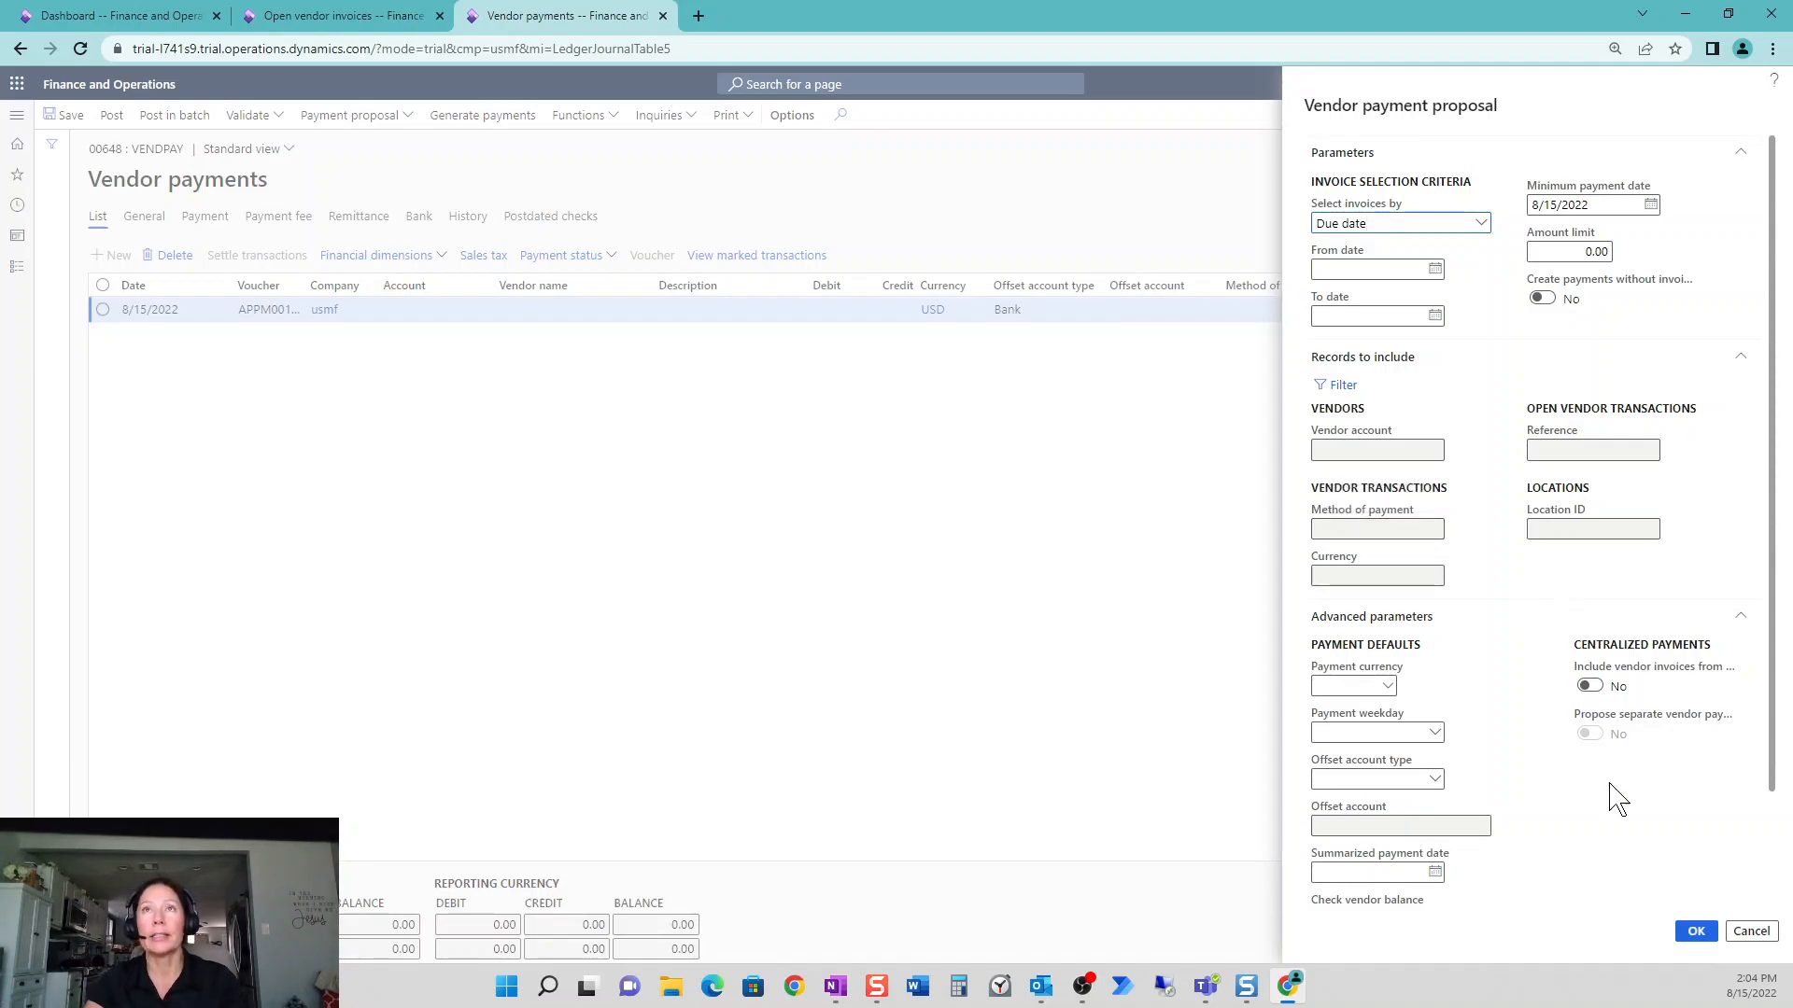
left_click(1751, 932)
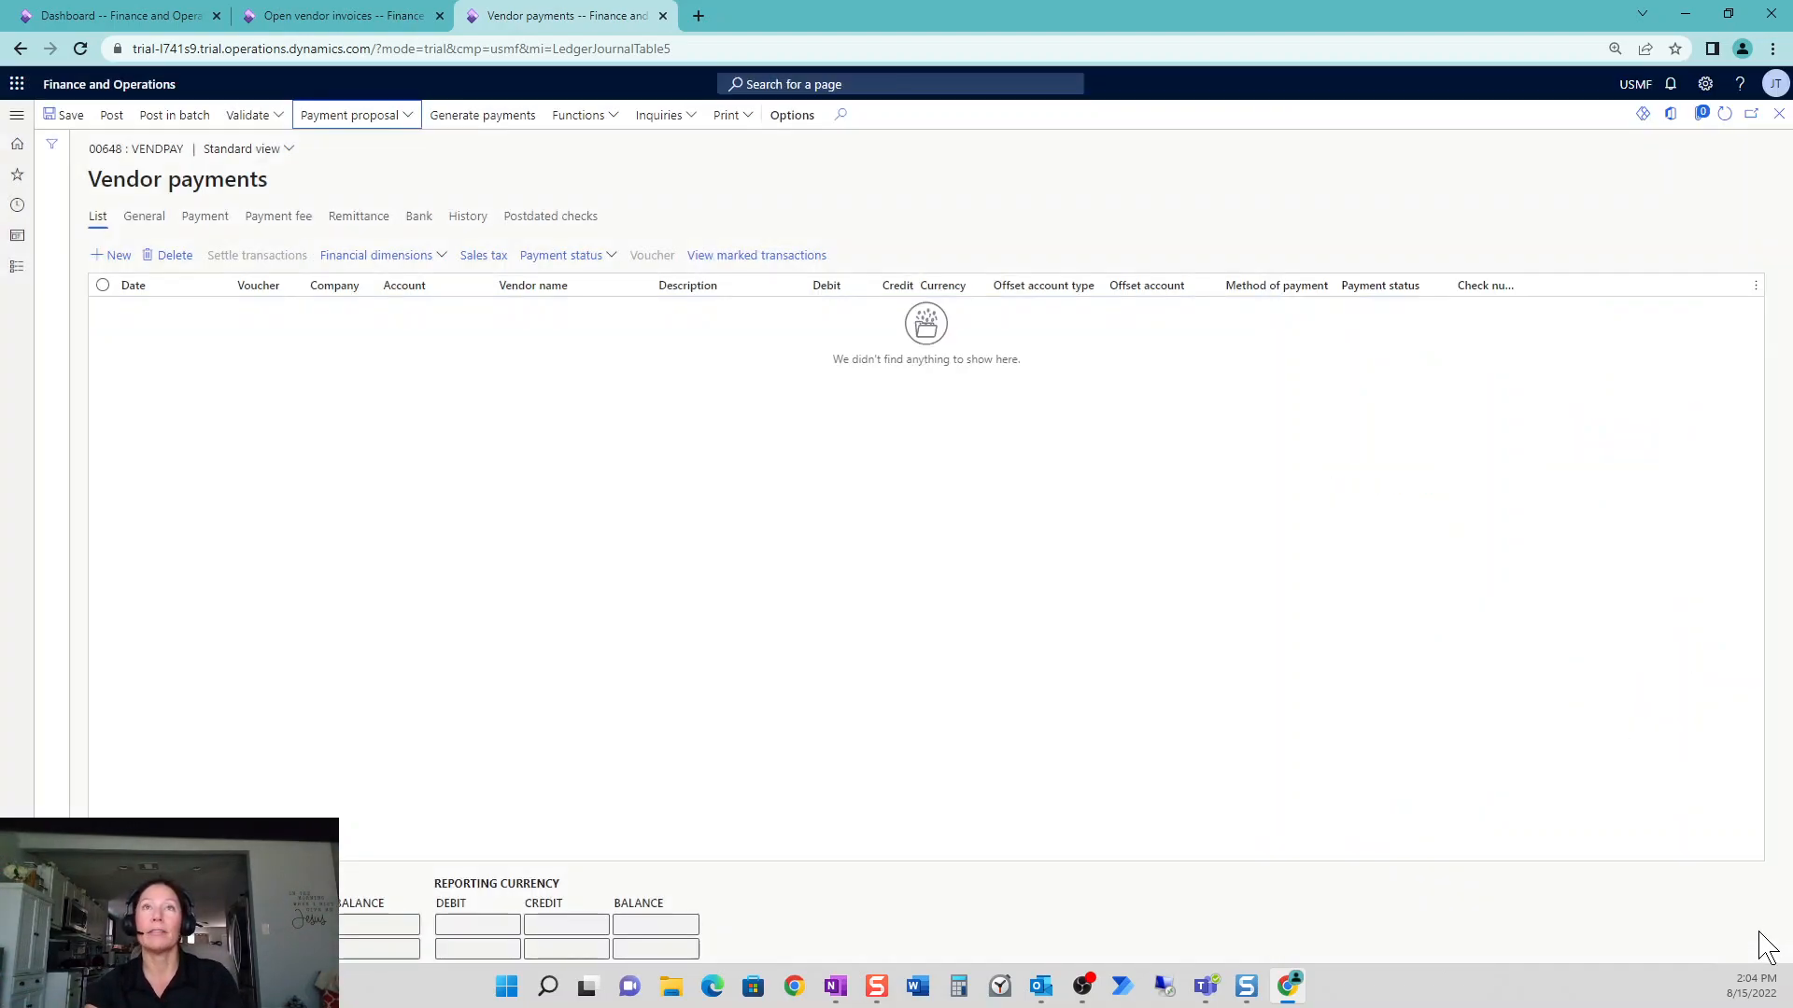
- Find and open the Feature management workspace and list all features
left_click(873, 84)
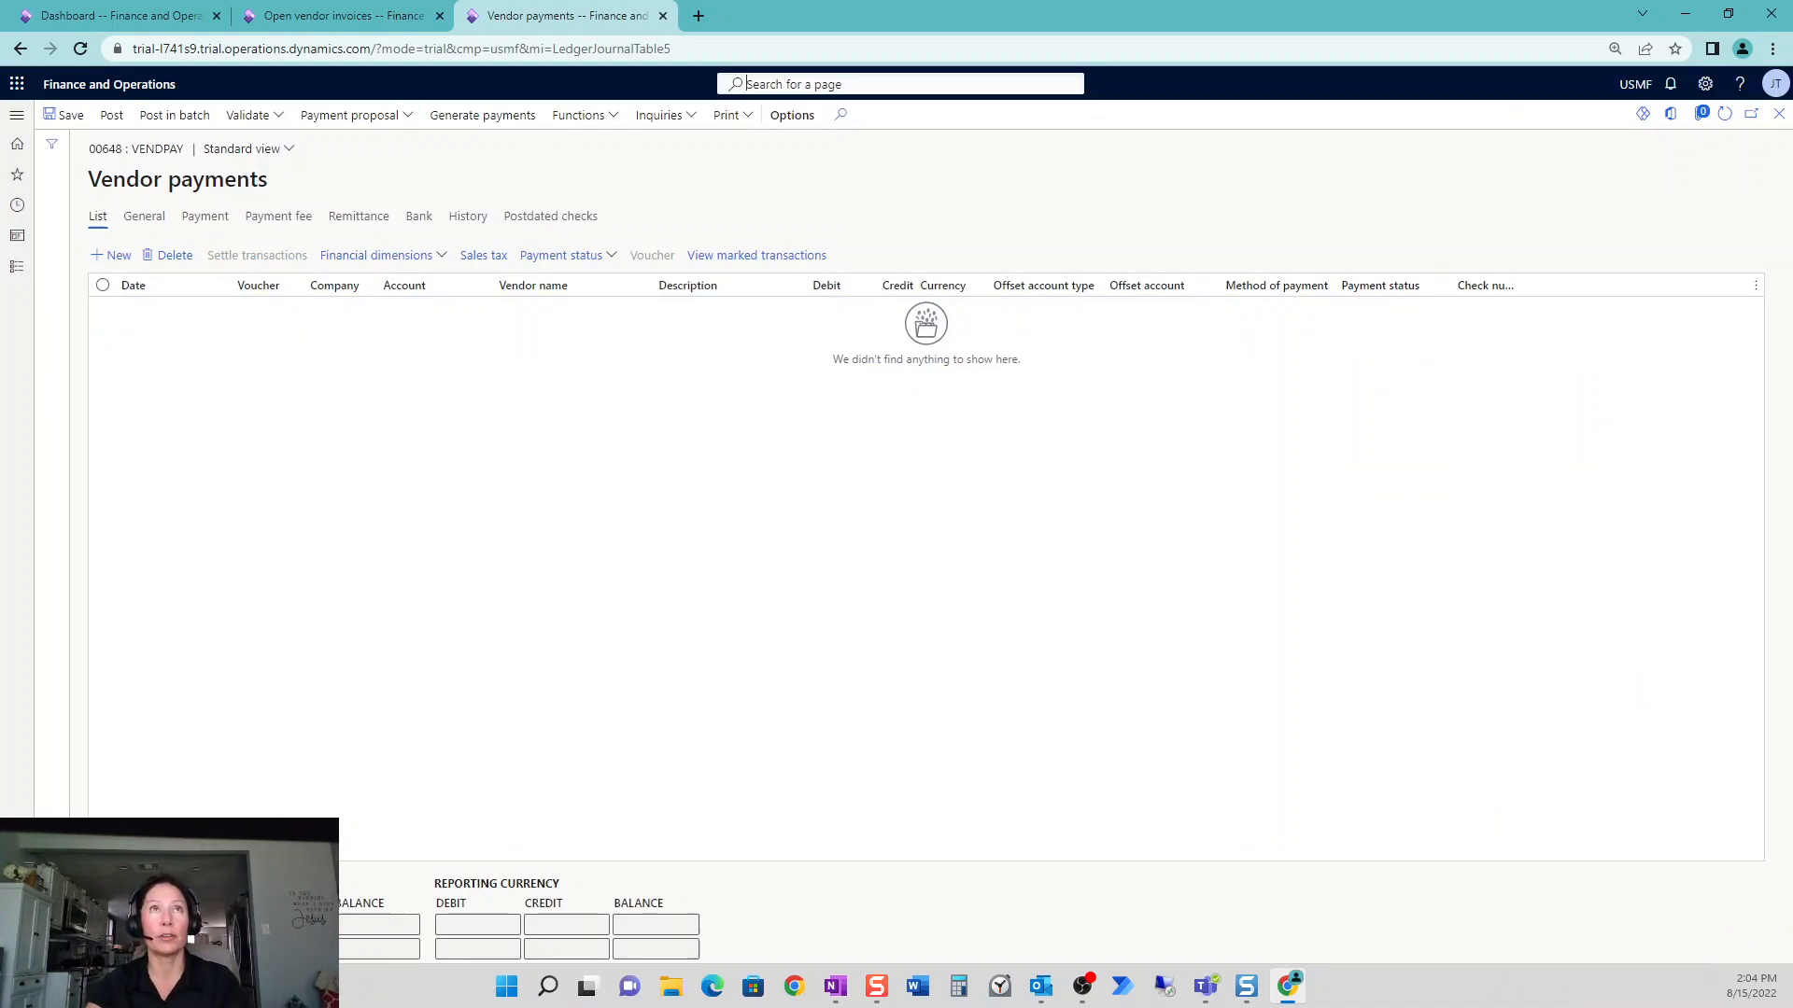
type("feature management")
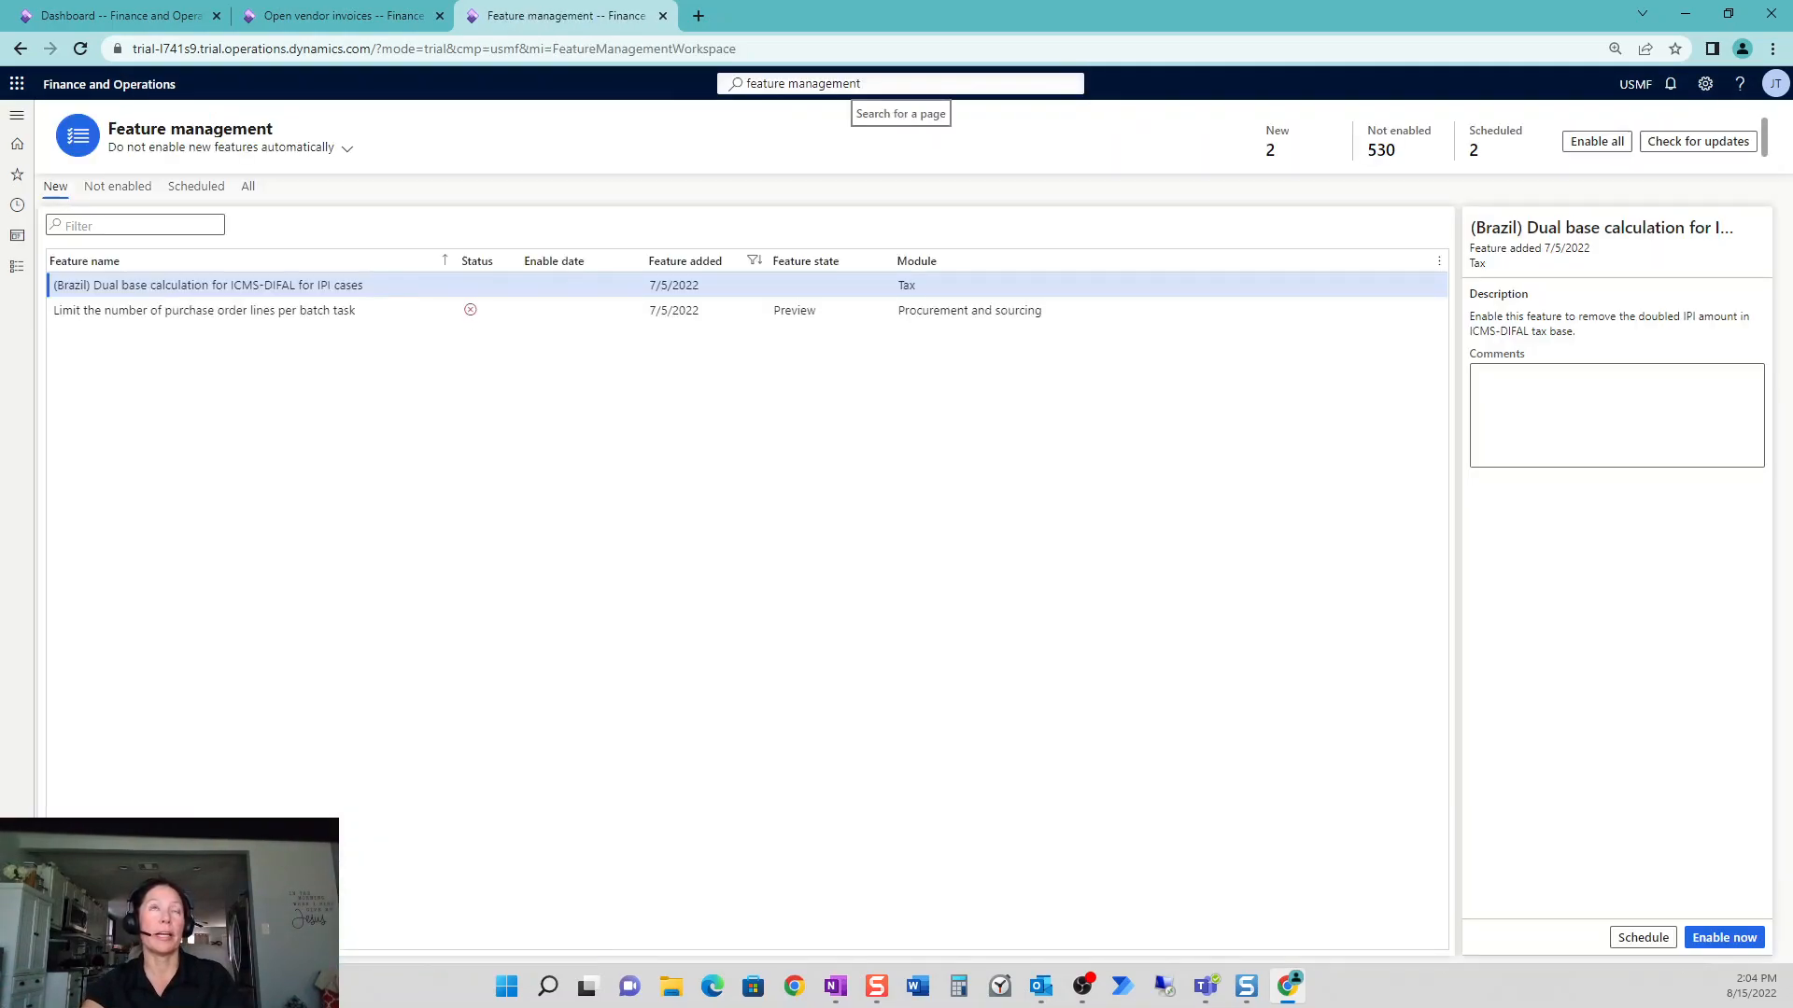
left_click(248, 188)
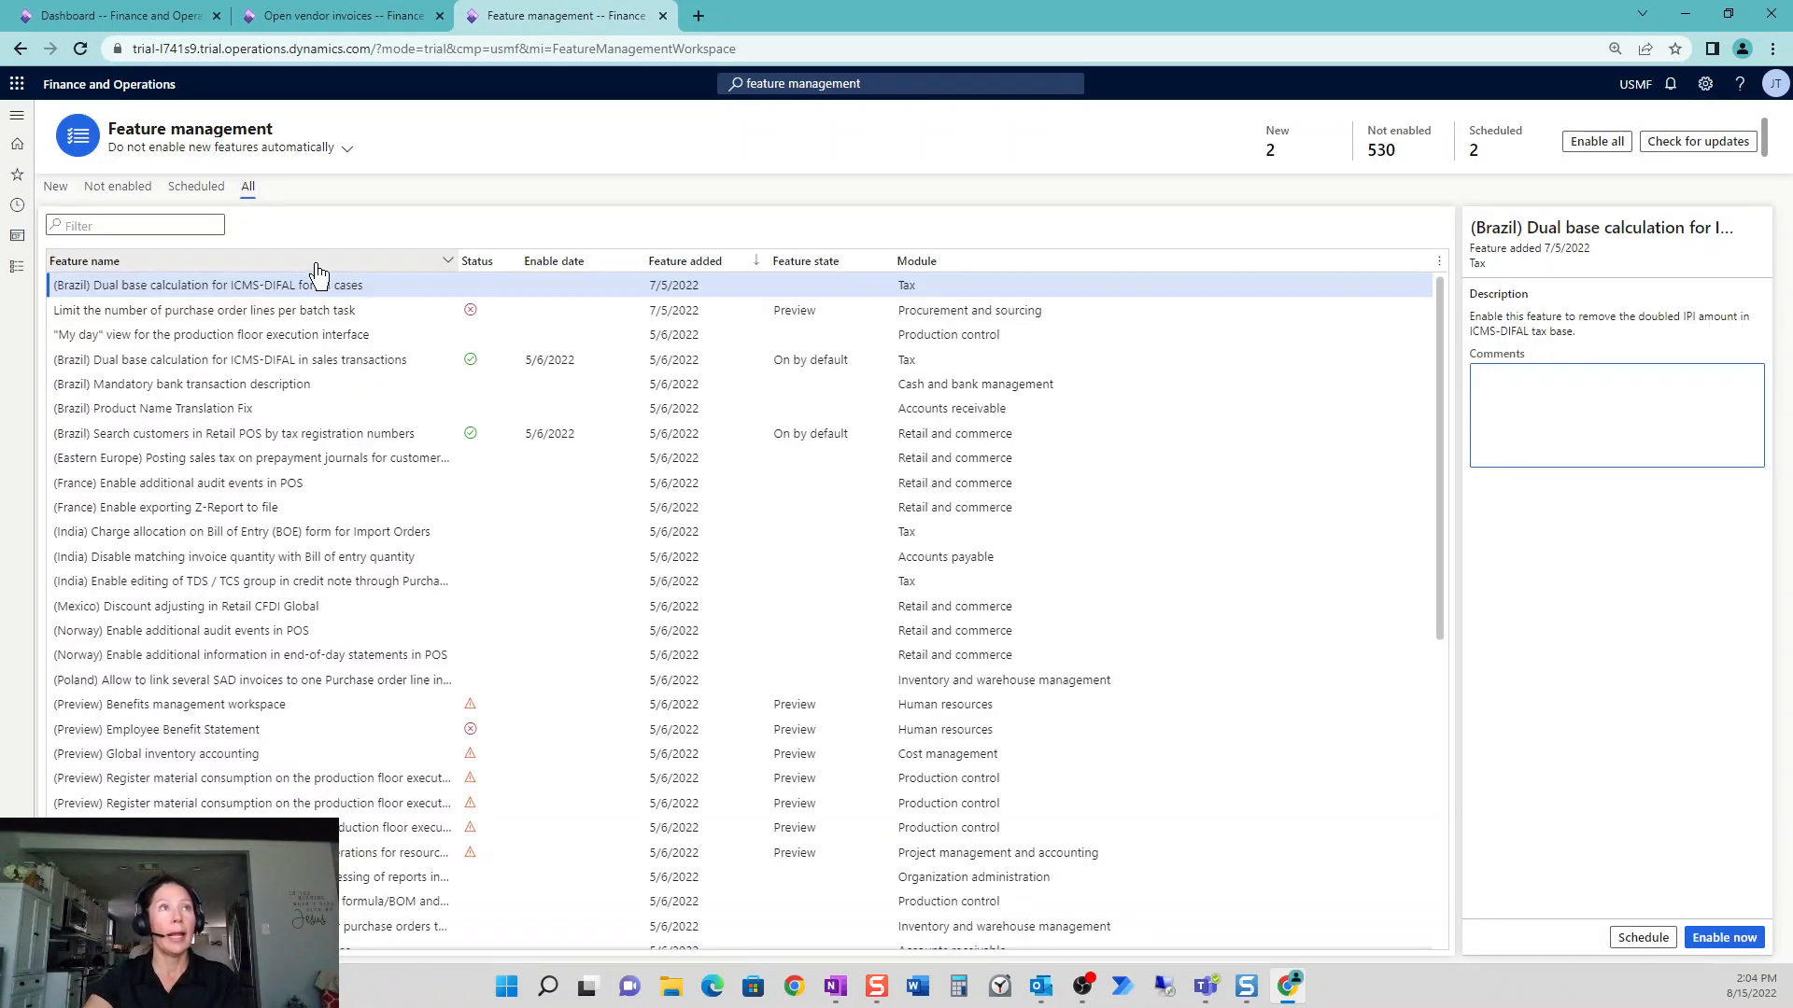
- Filter the feature names by "payment proposal automation" and examine the feature's enablement status and description
left_click(314, 271)
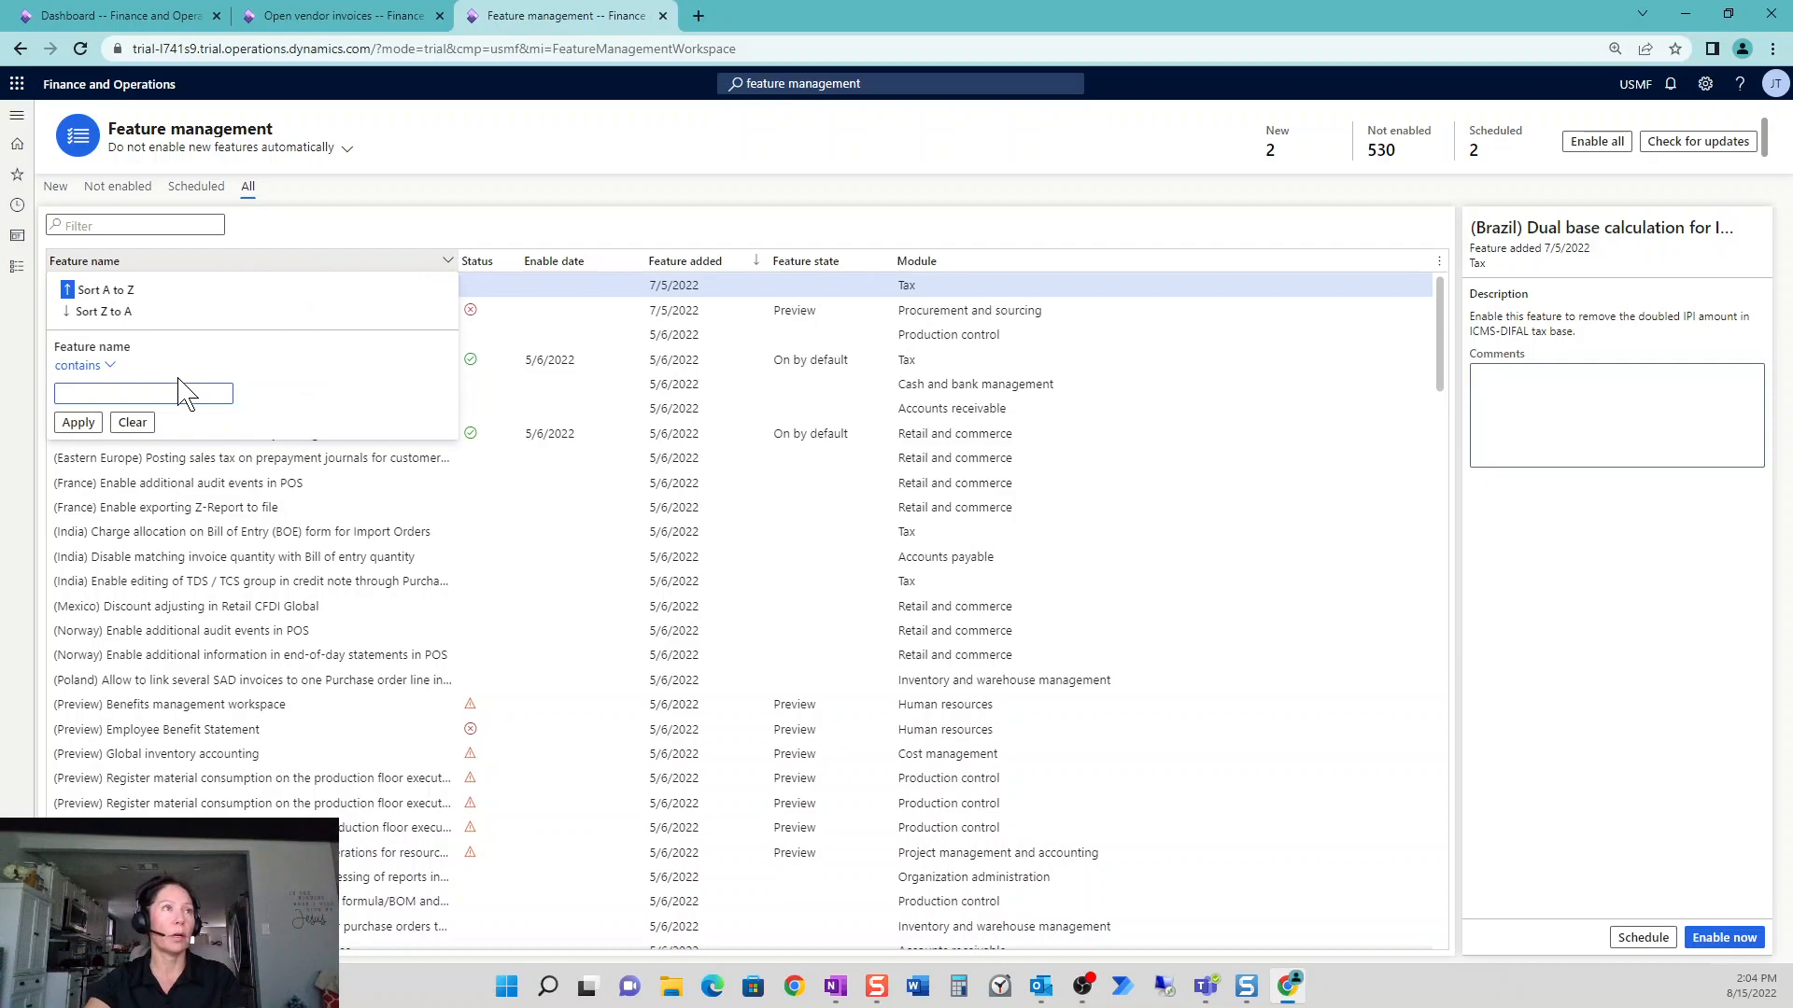
type("payment pr")
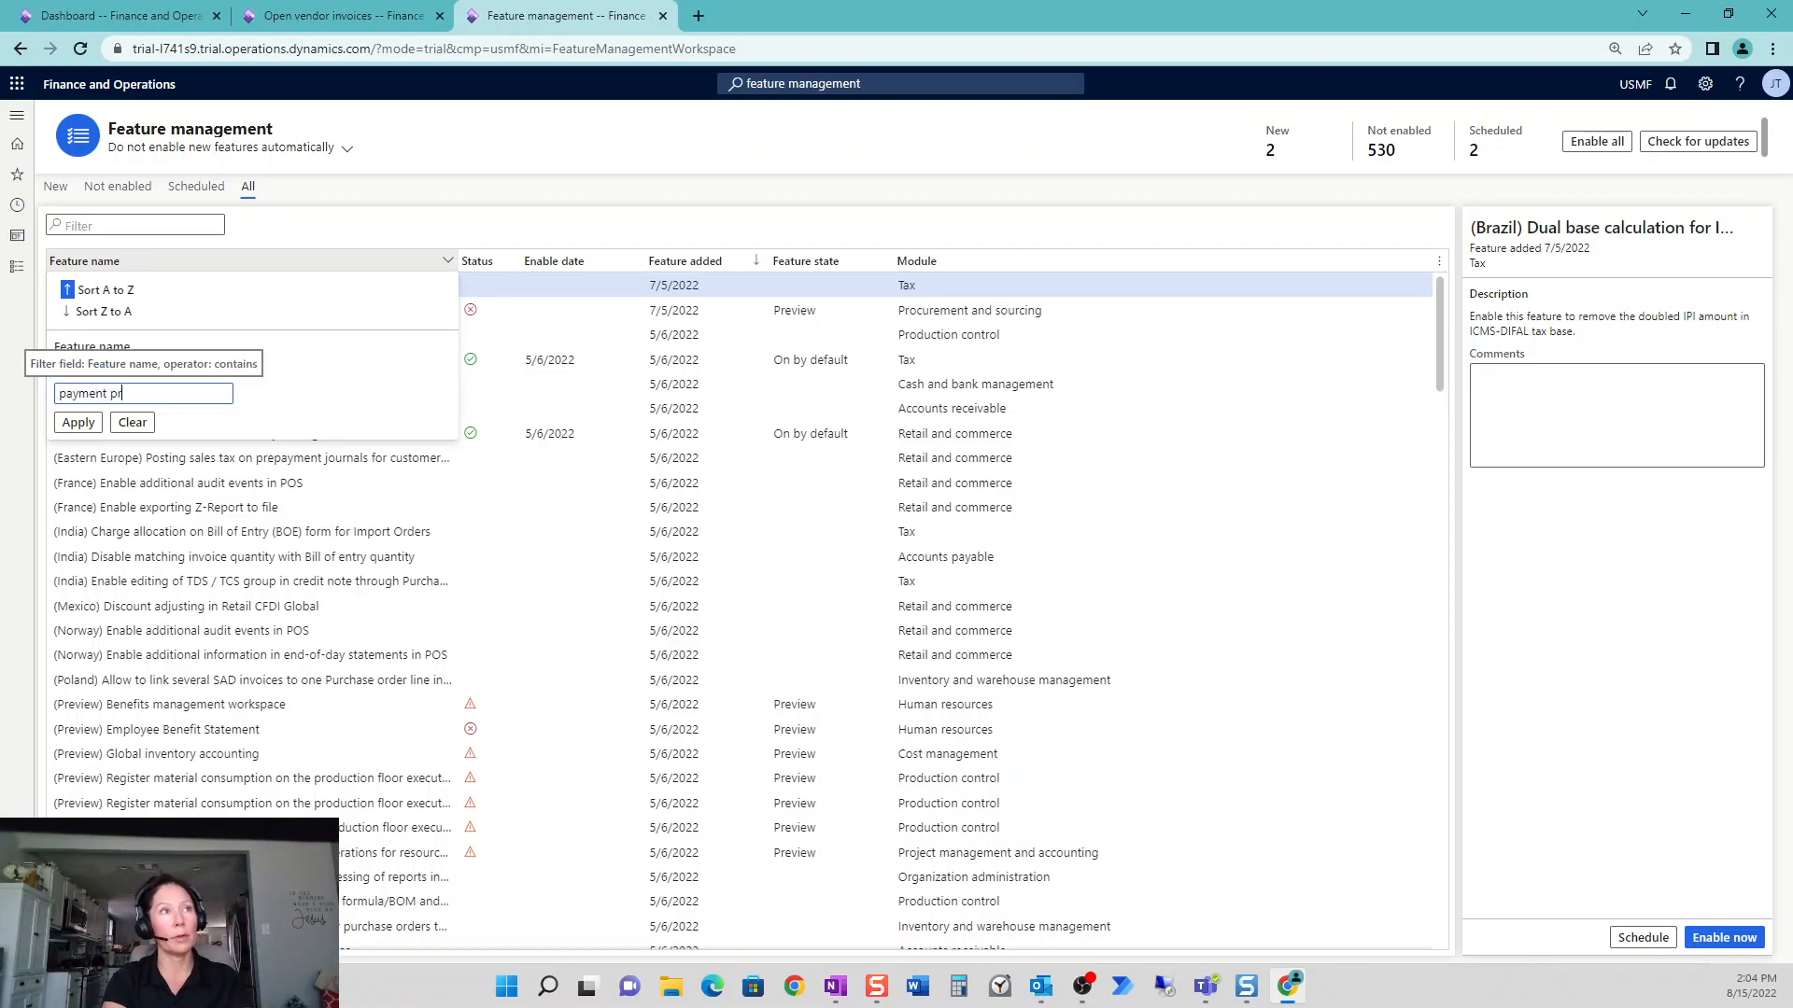
type("oposal automation")
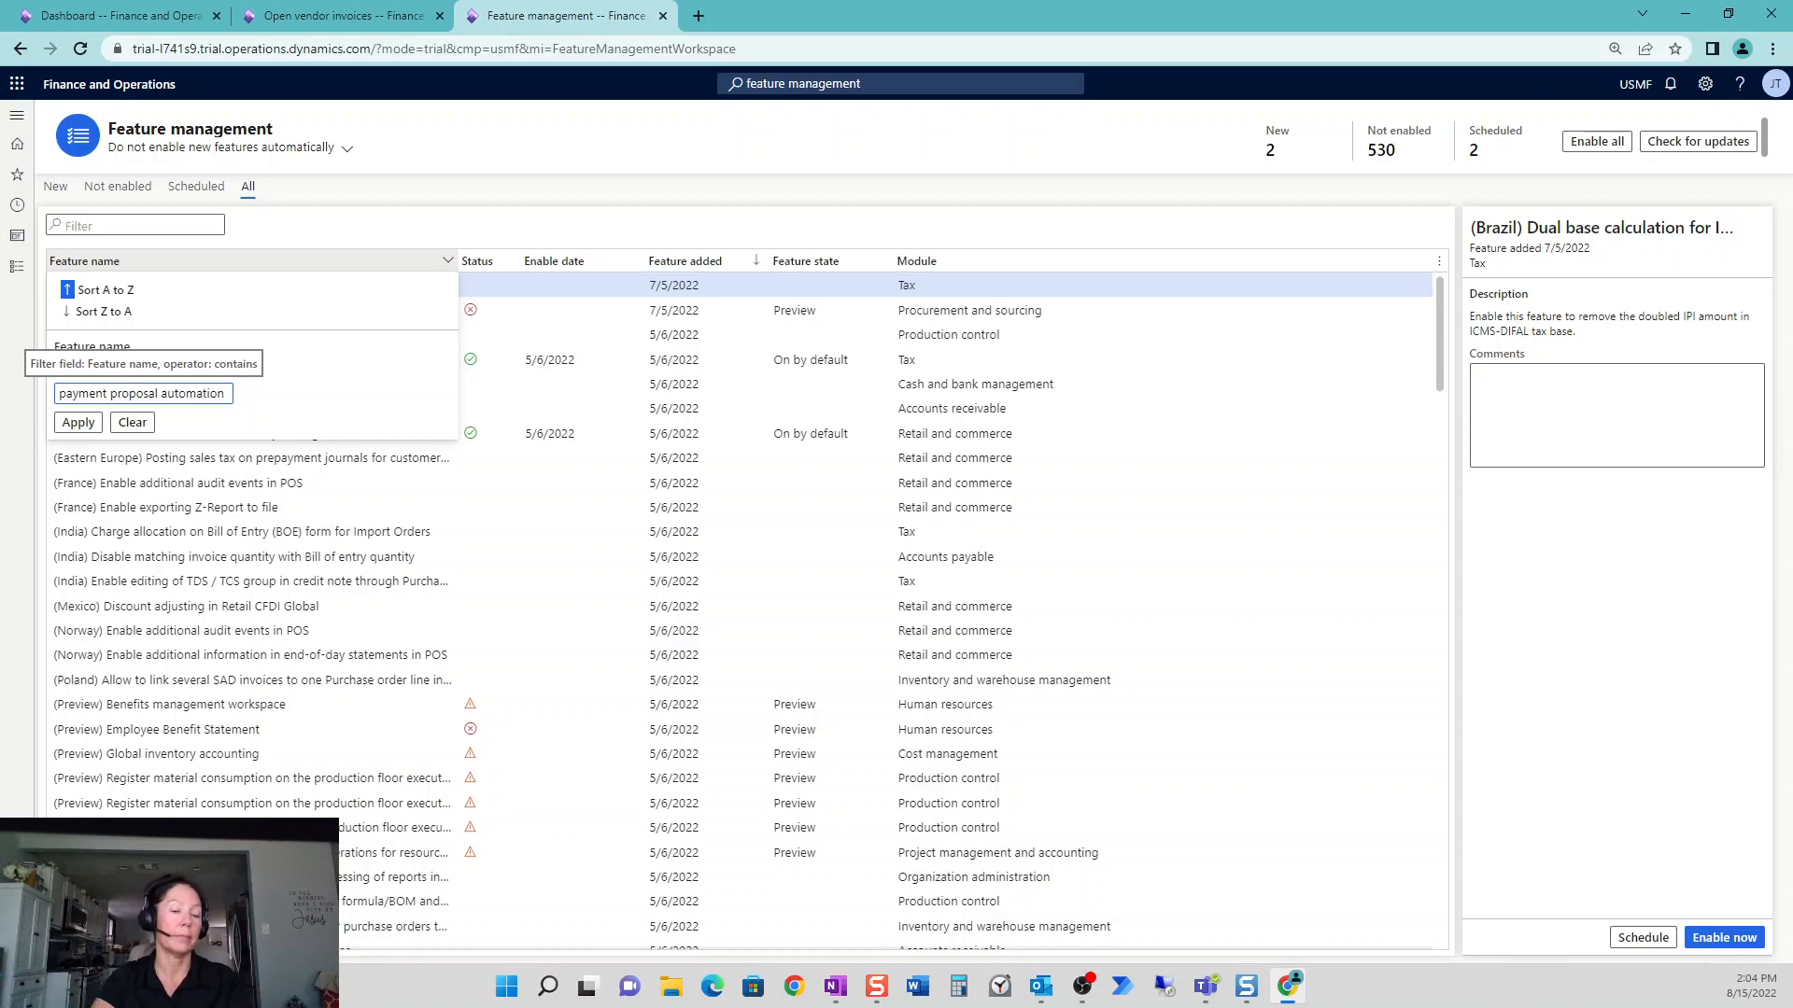
key("Return")
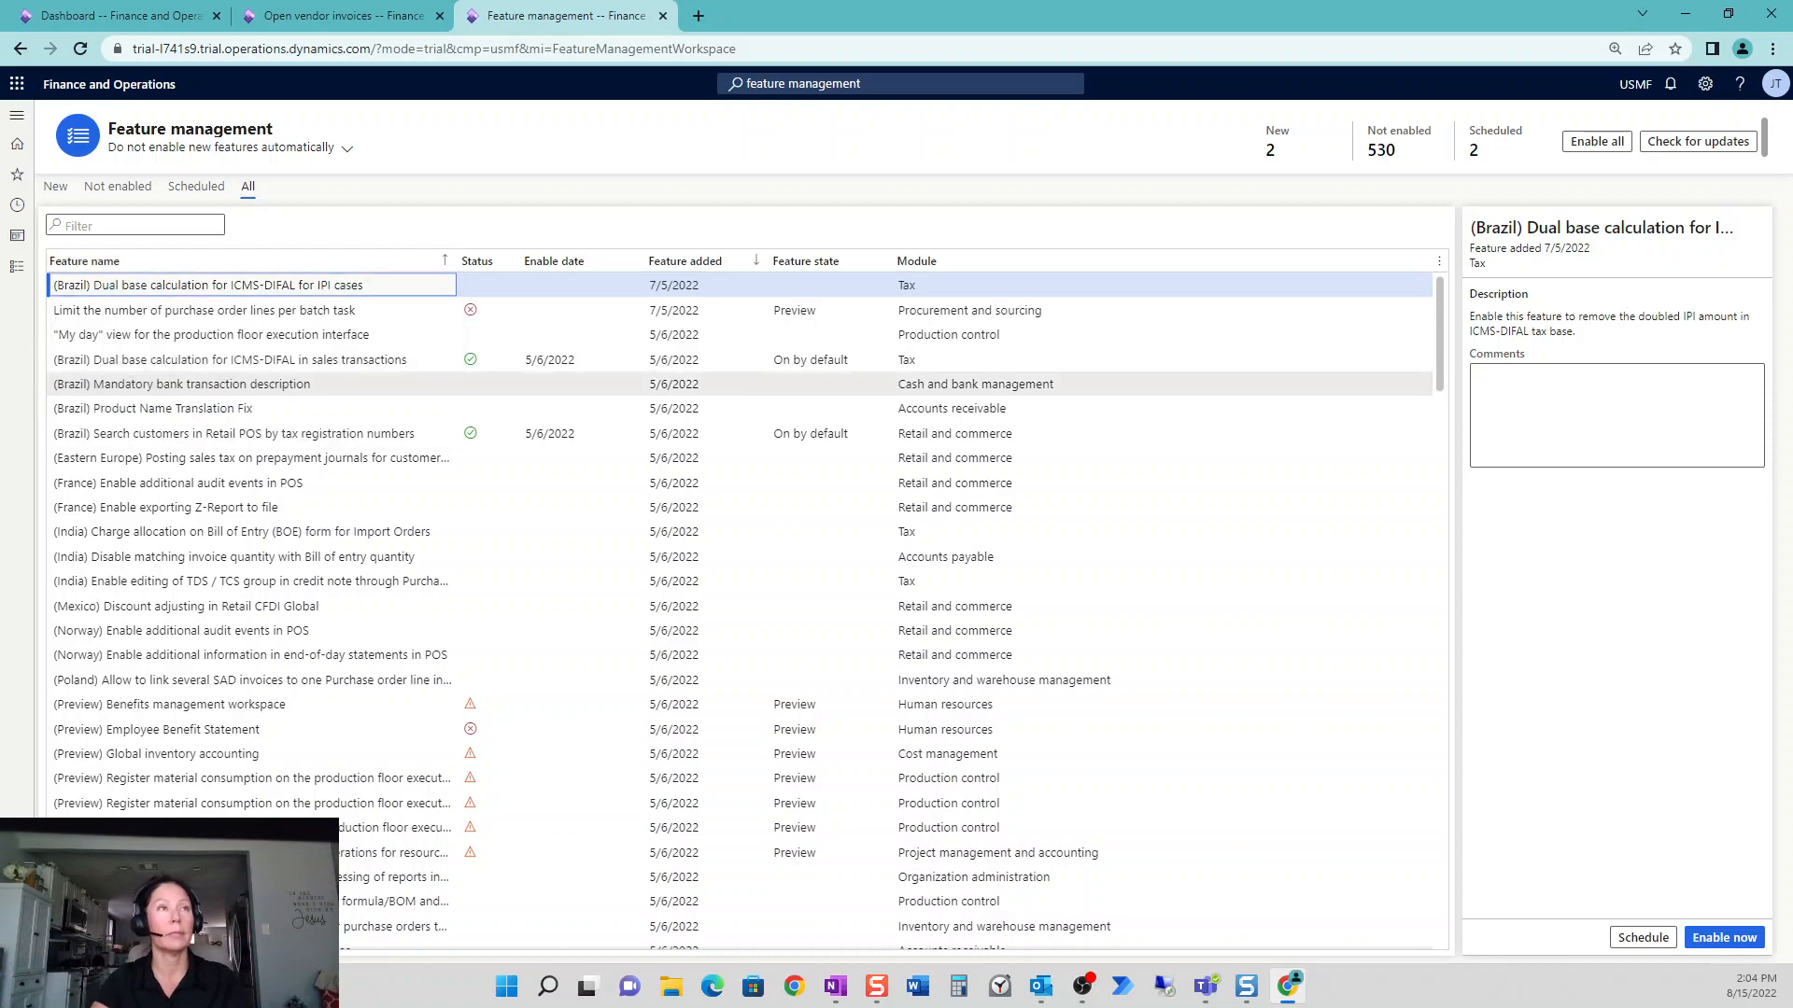
left_click(256, 327)
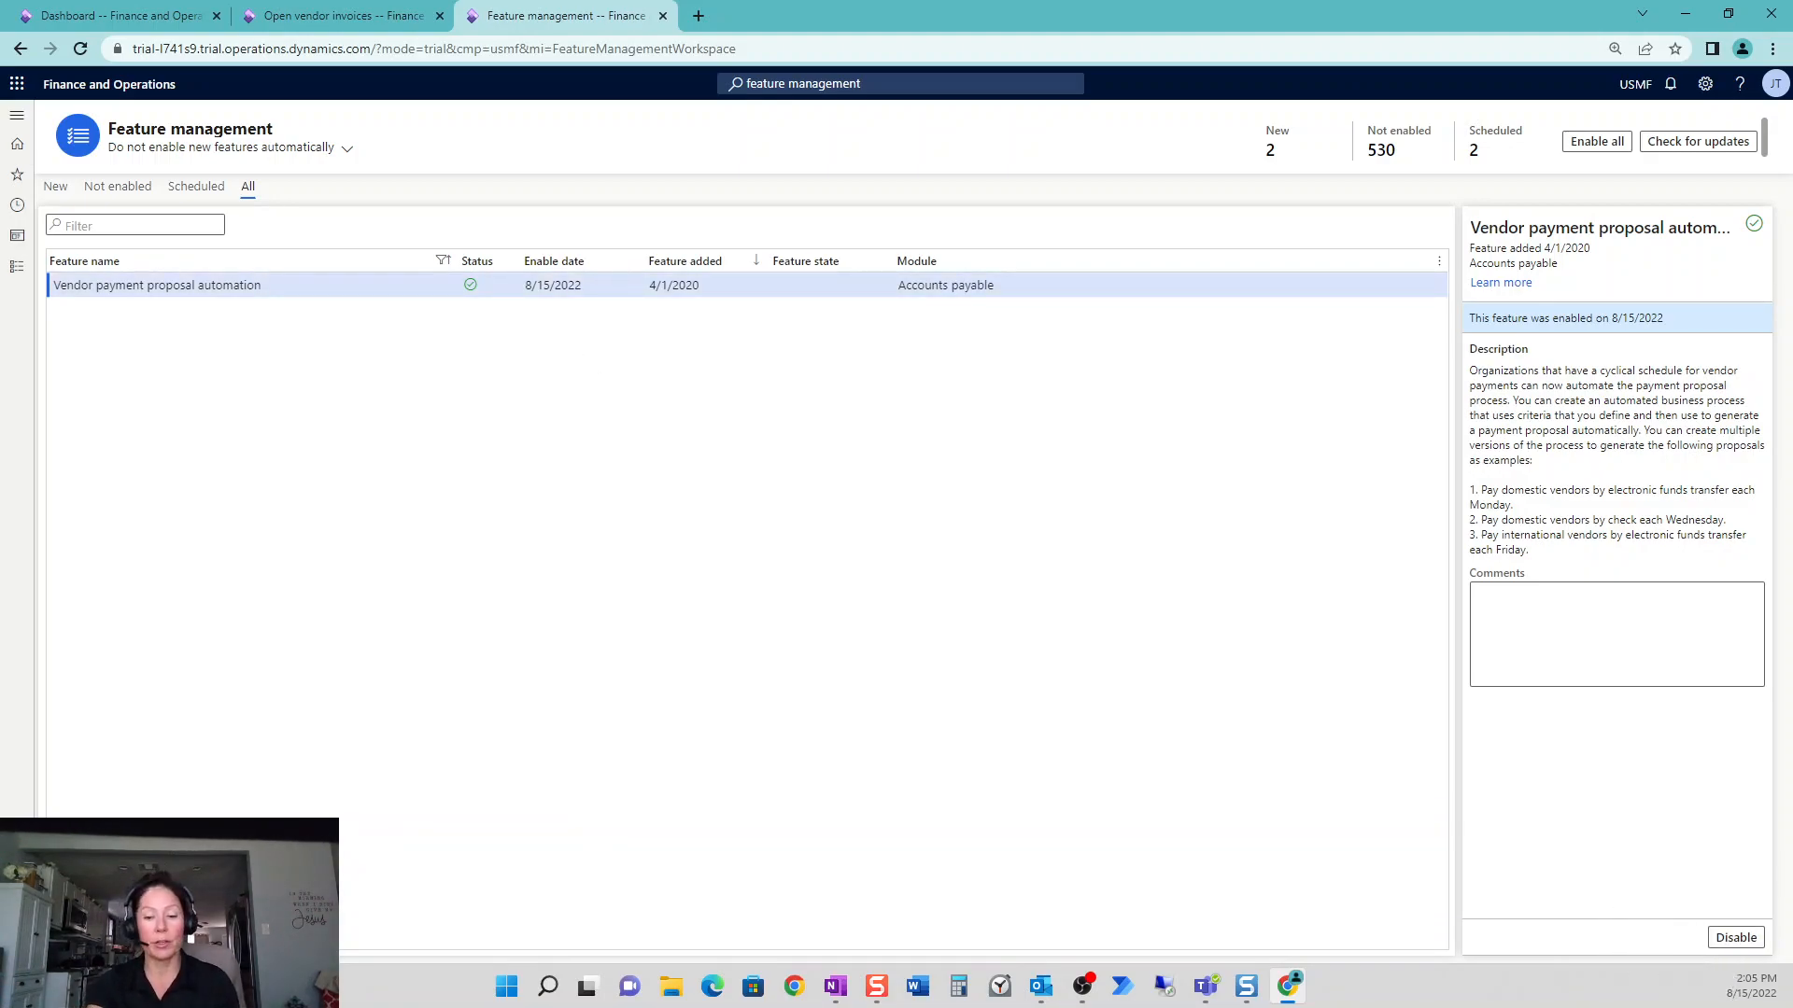
key("ctrl+plus")
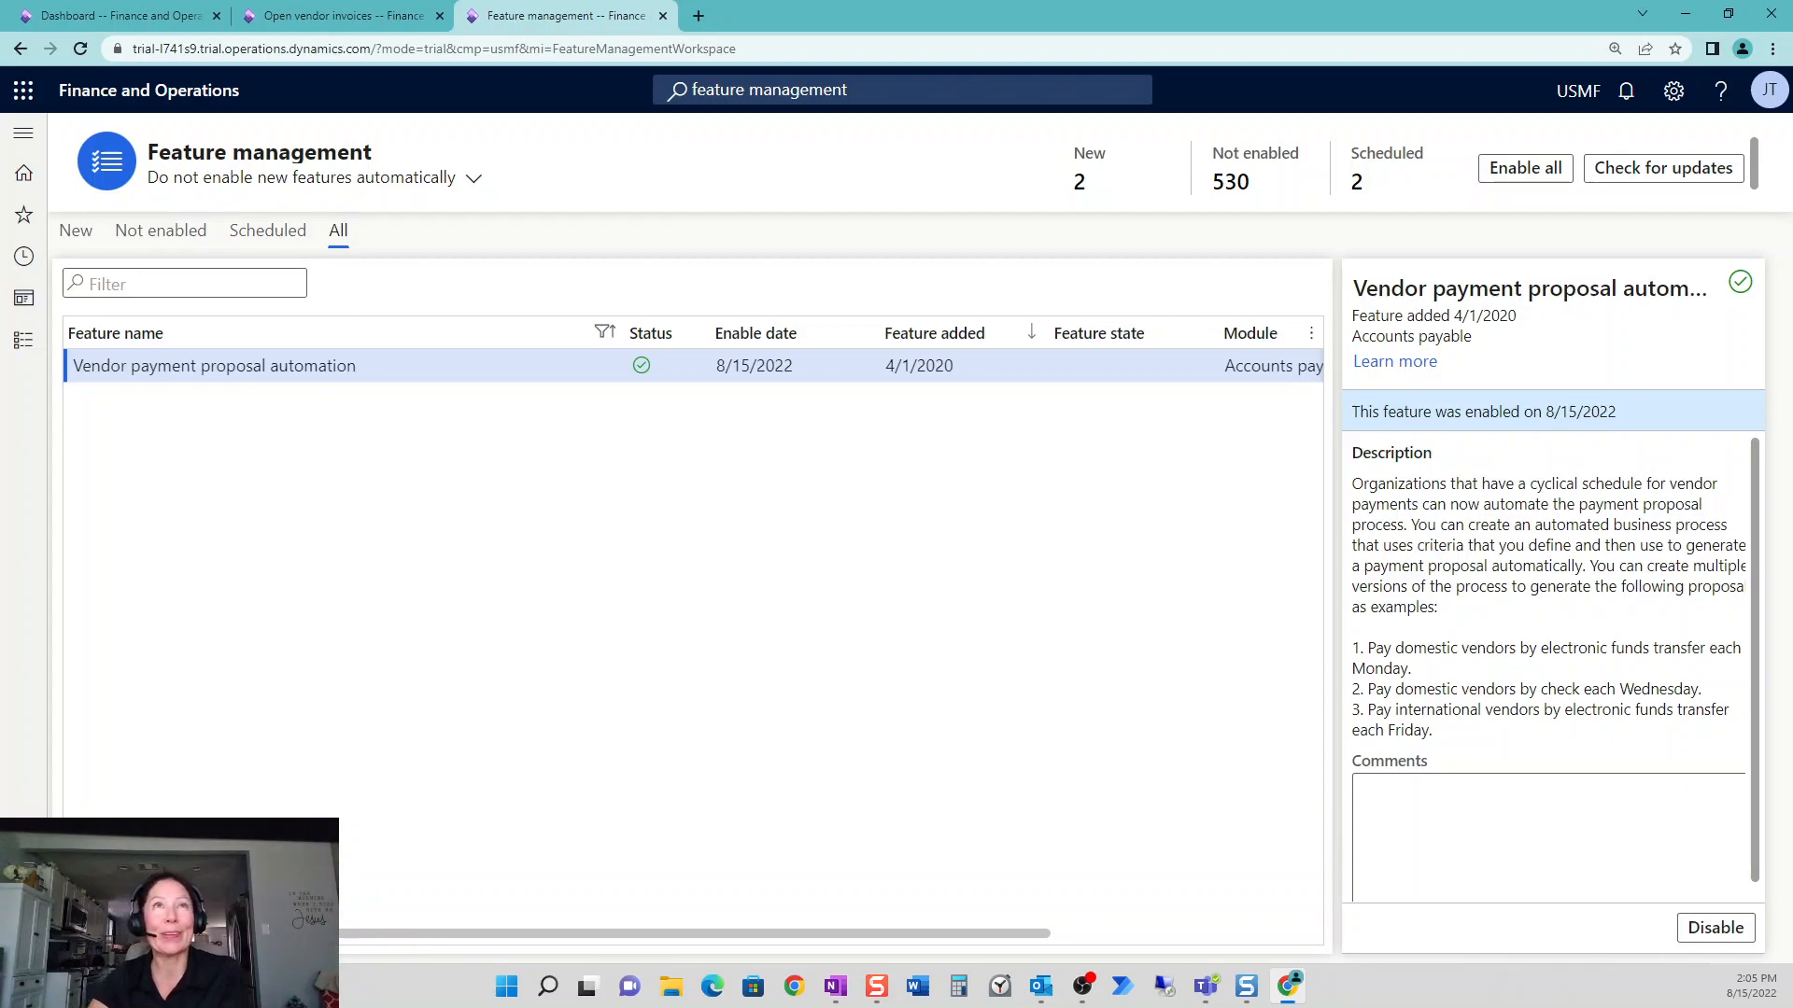
- Switch to the open vendor invoices list and examine the invoices through to the end of the list
left_click(311, 19)
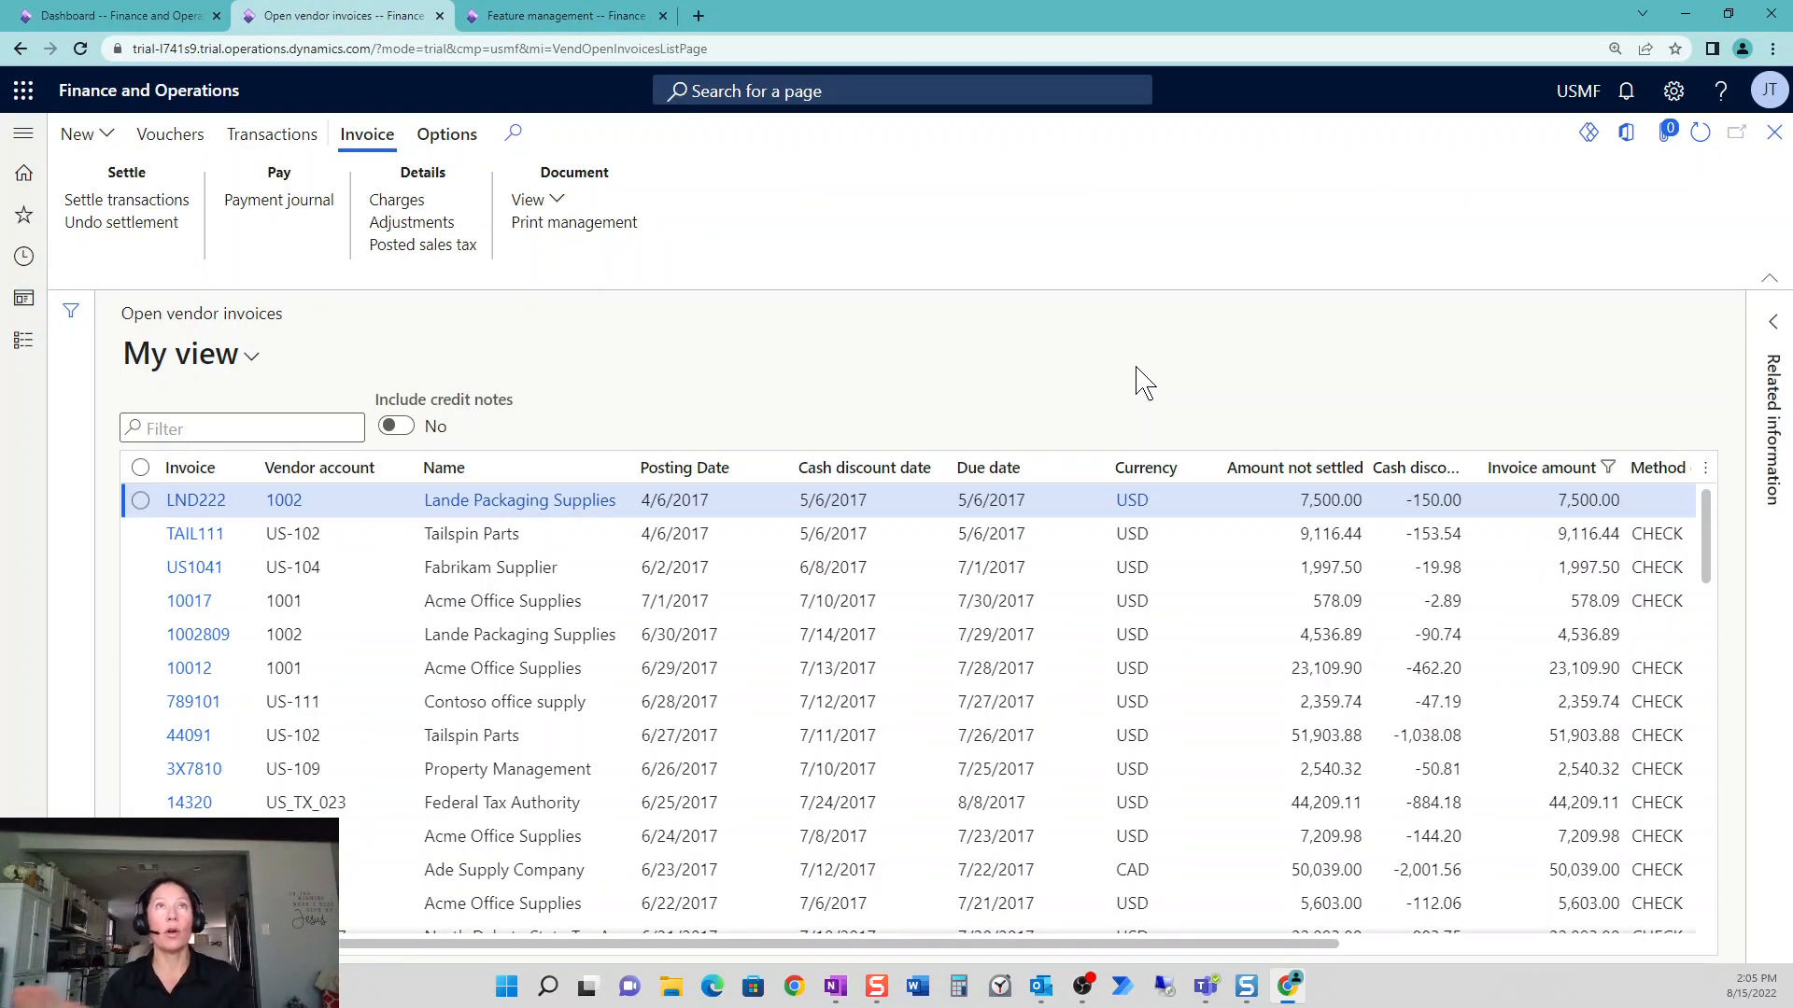
key("ctrl+minus")
key("ctrl+minus")
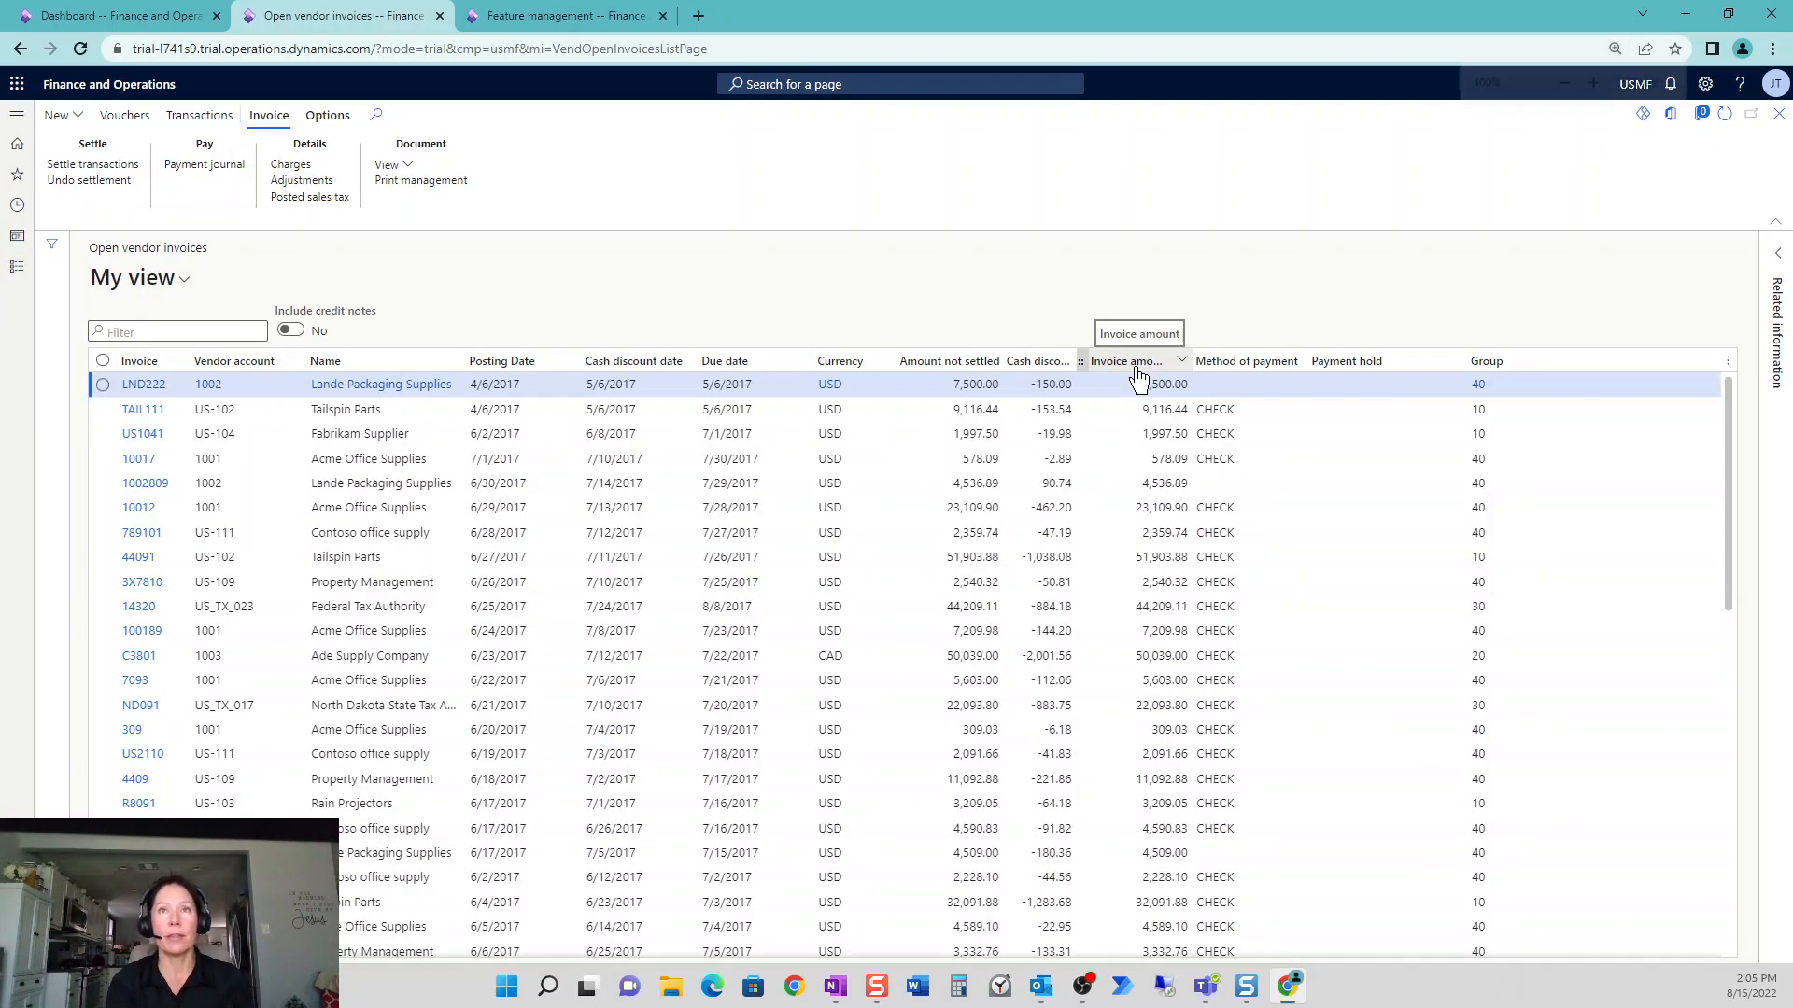
key("ctrl+minus")
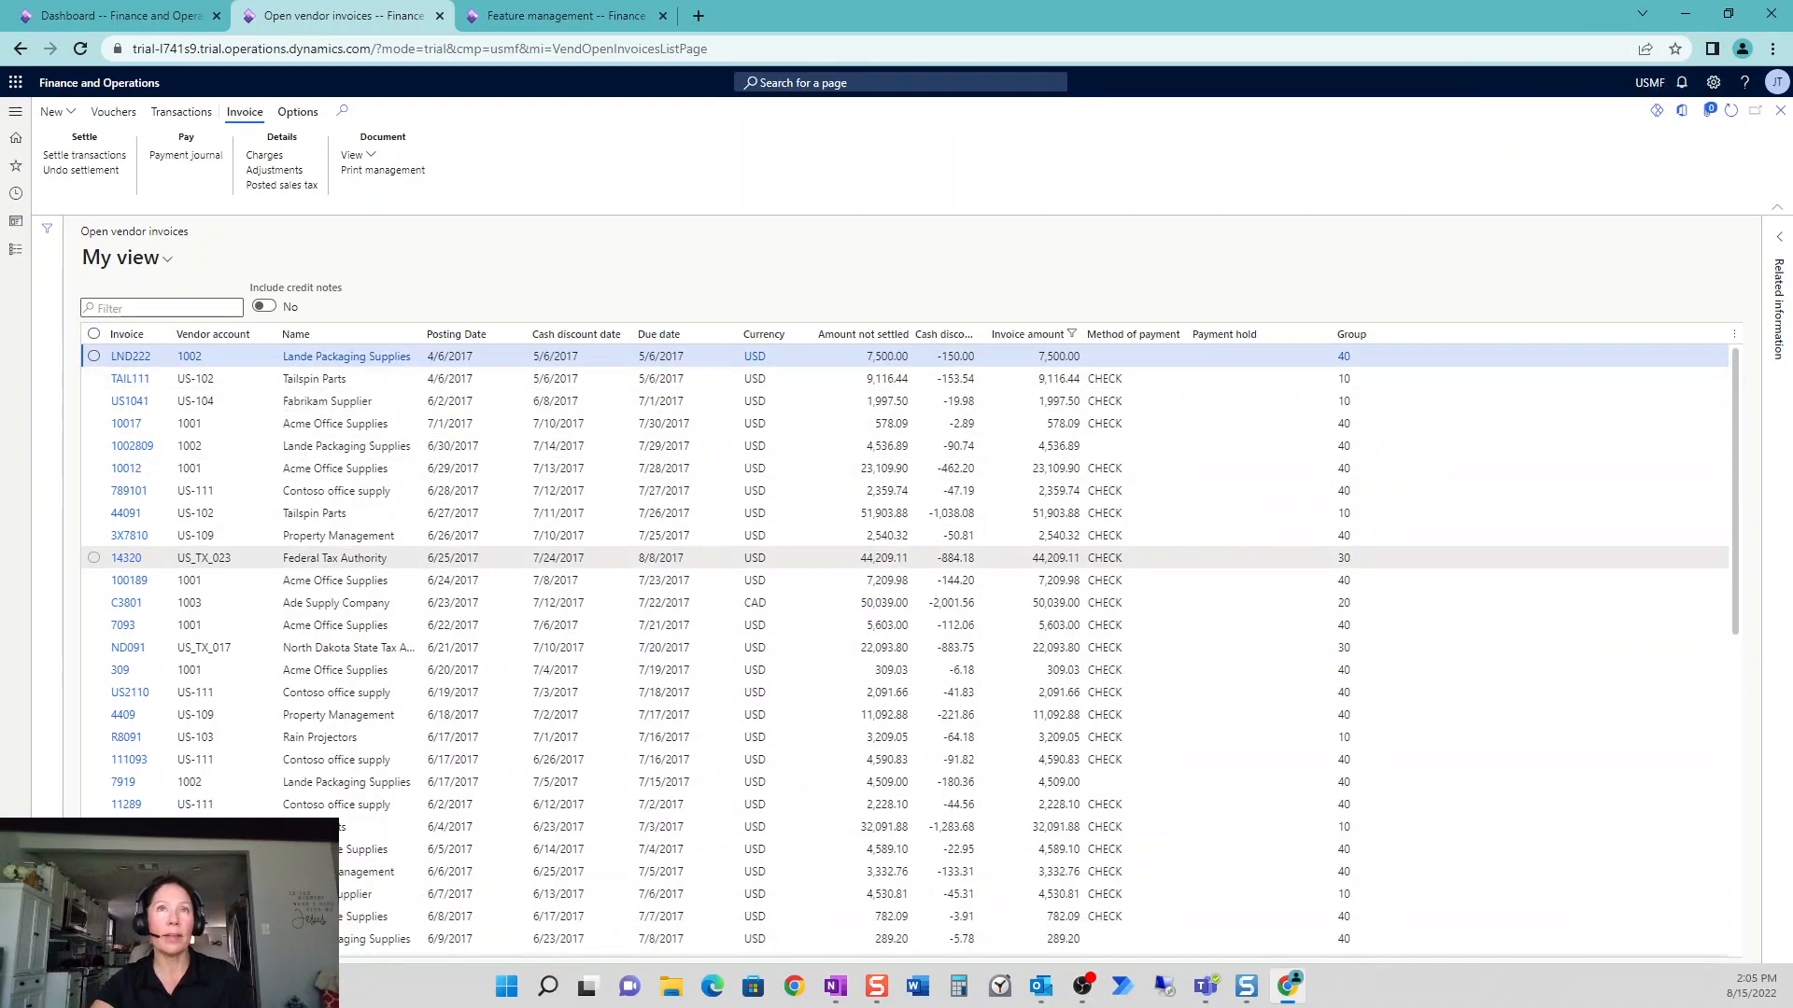
scroll(896, 560, "down", 5)
scroll(896, 607, "down", 7)
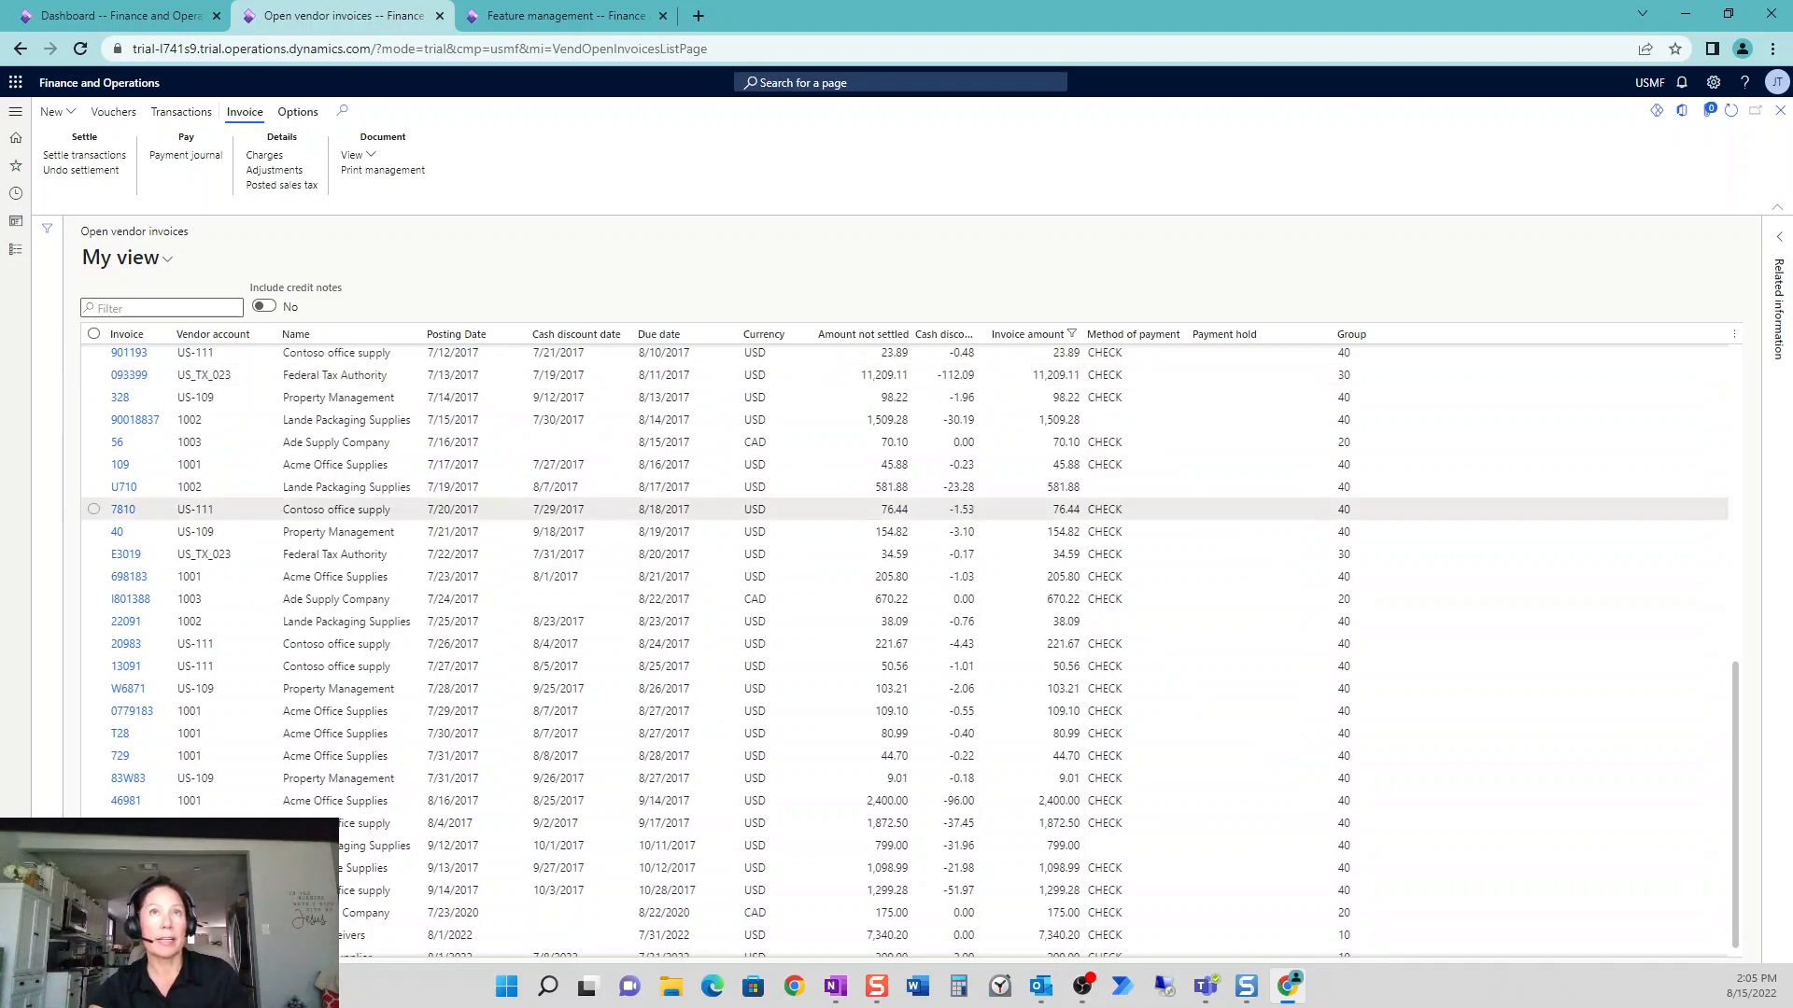
scroll(1160, 728, "down", 1)
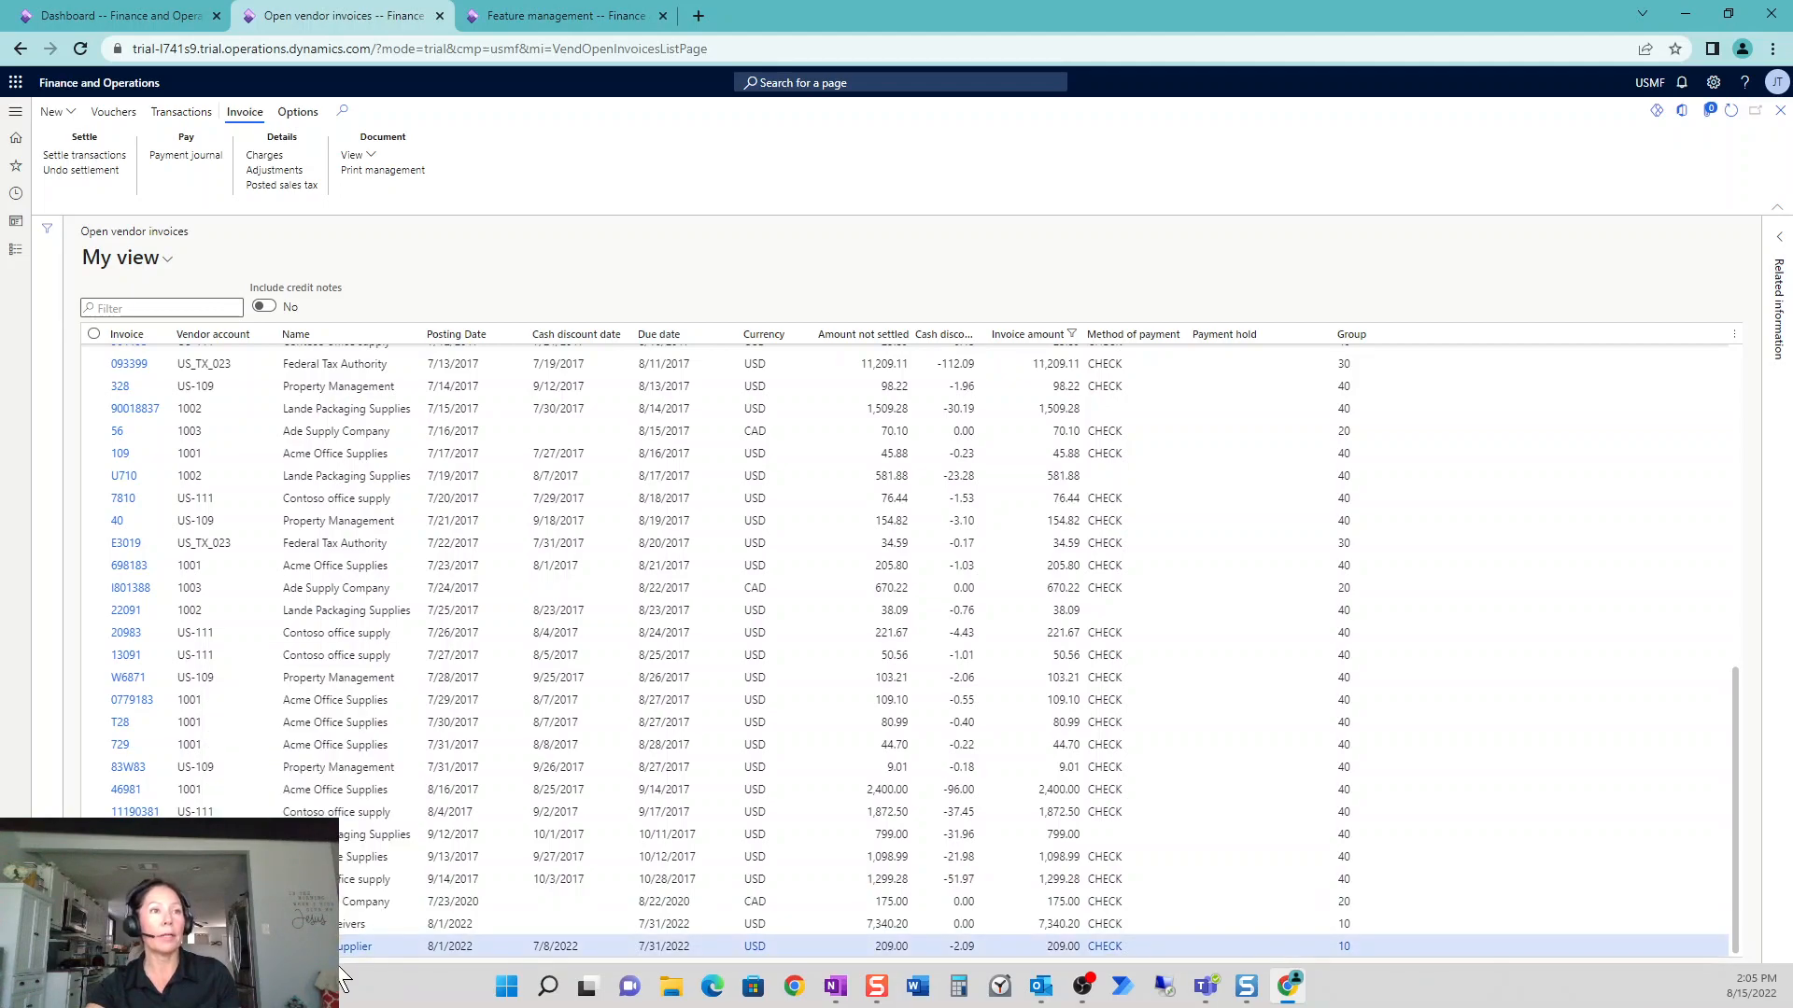
- Check the payment section of the Fabrikam Supplier vendor record, and compare it with the last open invoice's method of payment and group
mouse_move(200, 947)
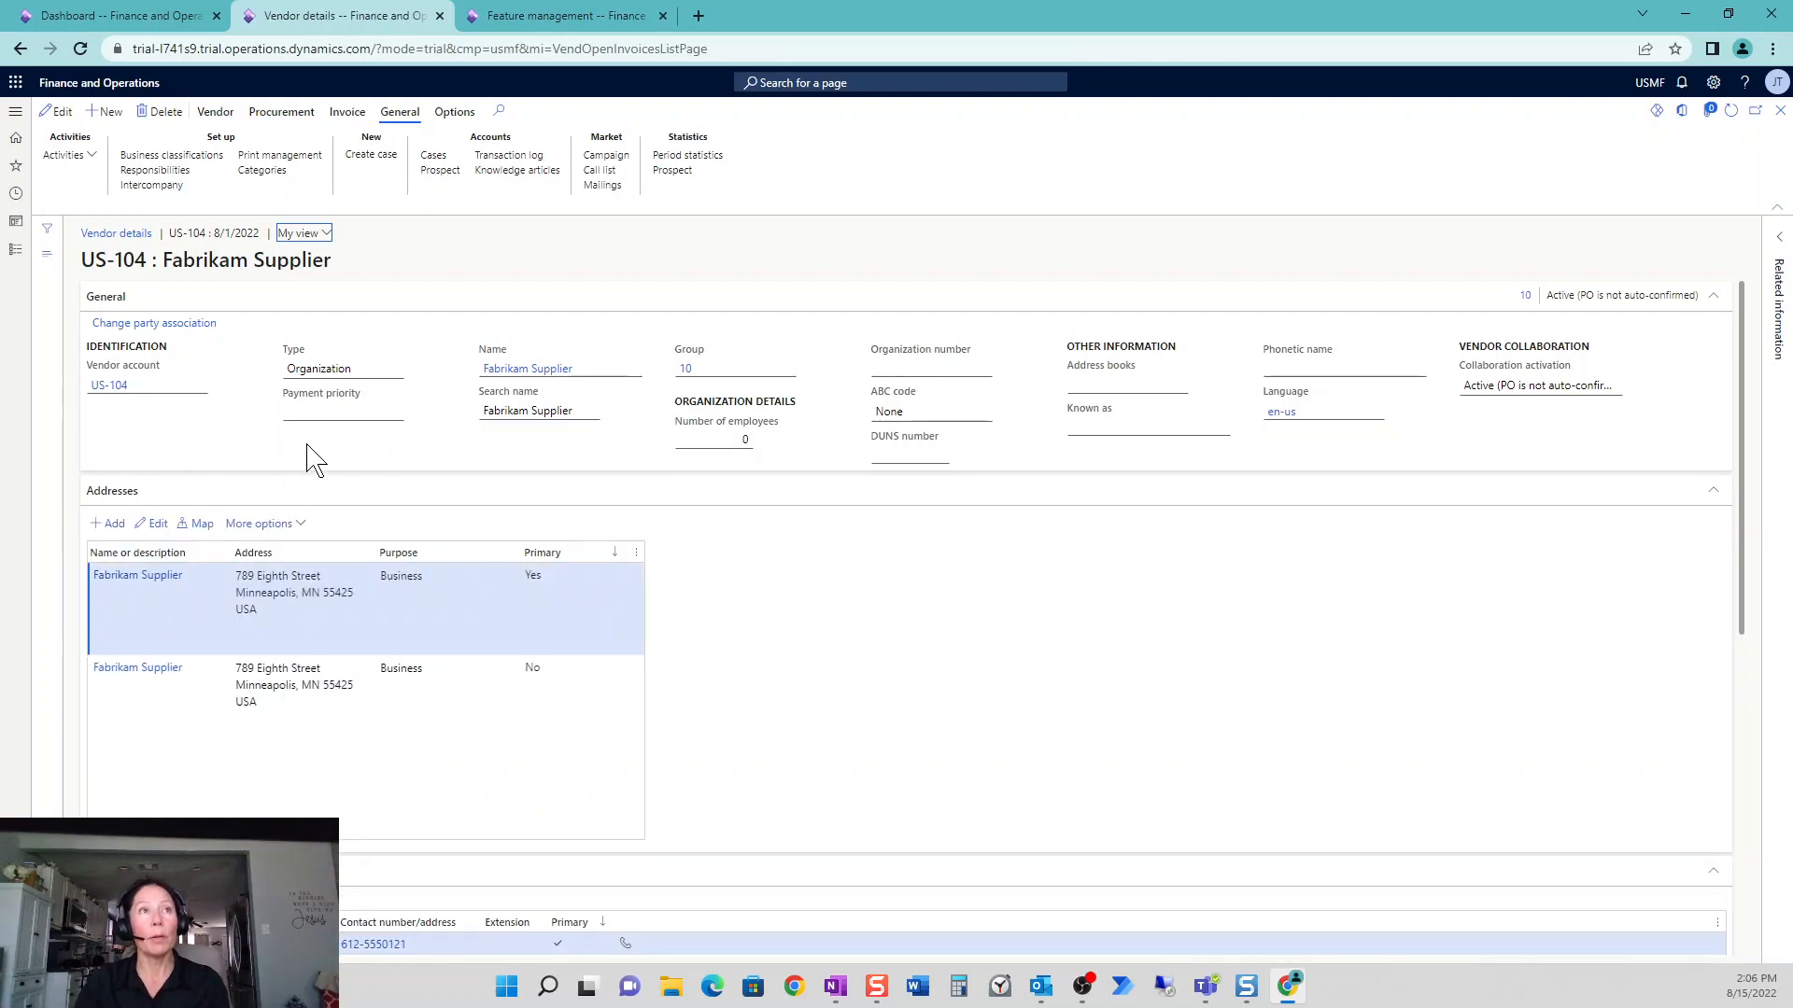
scroll(783, 619, "down", 3)
scroll(776, 606, "down", 3)
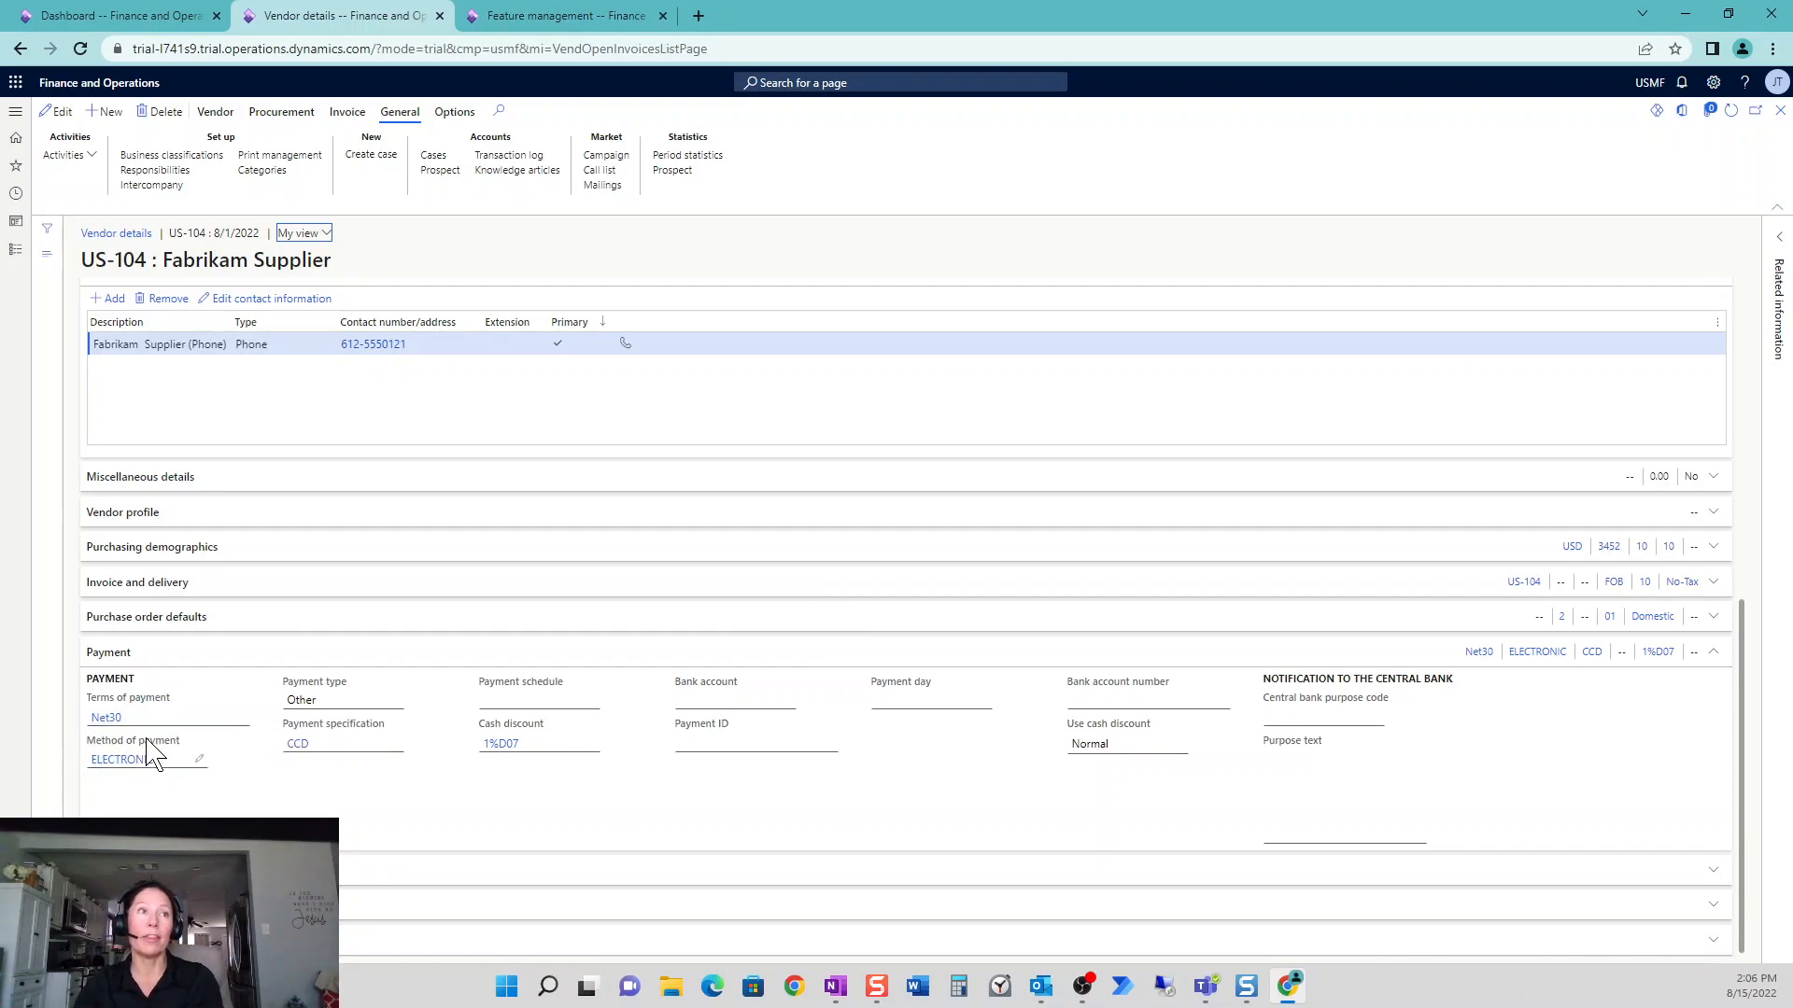
left_click(1781, 111)
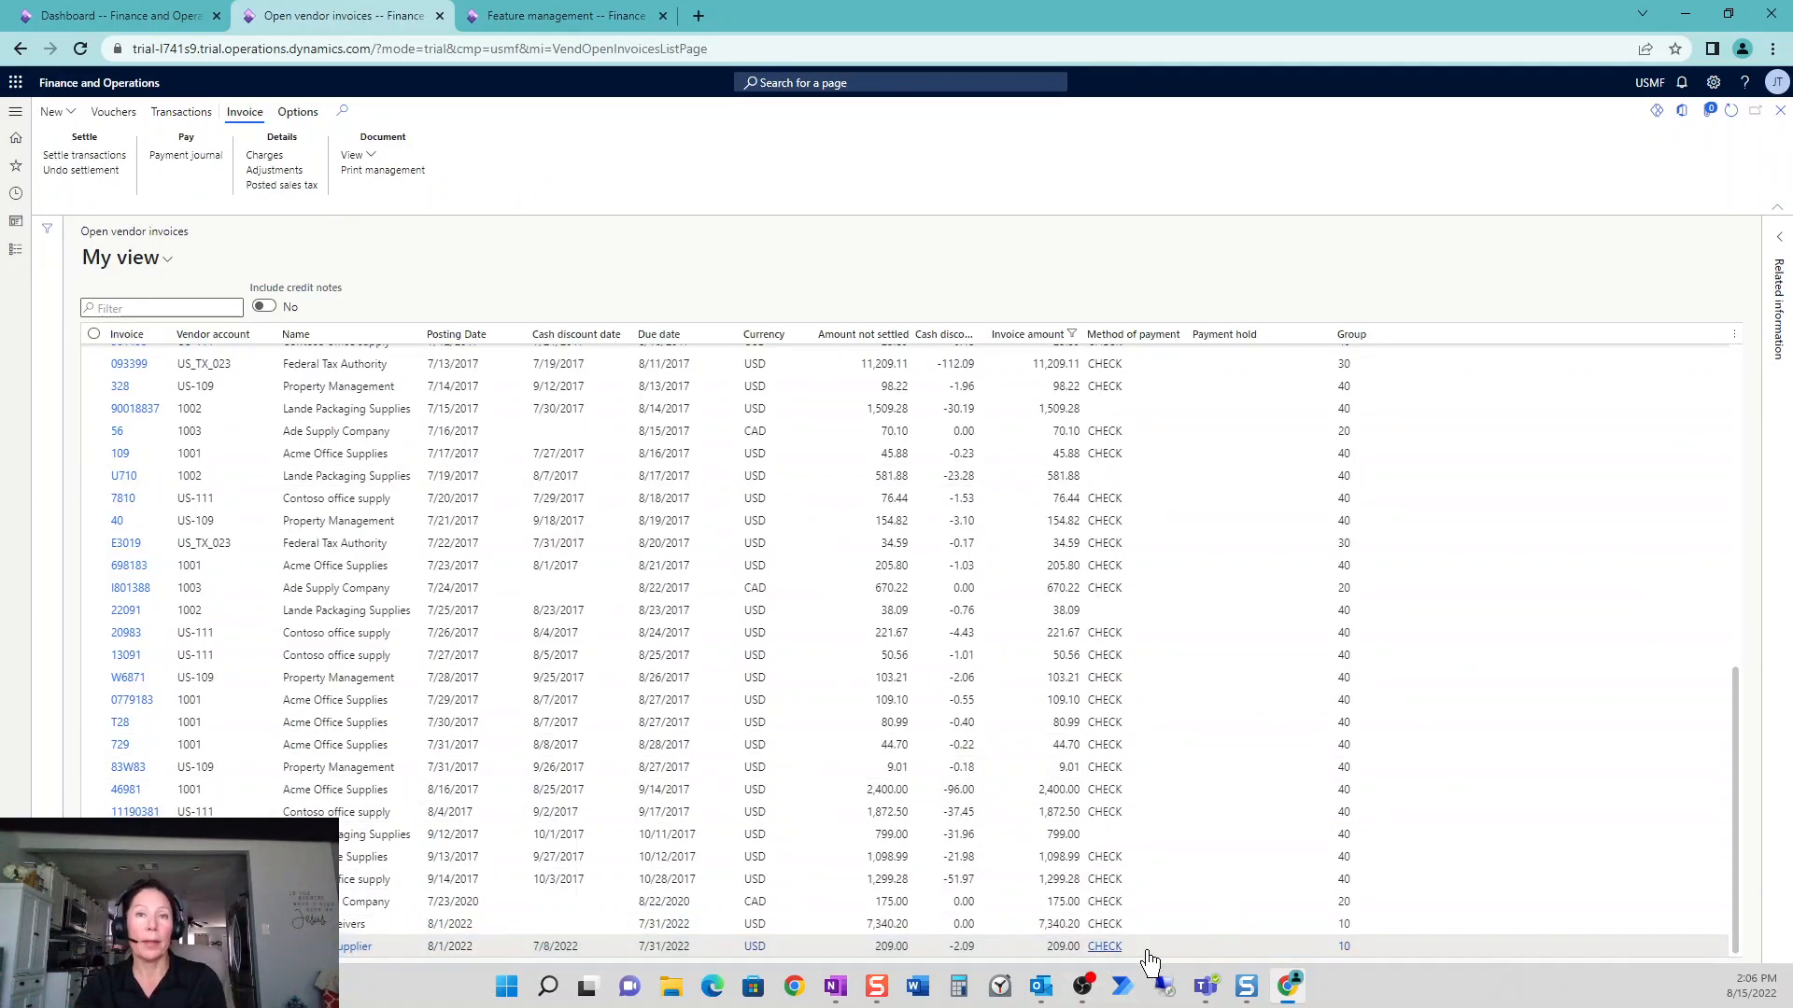
mouse_move(1150, 959)
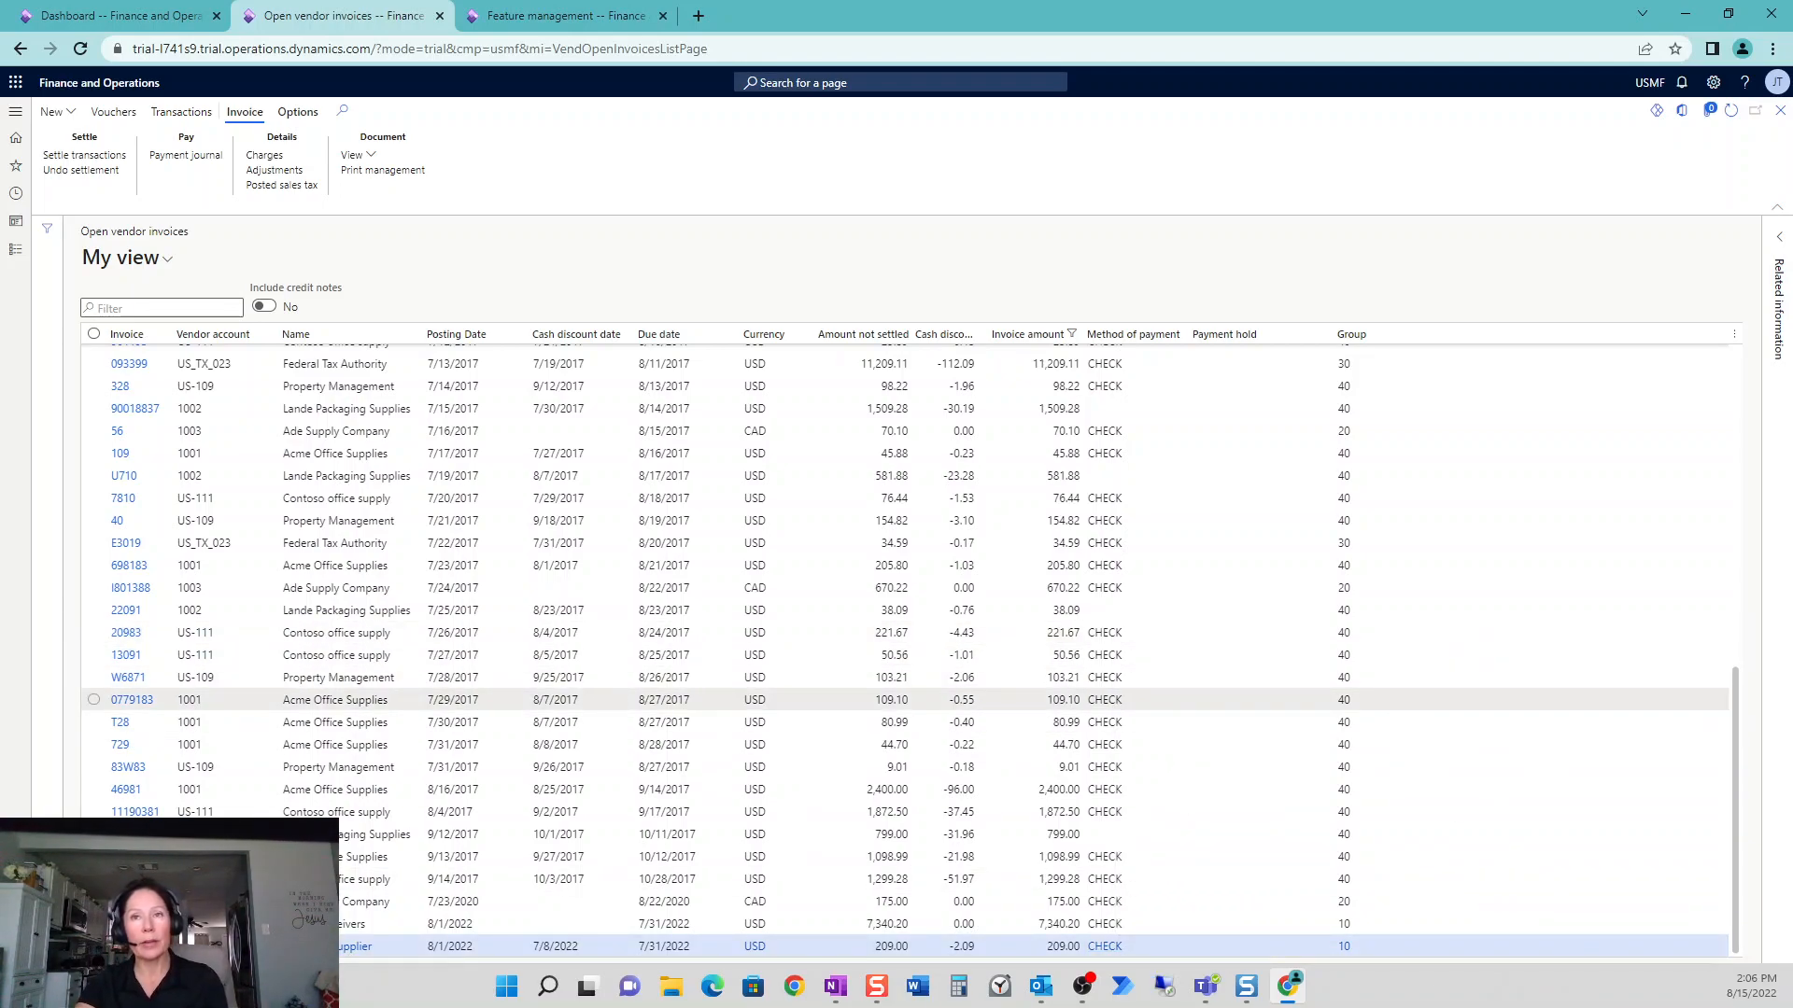
left_click(1349, 957)
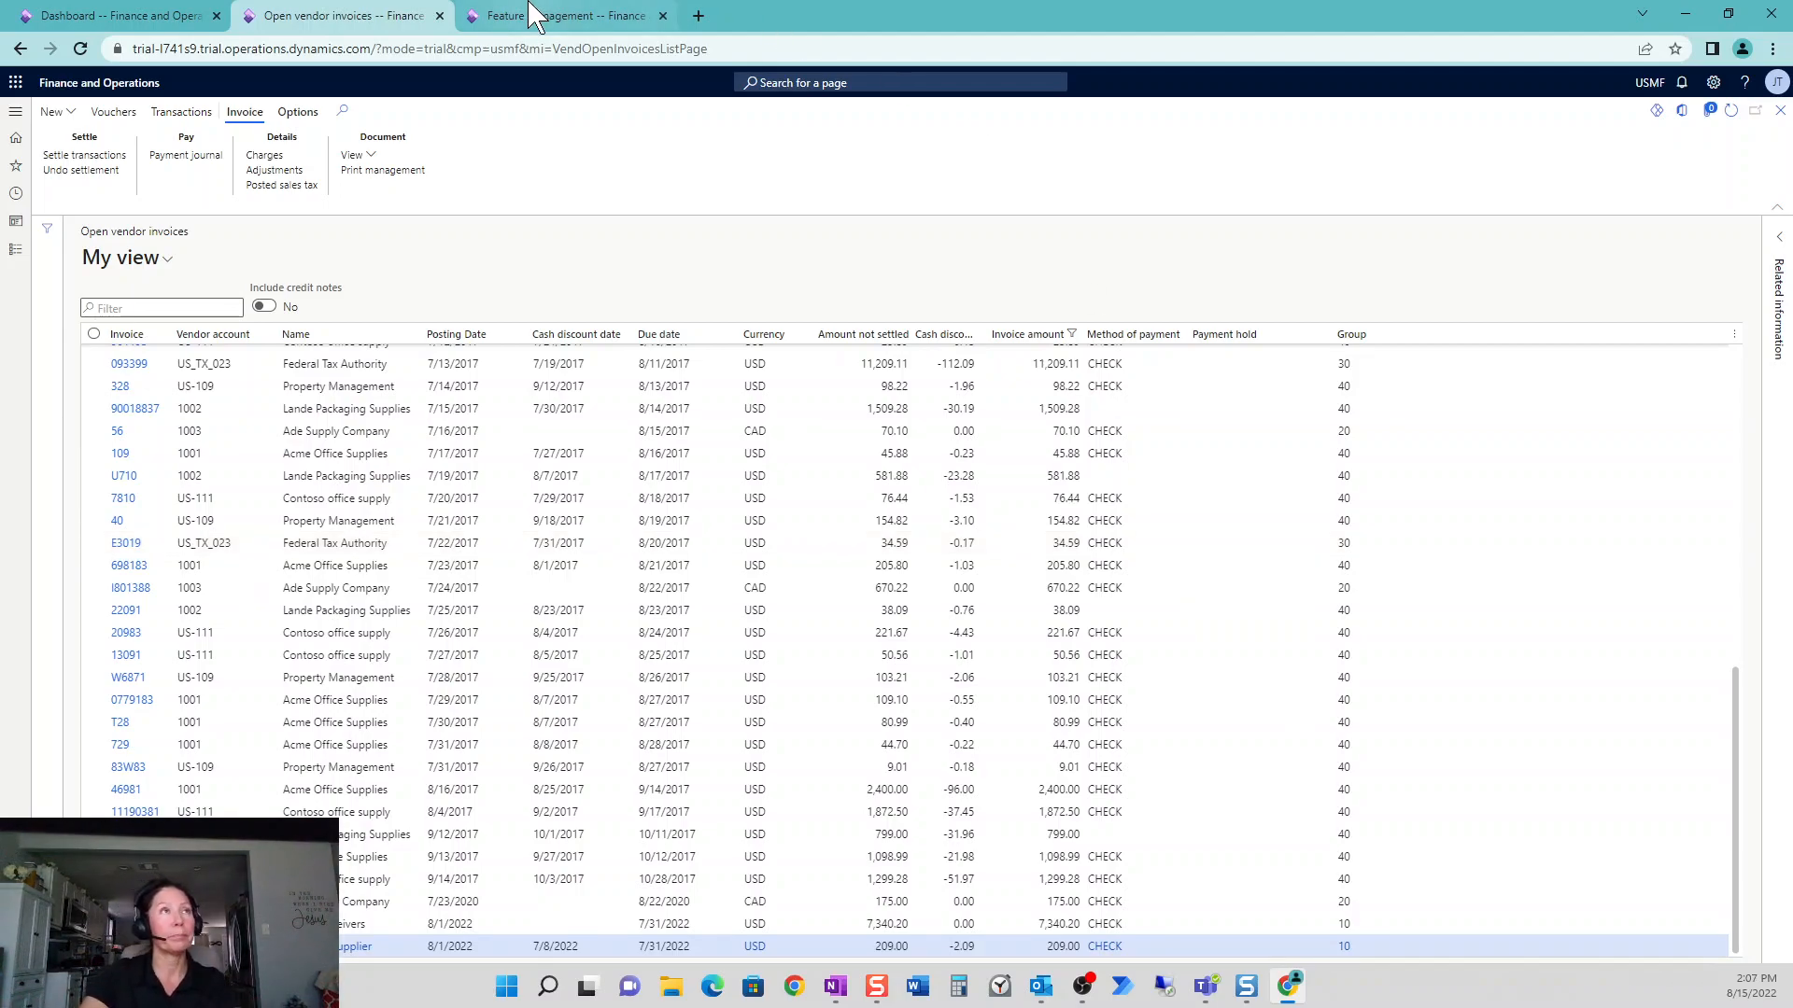
- From the dashboard, add the Accounts payable Process automations page to favorites and open it
left_click(140, 20)
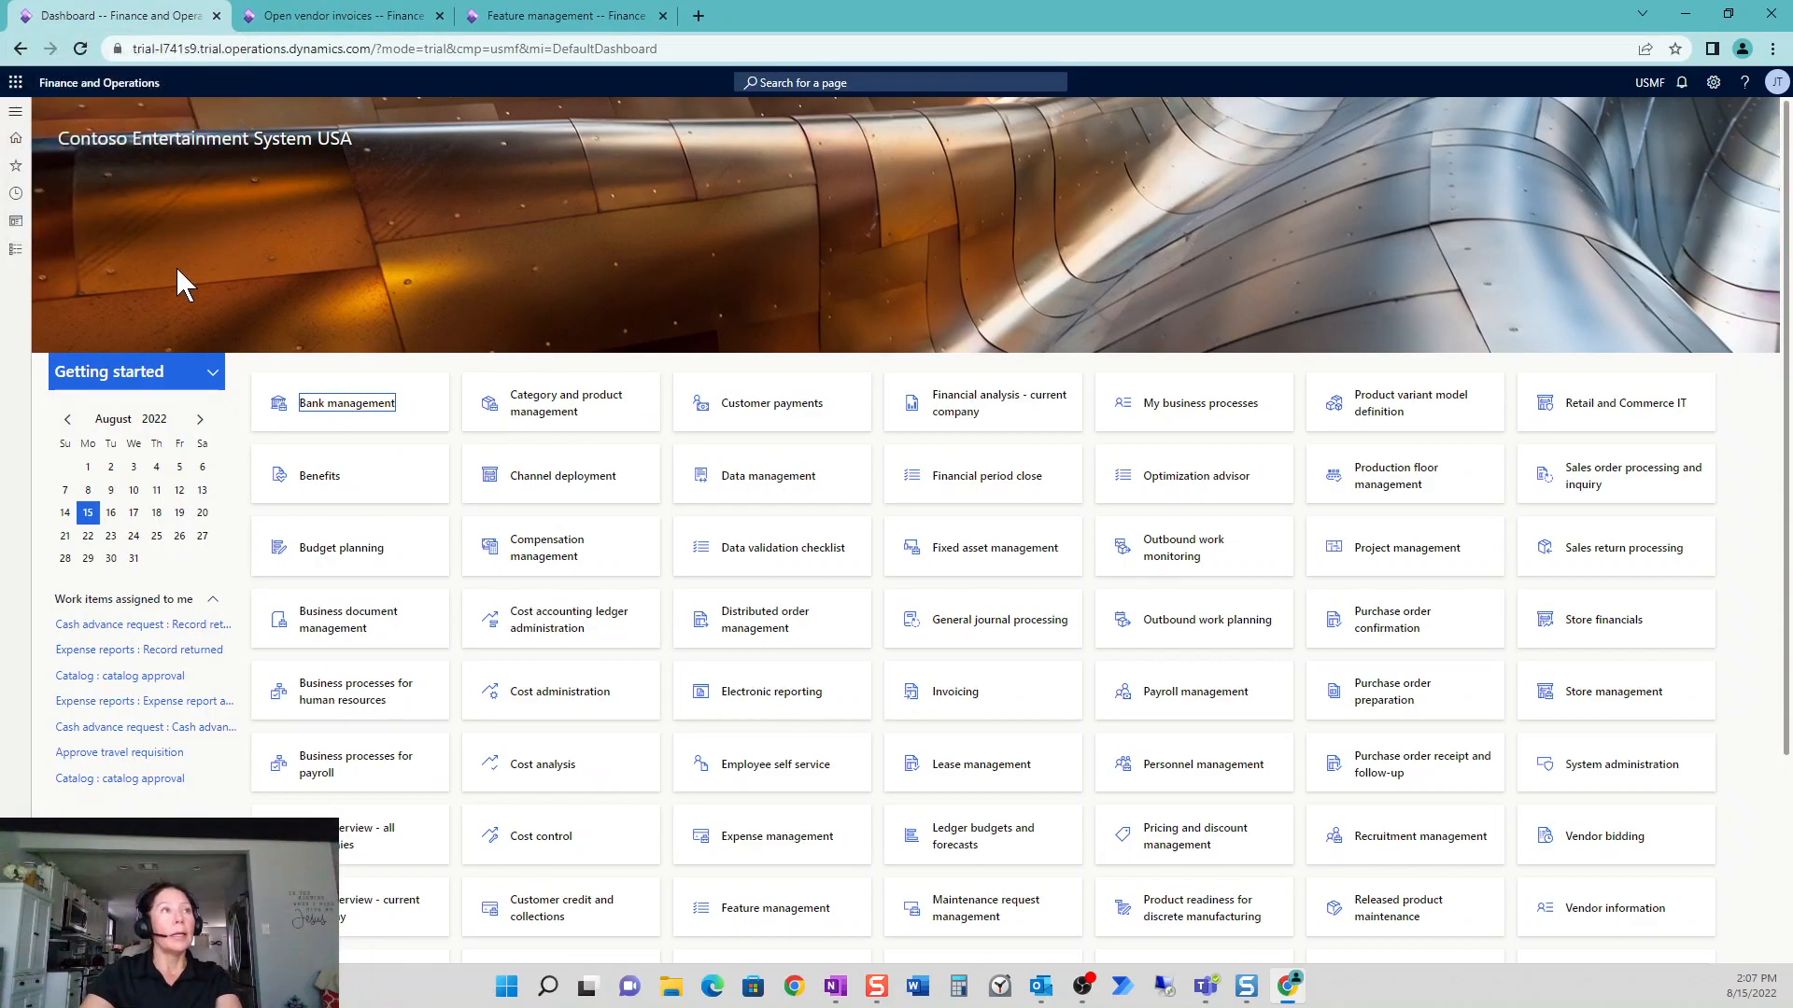
left_click(15, 254)
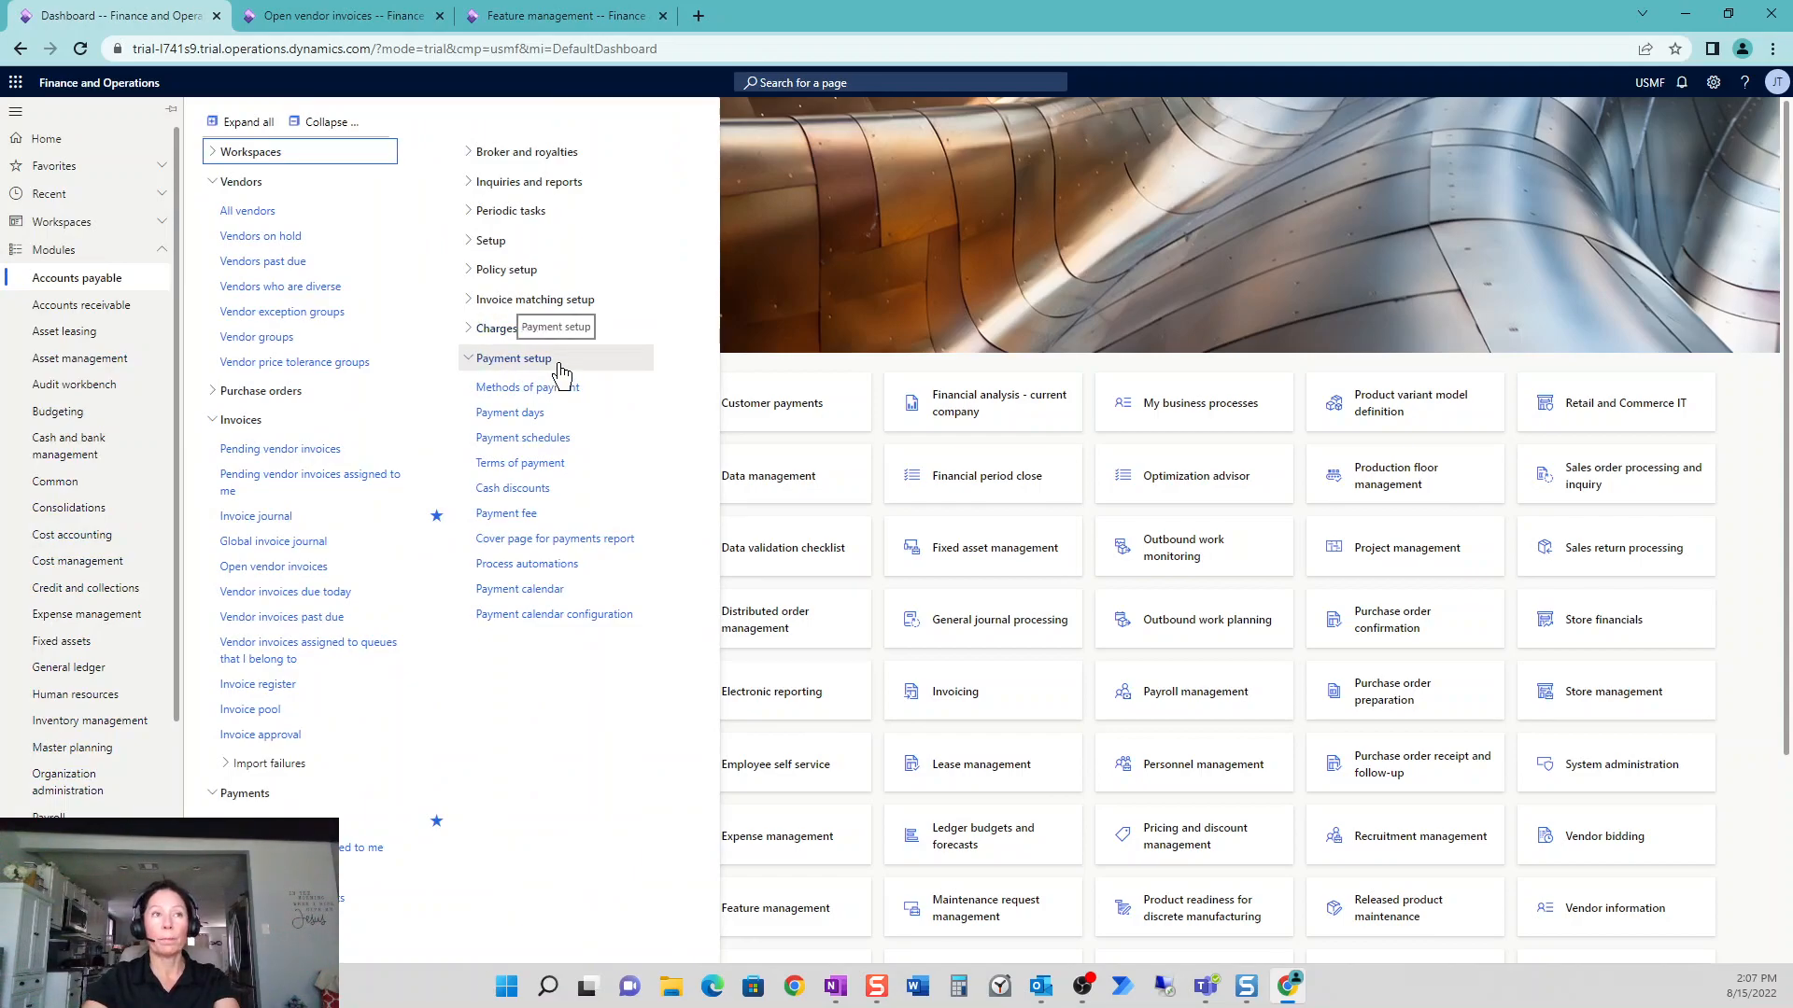
left_click(692, 564)
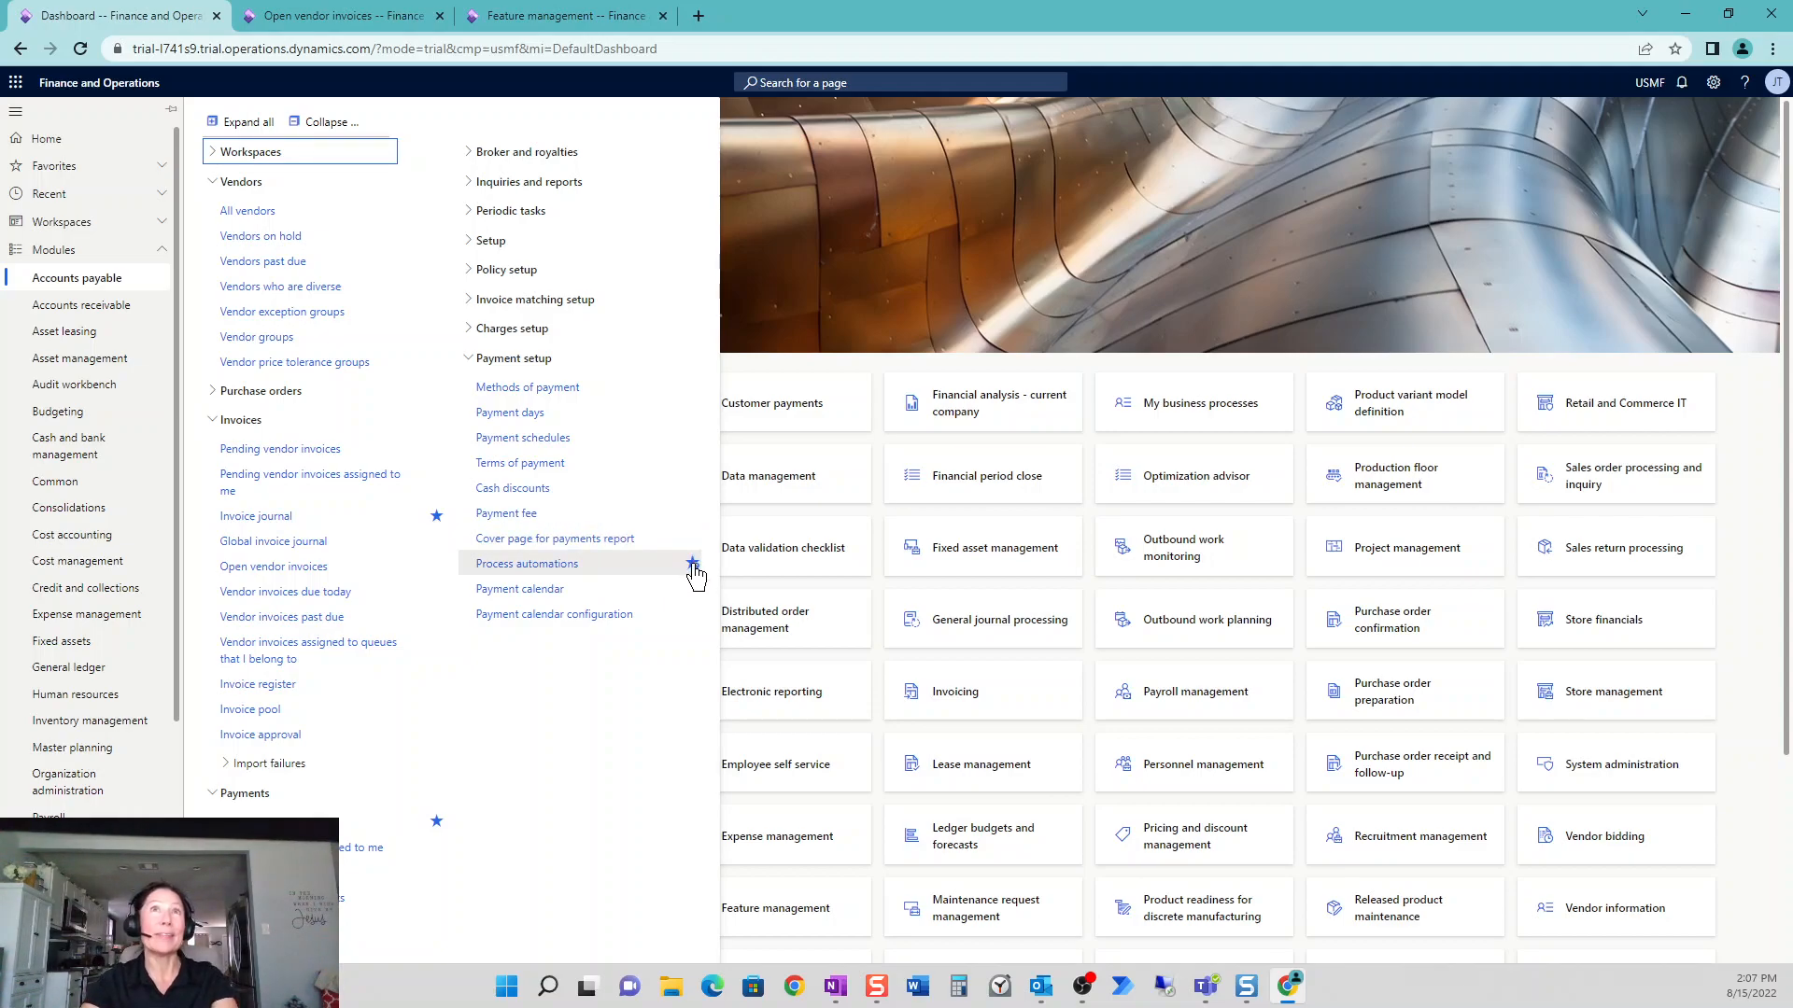
left_click(558, 566)
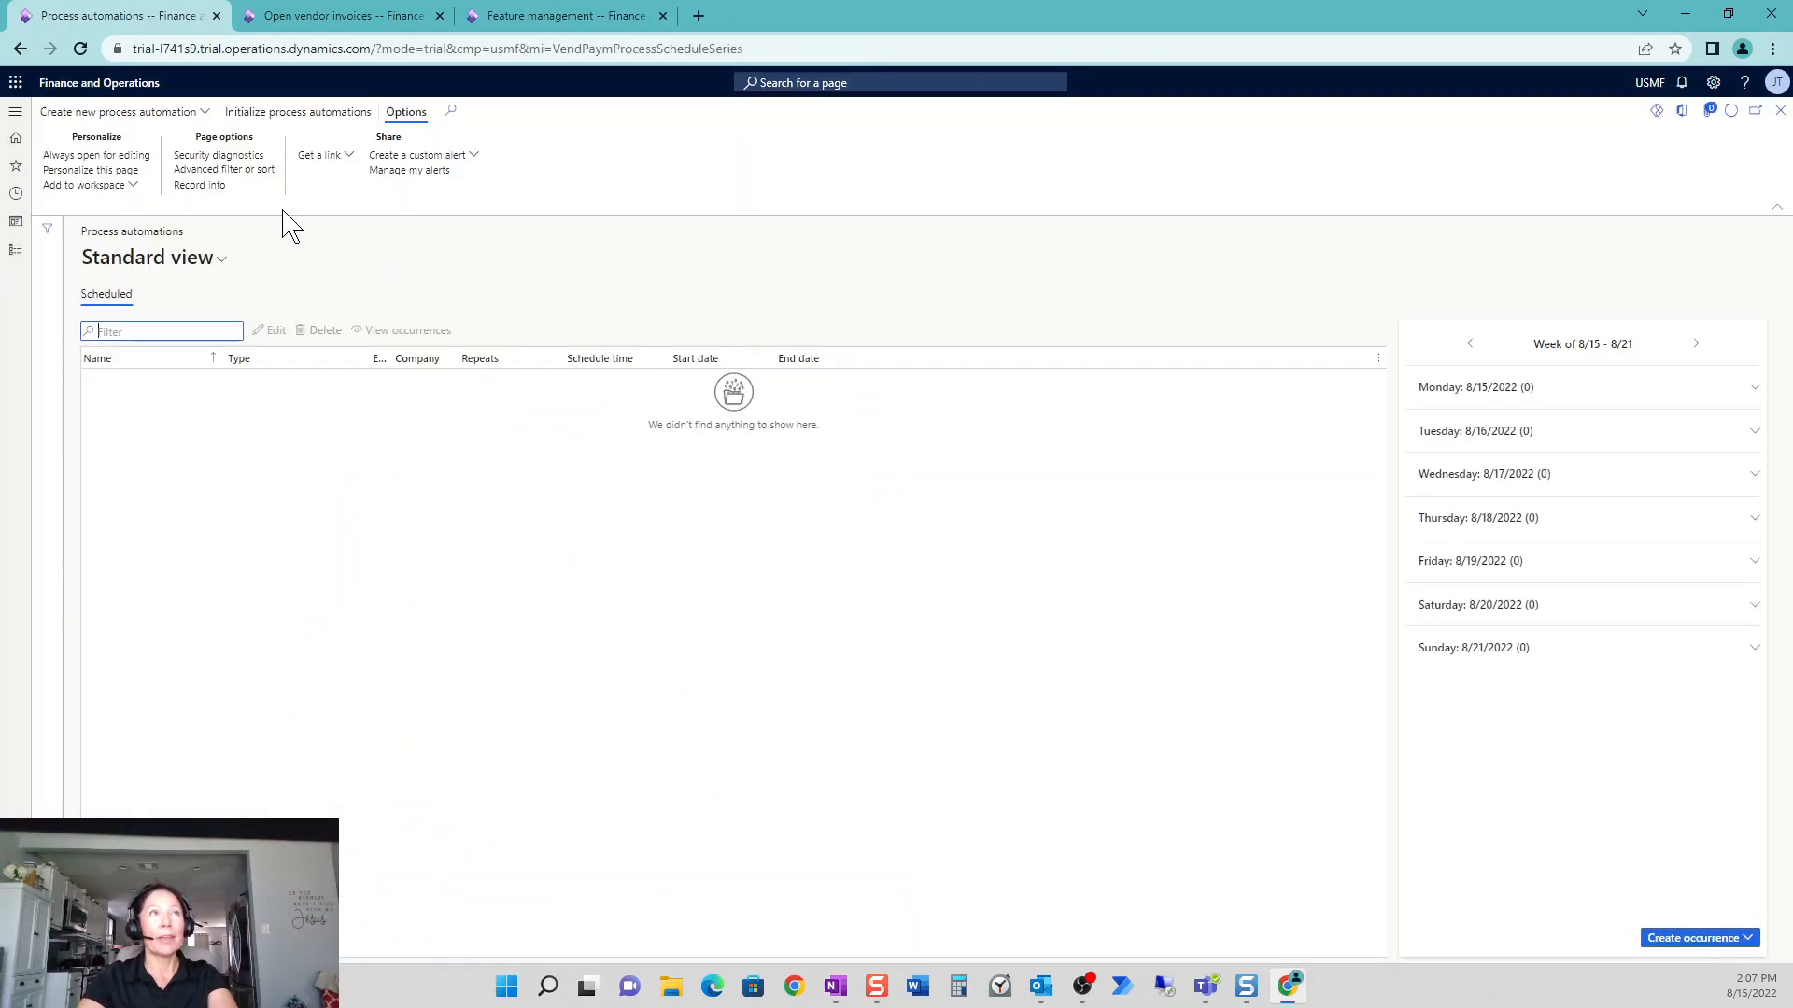
- Create a new process automation series with schedule type Vendor payment proposal for company usmf
left_click(205, 124)
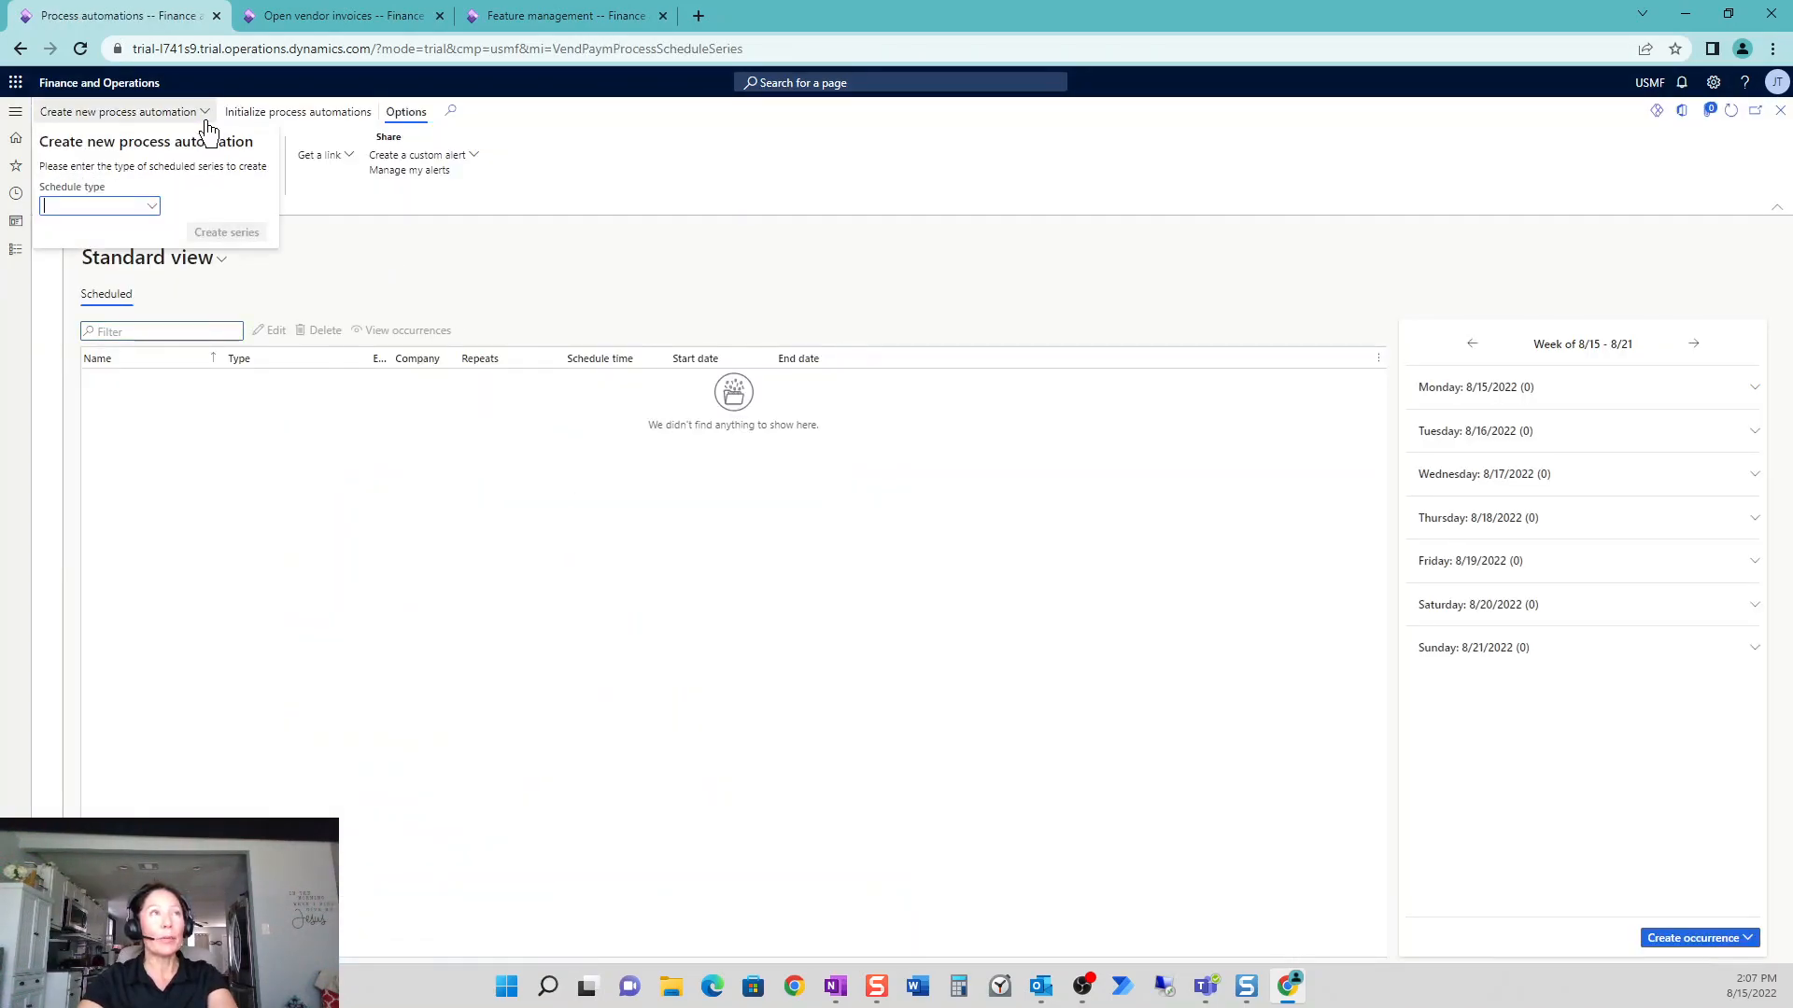
left_click(151, 206)
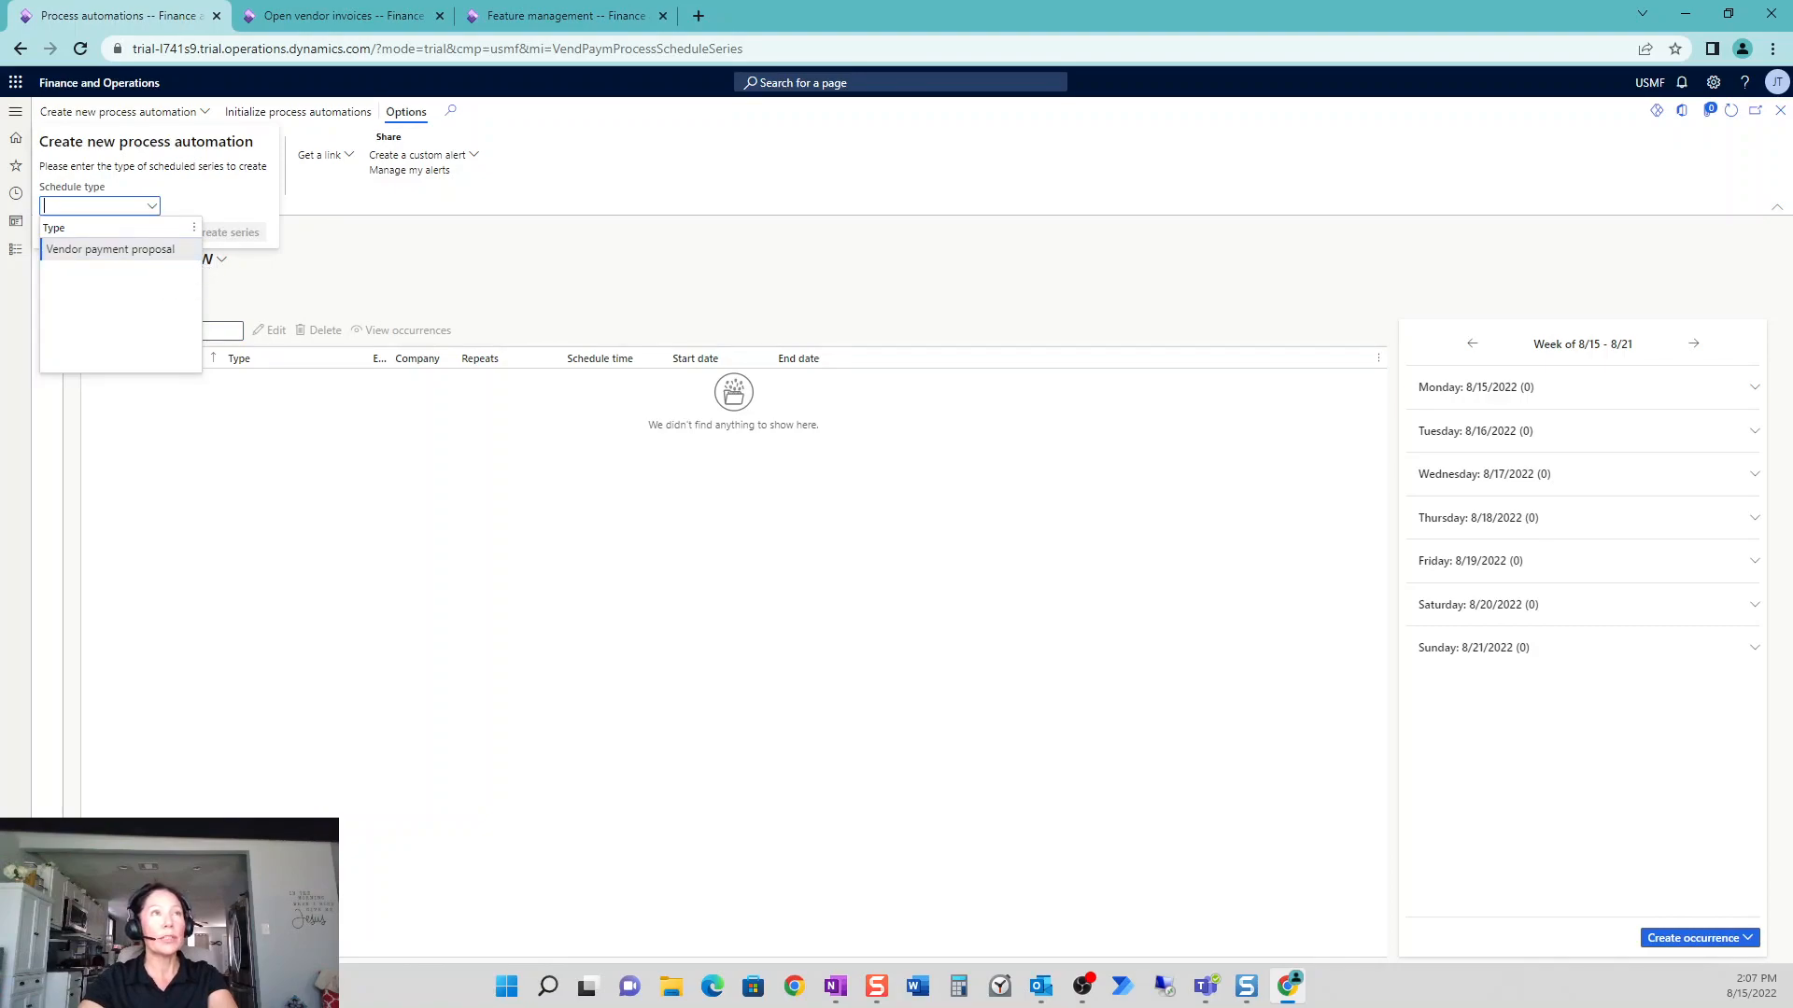
left_click(156, 252)
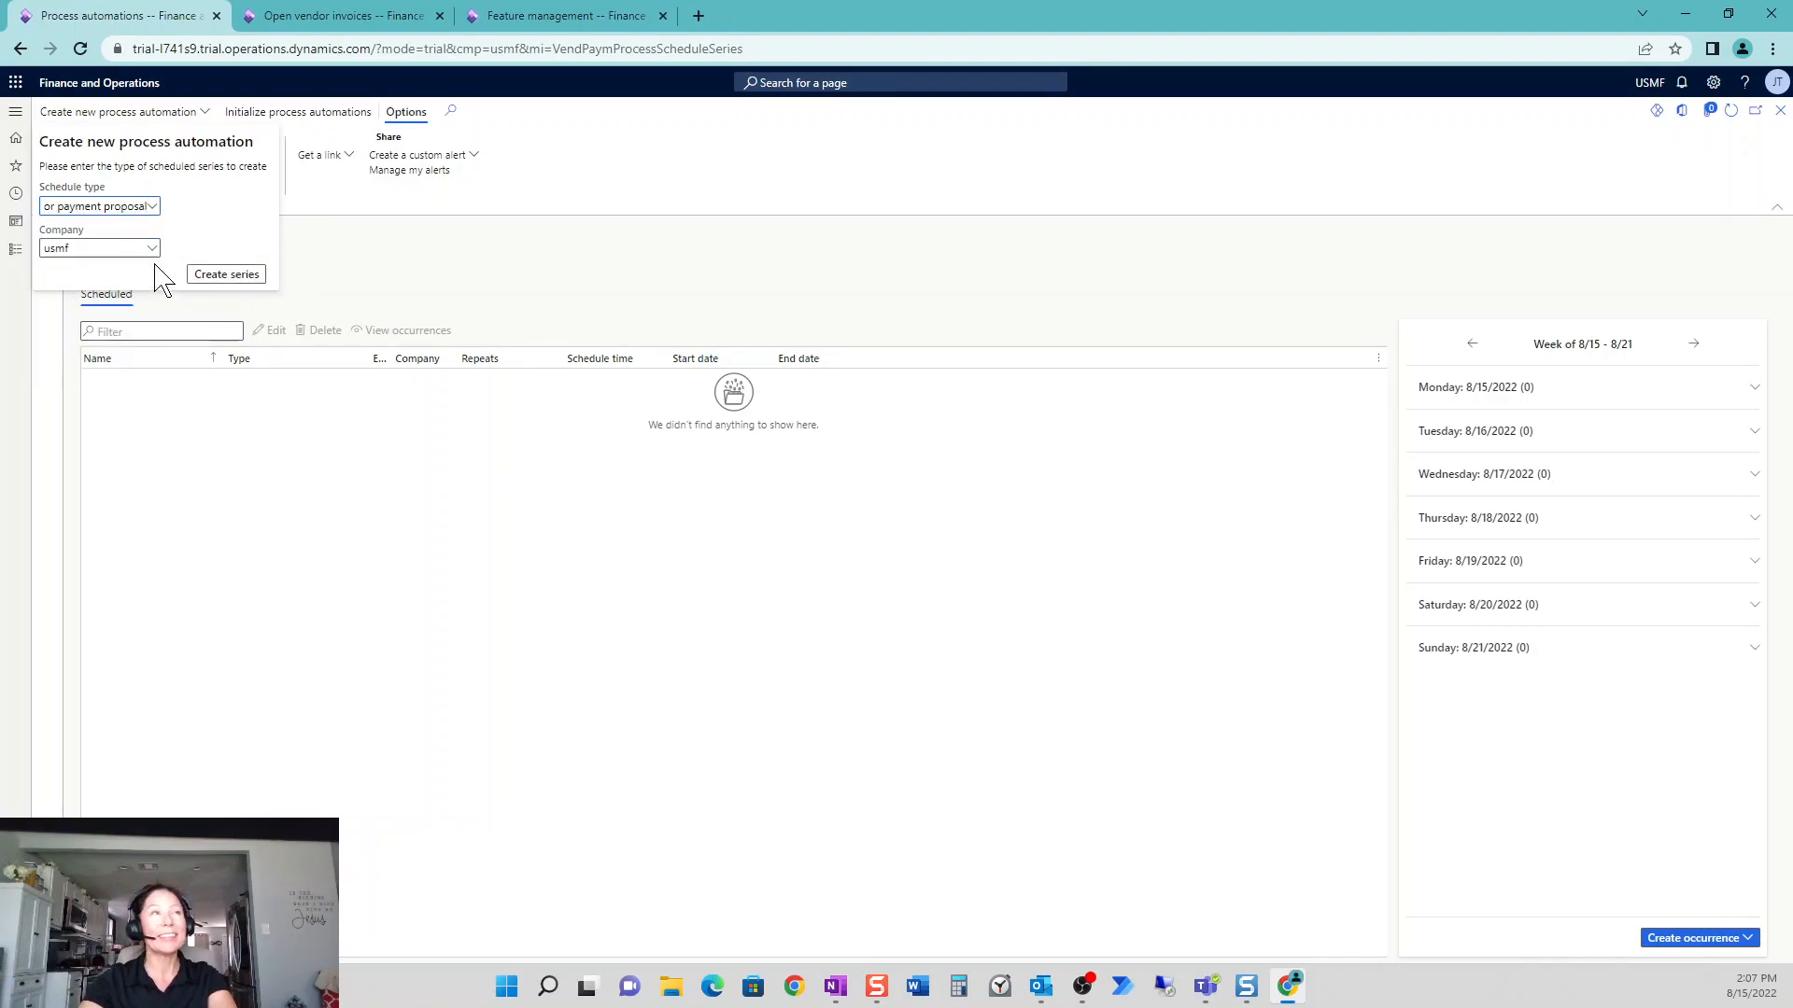
left_click(227, 275)
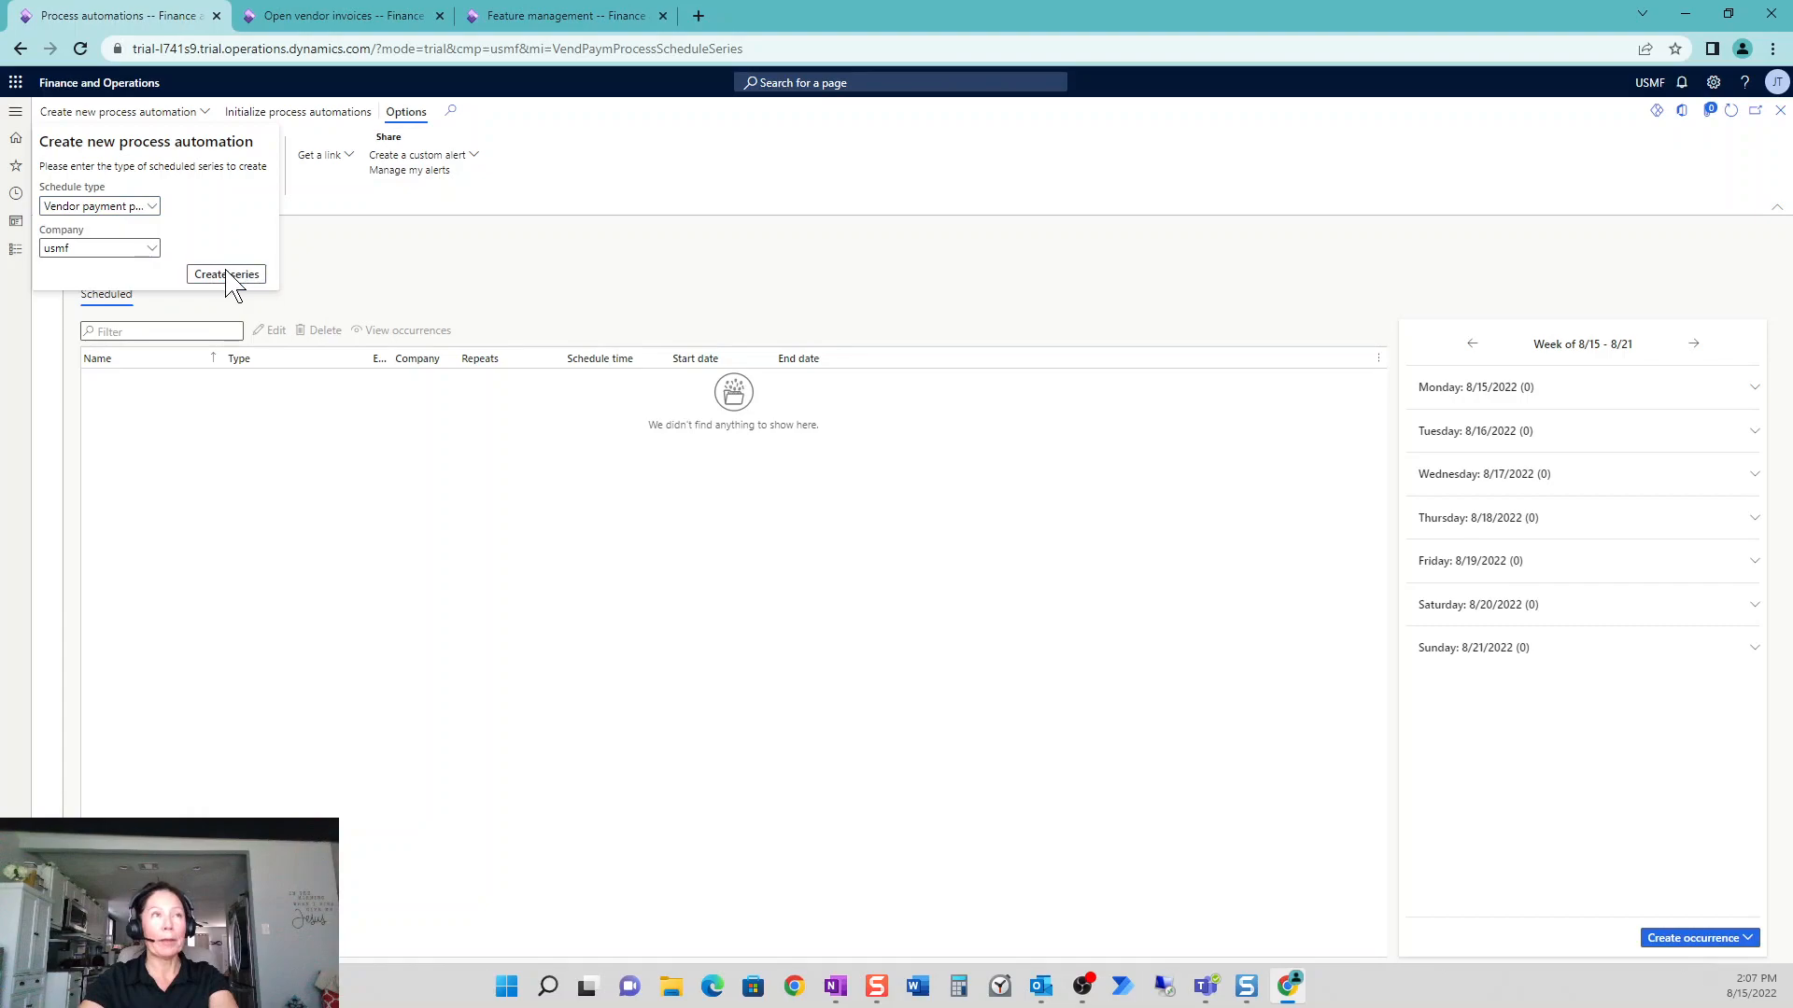
left_click(376, 264)
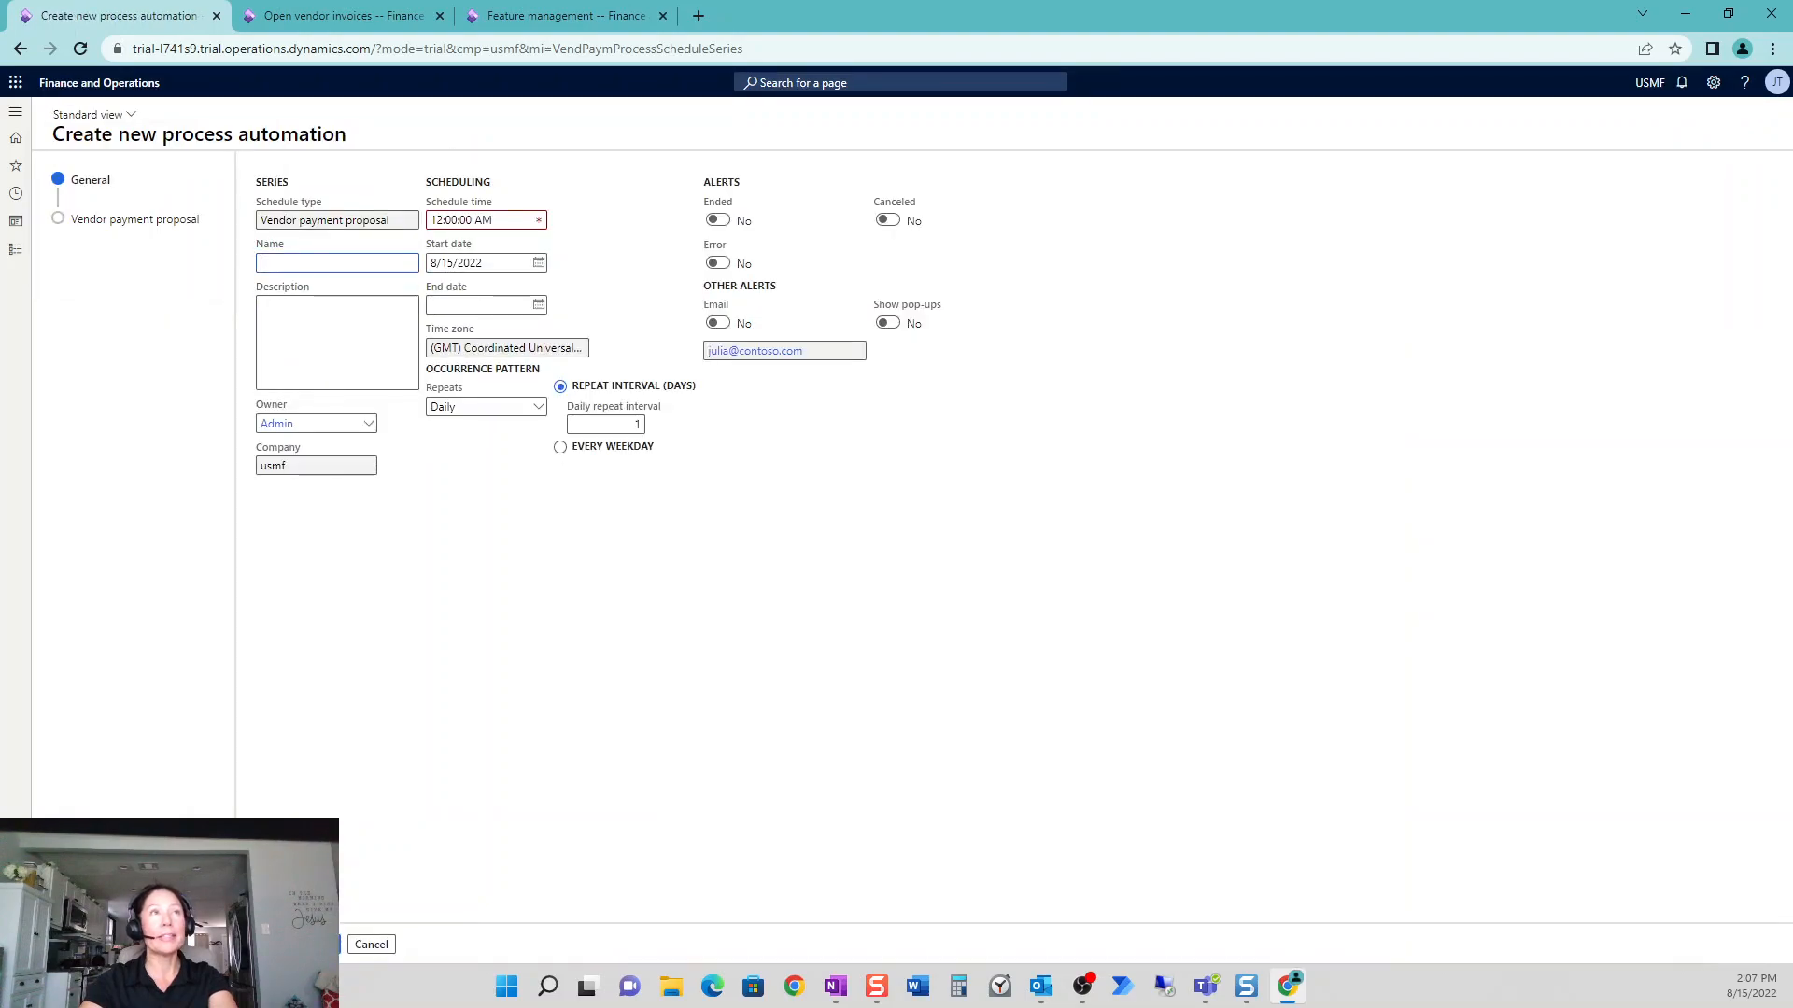
- Name the process automation series Weekly Check Run and reuse the same text as its description
type("W")
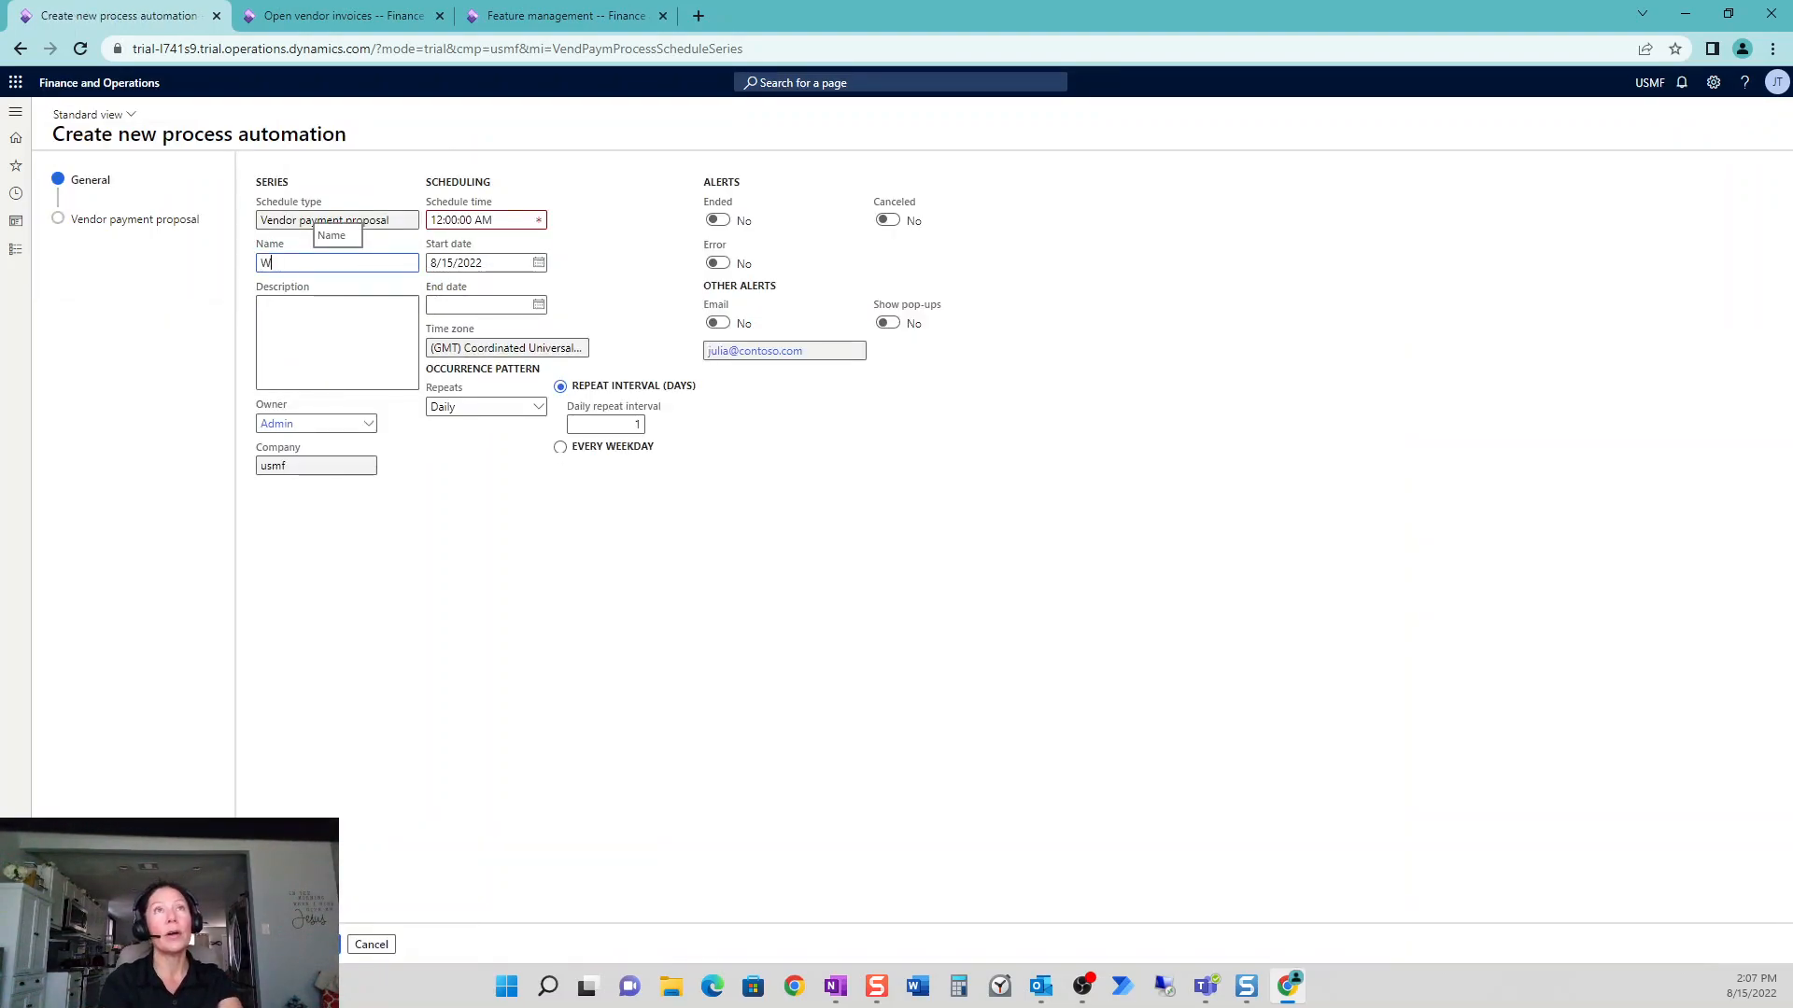
type("eekly C")
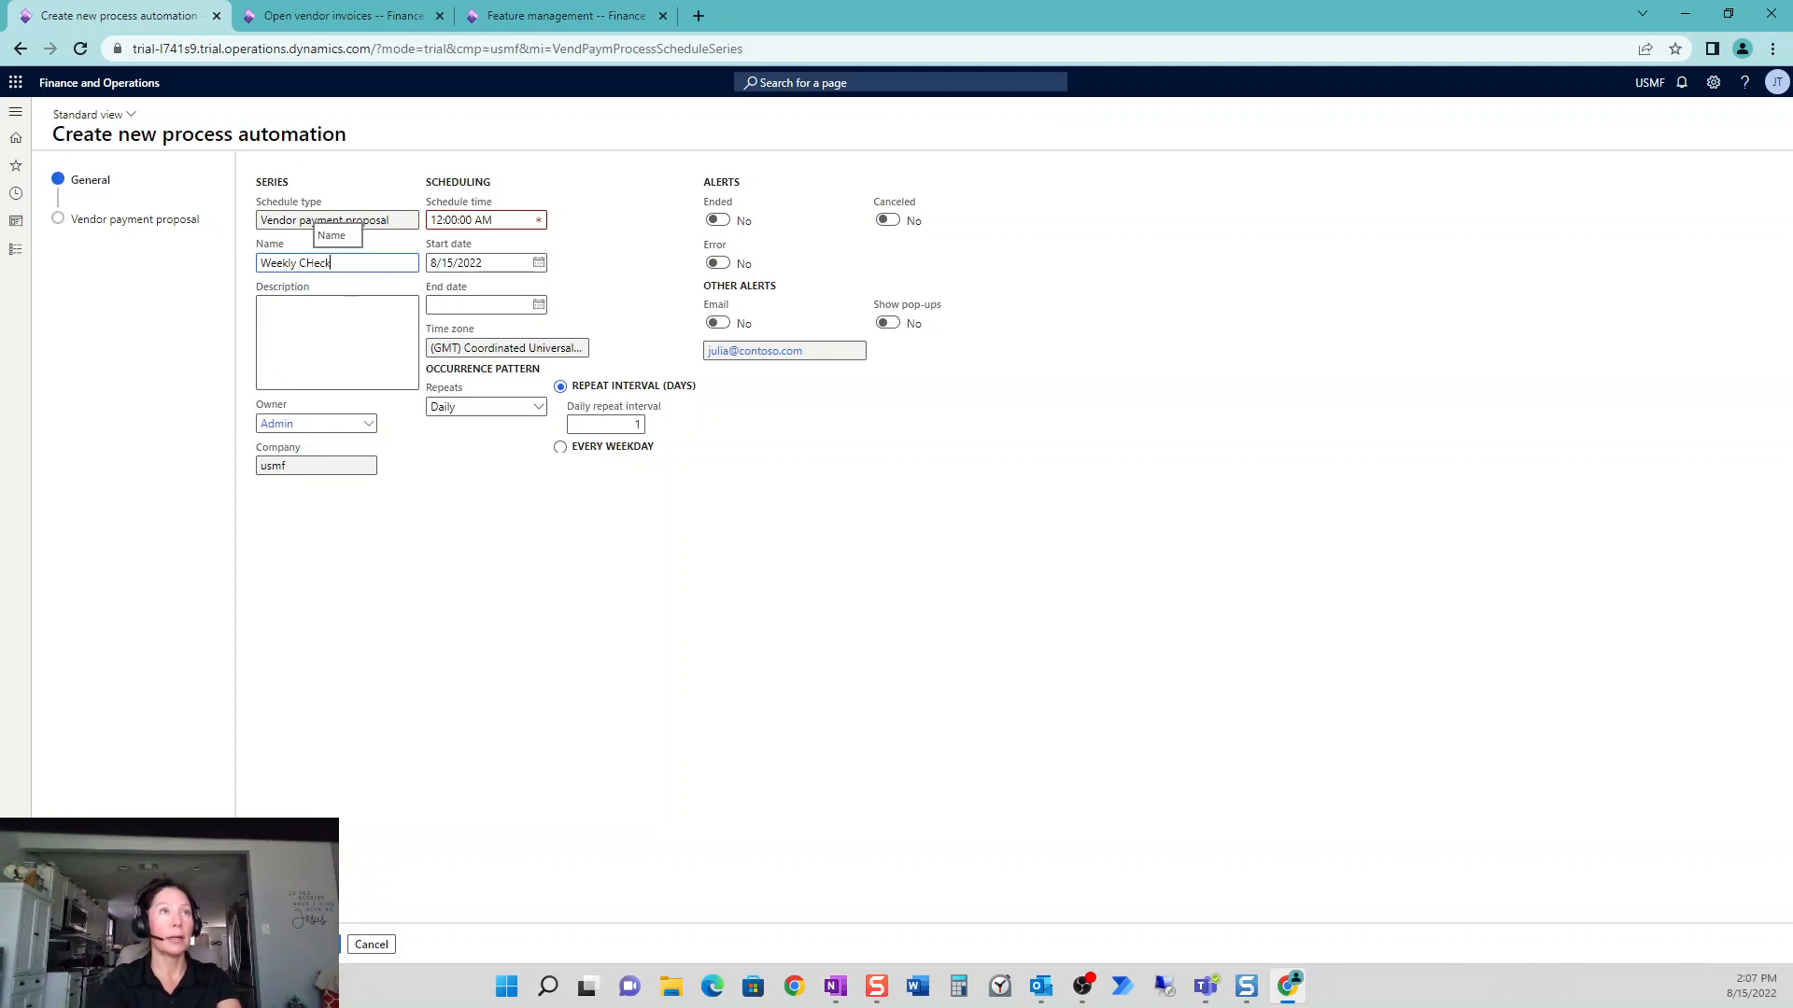
type("heck Run")
key("Tab")
key("shift+Tab")
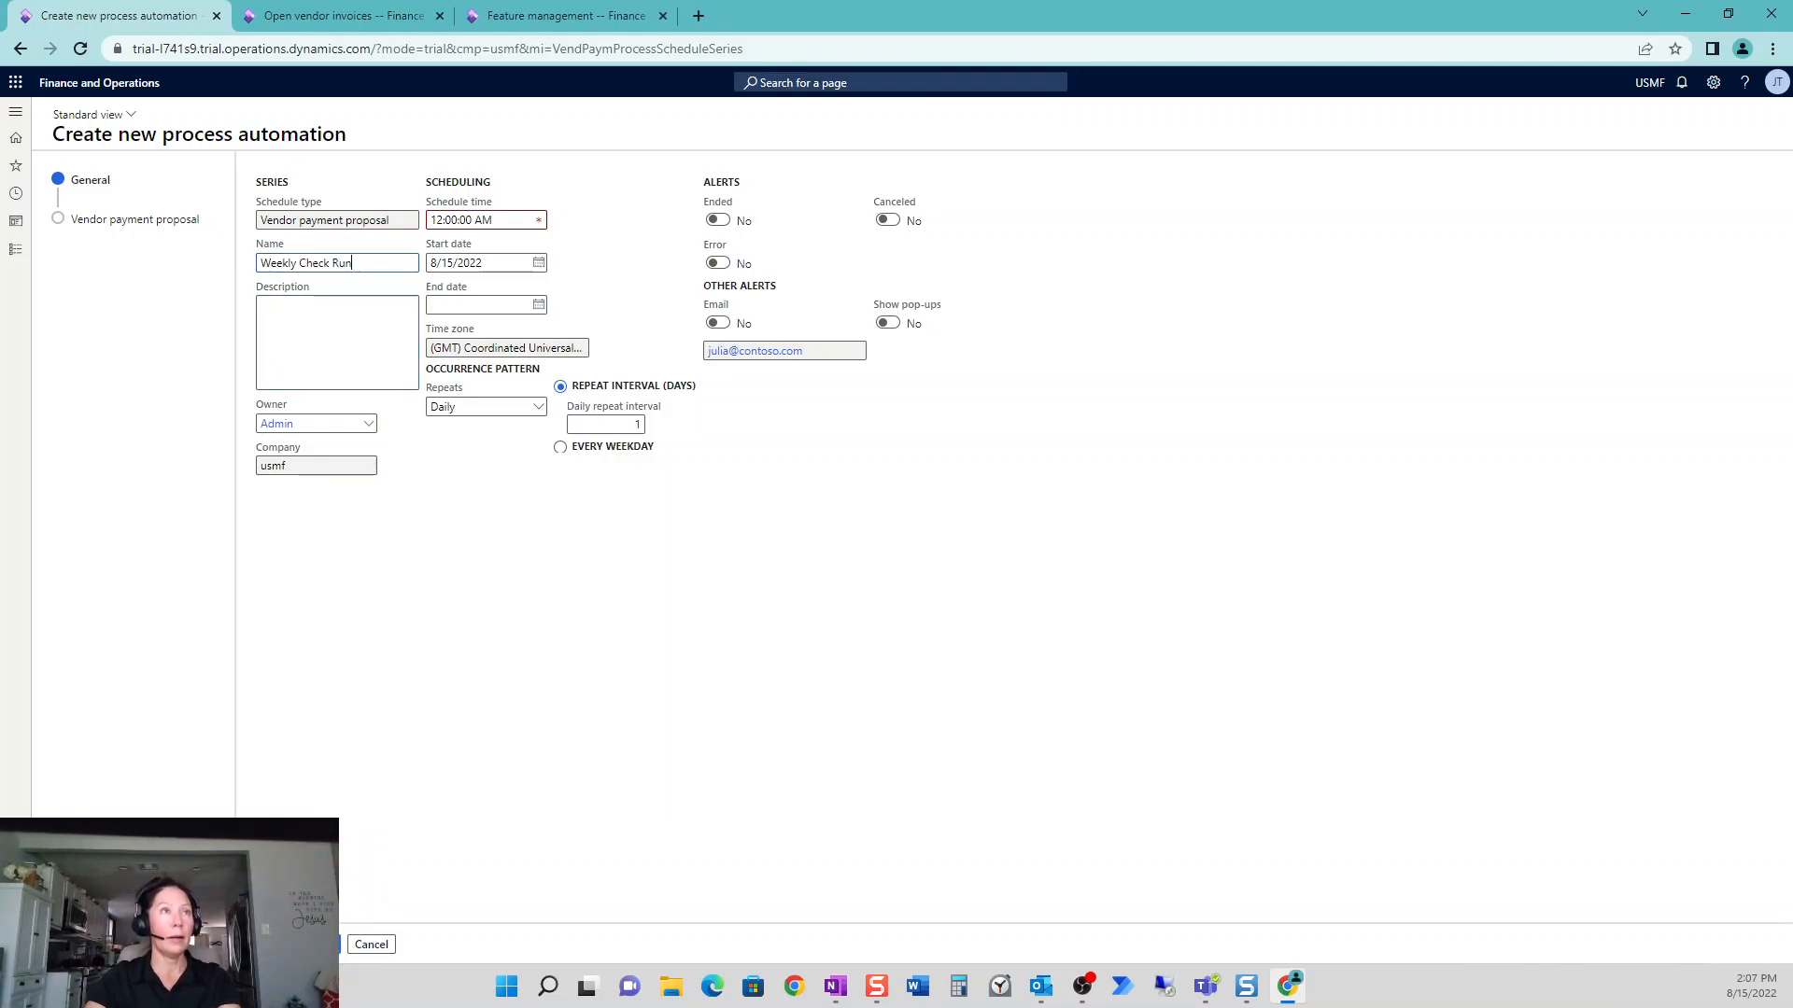
key("ctrl+c")
key("Tab")
key("ctrl+v")
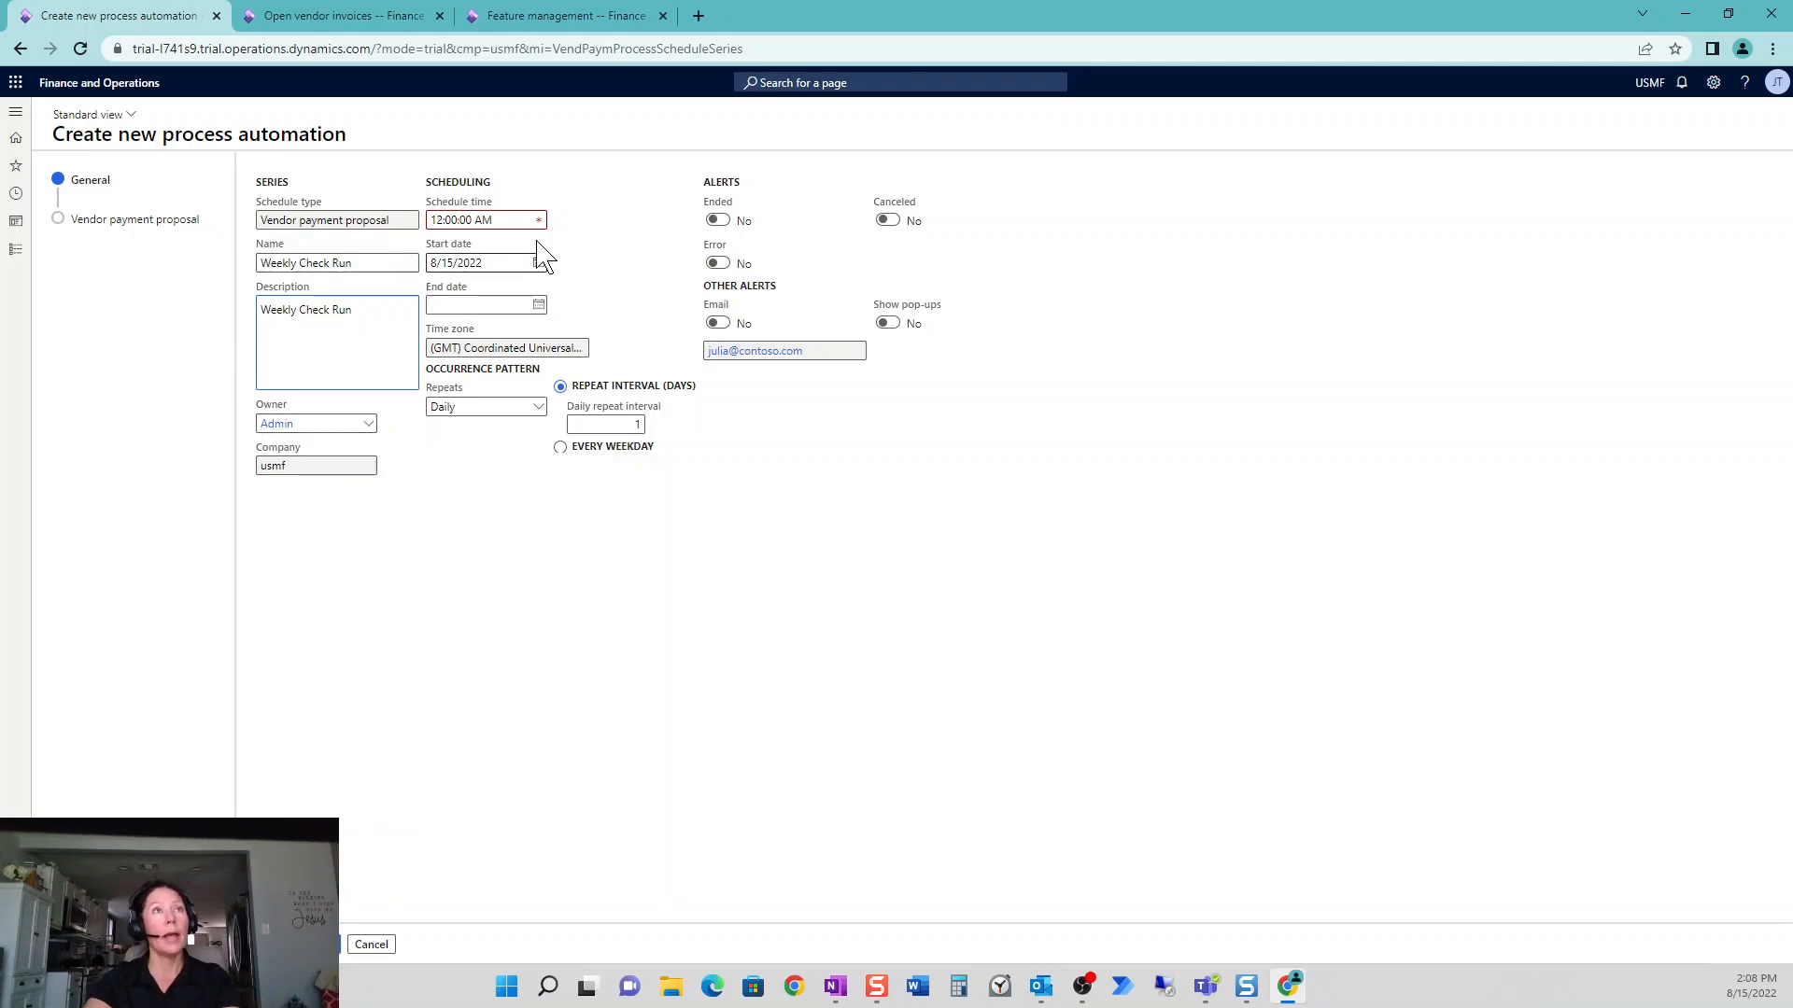
- Set the series' schedule time to 2:15 PM and its end date to 8/16/2022
left_click(480, 219)
type("2:15 PM")
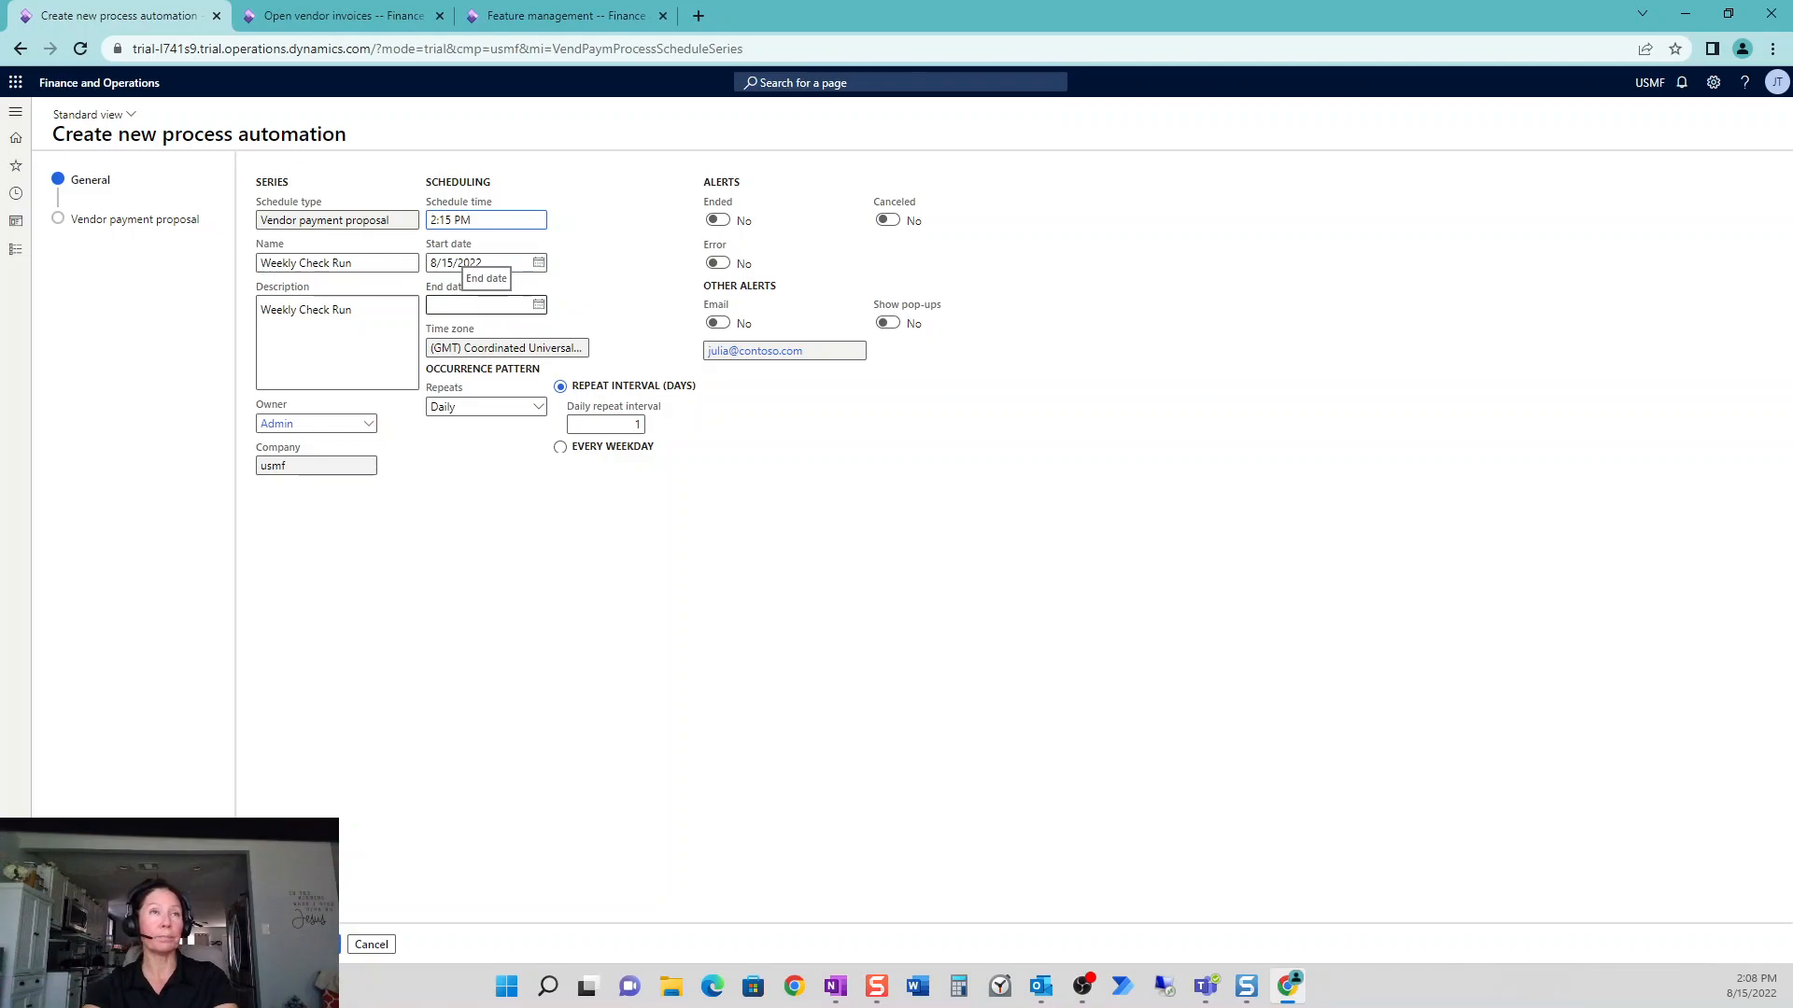
left_click(538, 306)
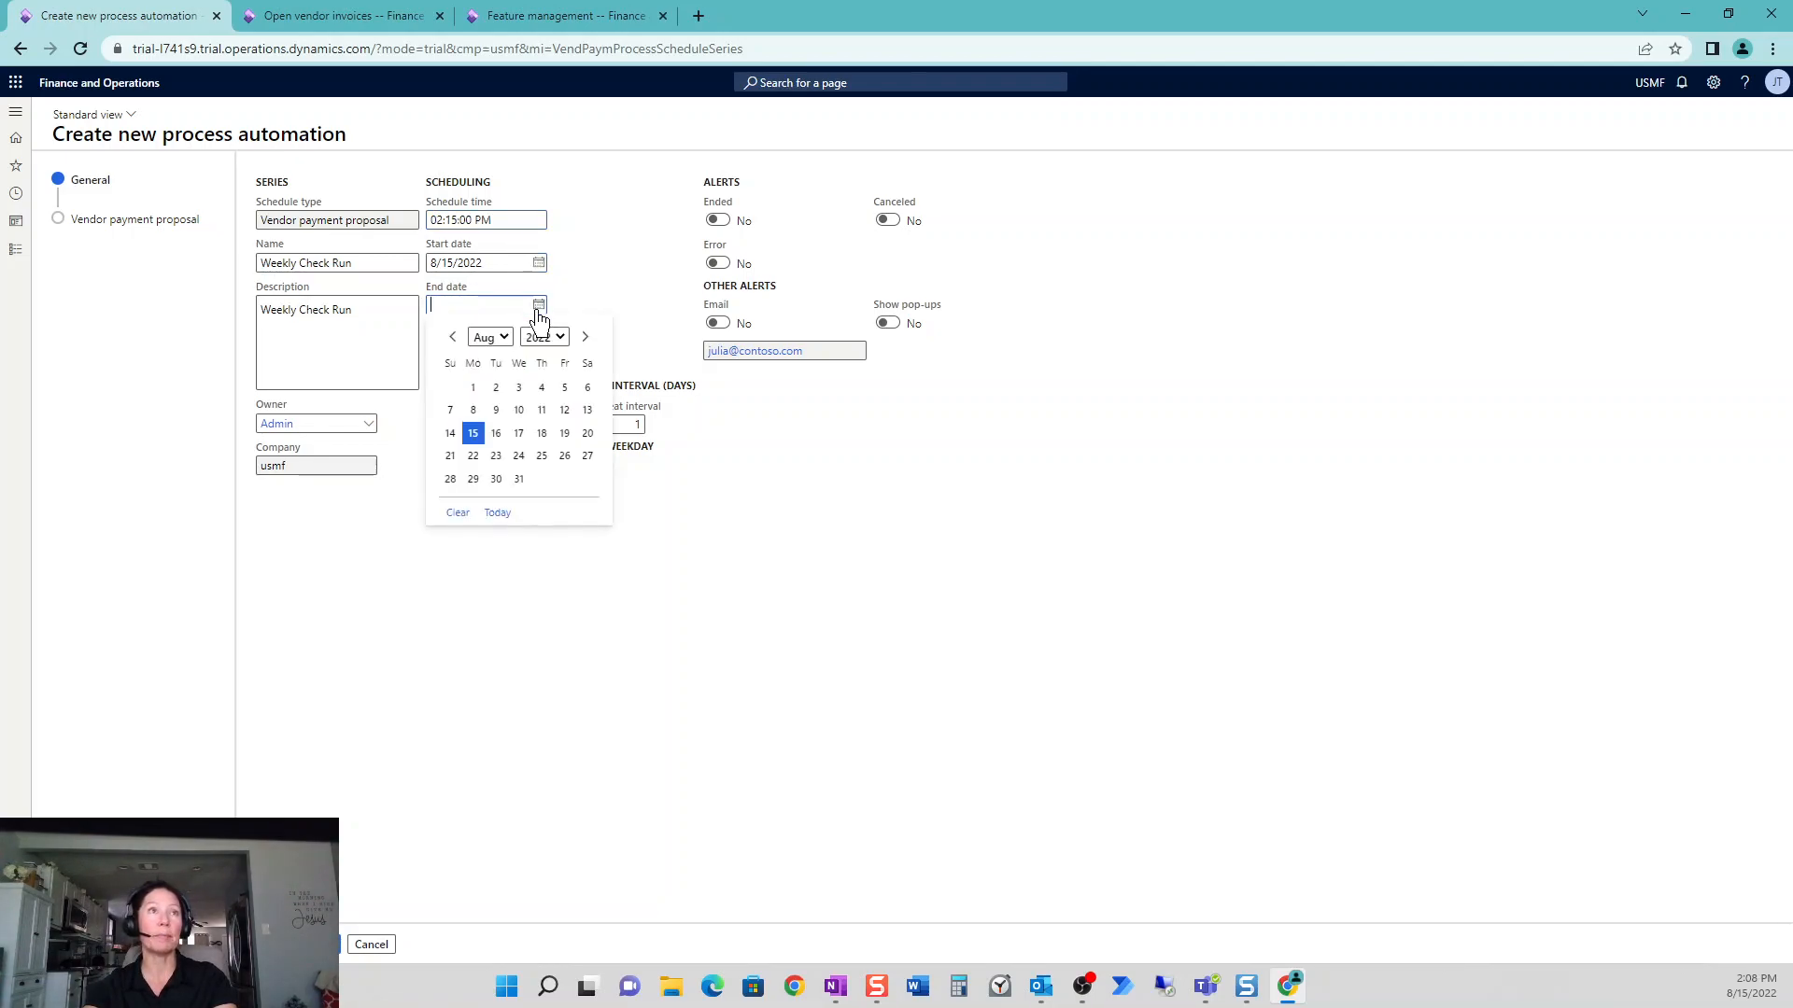
left_click(496, 432)
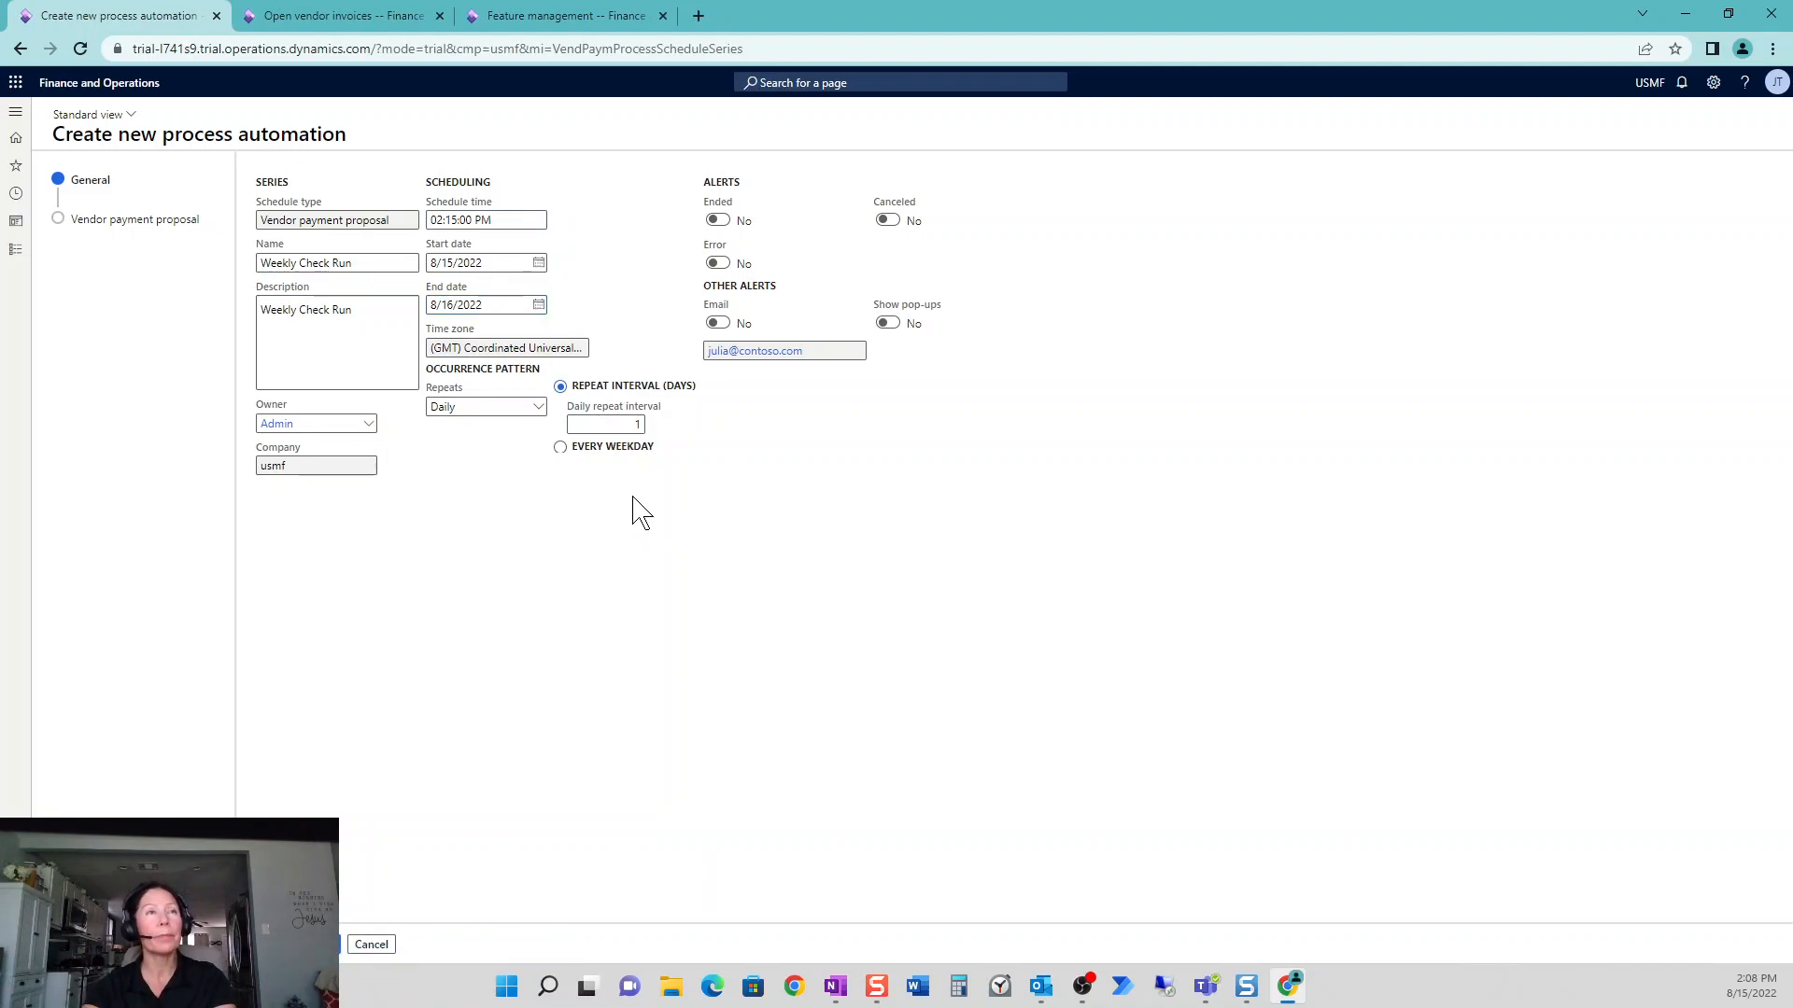
- Set the occurrence pattern to repeat weekly on Wednesday
left_click(541, 425)
left_click(519, 449)
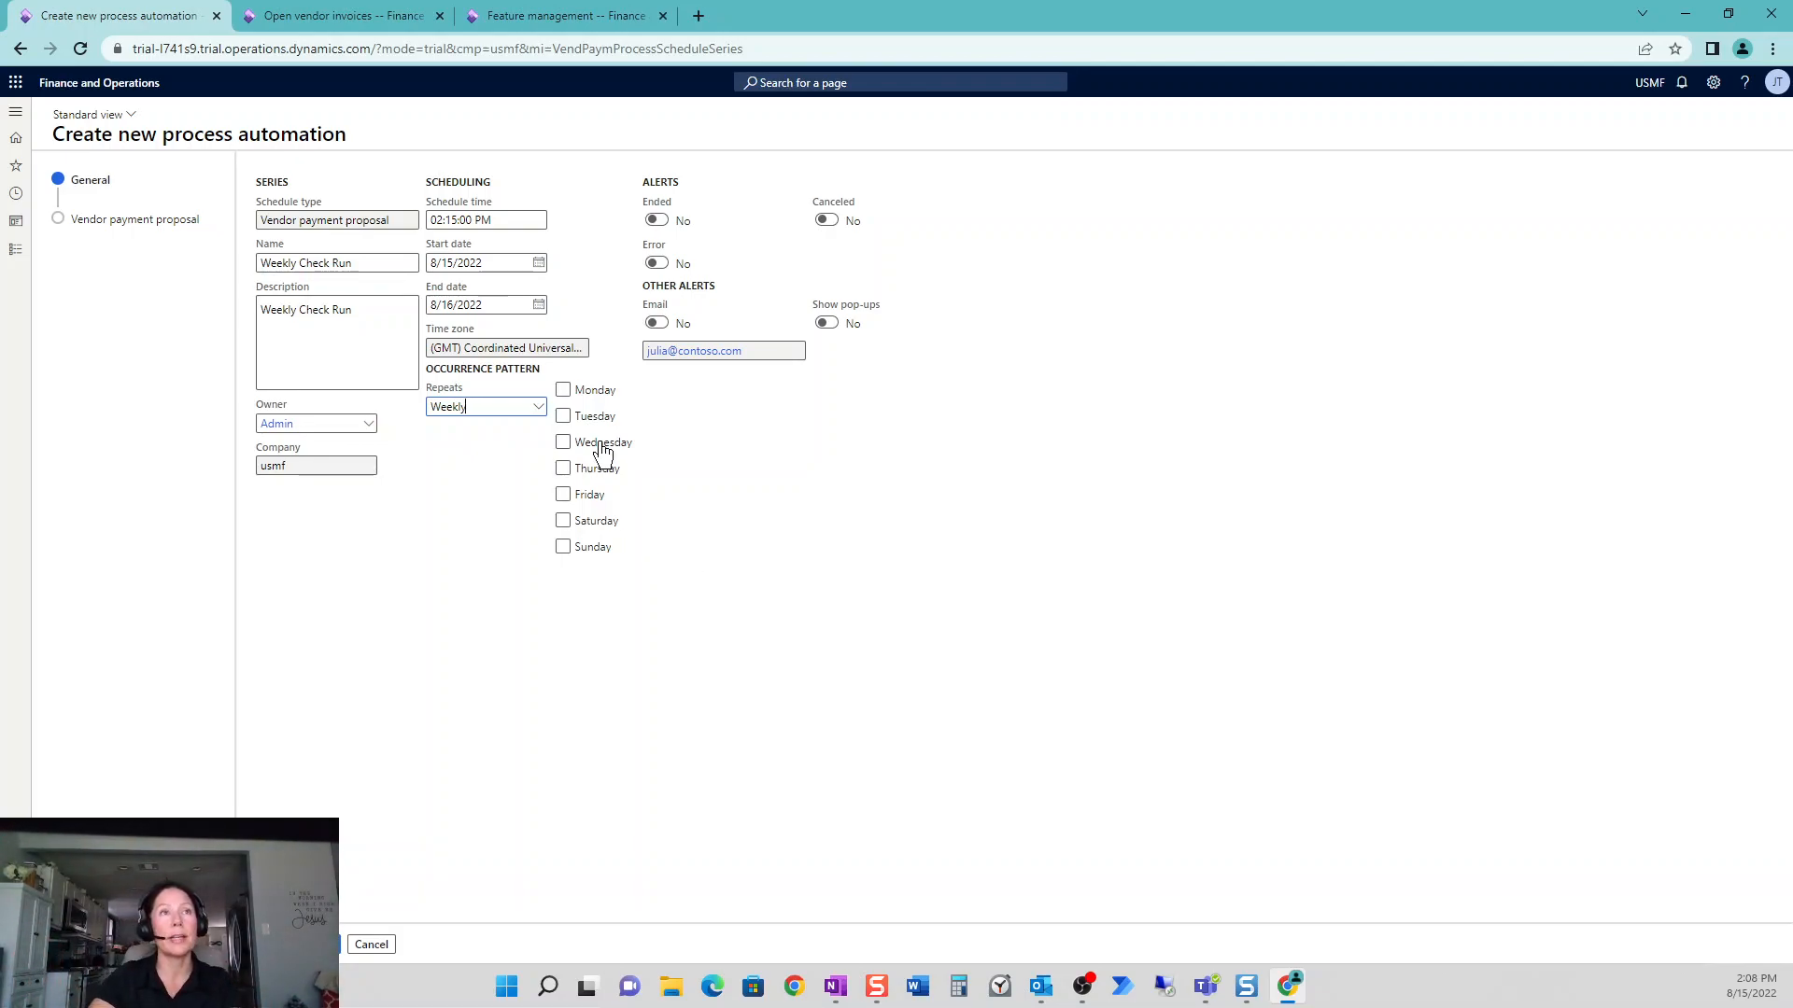
left_click(563, 442)
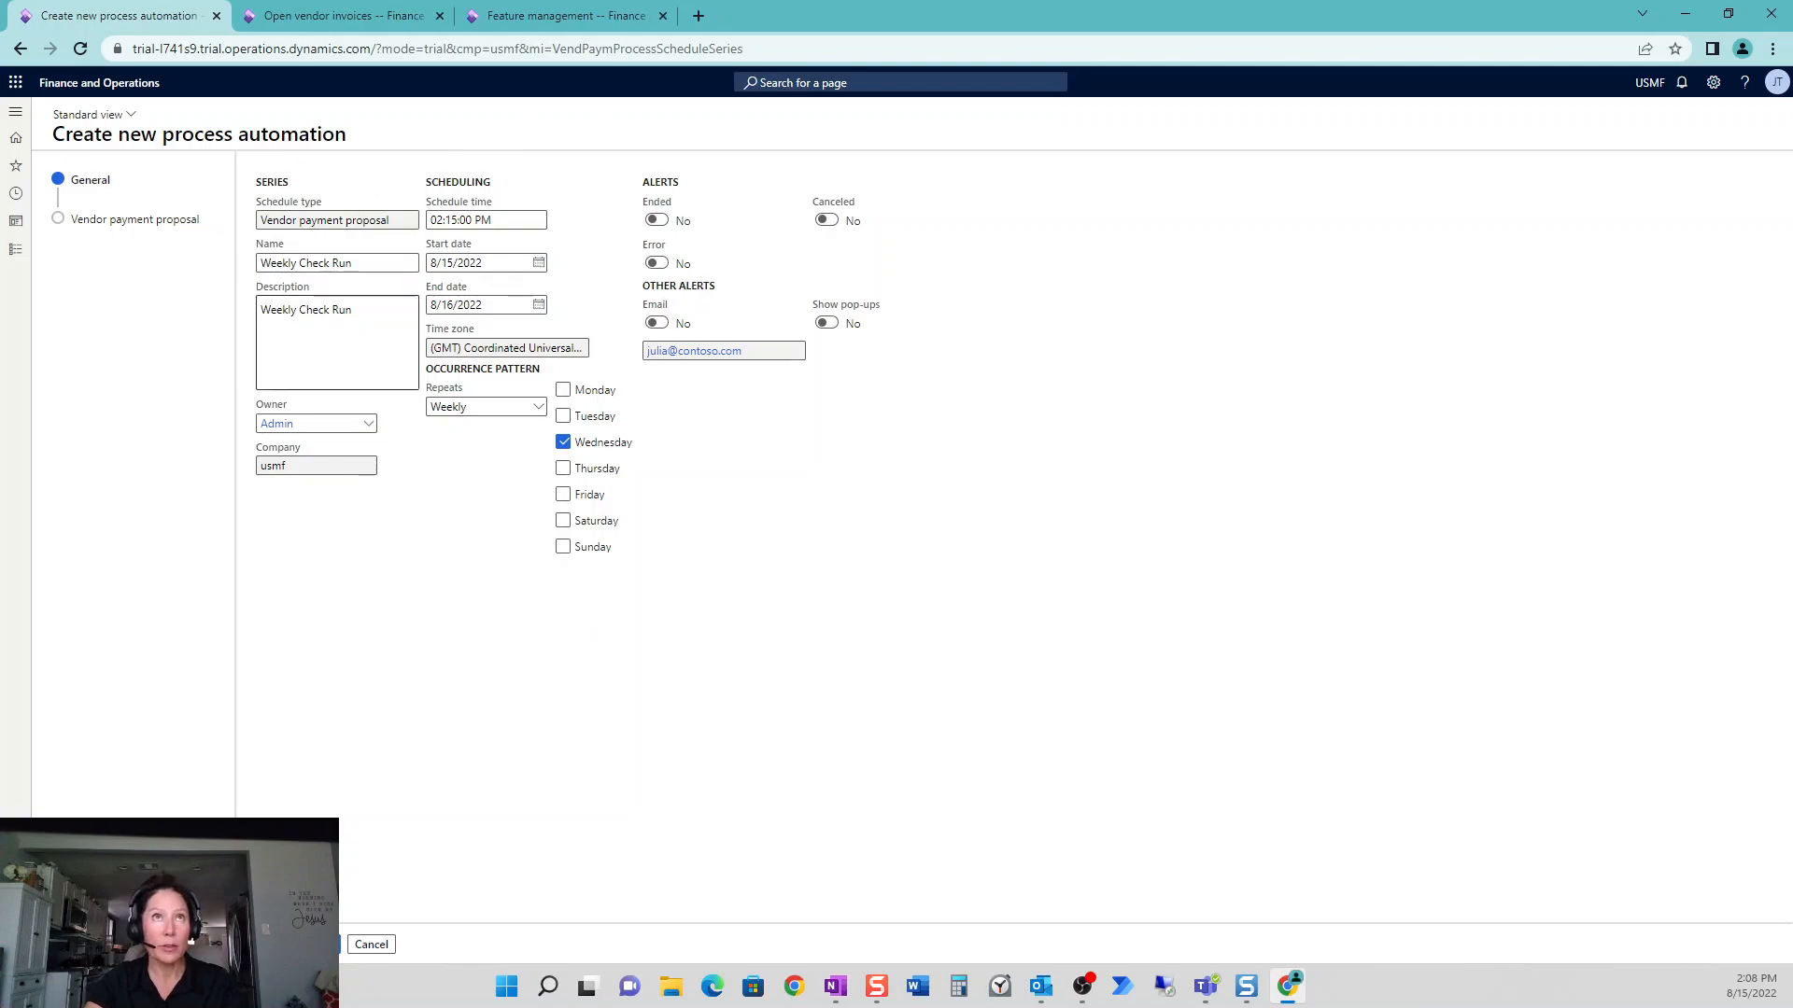
- Enable the Ended, Error and Email alerts, and continue to the vendor payment proposal criteria
left_click(656, 220)
left_click(657, 263)
left_click(657, 324)
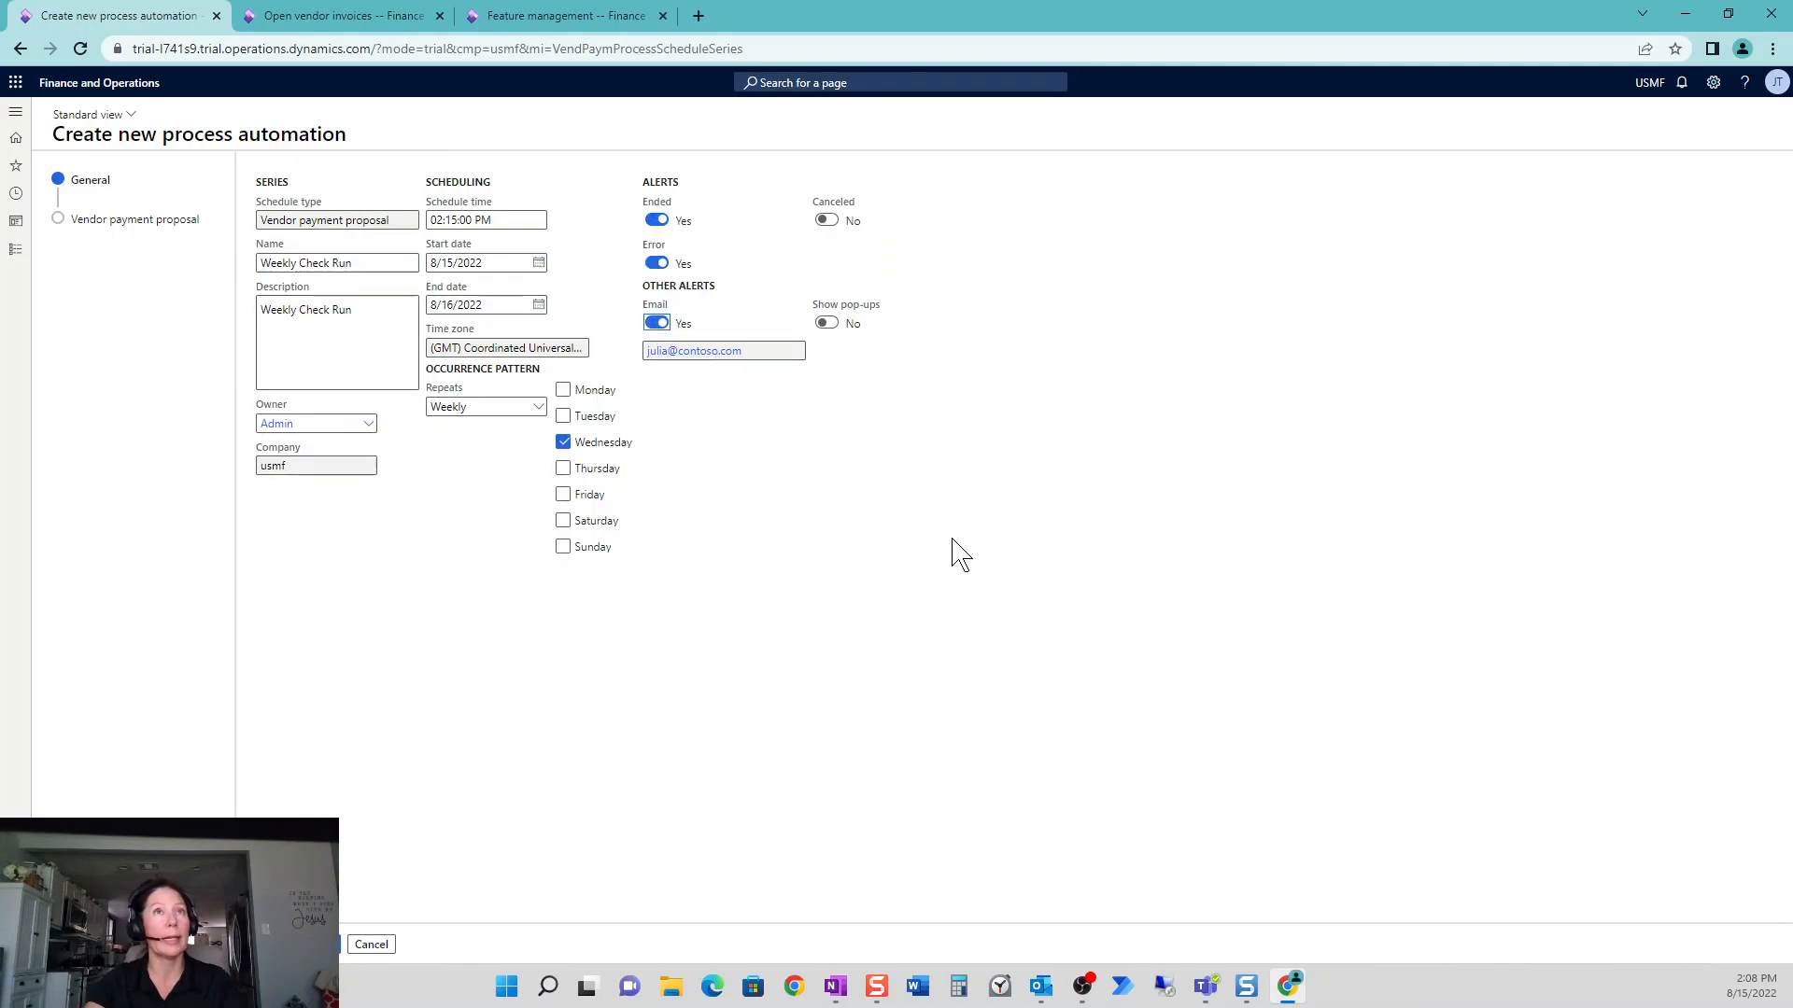
left_click(338, 953)
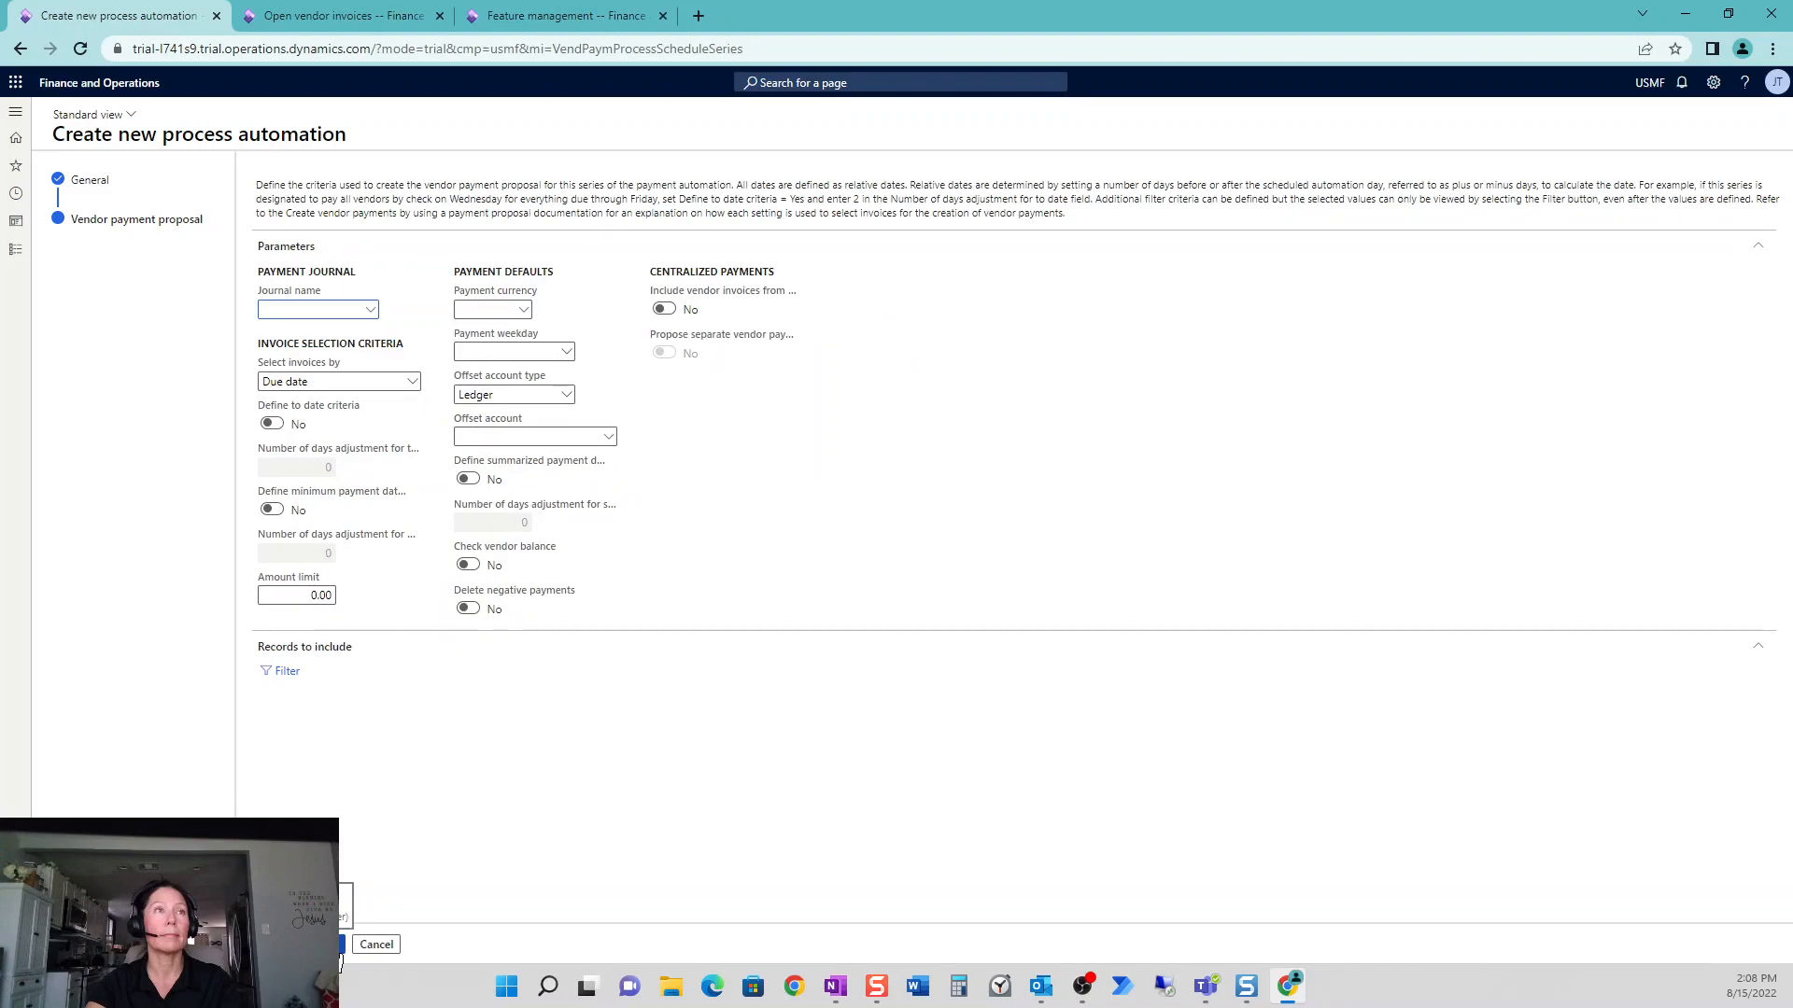
- Choose VendPay as the payment journal name and keep Due date as the invoice selection basis
left_click(373, 312)
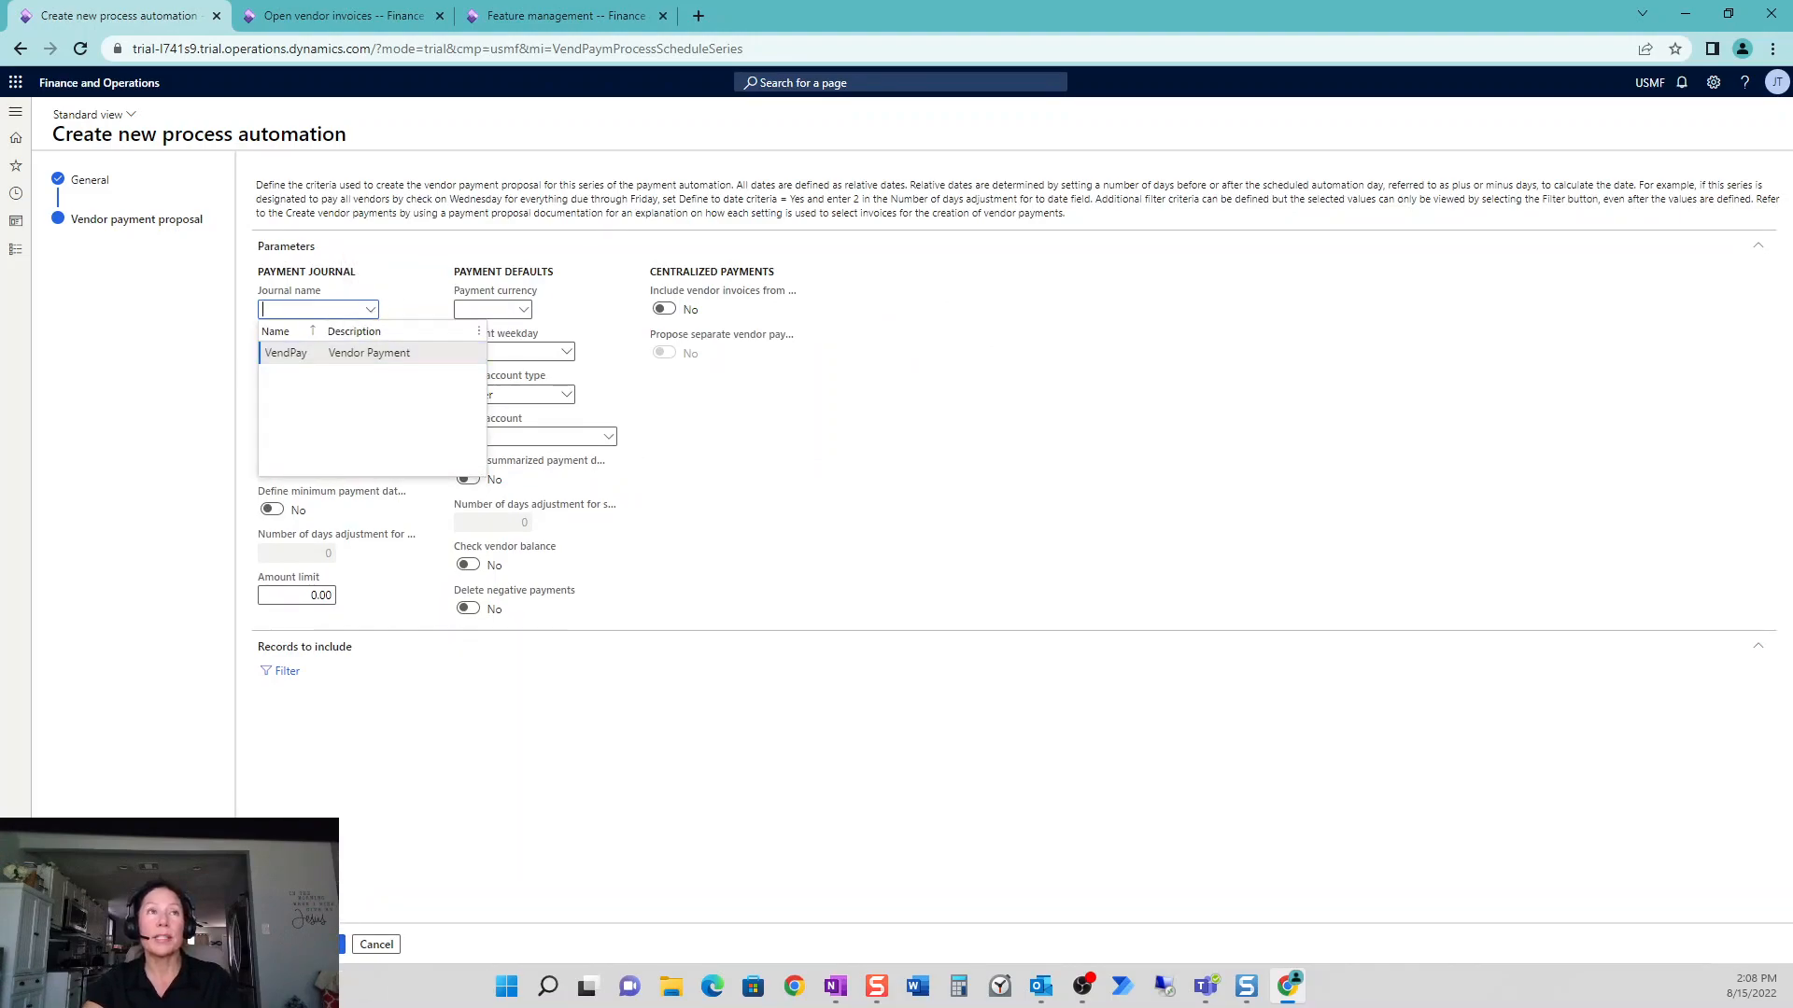
left_click(409, 353)
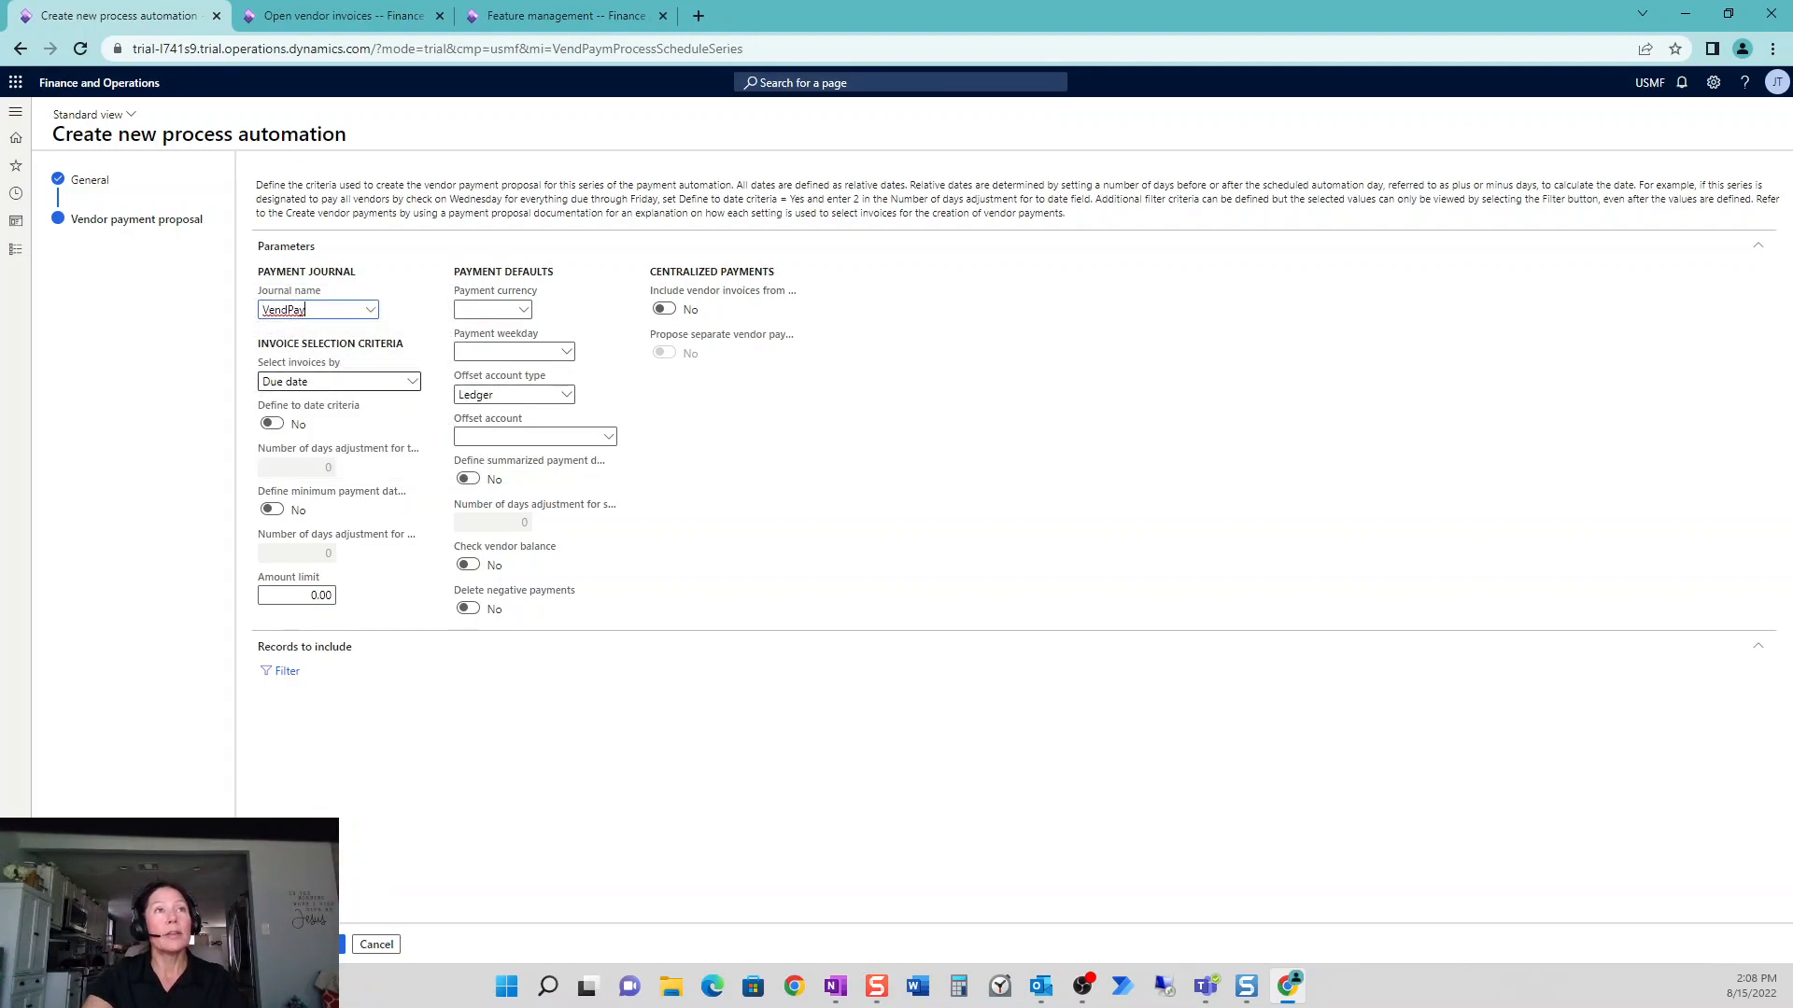
left_click(416, 384)
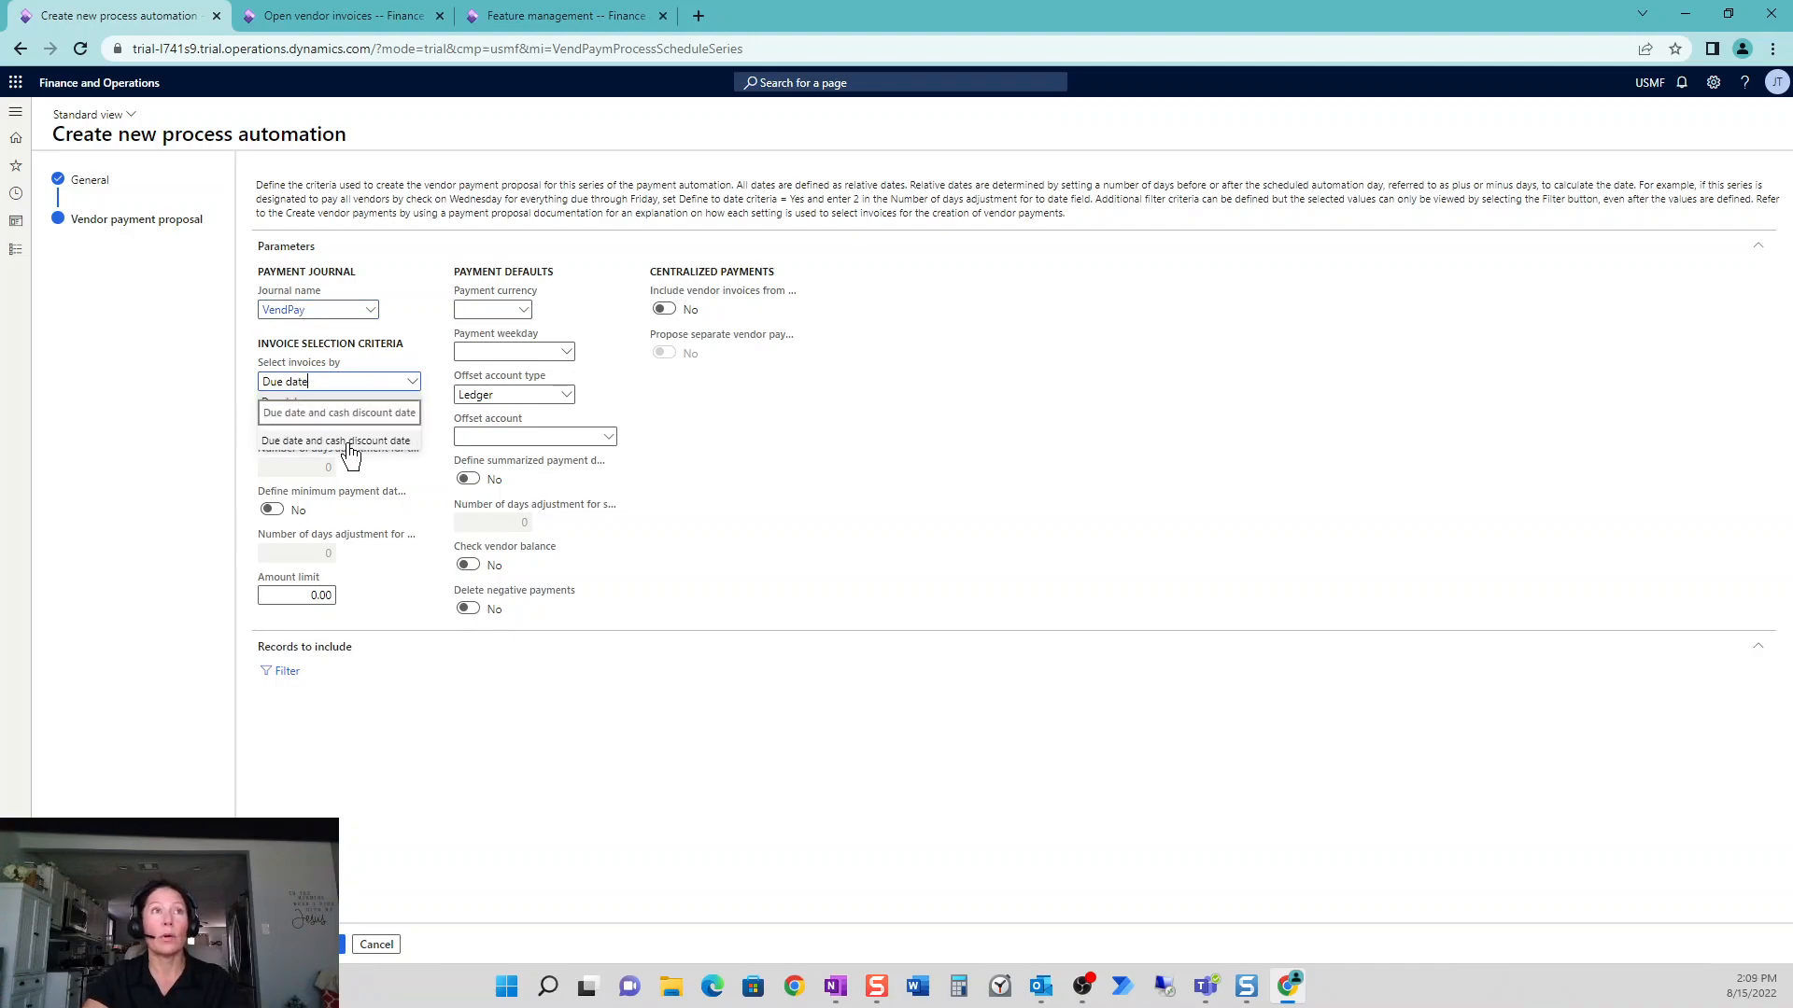
left_click(978, 581)
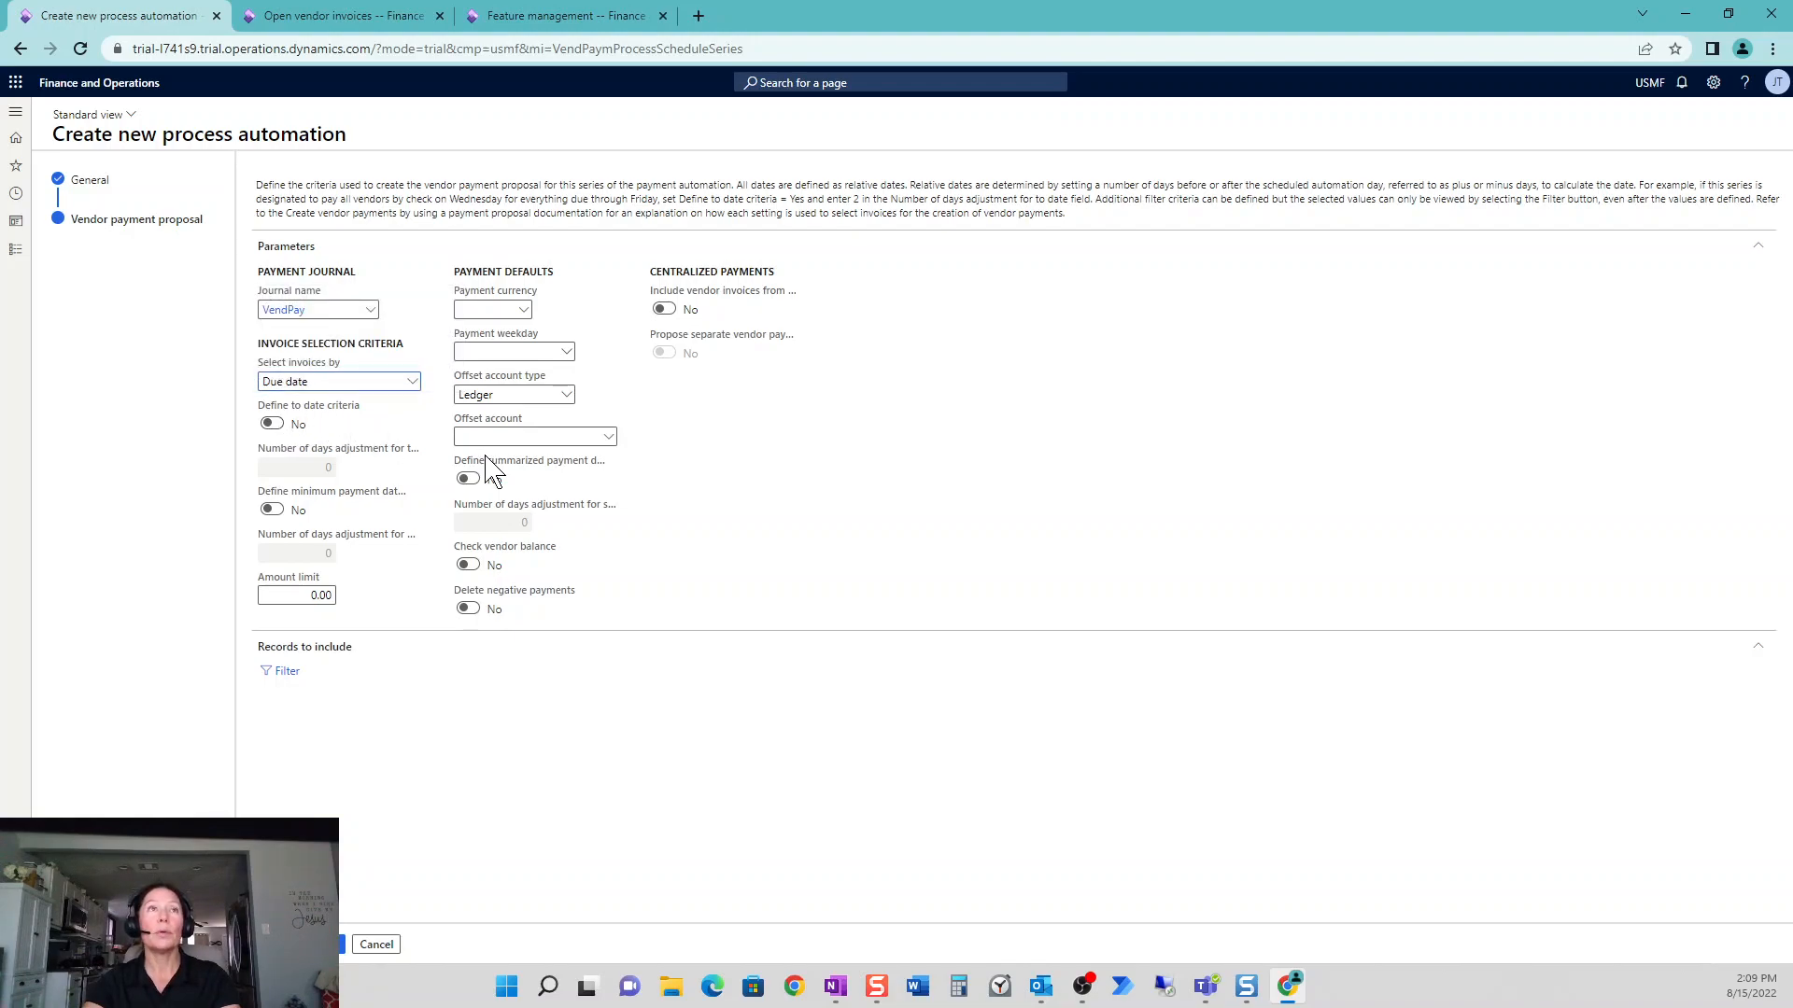
- Enable the to date criteria for invoice selection with an adjustment of 2 days
mouse_move(487, 464)
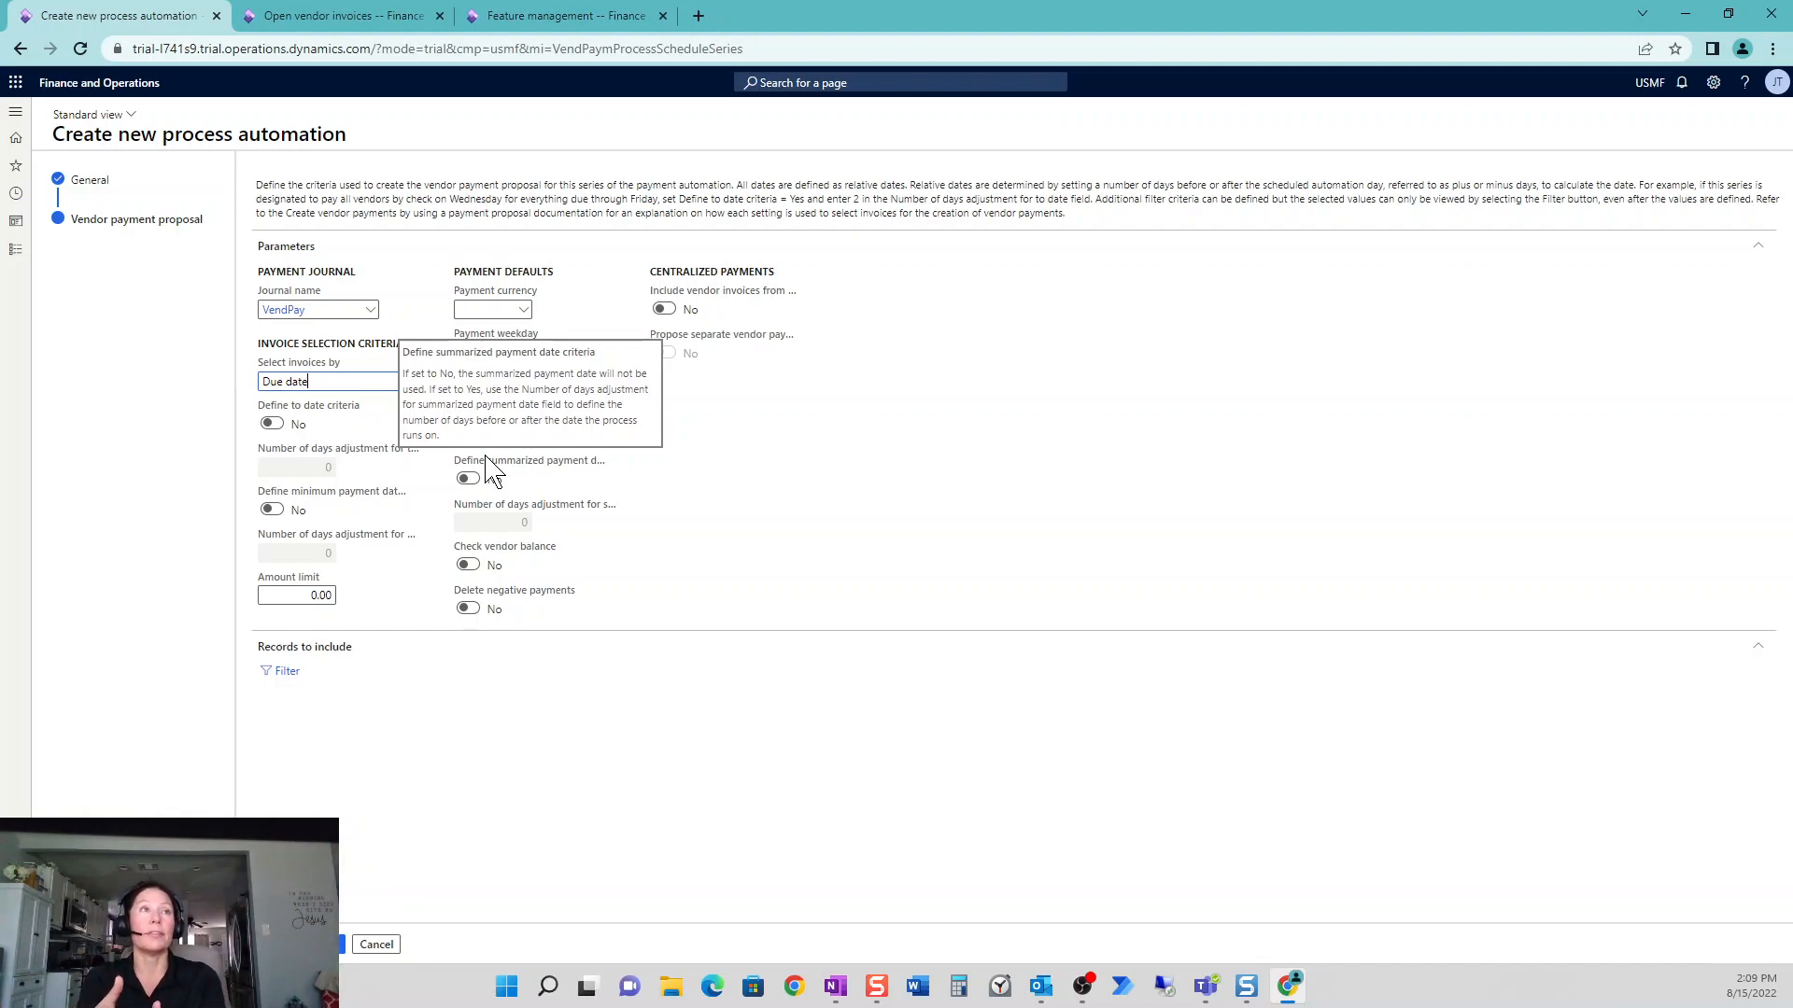
left_click(275, 425)
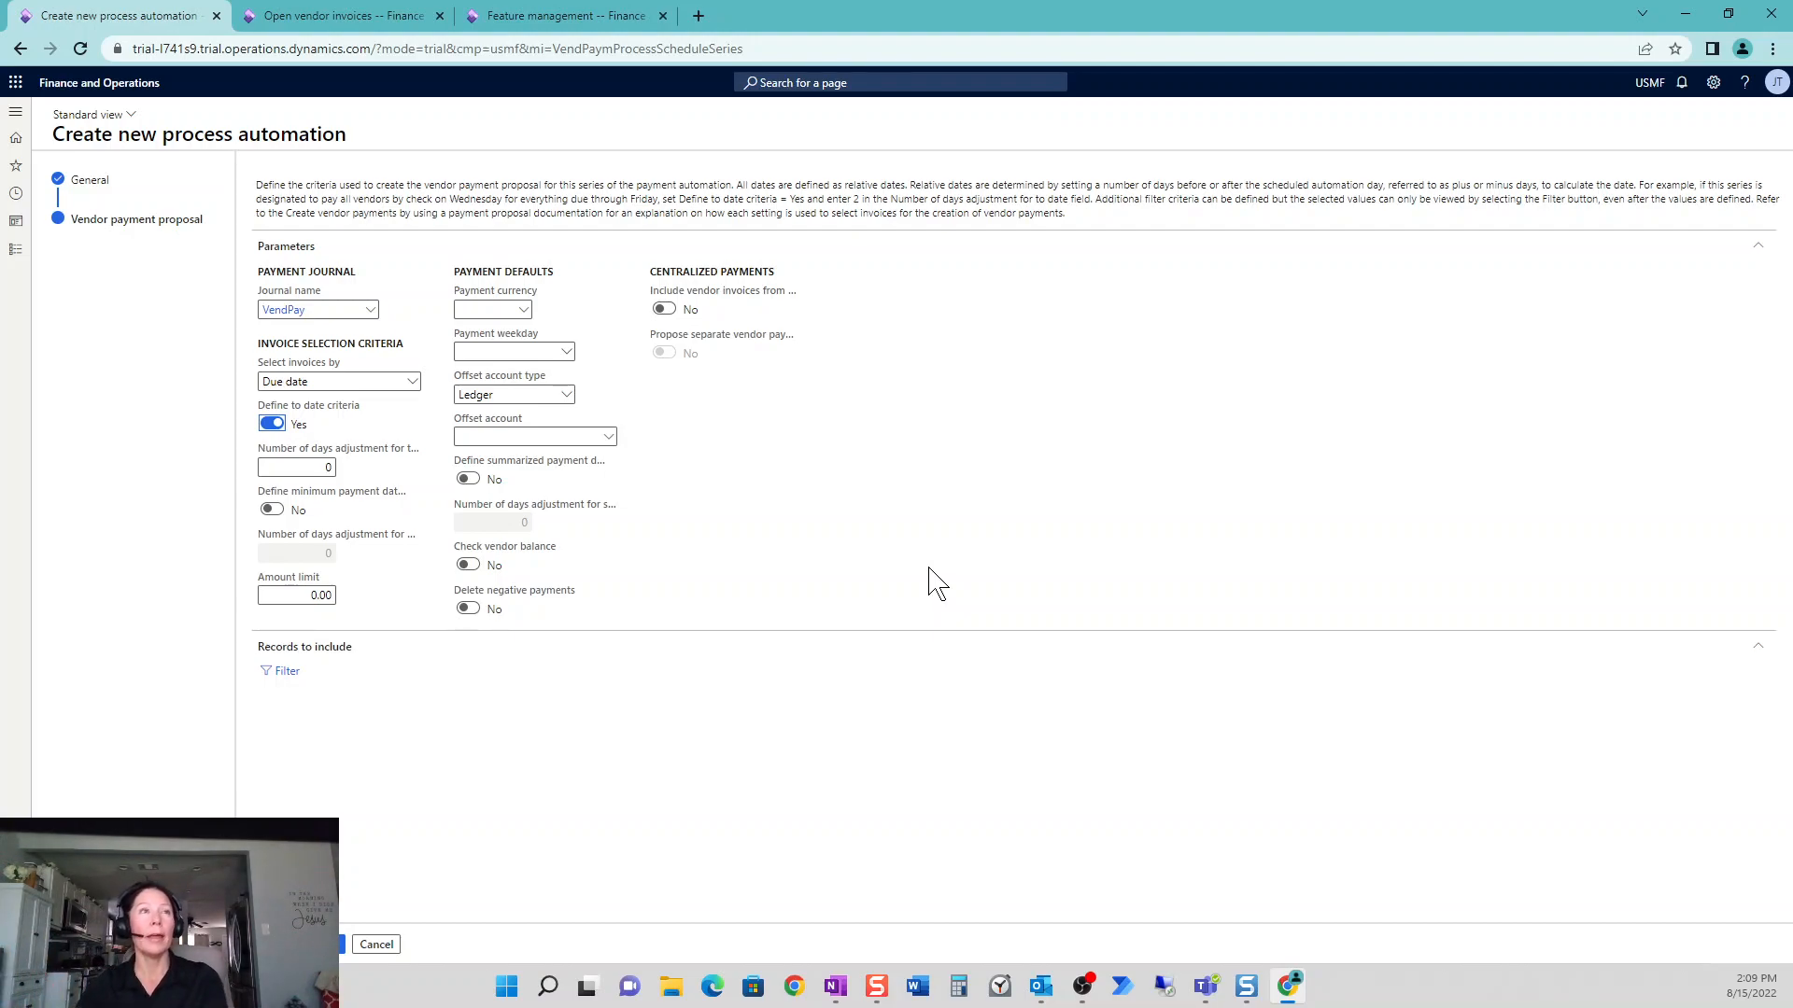
left_click(328, 467)
type("2")
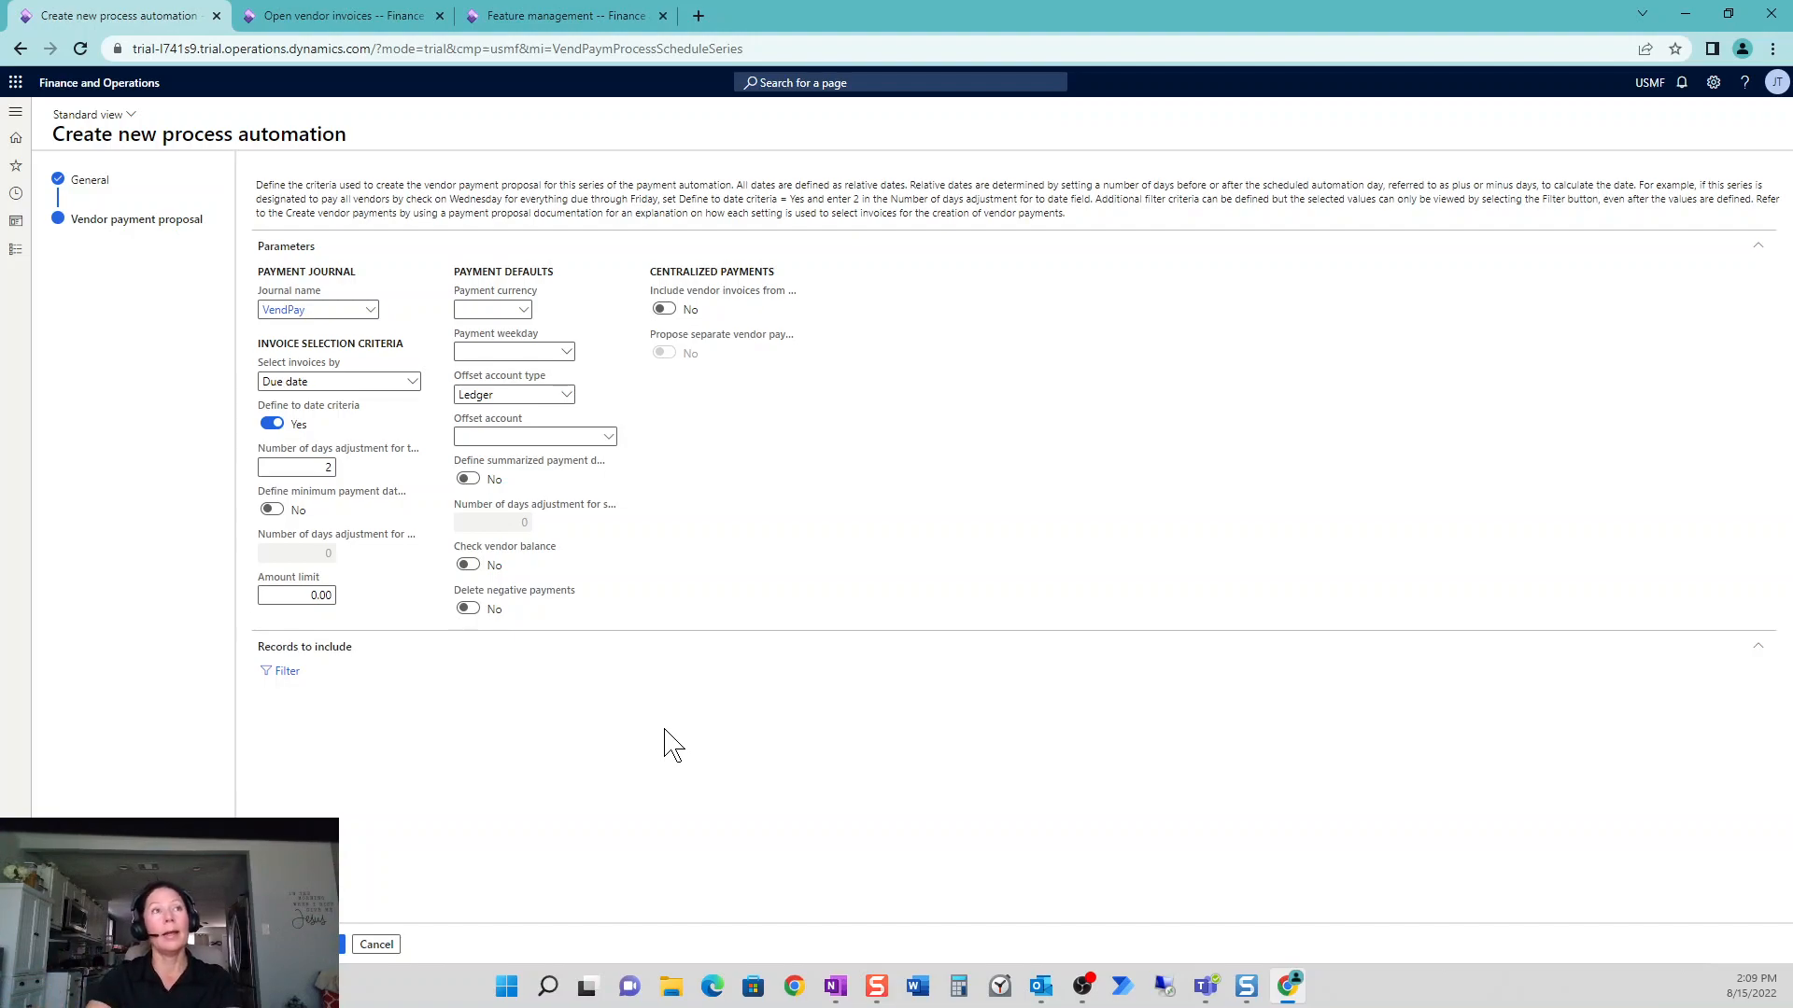
- Try the minimum payment date criteria with an adjustment of -2 days, and disable the criteria again
left_click(278, 516)
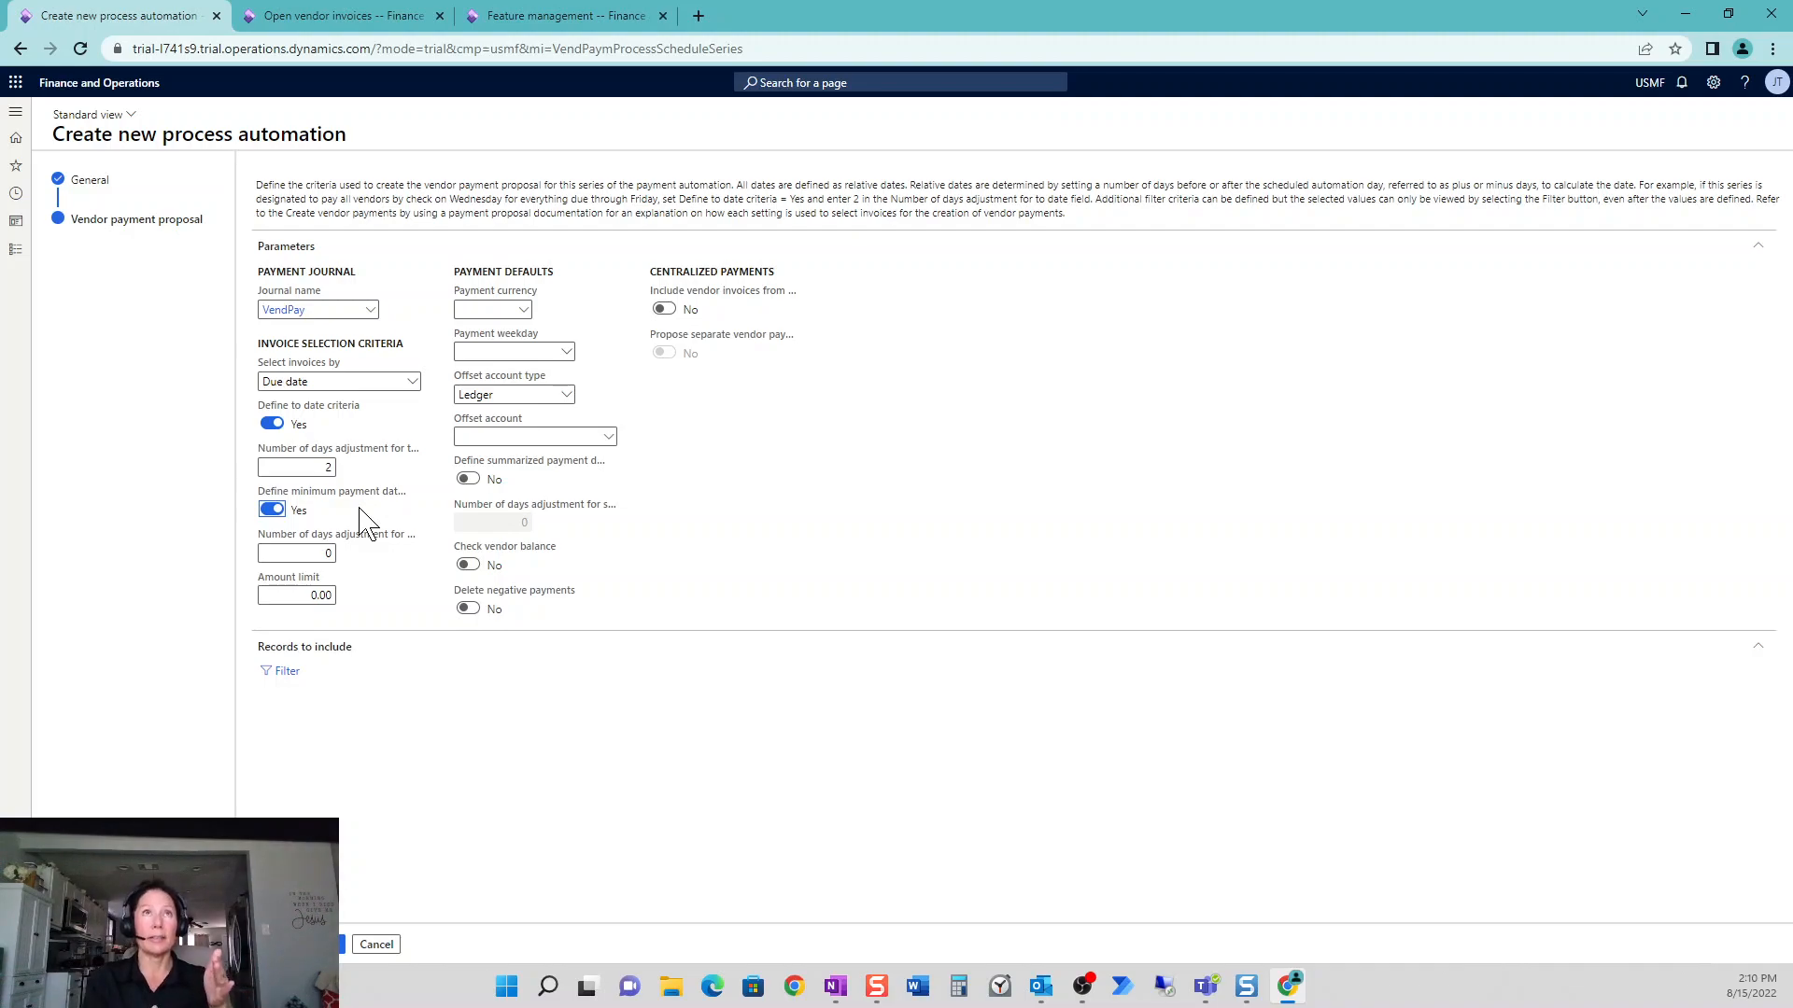
left_click(328, 553)
key("BackSpace")
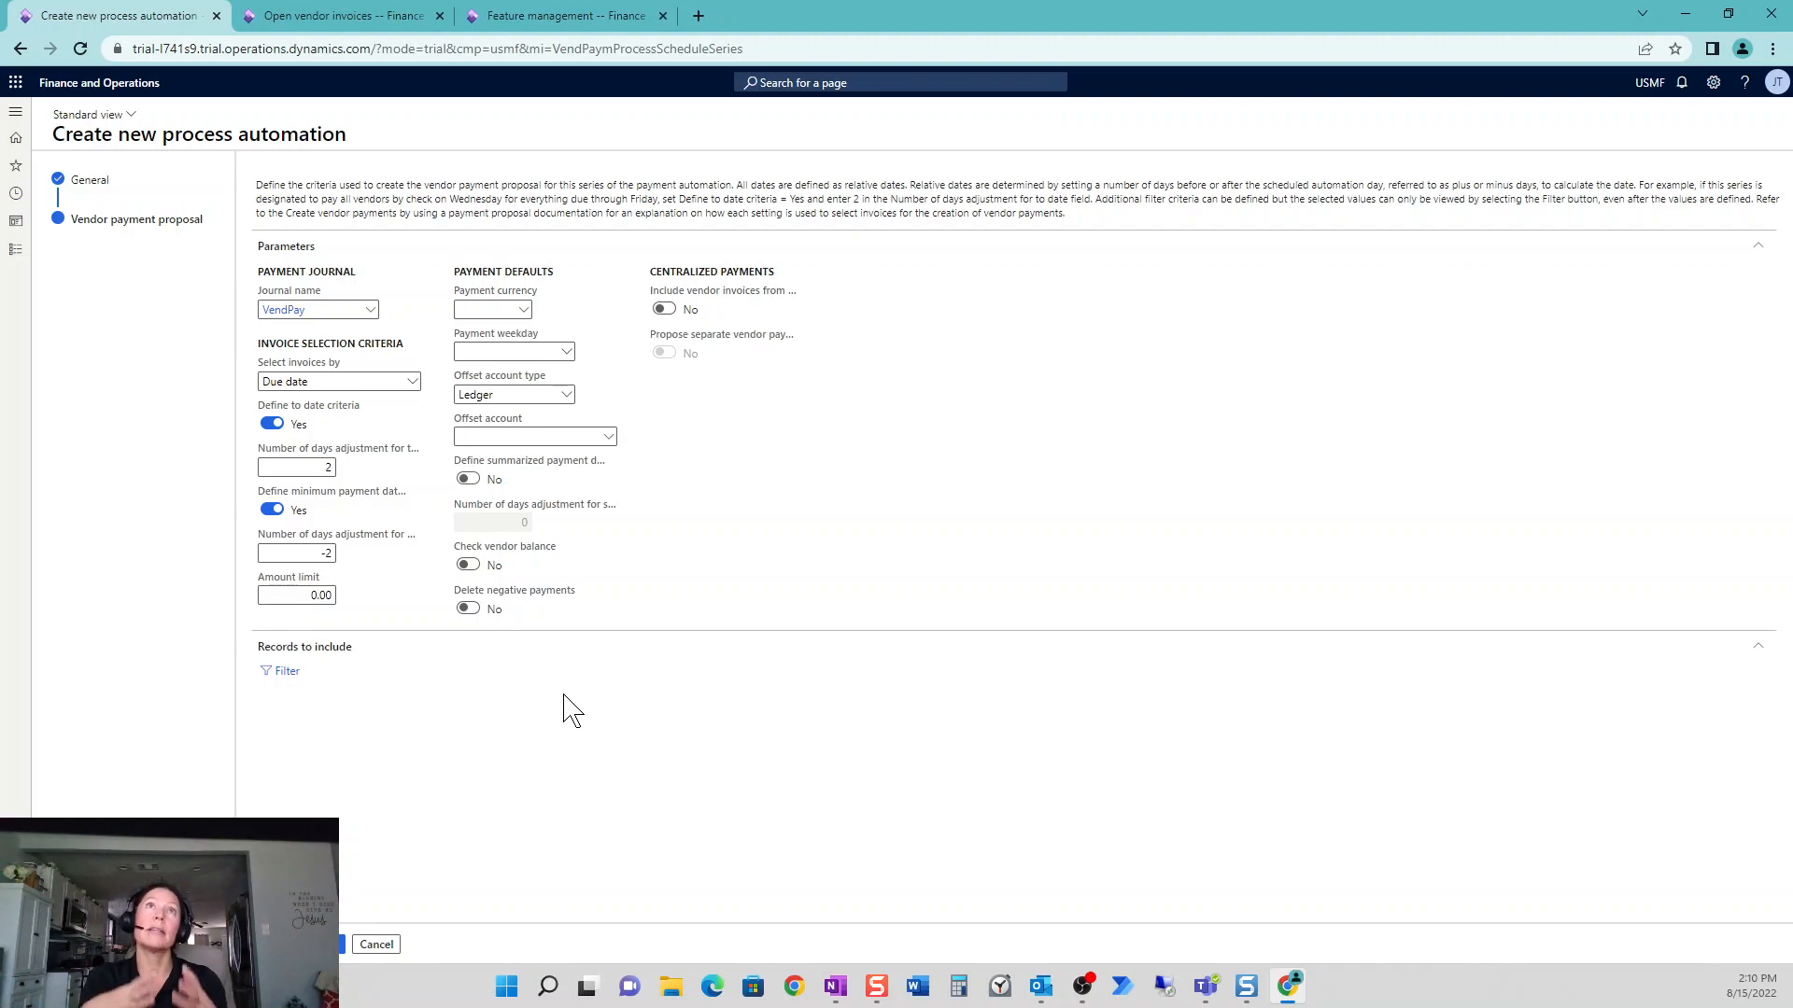
left_click(271, 510)
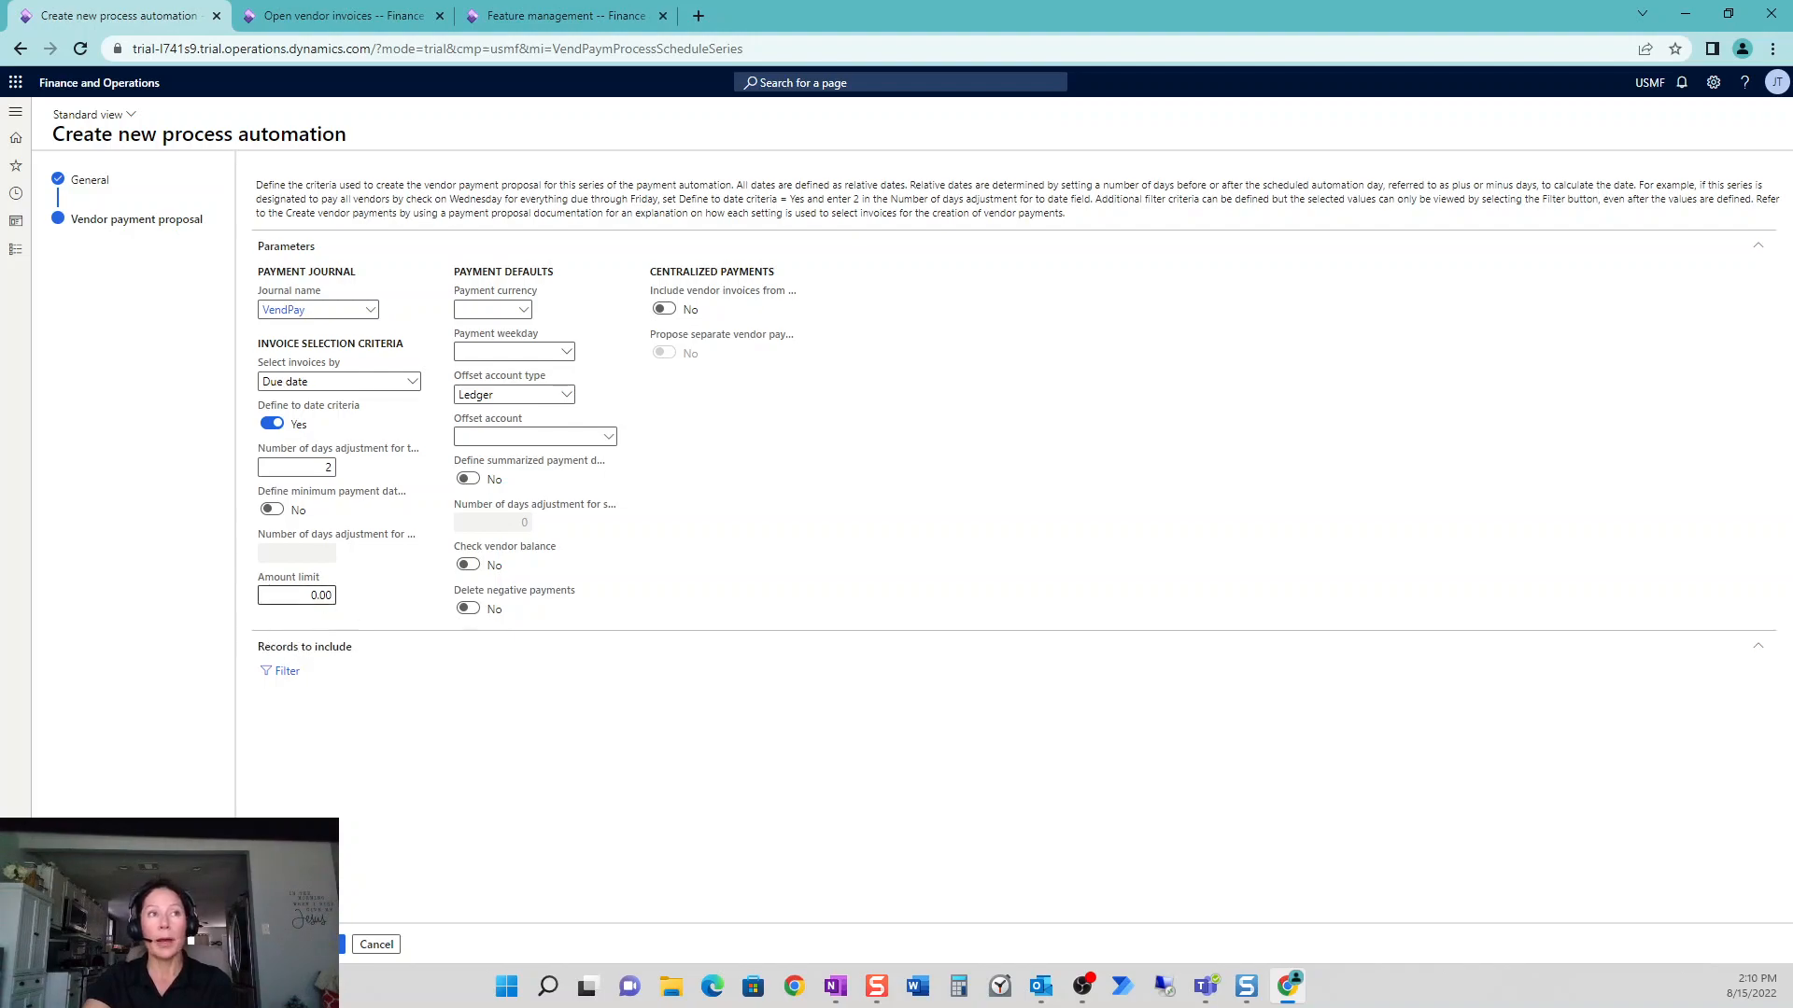
- Set the default payment currency to USD and the payment weekday to Wednesday
left_click(523, 312)
left_click(524, 311)
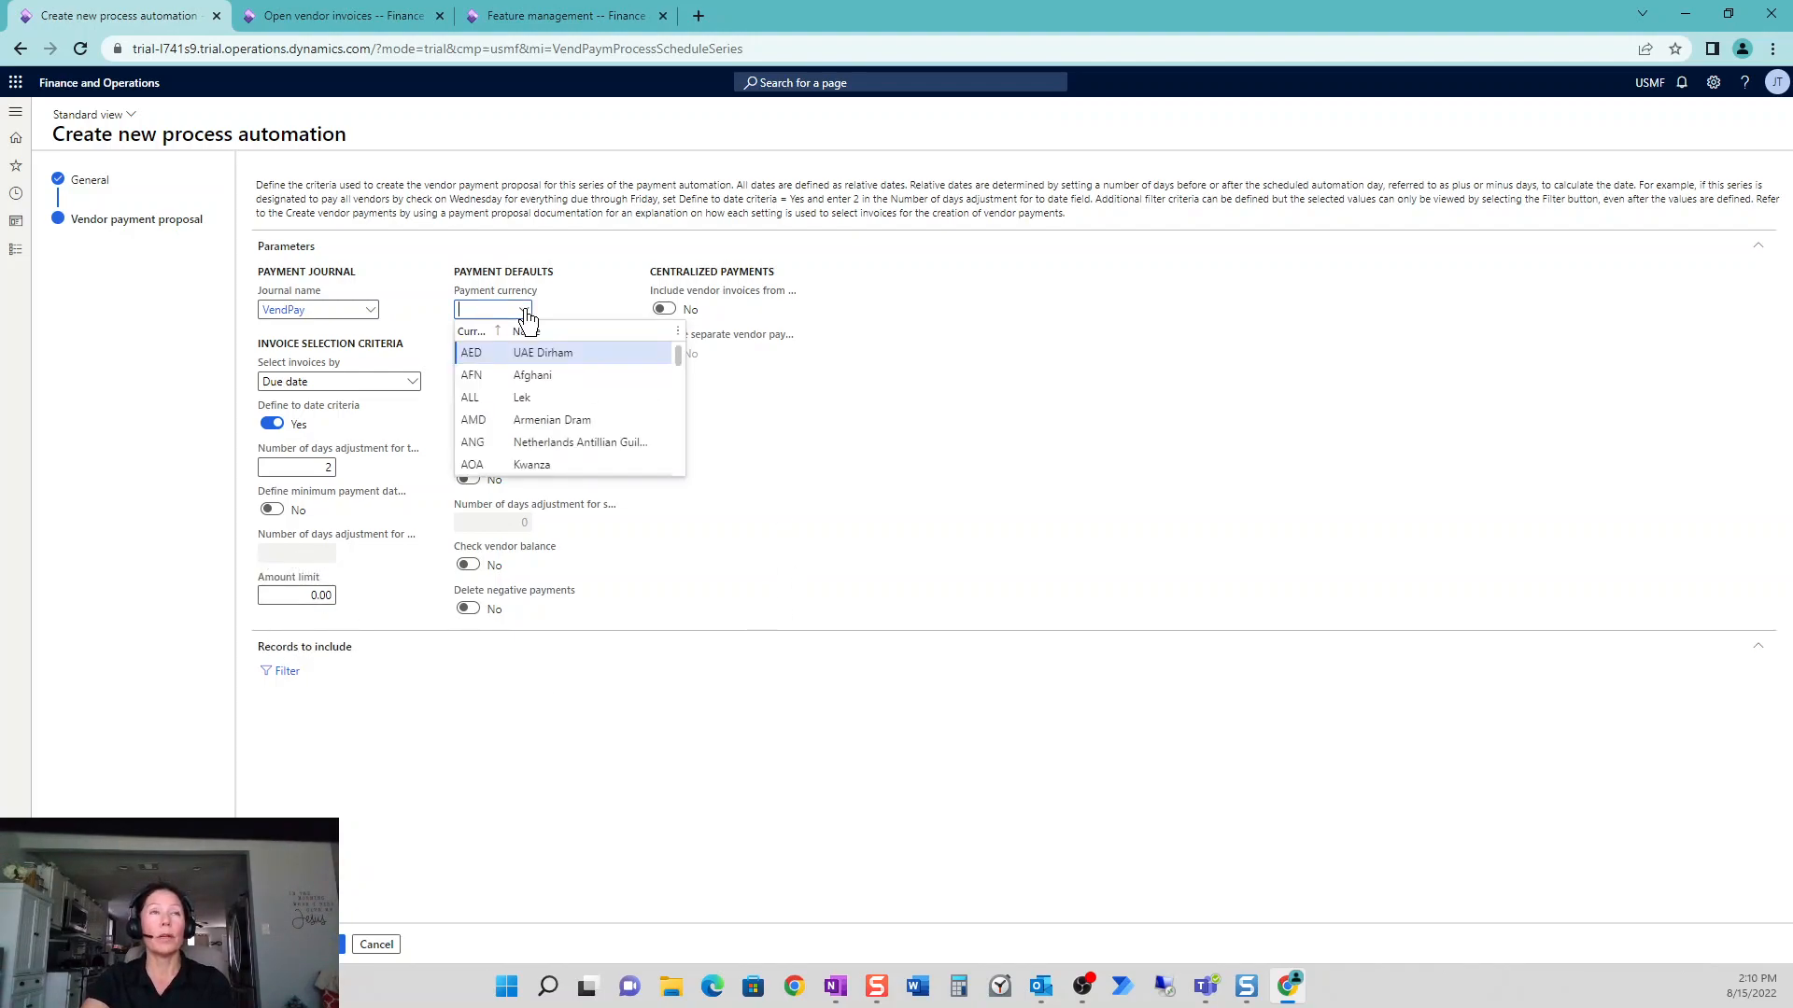
left_click(524, 311)
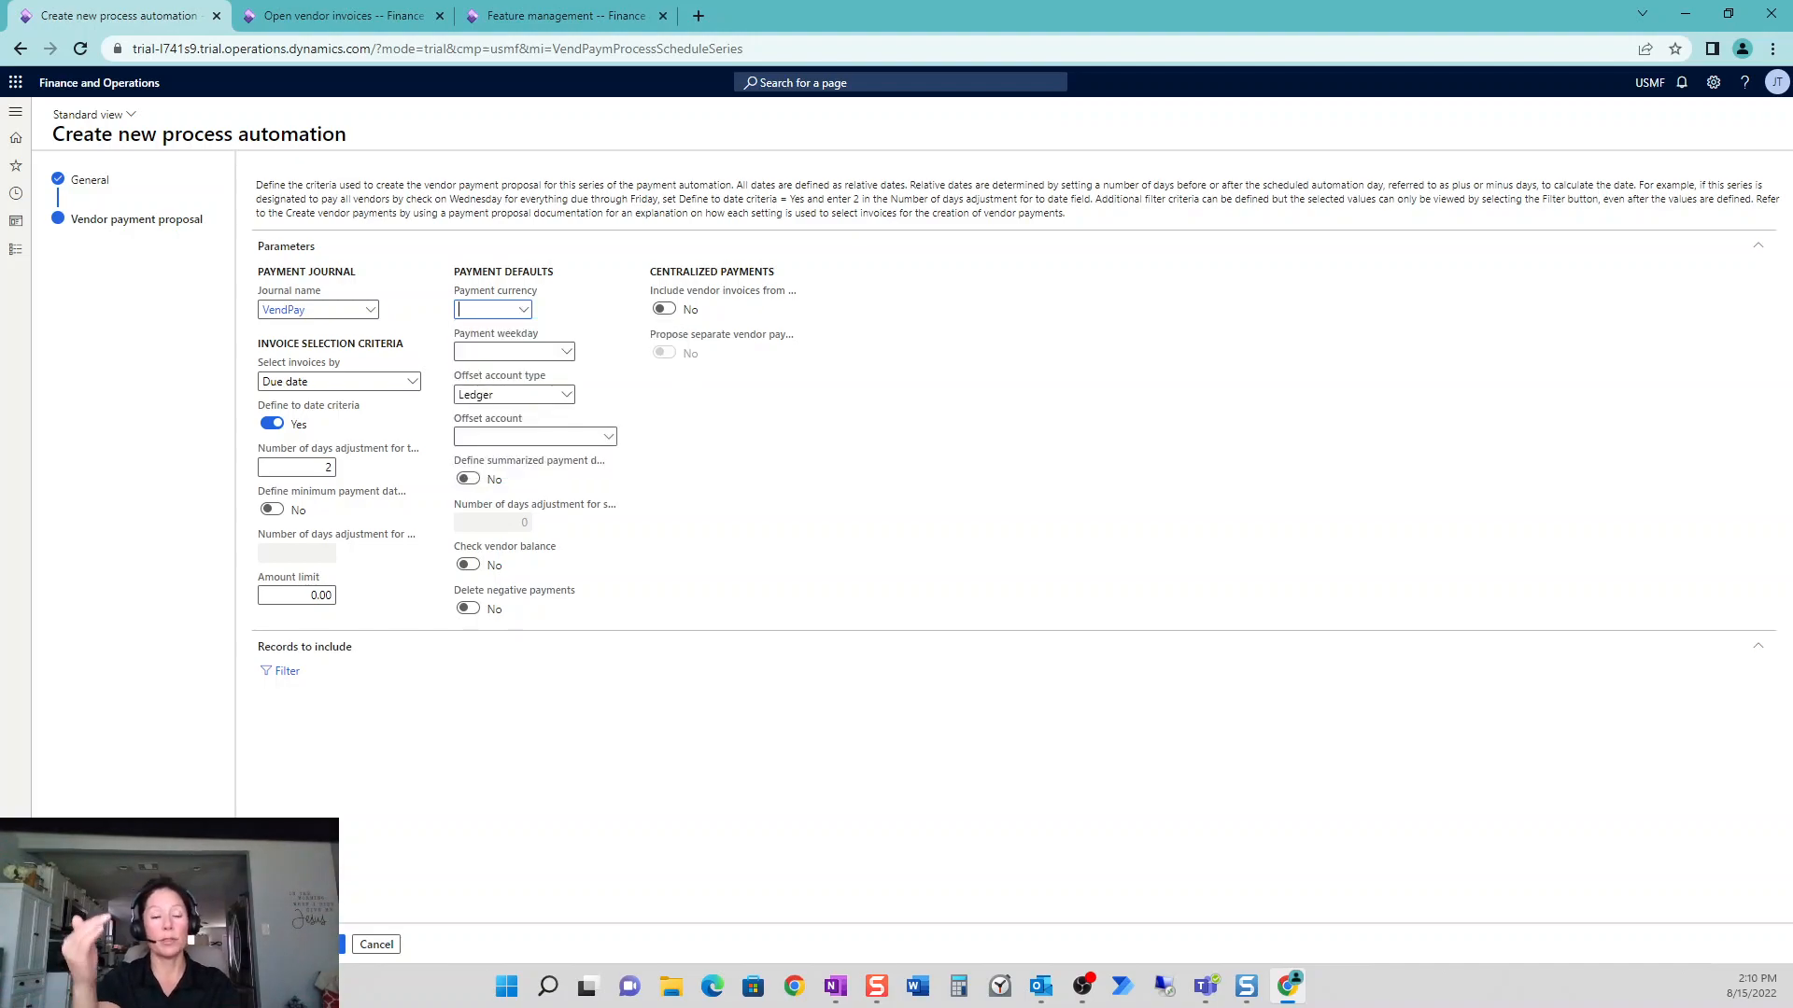
type("usd")
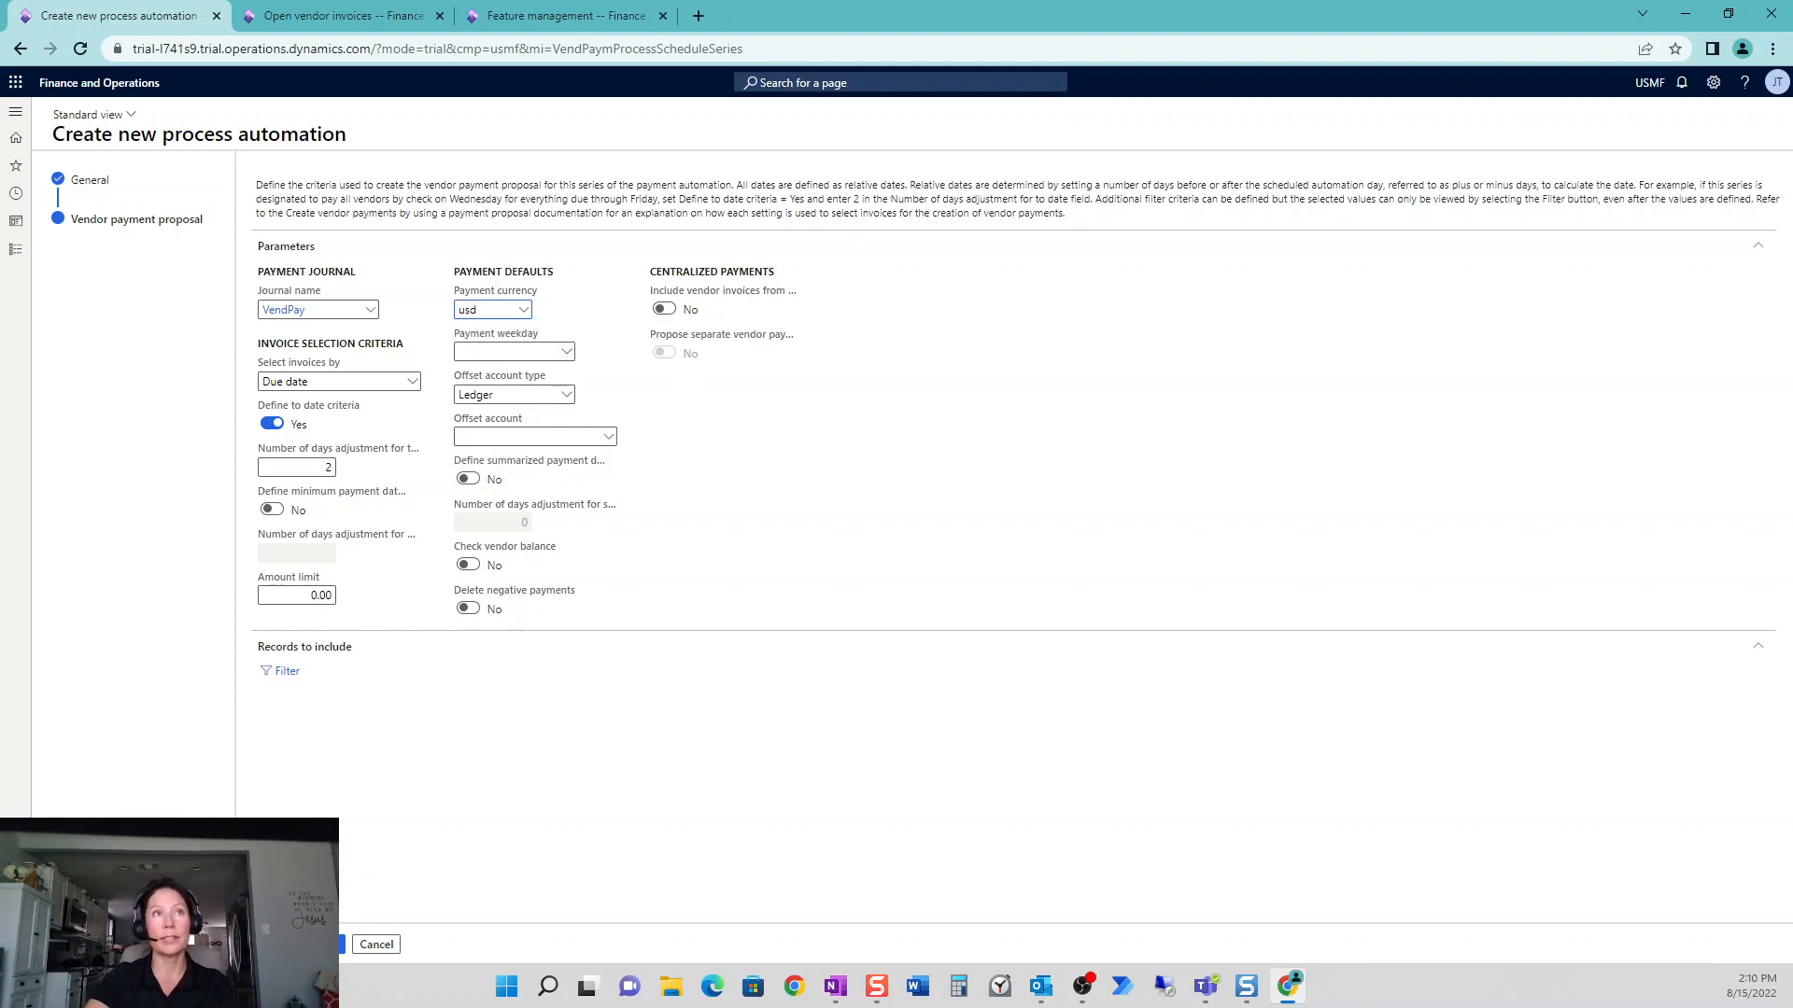
left_click(536, 357)
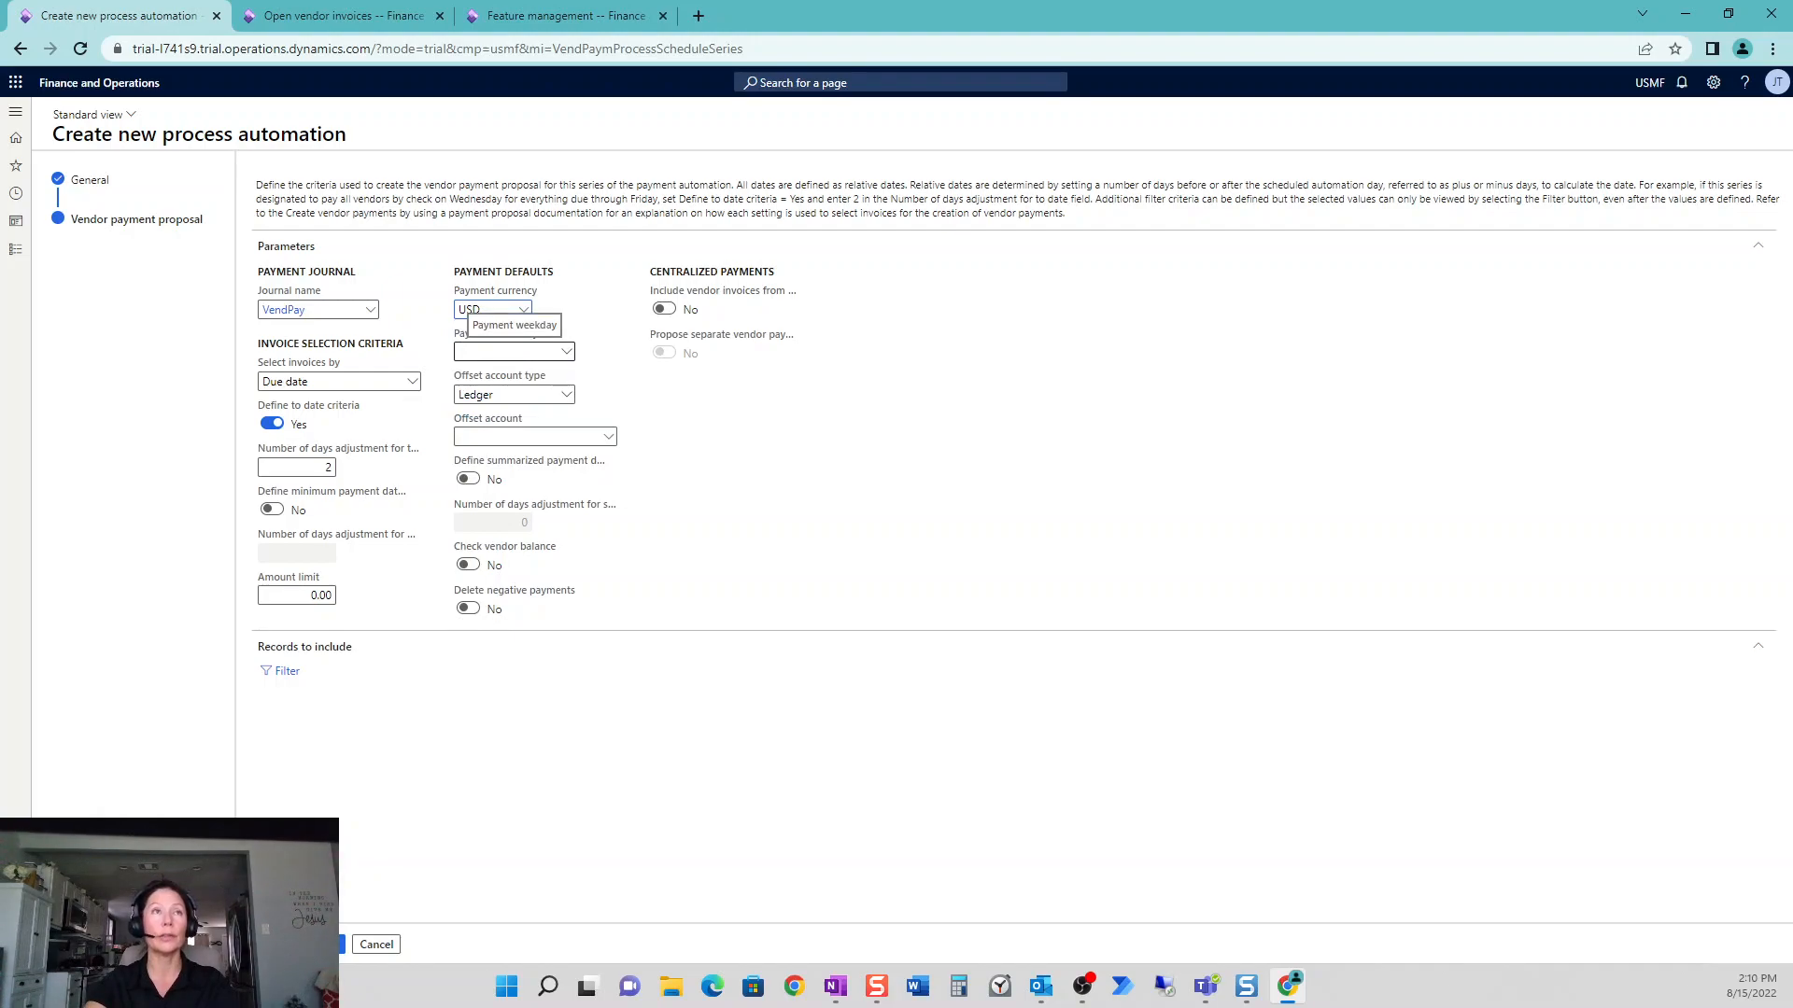
left_click(565, 352)
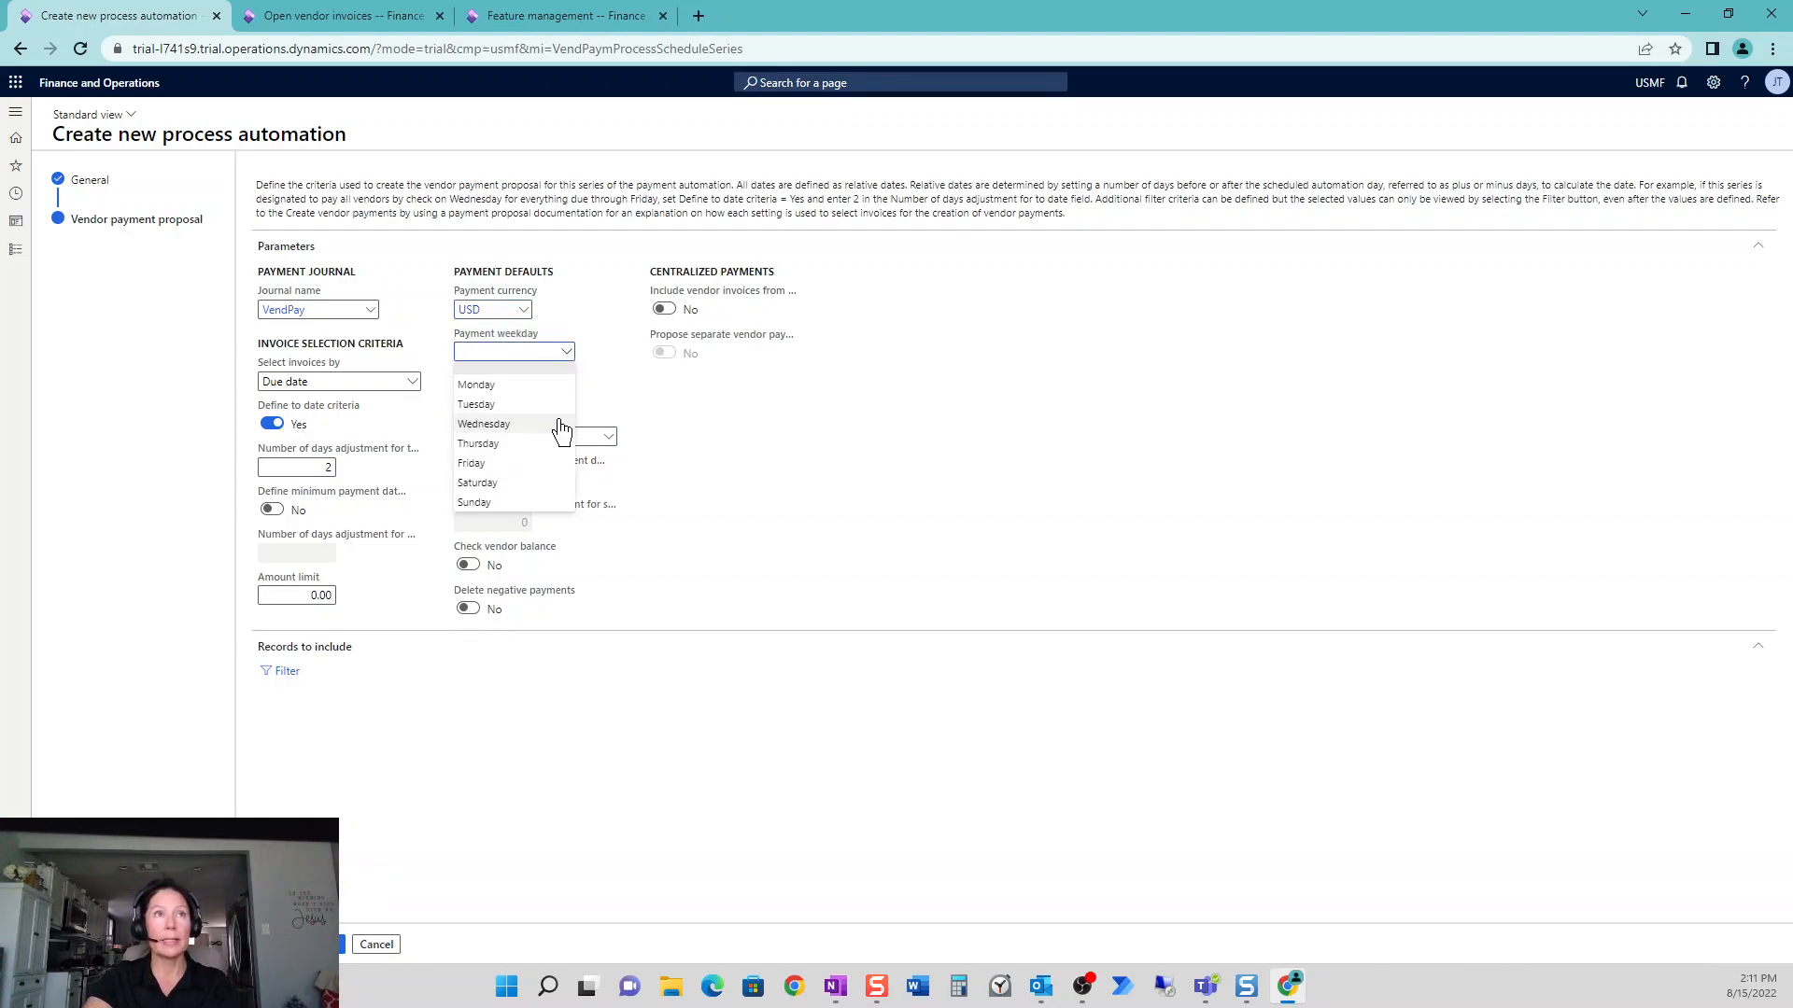
left_click(561, 427)
- Set the offset account type to Bank and select USMF OPER as the offset account
left_click(566, 396)
left_click(560, 447)
left_click(610, 438)
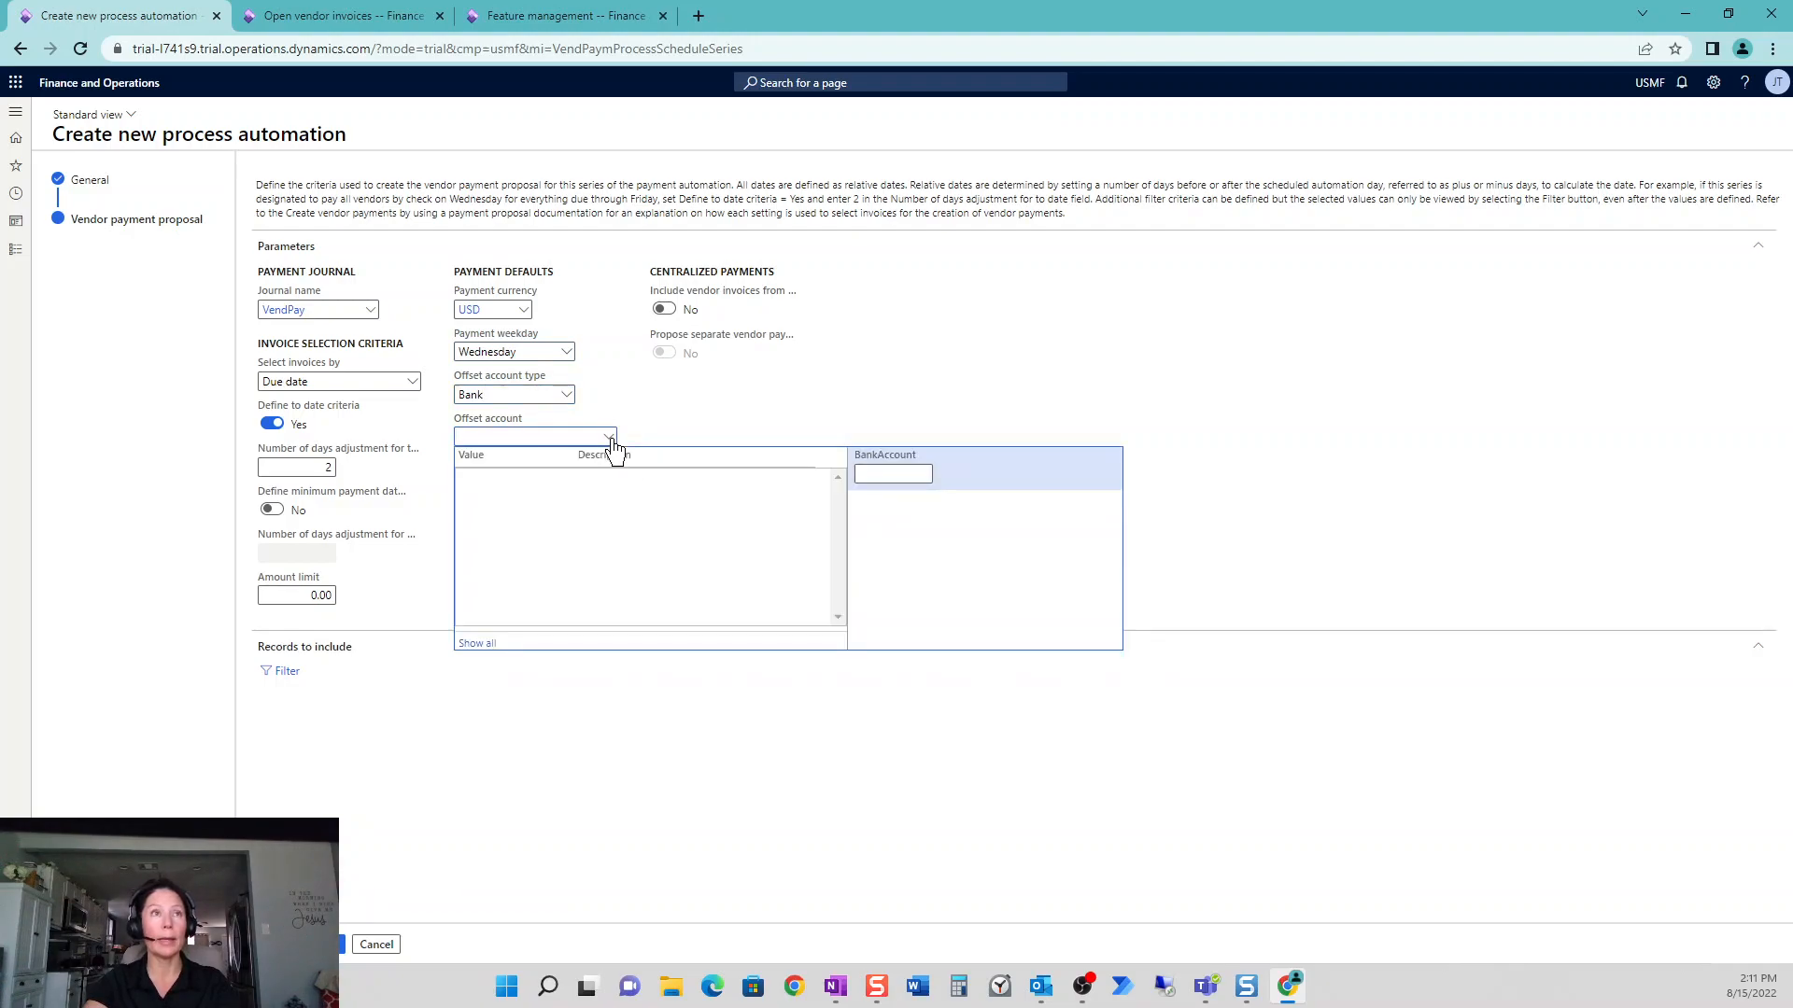
left_click(616, 479)
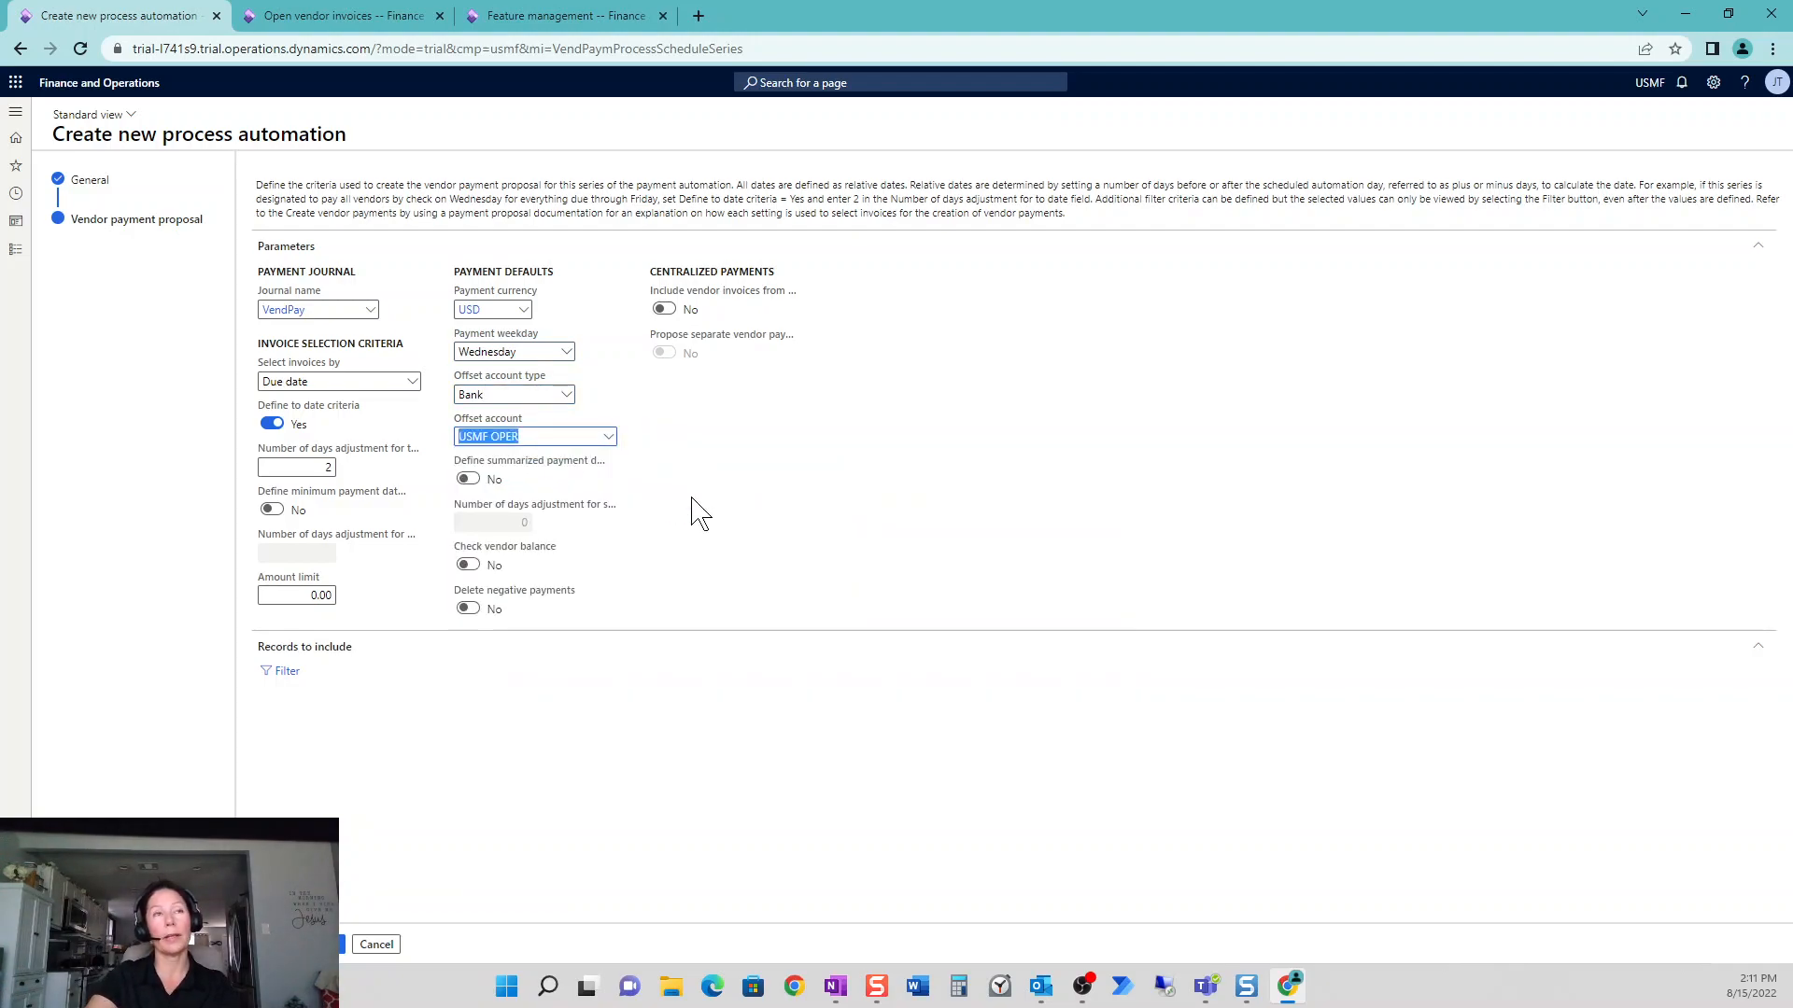
mouse_move(504, 462)
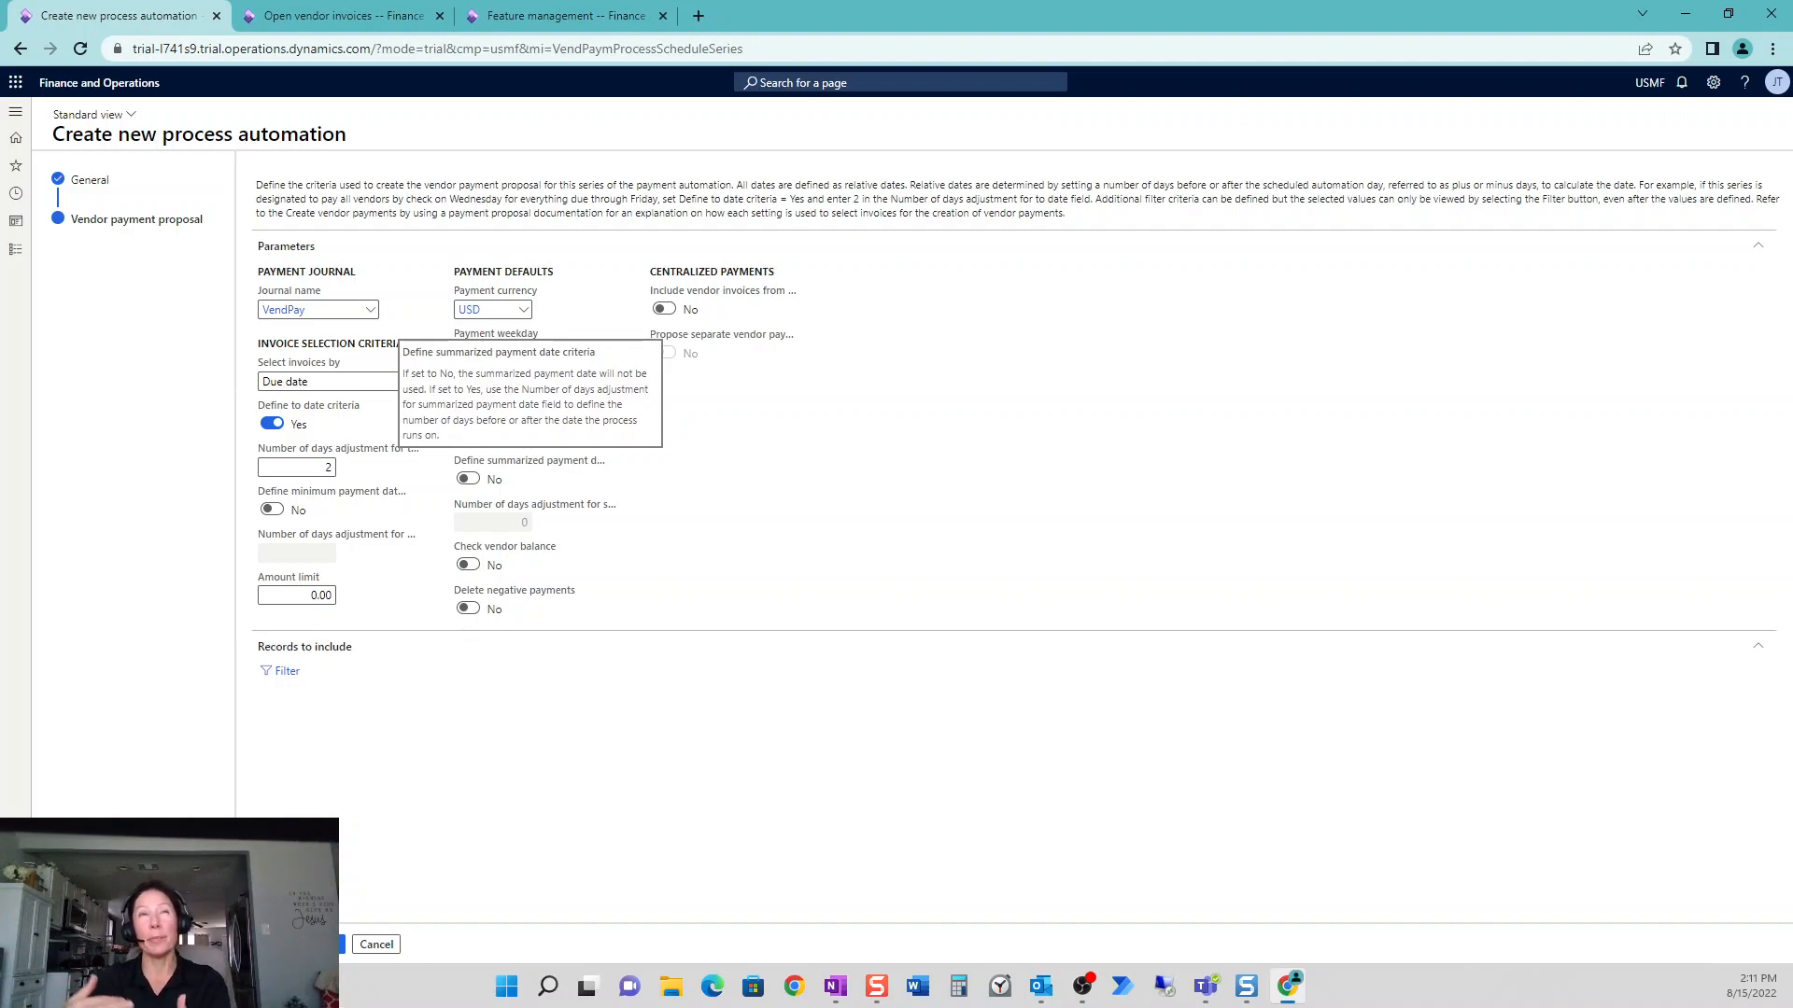
- From the Feature management page, find the vendor methods of payment and examine the setup of the CHECKTOTAL method
left_click(616, 16)
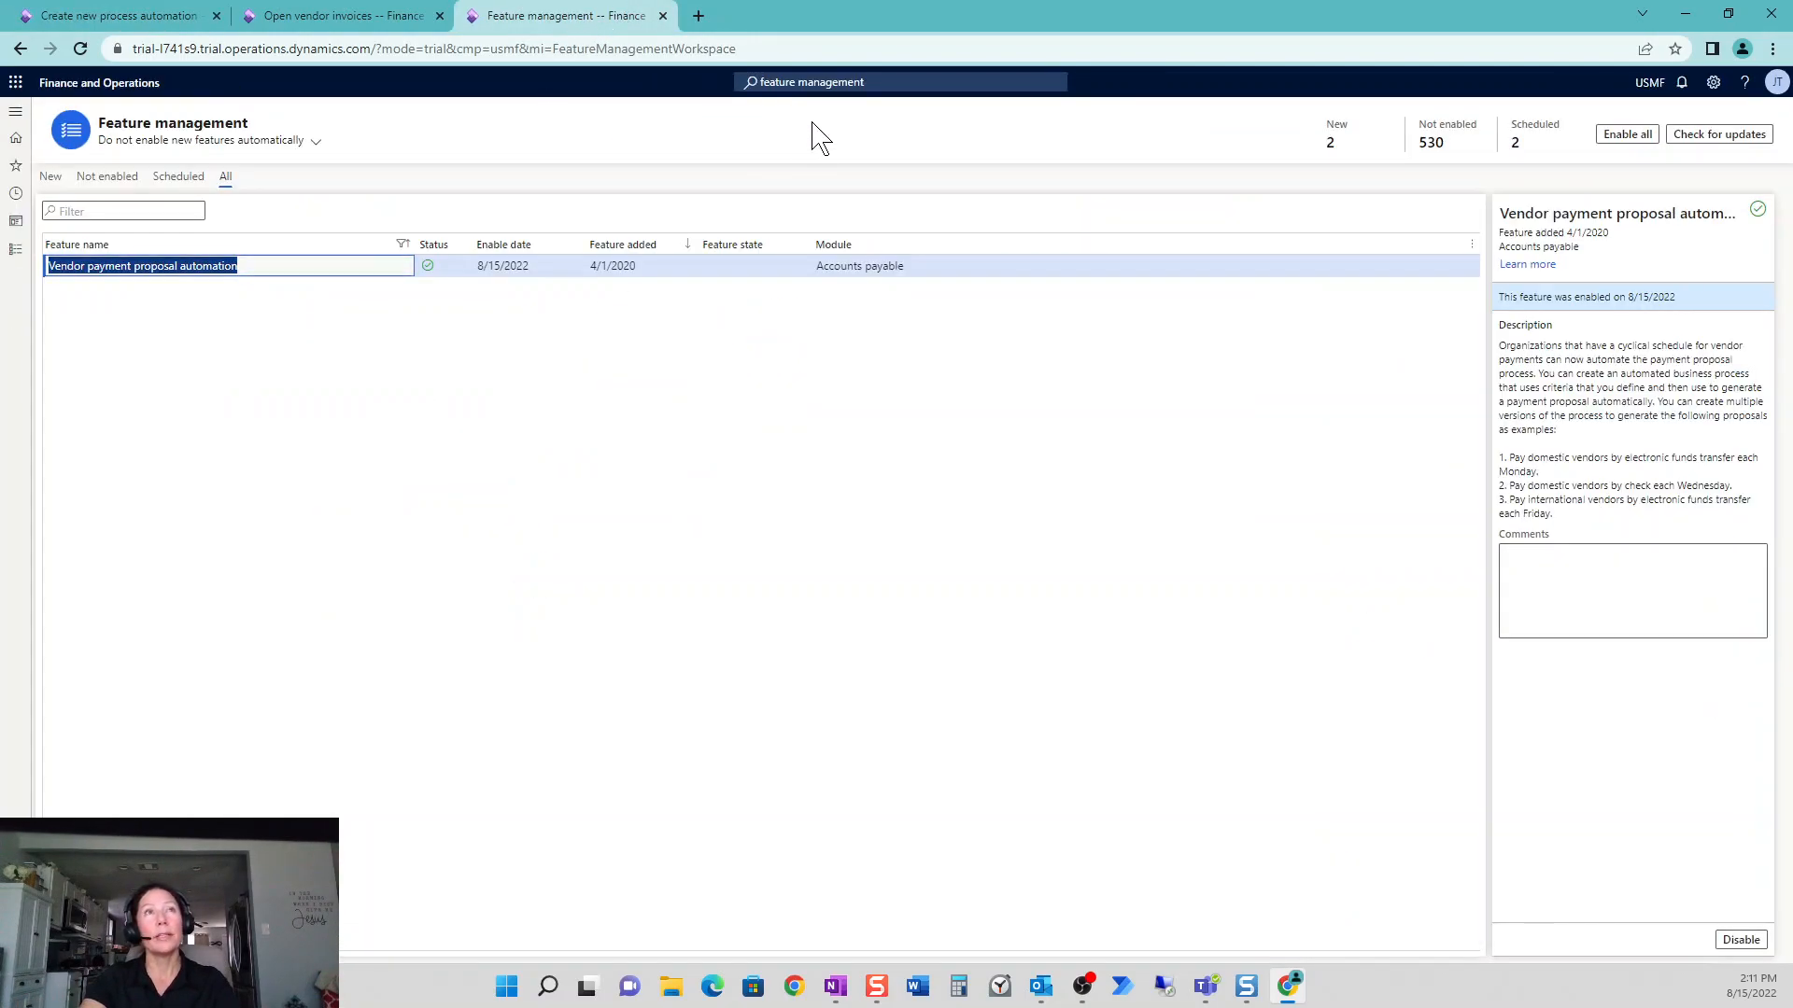
left_click(822, 83)
type("method")
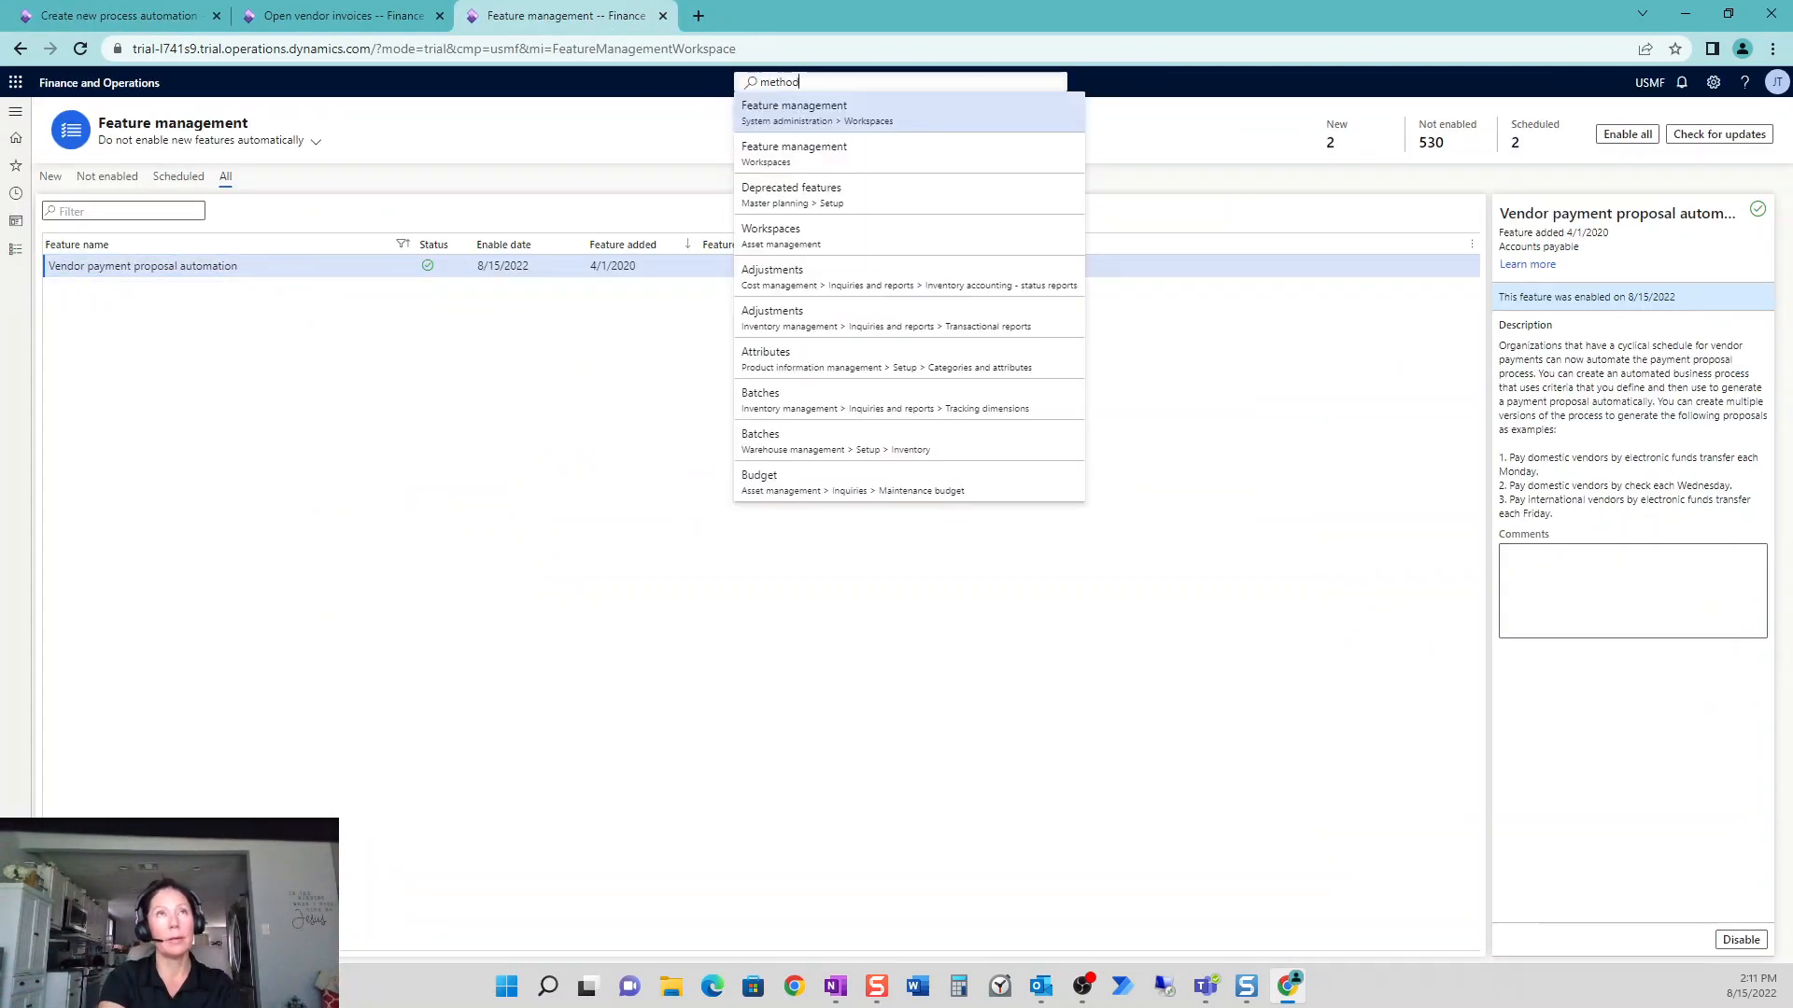
type(" of payment")
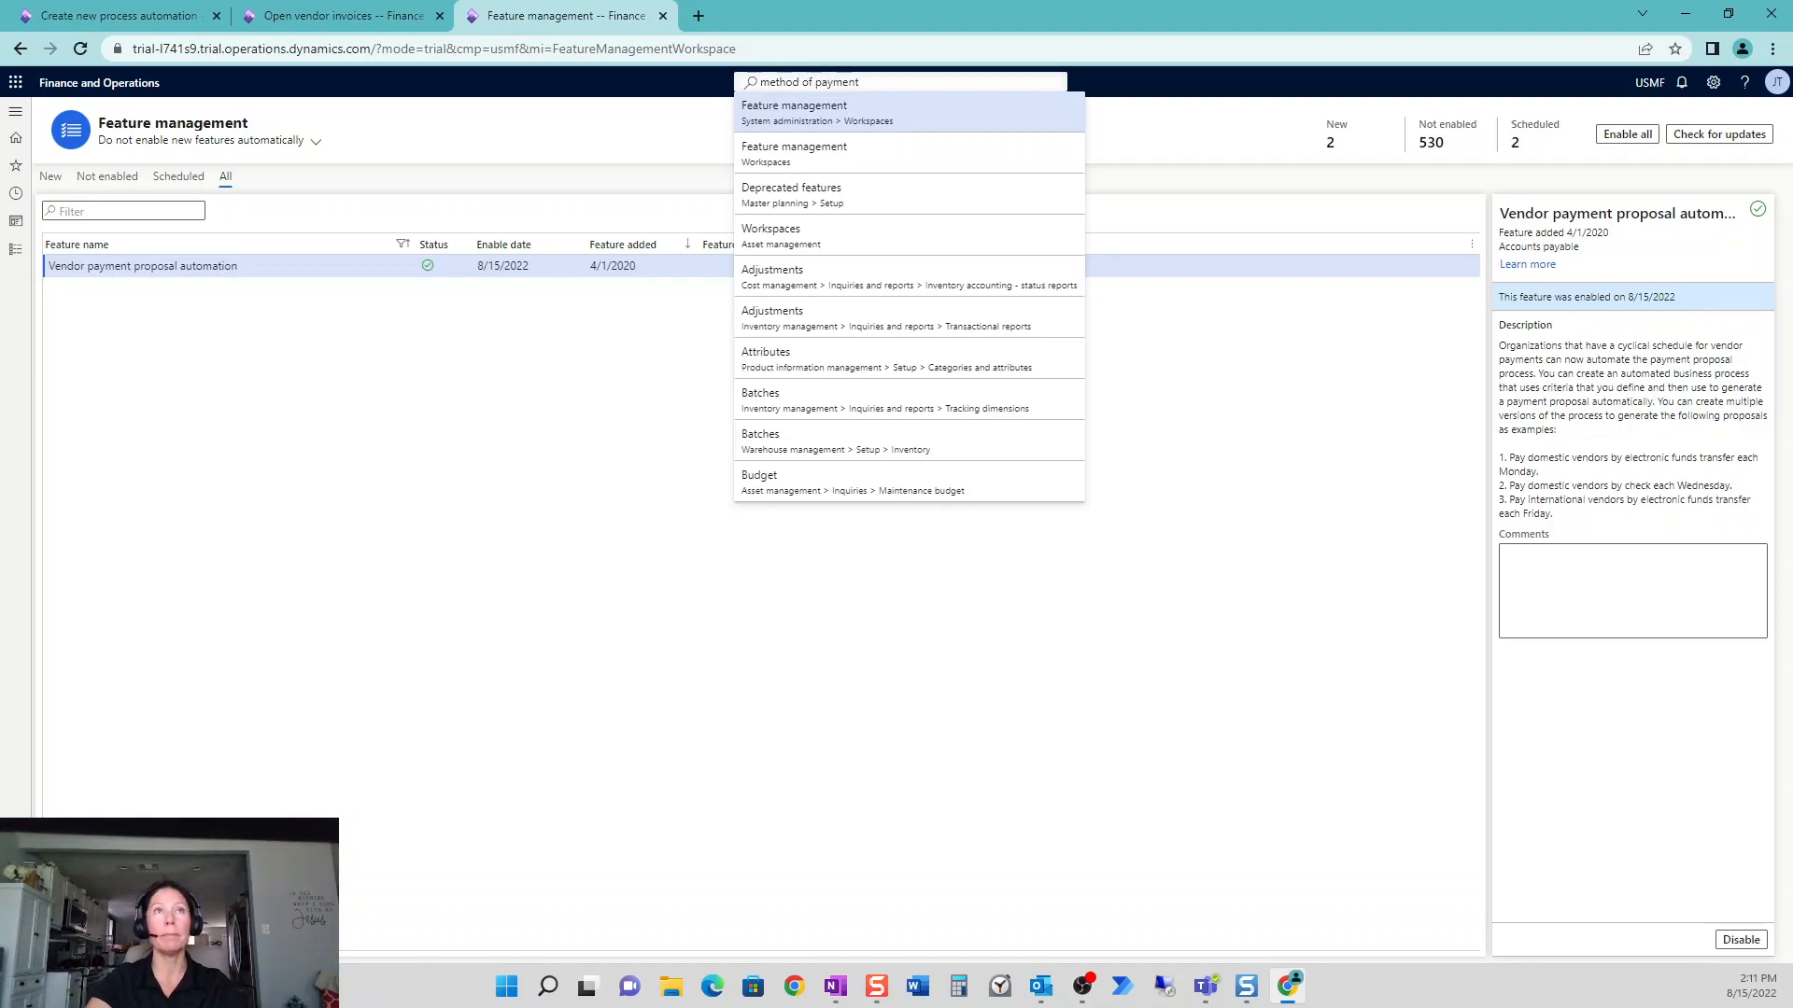
left_click(898, 127)
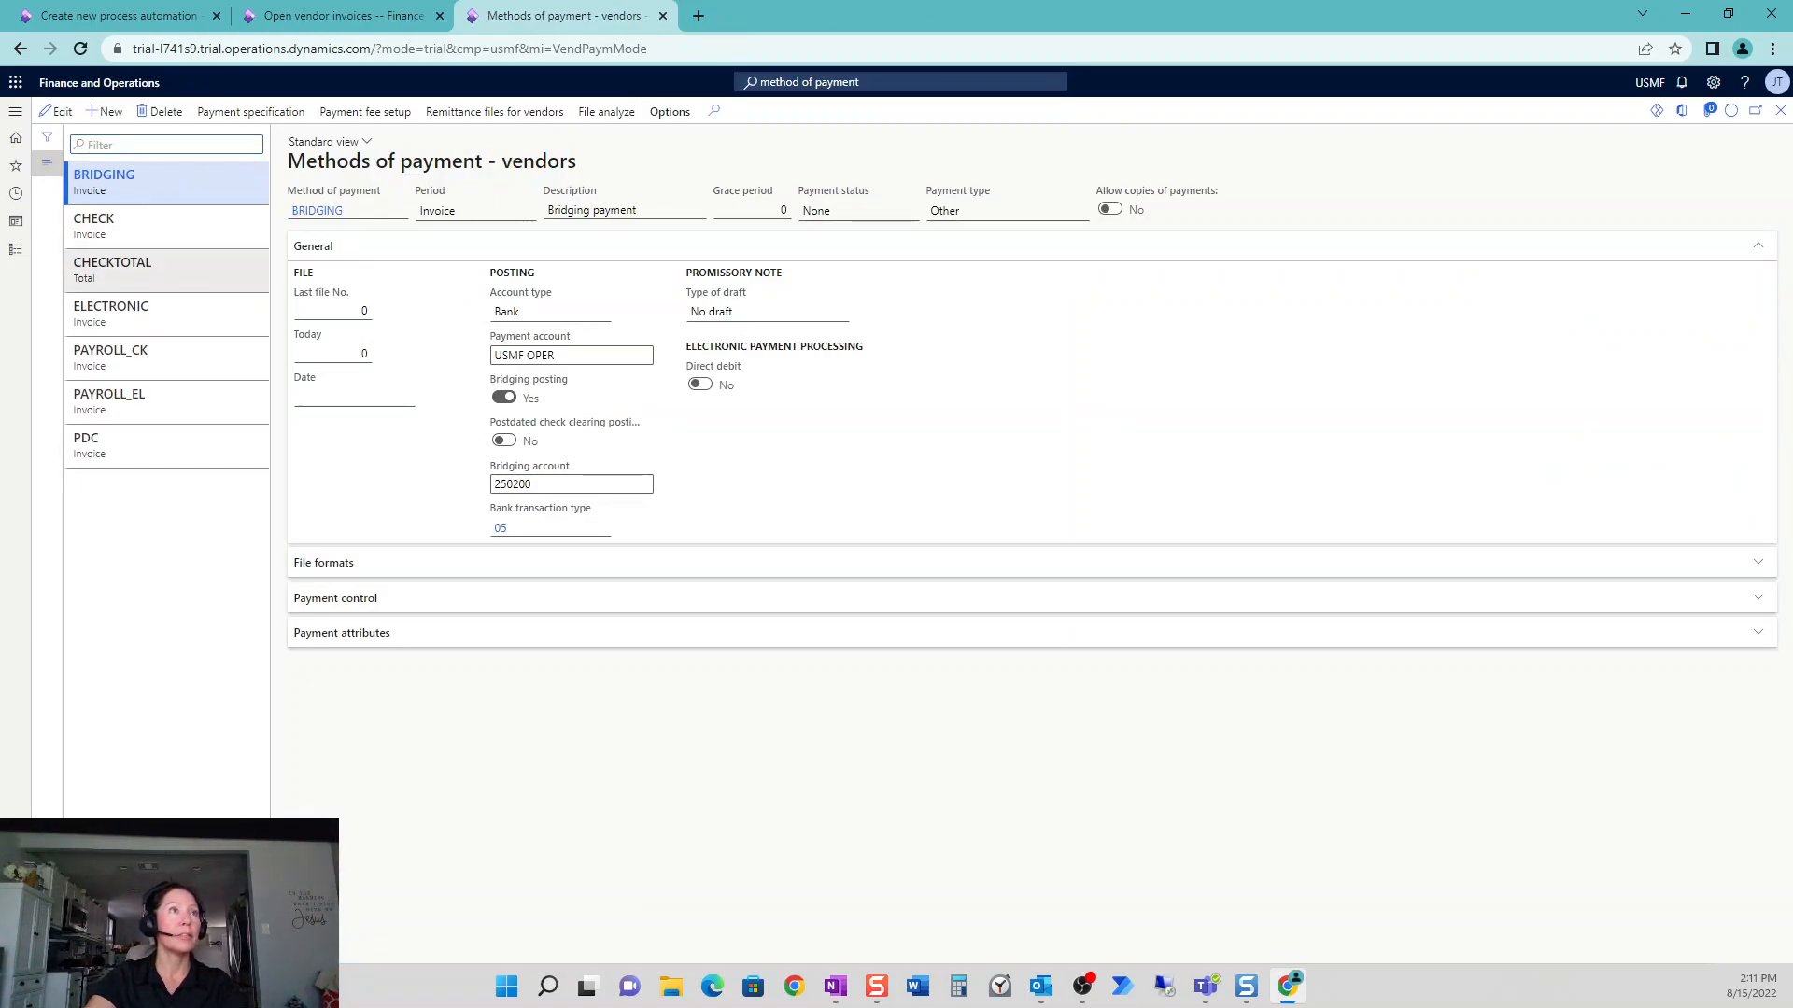
left_click(174, 281)
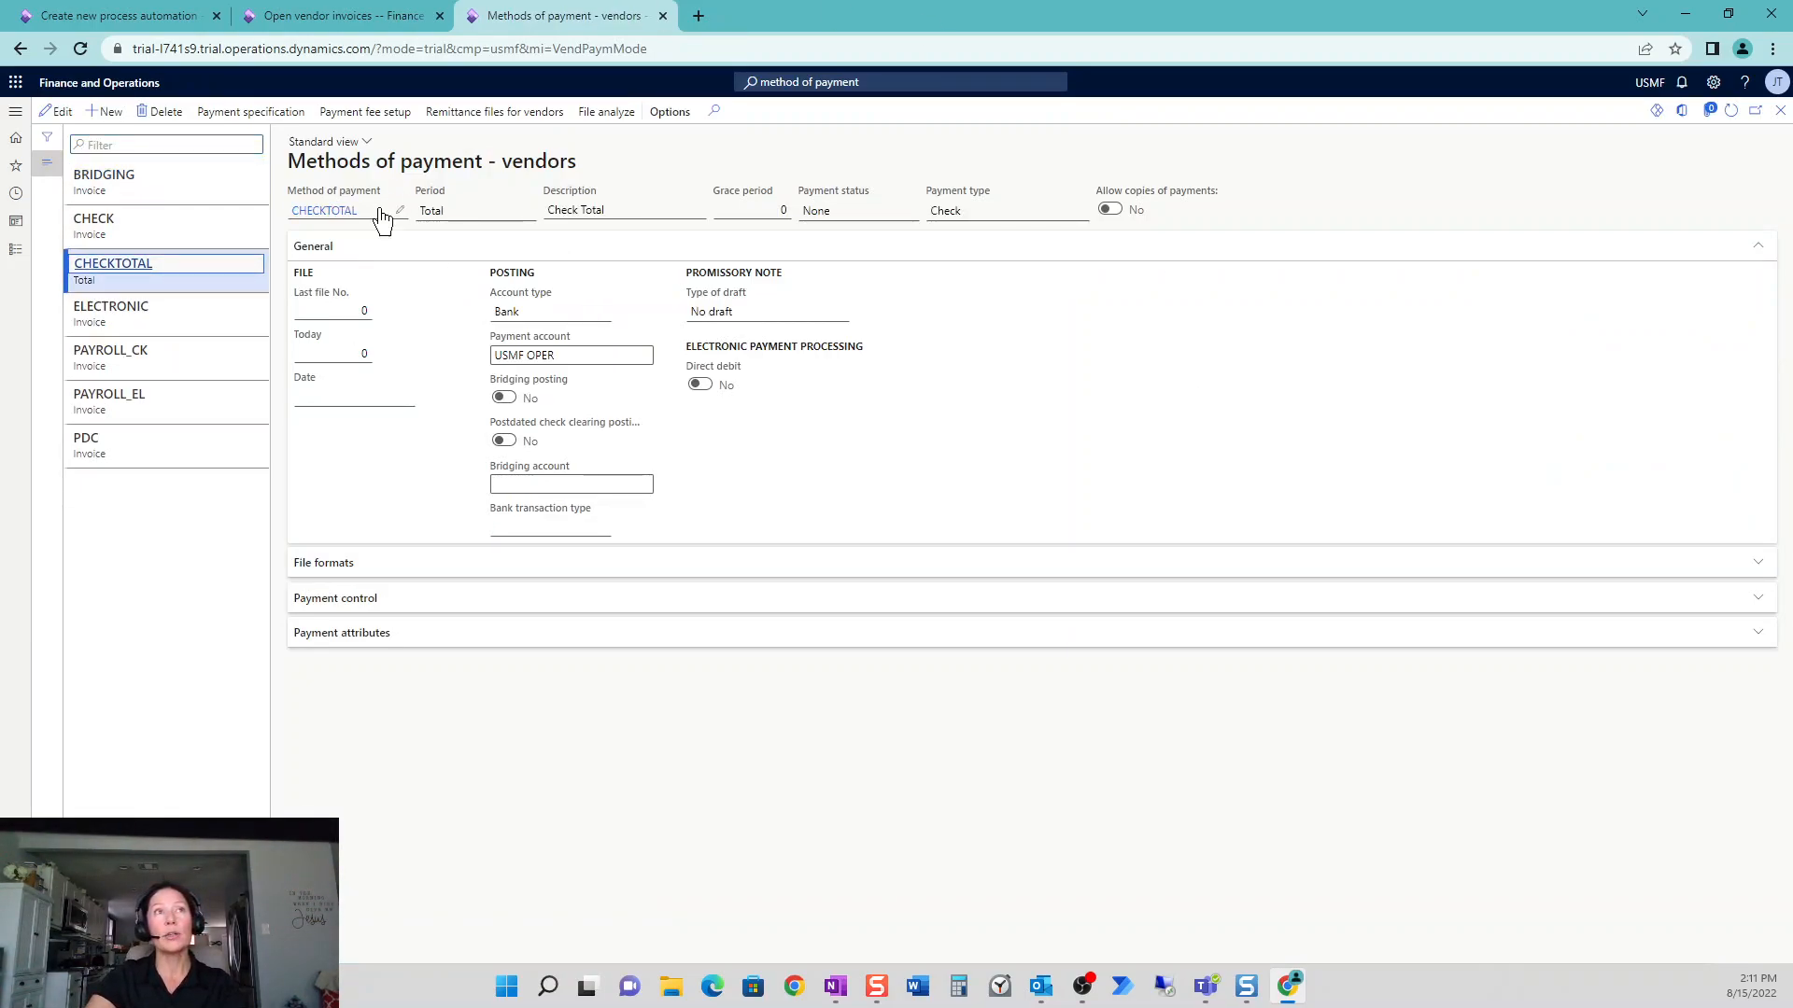
mouse_move(800, 310)
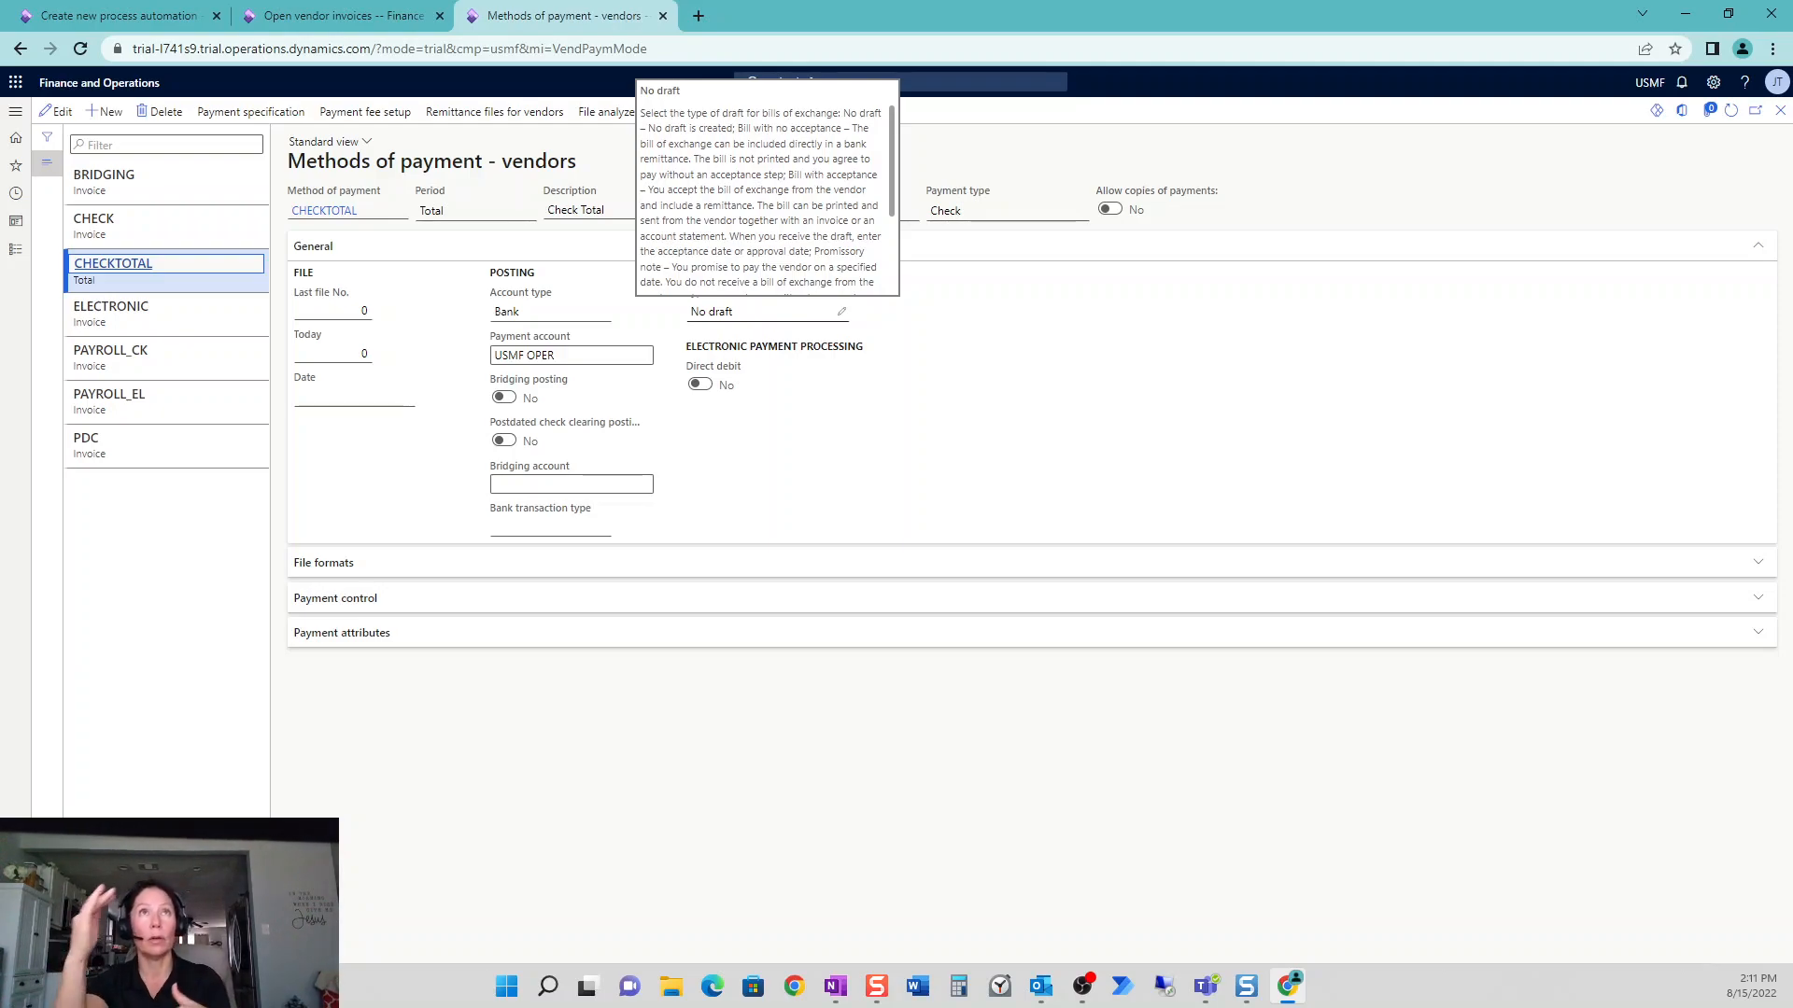
- Return to the new process automation and enable checking the vendor balance and deleting negative payments
left_click(131, 18)
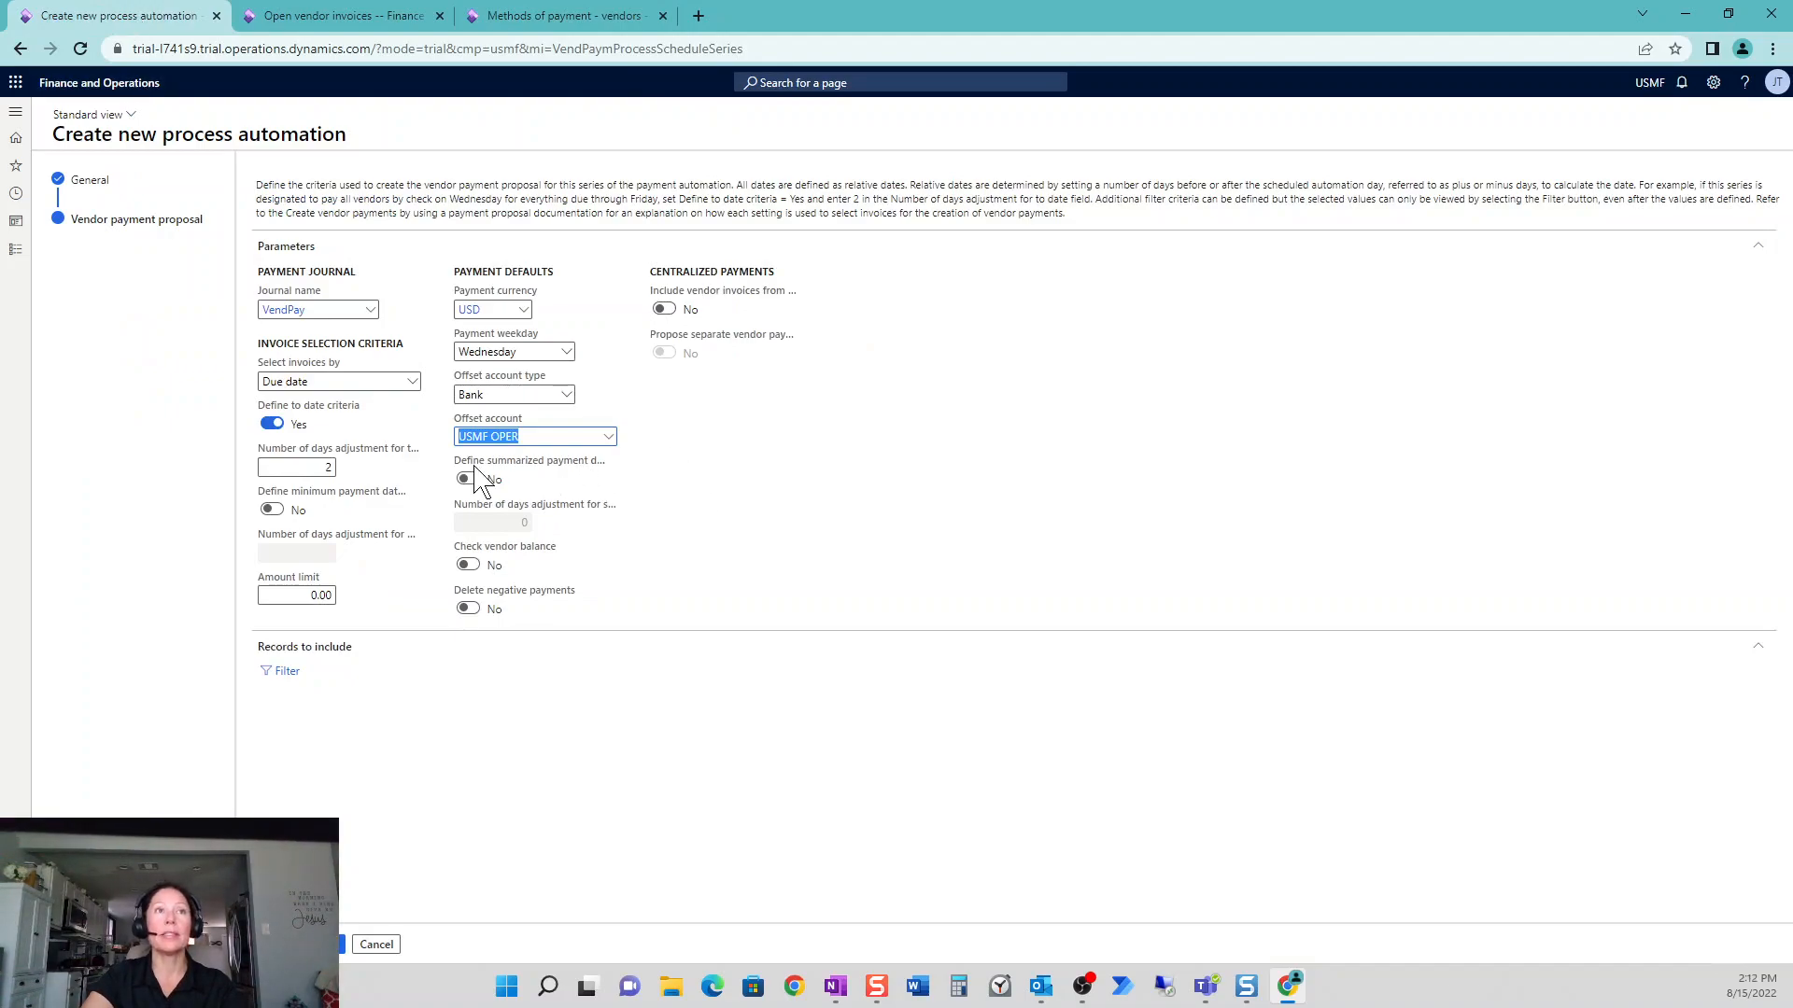
mouse_move(459, 483)
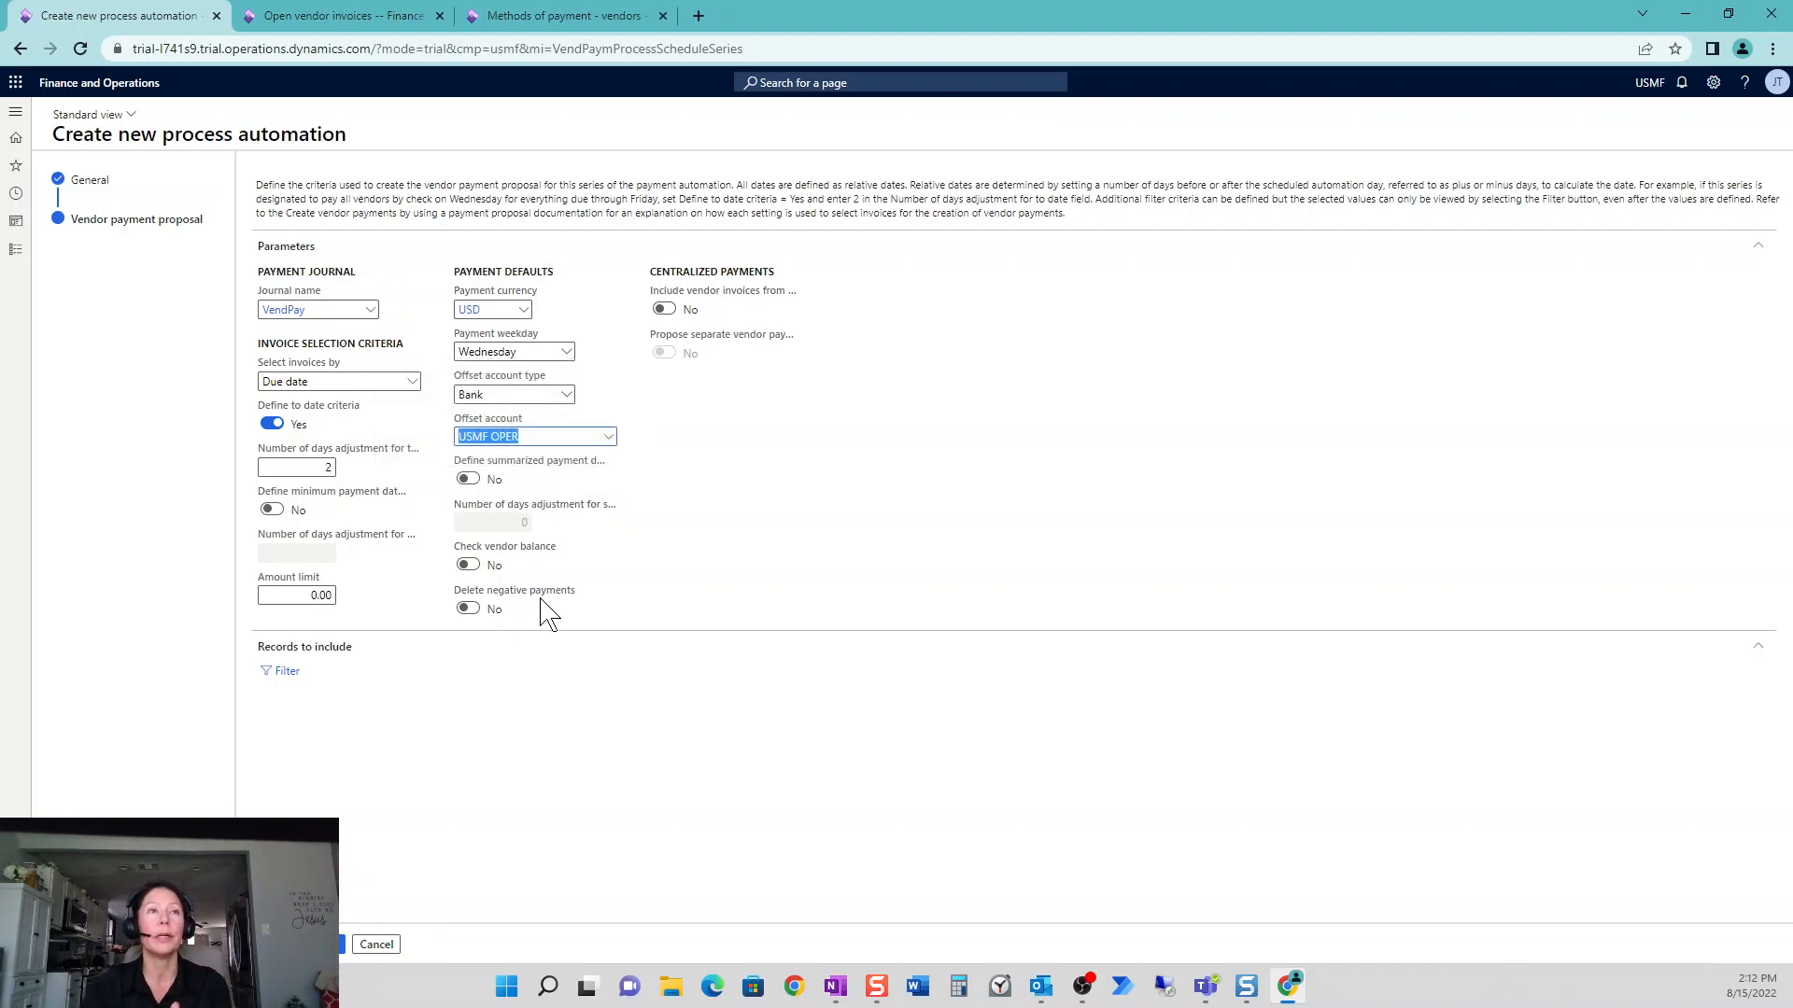
left_click(471, 565)
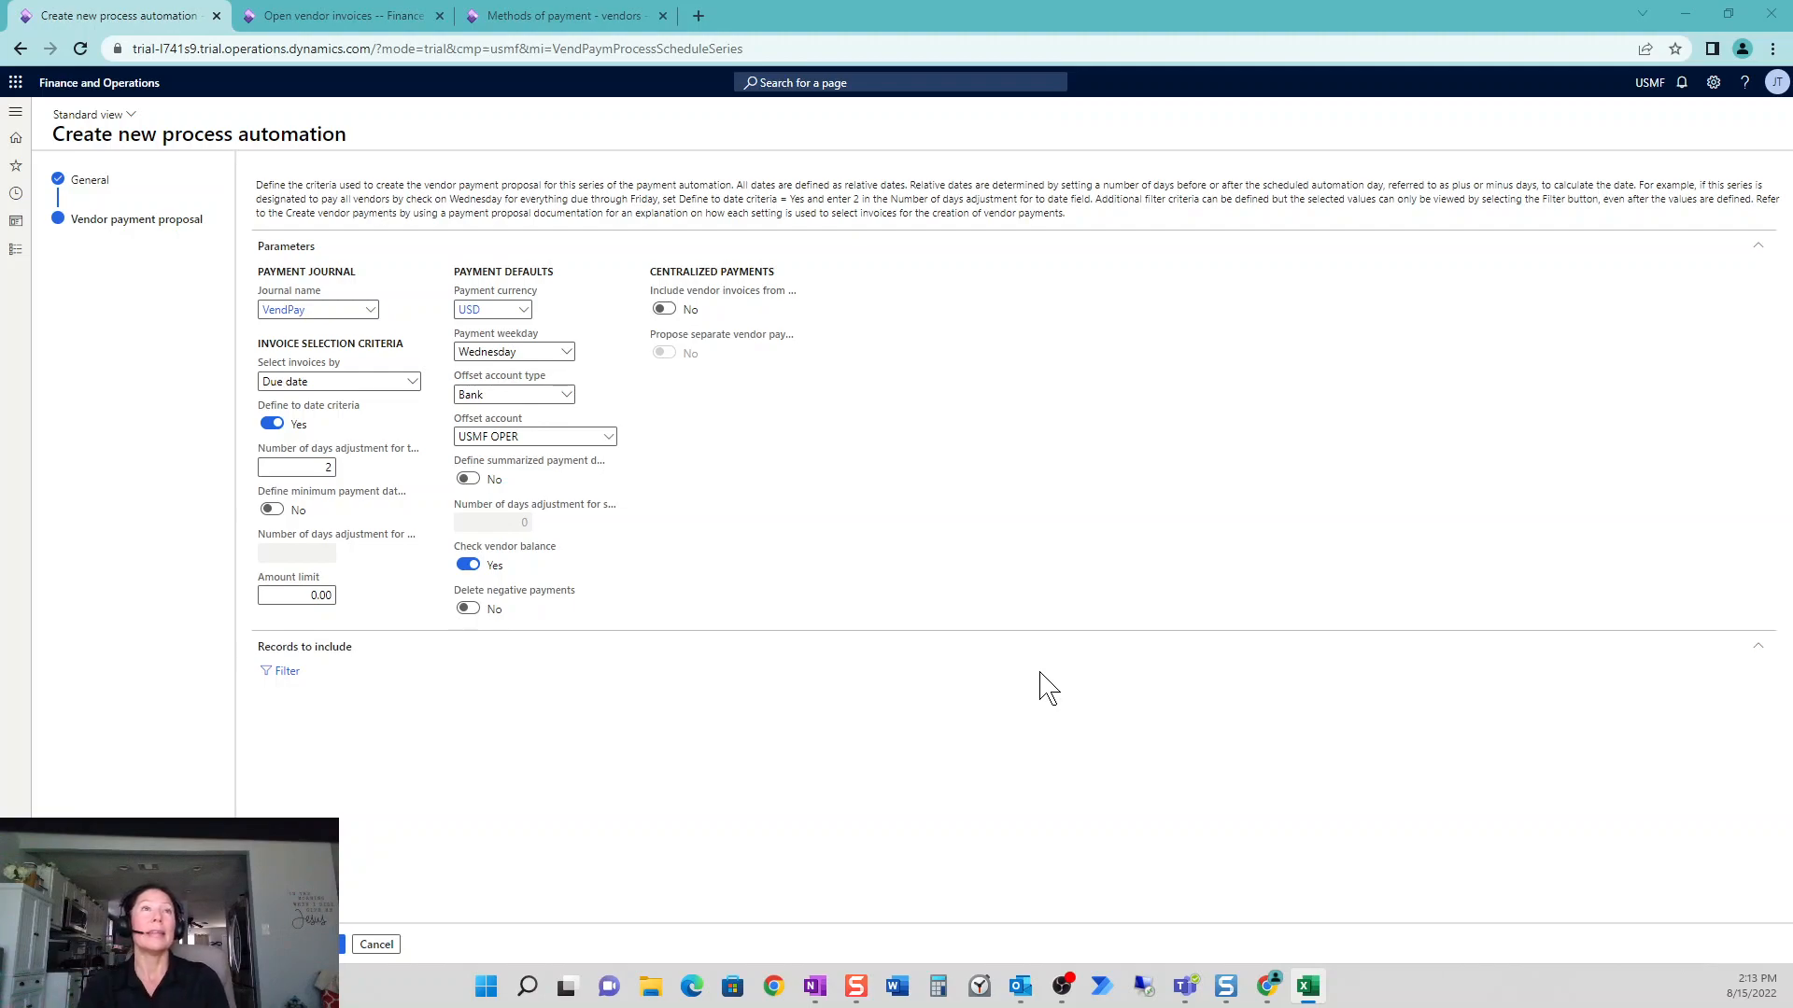
left_click(468, 609)
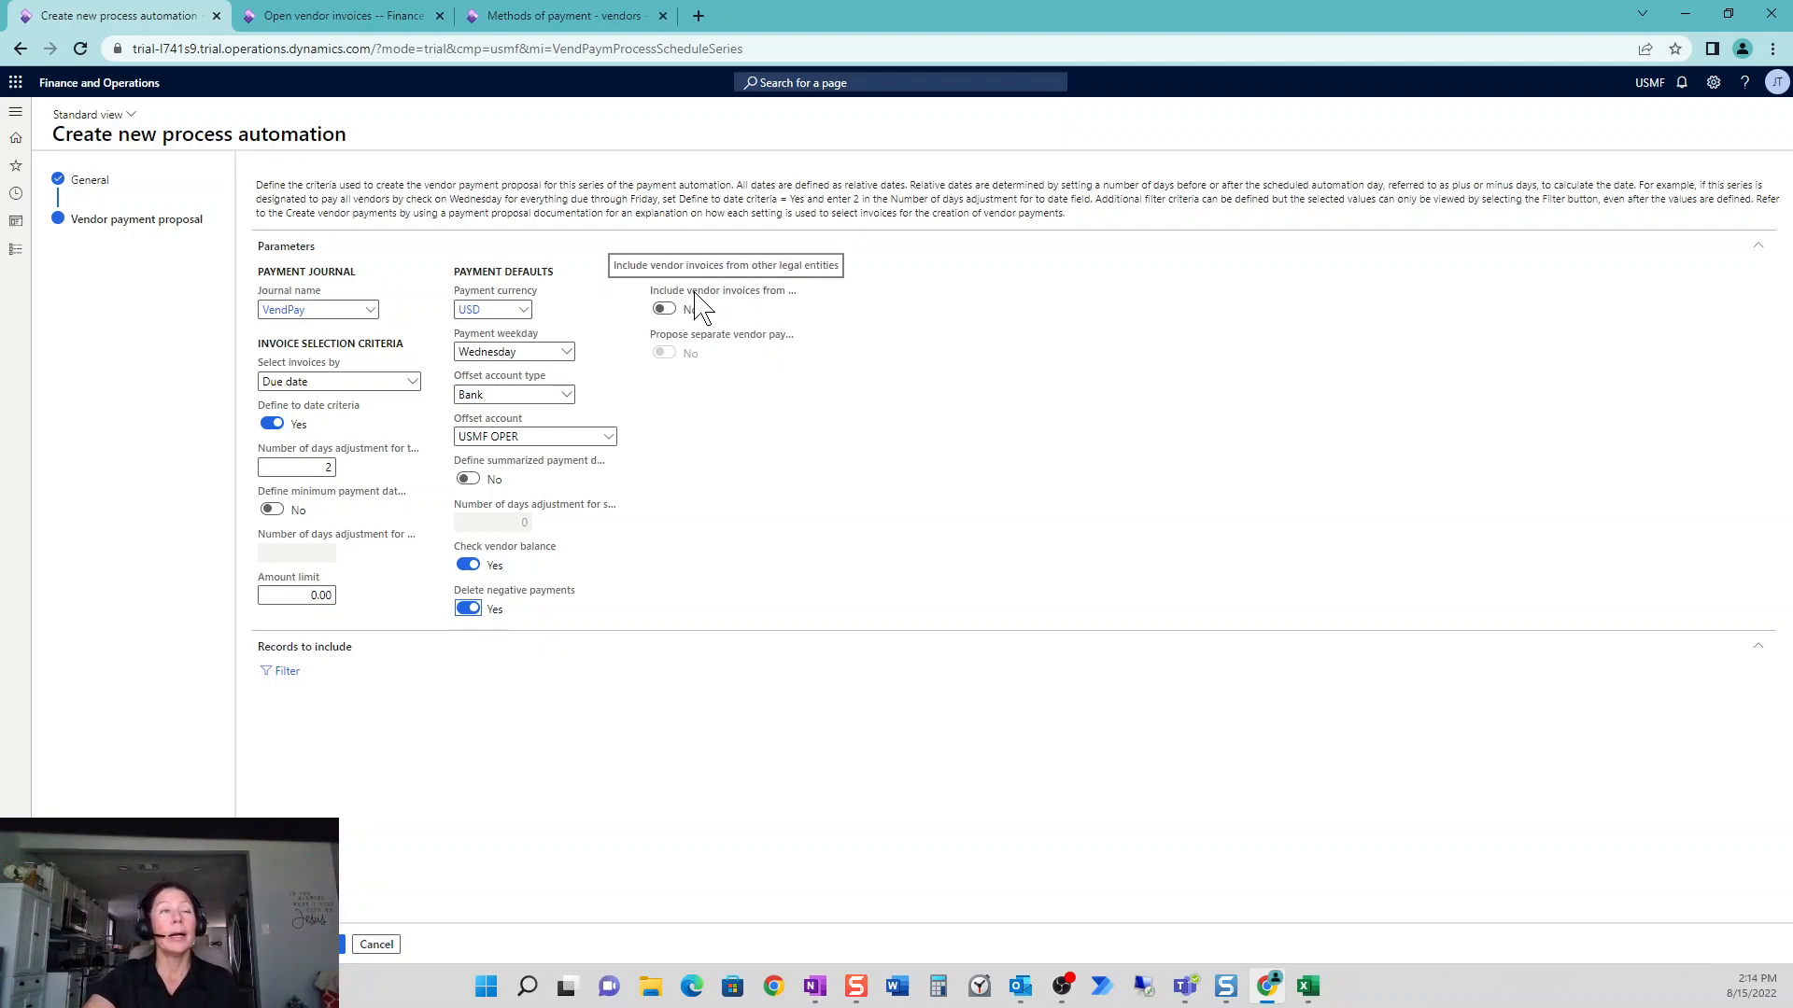
- Open the filter for the records to include and add a range row for the Method of payment field of the Vendors table
left_click(282, 673)
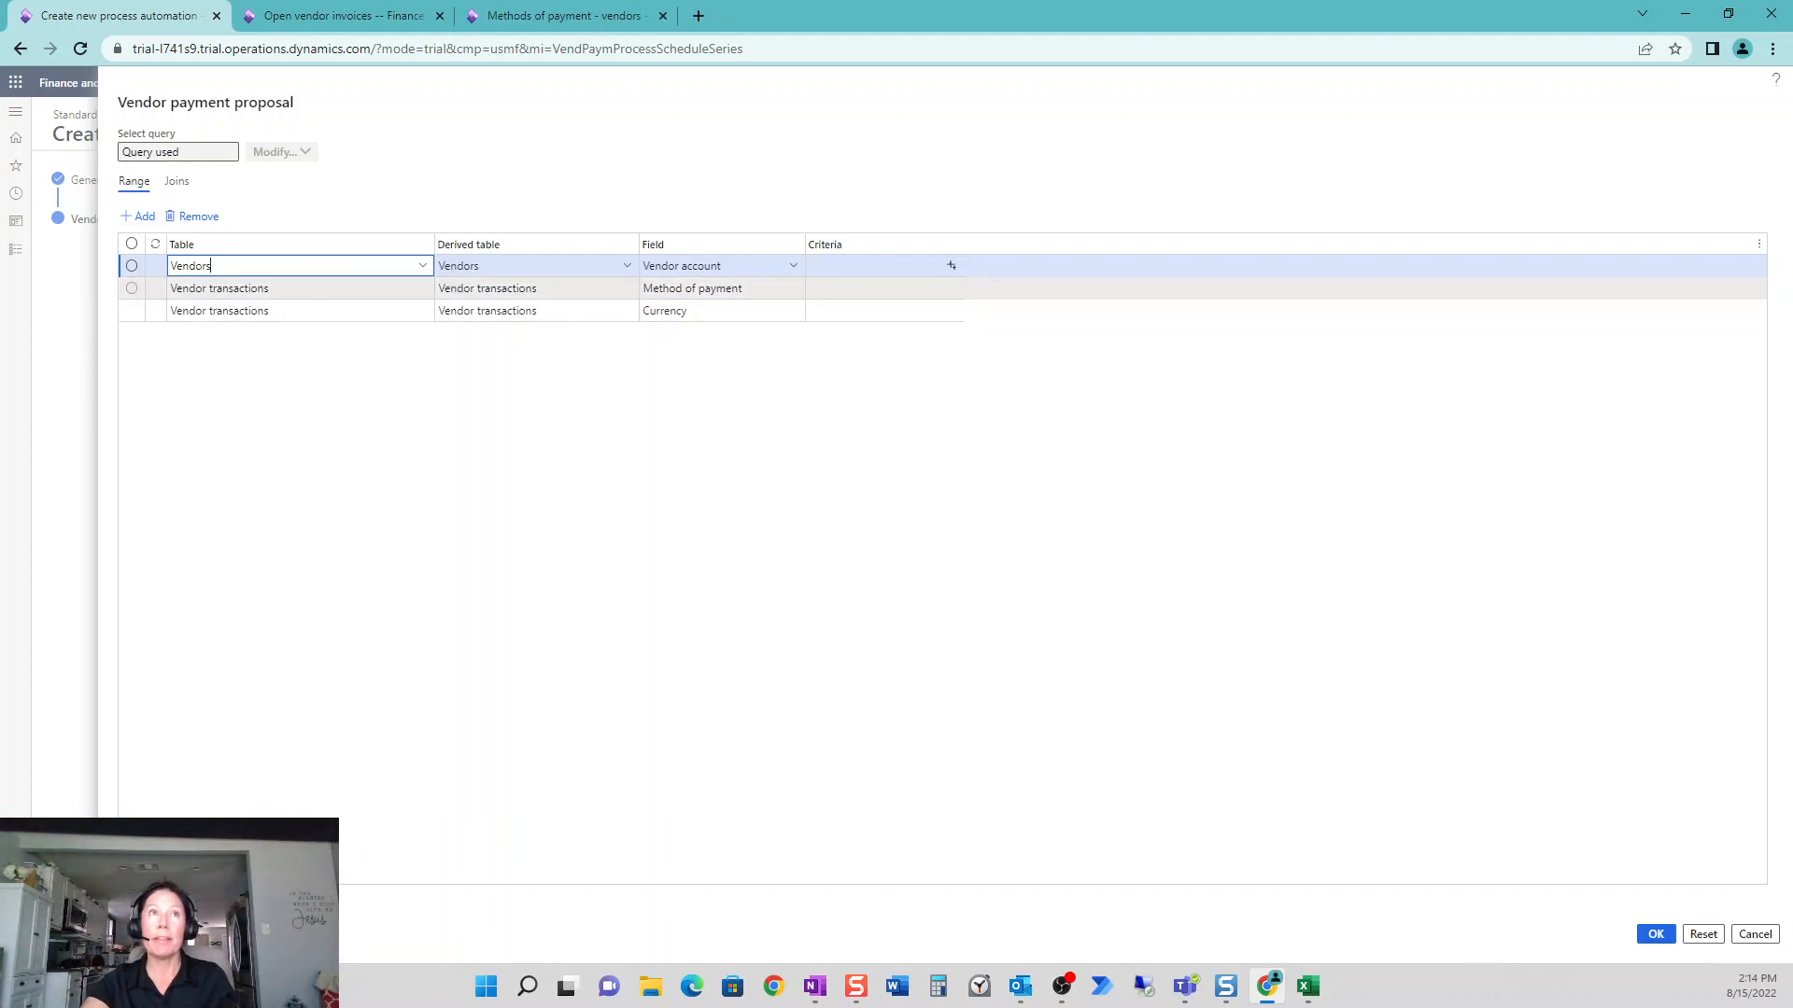
left_click(538, 288)
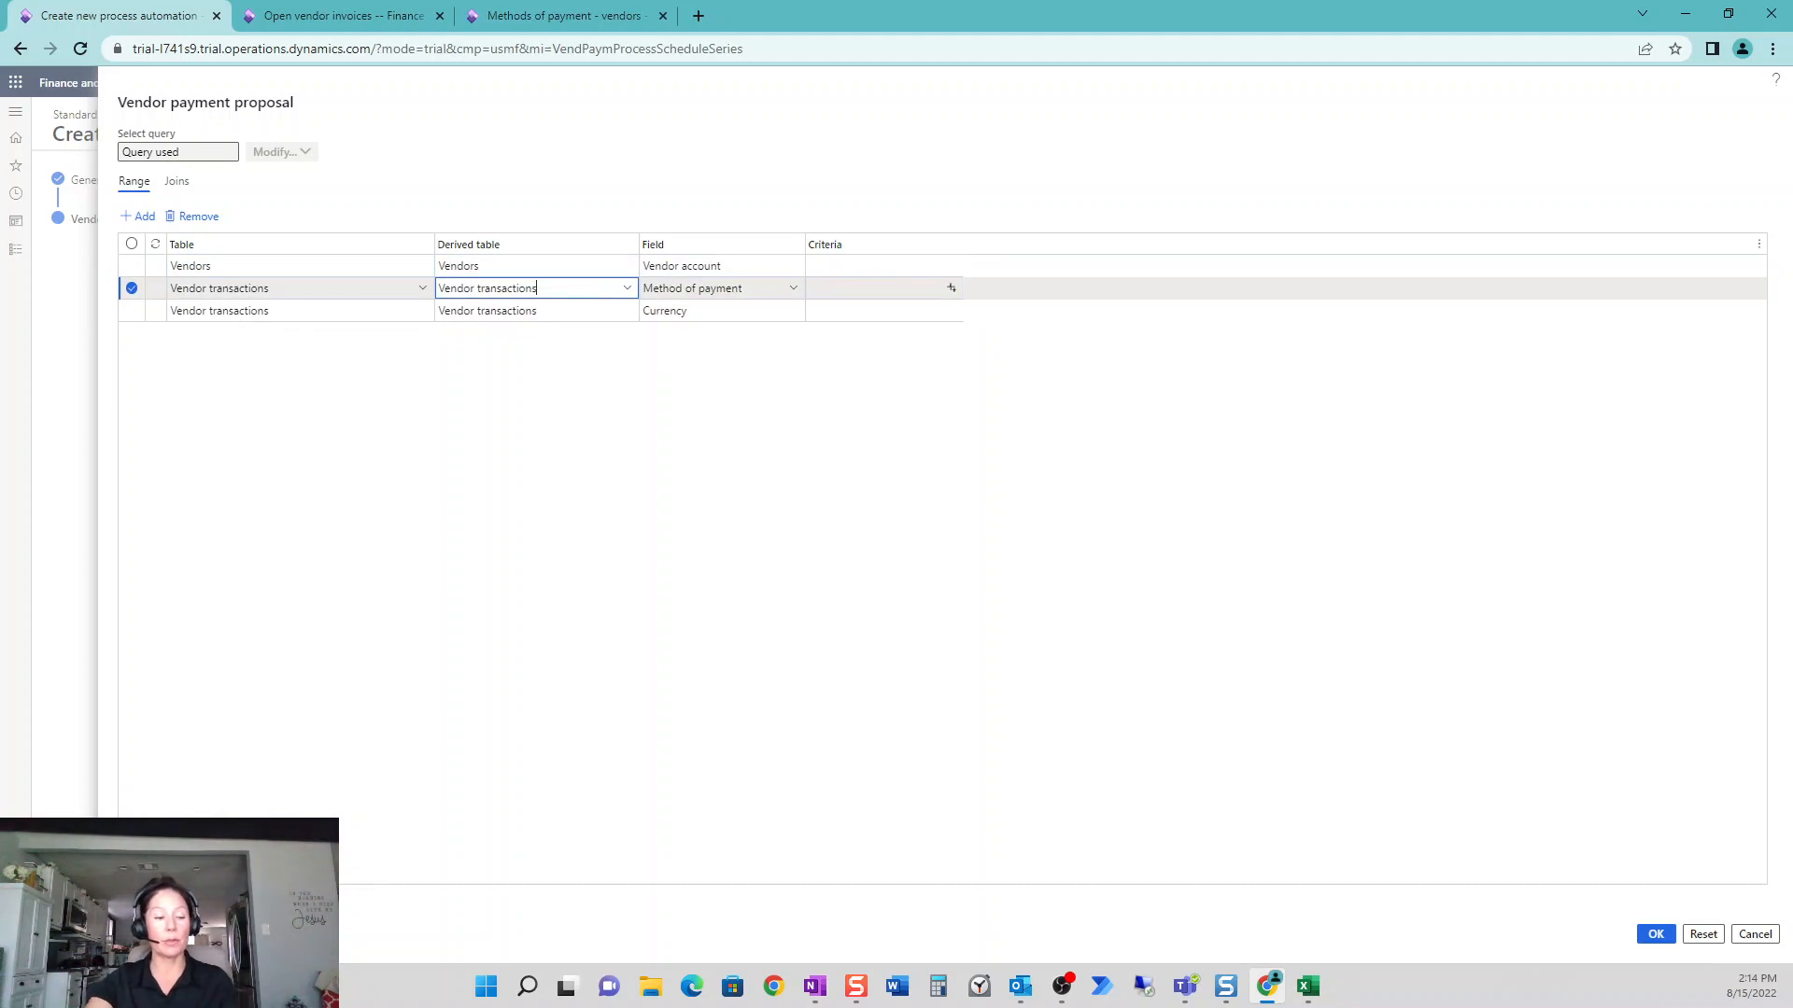
key("ctrl+plus")
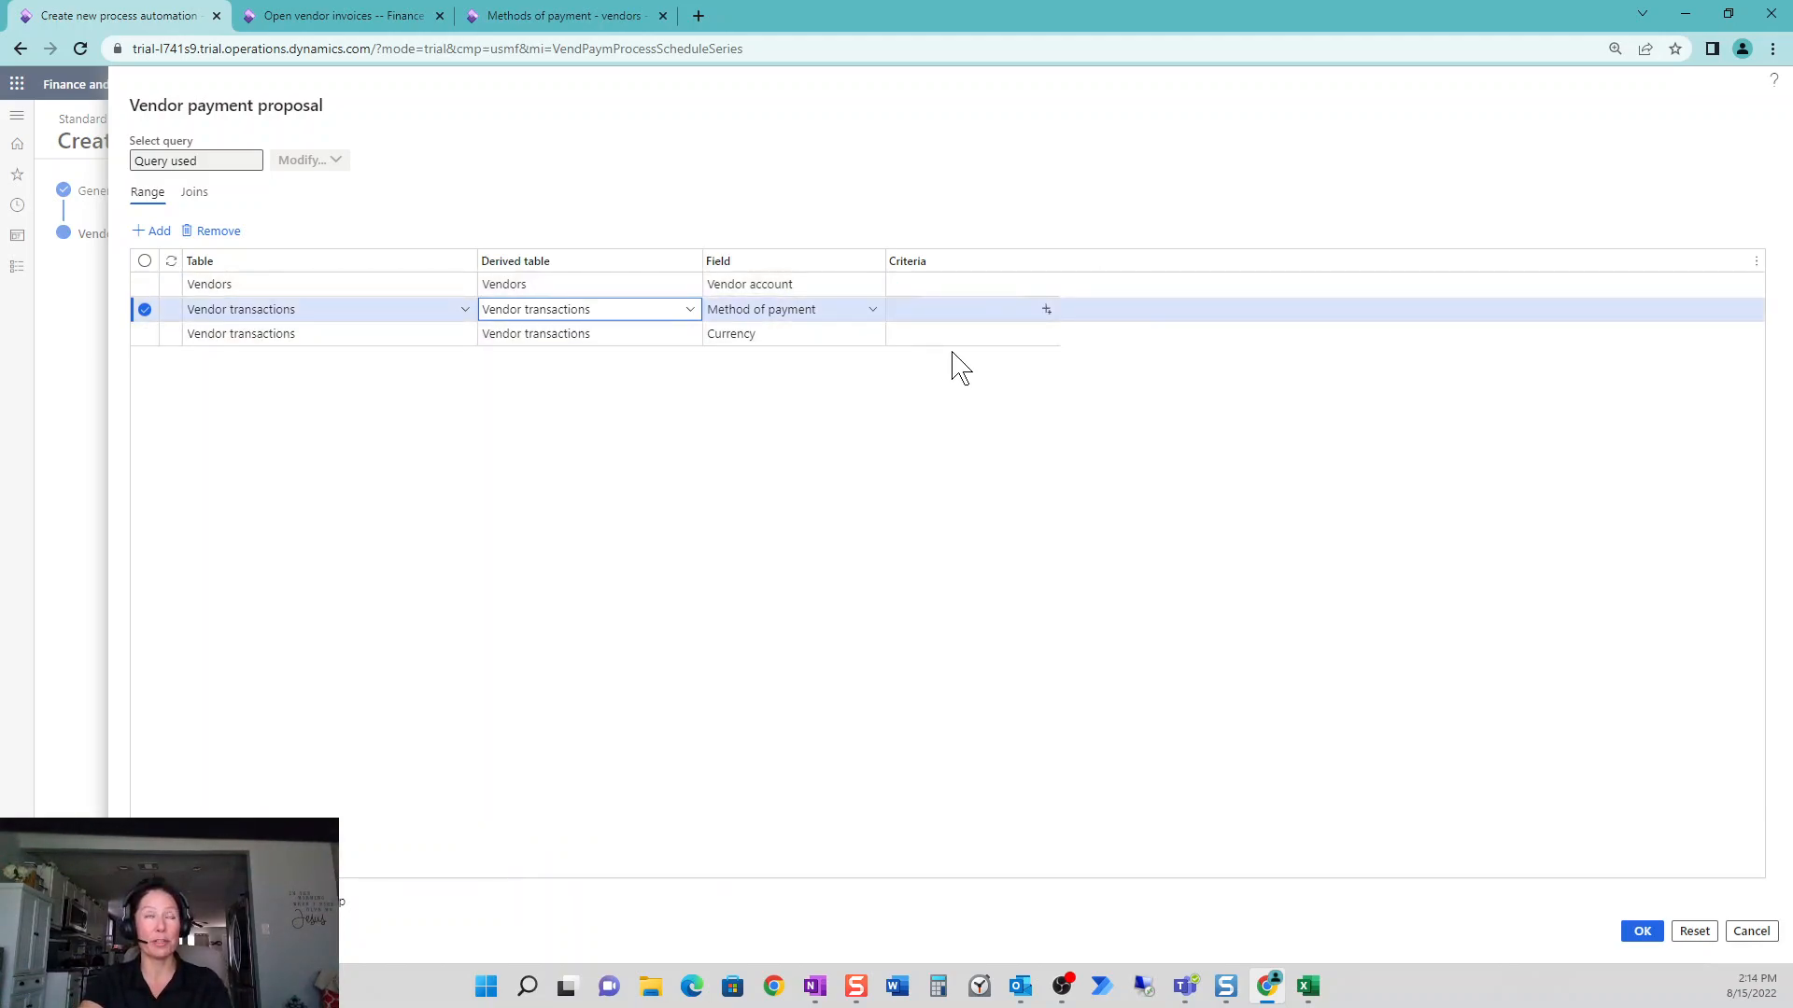
left_click(149, 231)
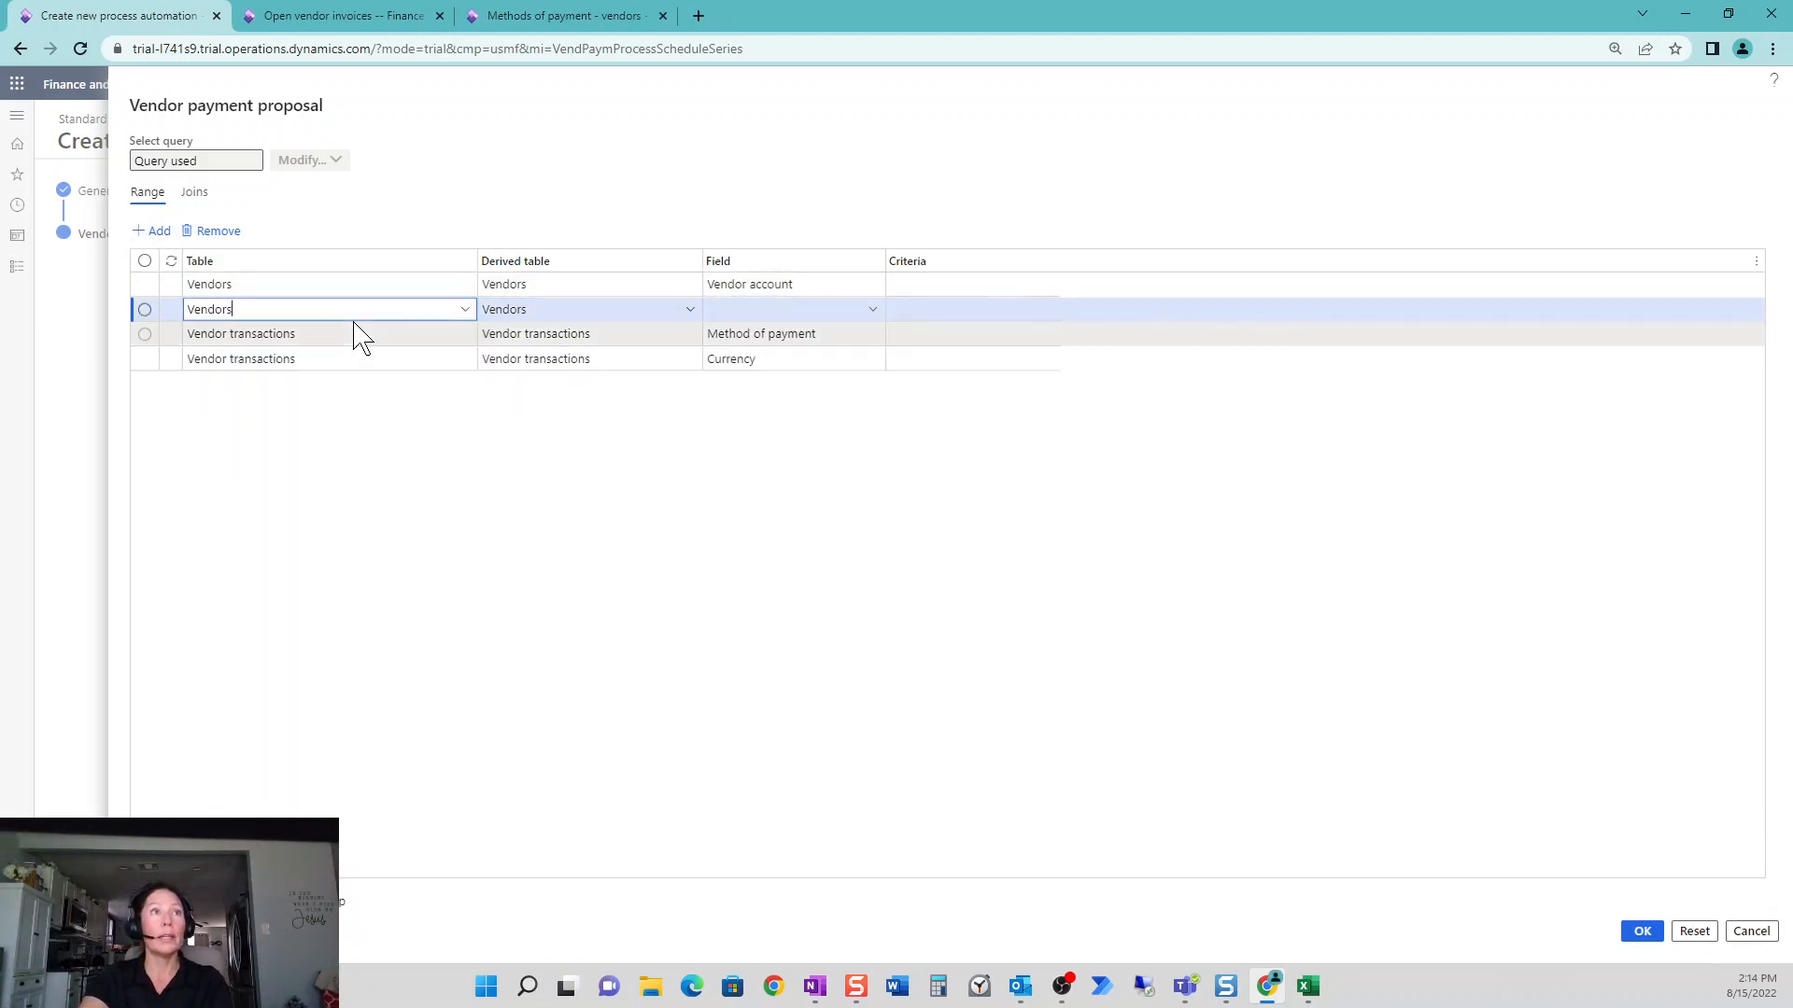
left_click(873, 315)
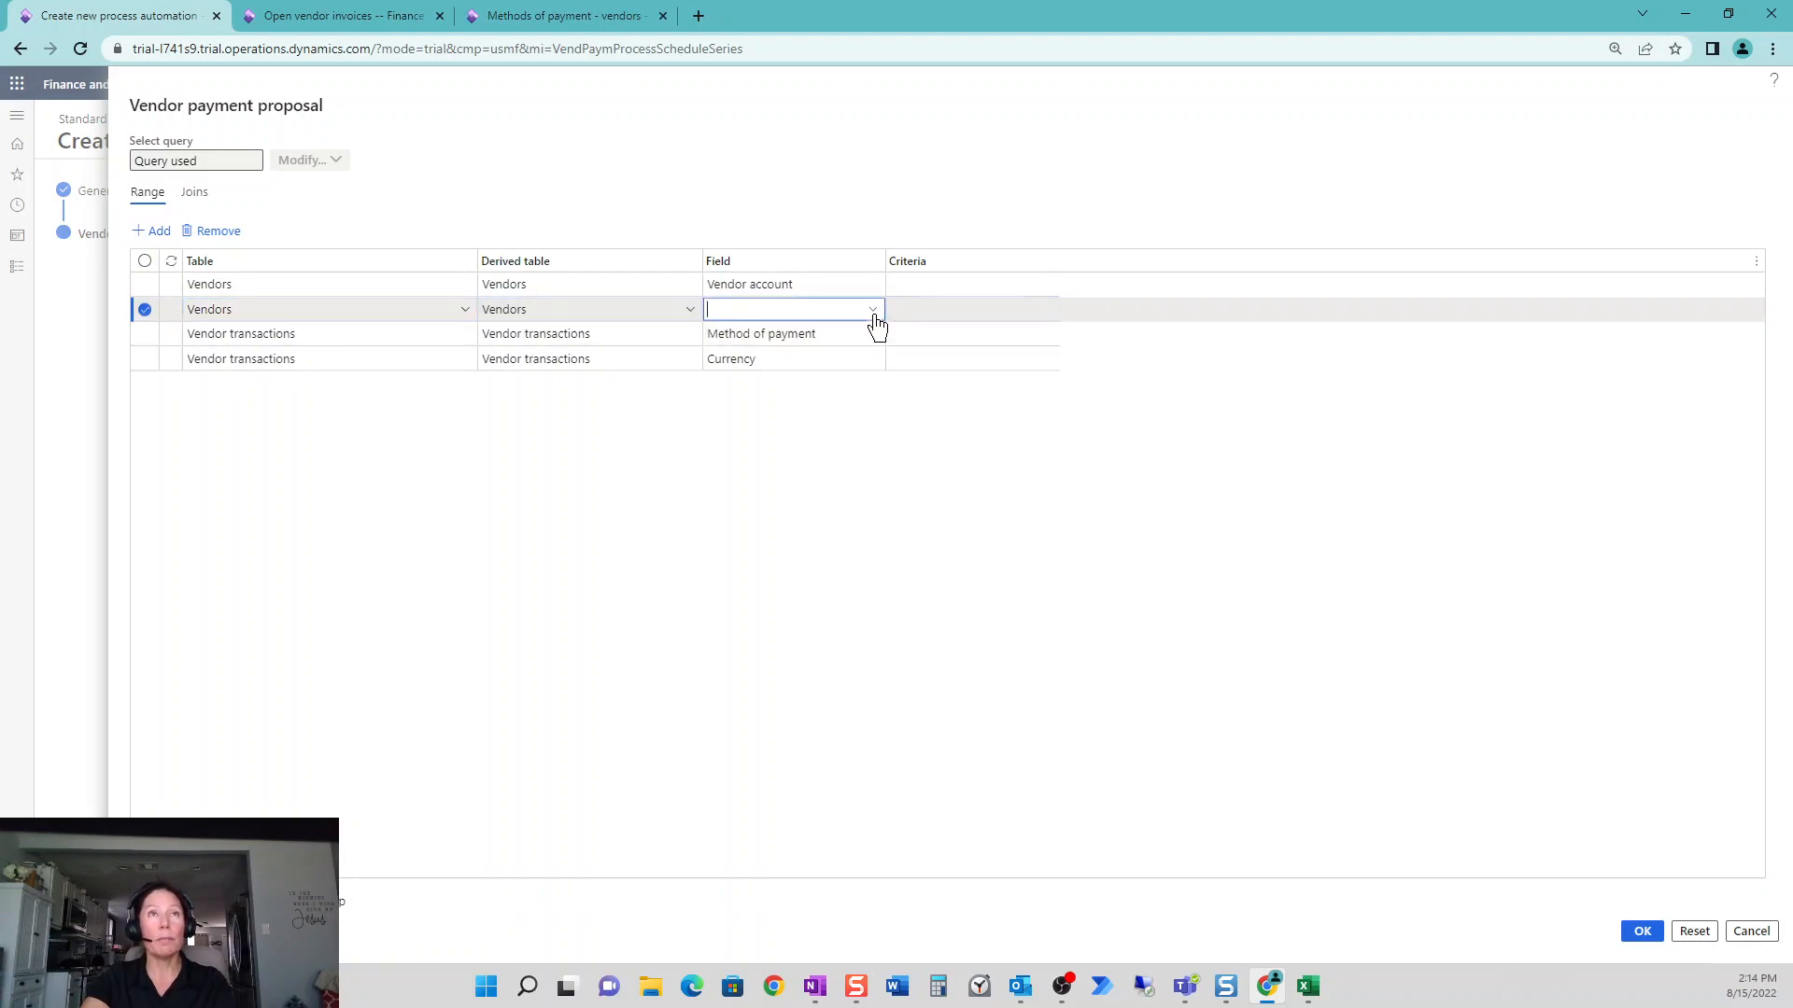
scroll(775, 407, "down", 2)
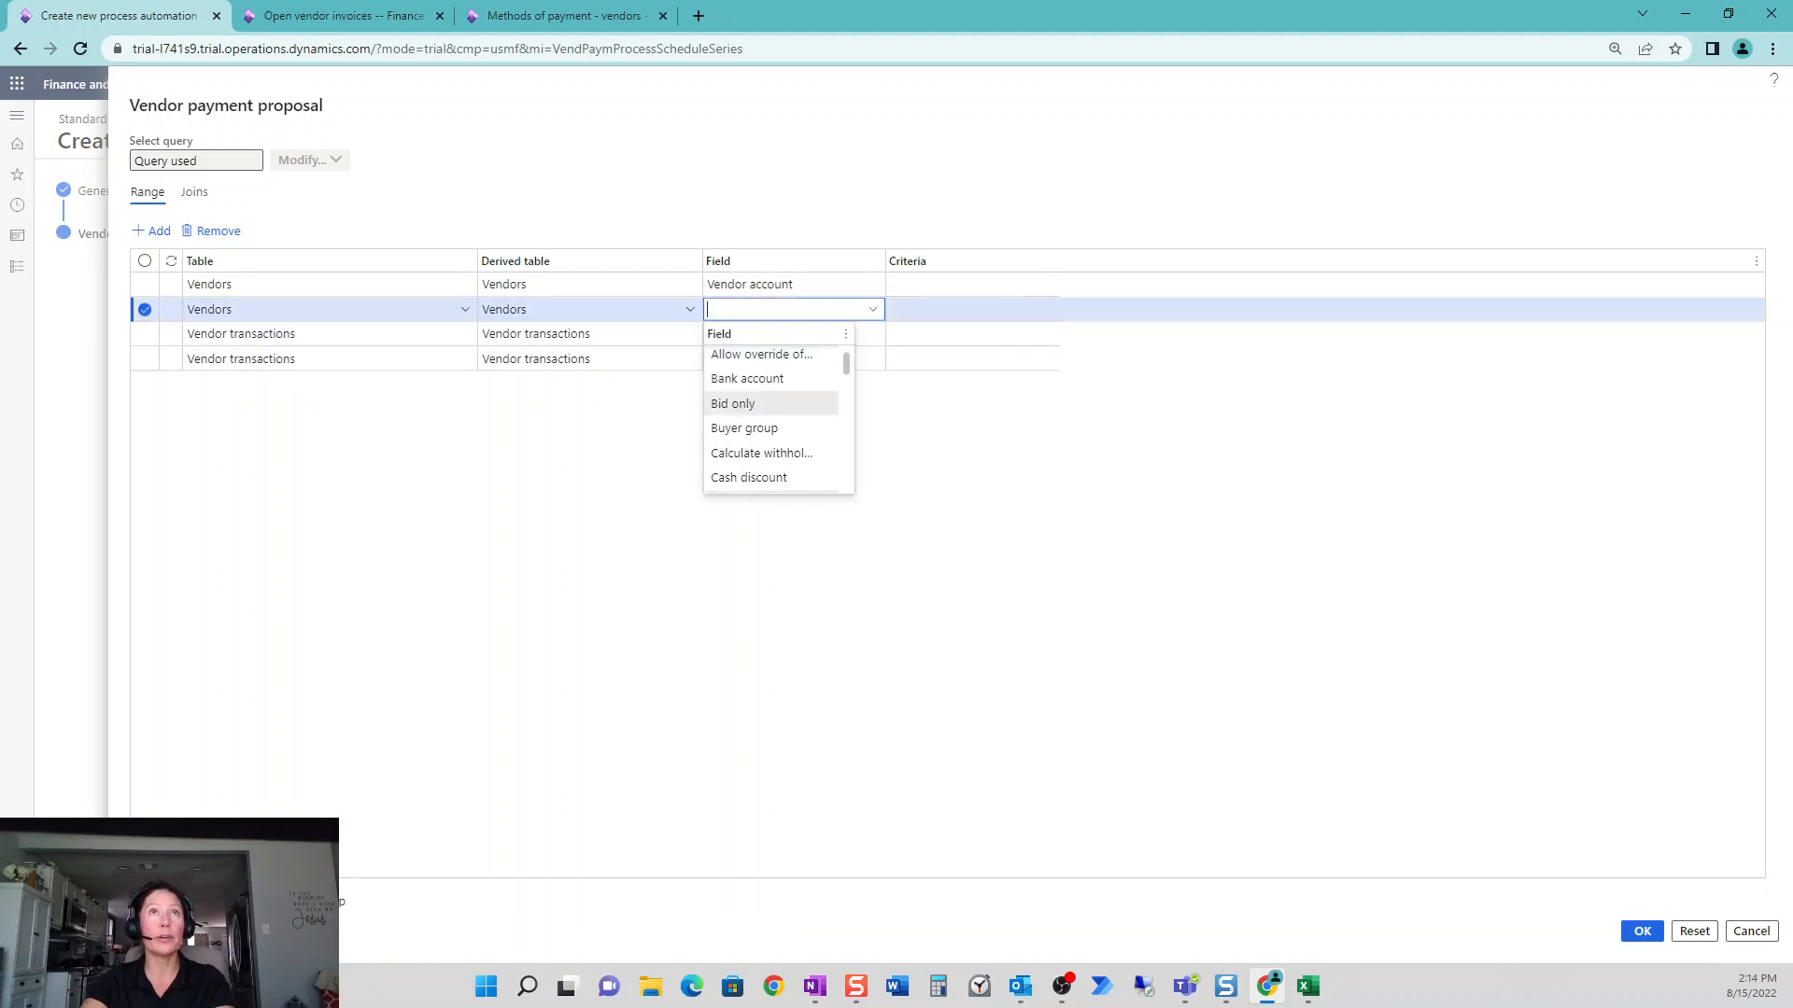
scroll(775, 411, "down", 6)
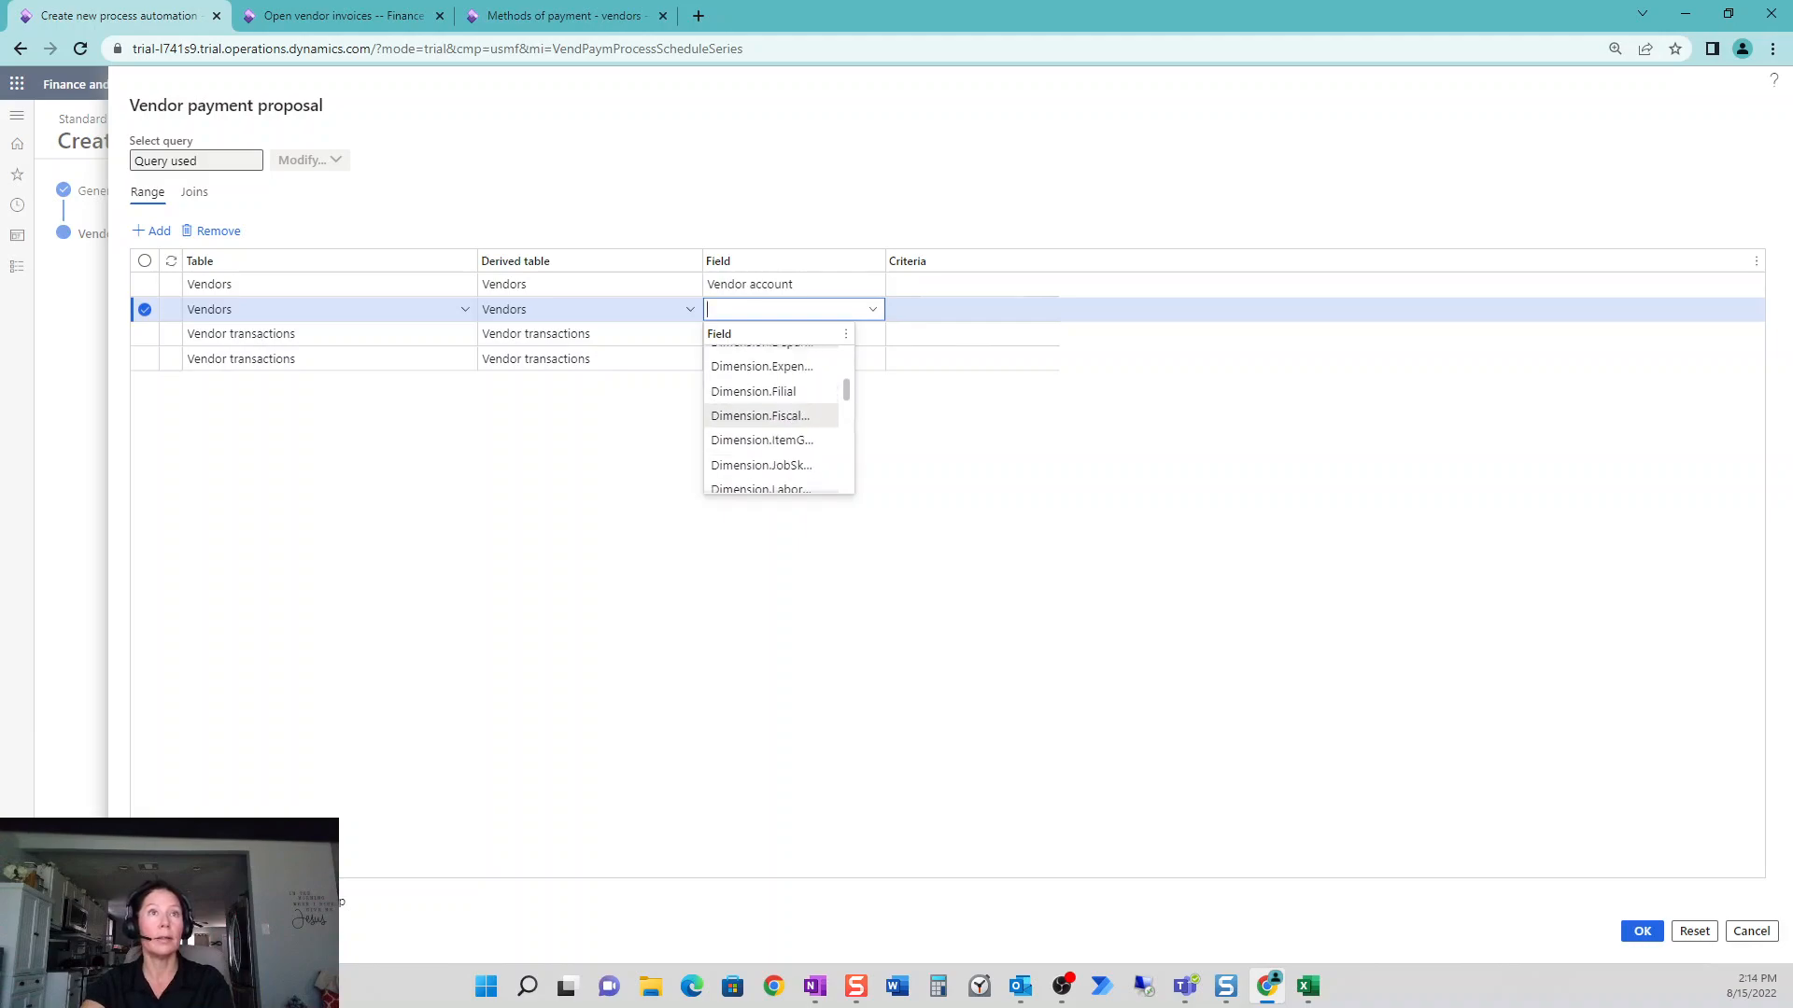
scroll(775, 410, "down", 3)
left_click(803, 429)
left_click(1046, 309)
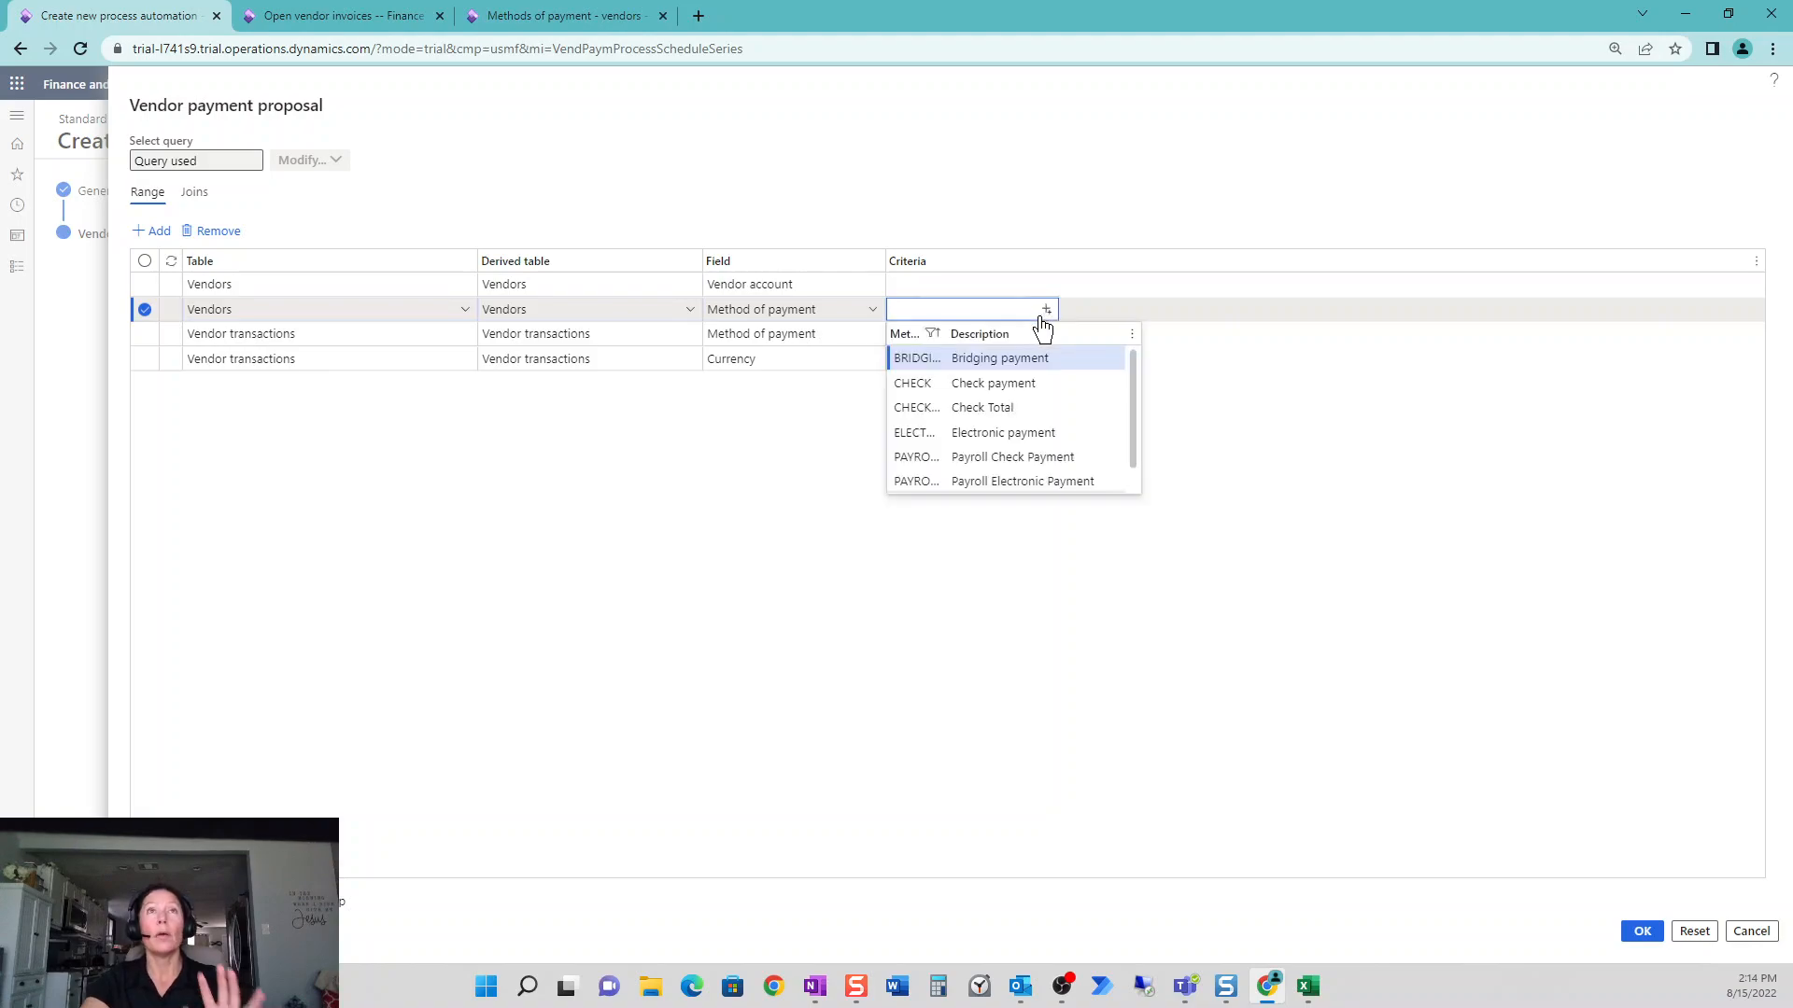
left_click(849, 459)
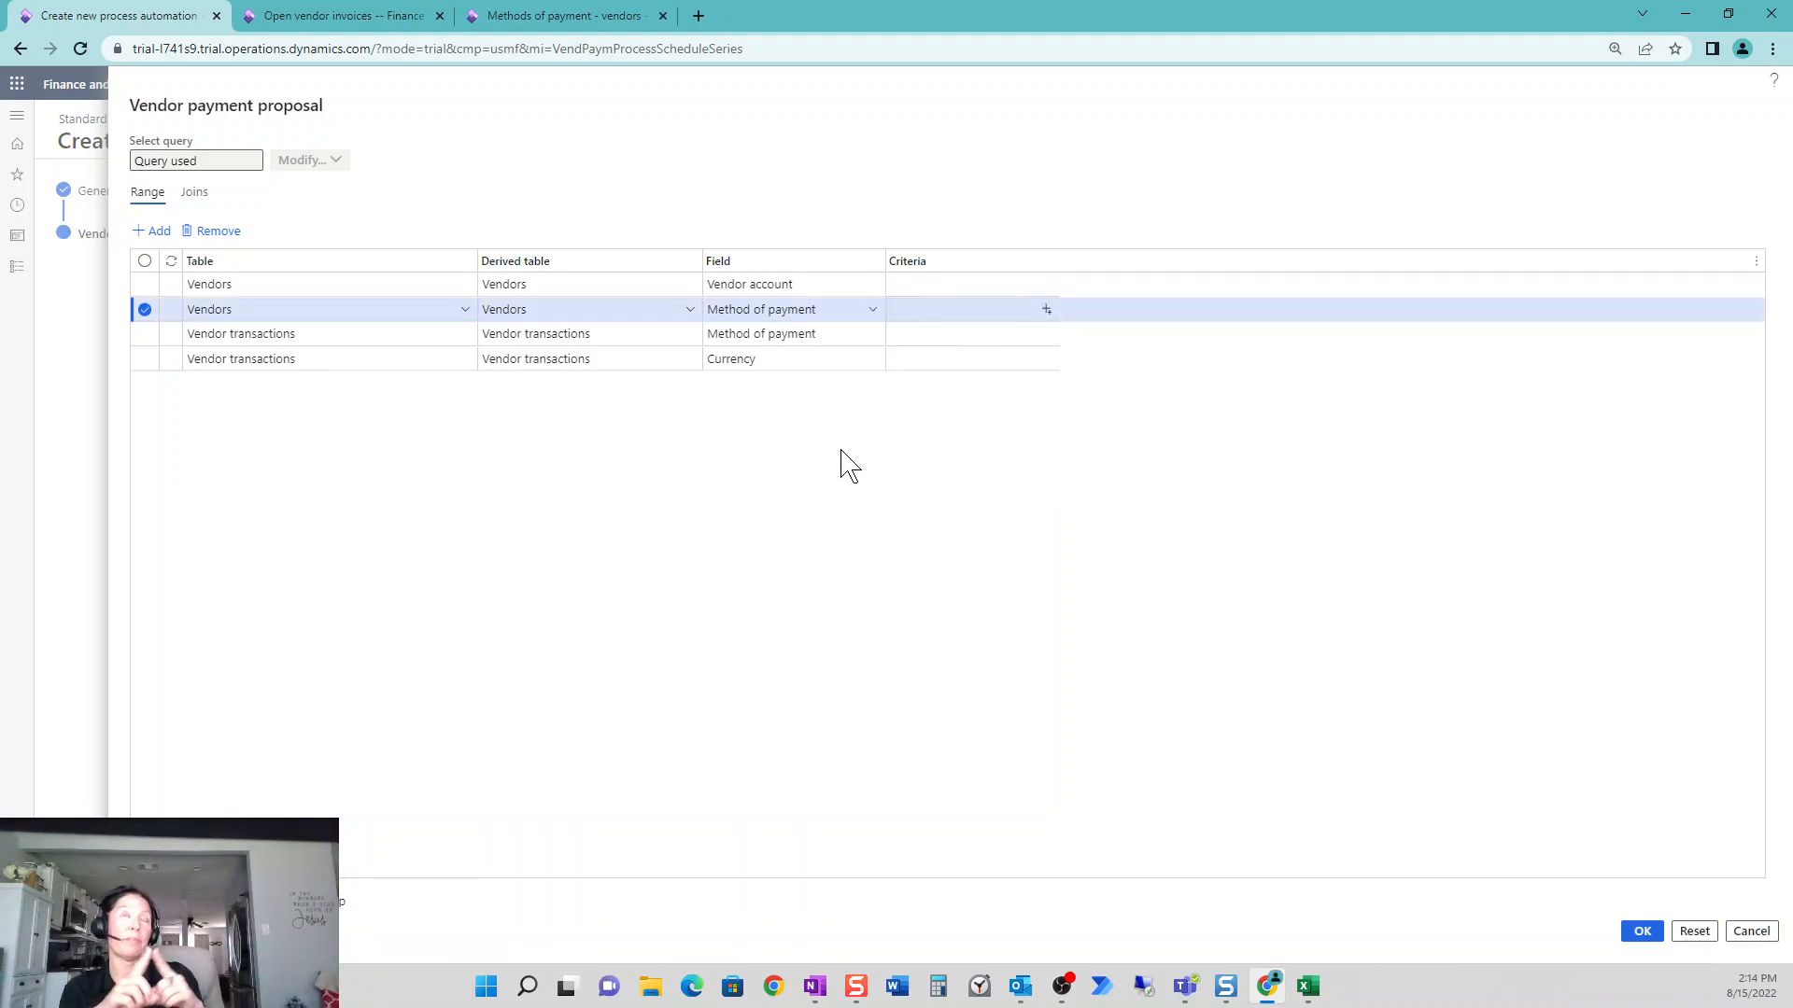
- Check the vendors and their methods of payment in the open vendor invoices list, and return to the payment proposal filter
left_click(371, 16)
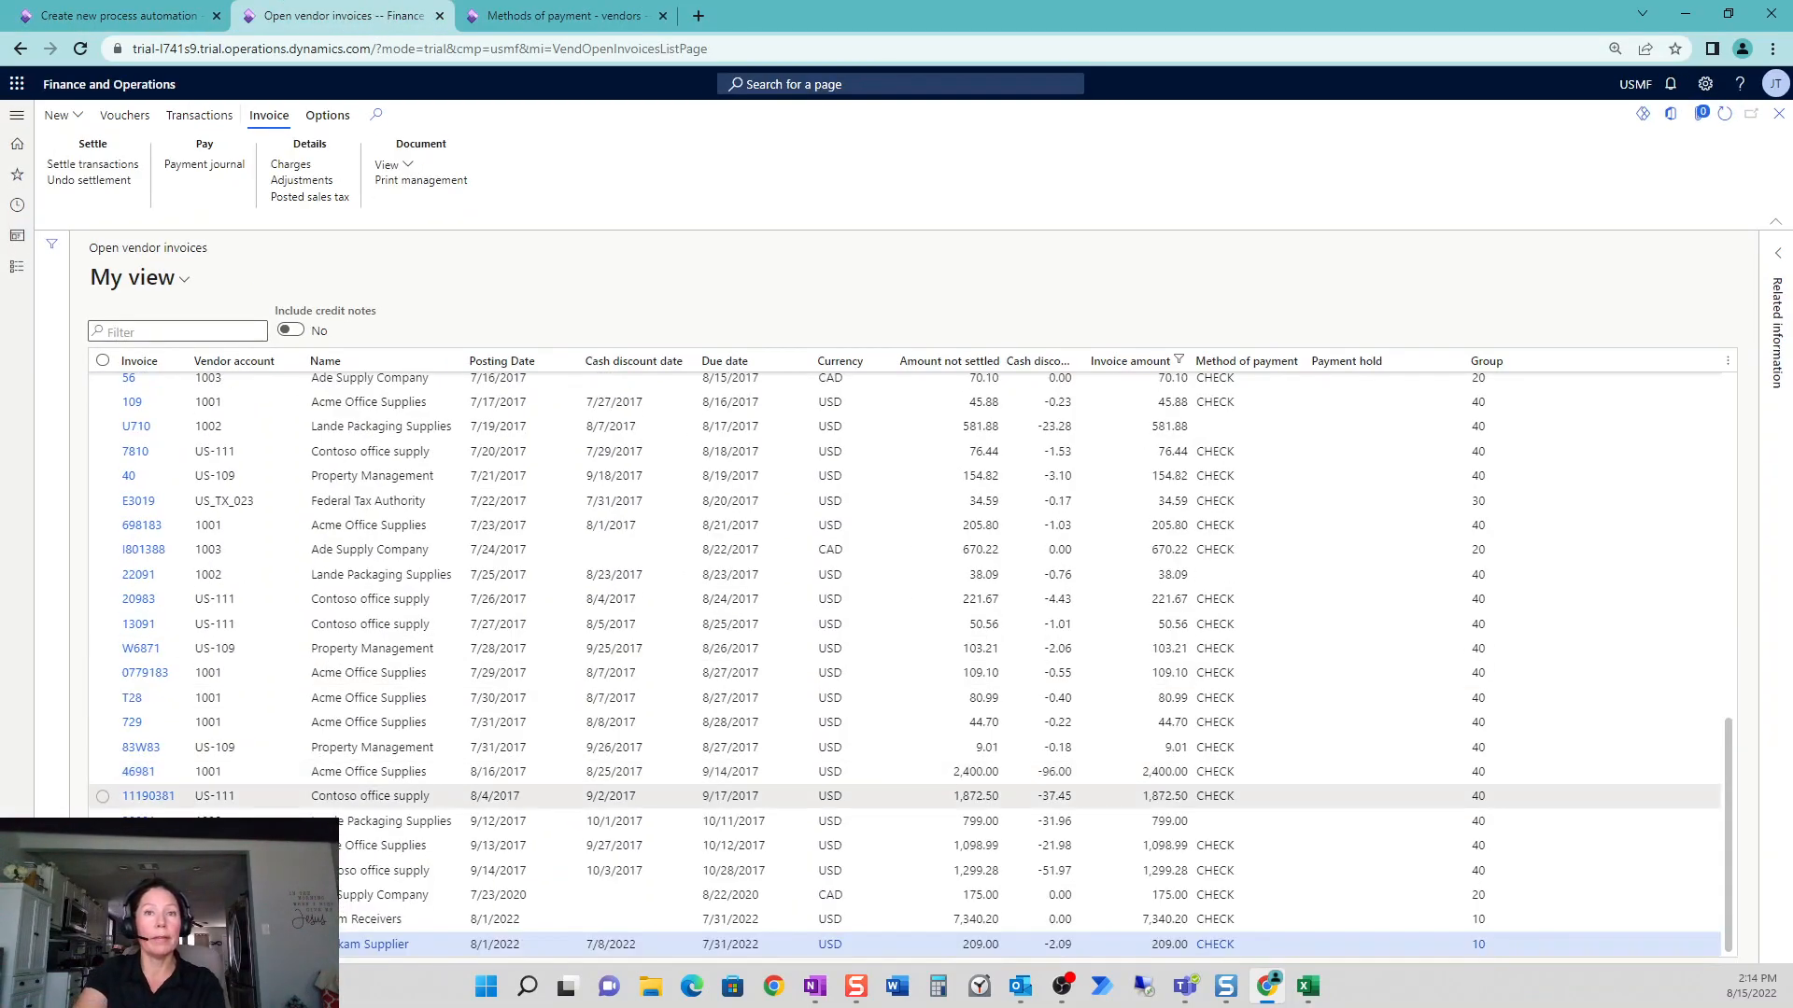
left_click(401, 945)
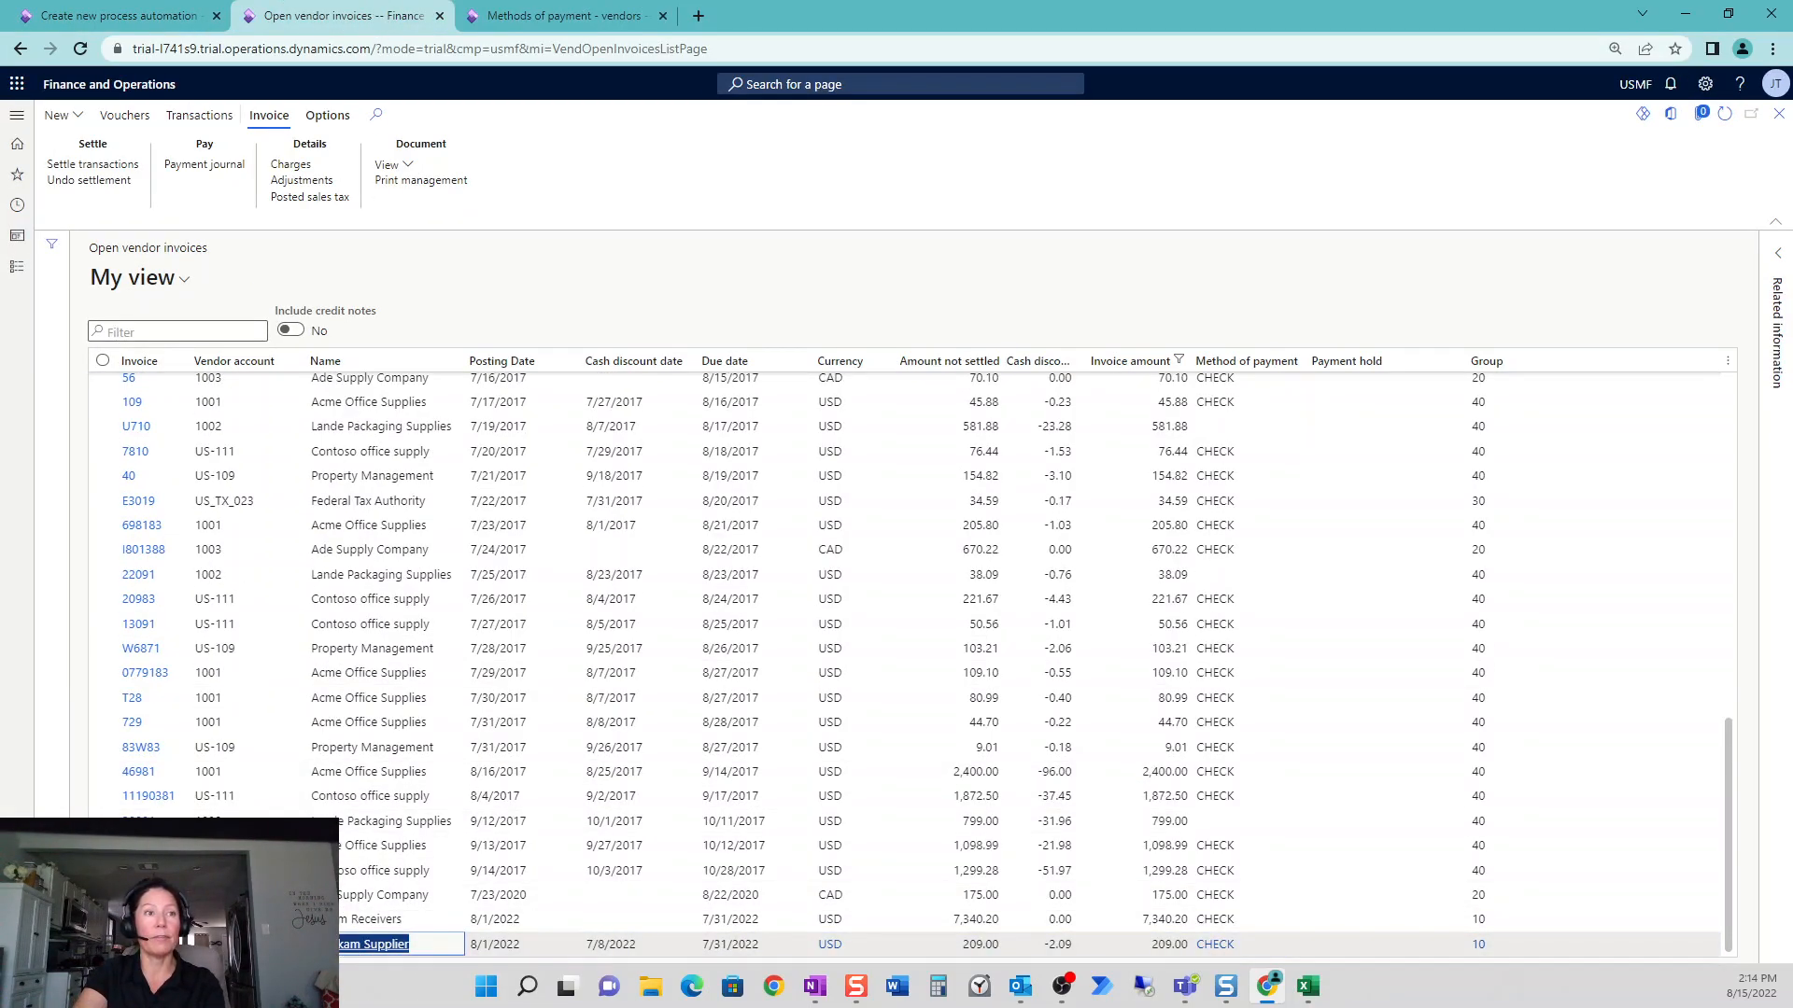
left_click(94, 16)
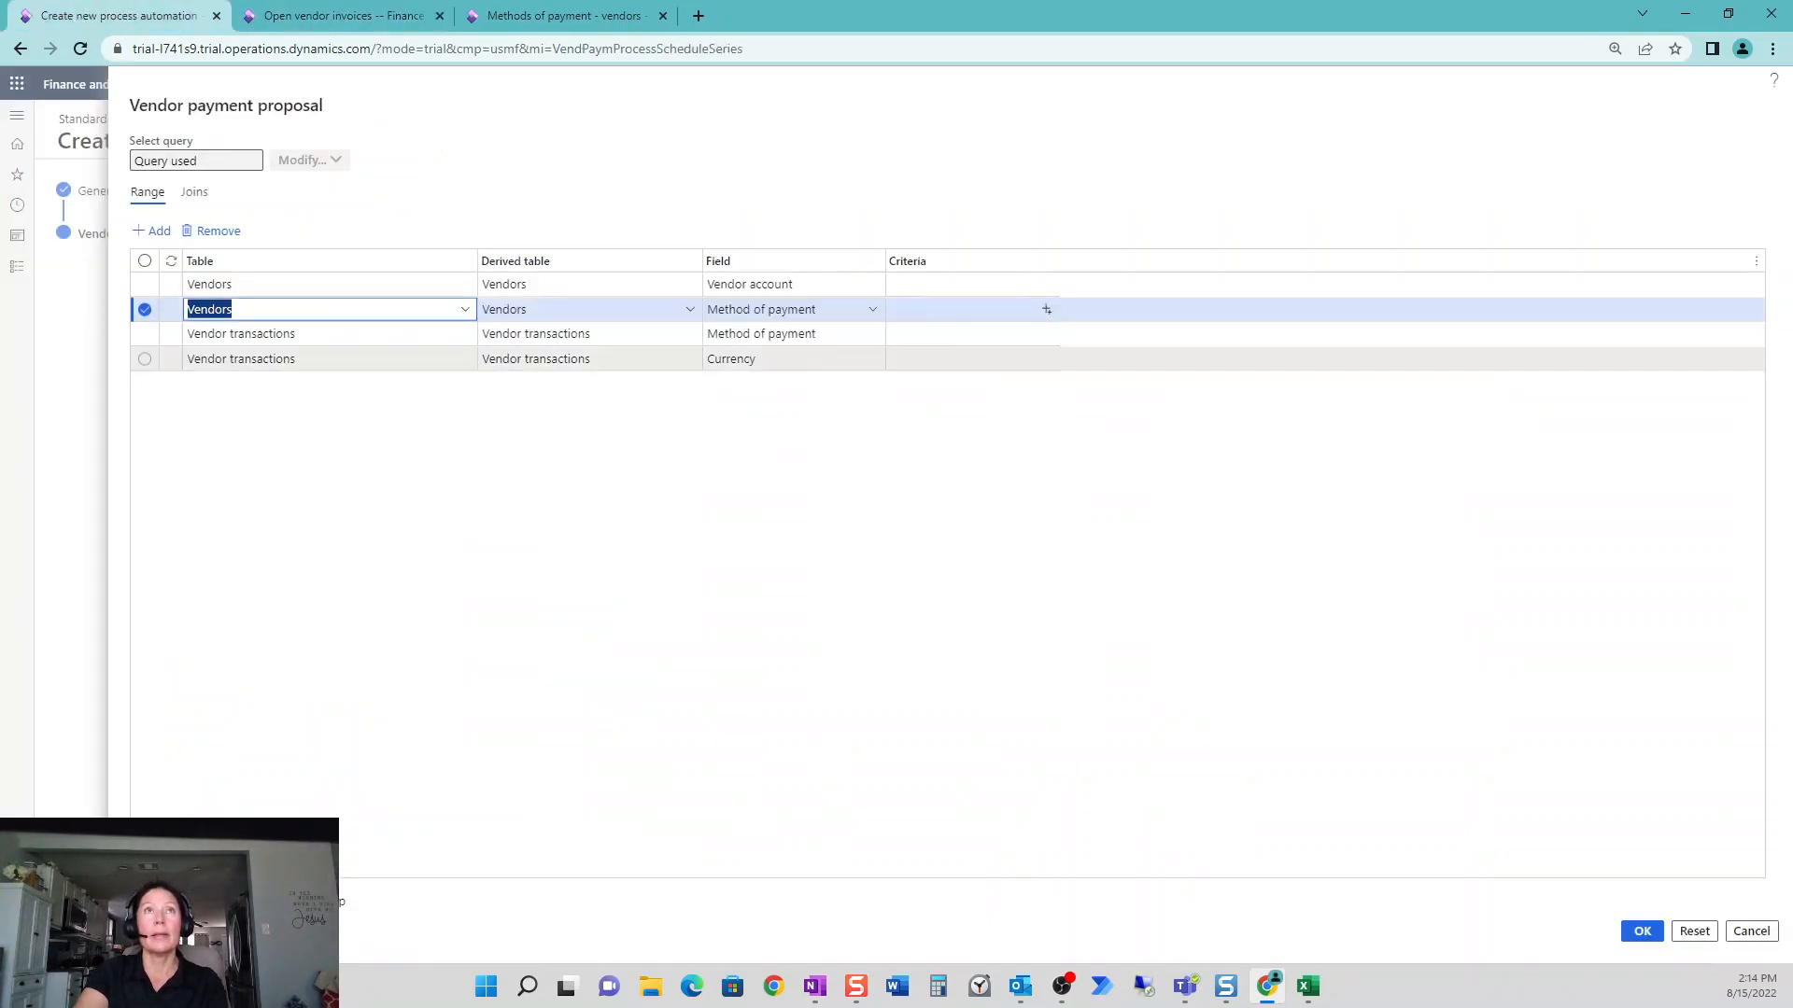
- Set the criteria of the Vendors Method of payment row to CHECK
left_click(962, 309)
type("CHECK")
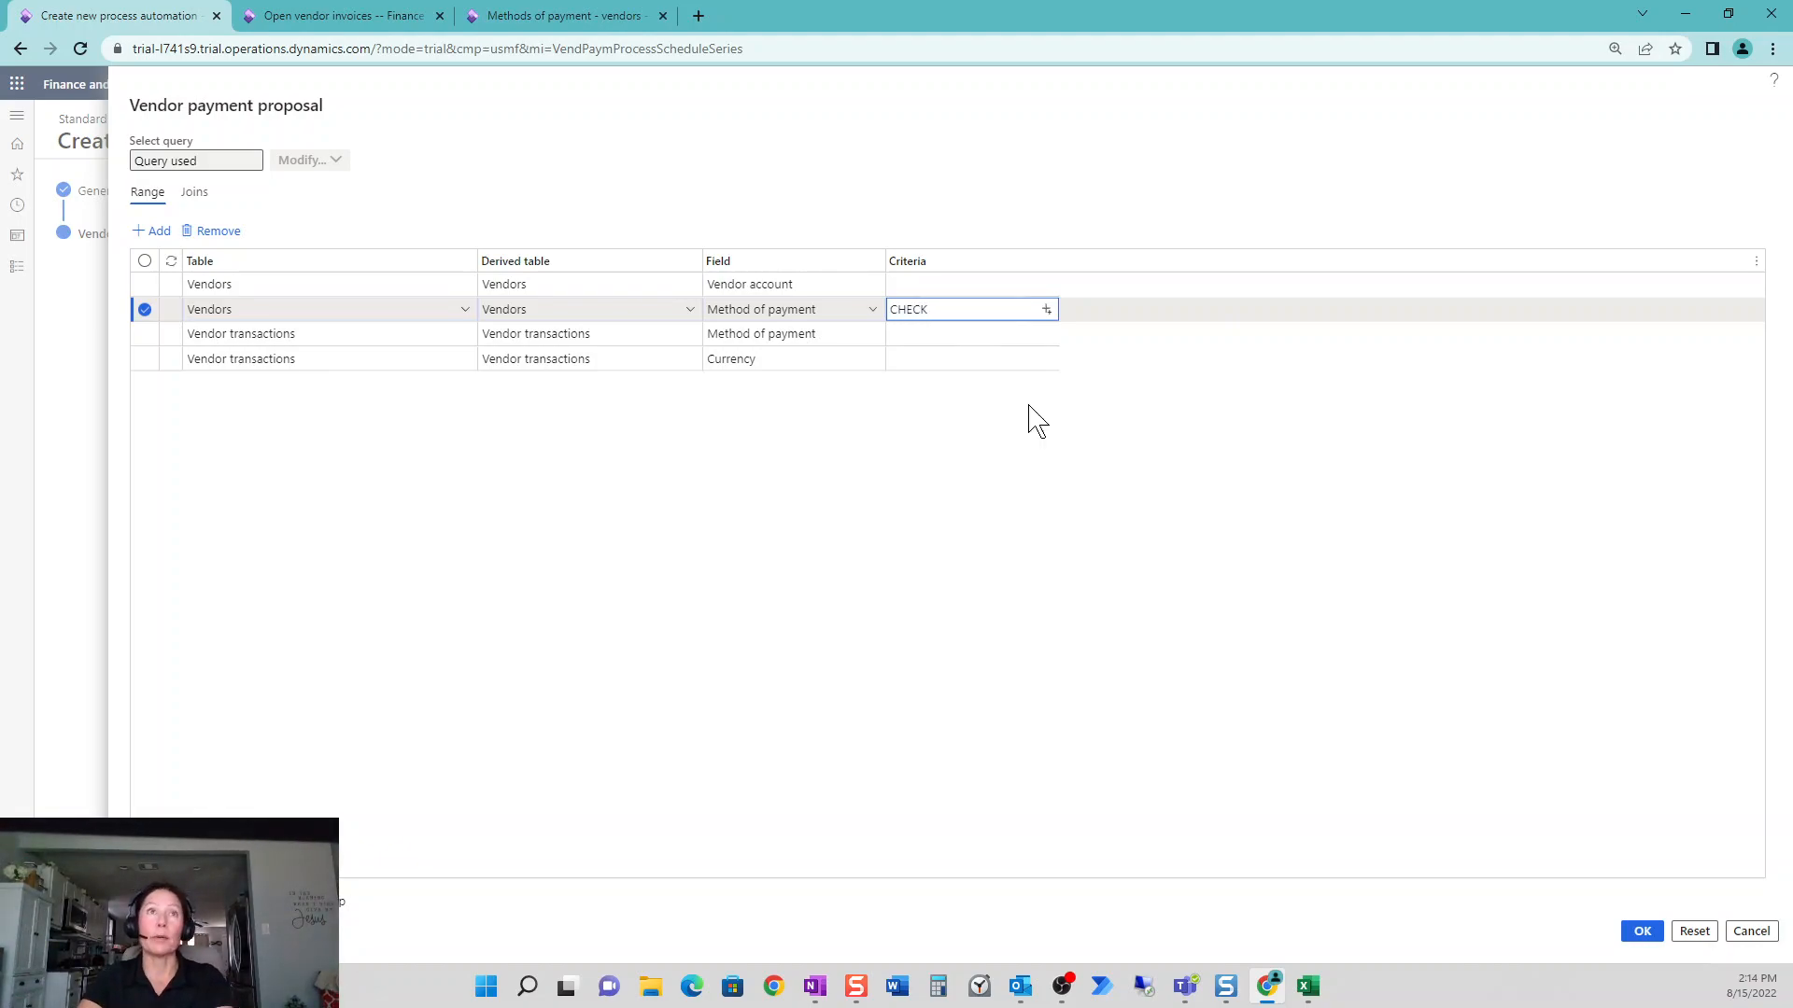
left_click(795, 405)
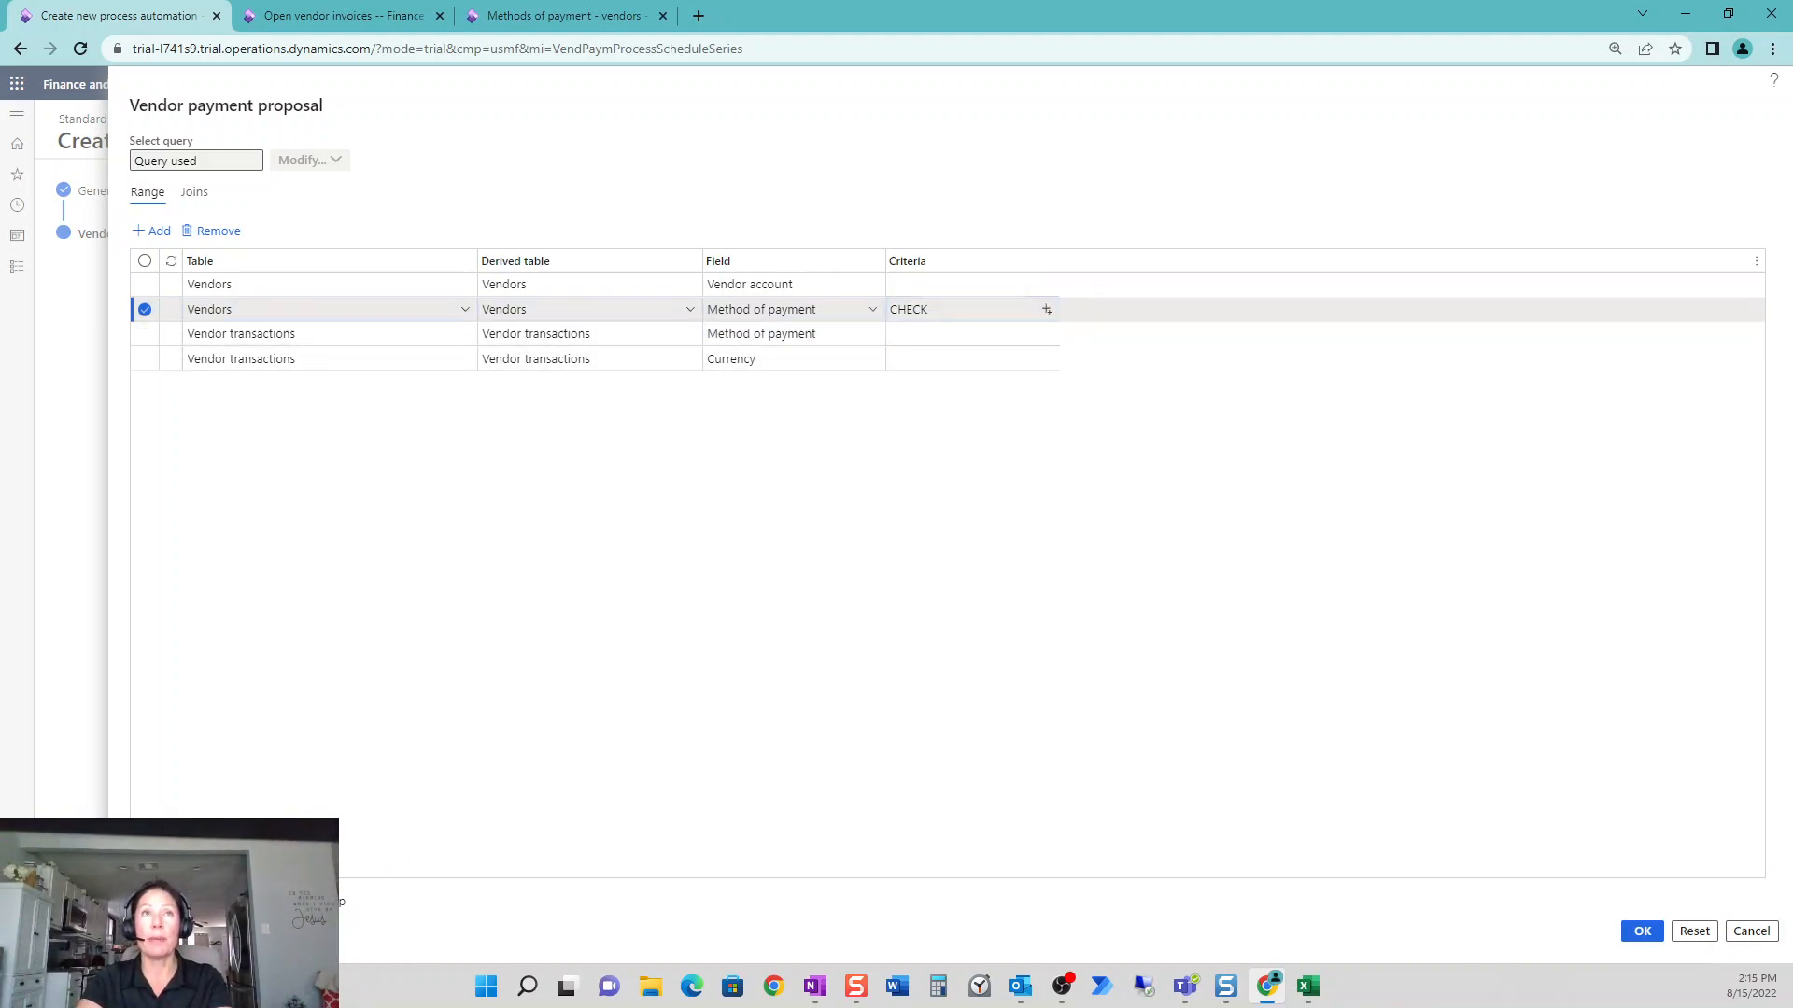
- Examine the currencies available as criteria for the Vendor transactions Currency row, leaving the criteria empty
left_click(971, 358)
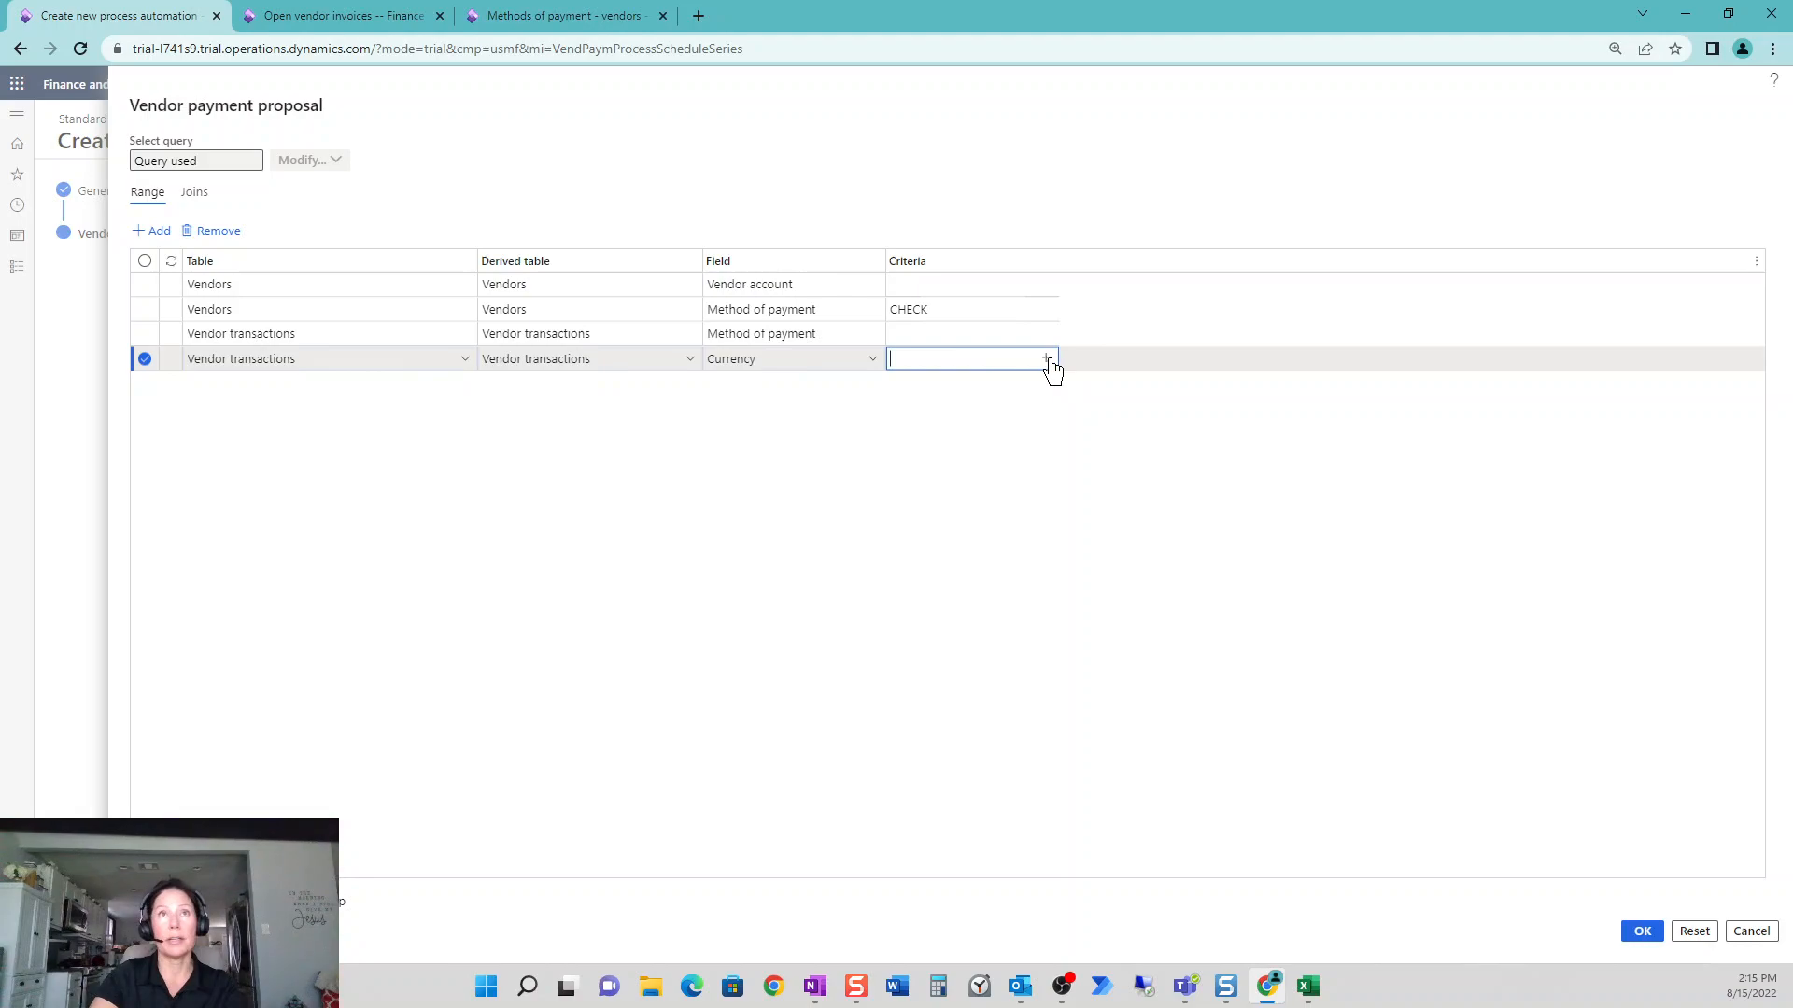
left_click(1047, 360)
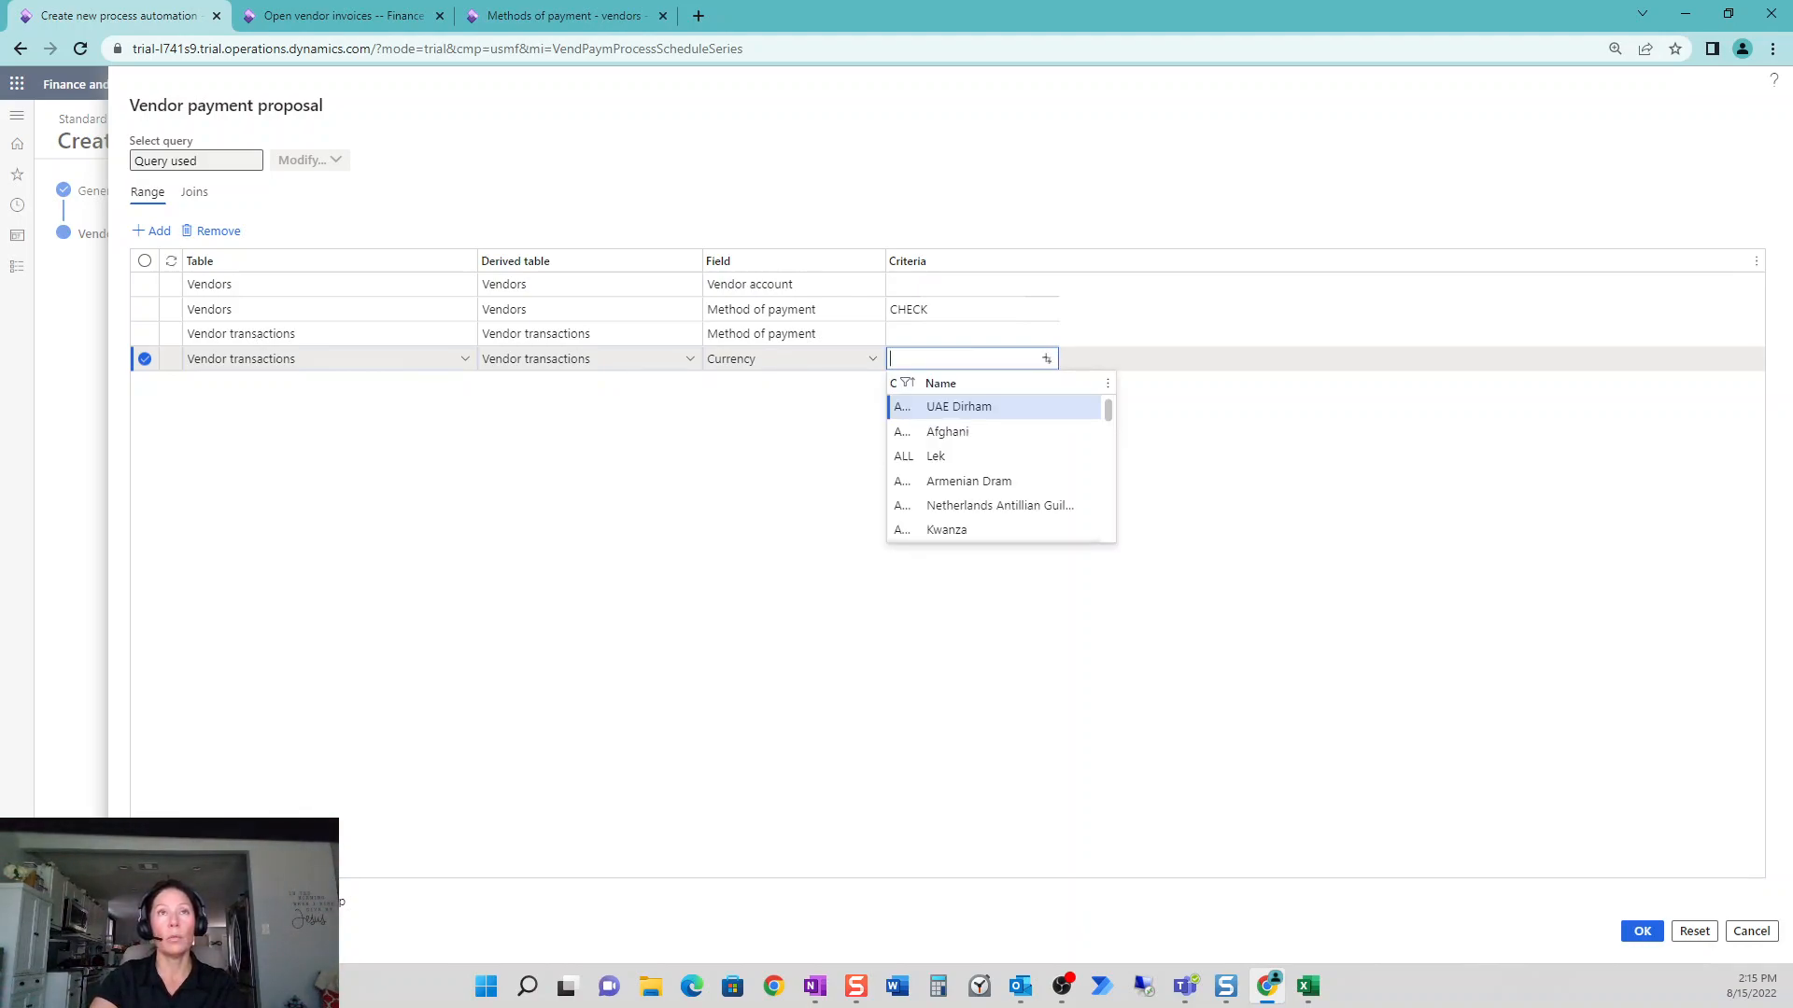
key("Escape")
left_click(980, 434)
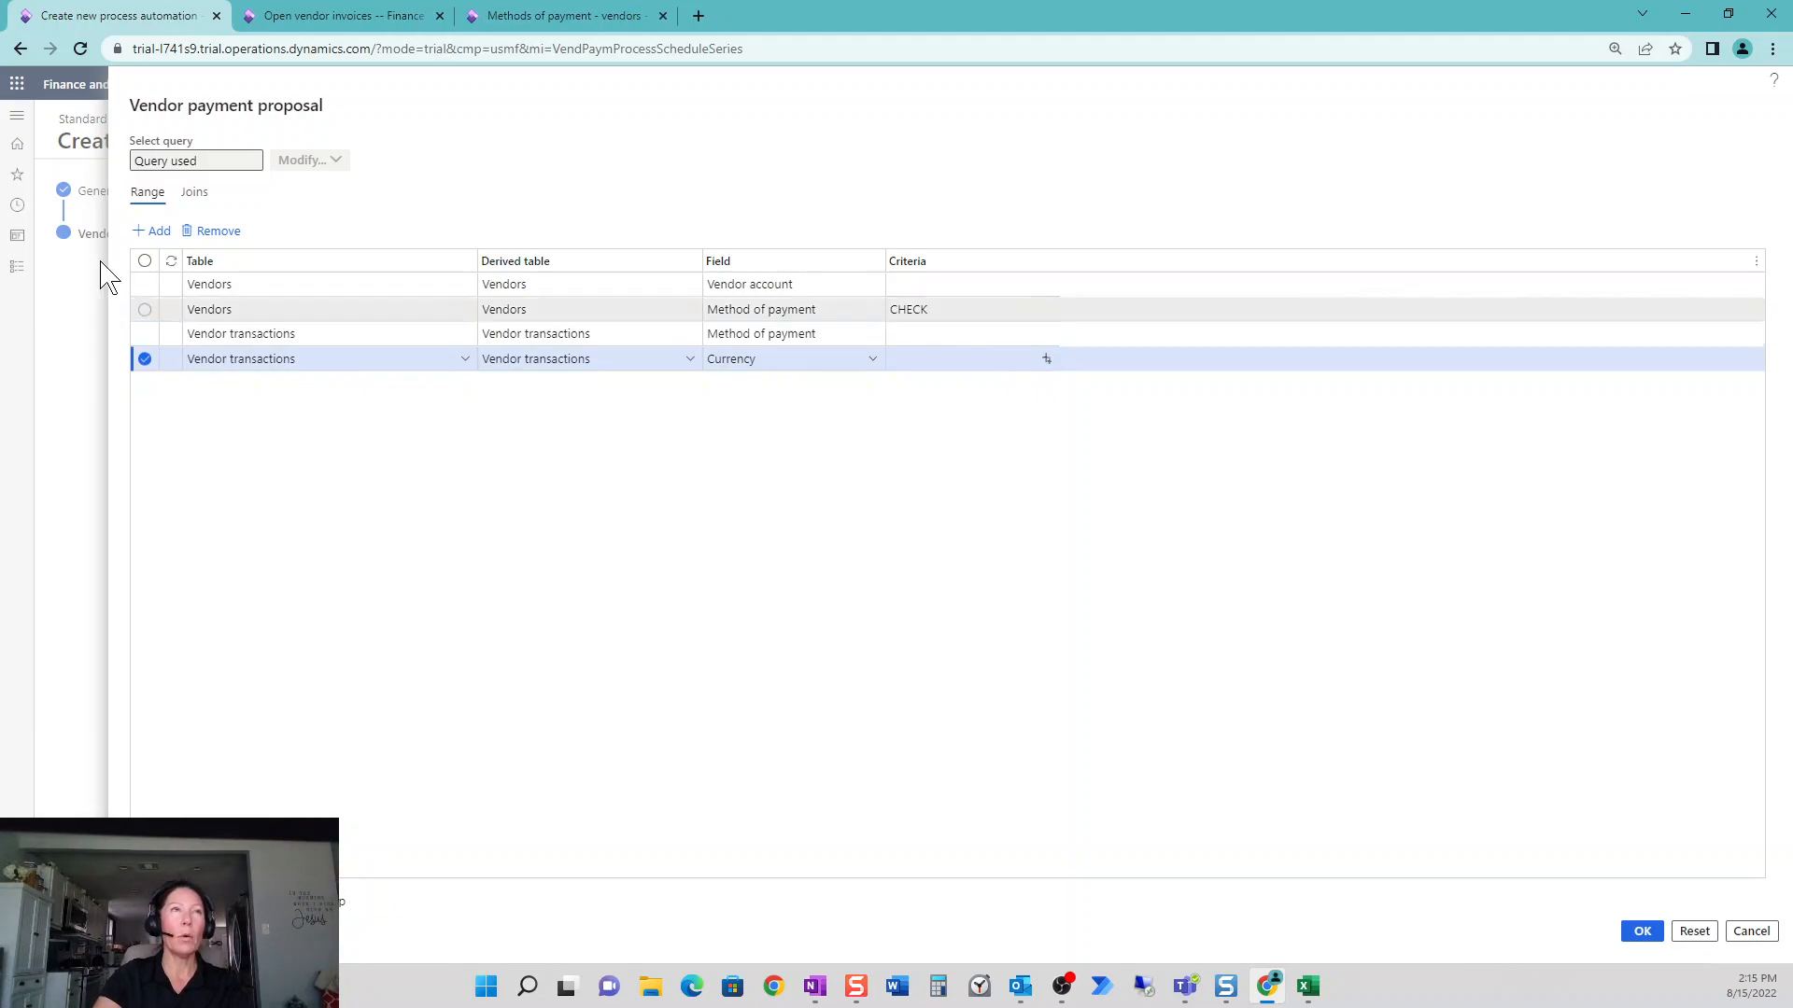
- Add another Vendors range row, choose Account type as its field, and view the available criteria
left_click(151, 231)
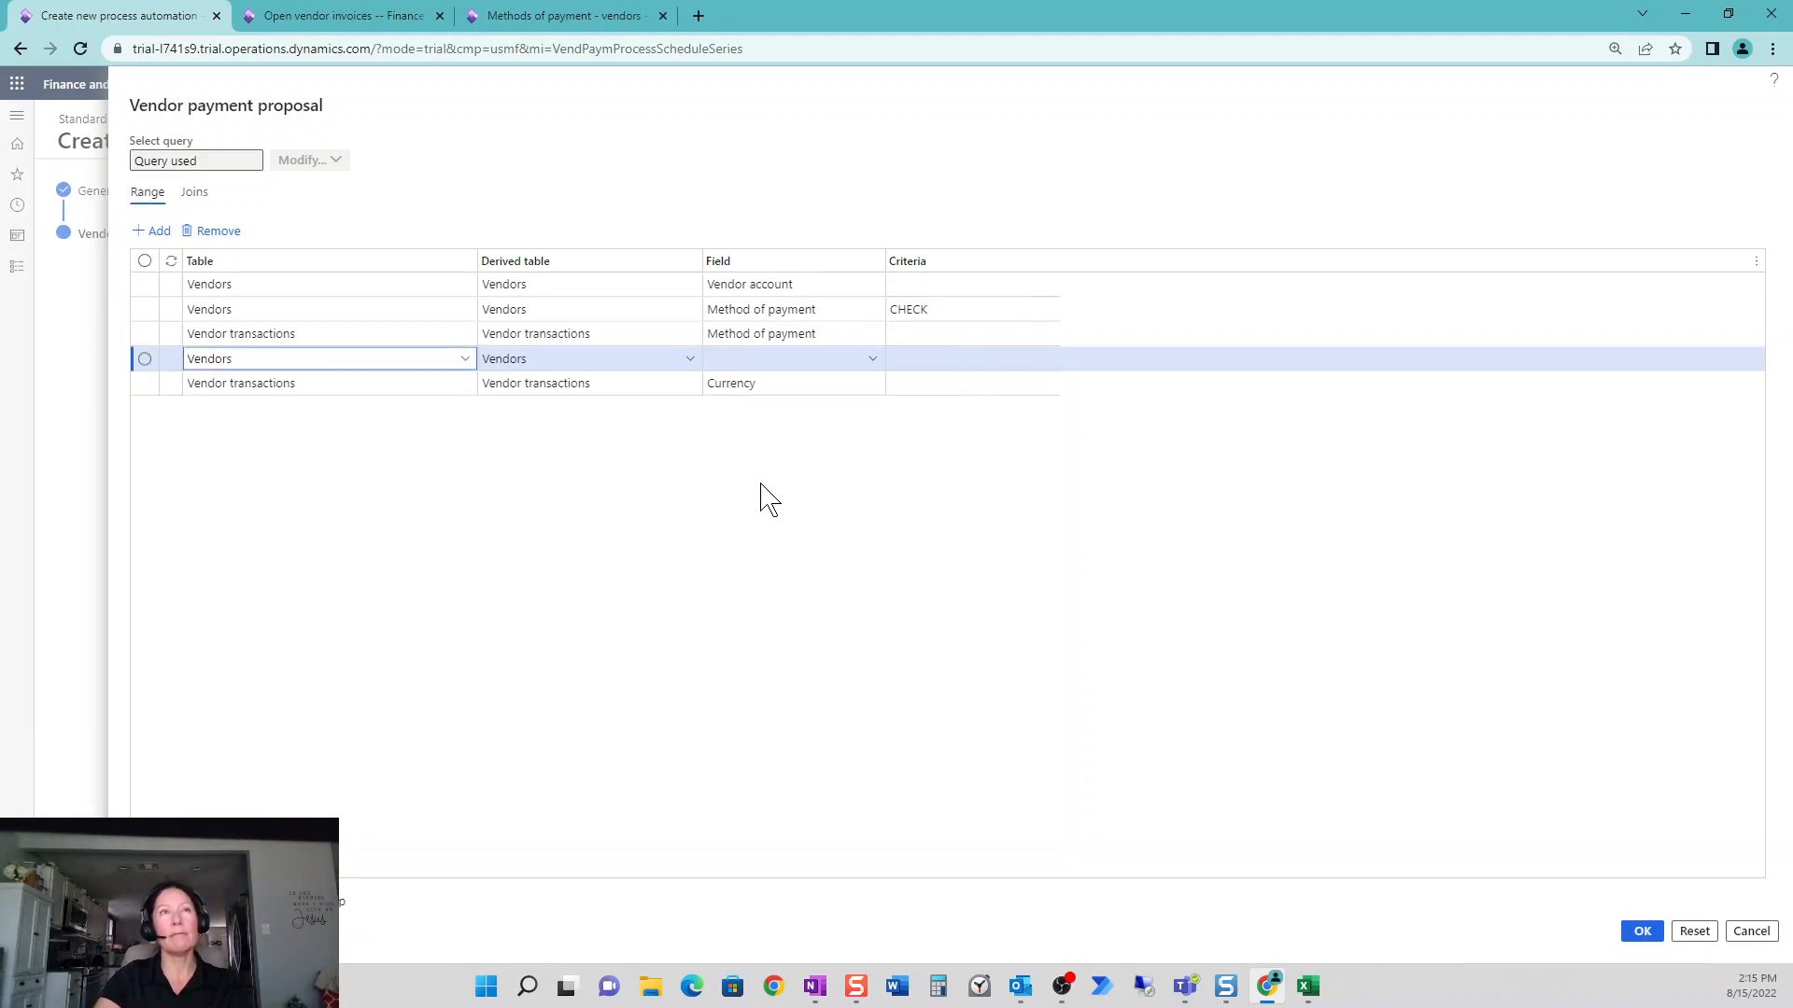
left_click(873, 369)
left_click(873, 363)
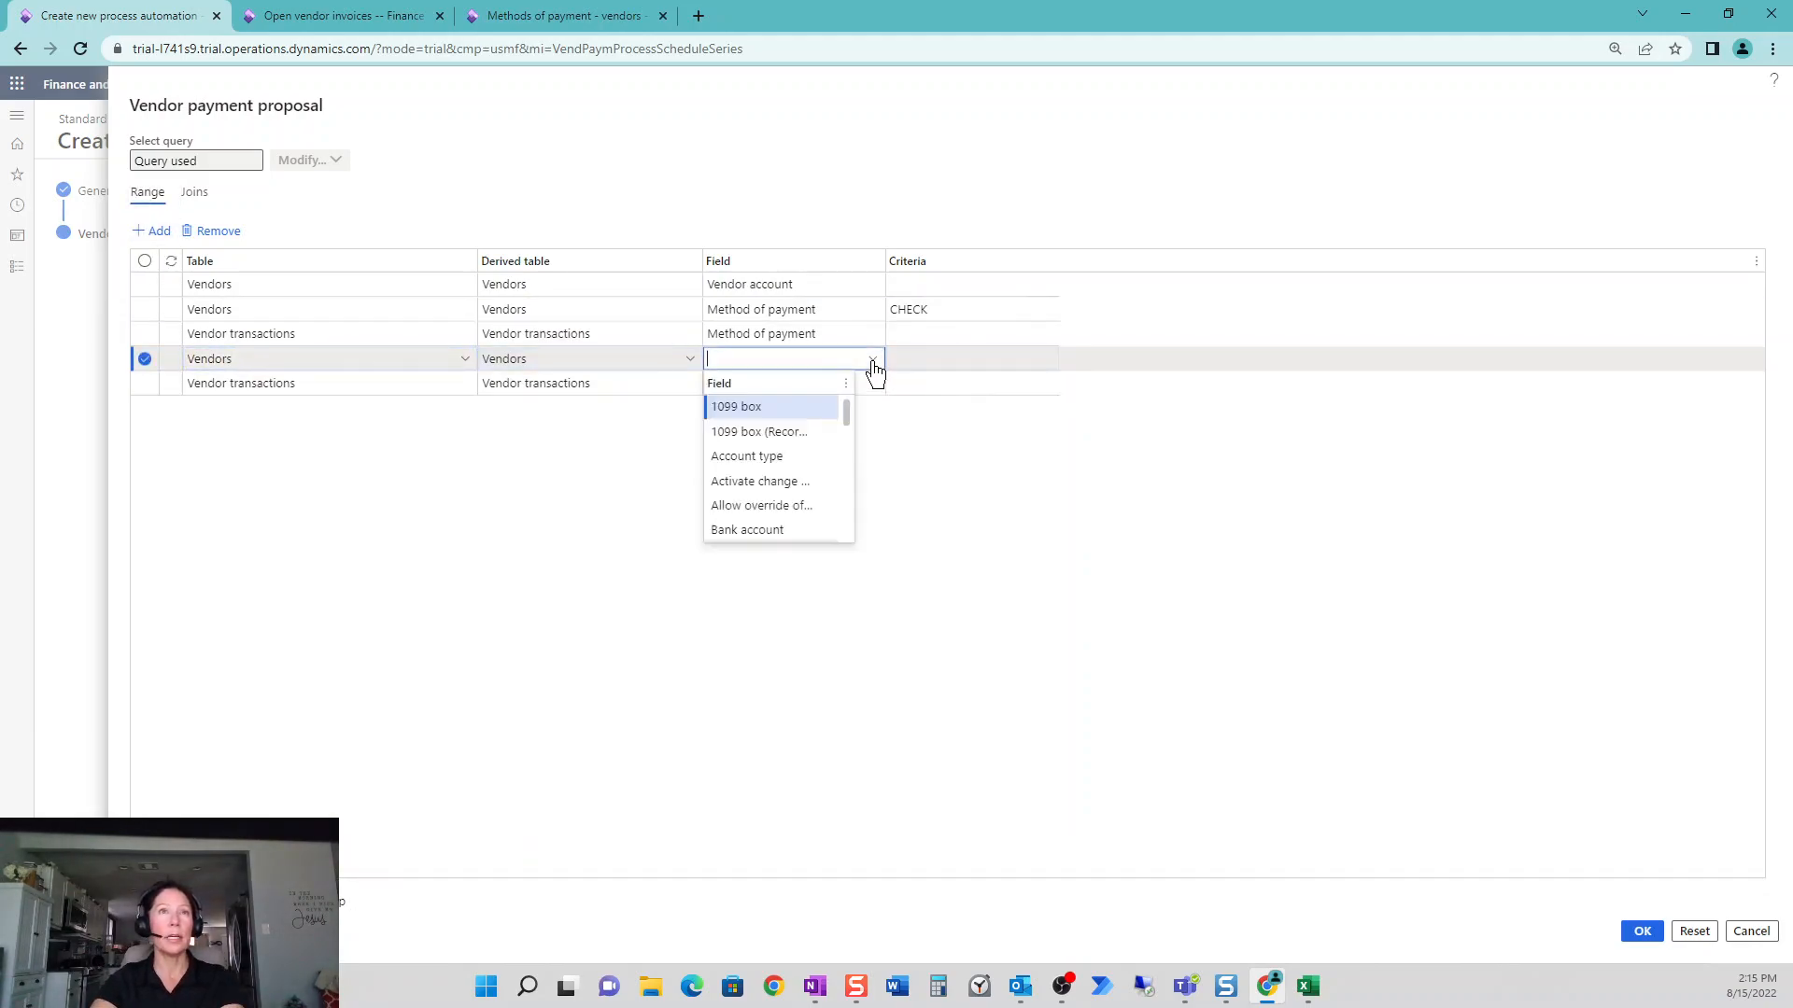
left_click(820, 457)
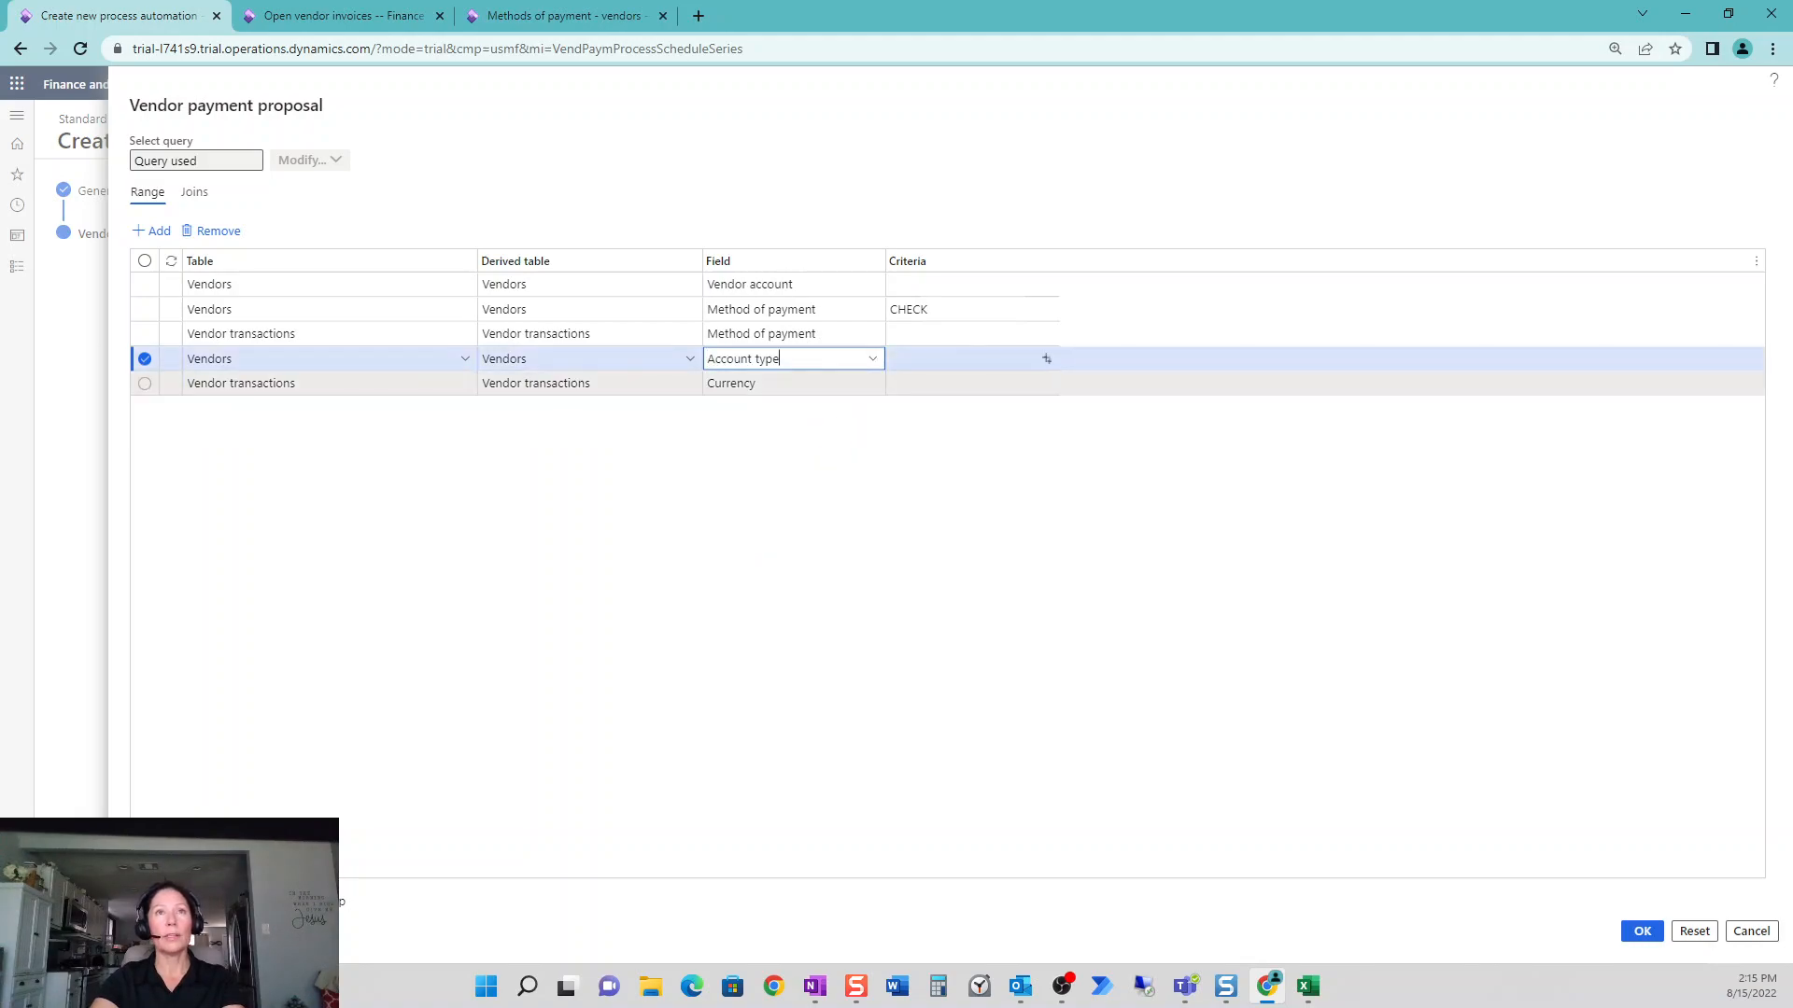
left_click(1046, 363)
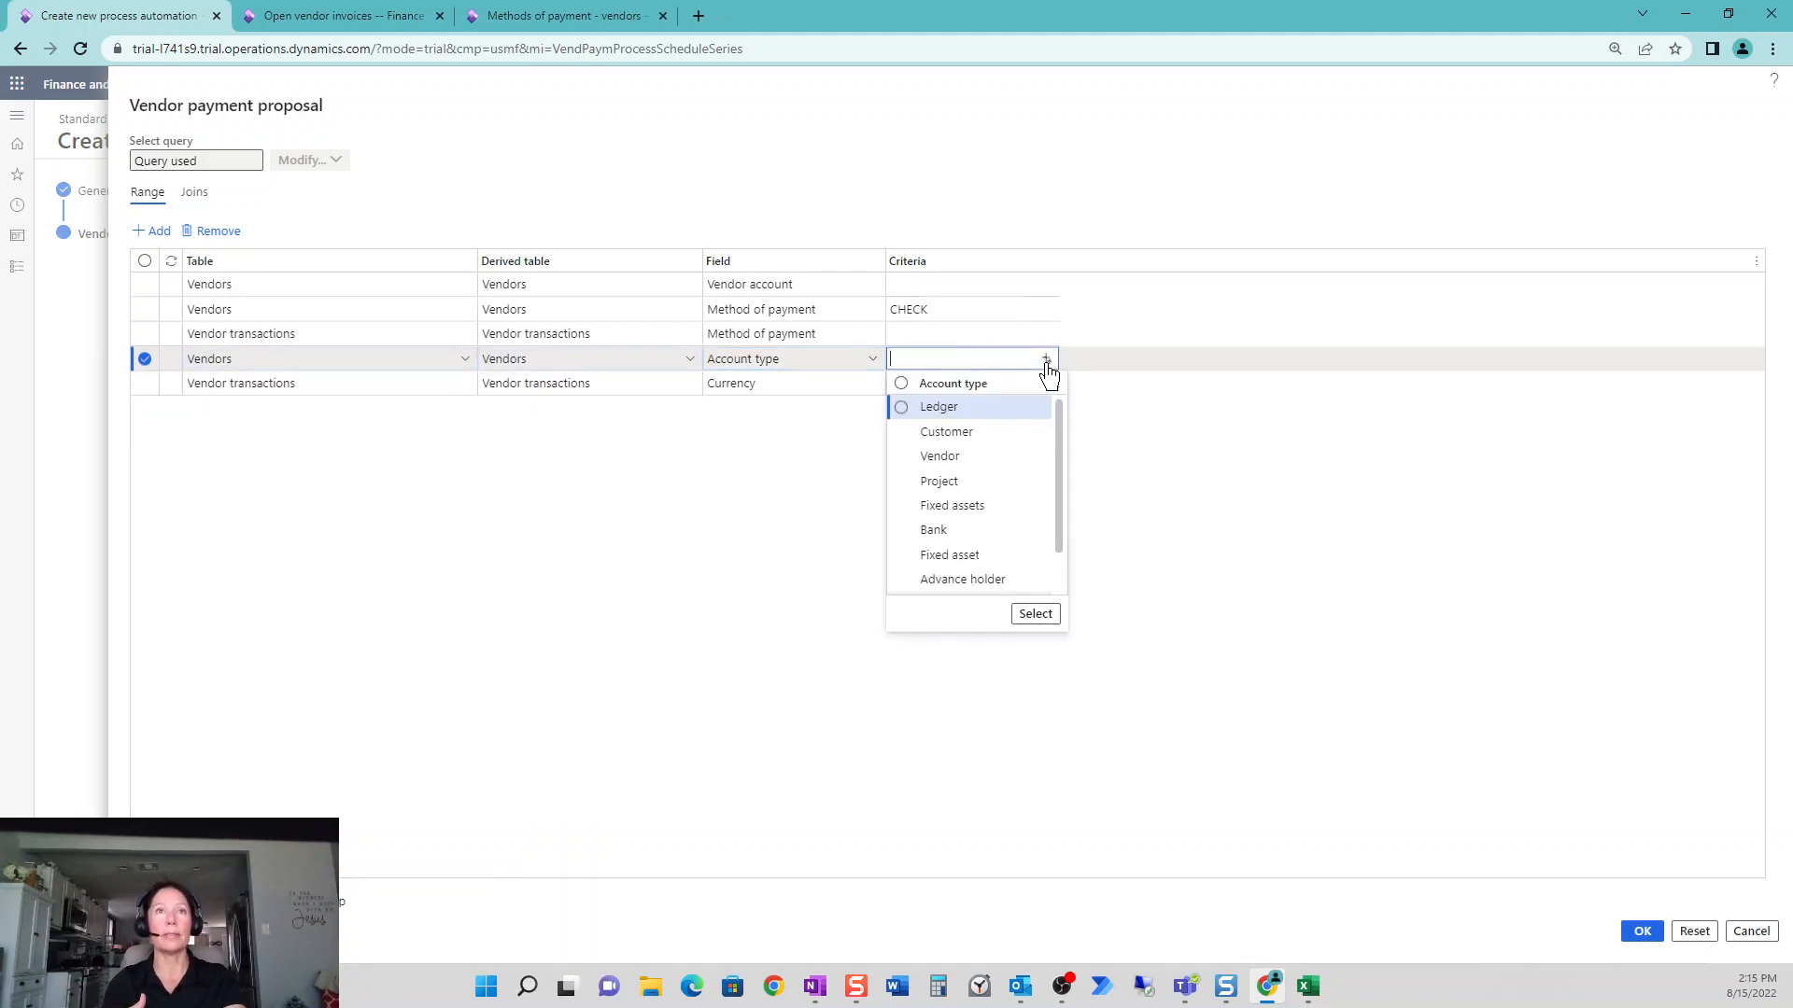
- Try Vendor type as the field of the new Vendors row and view its criteria options
left_click(873, 366)
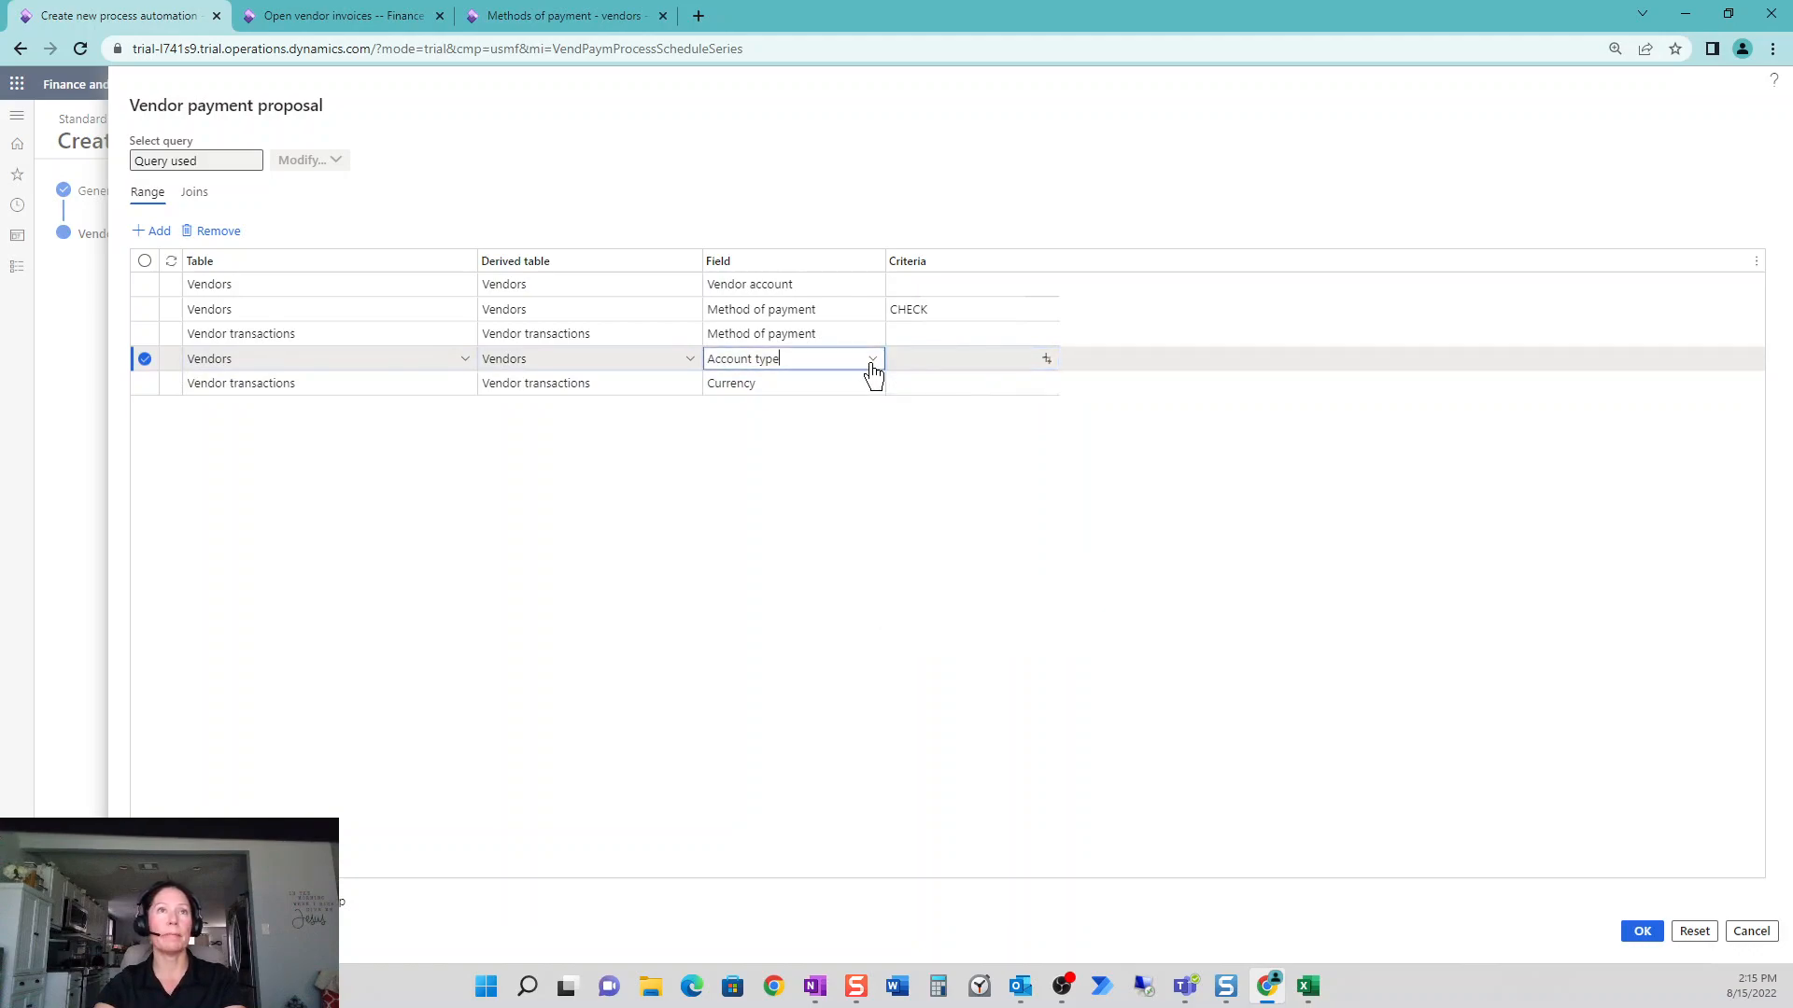
left_click(873, 364)
left_click_drag(845, 423, 839, 528)
scroll(794, 467, "up", 1)
scroll(779, 467, "down", 2)
left_click(761, 521)
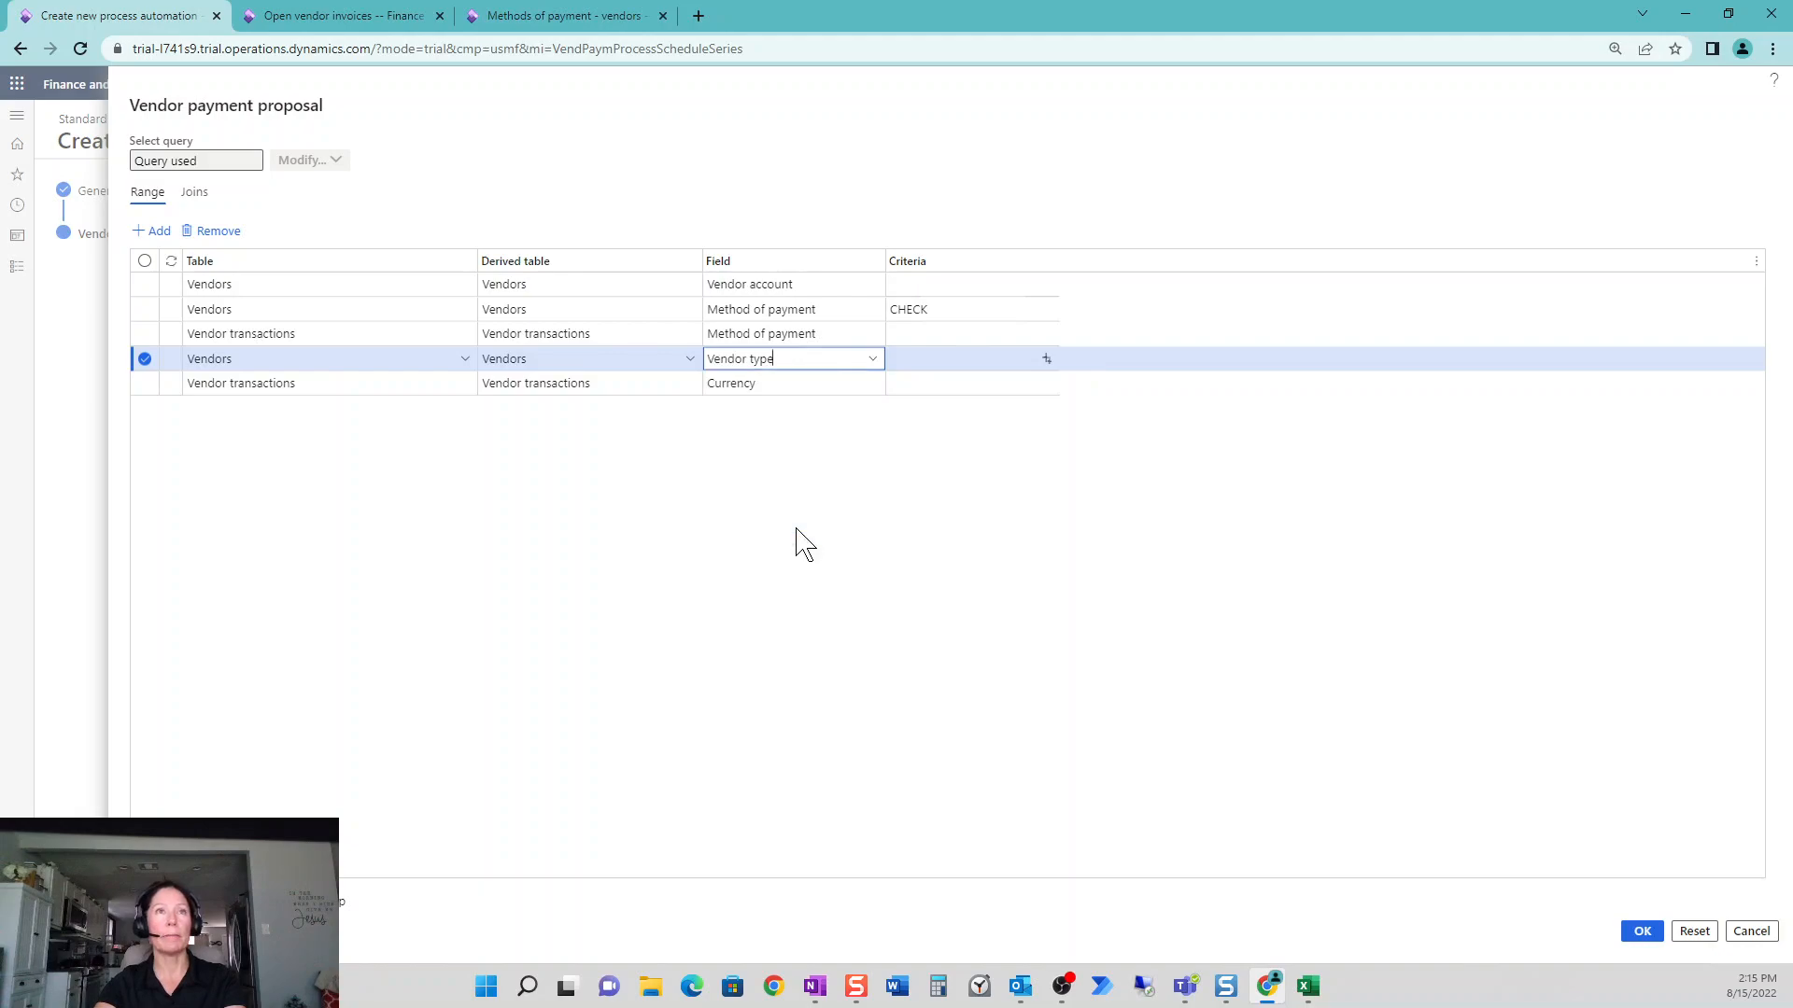
left_click(1047, 362)
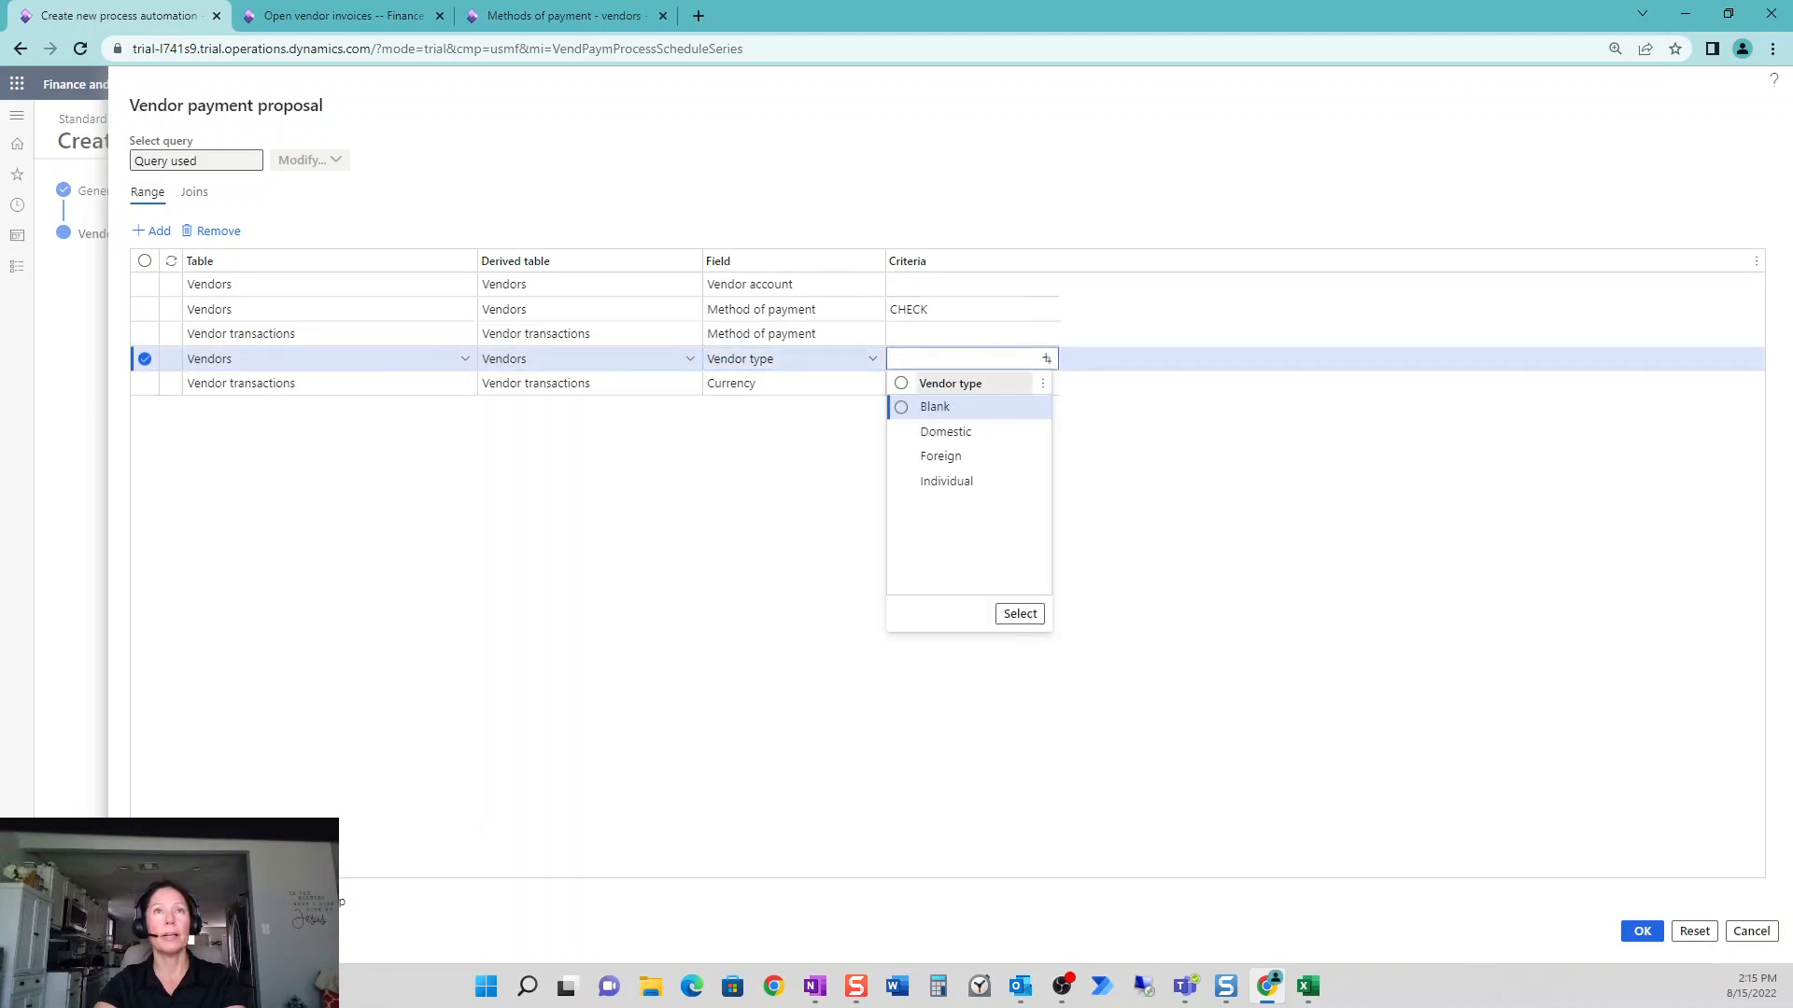
left_click(1156, 514)
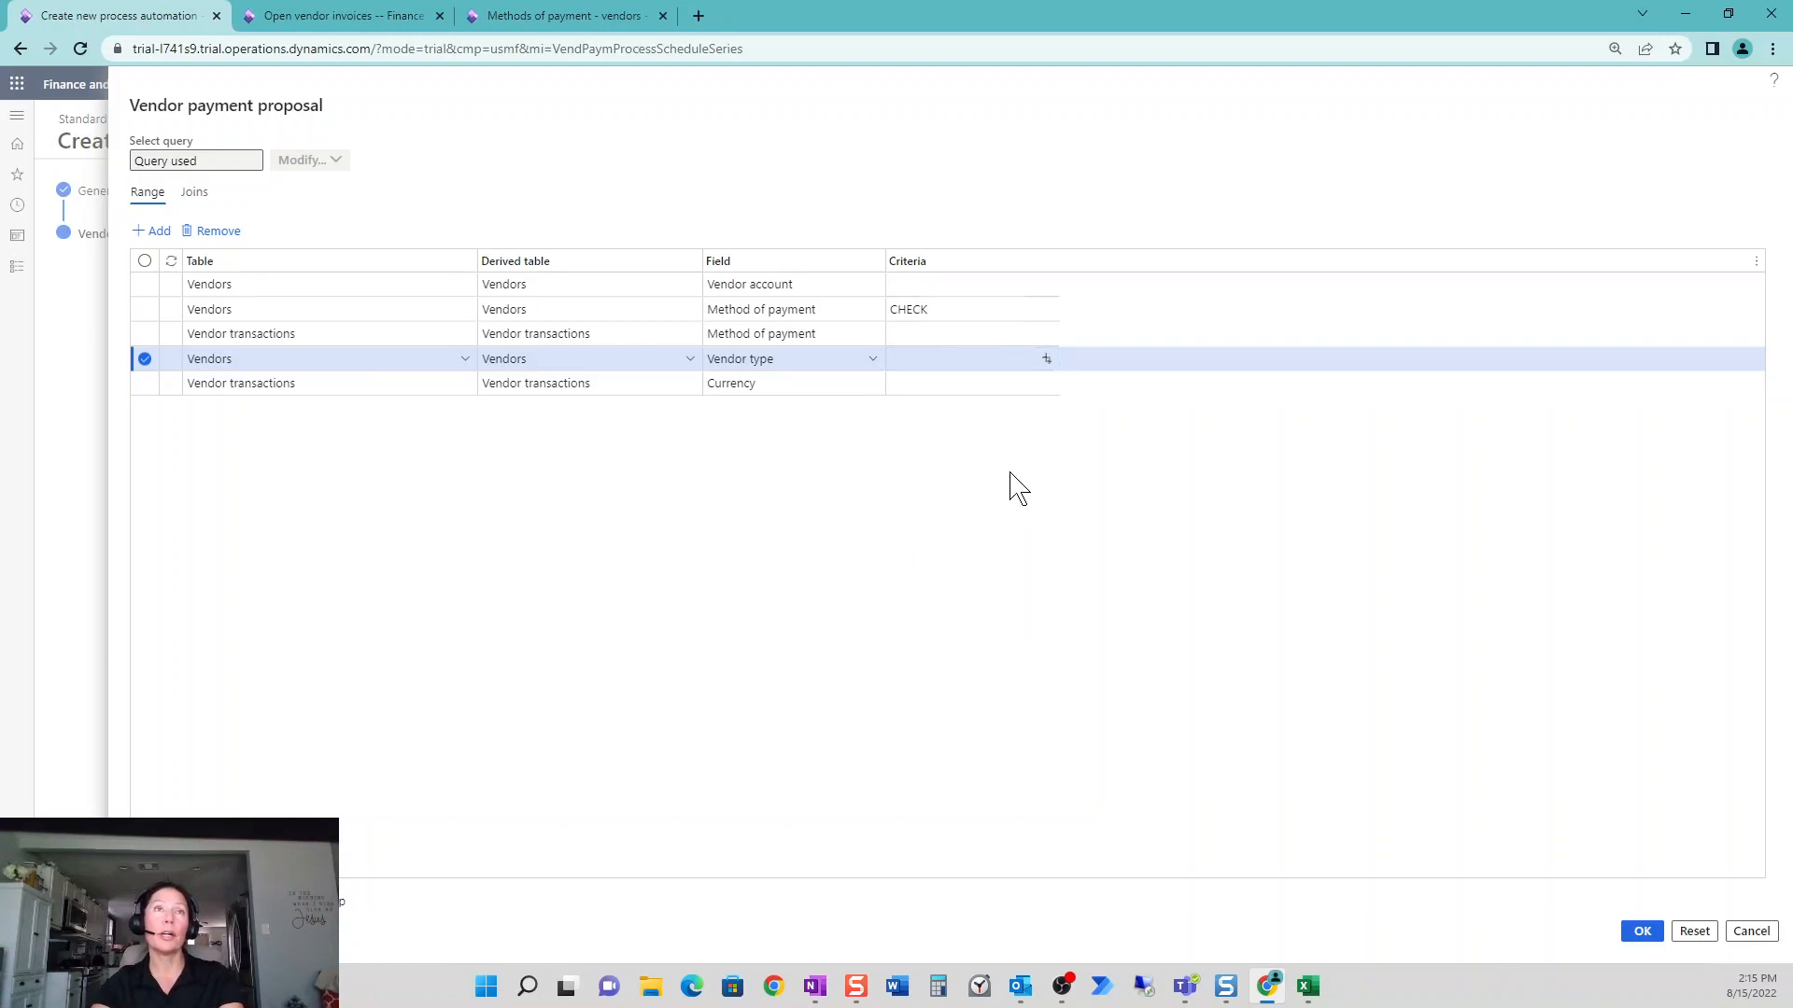
- Set the new Vendors row's field to Group and its criteria to 40 (Other vendors)
left_click(872, 360)
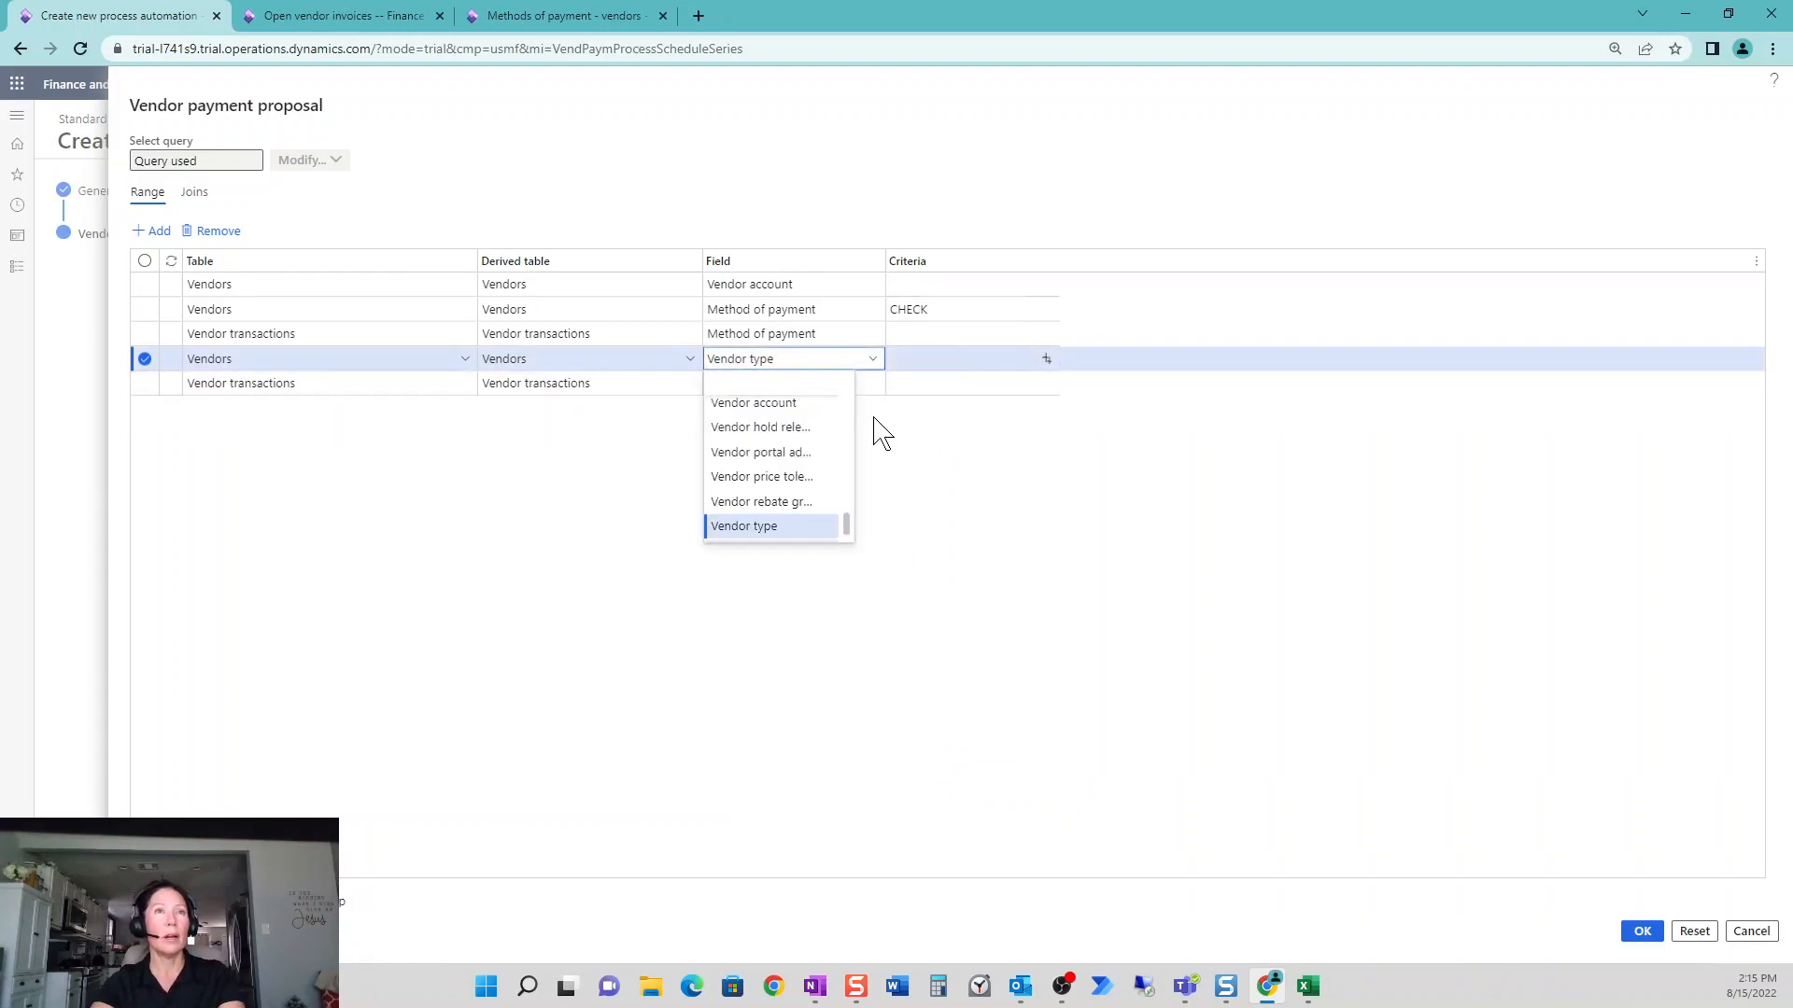
left_click_drag(848, 526, 851, 453)
scroll(845, 441, "down", 6)
scroll(845, 458, "up", 6)
scroll(845, 458, "down", 4)
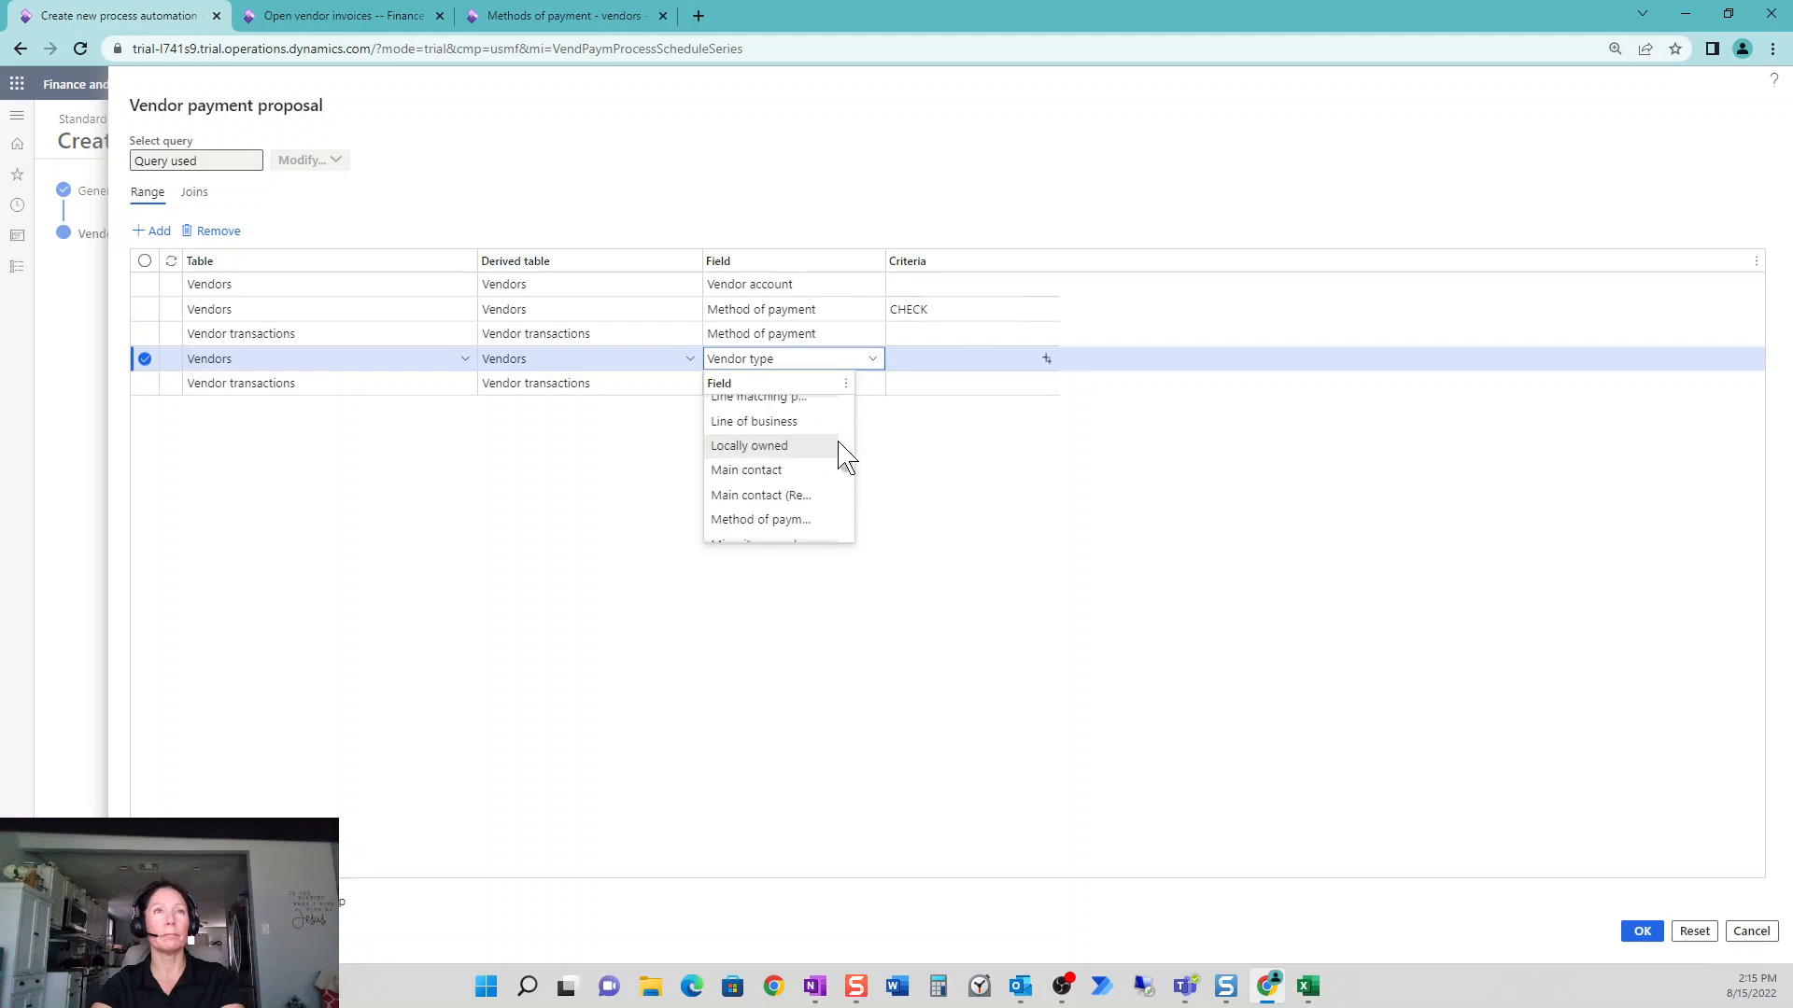
scroll(838, 448, "up", 3)
left_click(822, 478)
left_click(1048, 361)
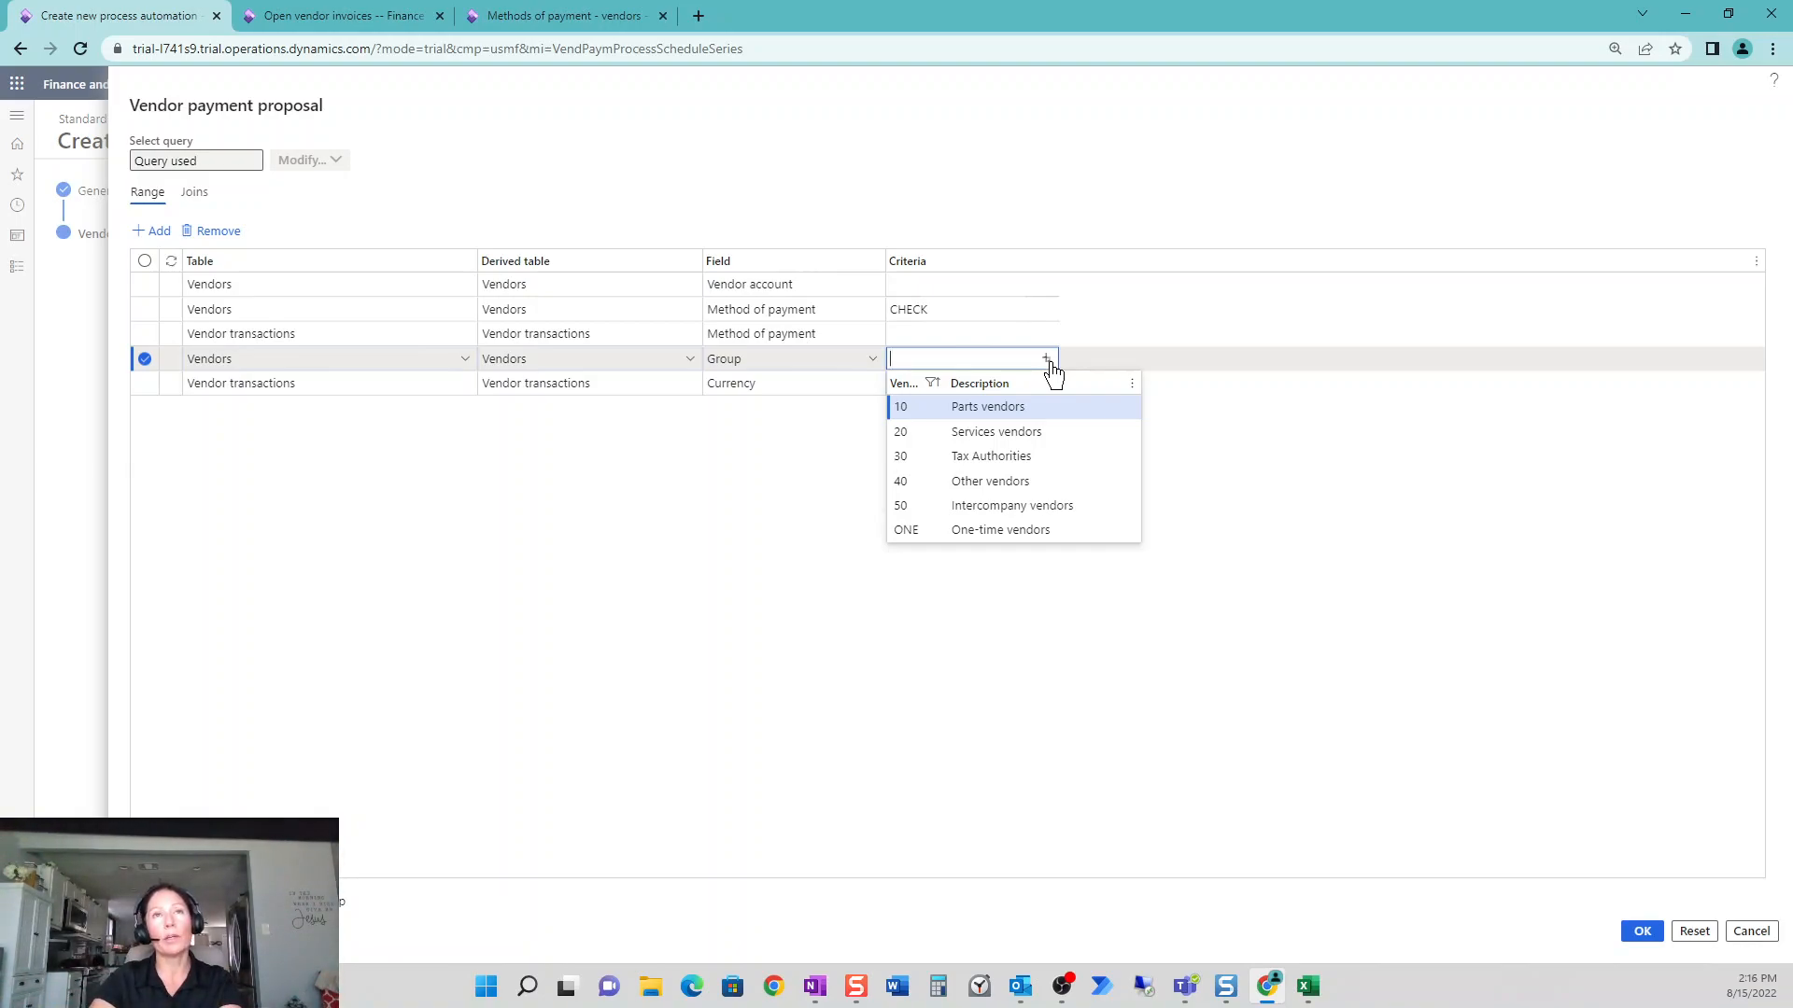
left_click(1057, 481)
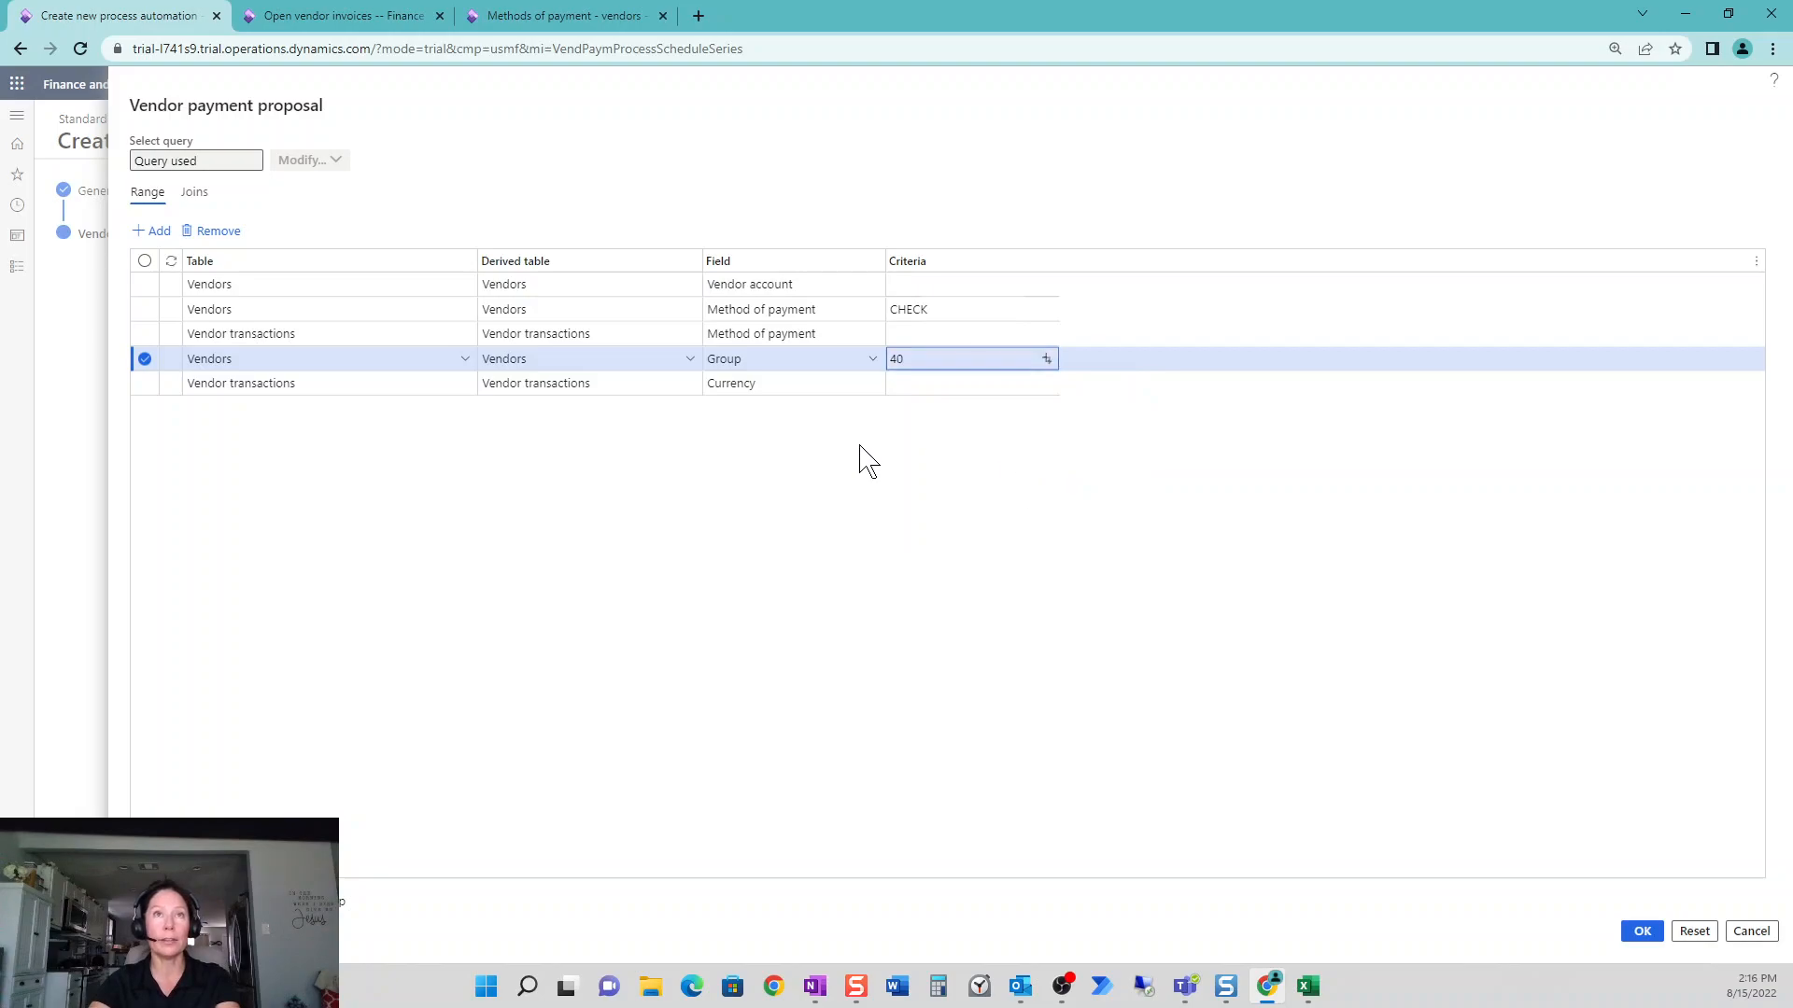
key("Up")
key("Up")
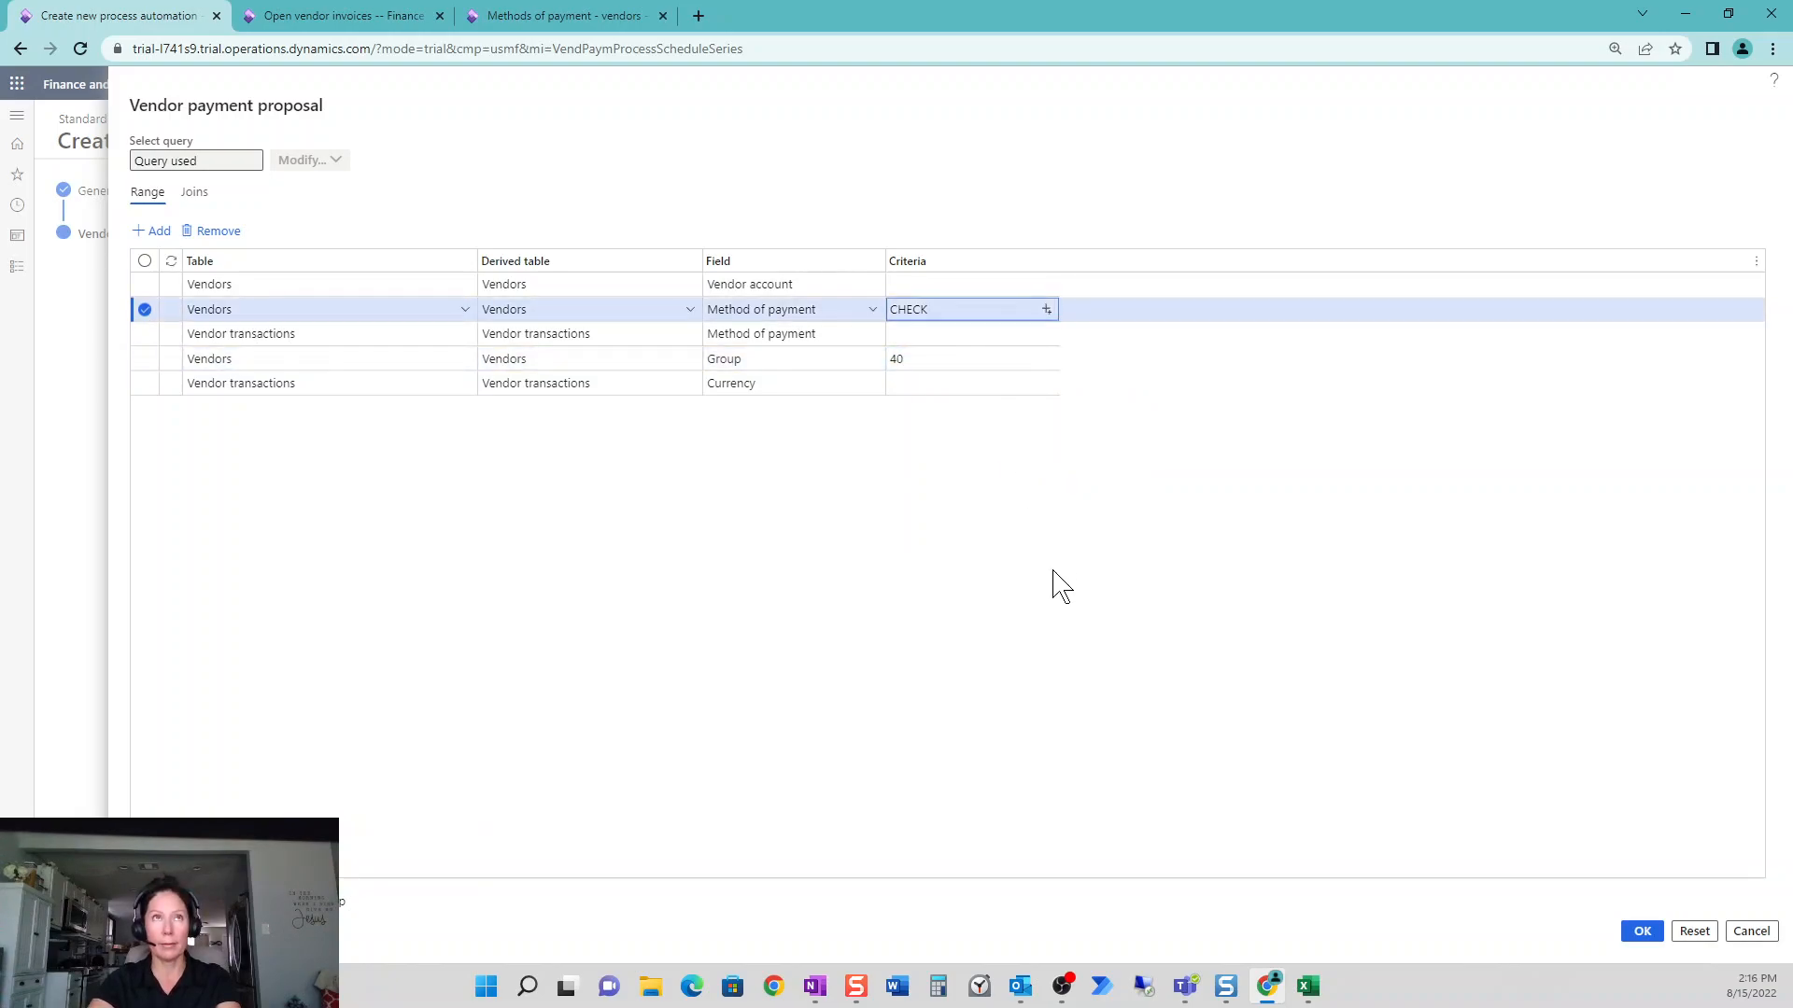
- Filter the open vendor invoices list so only invoices of vendor group 40 are listed
left_click(331, 15)
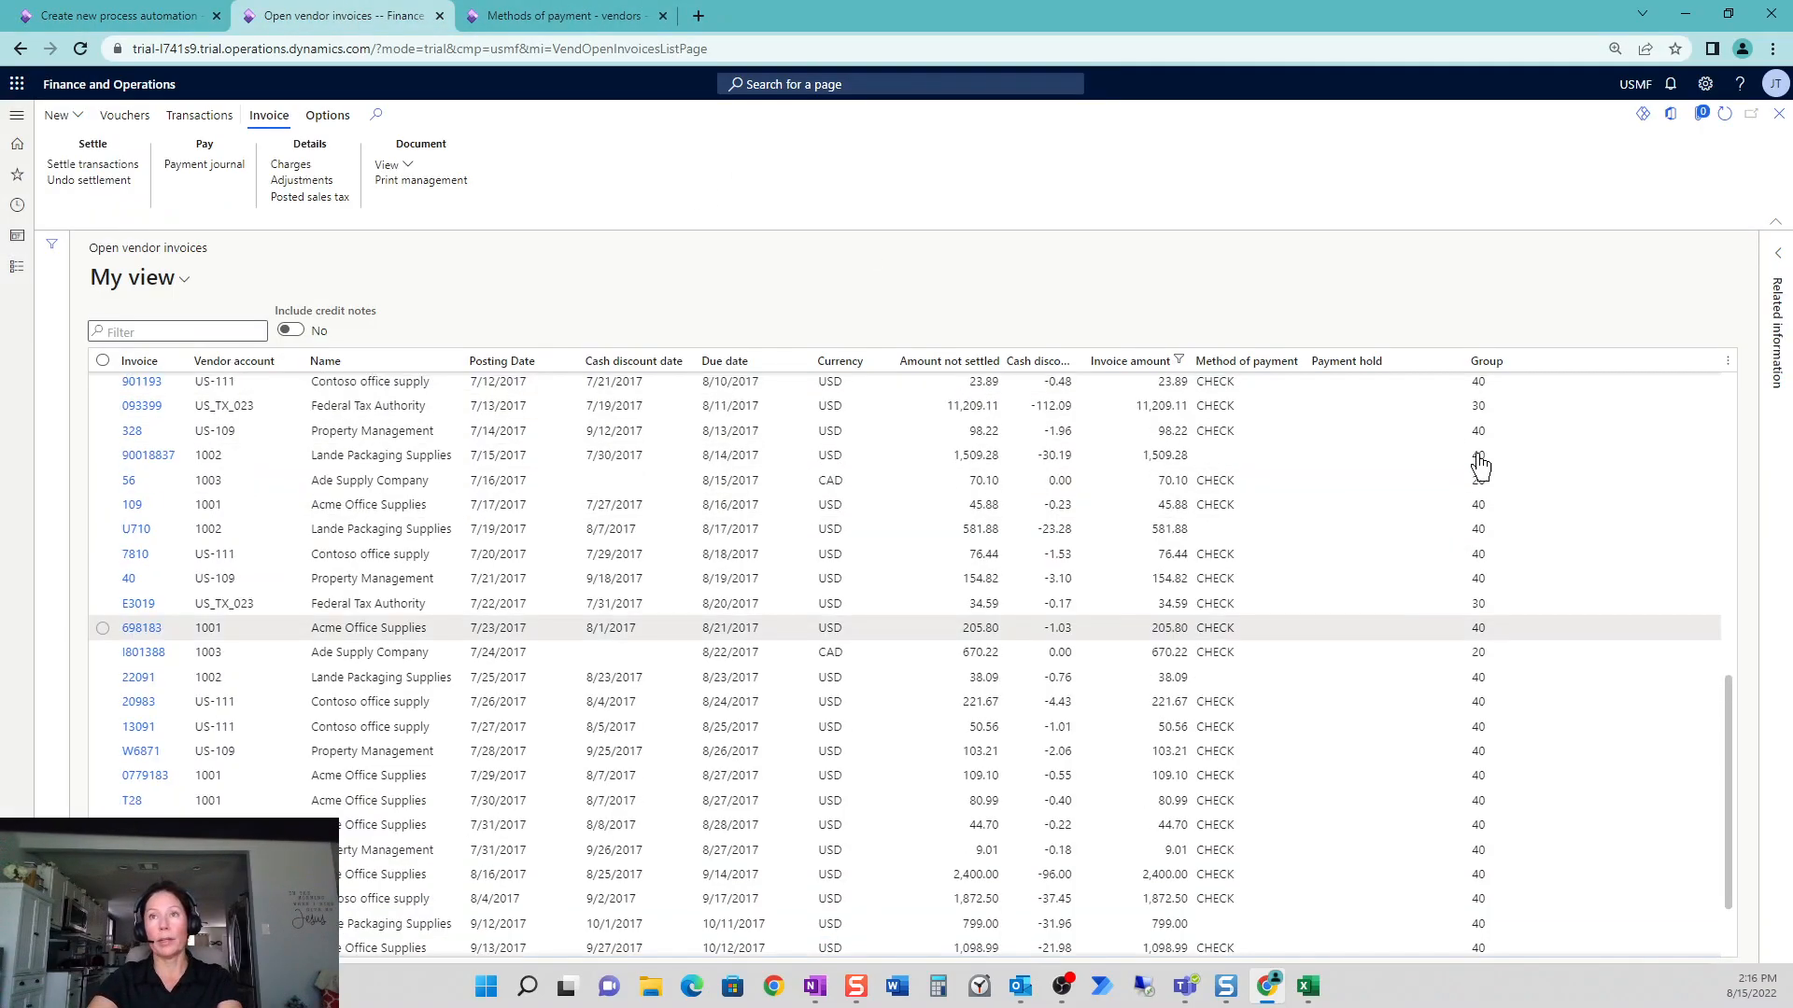
scroll(1470, 492, "up", 1)
left_click(1520, 368)
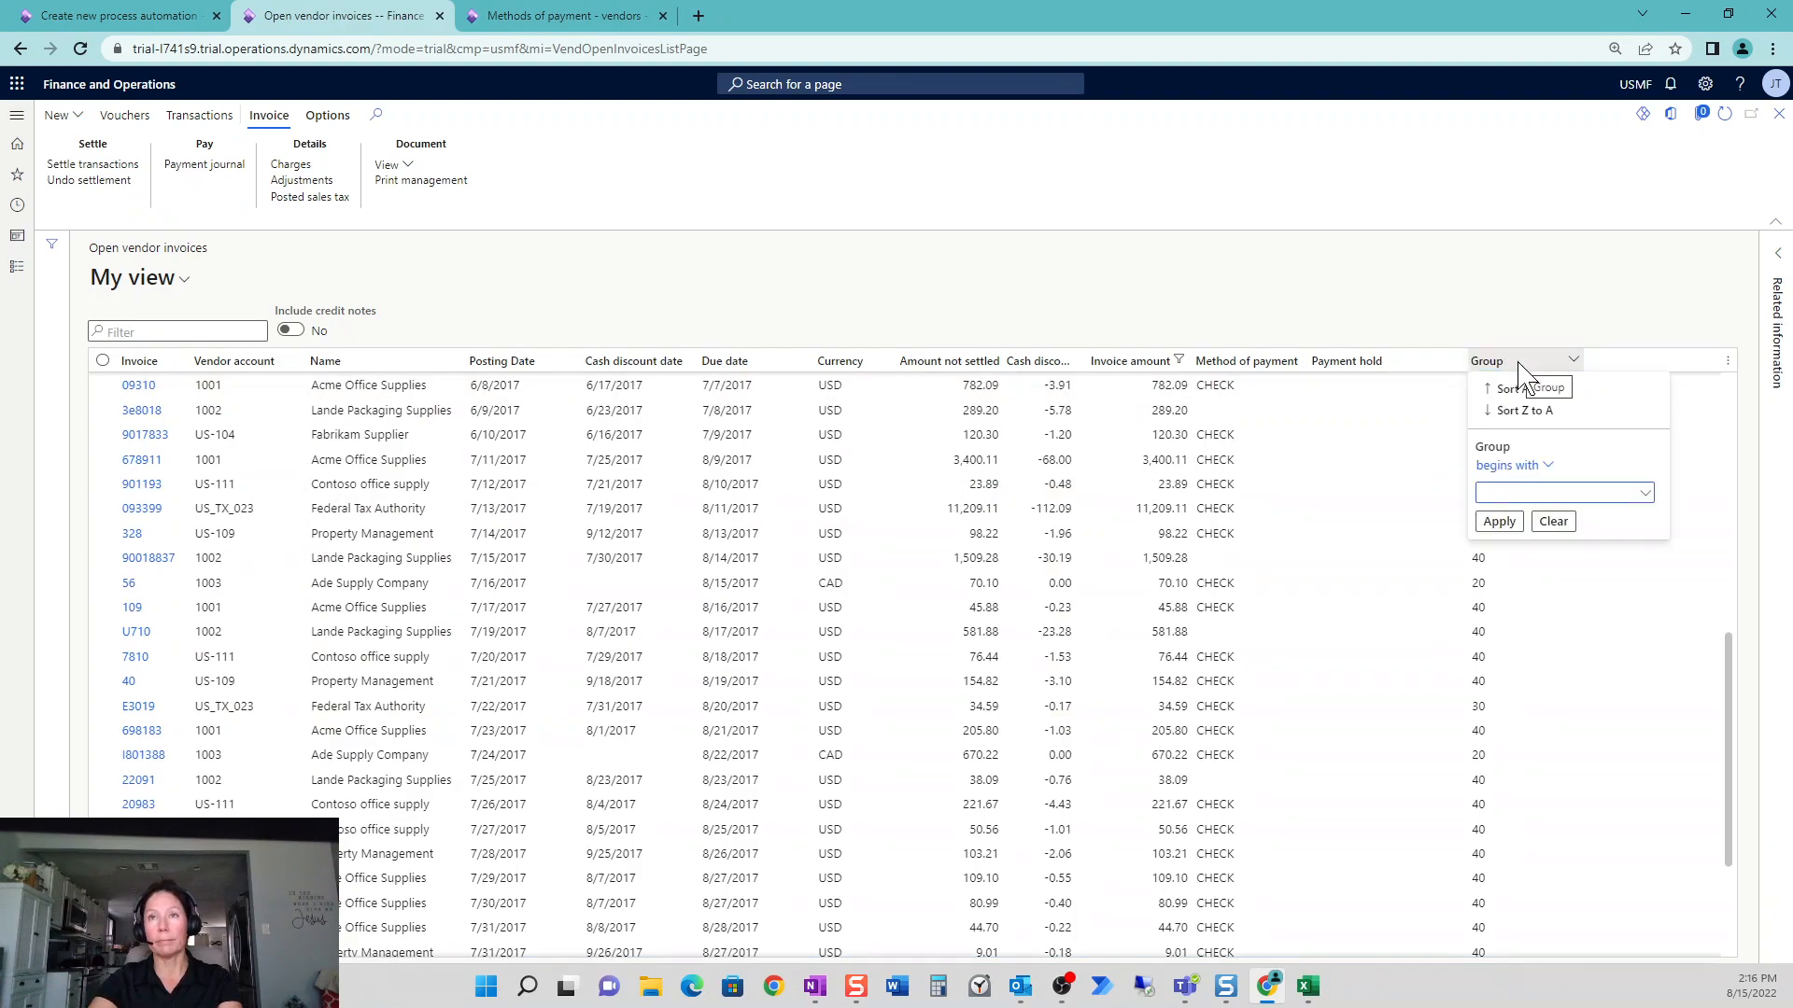
left_click(1520, 370)
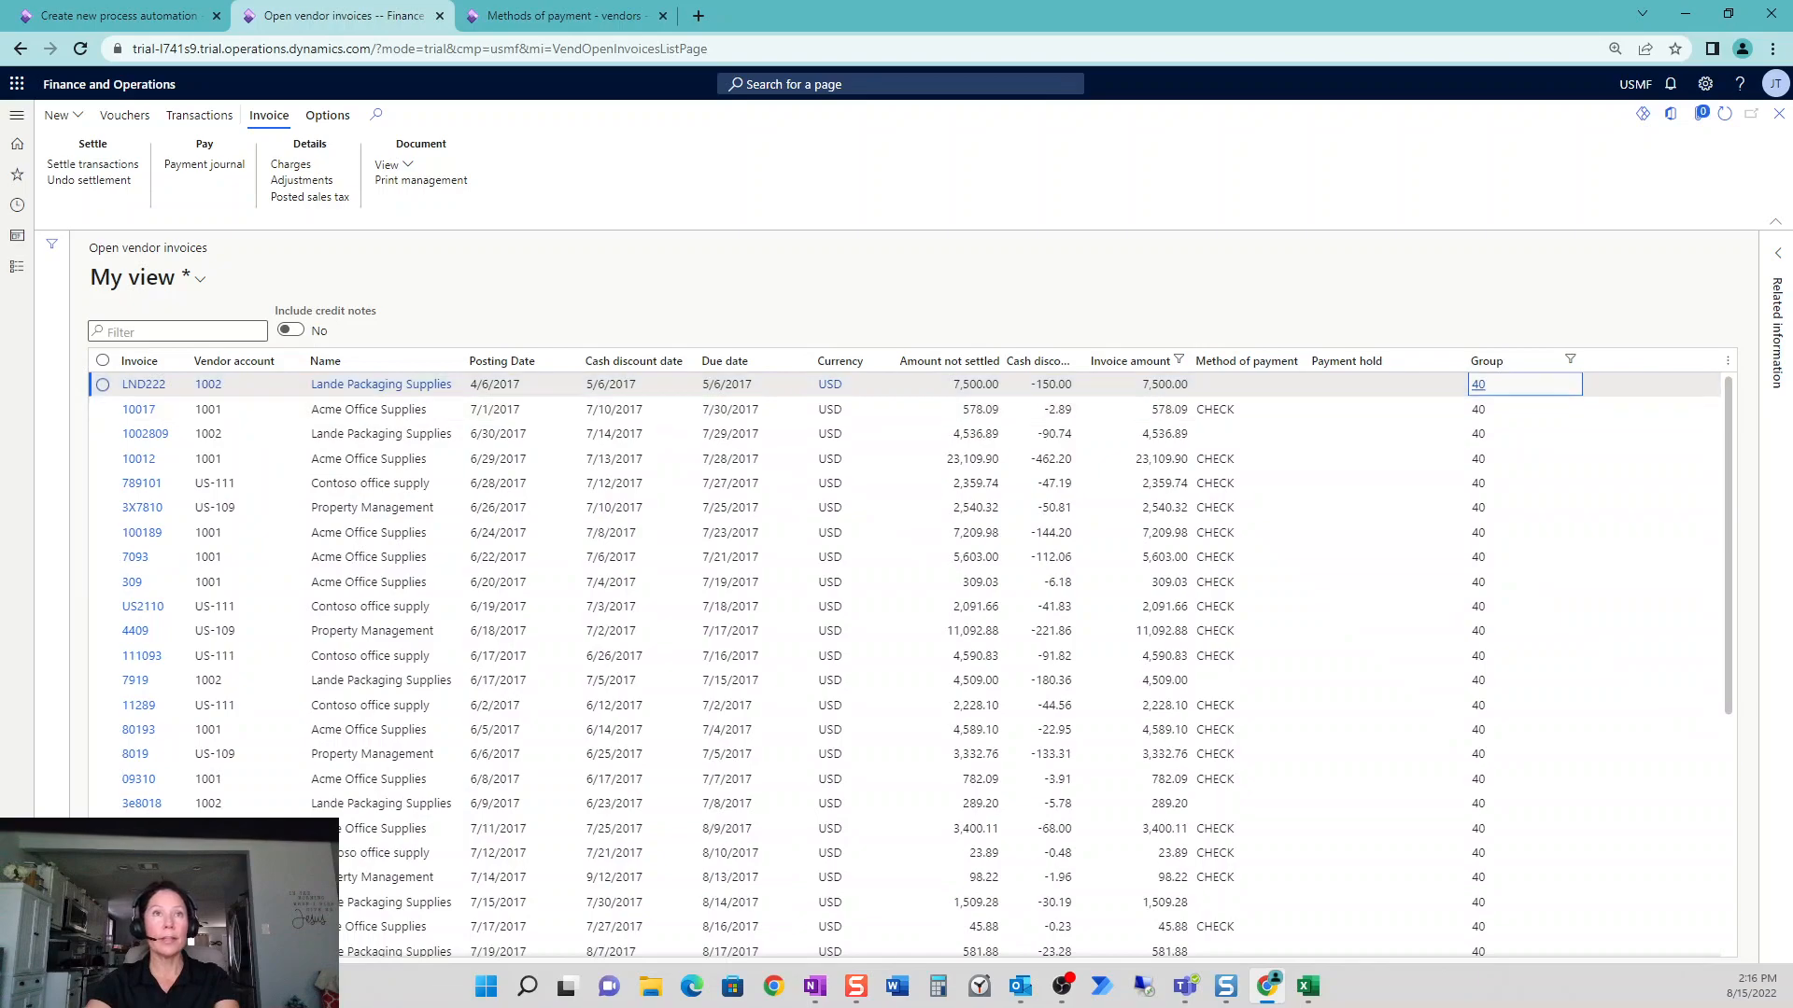
- Total the Amount not settled column and look through the filtered invoices
right_click(961, 364)
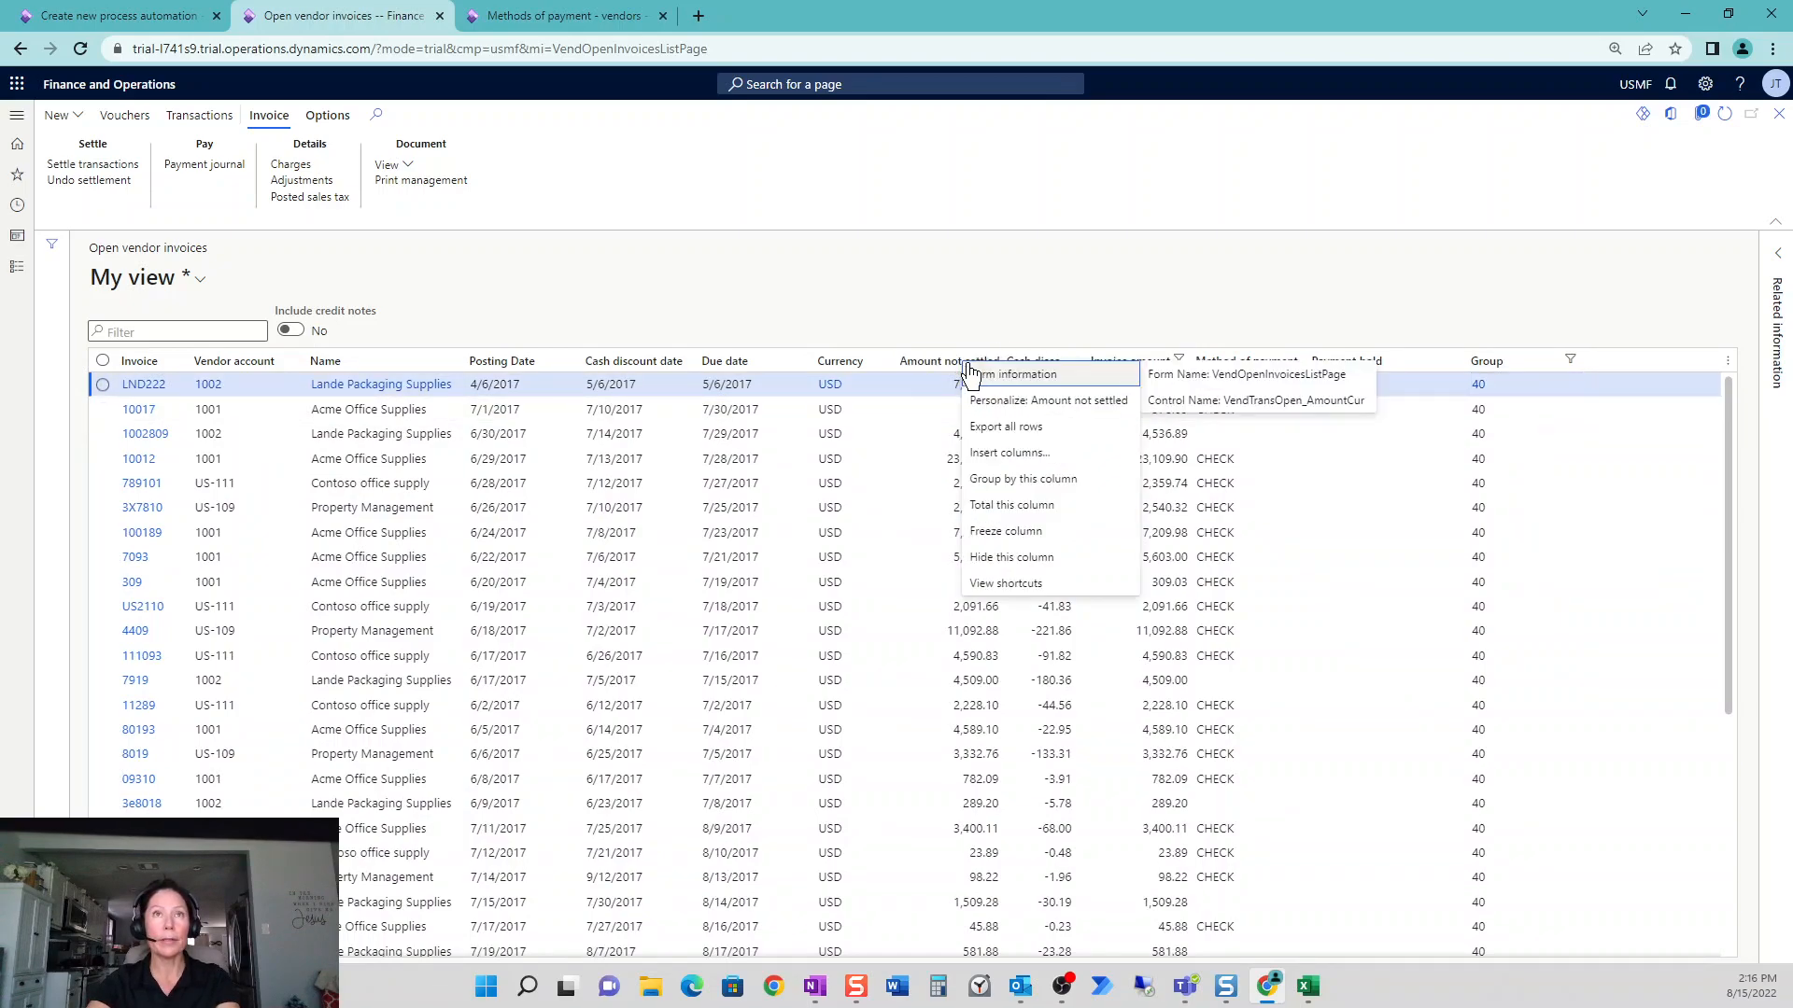
left_click(1027, 505)
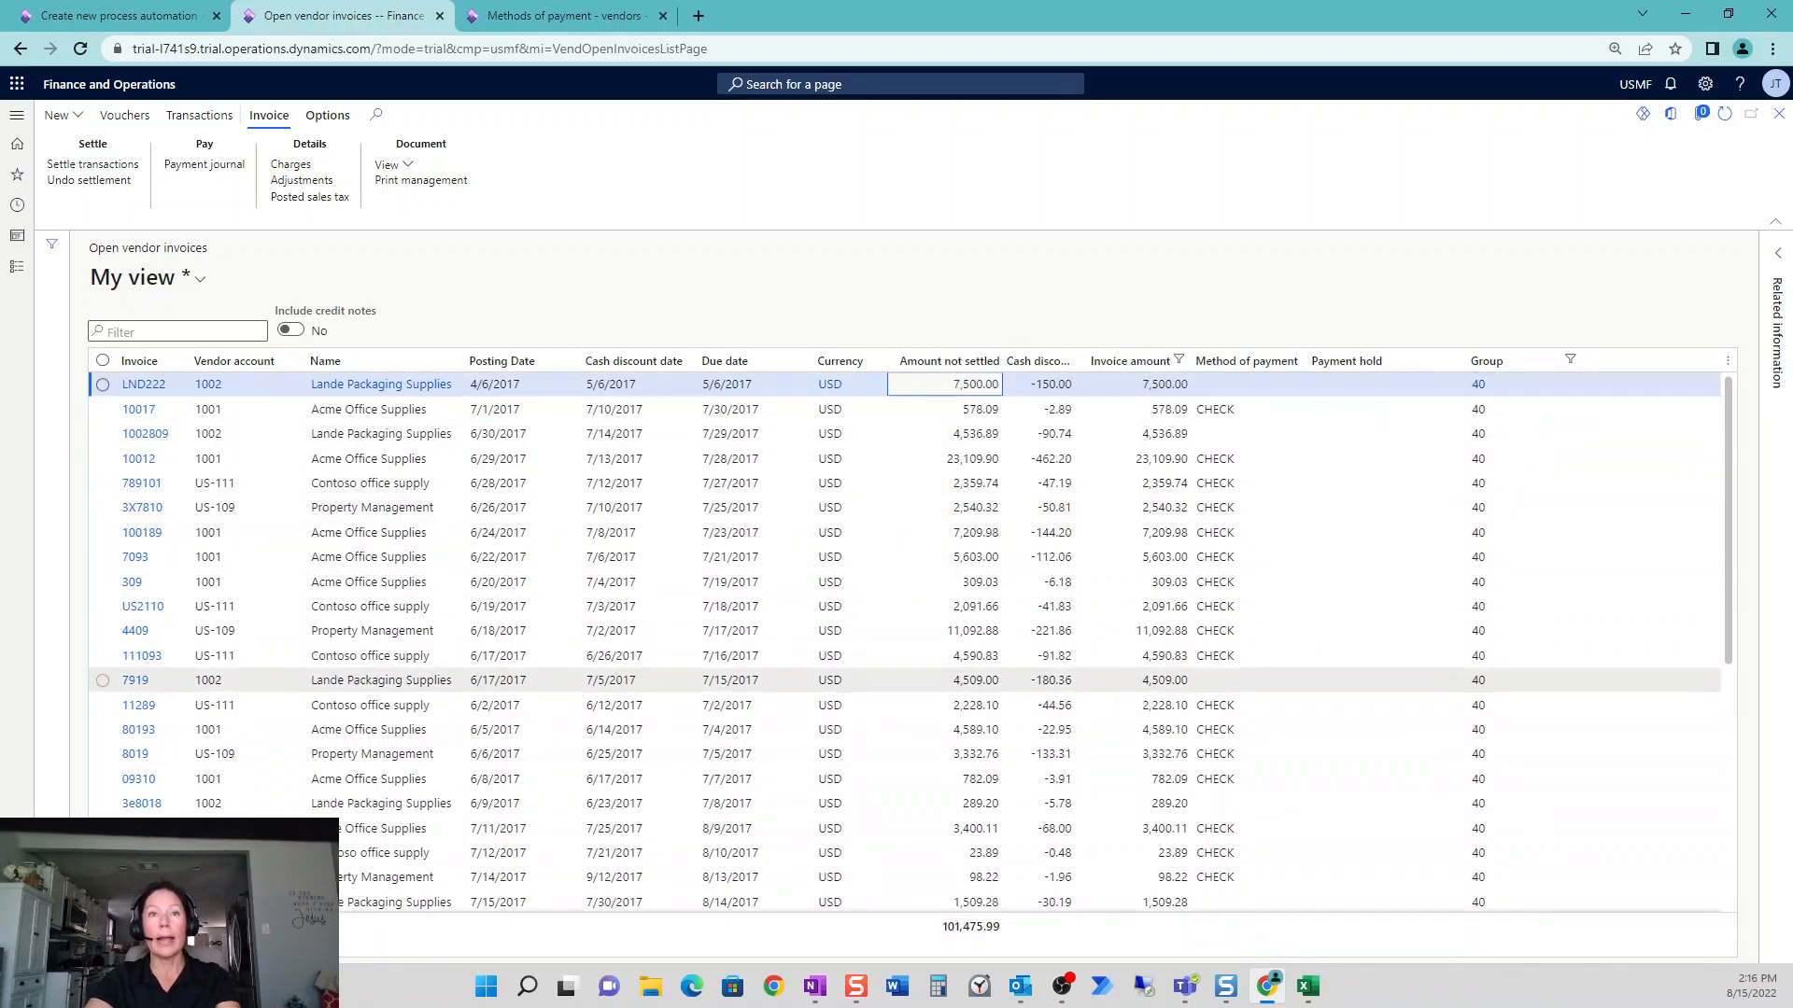
scroll(1036, 826, "down", 5)
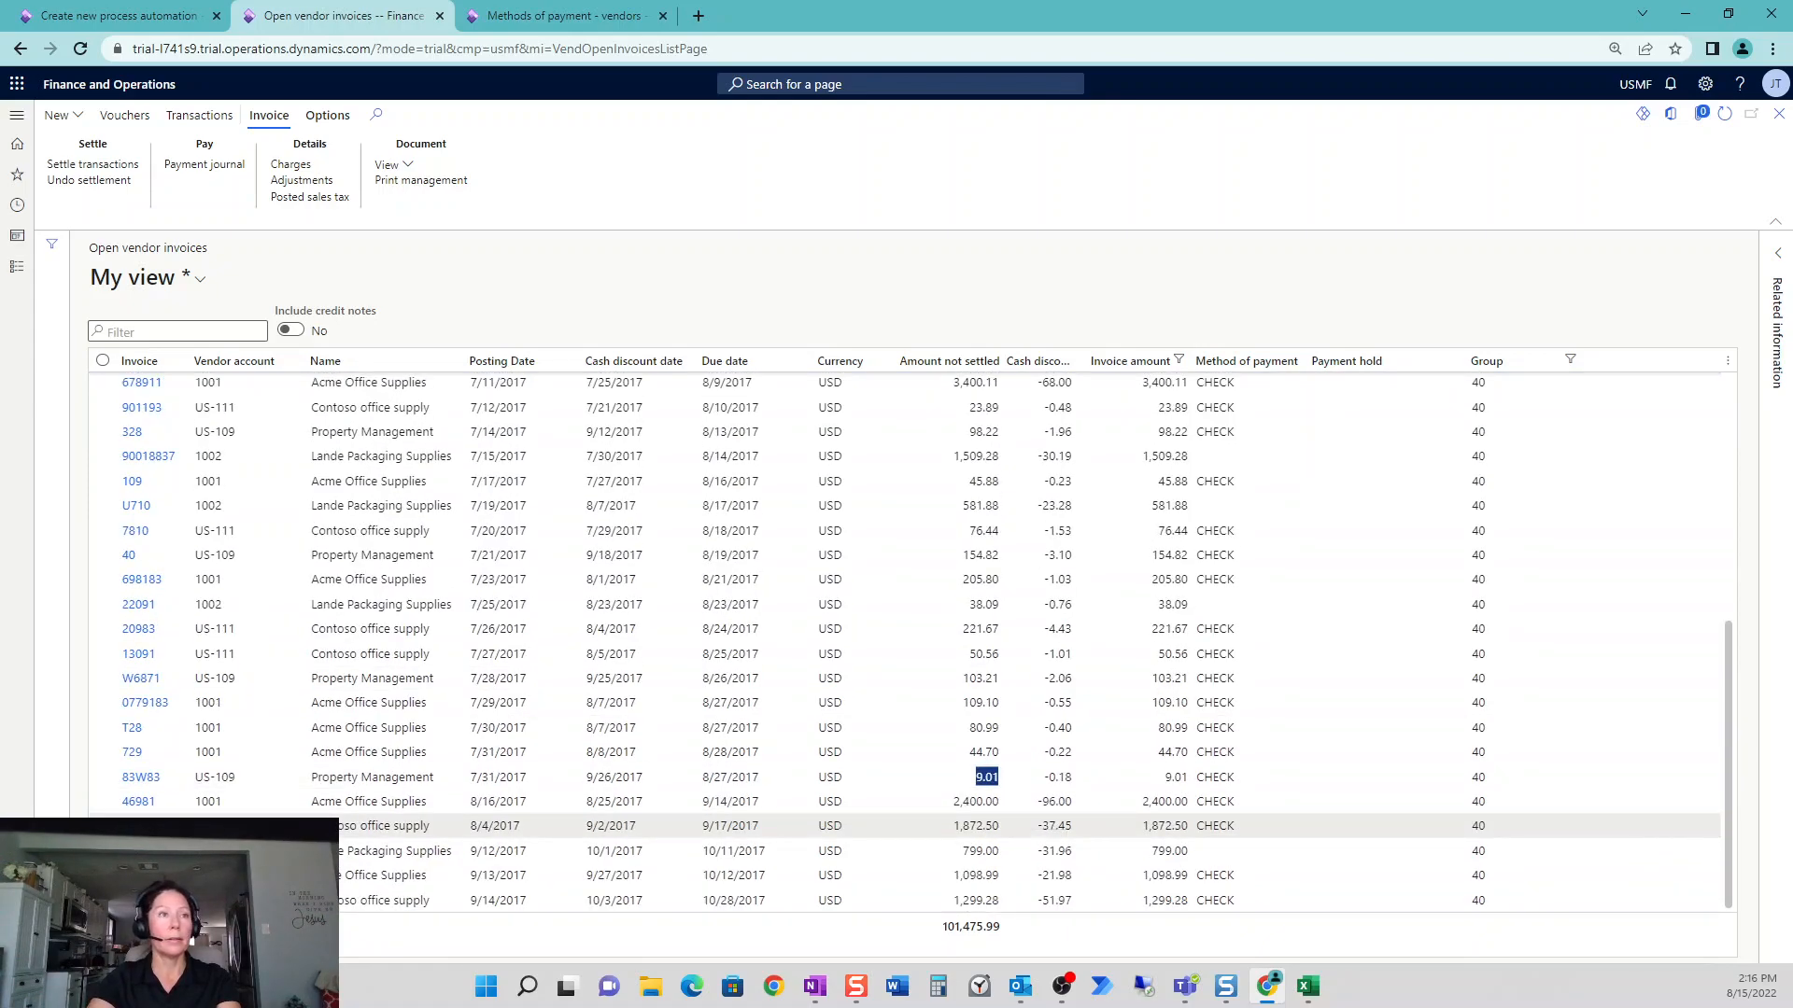
scroll(910, 643, "up", 5)
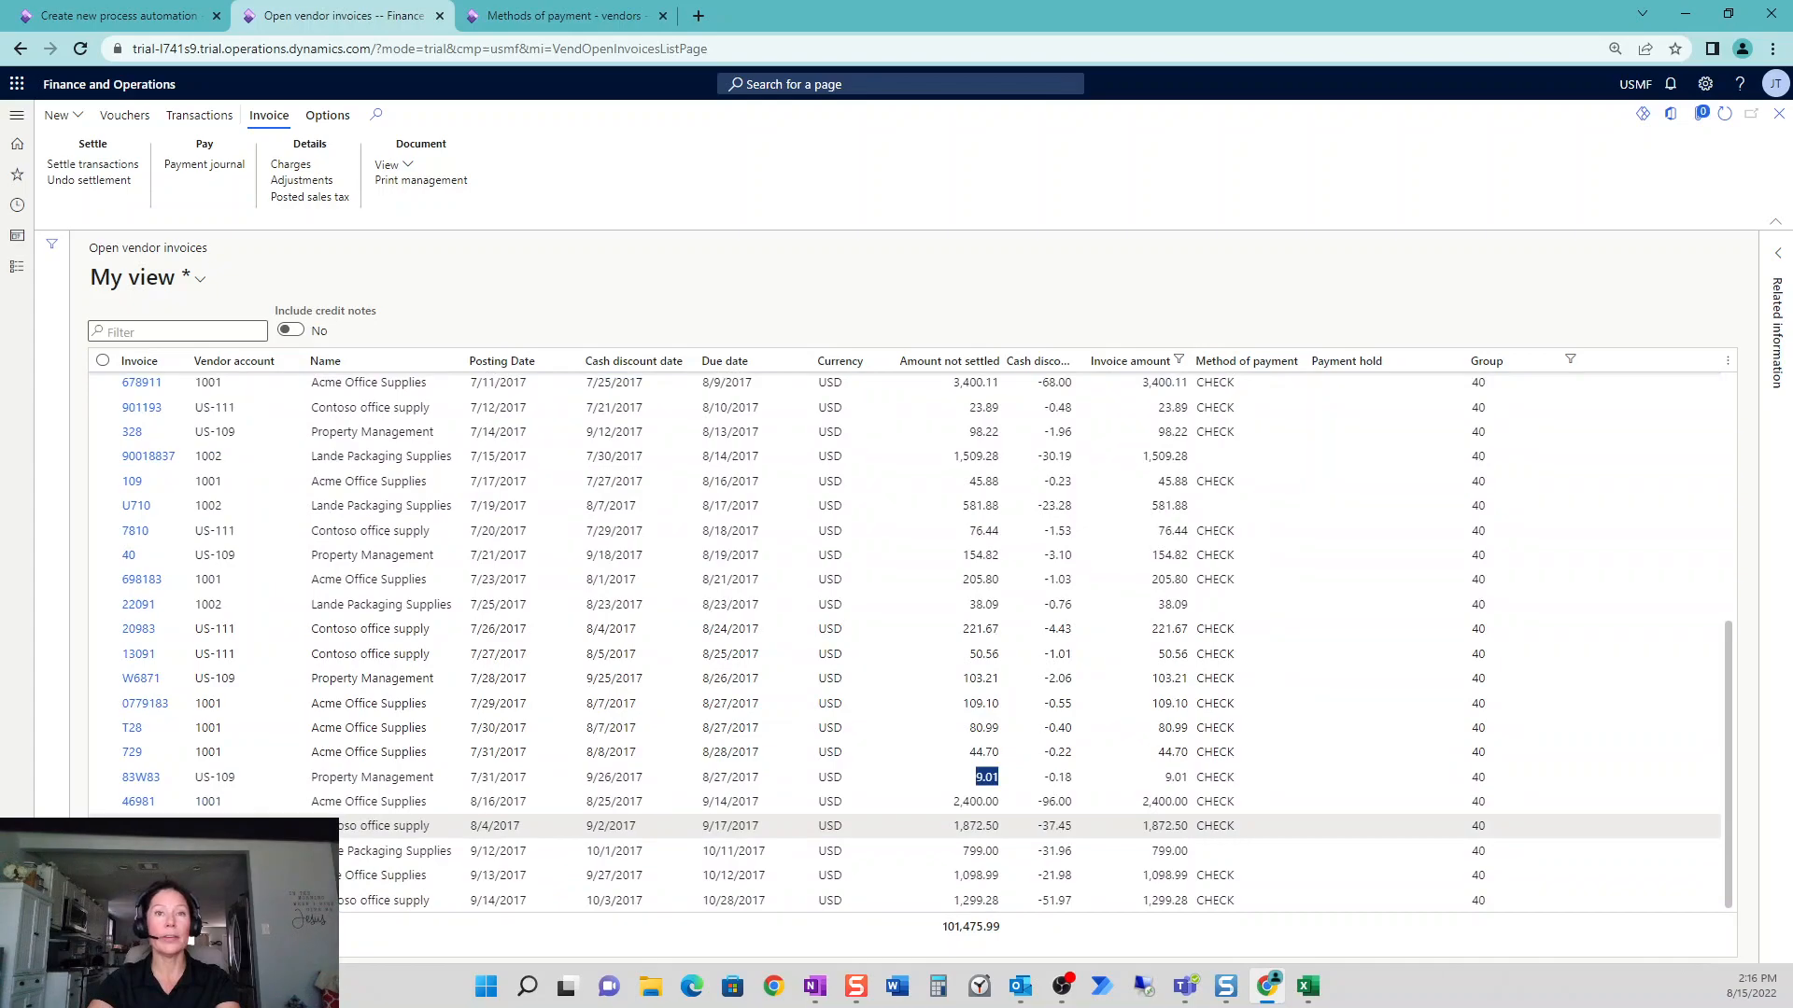
- Check the vendor methods of payment page, and accept the ranges in the vendor payment proposal query
left_click(581, 17)
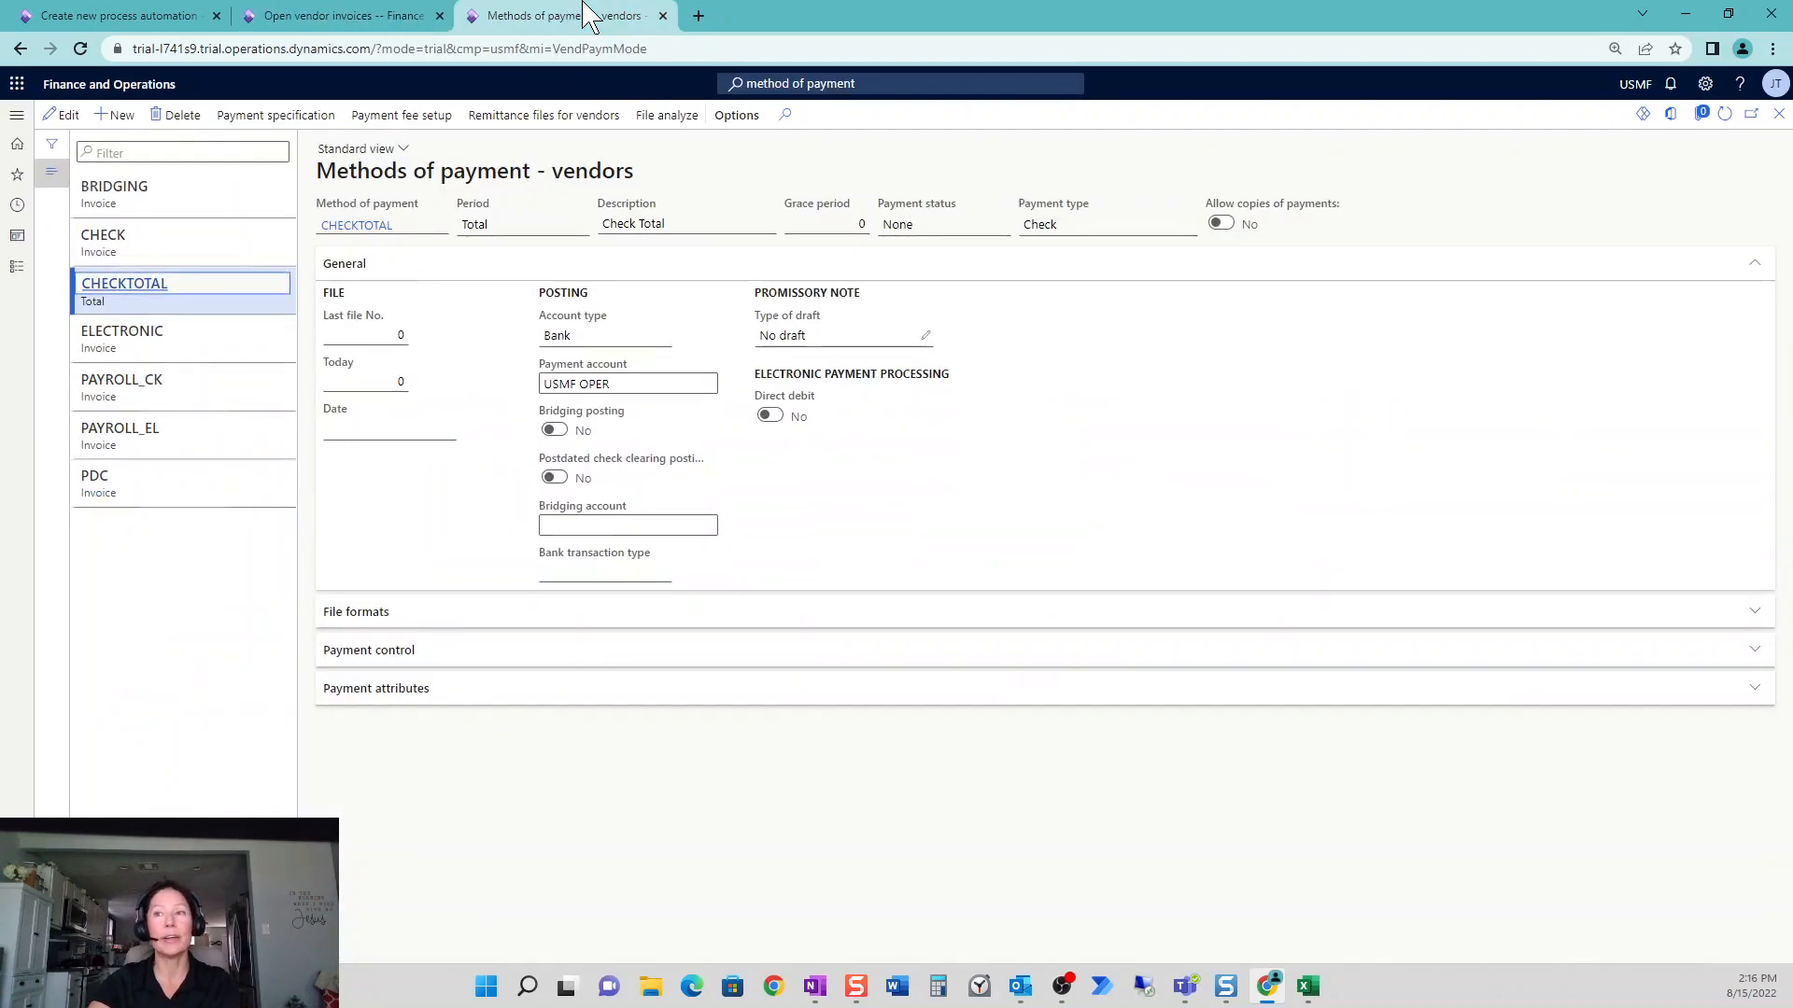
left_click(124, 15)
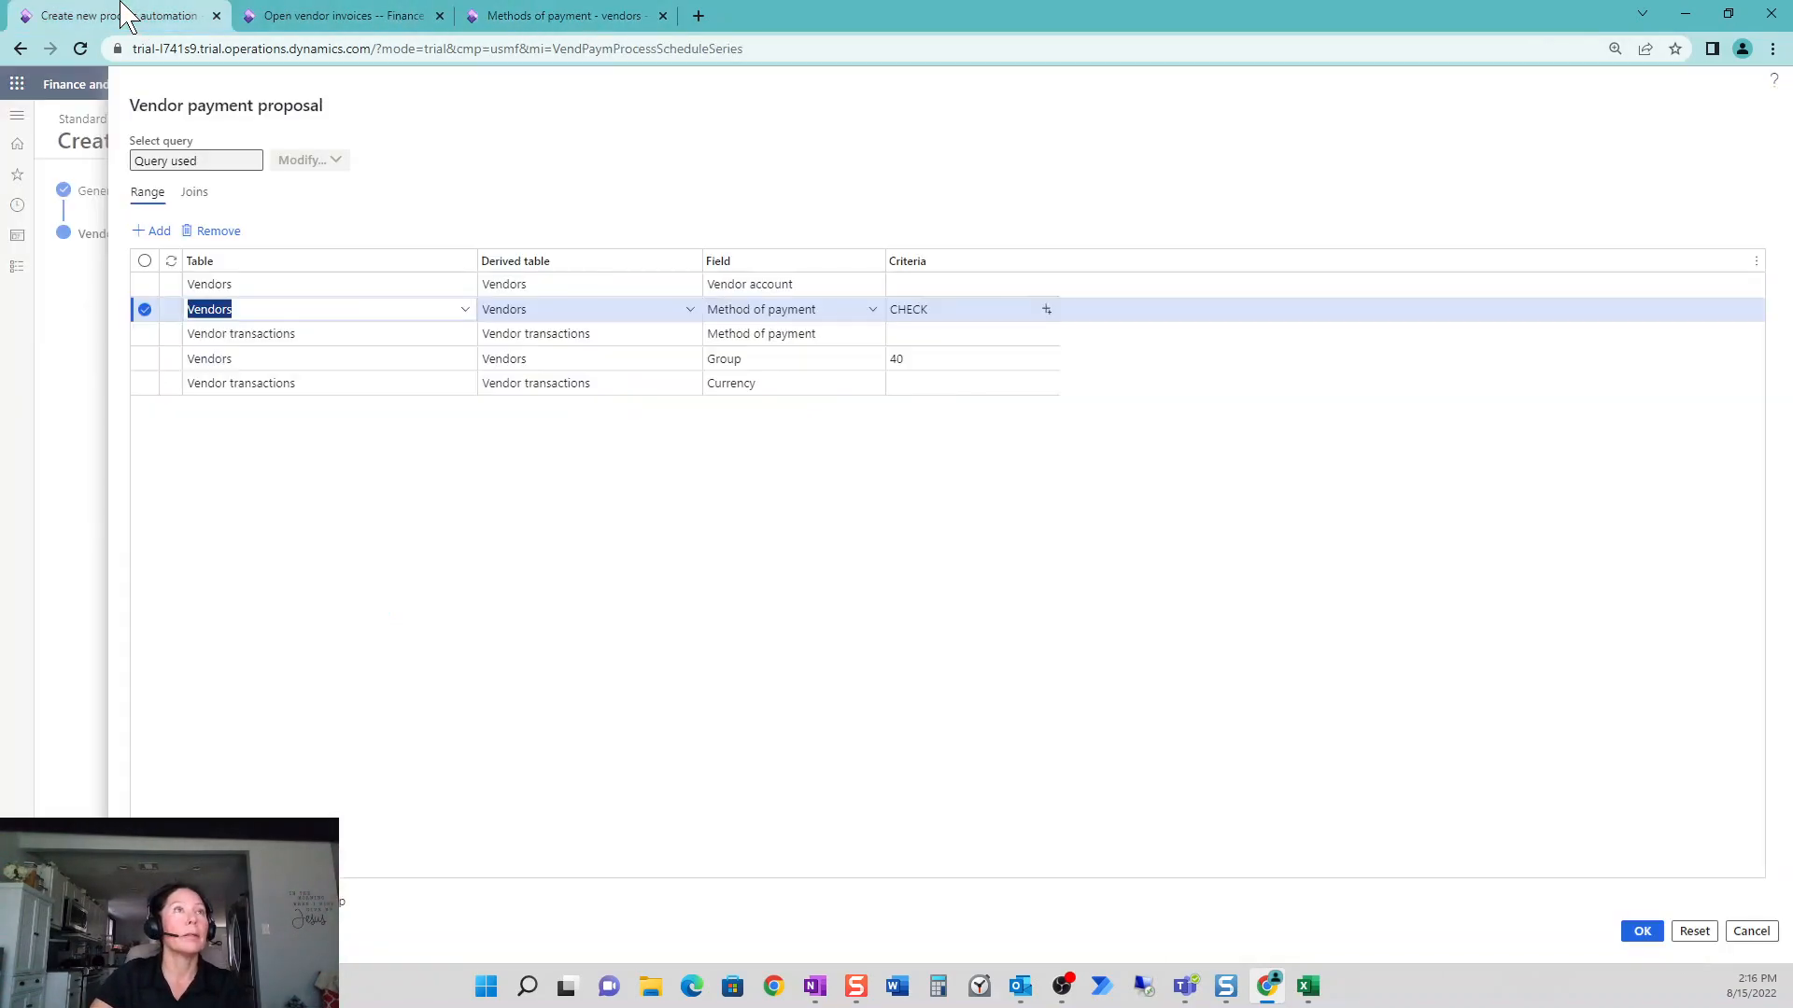
left_click(1640, 933)
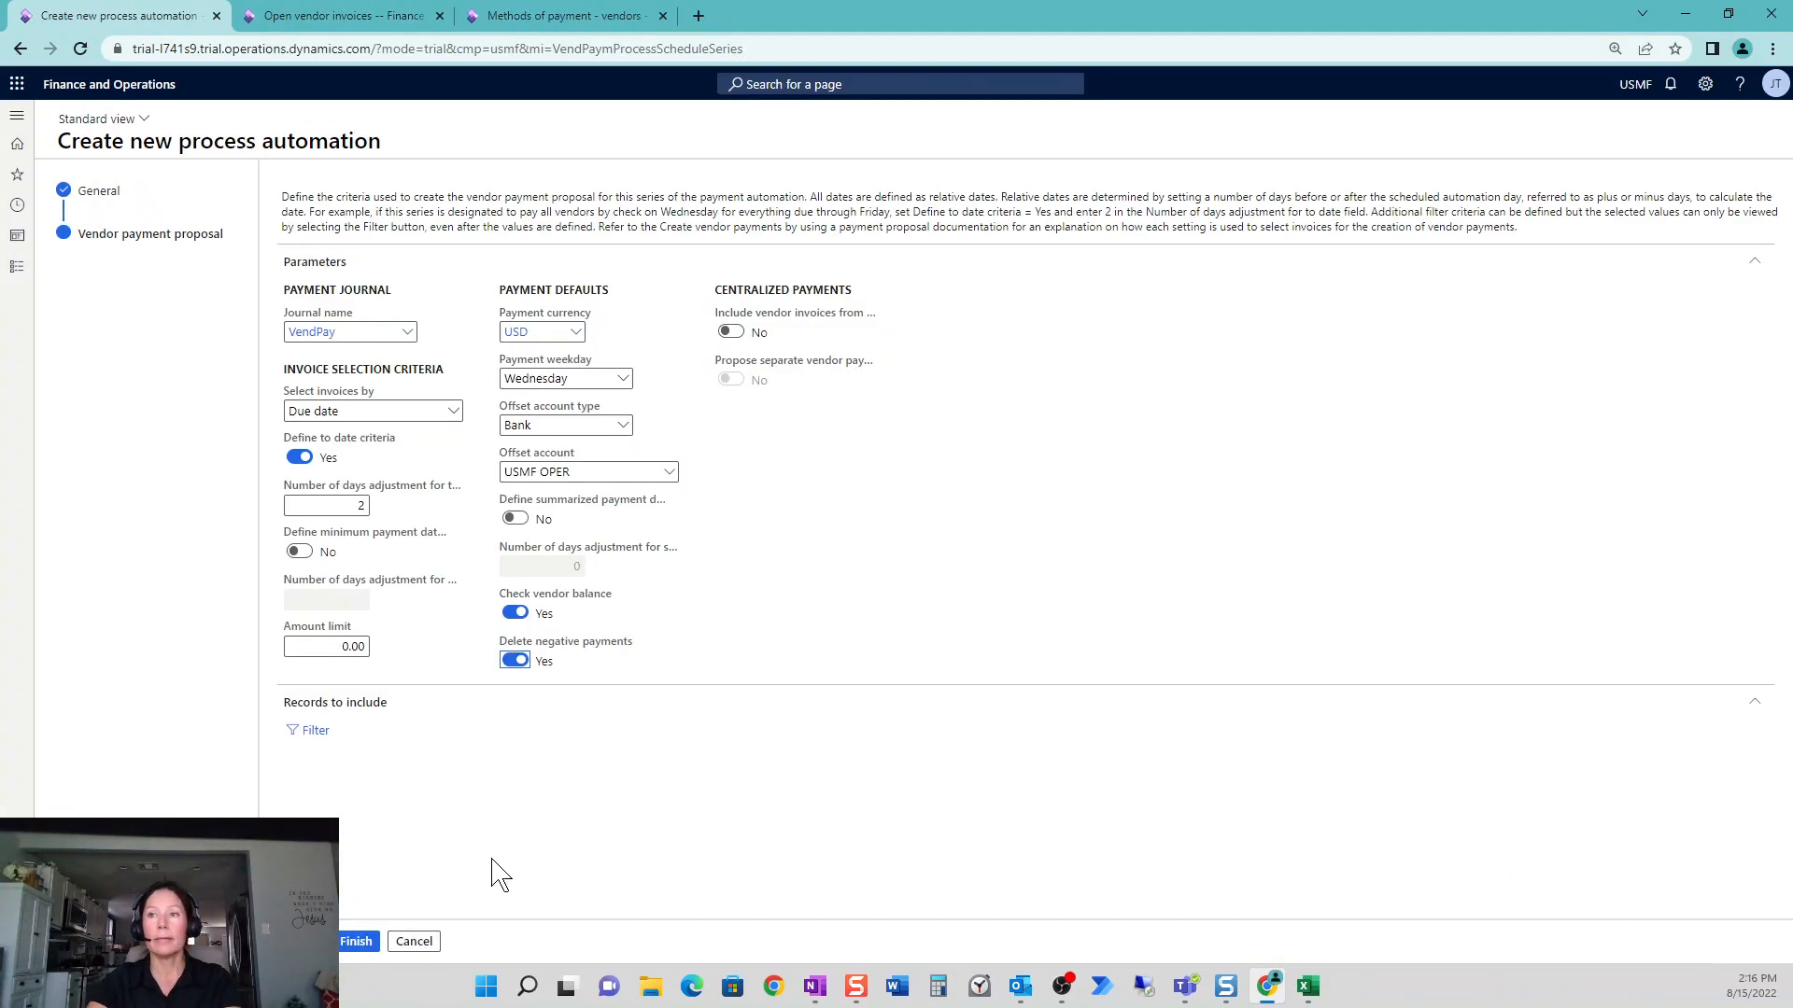
- Go back to the general settings of the process automation and set the schedule time to 02:18:00 PM
left_click(304, 941)
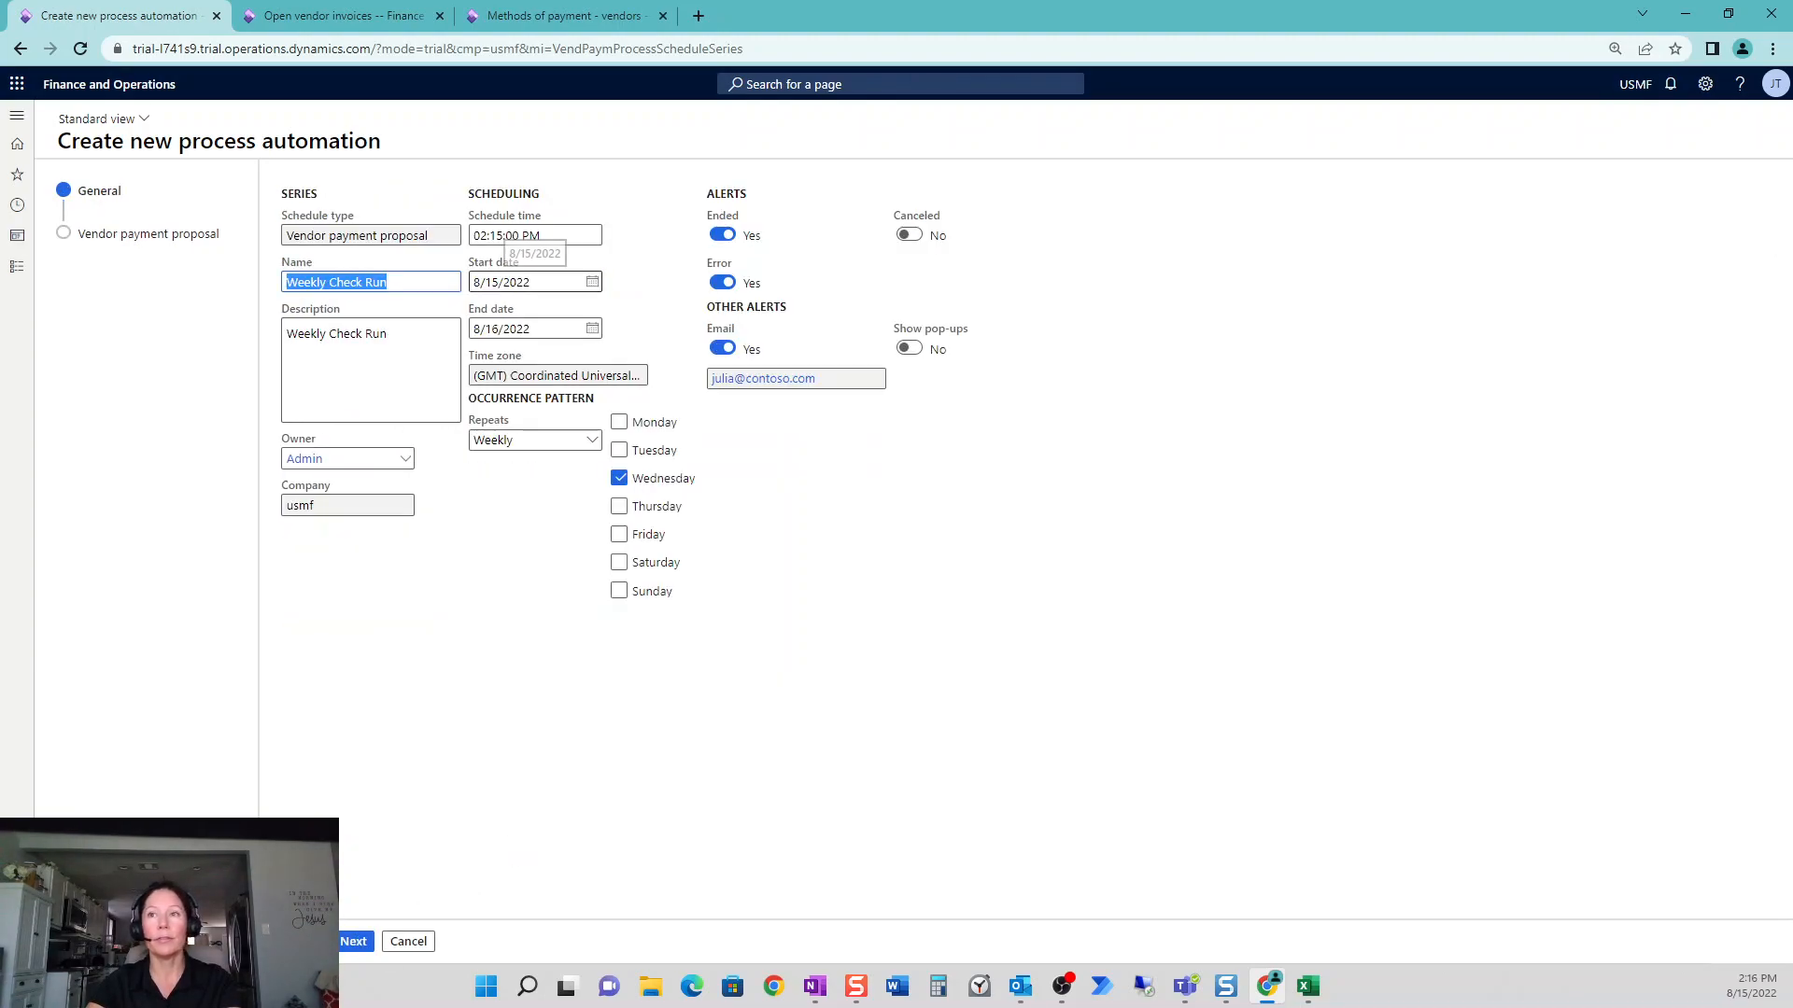
left_click(506, 235)
key("BackSpace")
type("8")
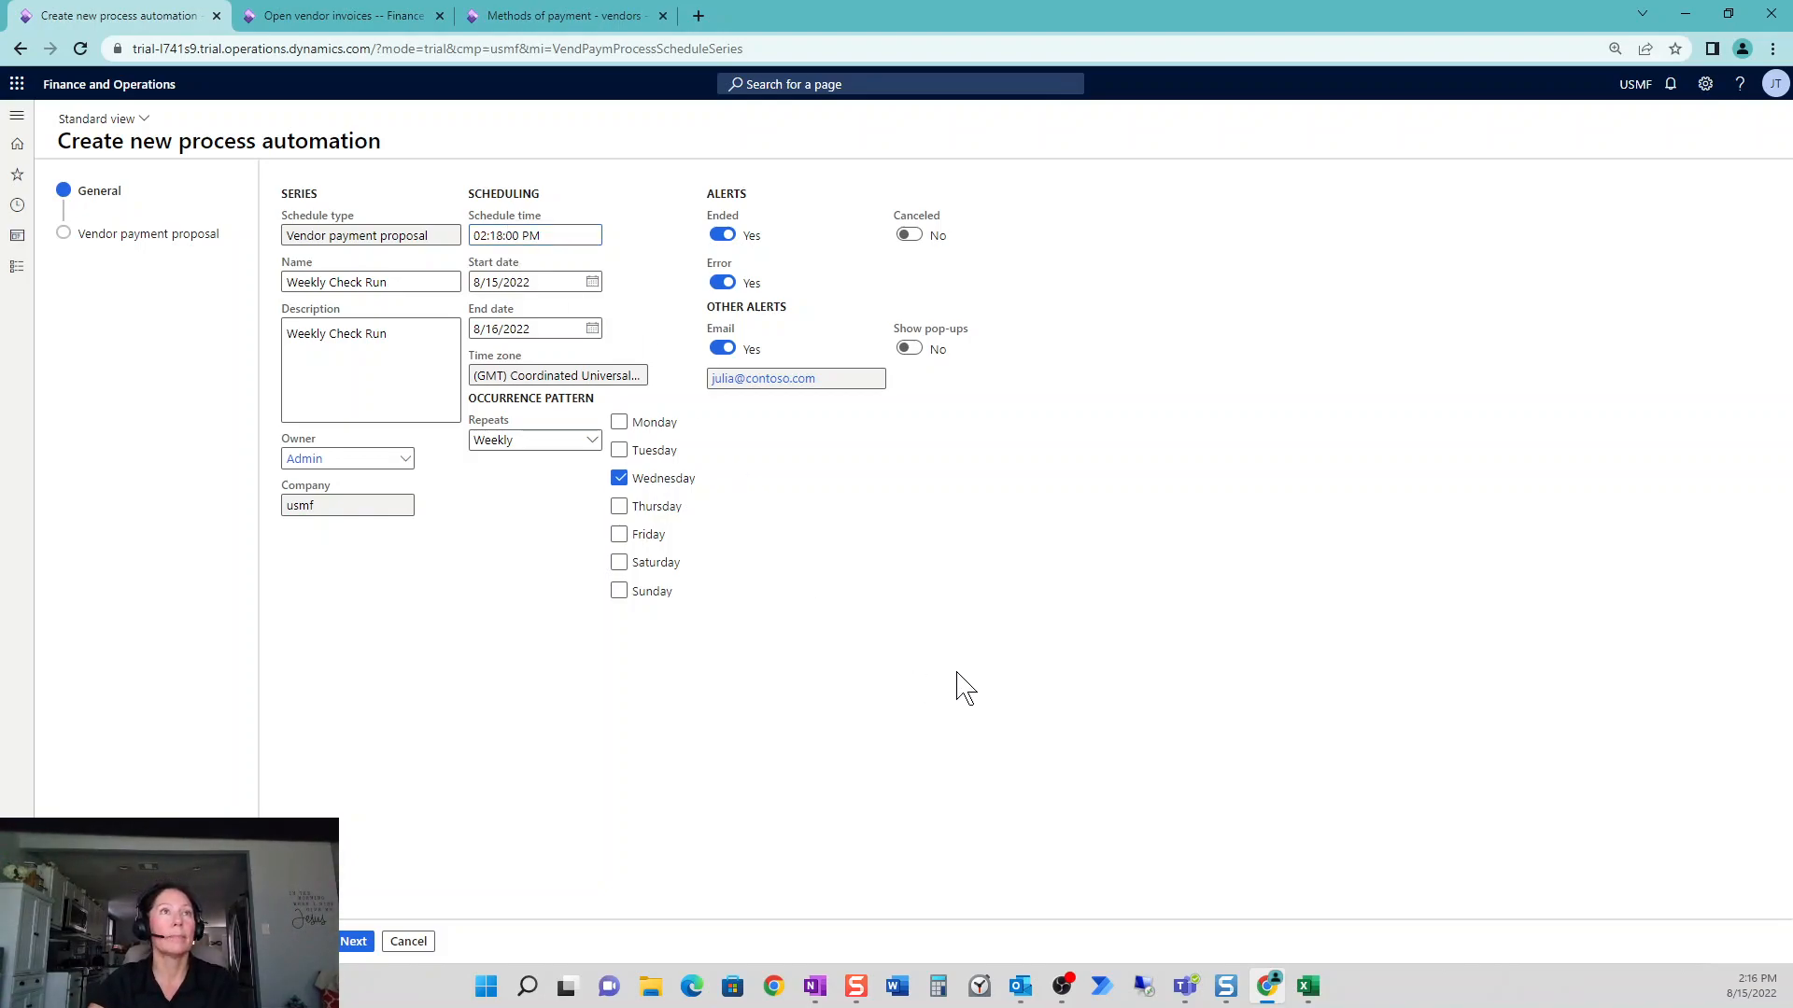
- Recheck the filter ranges on the vendor payment proposal page and finish creating the process automation
left_click(356, 942)
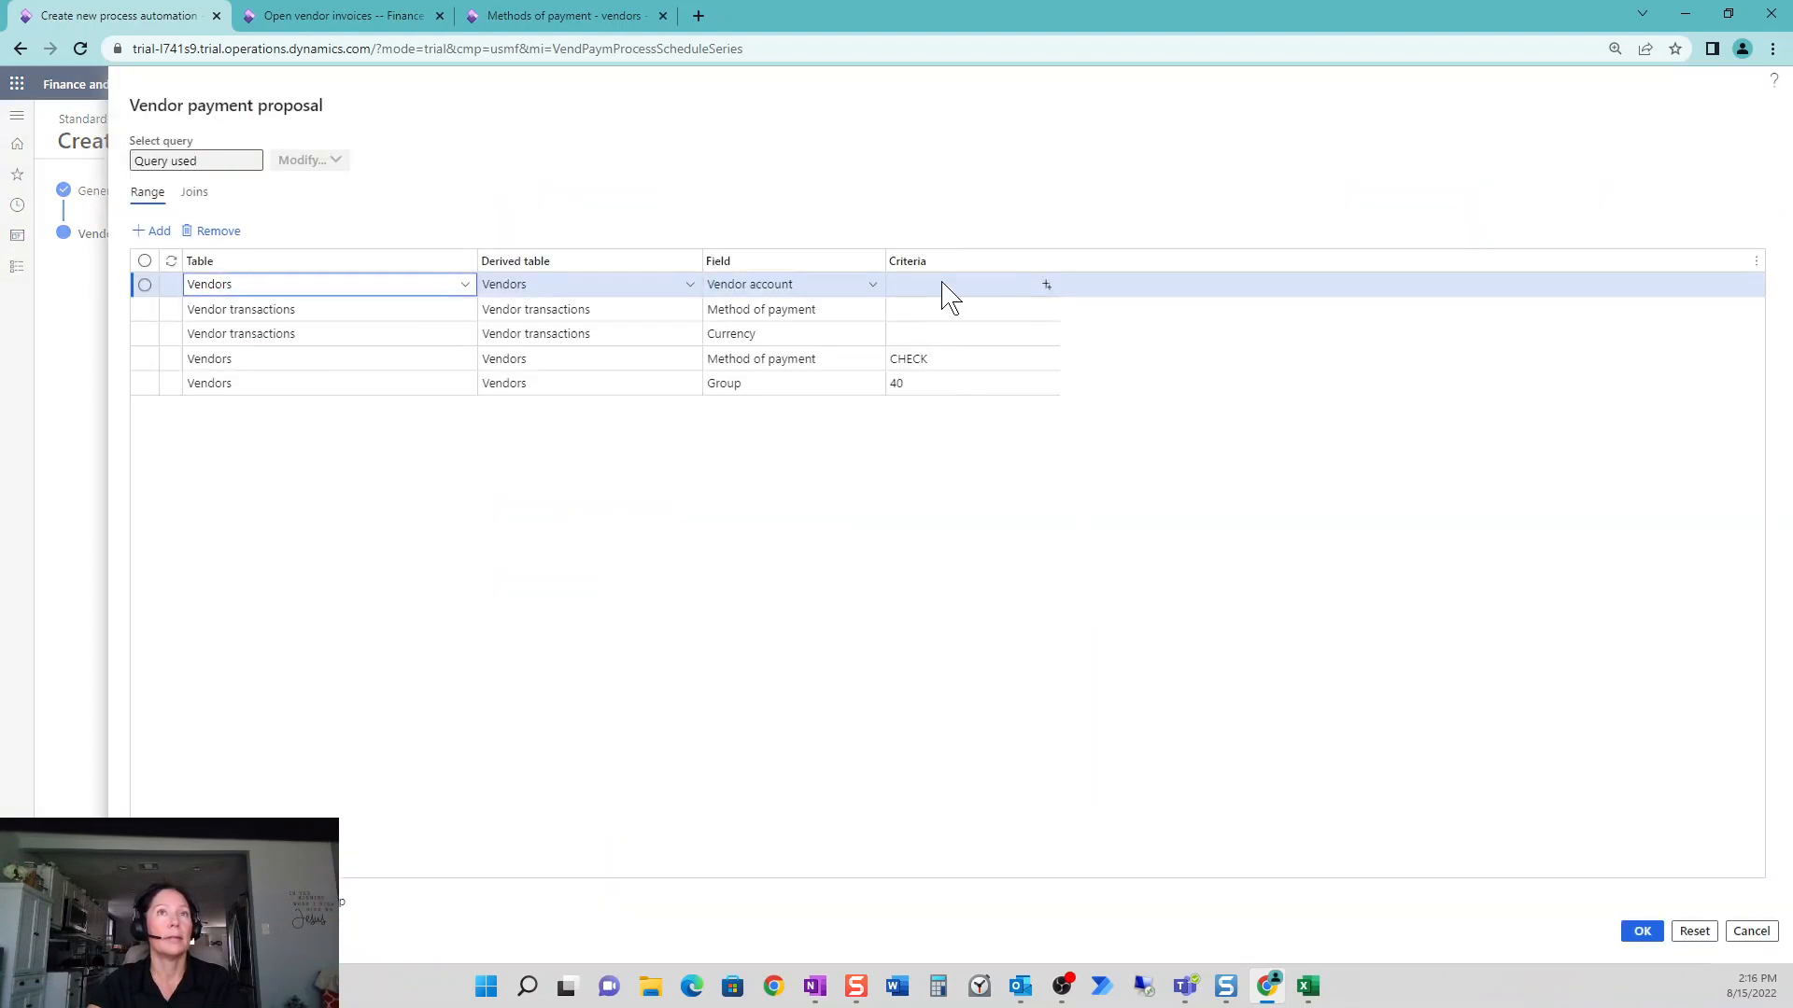
left_click(1654, 936)
left_click(360, 943)
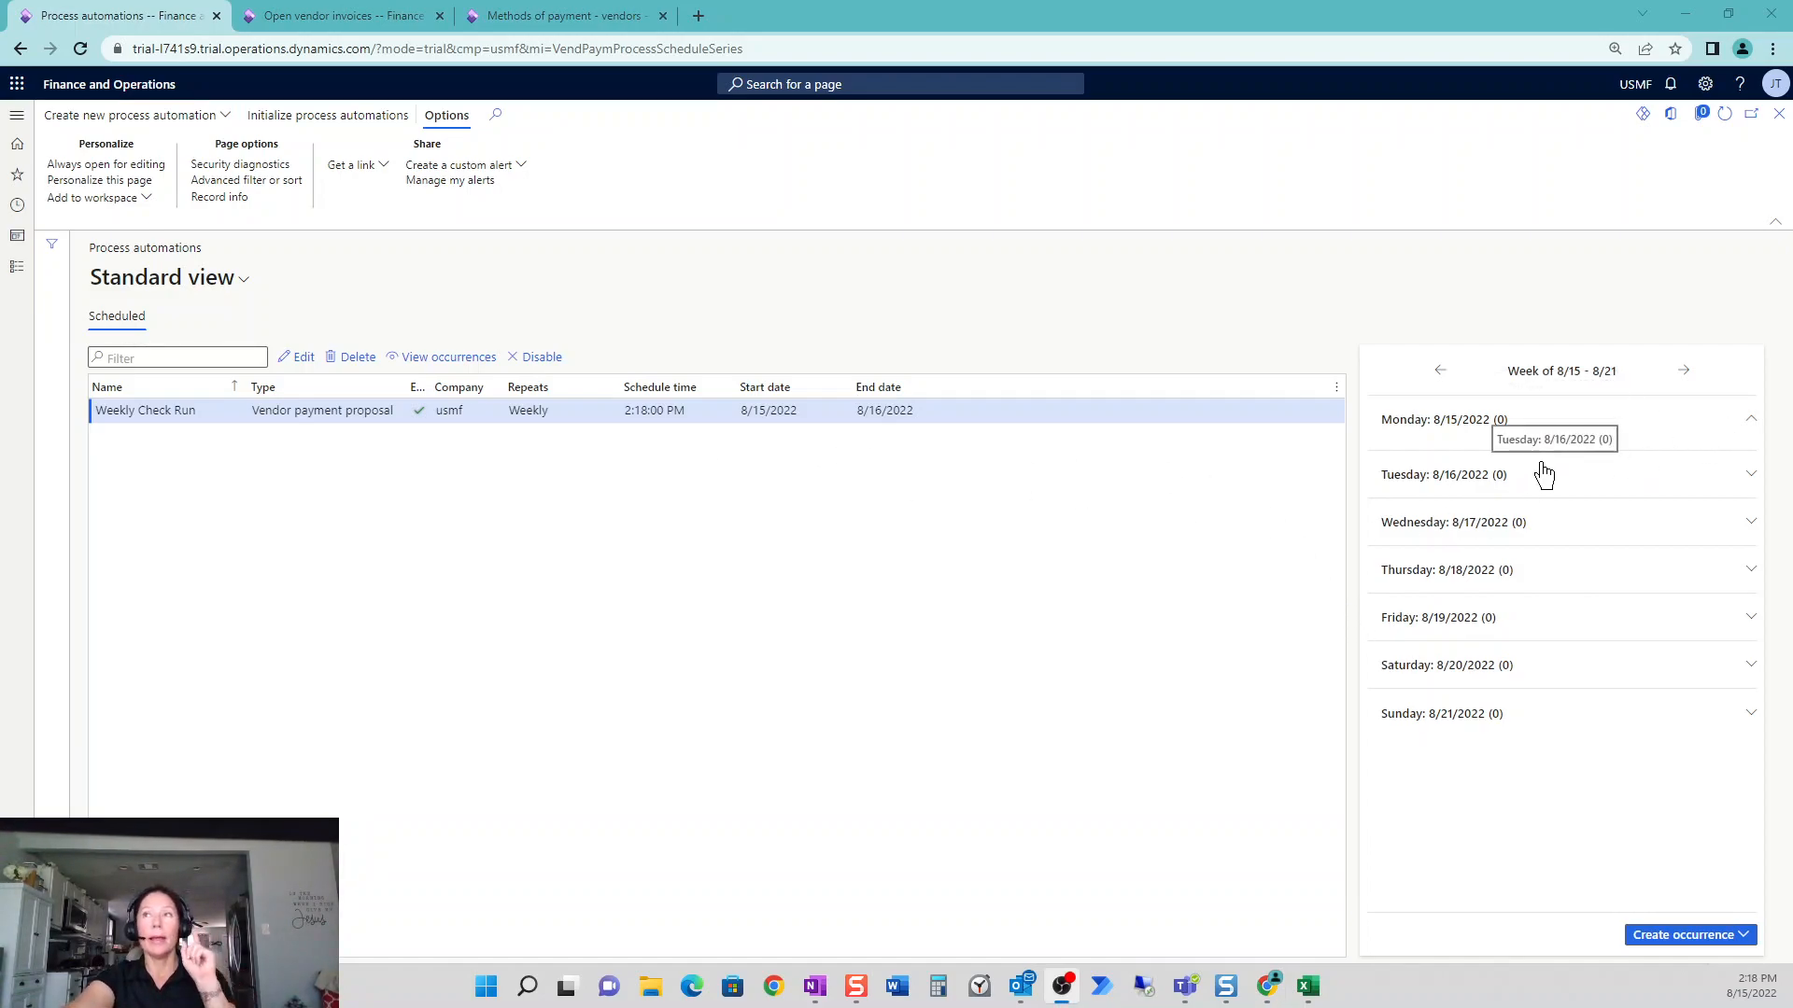
- Edit the Weekly Check Run series to occur on Monday instead of Wednesday, with a schedule time of 02:20:00 PM
left_click(297, 361)
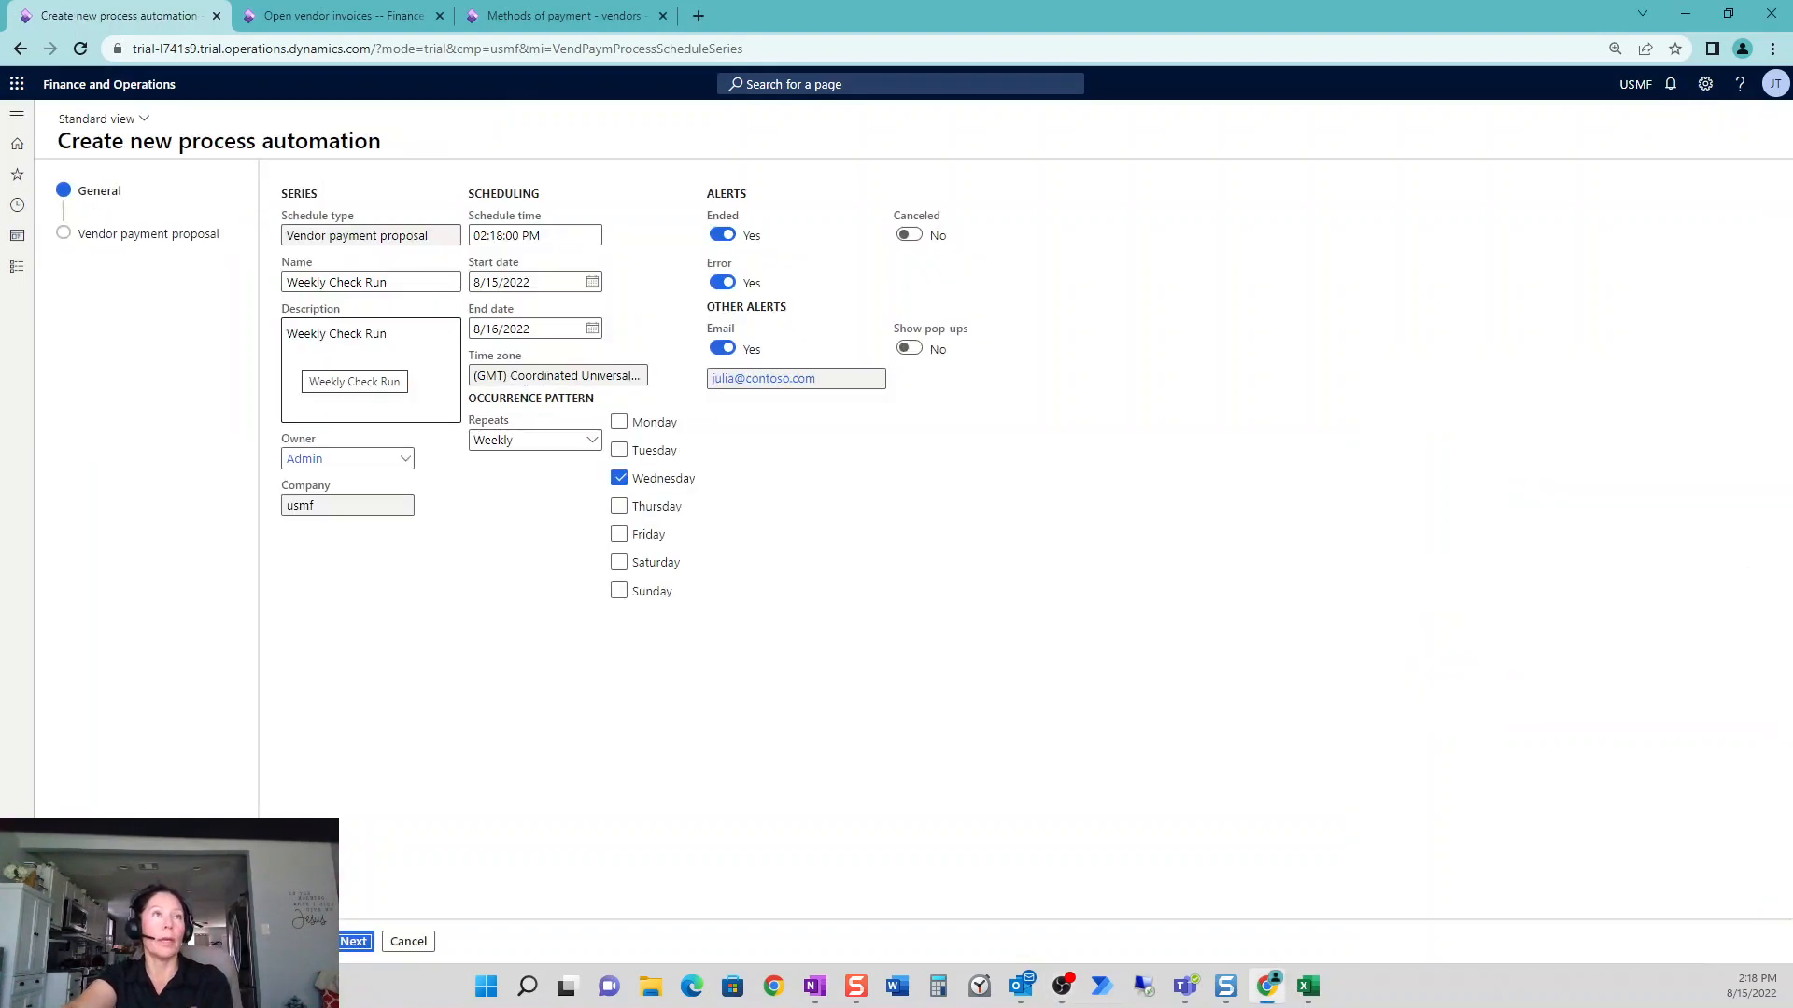
left_click(620, 479)
left_click(619, 423)
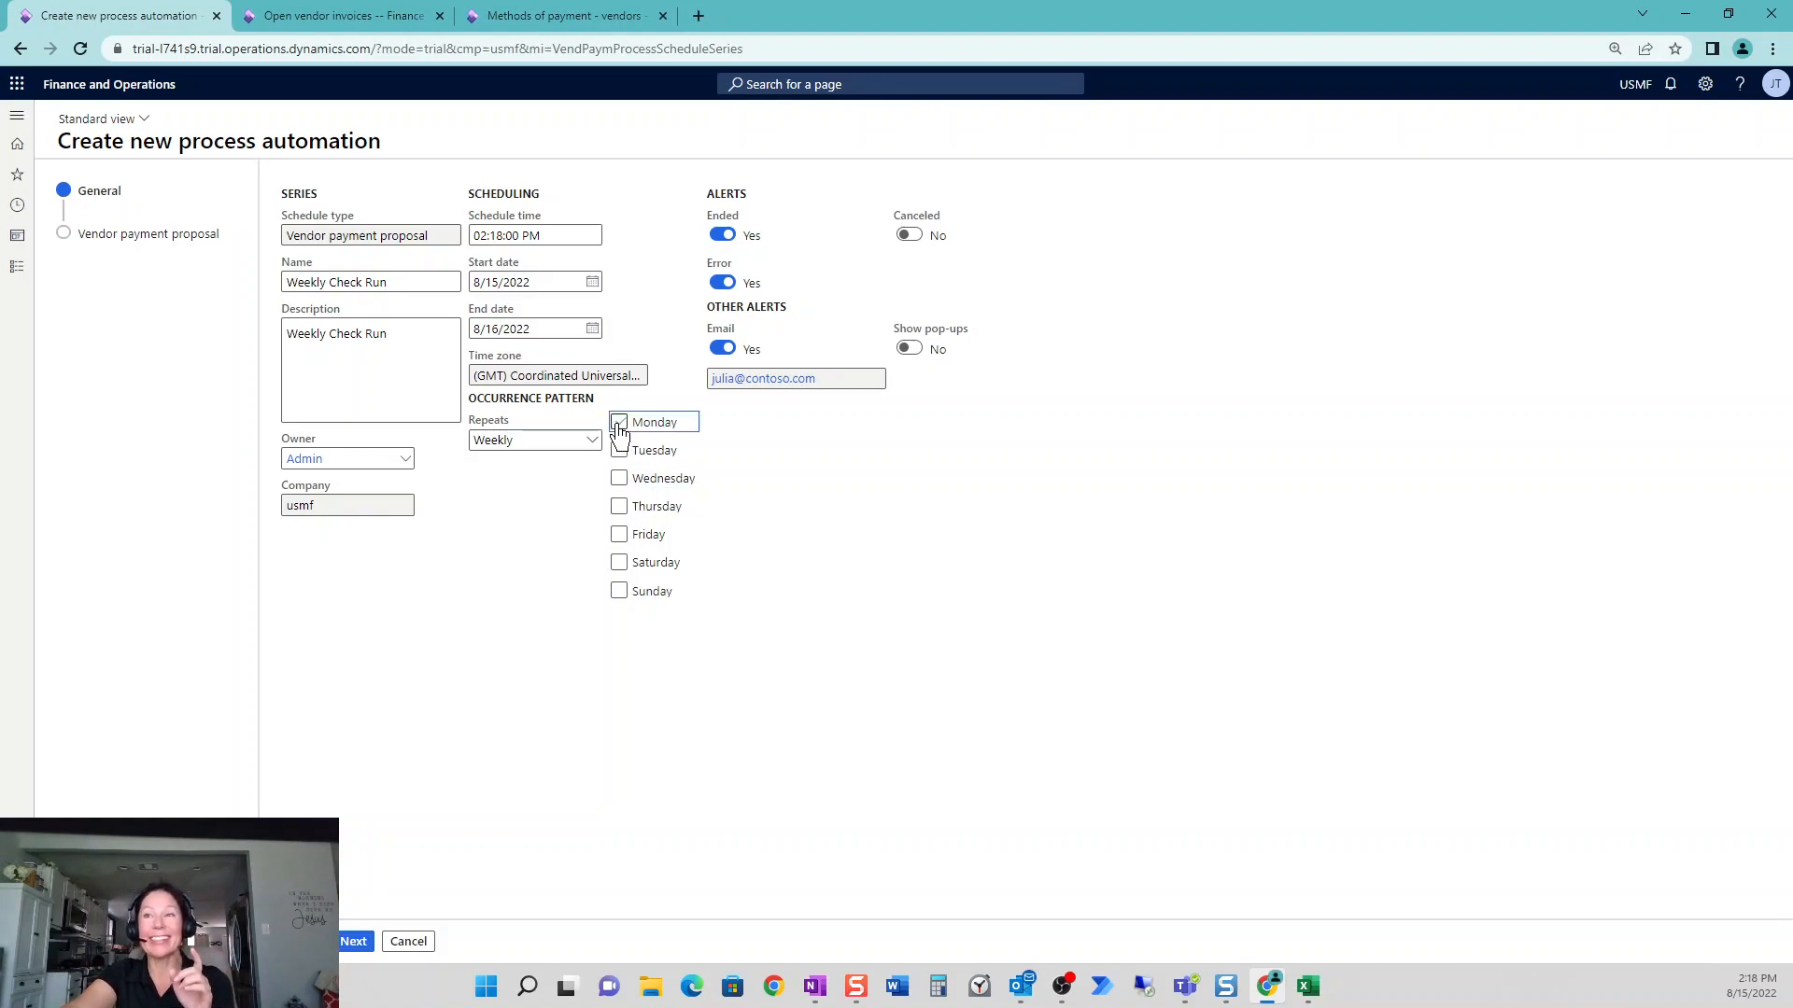
left_click(499, 235)
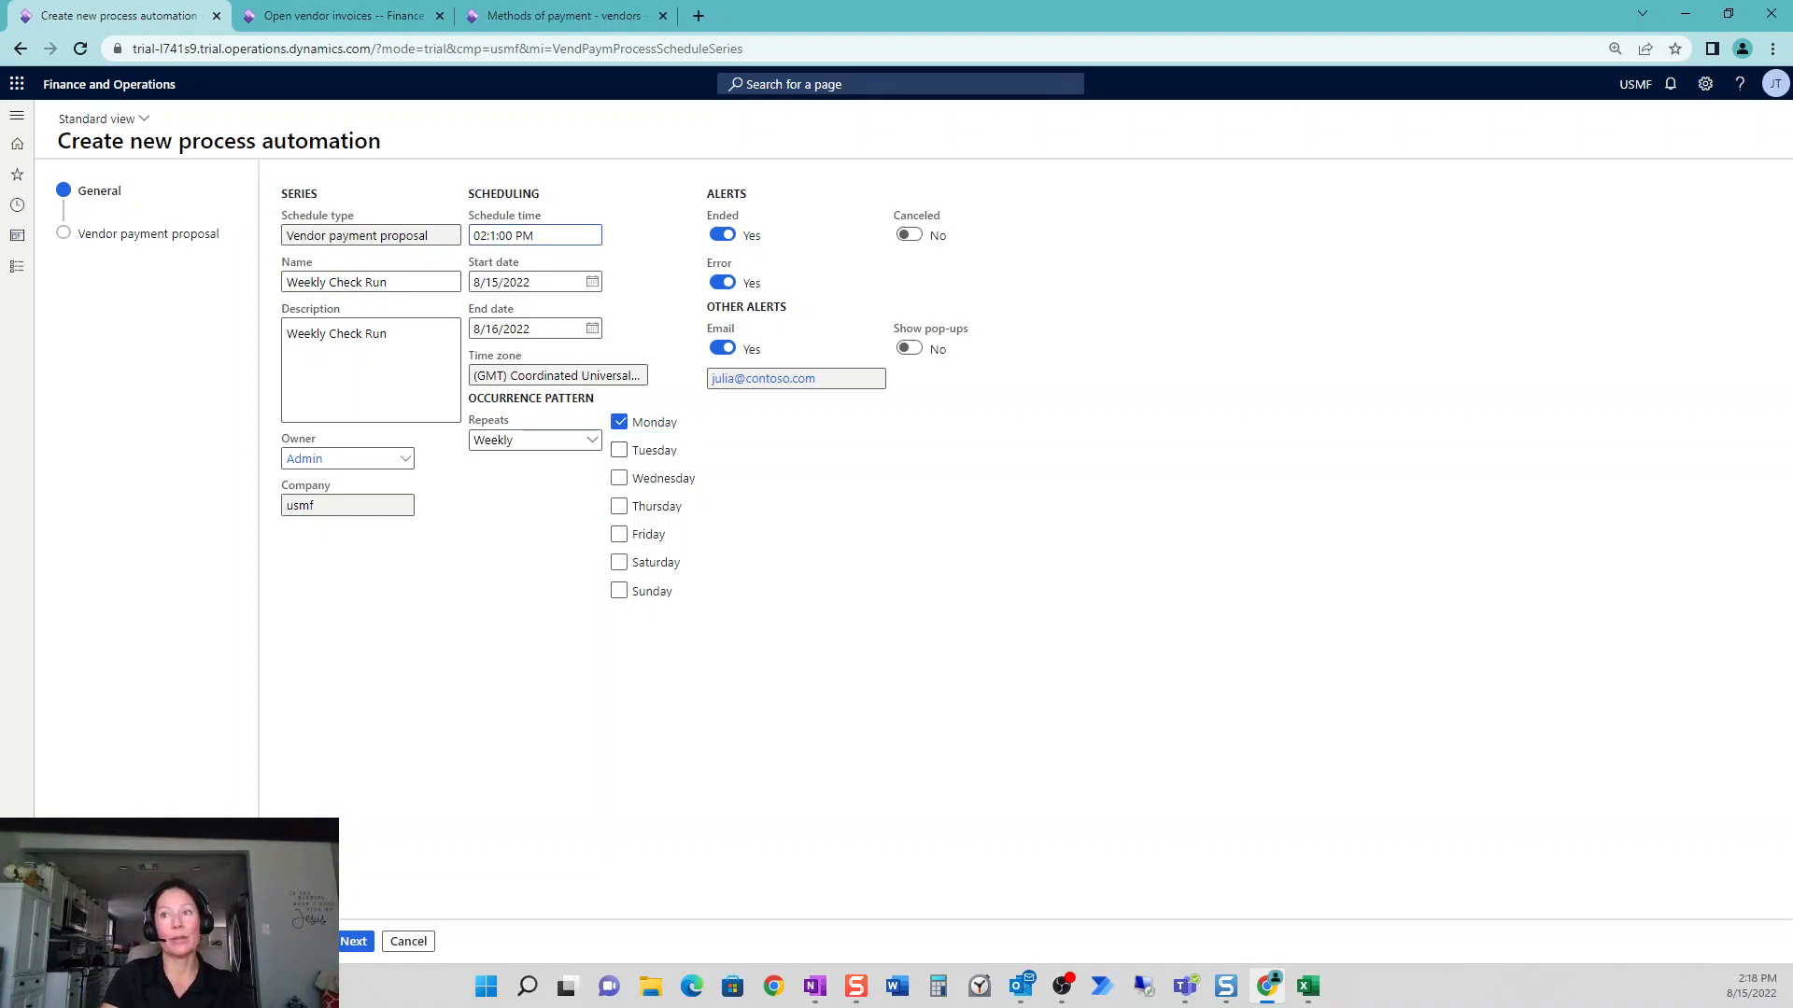
type("20")
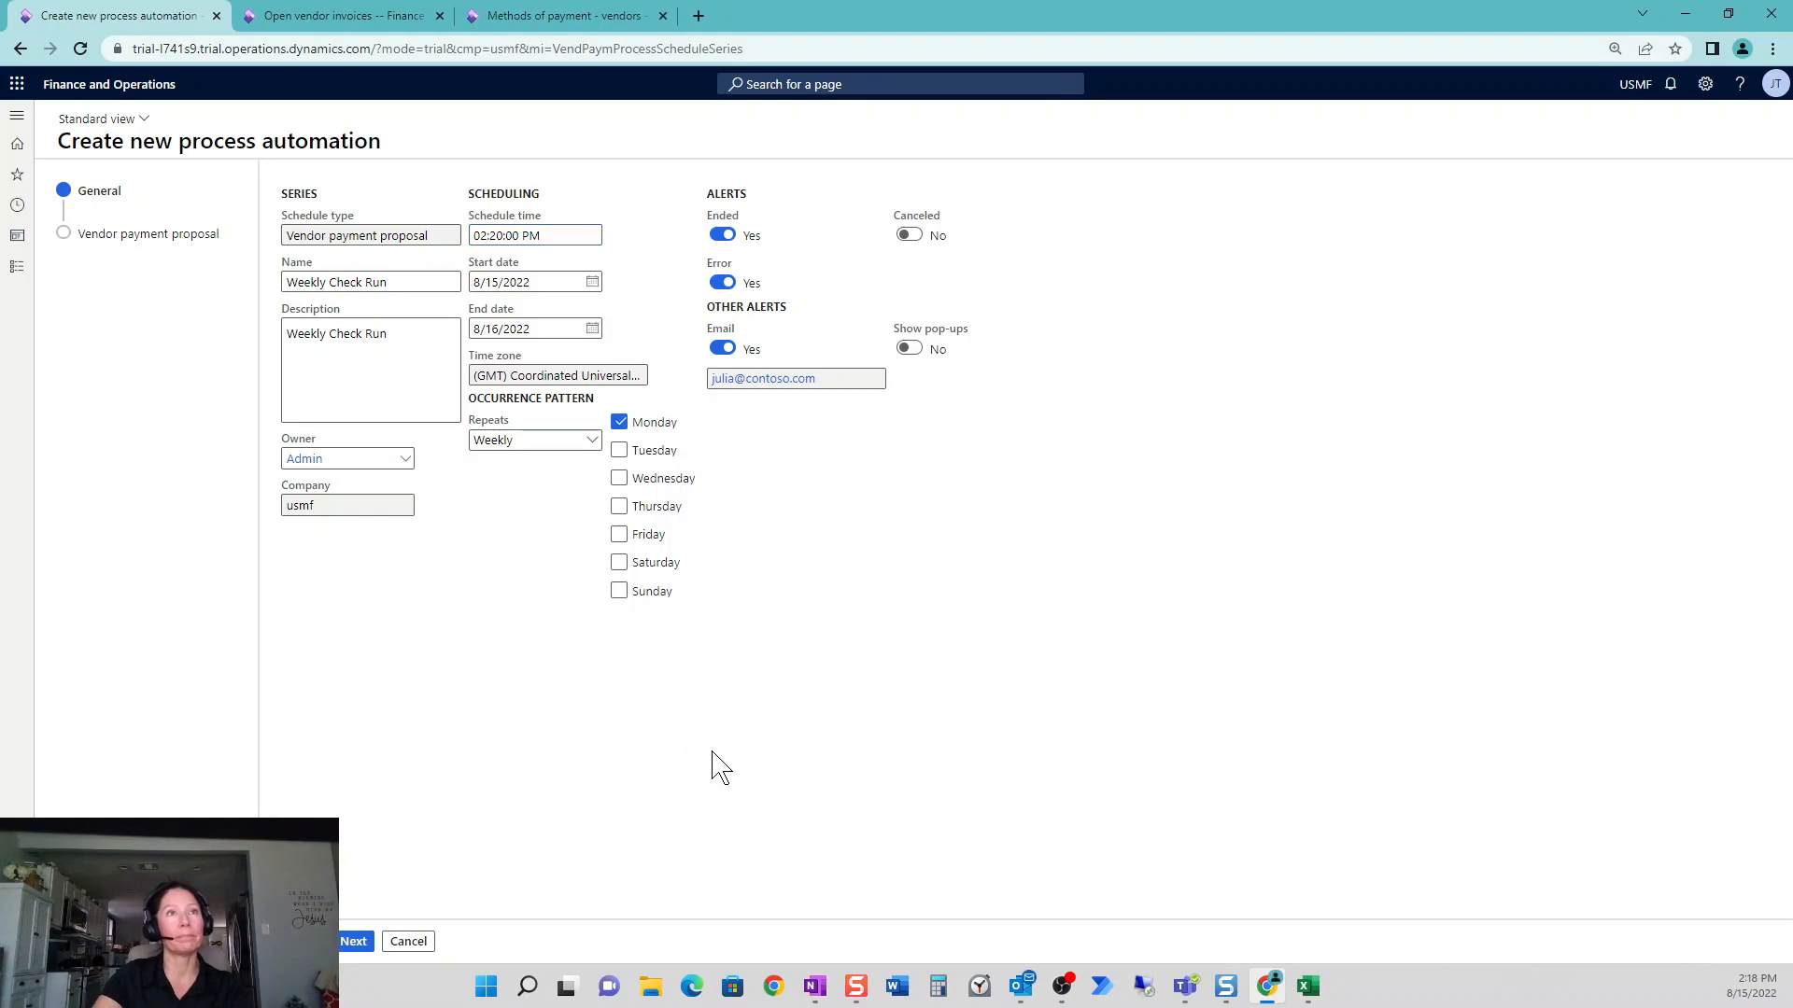
- Set the payment weekday to Monday, finish the series, and accept recreating its future occurrences
left_click(357, 941)
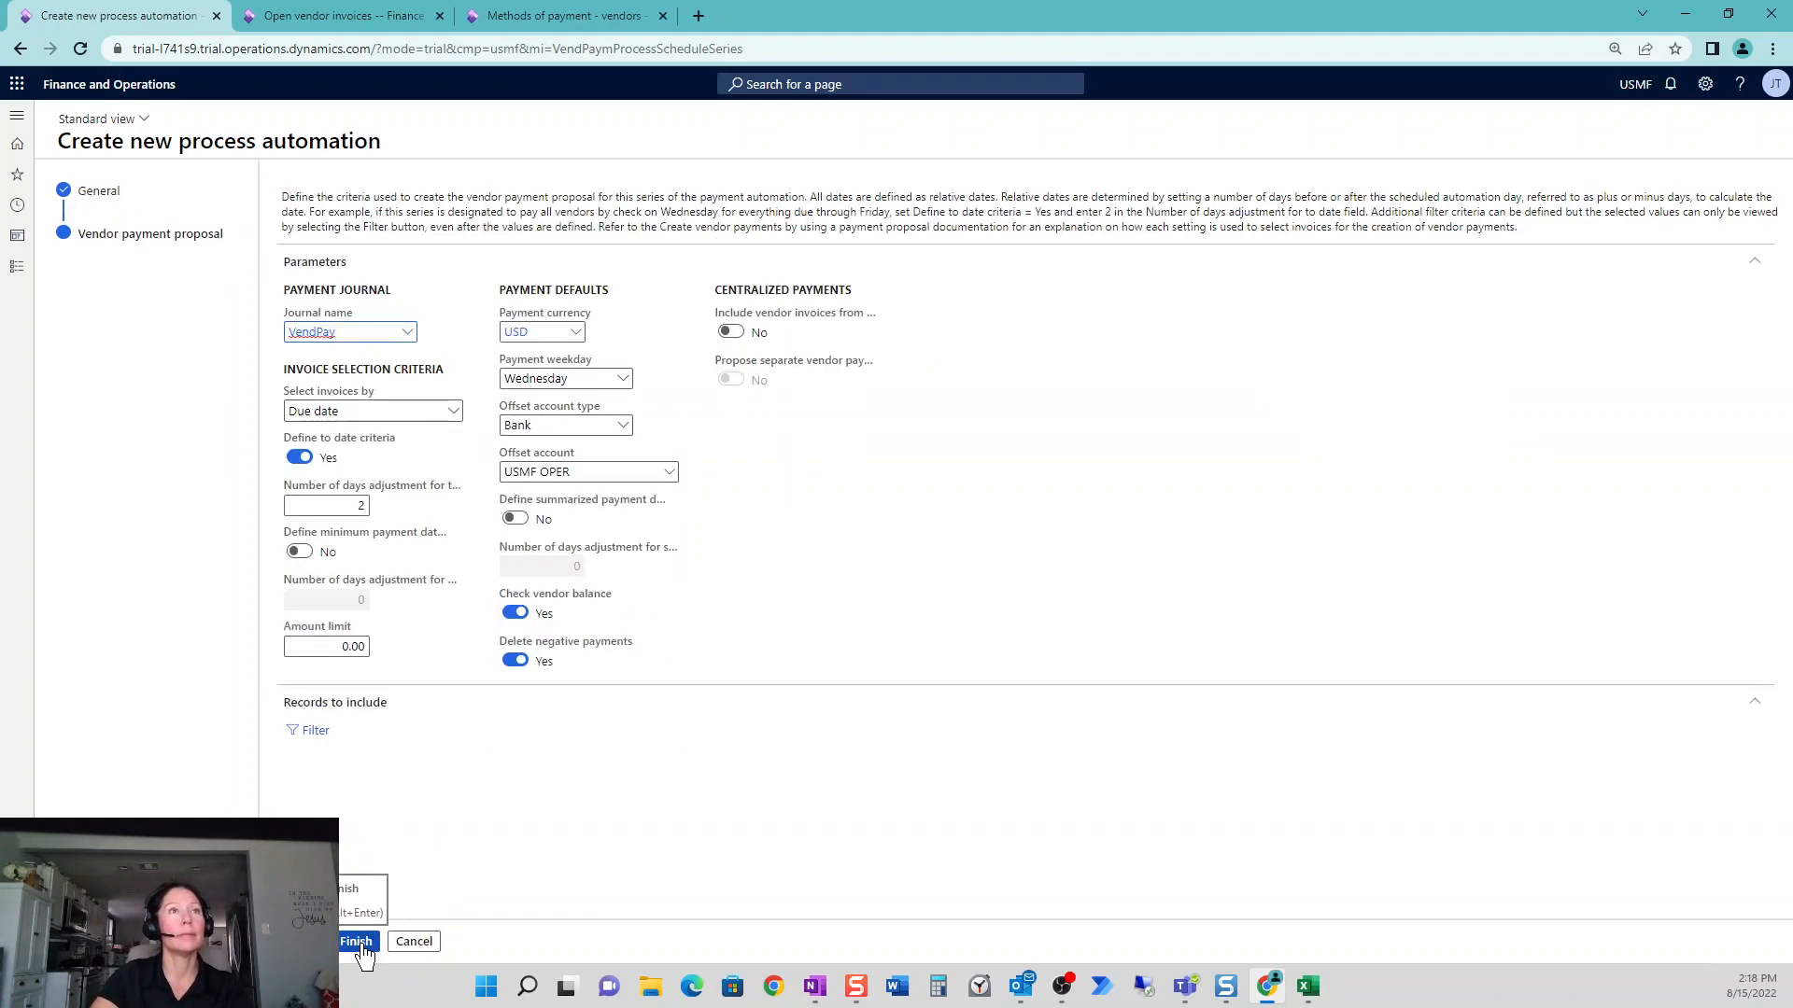
left_click(620, 379)
left_click(541, 412)
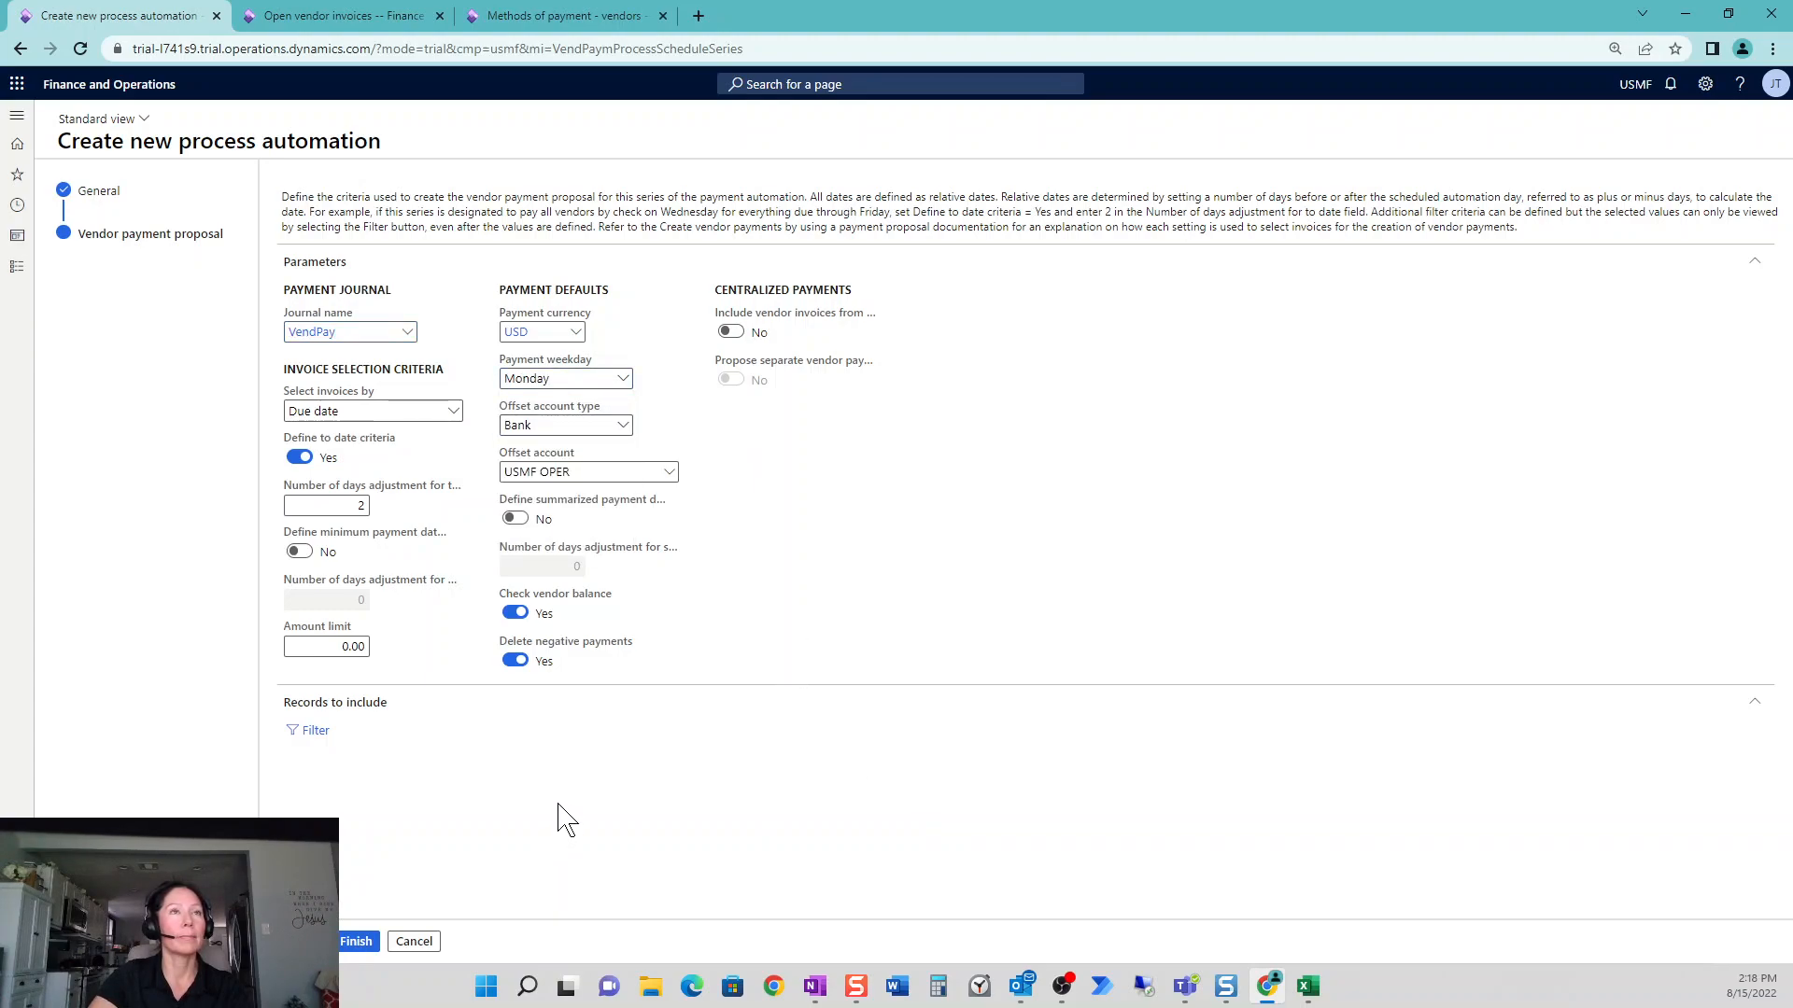
left_click(356, 943)
left_click(1067, 498)
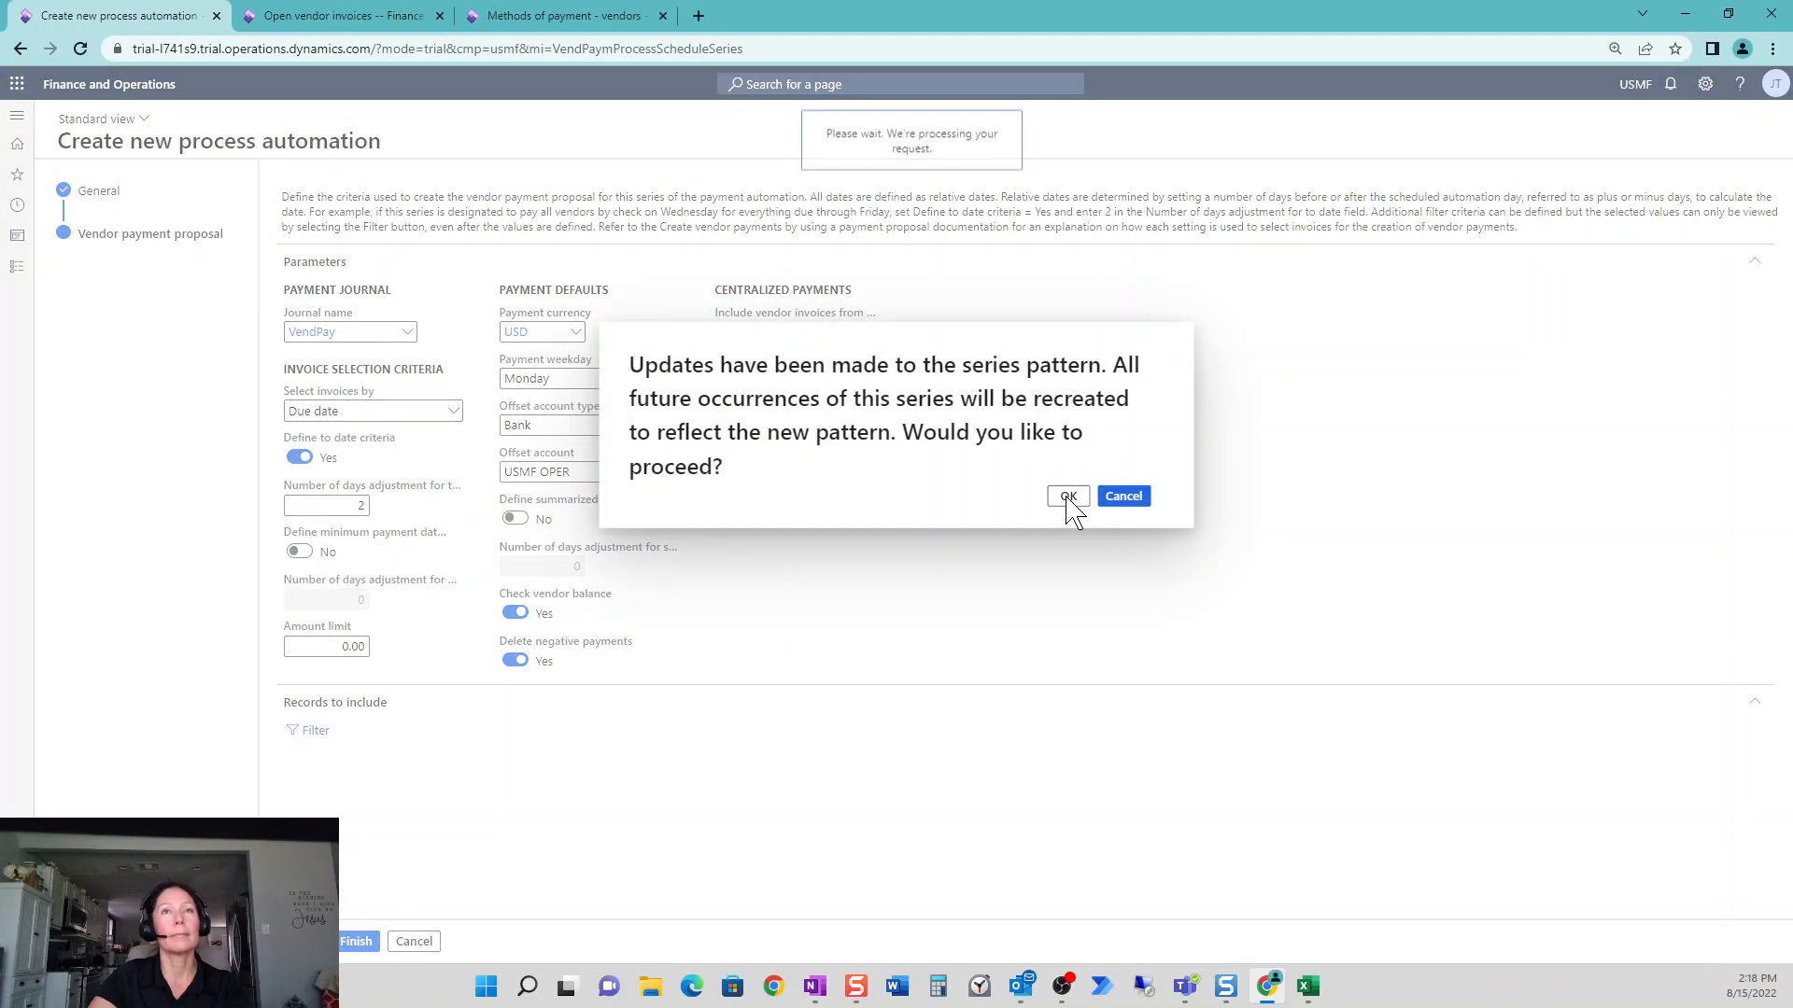
left_click(791, 537)
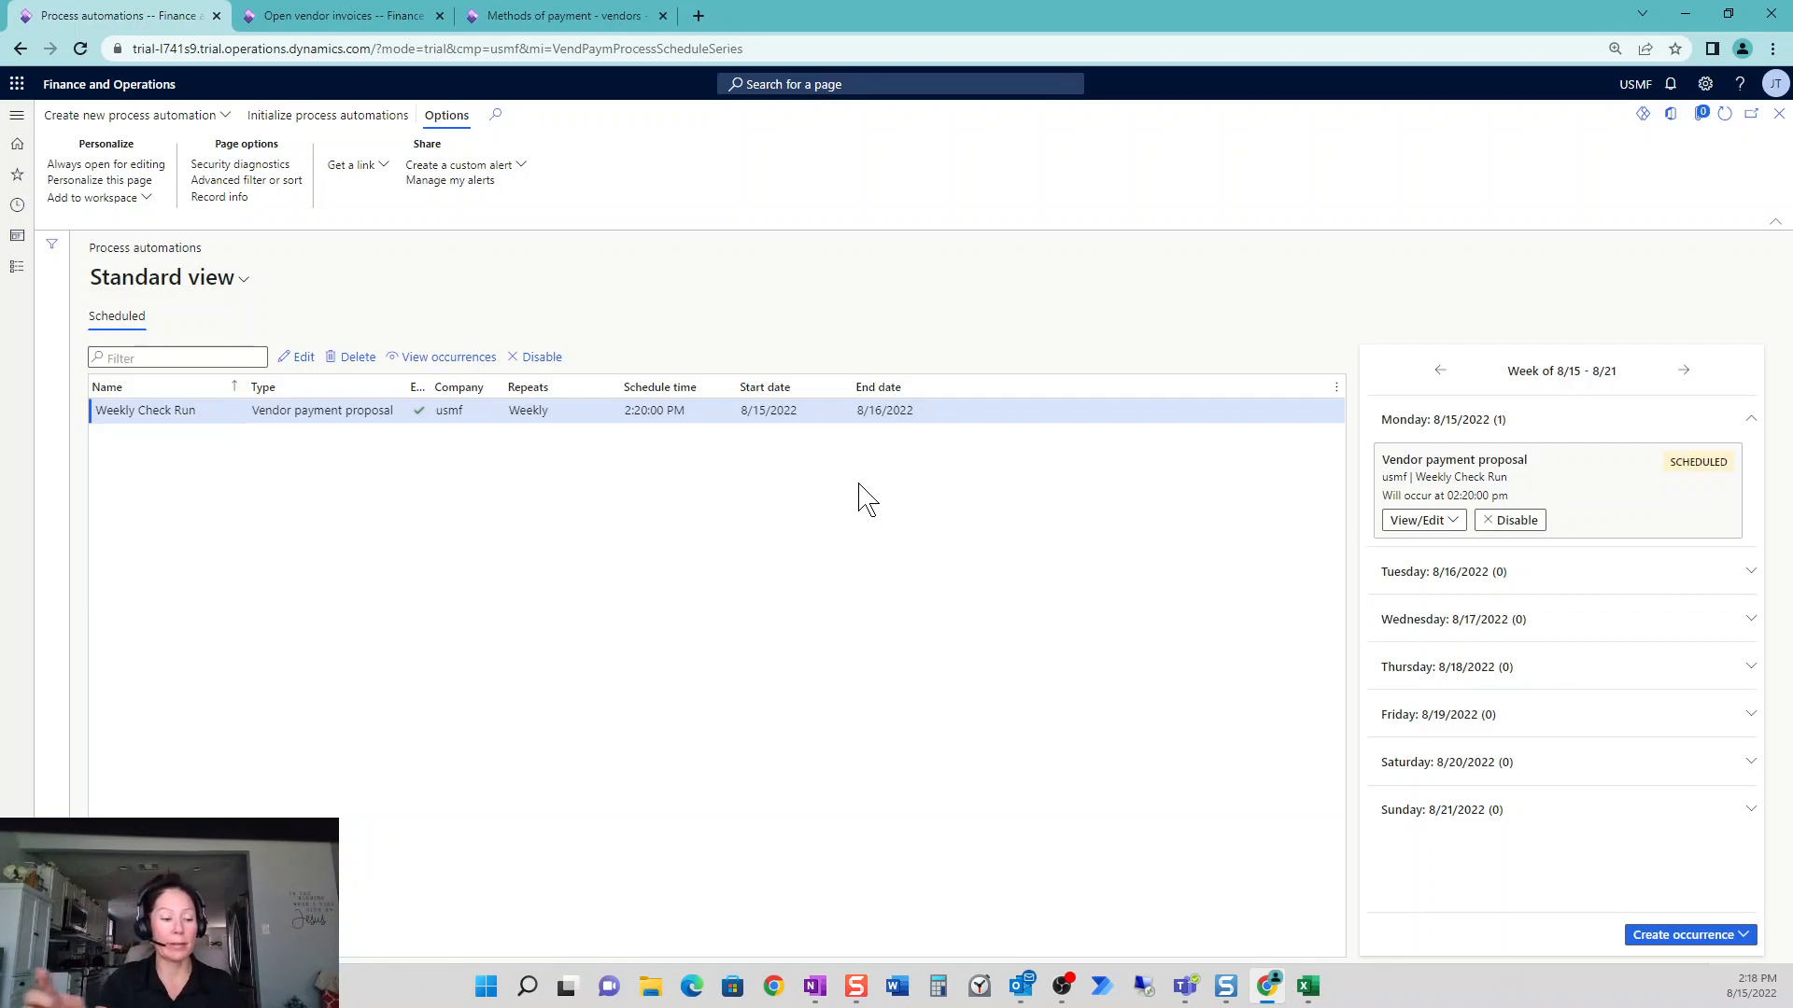
- Open the payment journal created by the Monday Weekly Check Run occurrence and review its vendor payment lines
key("ctrl+plus")
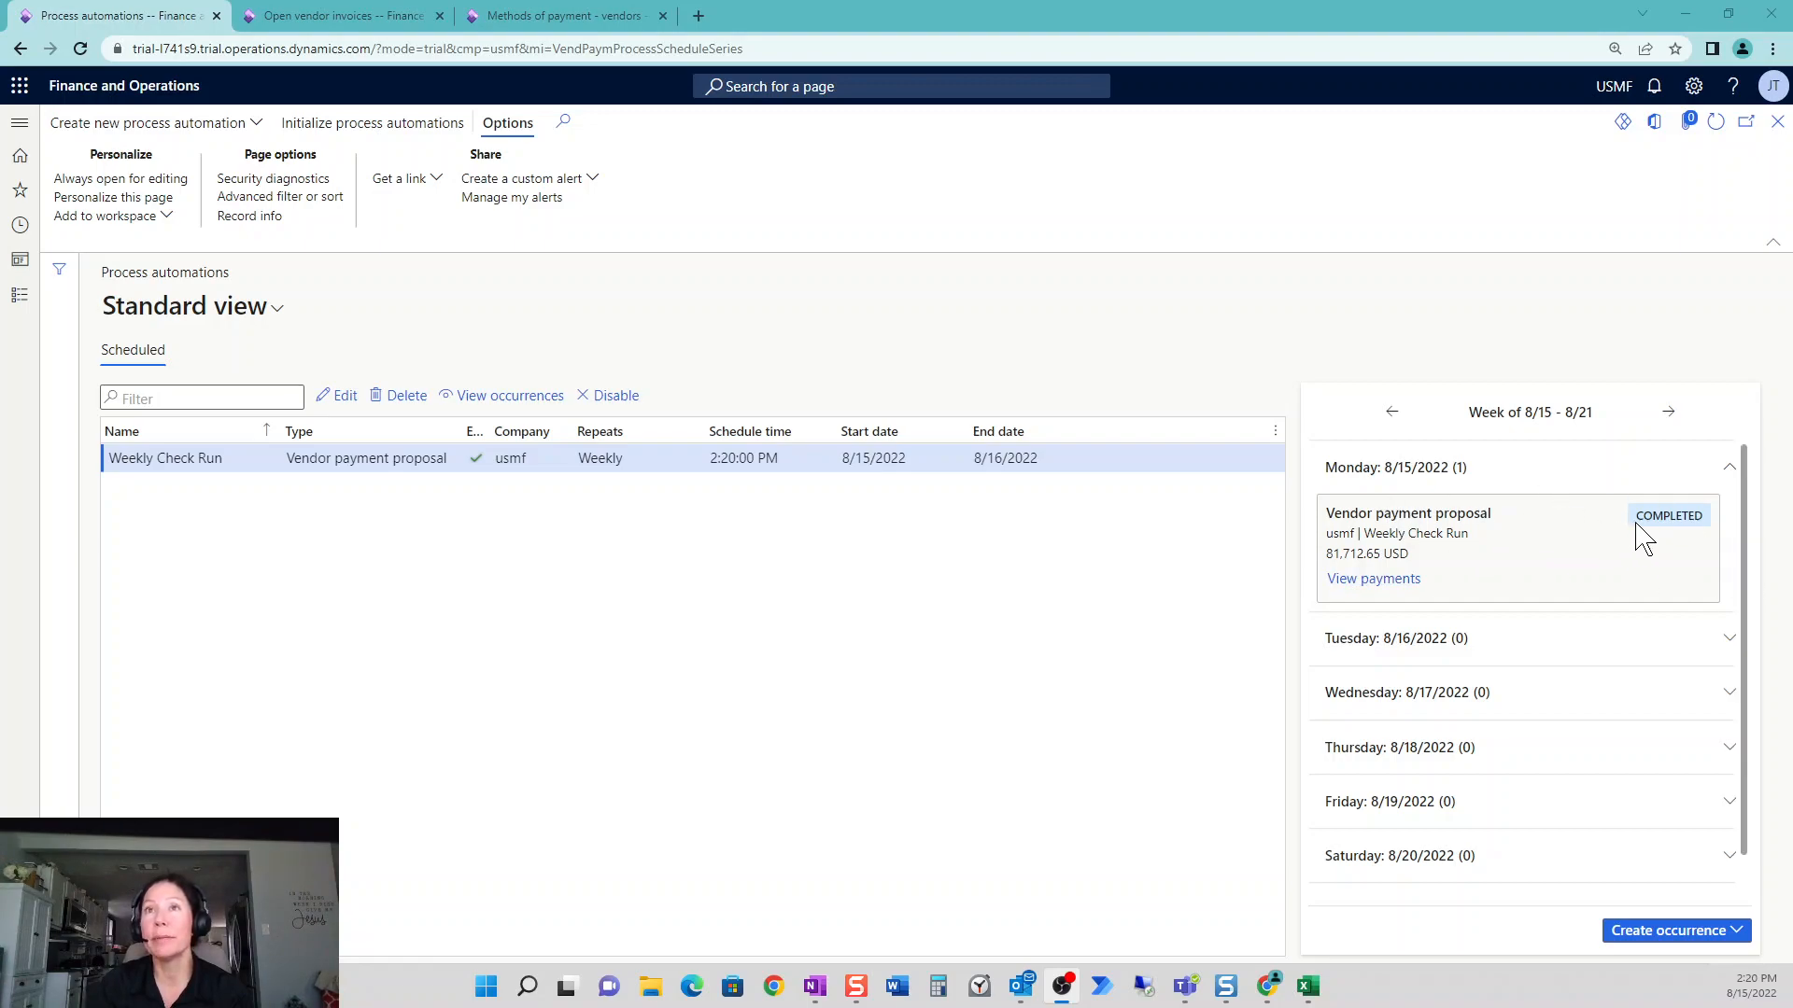
left_click(1374, 579)
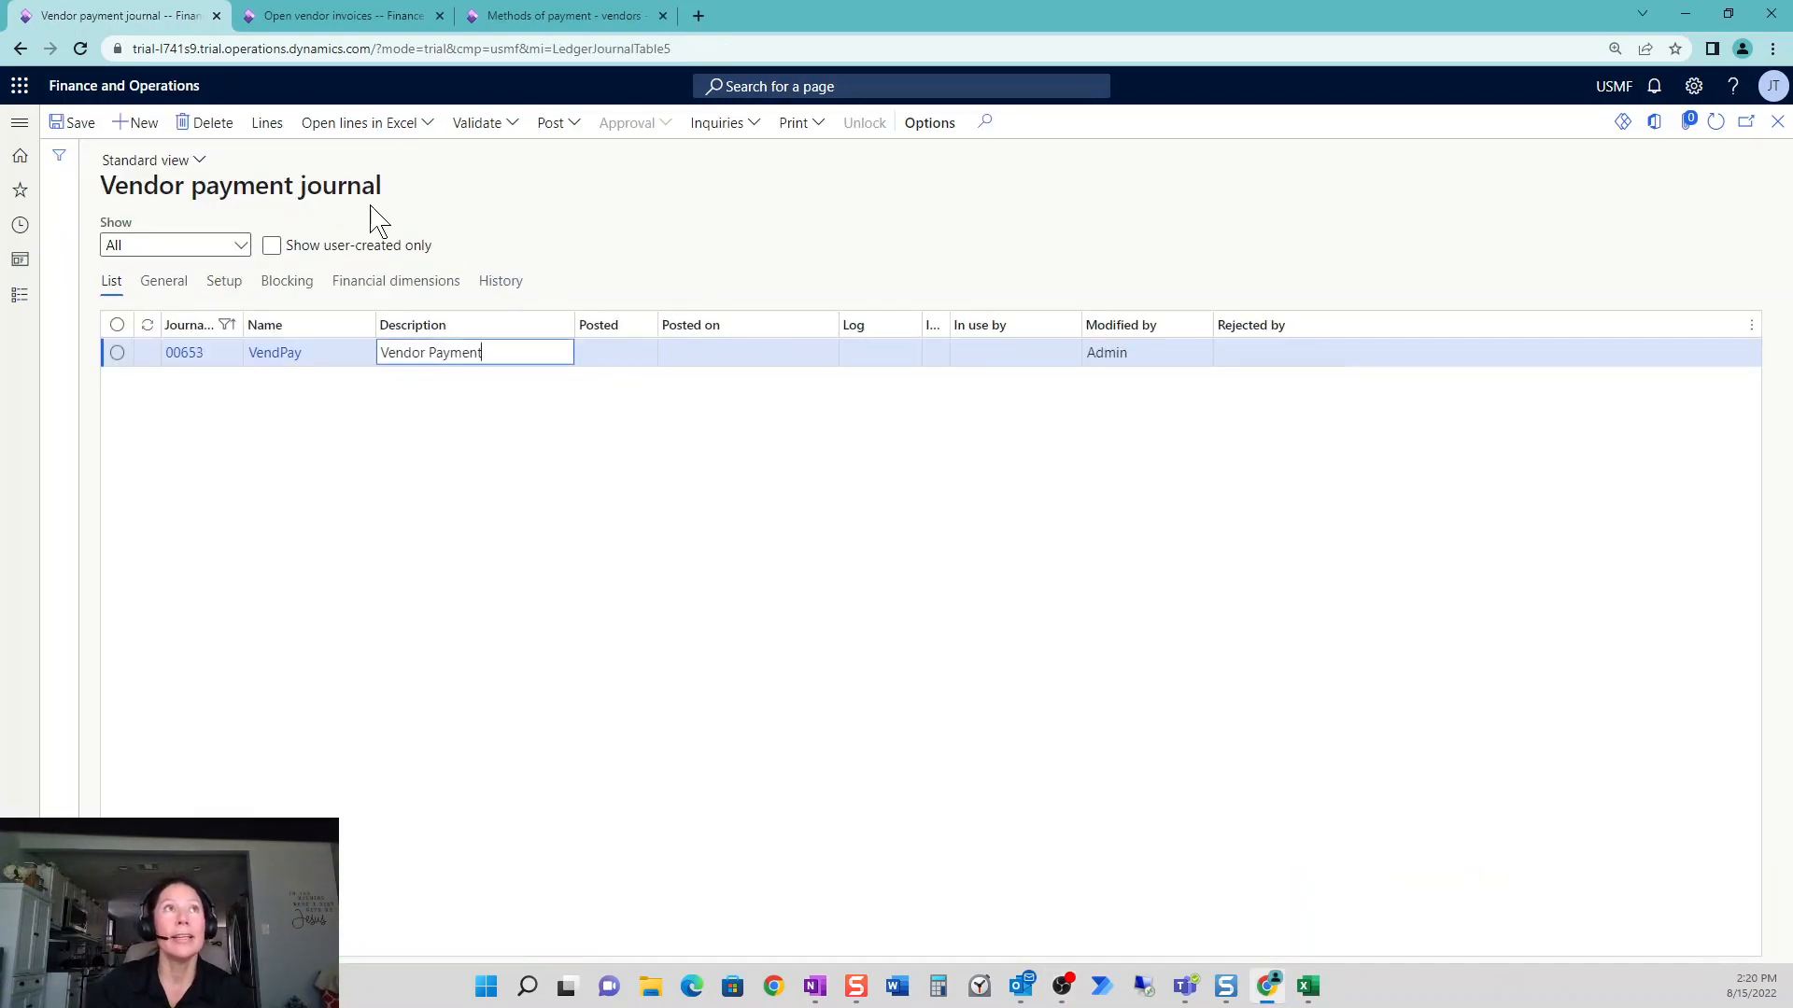
left_click(266, 124)
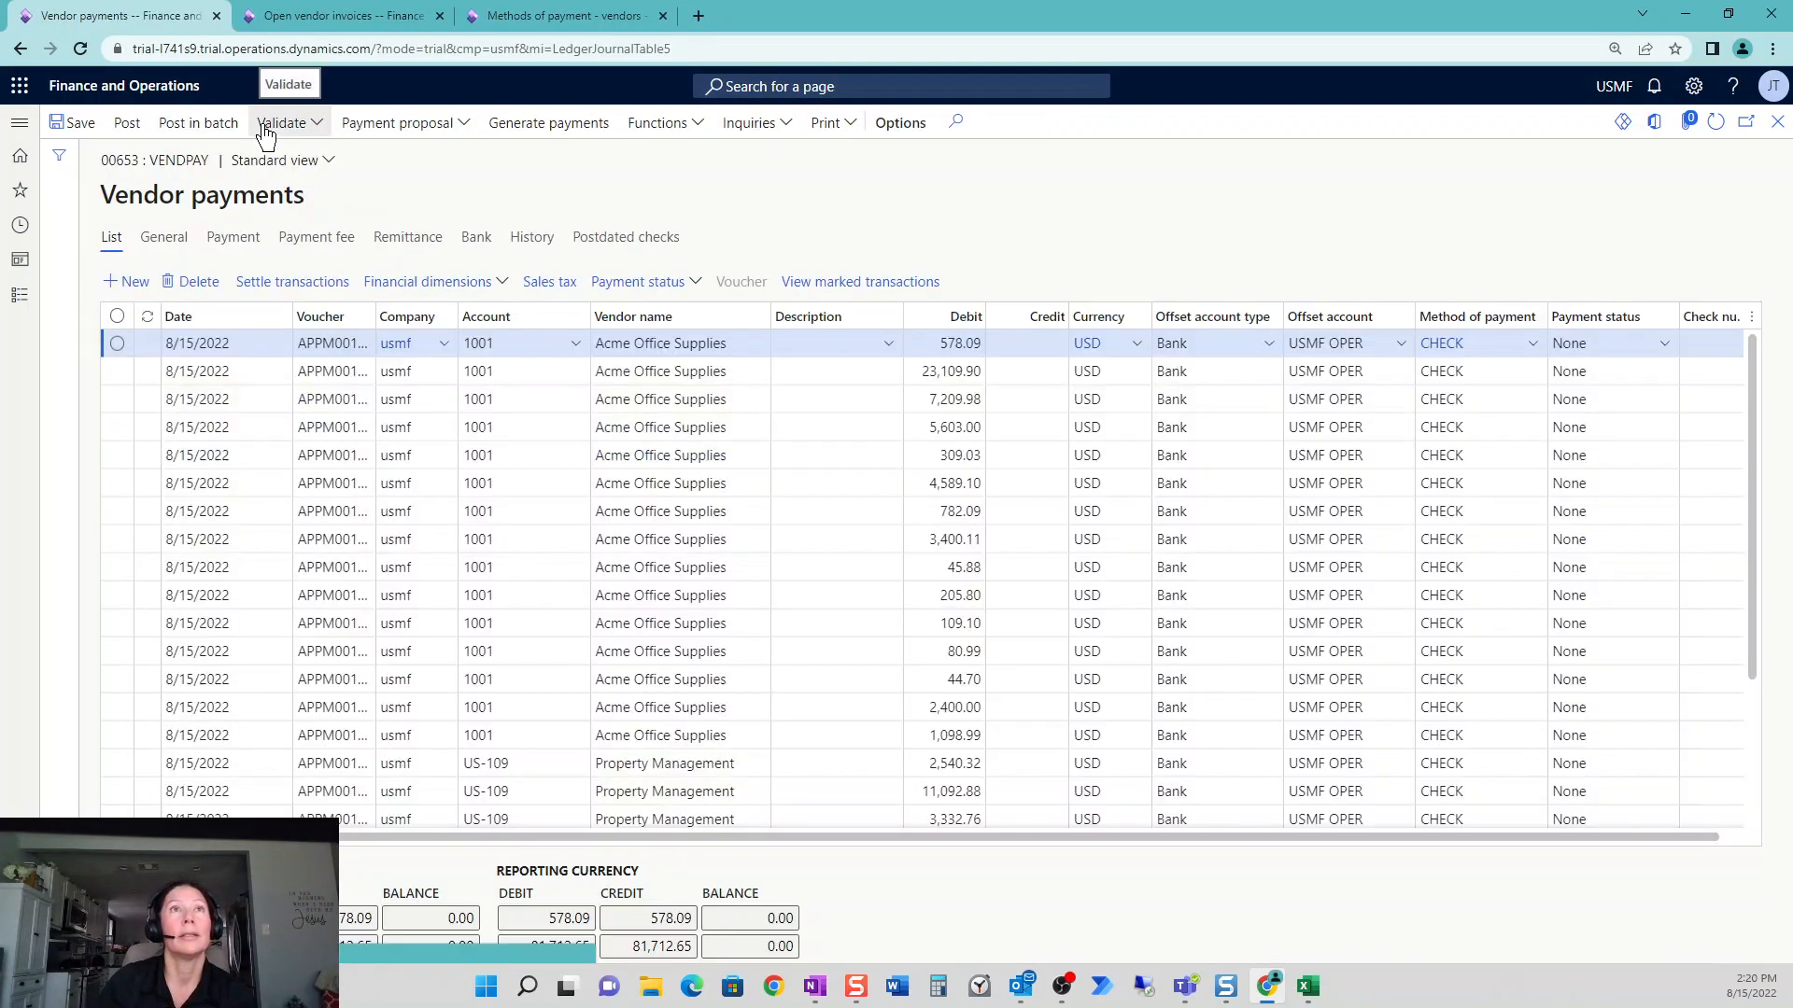
scroll(1612, 440, "down", 4)
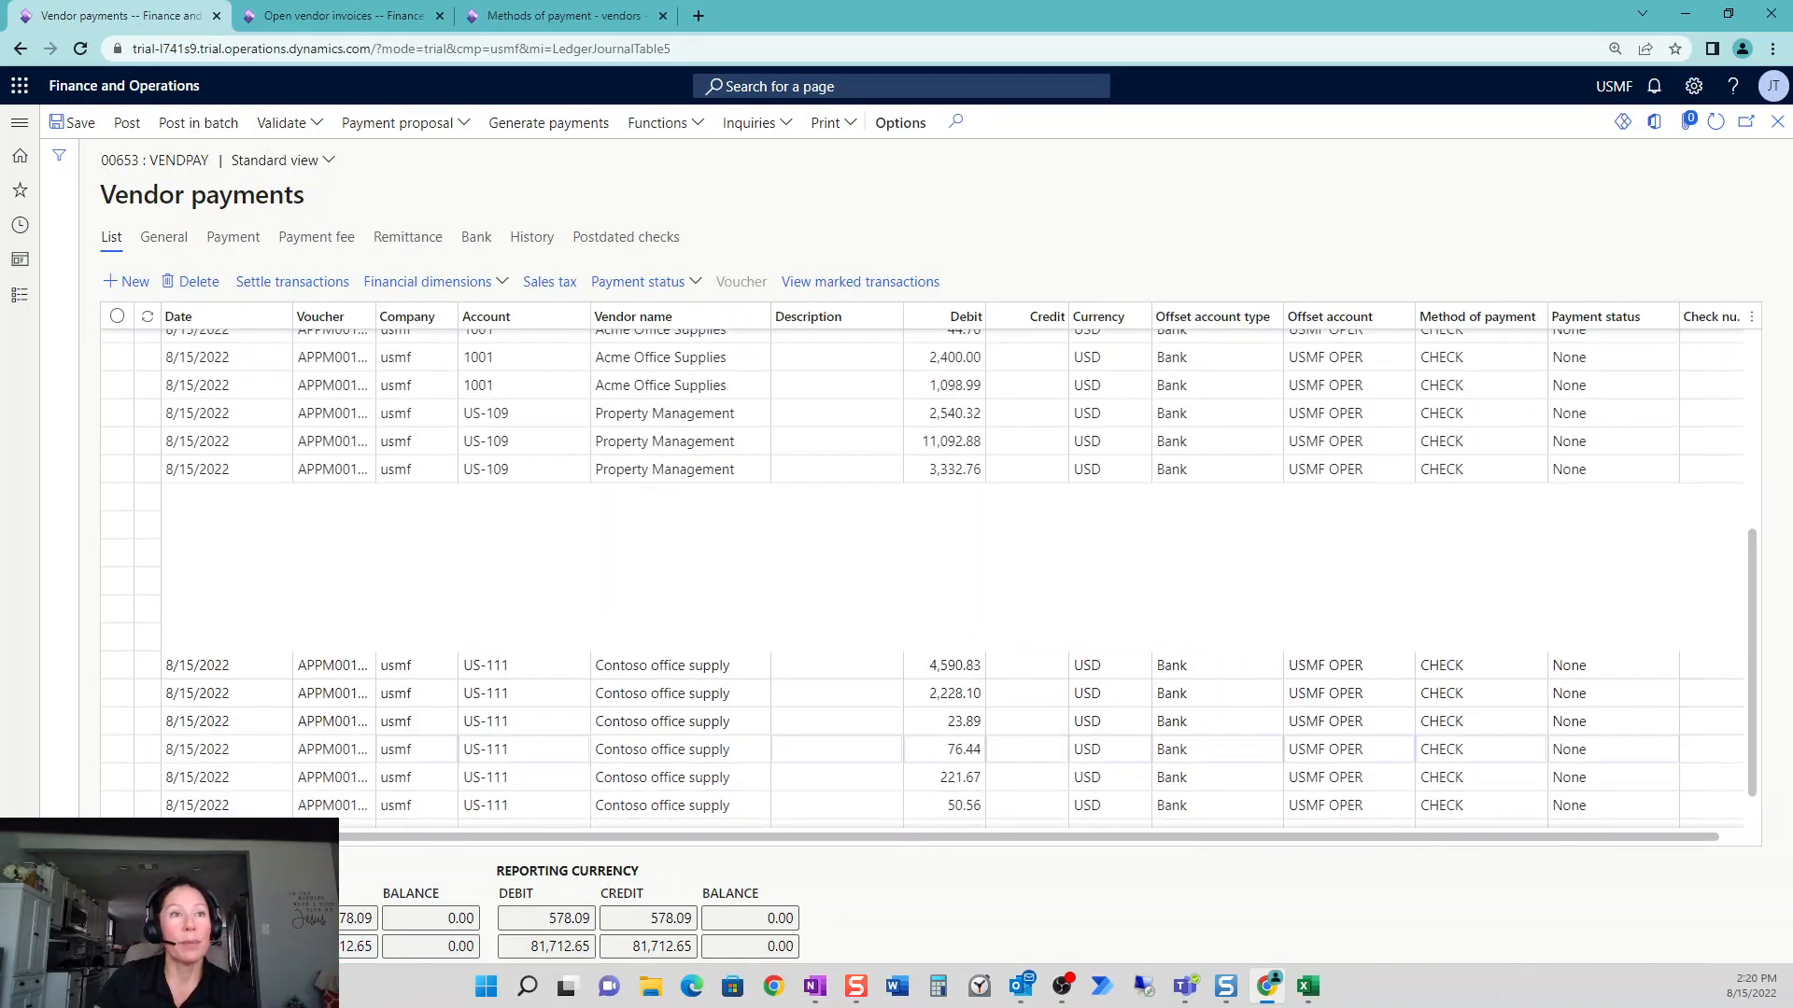
scroll(922, 738, "down", 1)
scroll(971, 734, "up", 5)
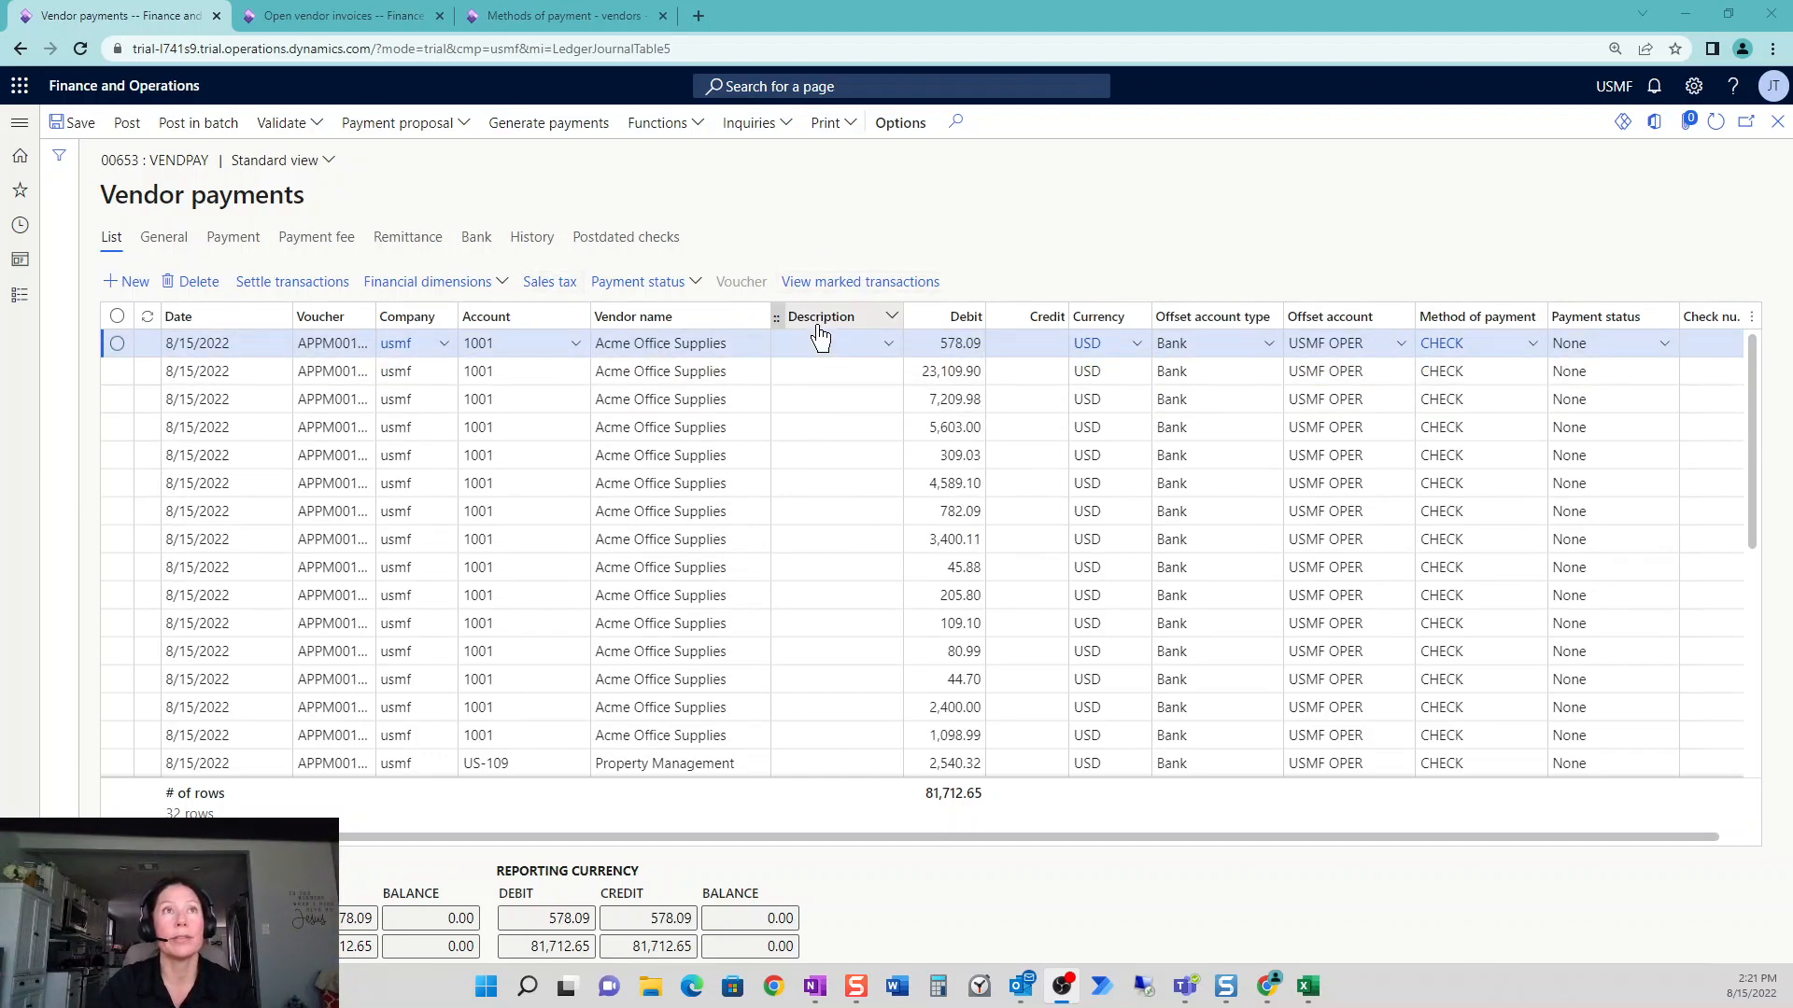
- Filter the open vendor invoices to method of payment CHECK to compare the unsettled total, and clear that filter
left_click(364, 18)
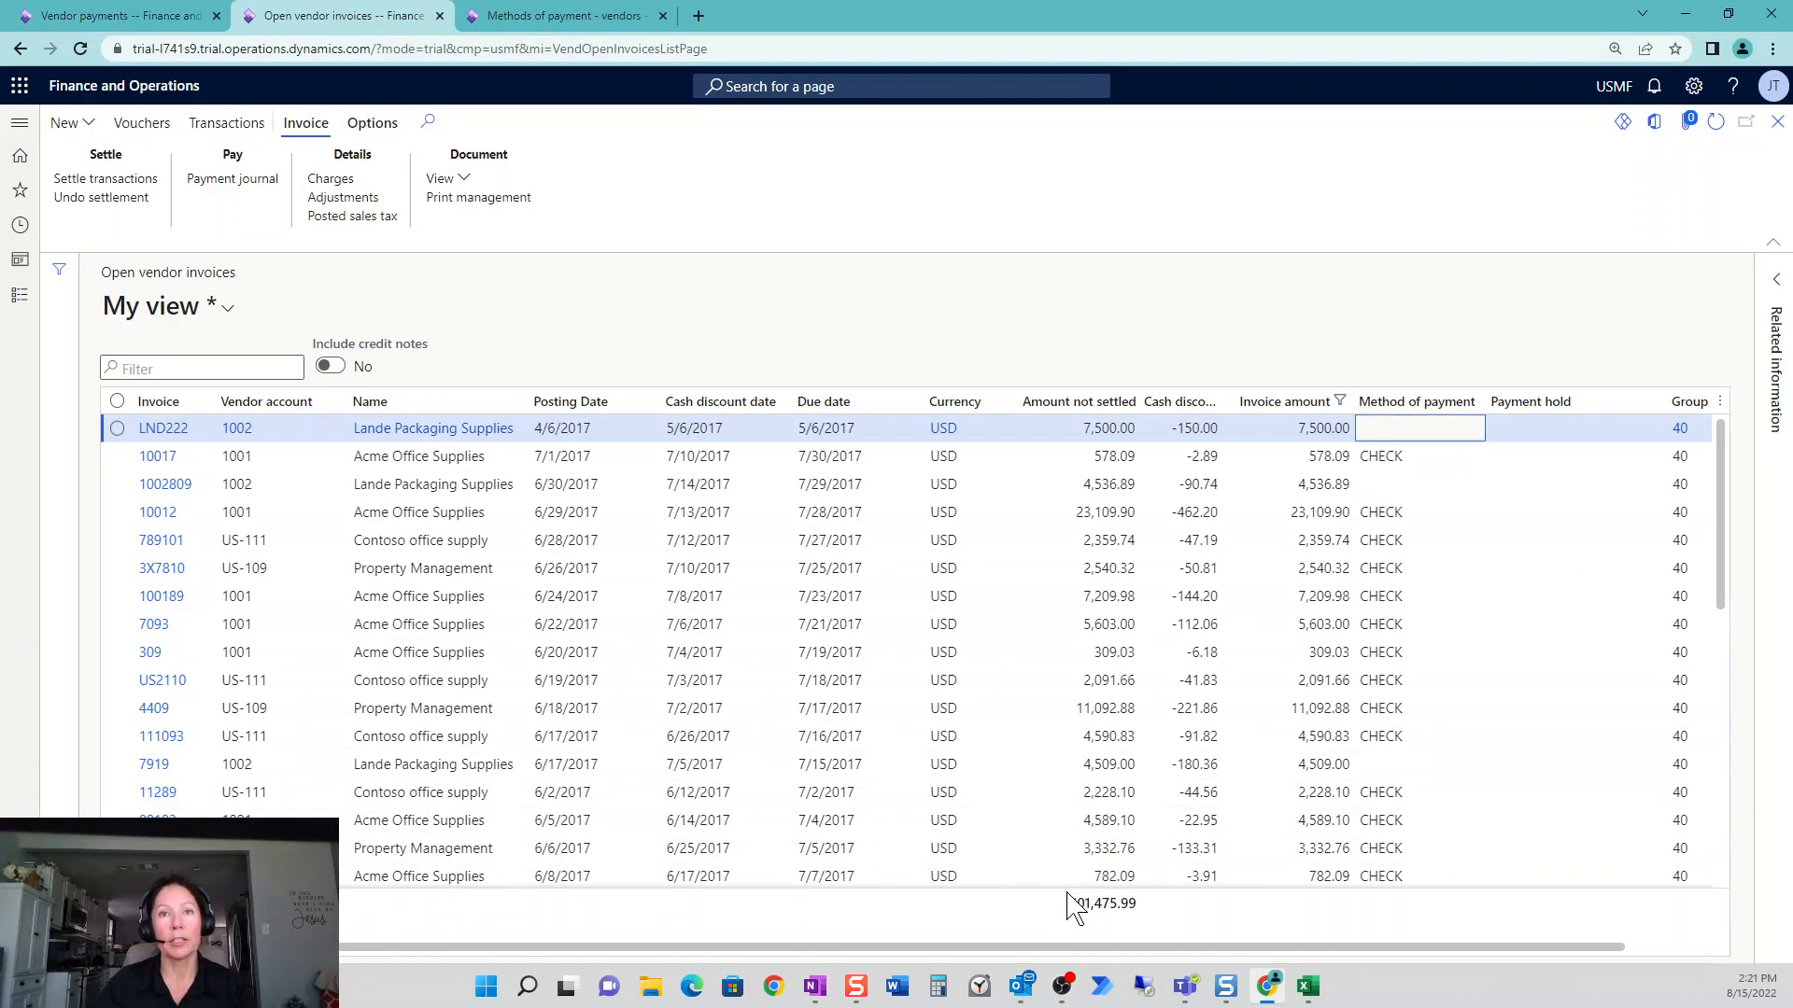
left_click(1416, 402)
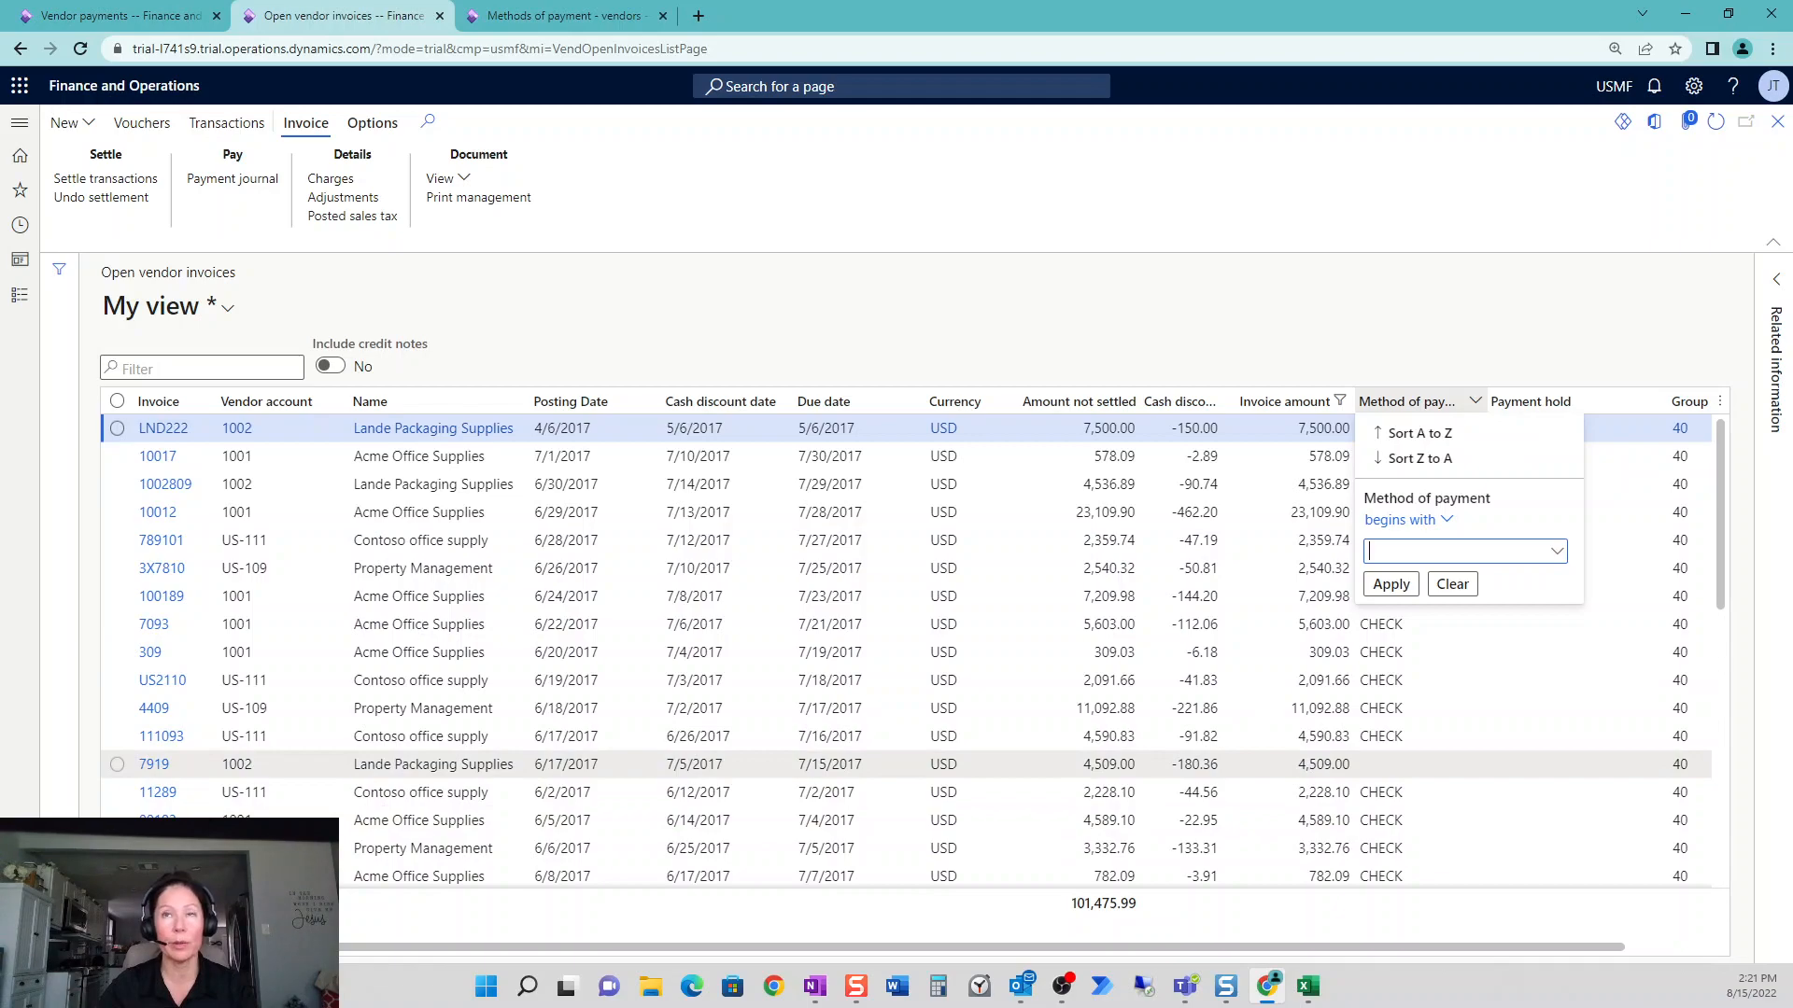
type("CHECK")
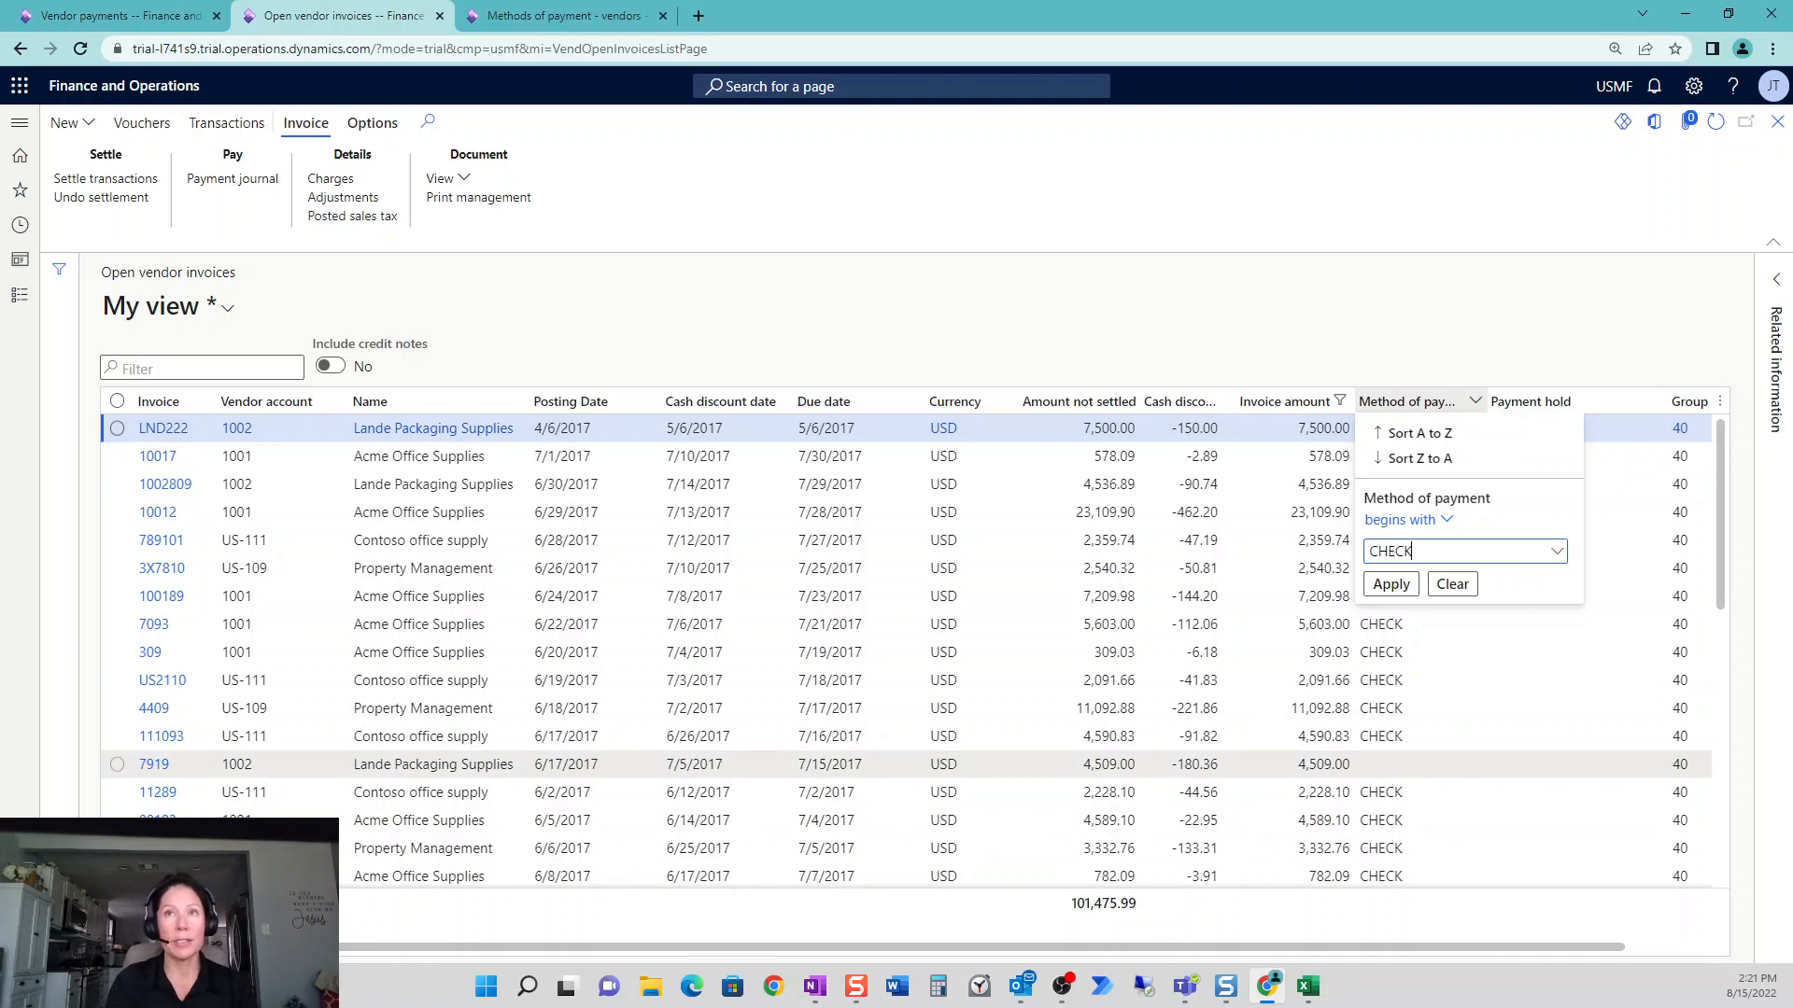
key("Return")
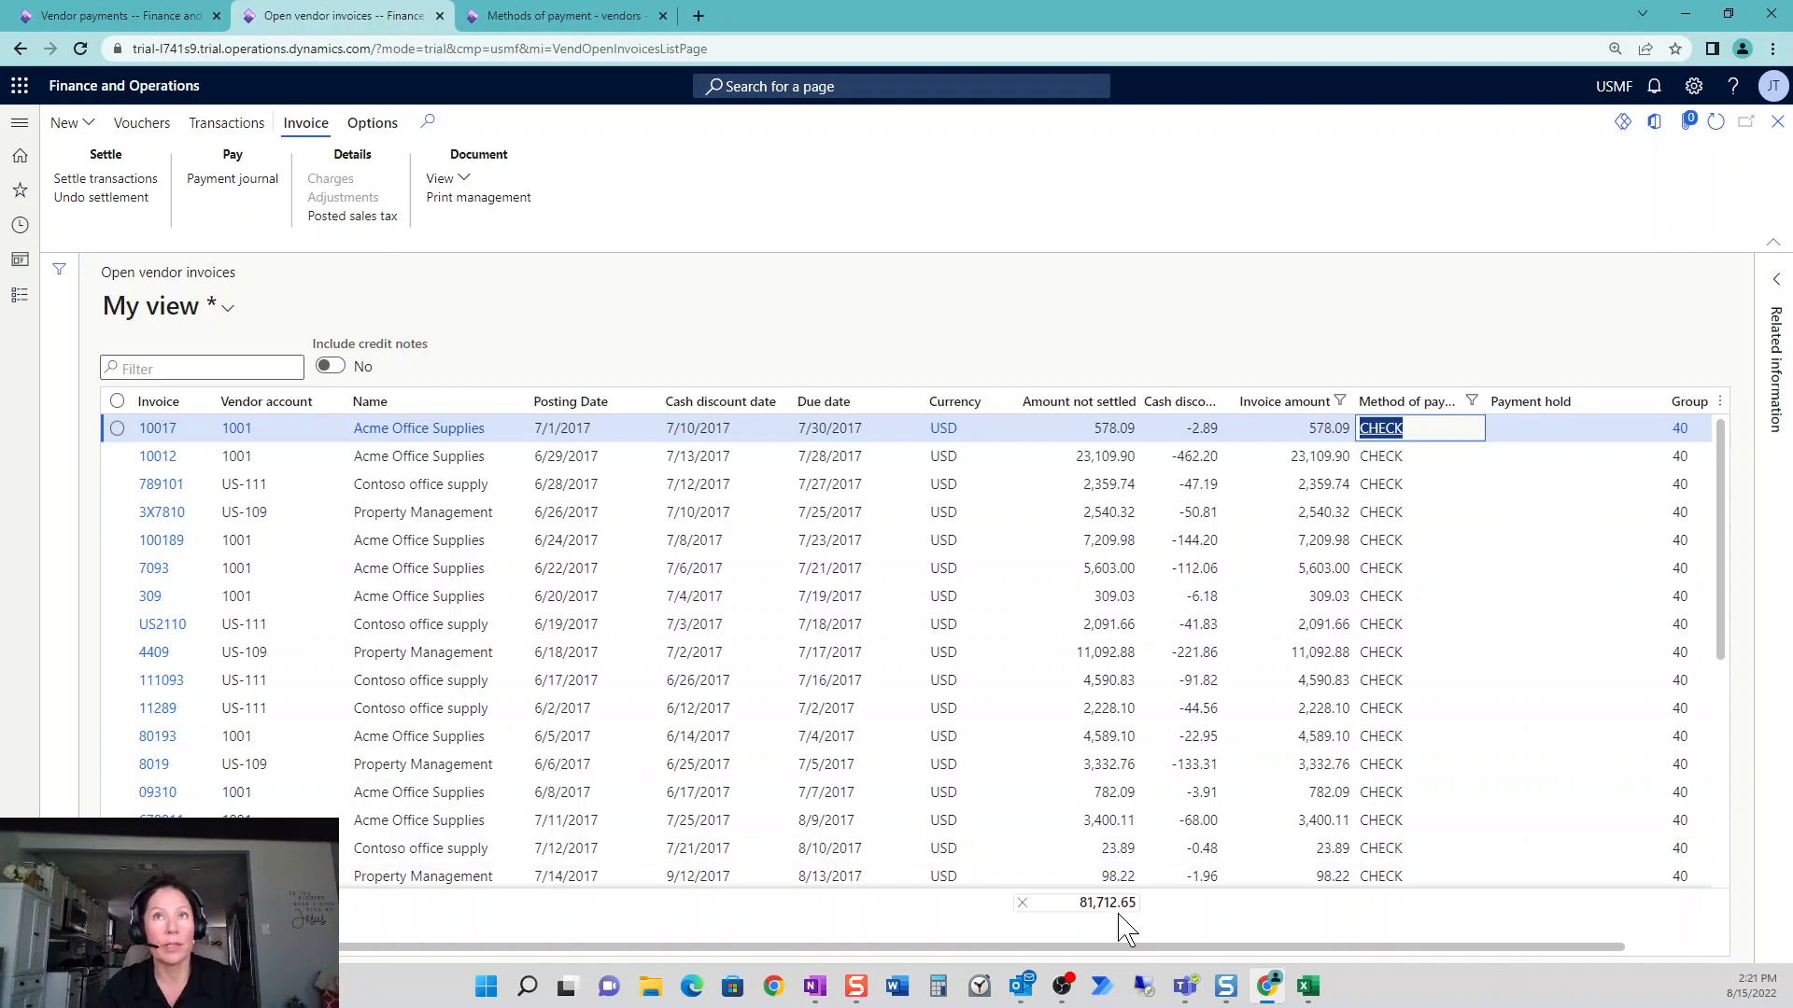
left_click(1414, 392)
left_click(1469, 585)
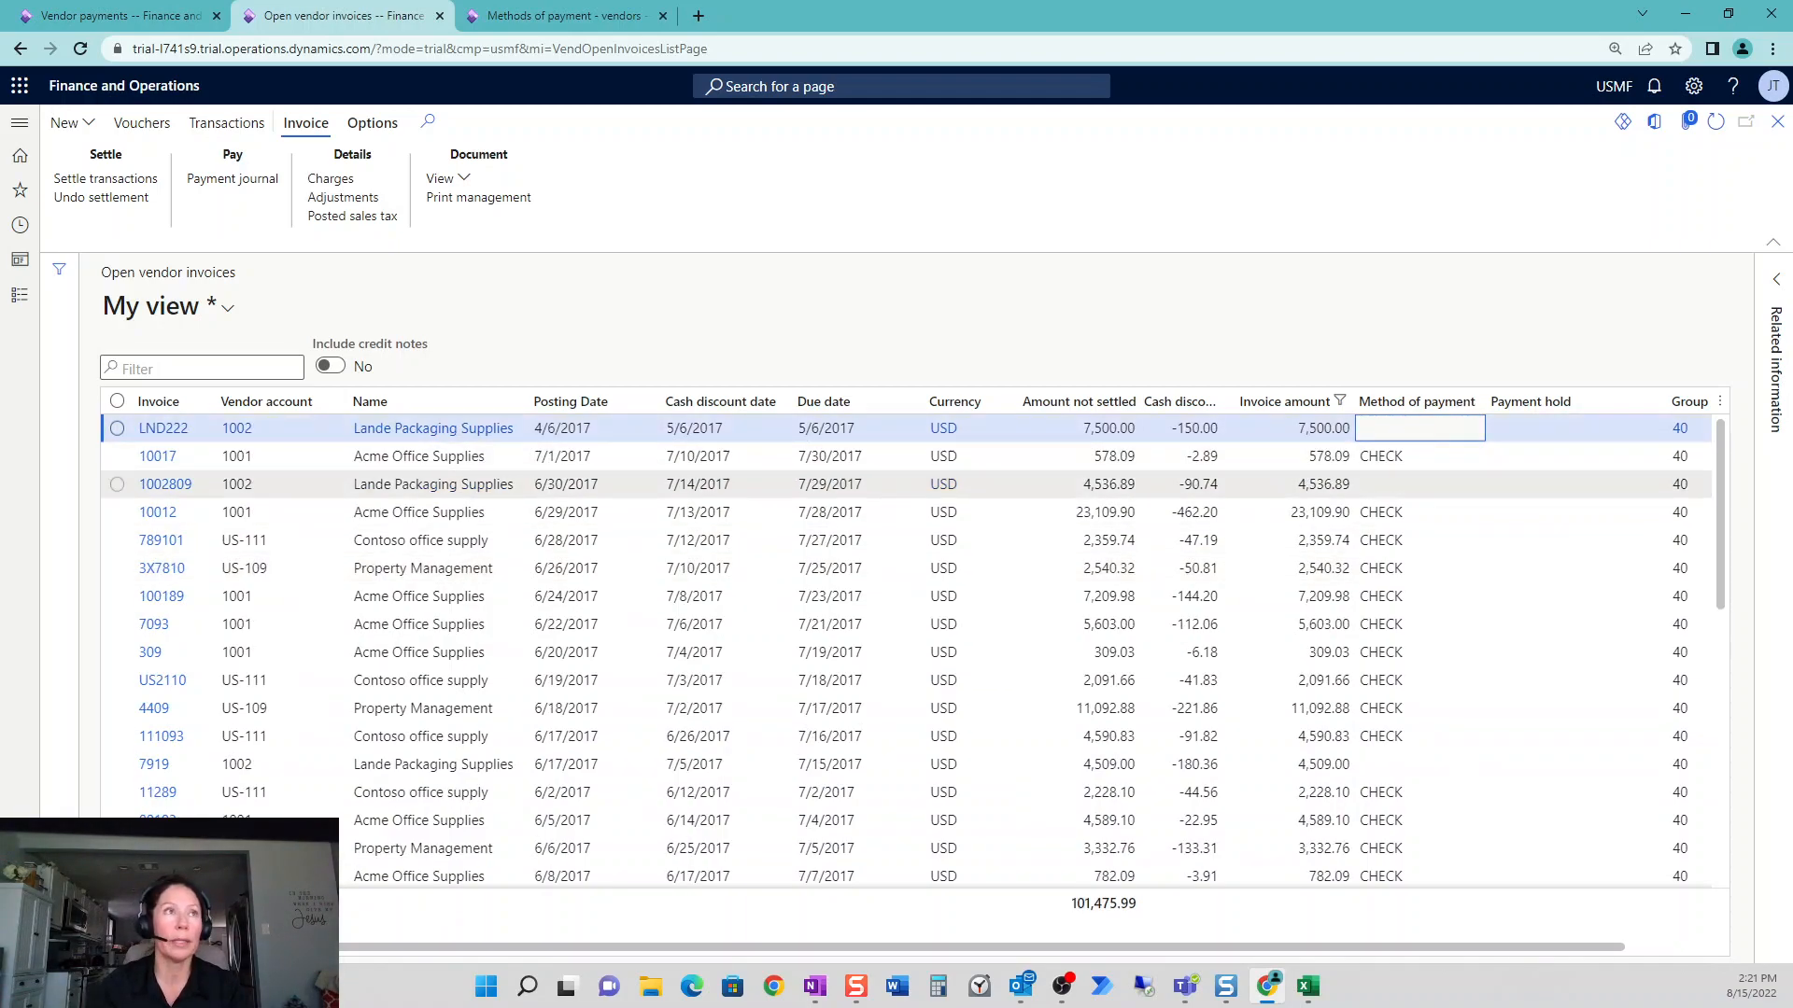
- Open the details of vendor 1002 to examine its method of payment, and return to the open vendor invoices
left_click(236, 433)
left_click(237, 432)
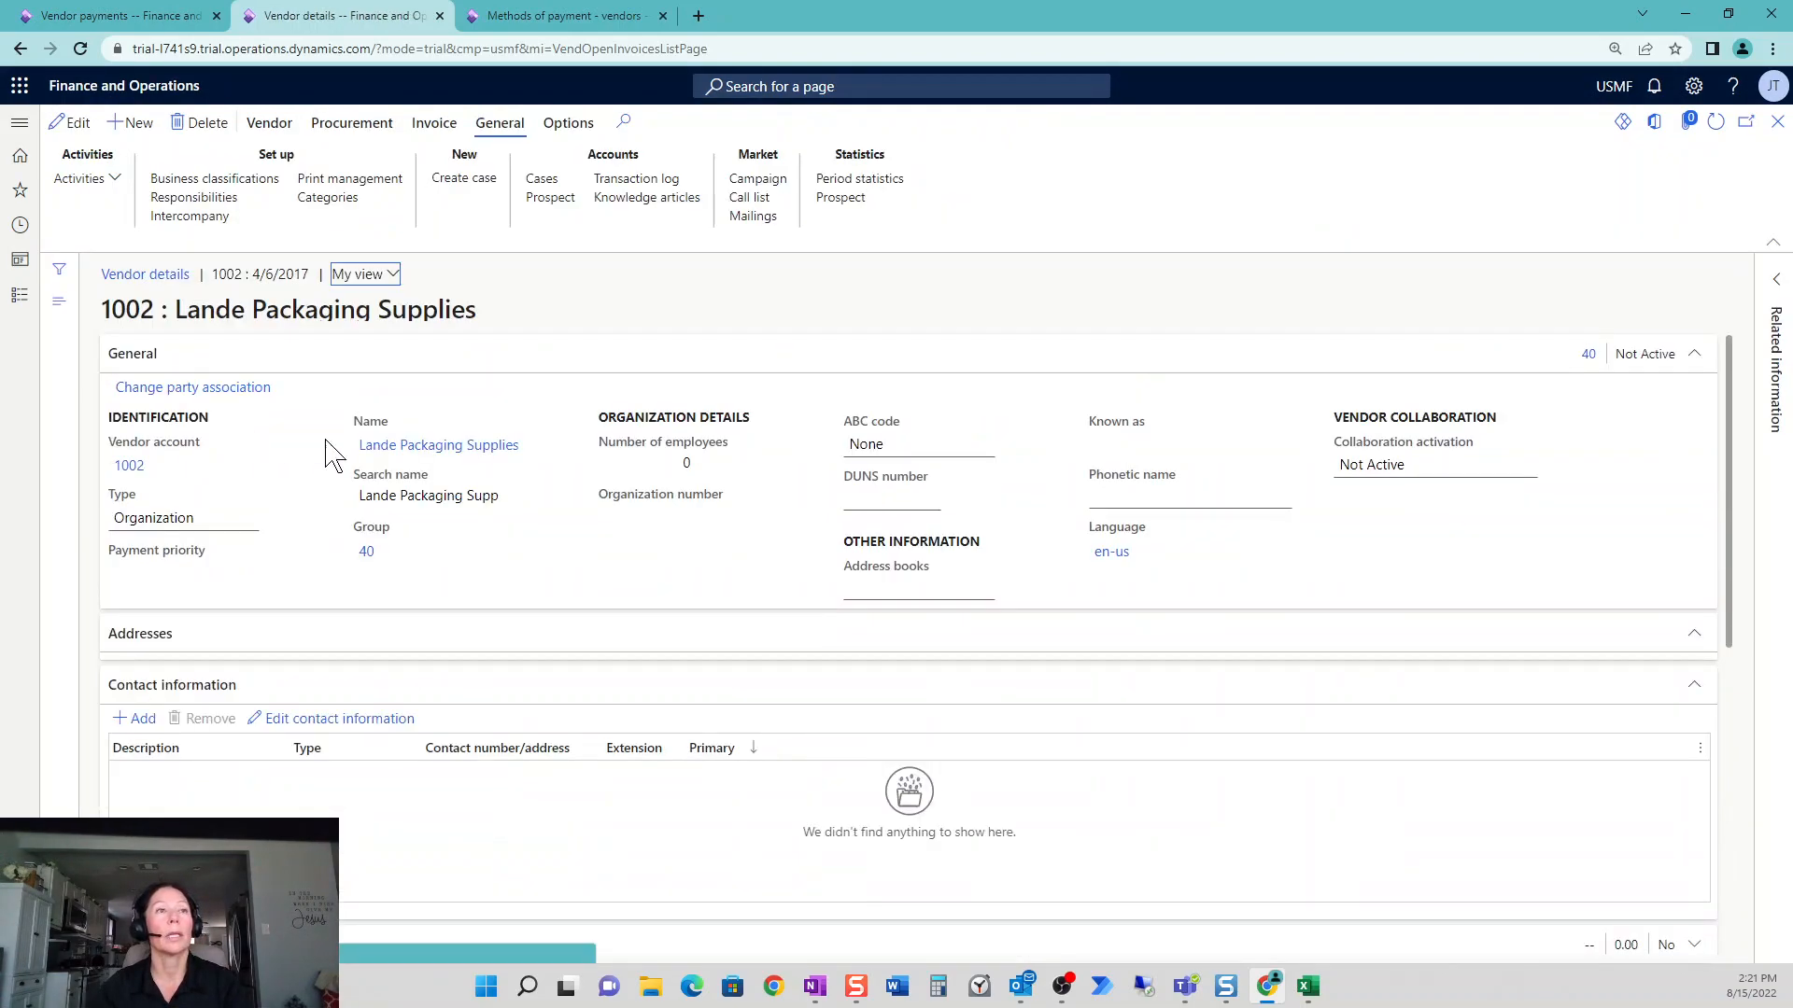
scroll(816, 760, "down", 10)
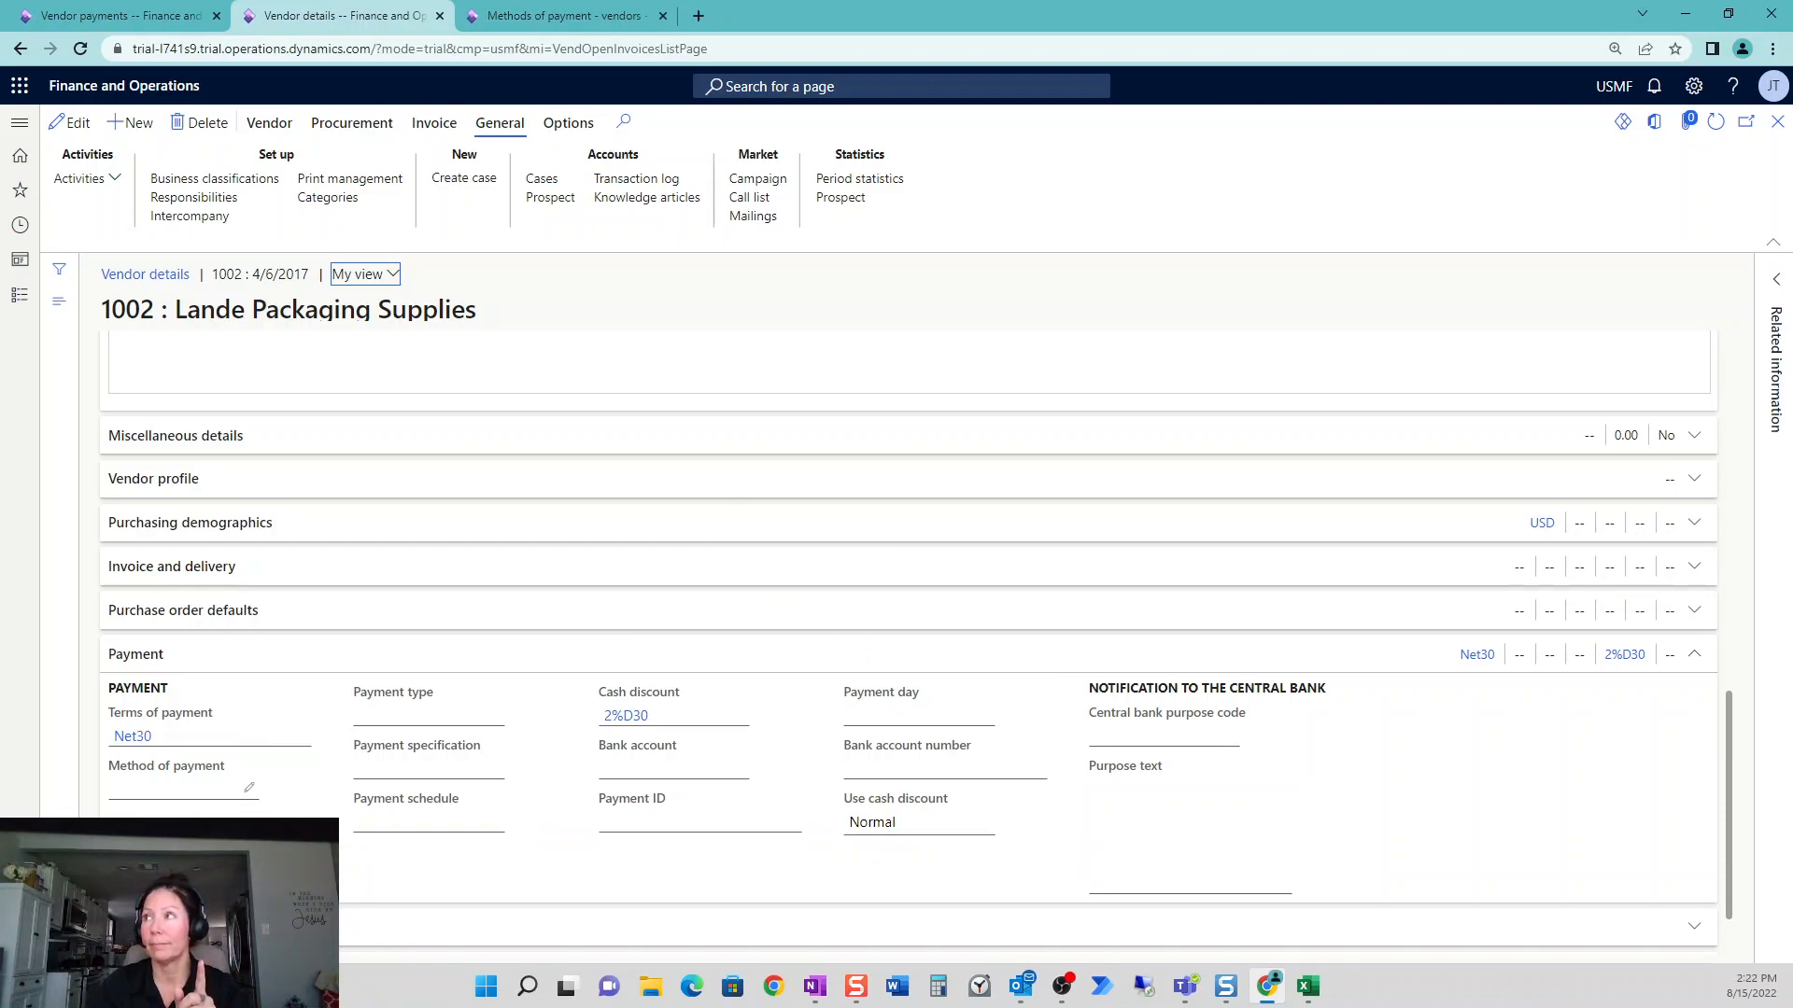
left_click(1776, 126)
left_click(1776, 126)
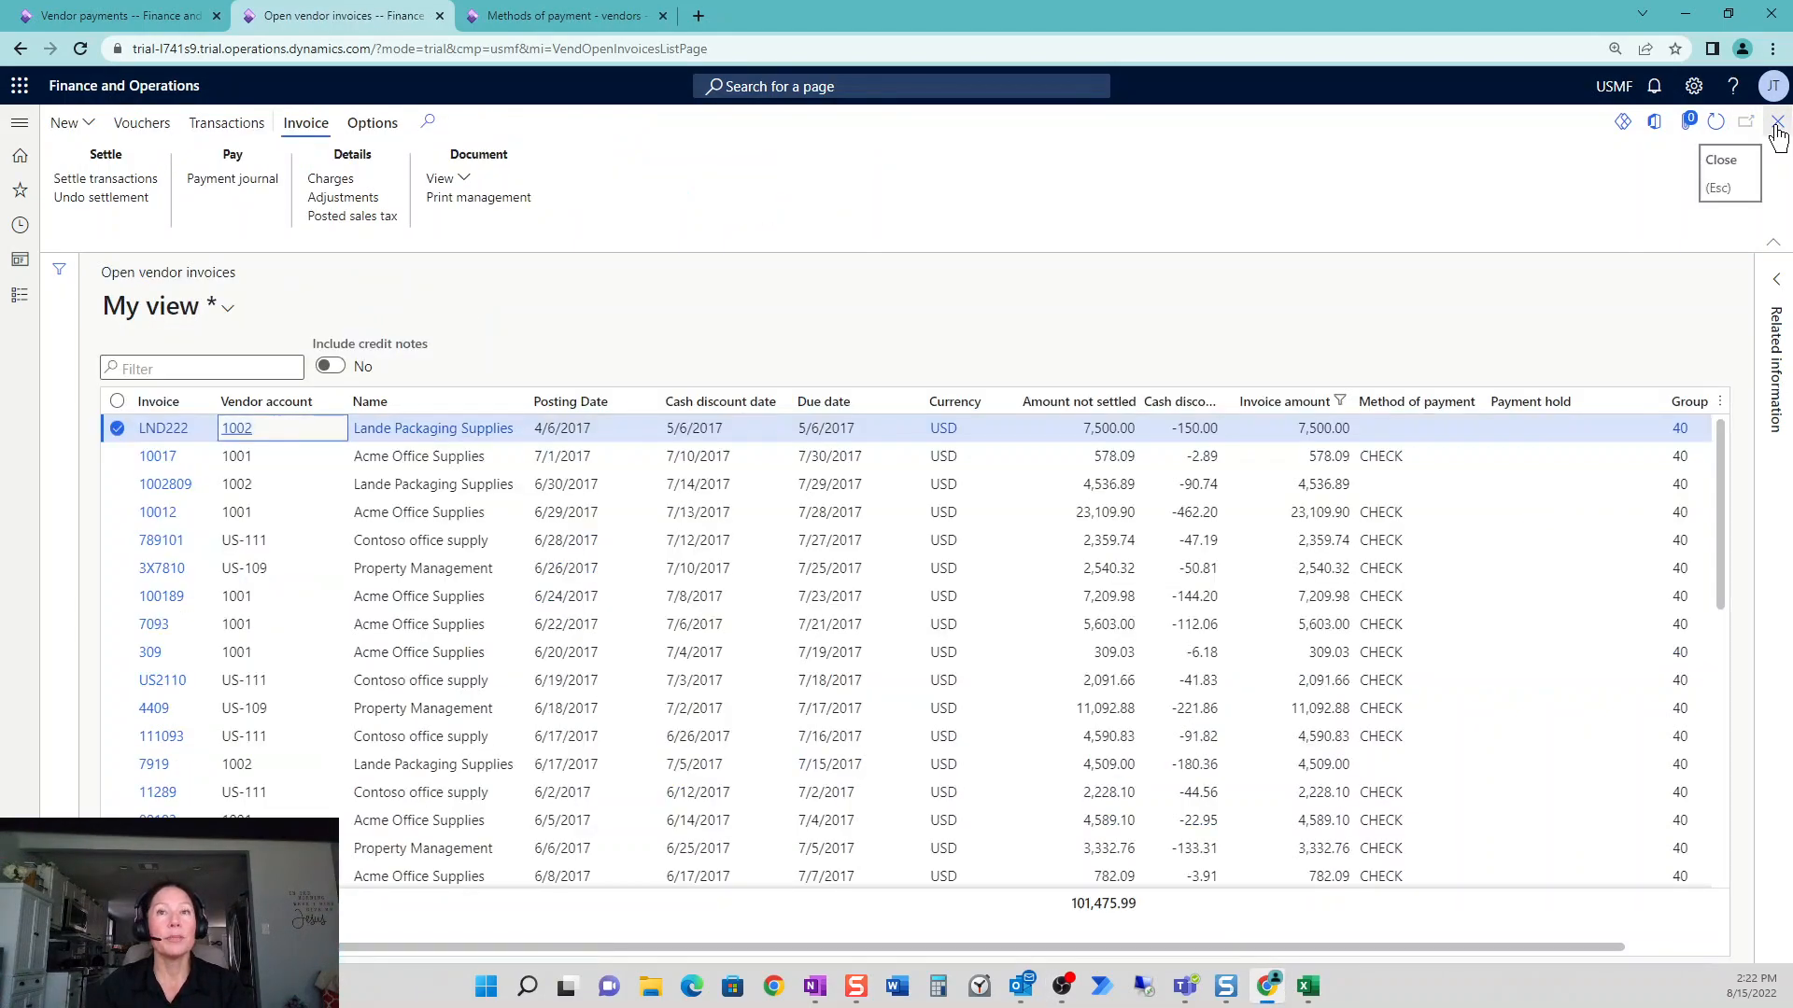
- Filter the open vendor invoices to method of payment CHECK and check the total of the amounts not settled
left_click(1446, 411)
type("CHECK")
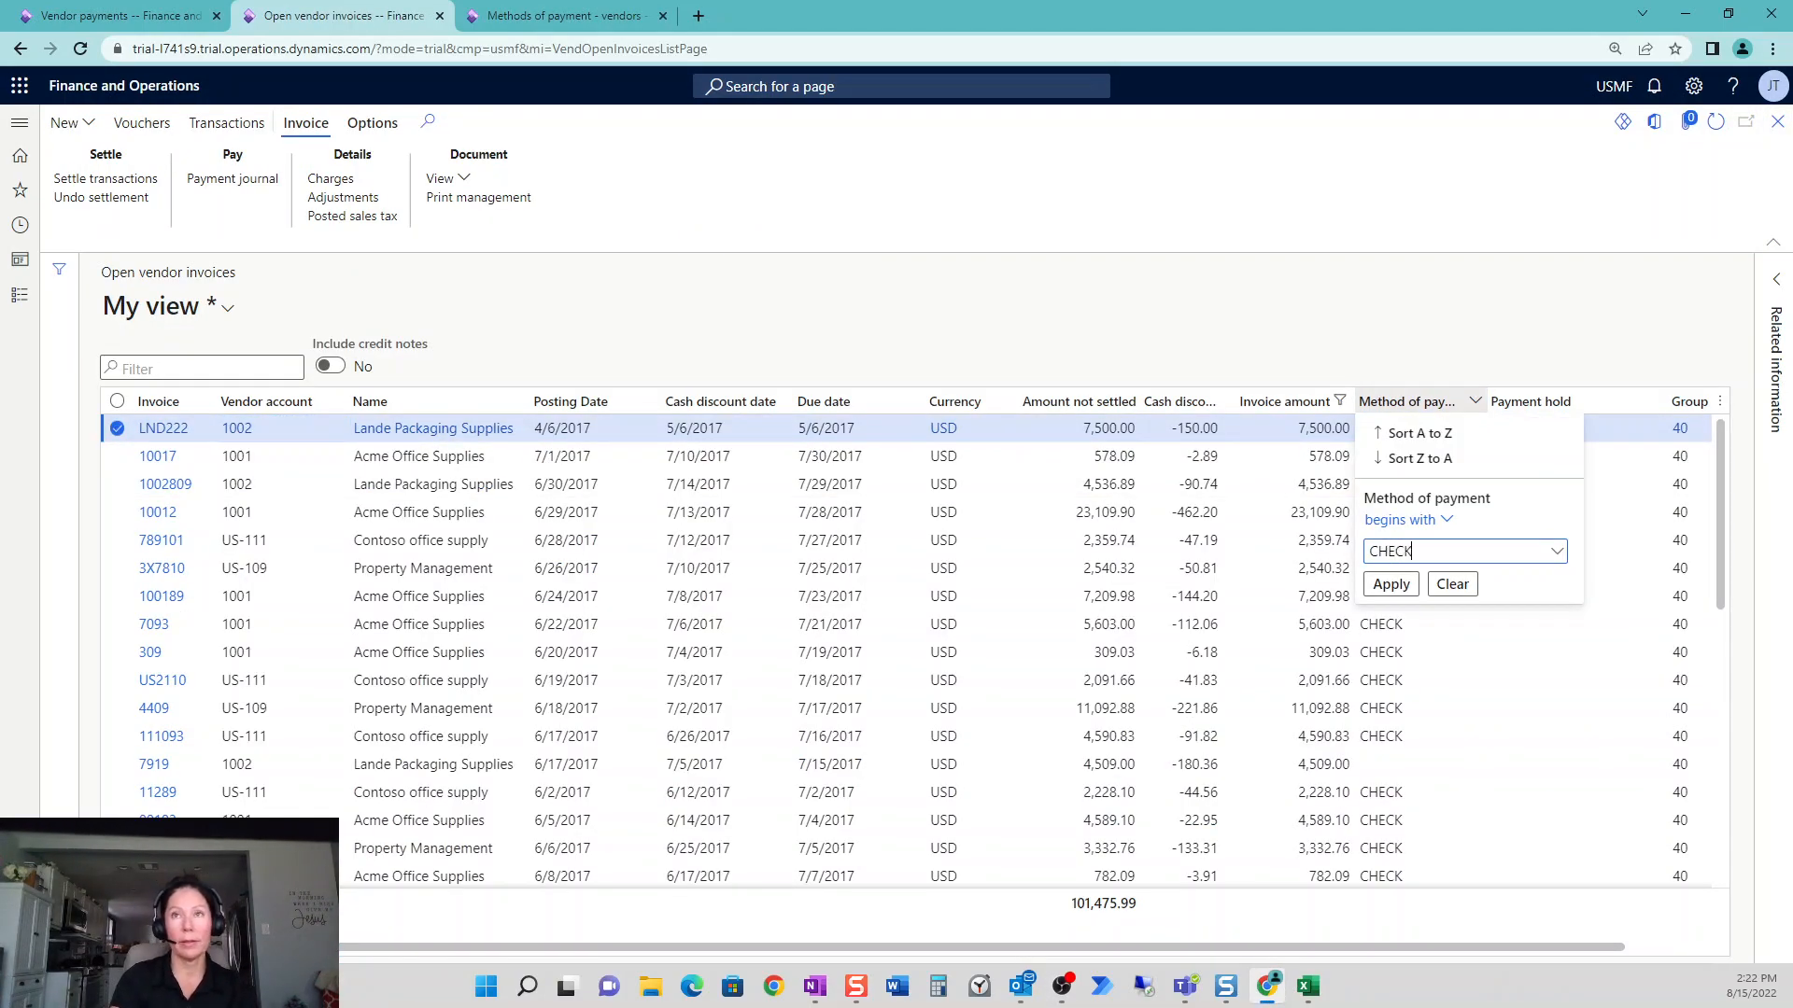
key("Return")
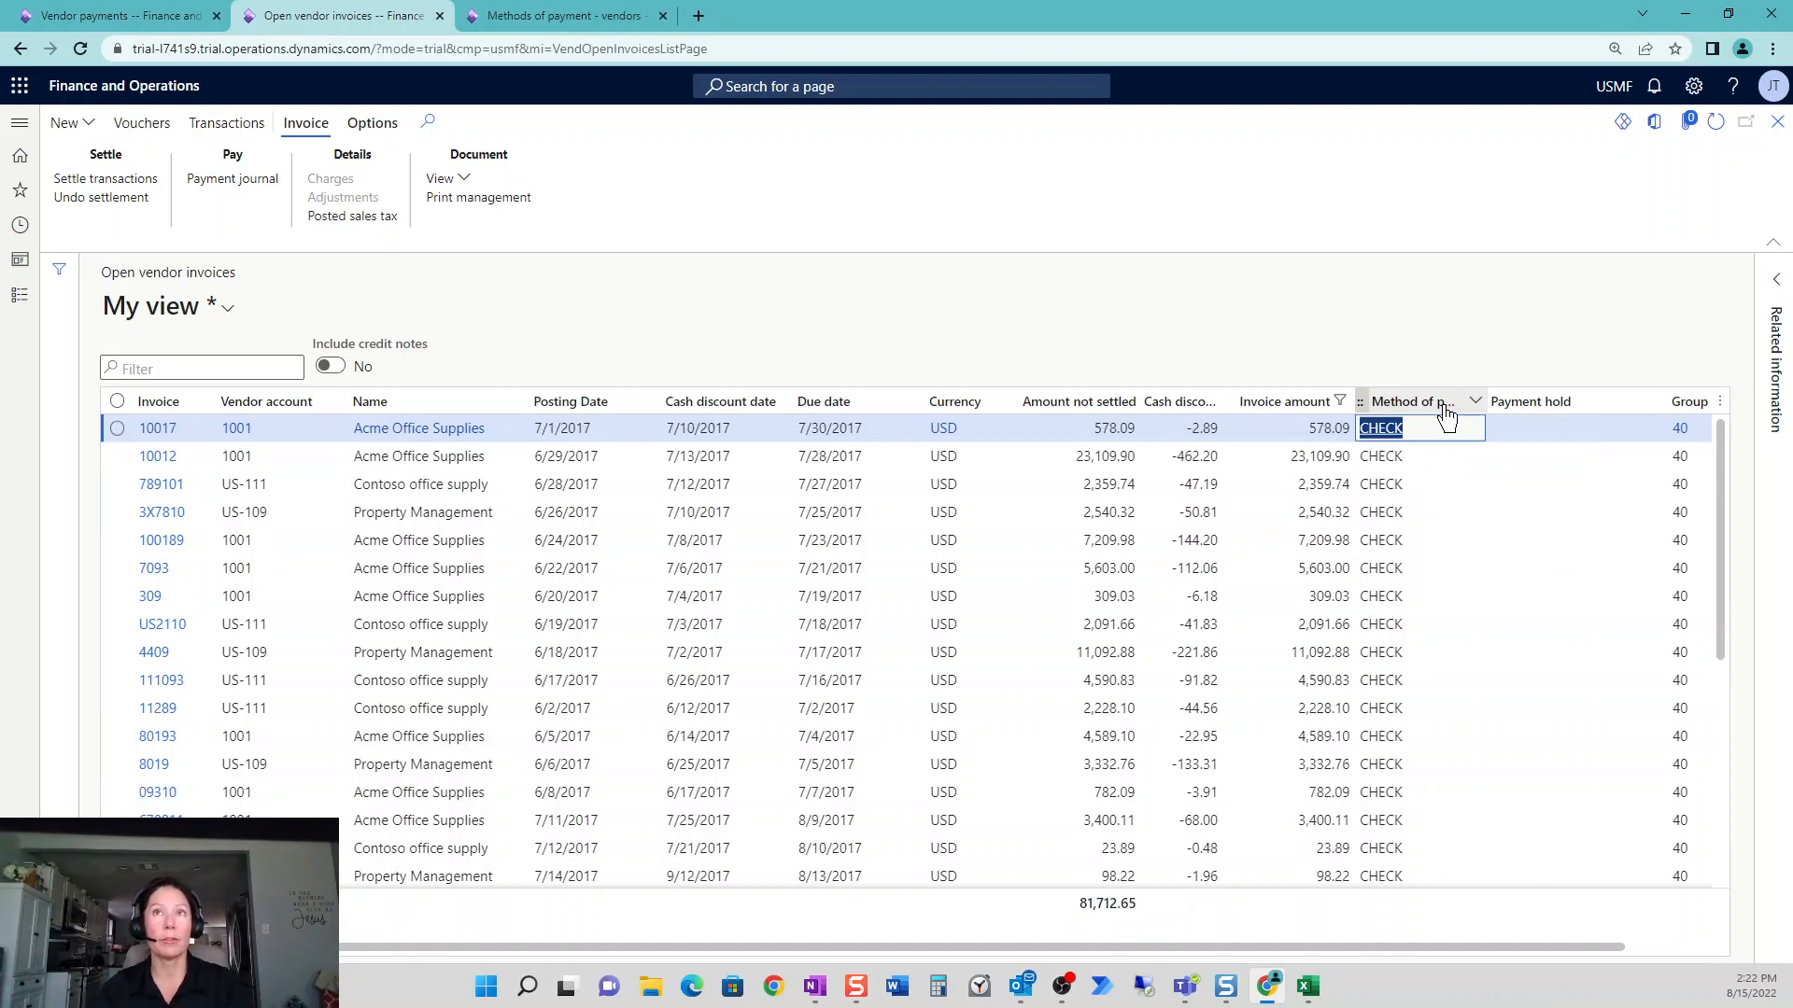
left_click_drag(1475, 947, 1074, 948)
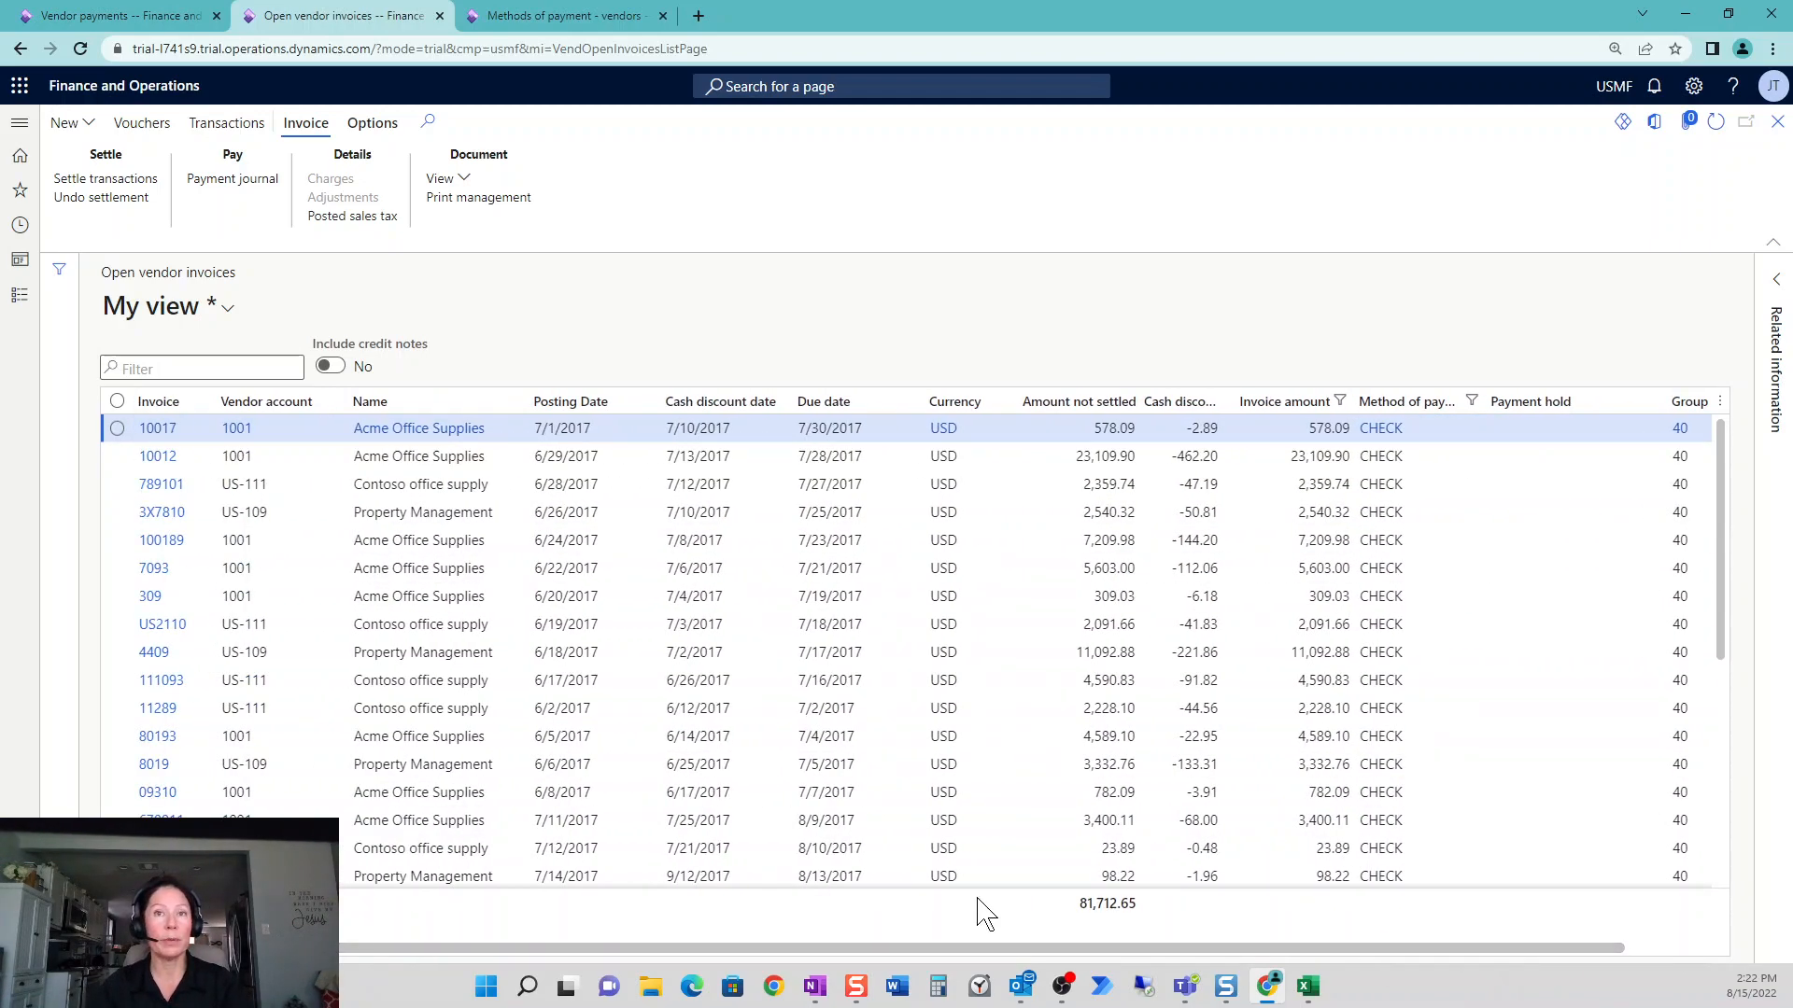
- Review the payment lines in the Weekly Check Run journal, and return to the process automations list
left_click(166, 17)
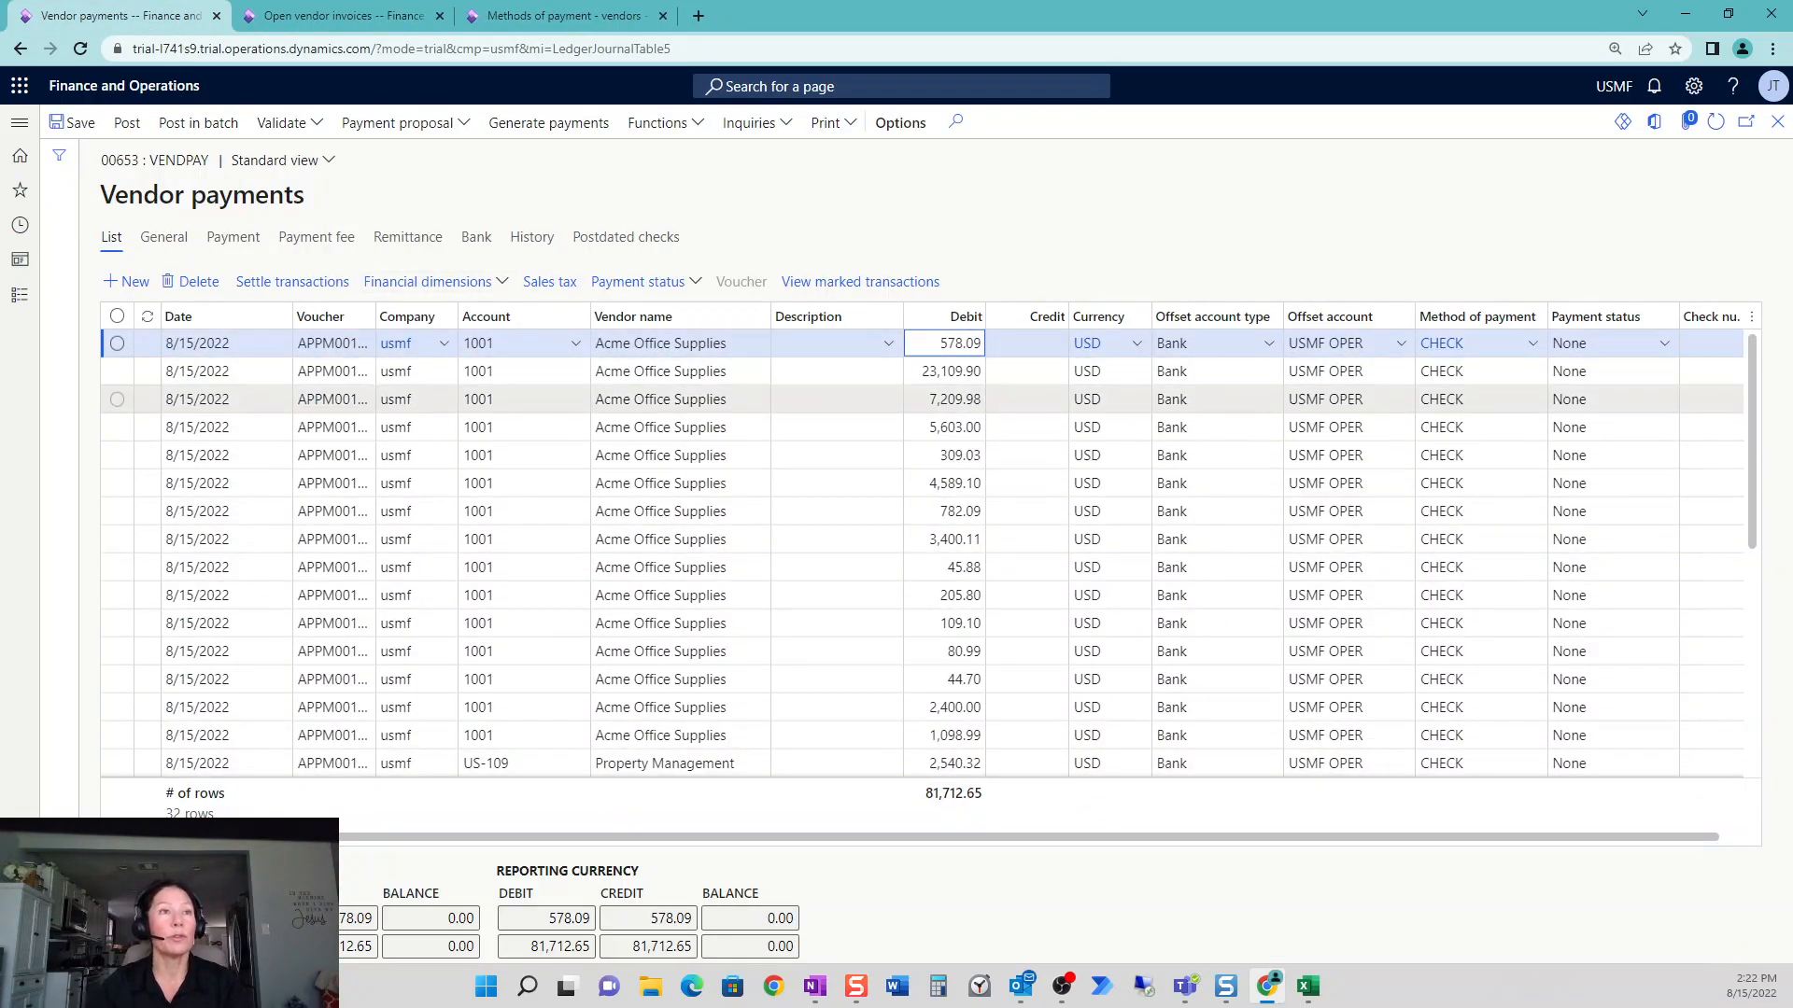
scroll(961, 455, "down", 5)
scroll(961, 455, "up", 5)
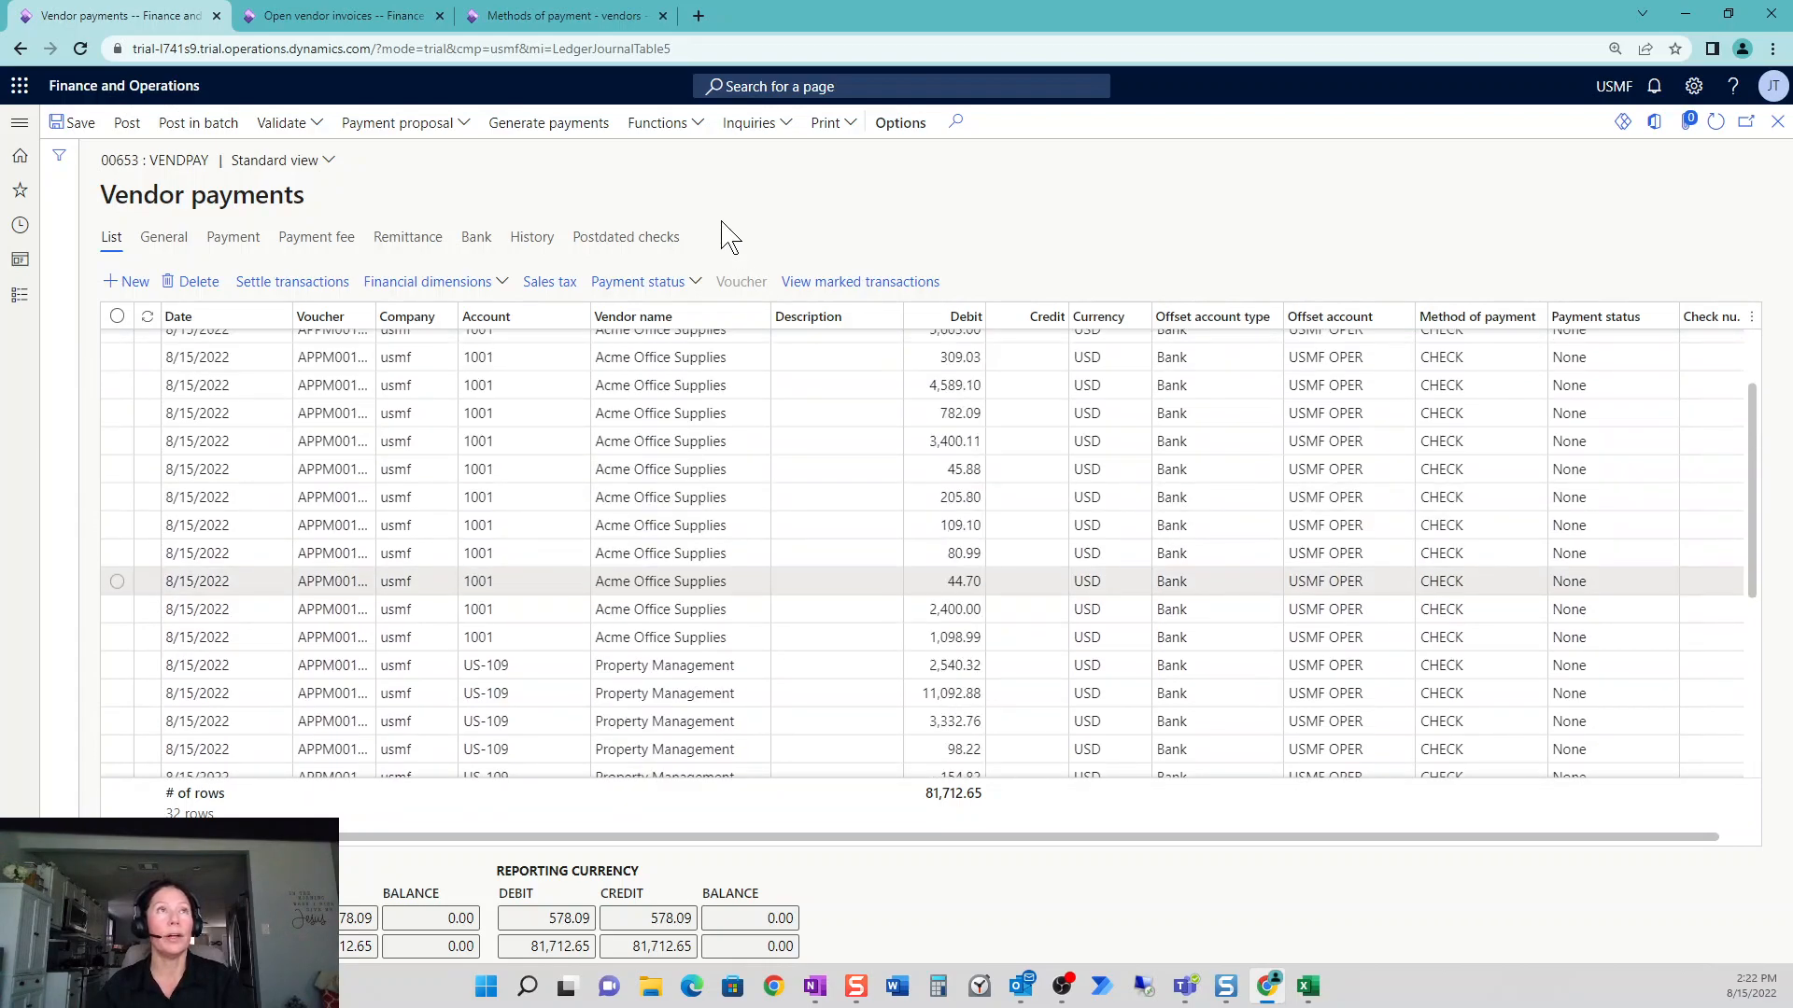
left_click(1777, 122)
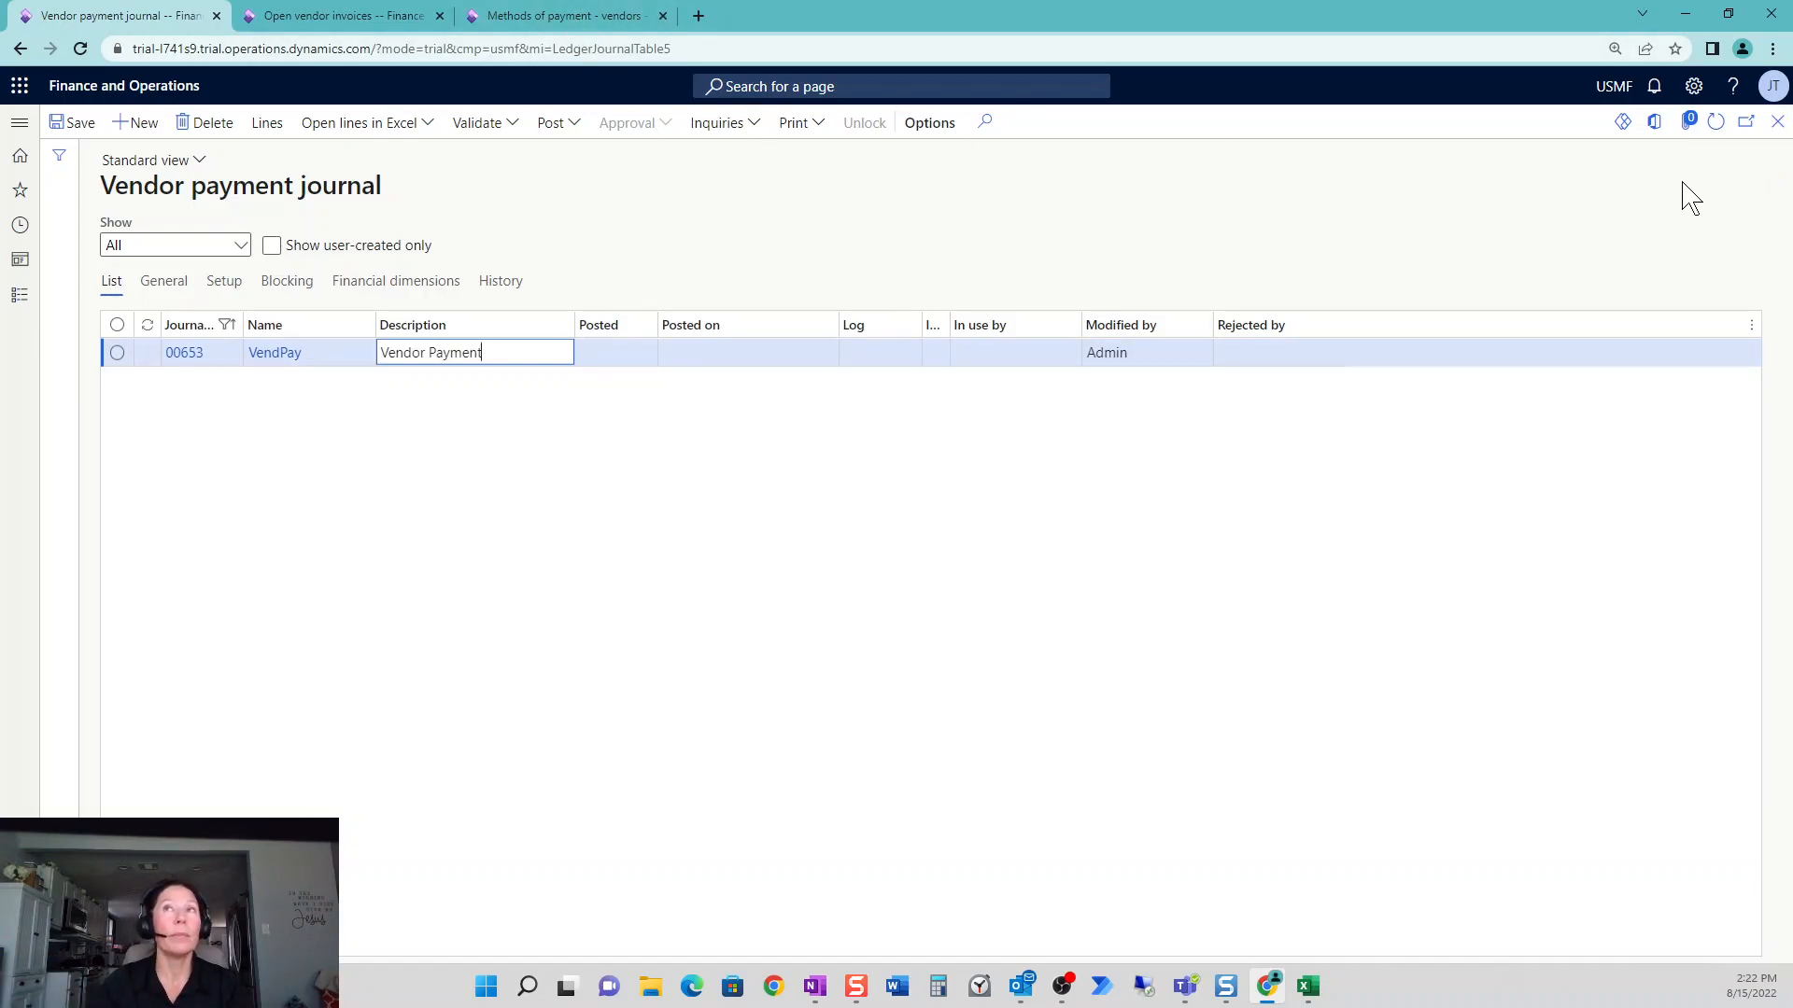
left_click(1778, 125)
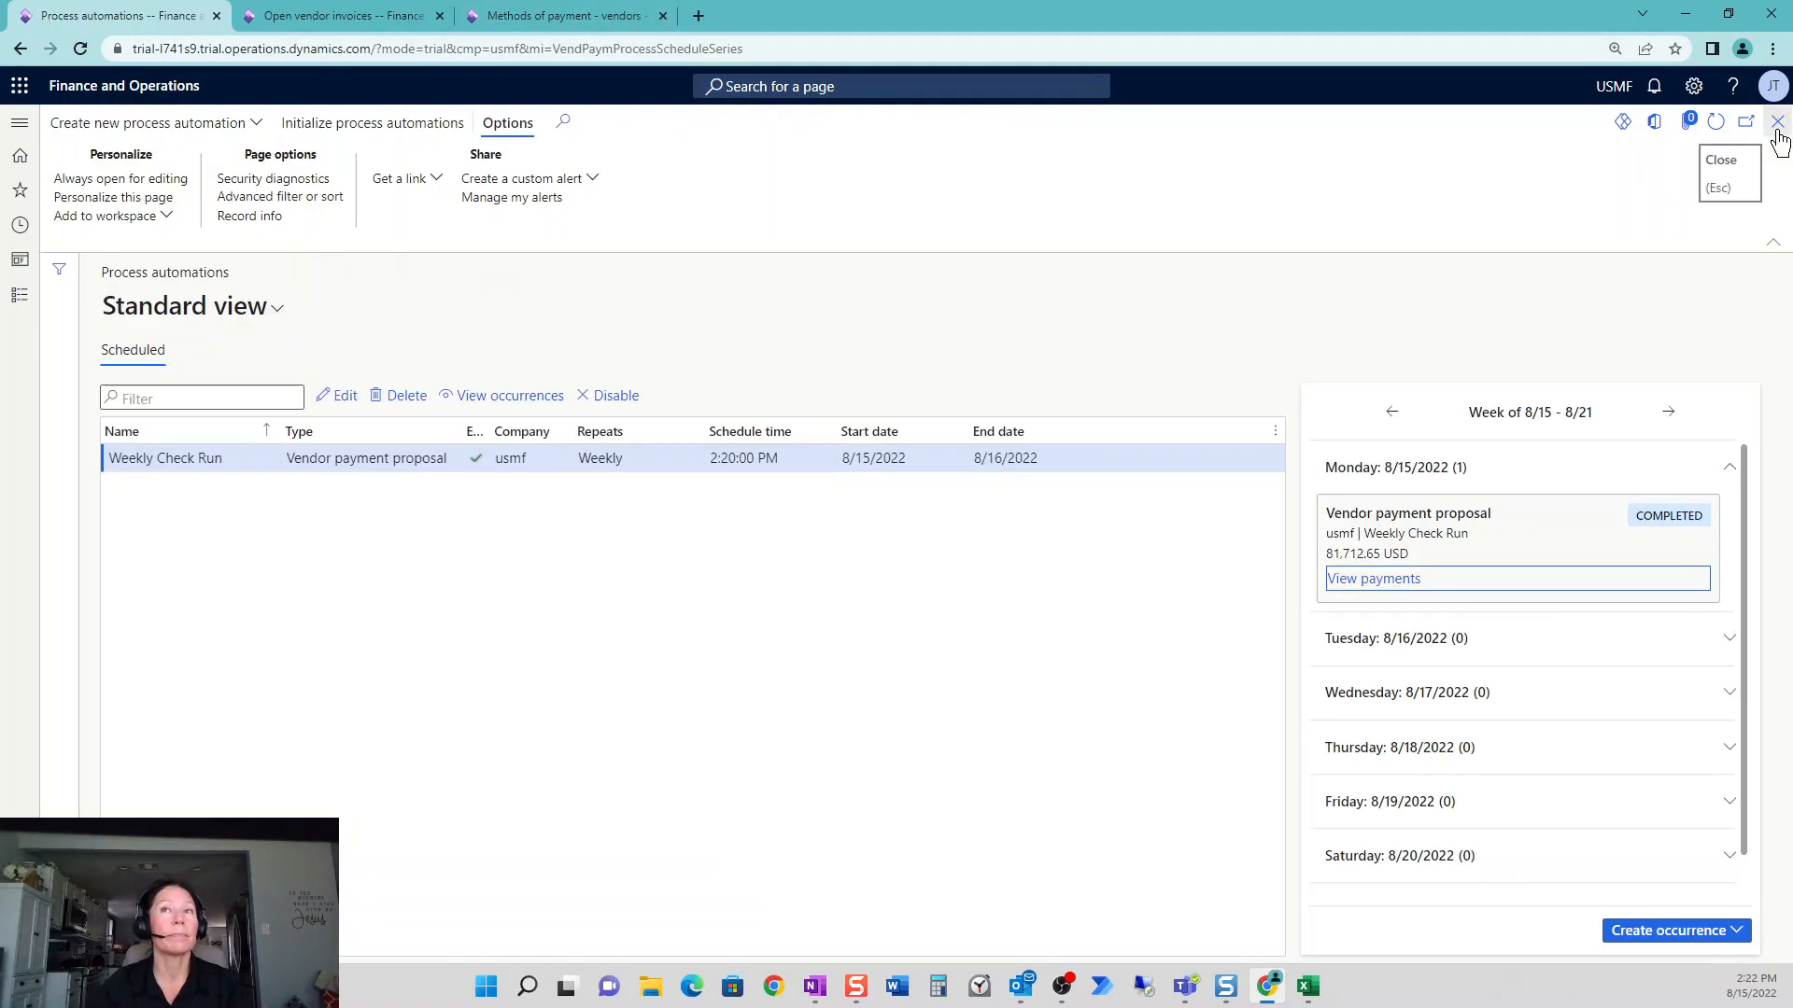
left_click(807, 596)
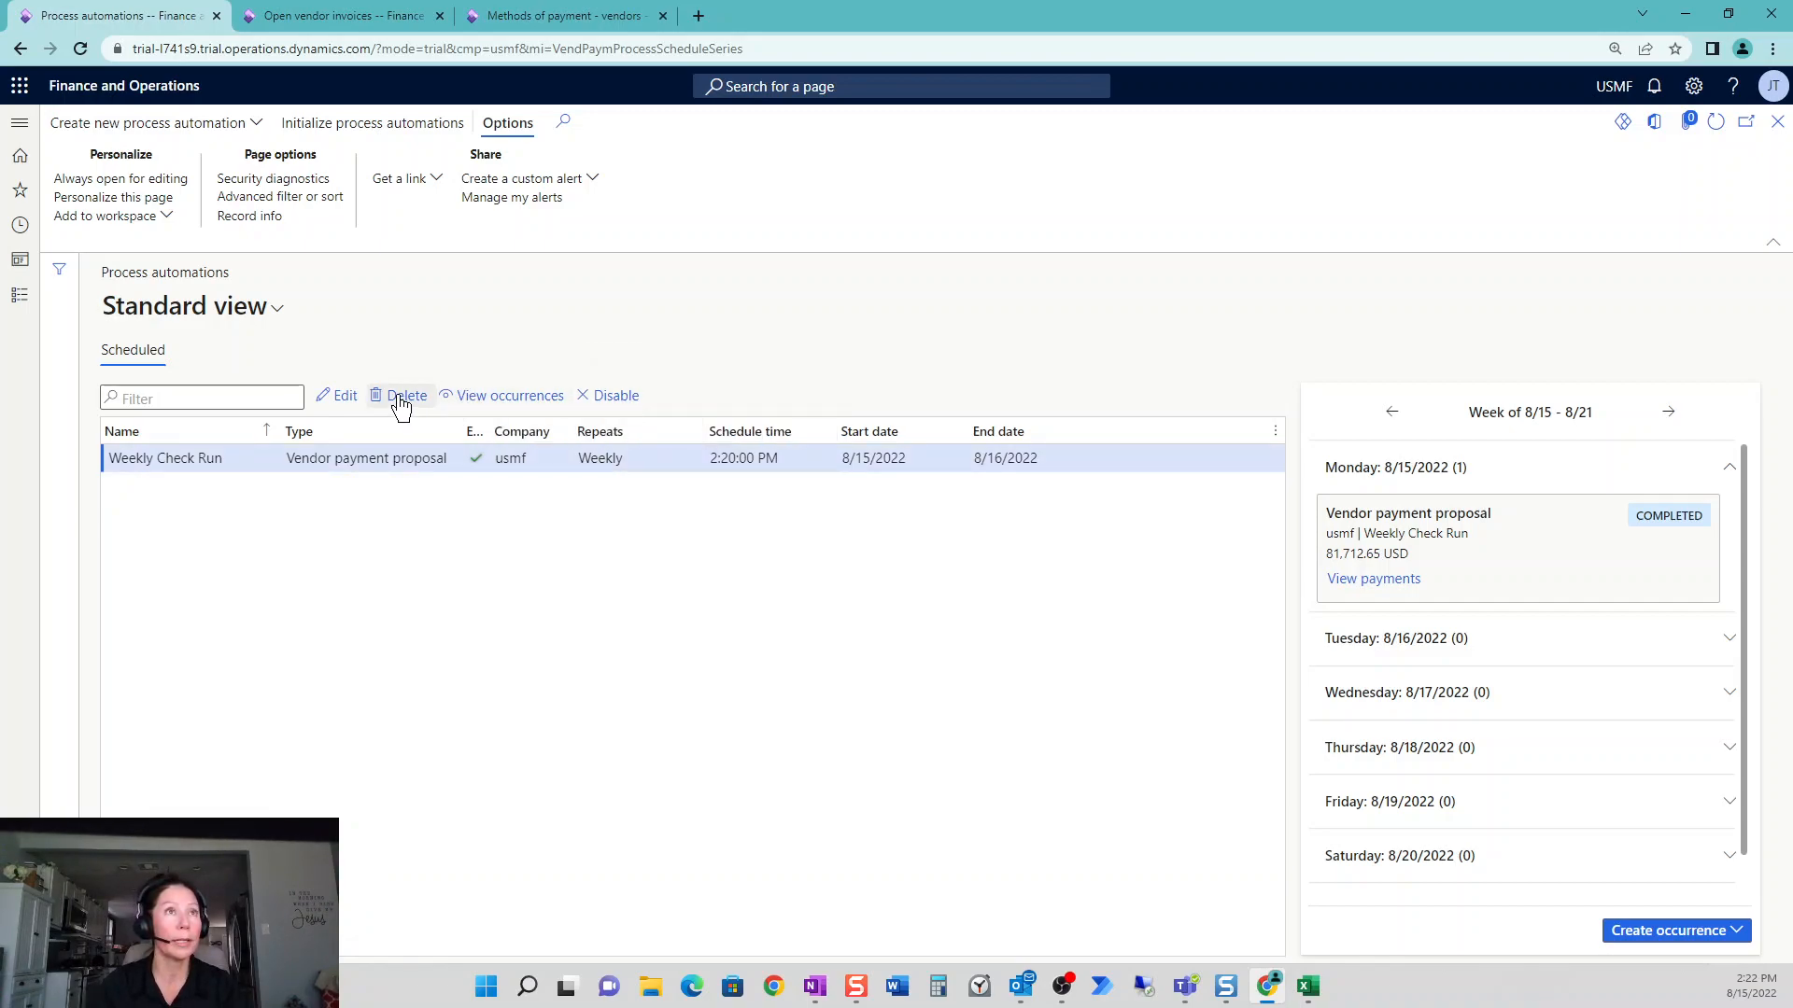
- Create a new Vendor payment proposal series named Weekly Blank Method Of Payment
left_click(254, 122)
left_click(192, 241)
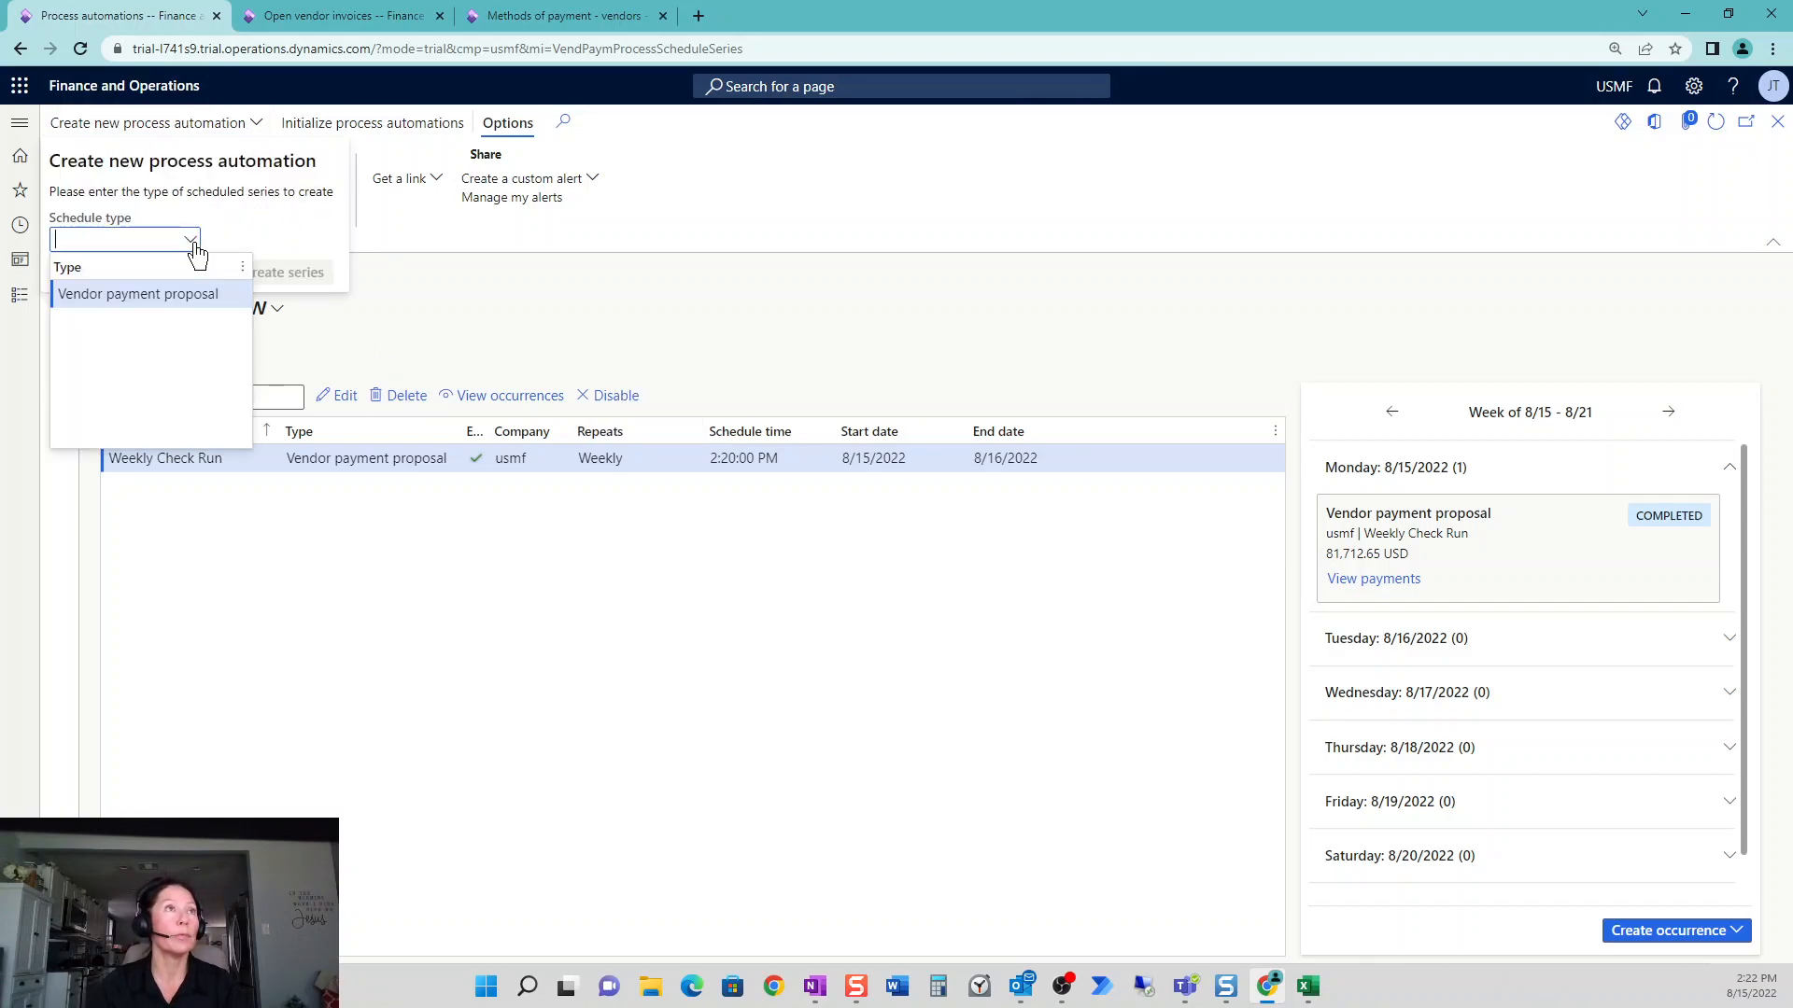
left_click(196, 293)
left_click(276, 325)
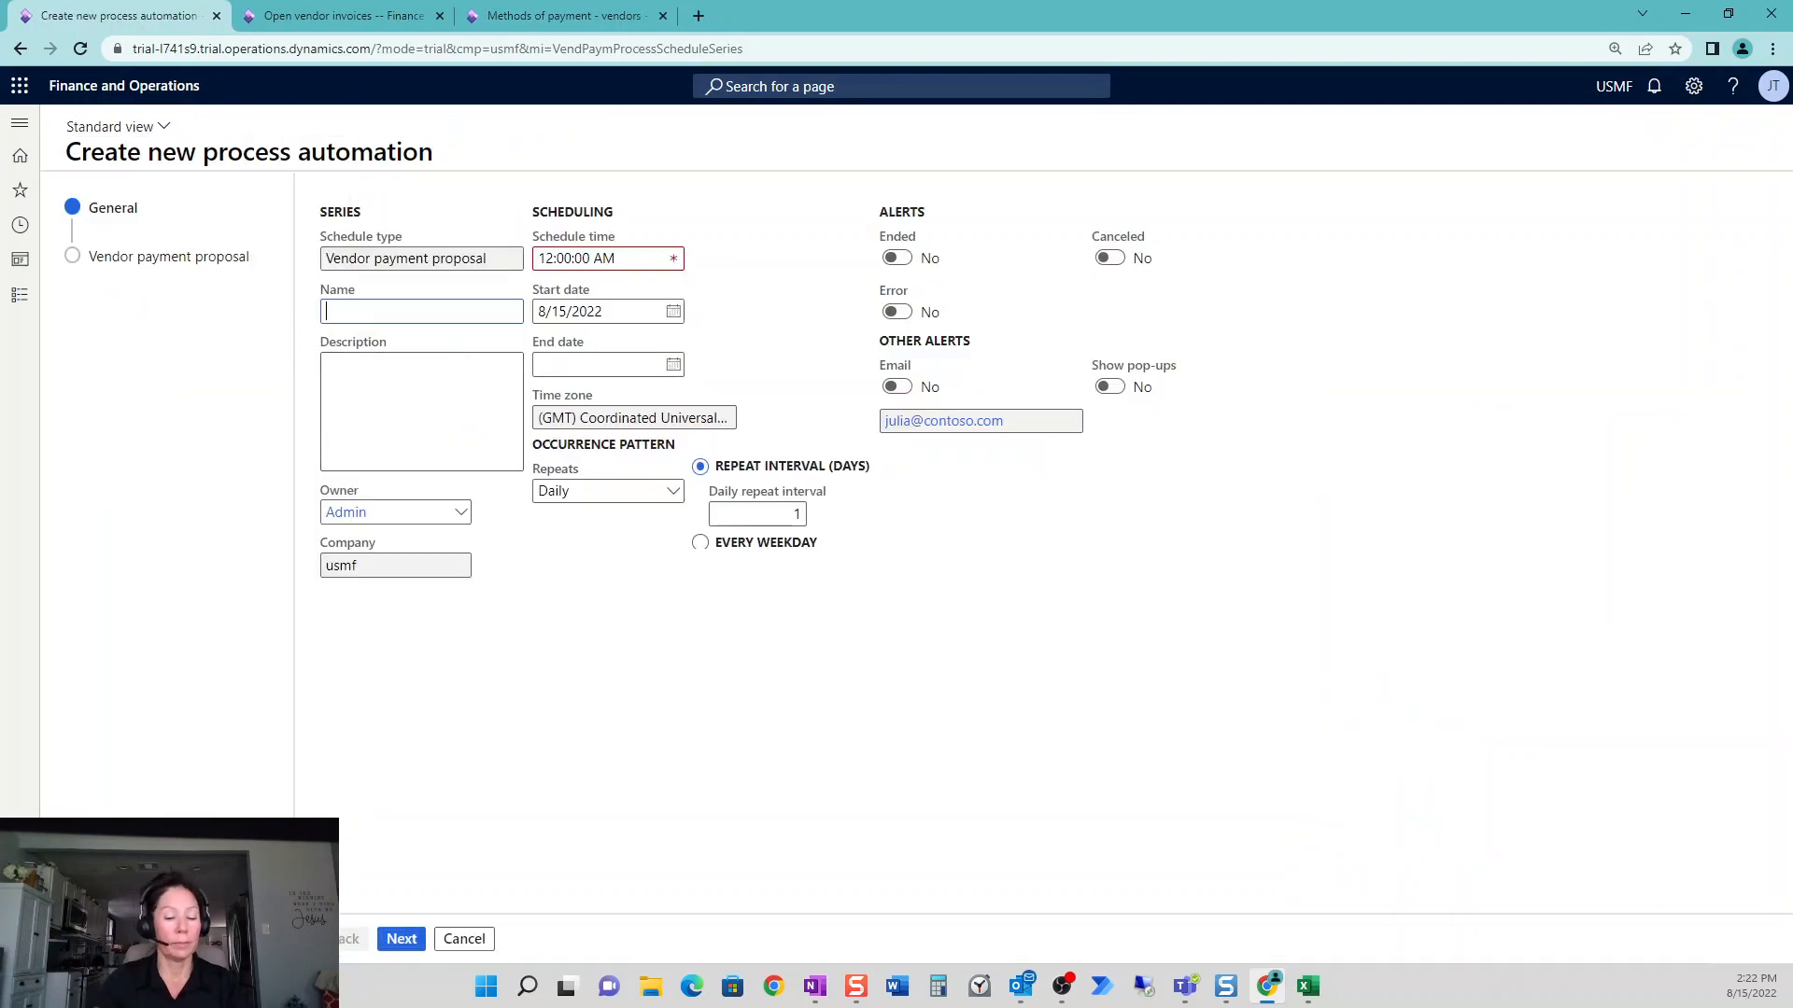
type("wEE")
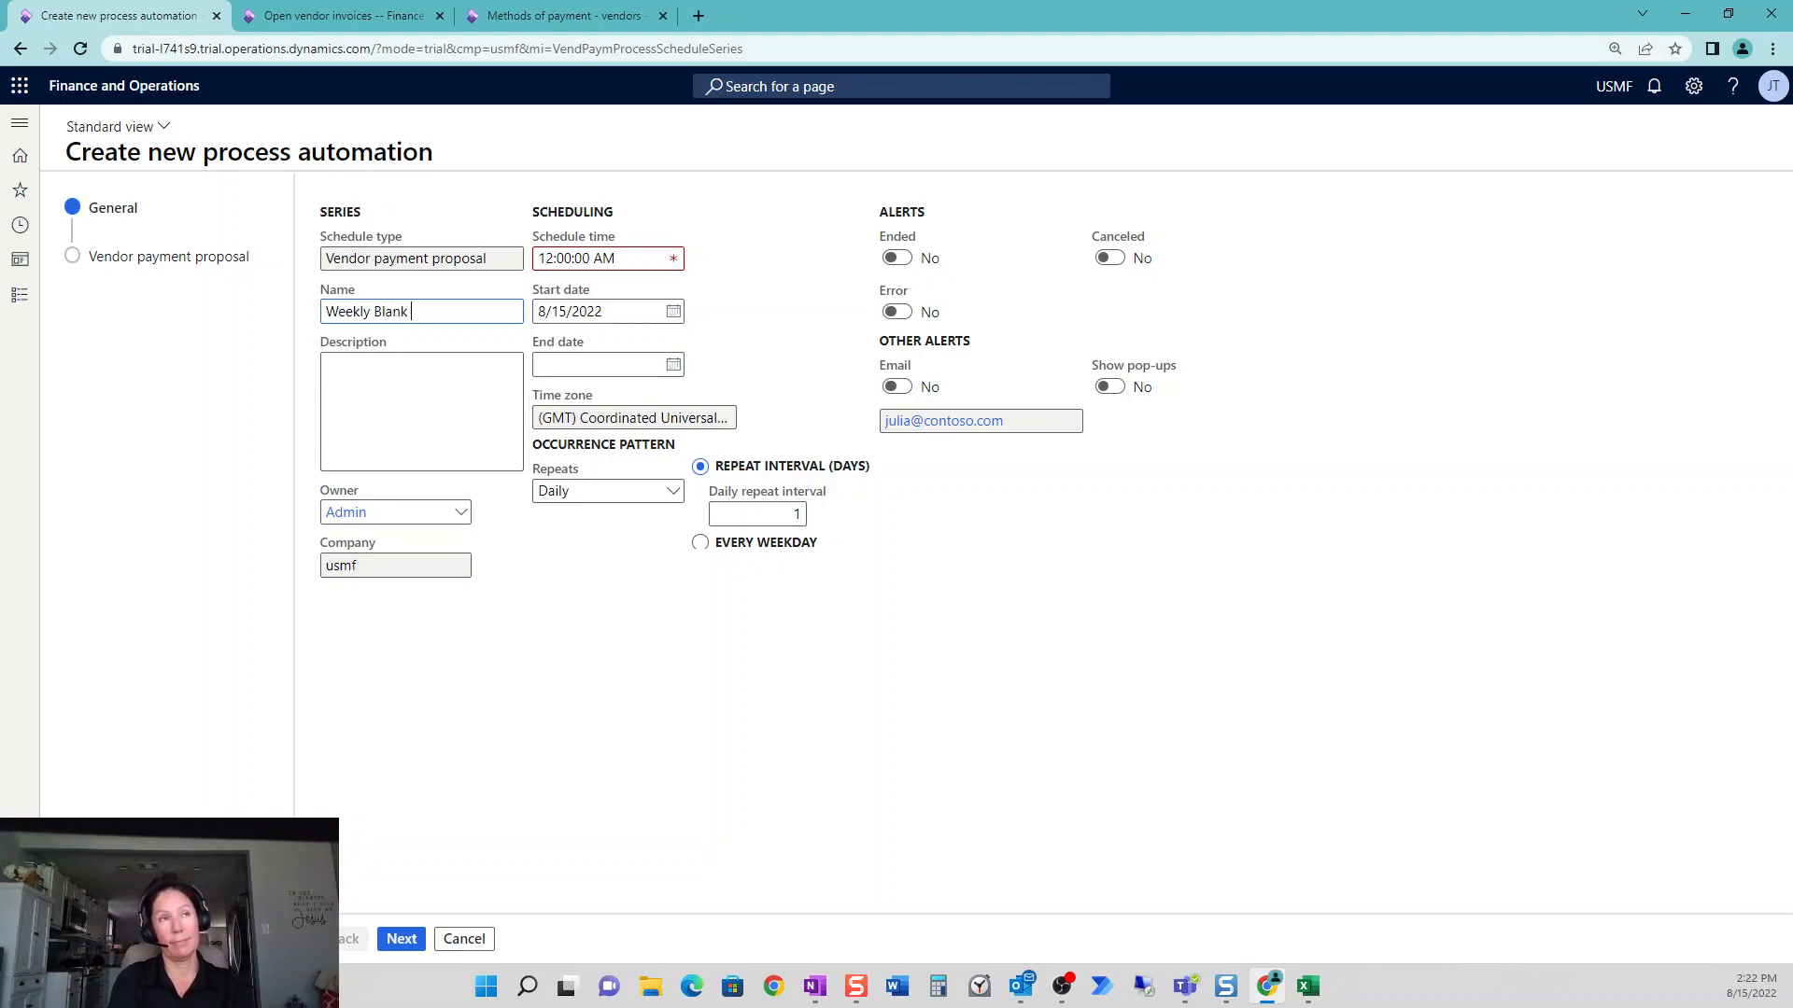
type("kly Blank Method Of Payment")
- Copy the series name Weekly Blank Method Of Payment into the description
left_click(326, 370)
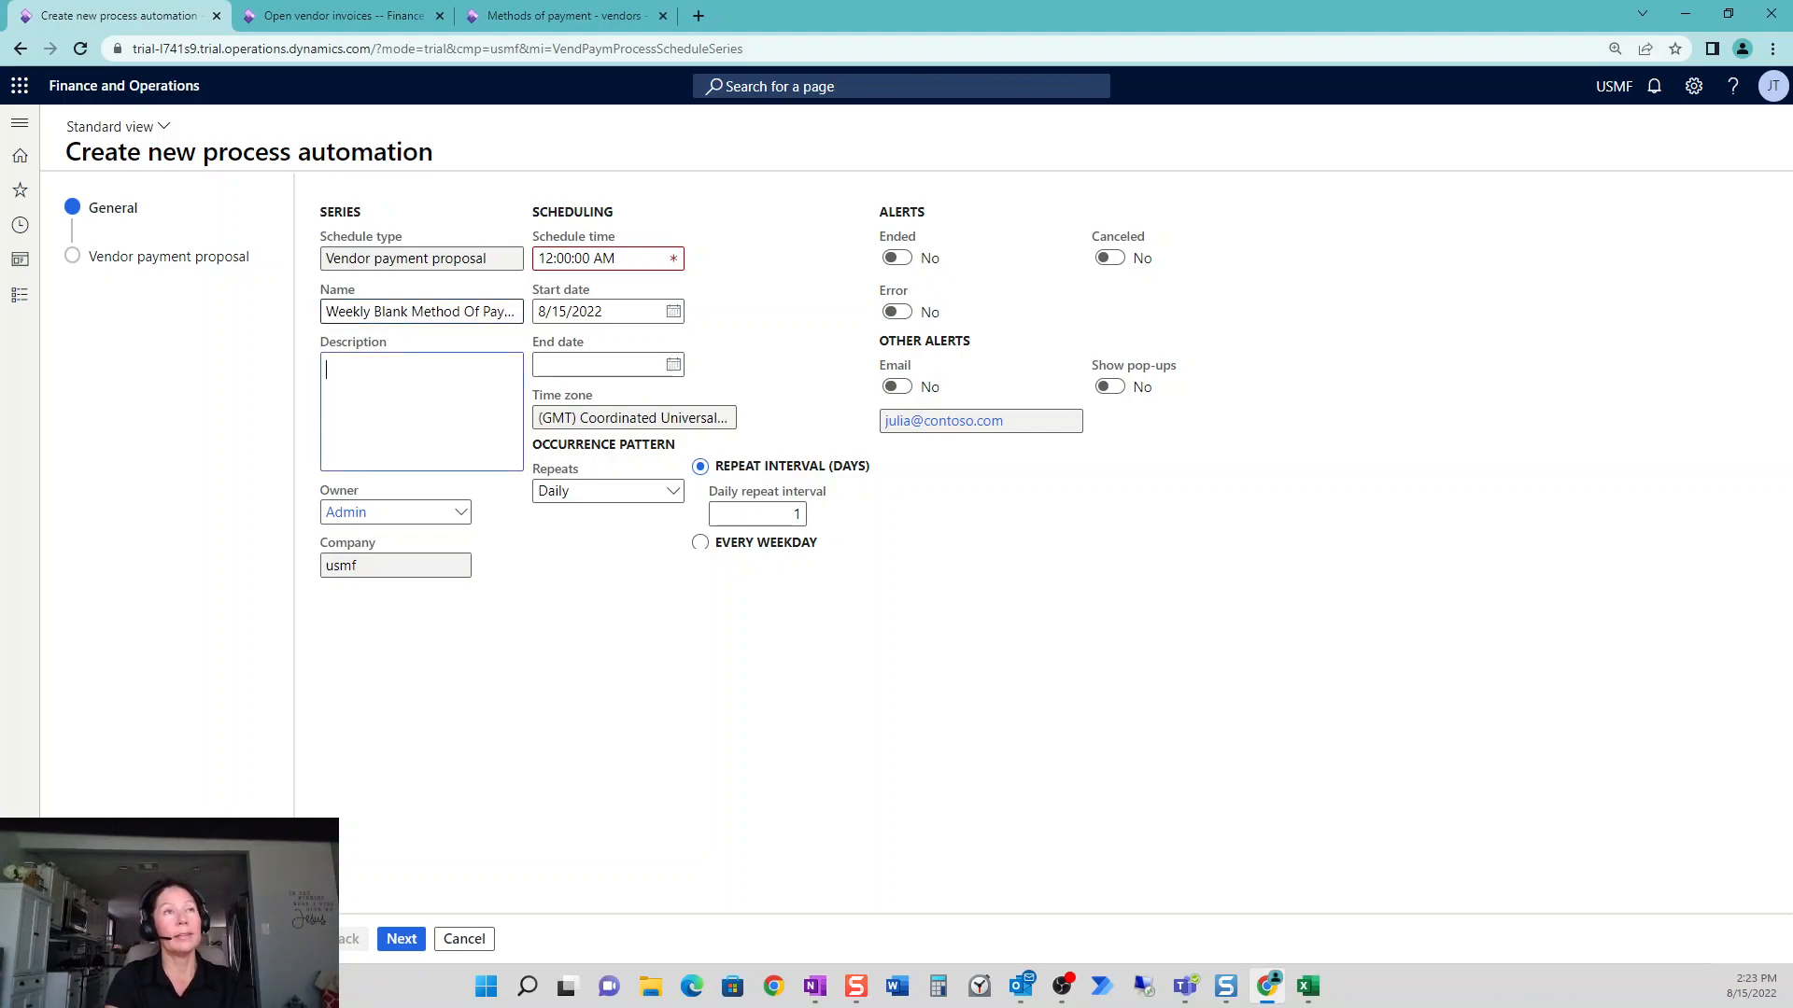
left_click(327, 311)
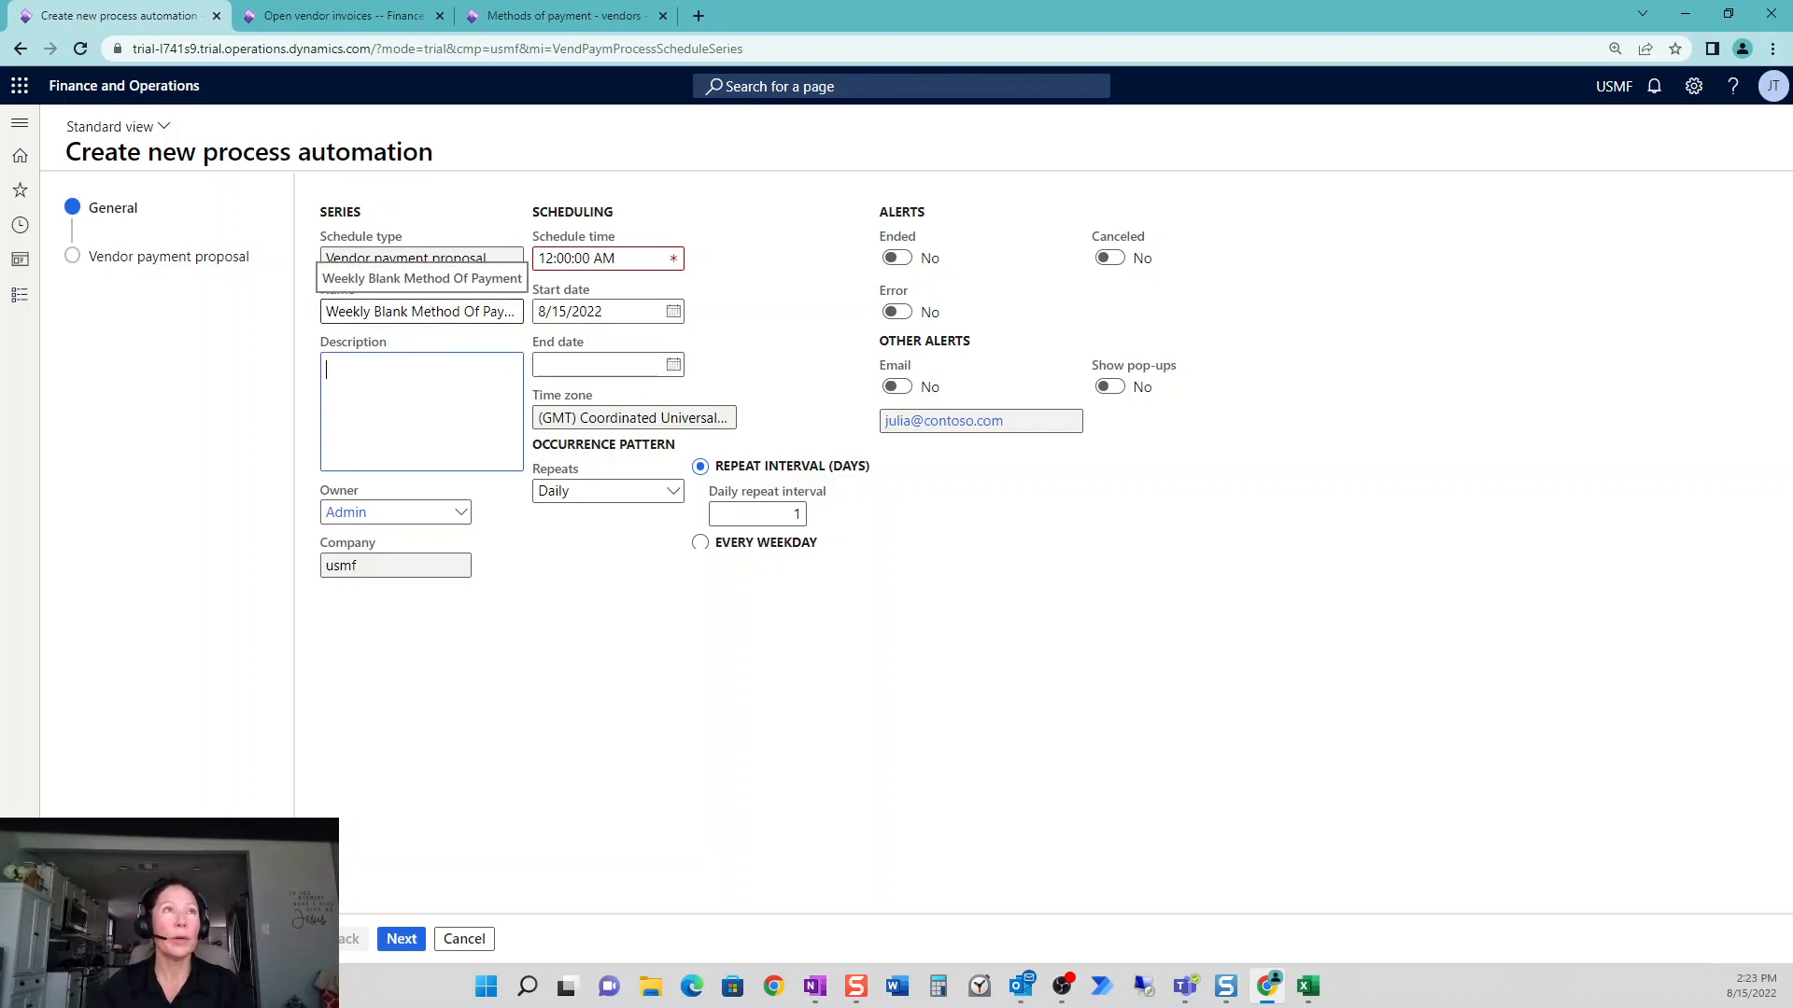
key("ctrl+a")
key("ctrl+c")
key("Tab")
key("ctrl+v")
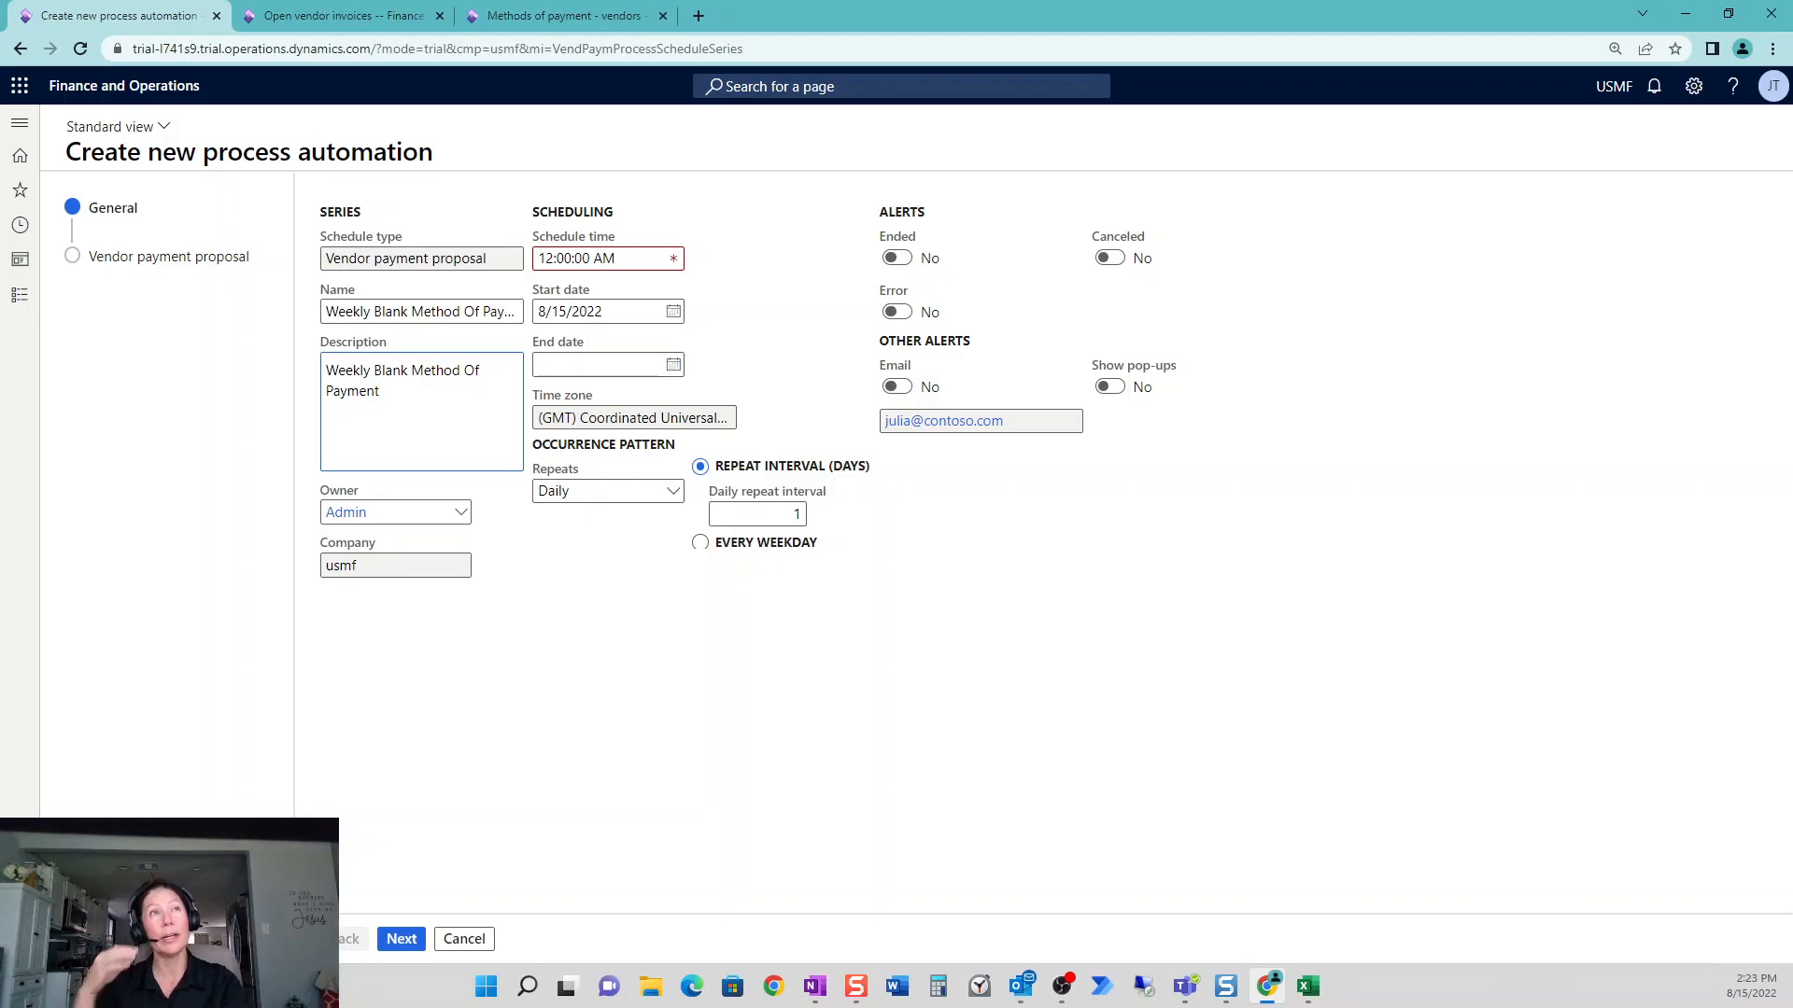
- Set the schedule time to 2:25 PM and the end date to 8/16/2022
left_click_drag(627, 260, 319, 256)
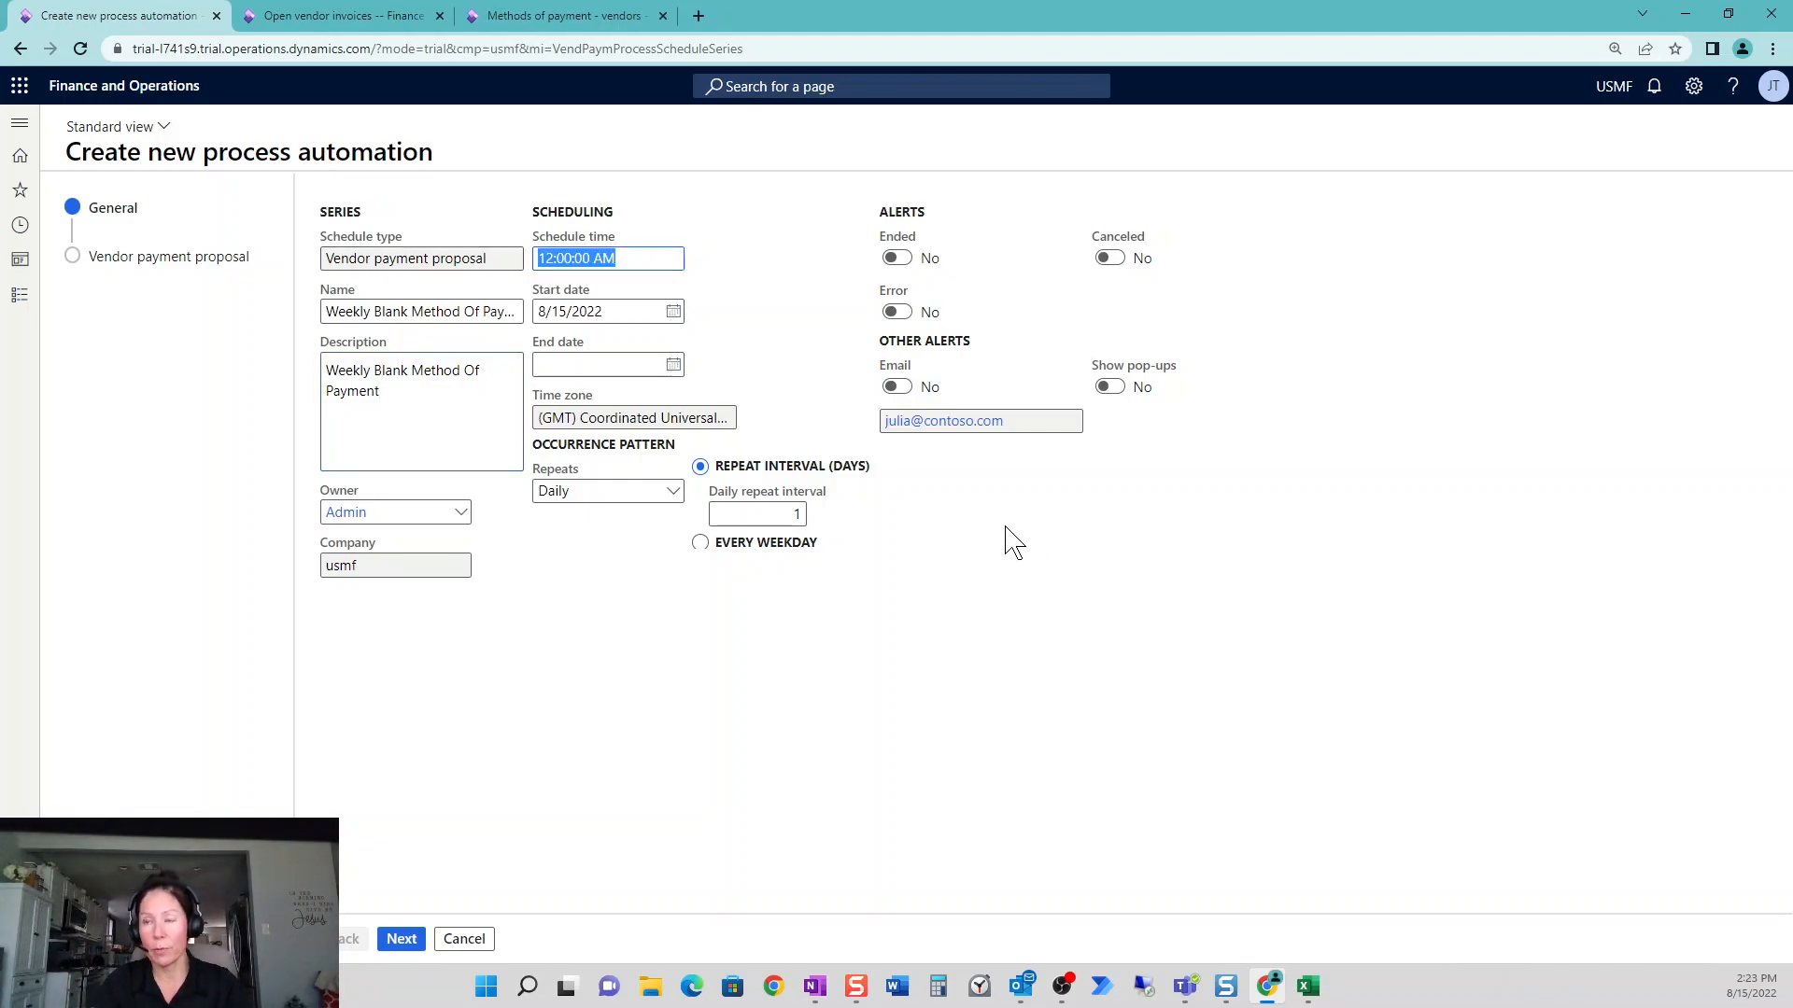
type("2:2")
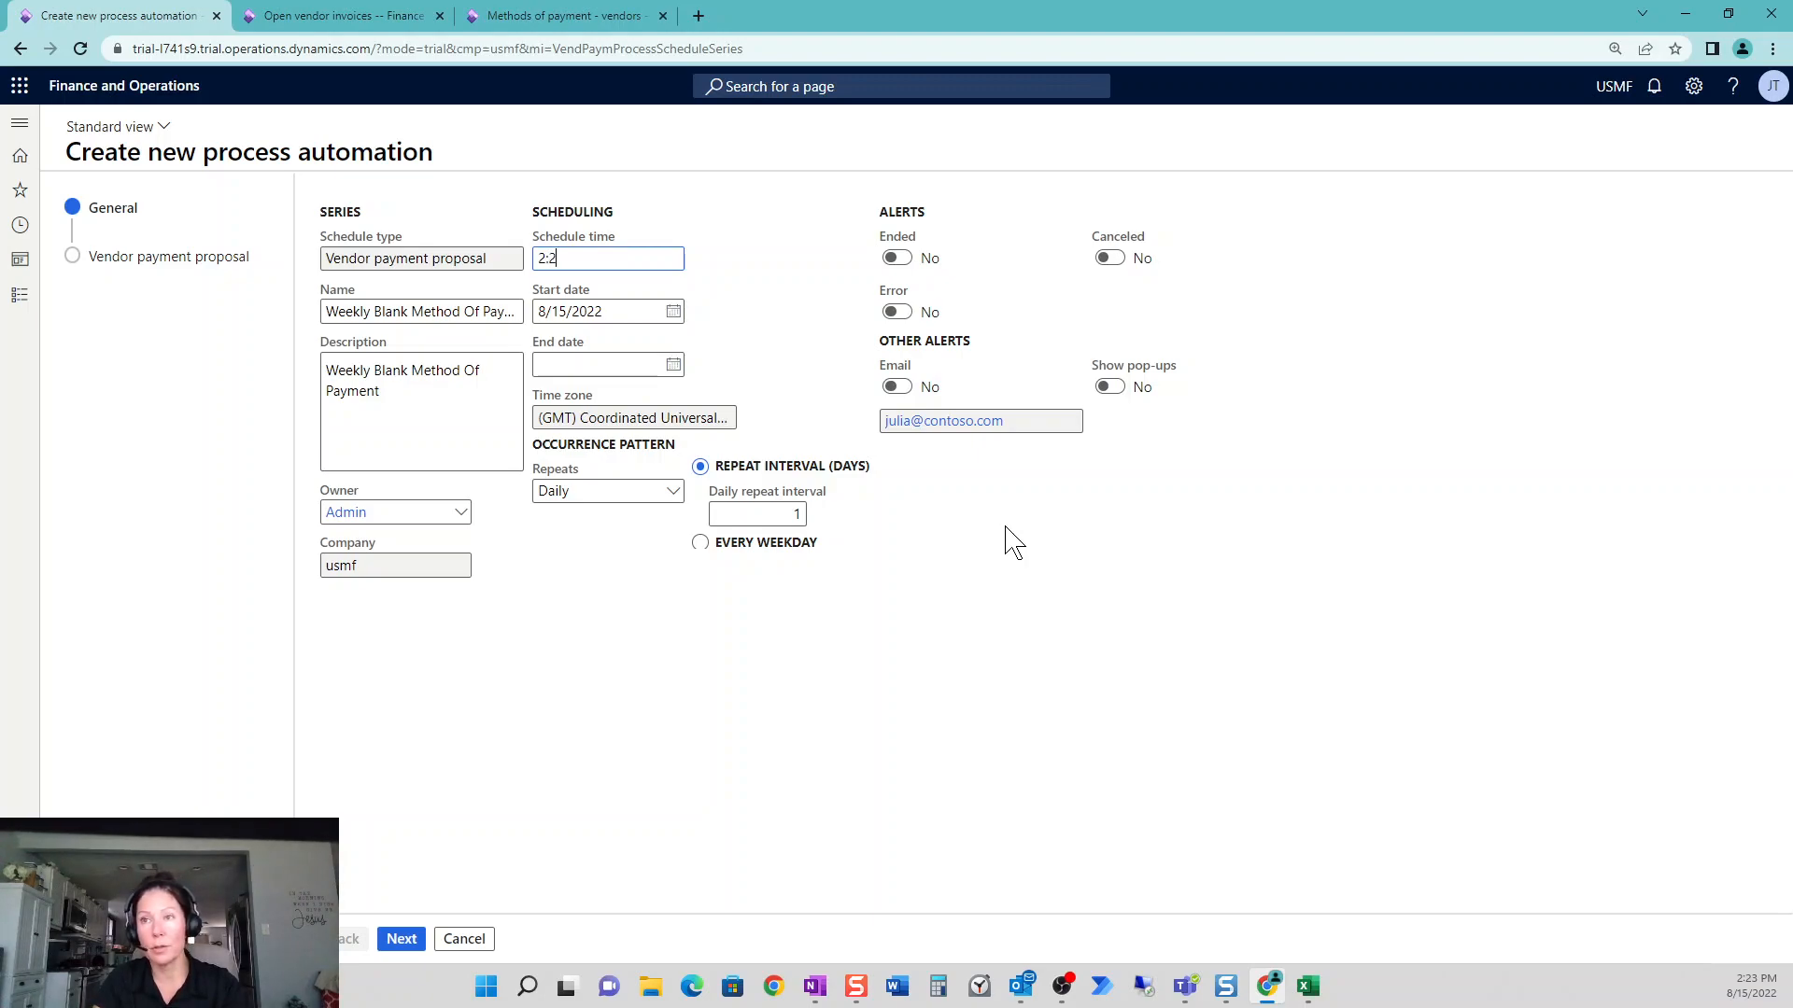
type("5:00 PM")
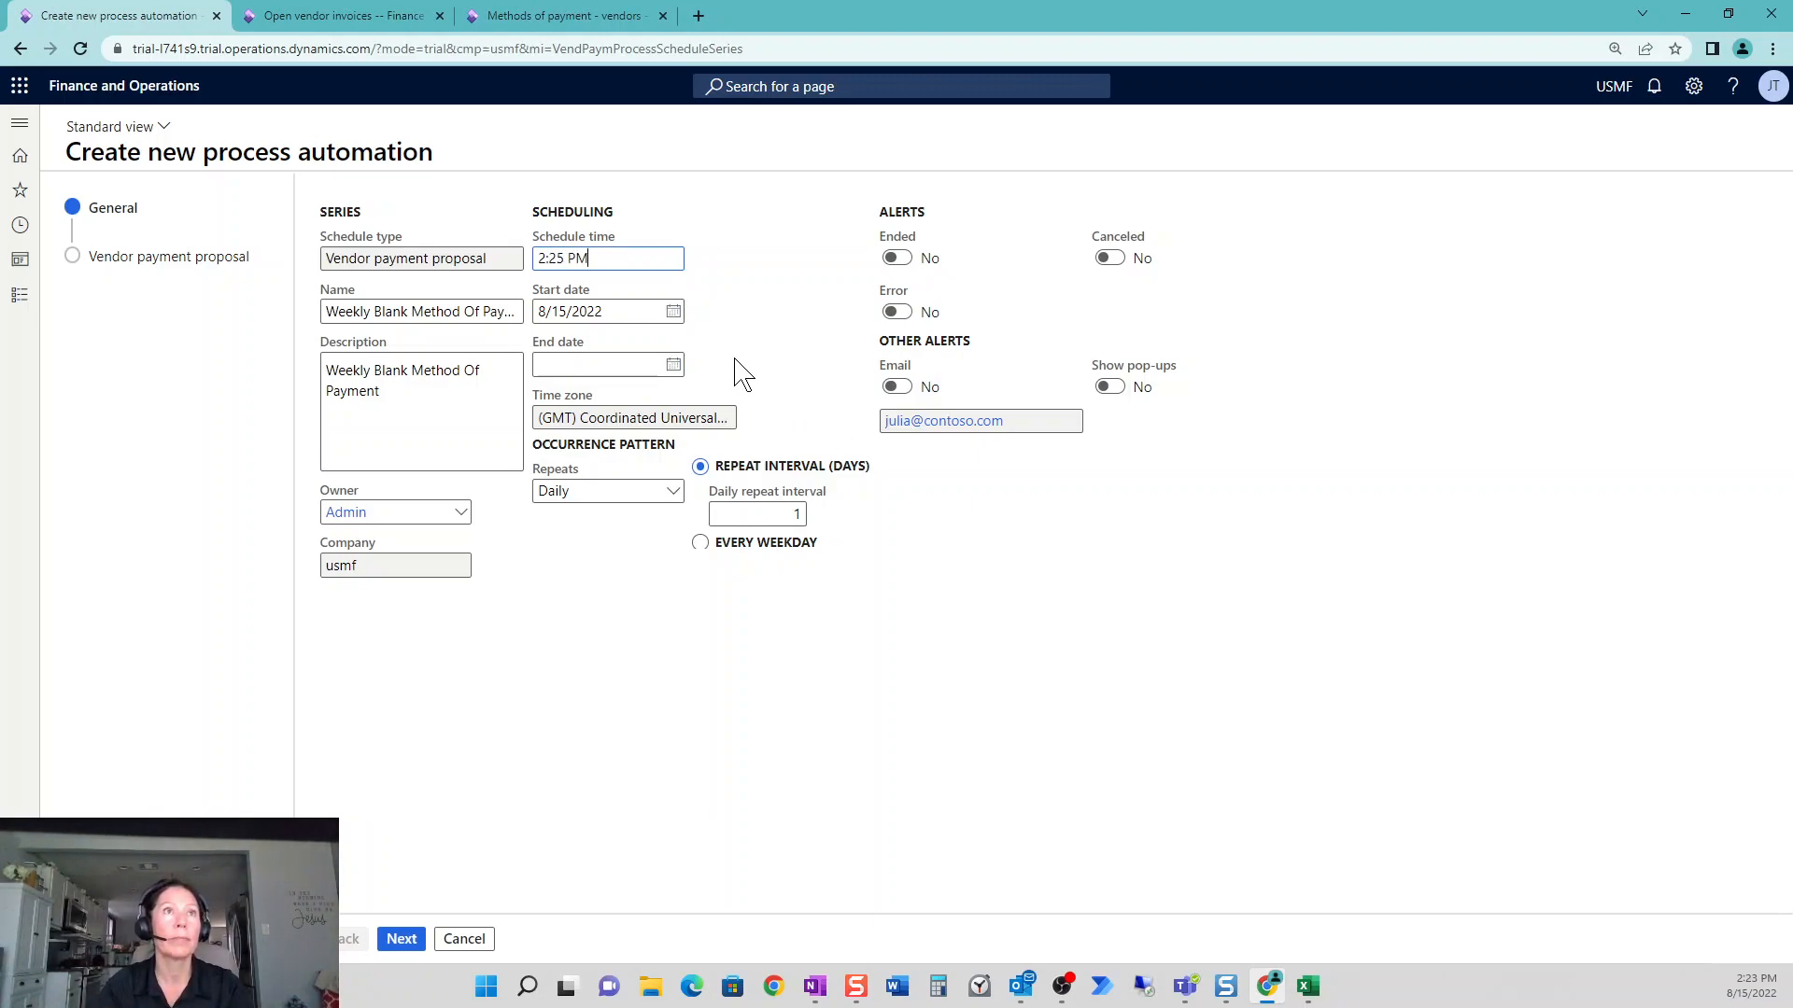
left_click(673, 365)
left_click(620, 525)
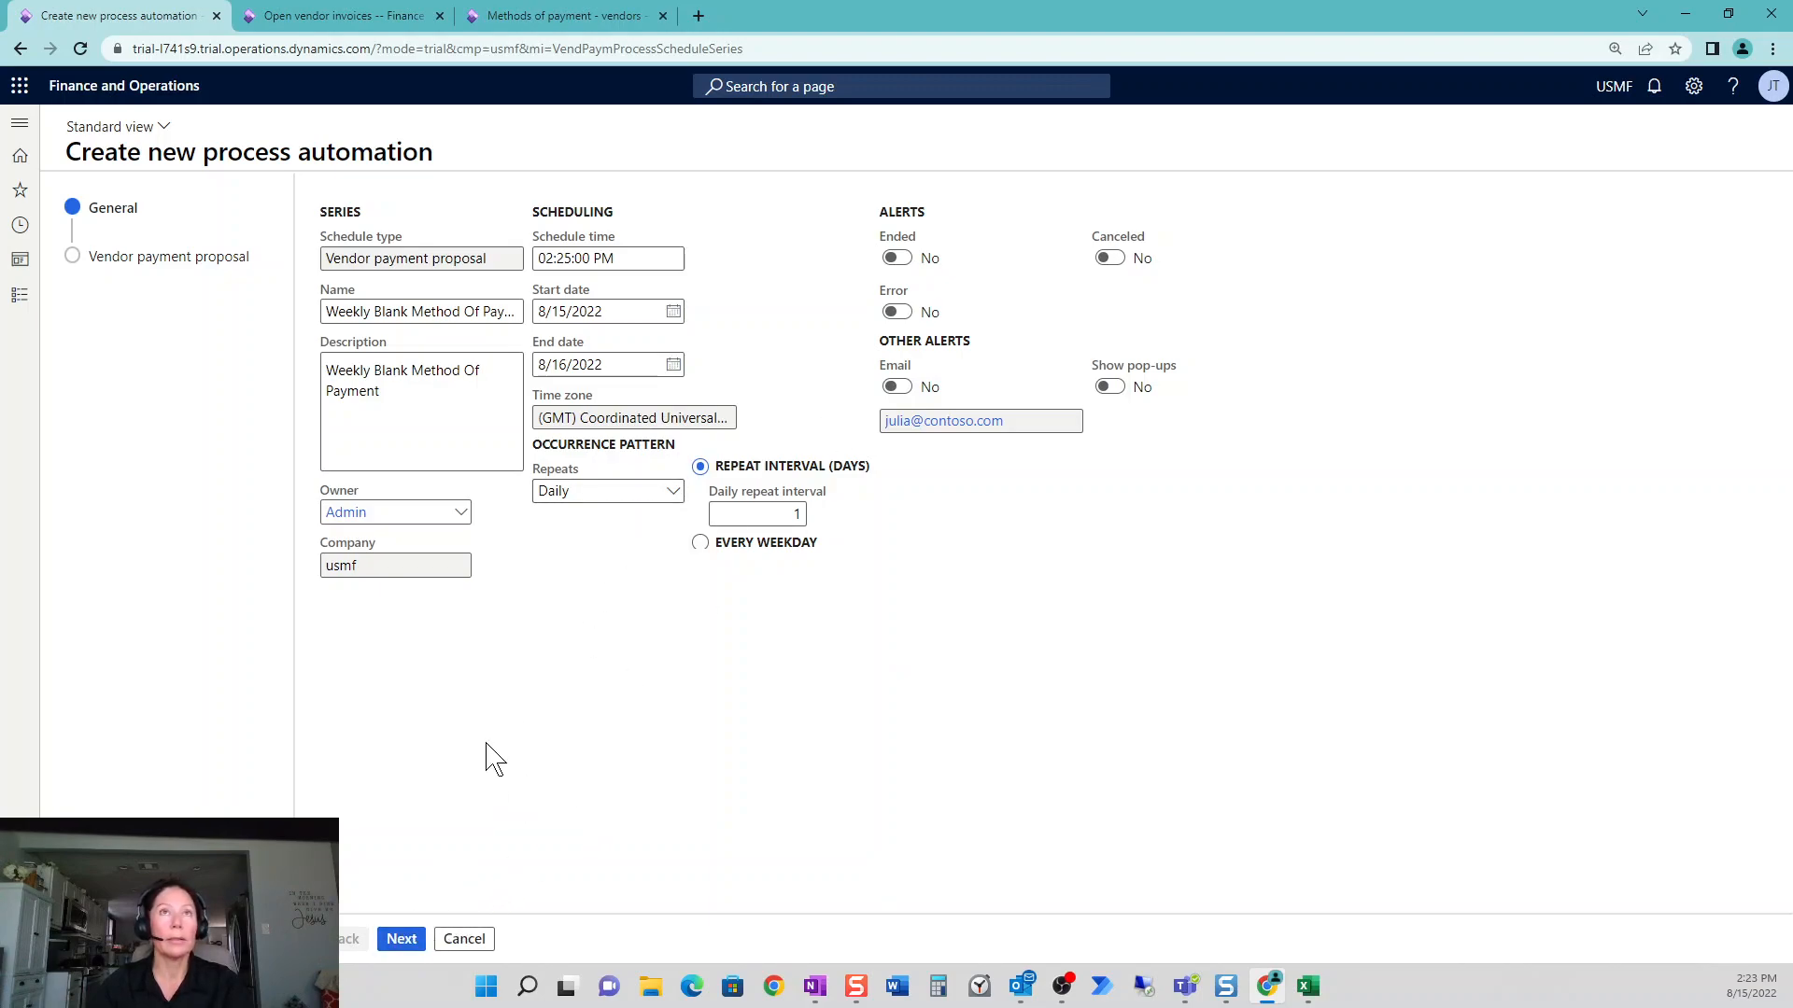
- Turn on the Ended, Error and Email alerts, and continue to the vendor payment proposal criteria
left_click(894, 258)
left_click(902, 316)
left_click(898, 389)
left_click(407, 941)
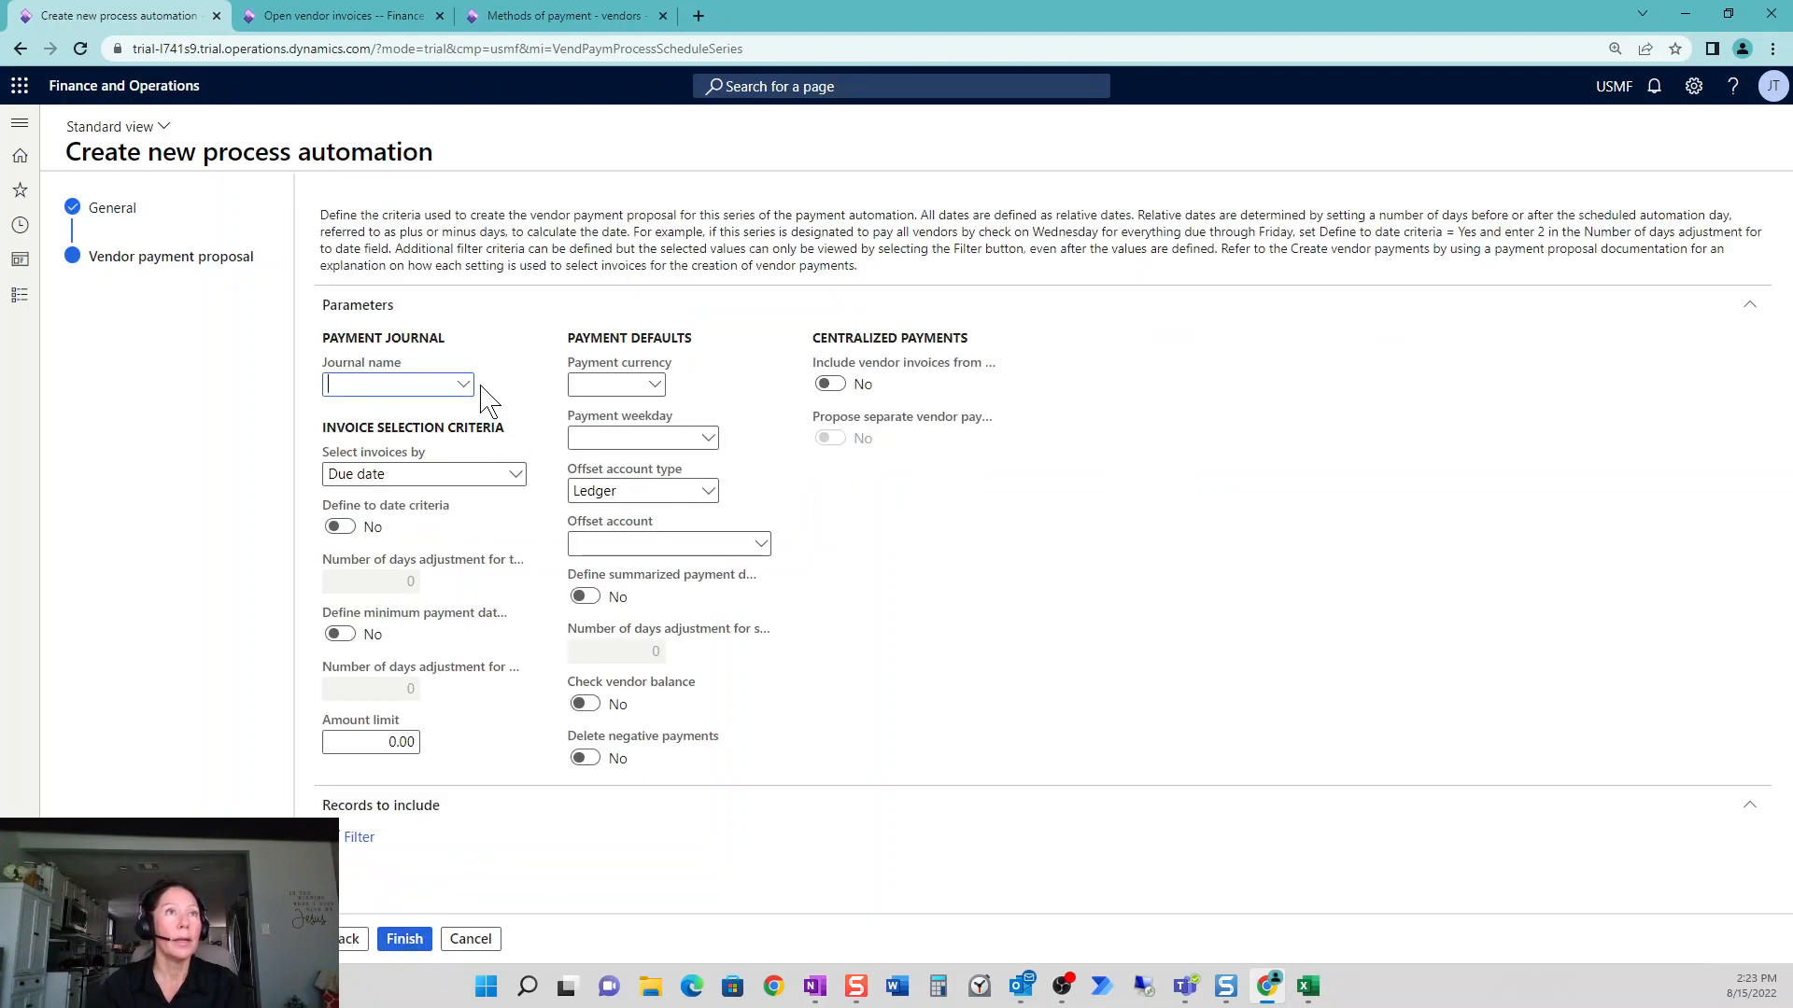
- Set the journal name to VendPay, the payment currency to USD and the payment weekday to Monday
left_click(464, 383)
left_click(471, 439)
left_click(656, 385)
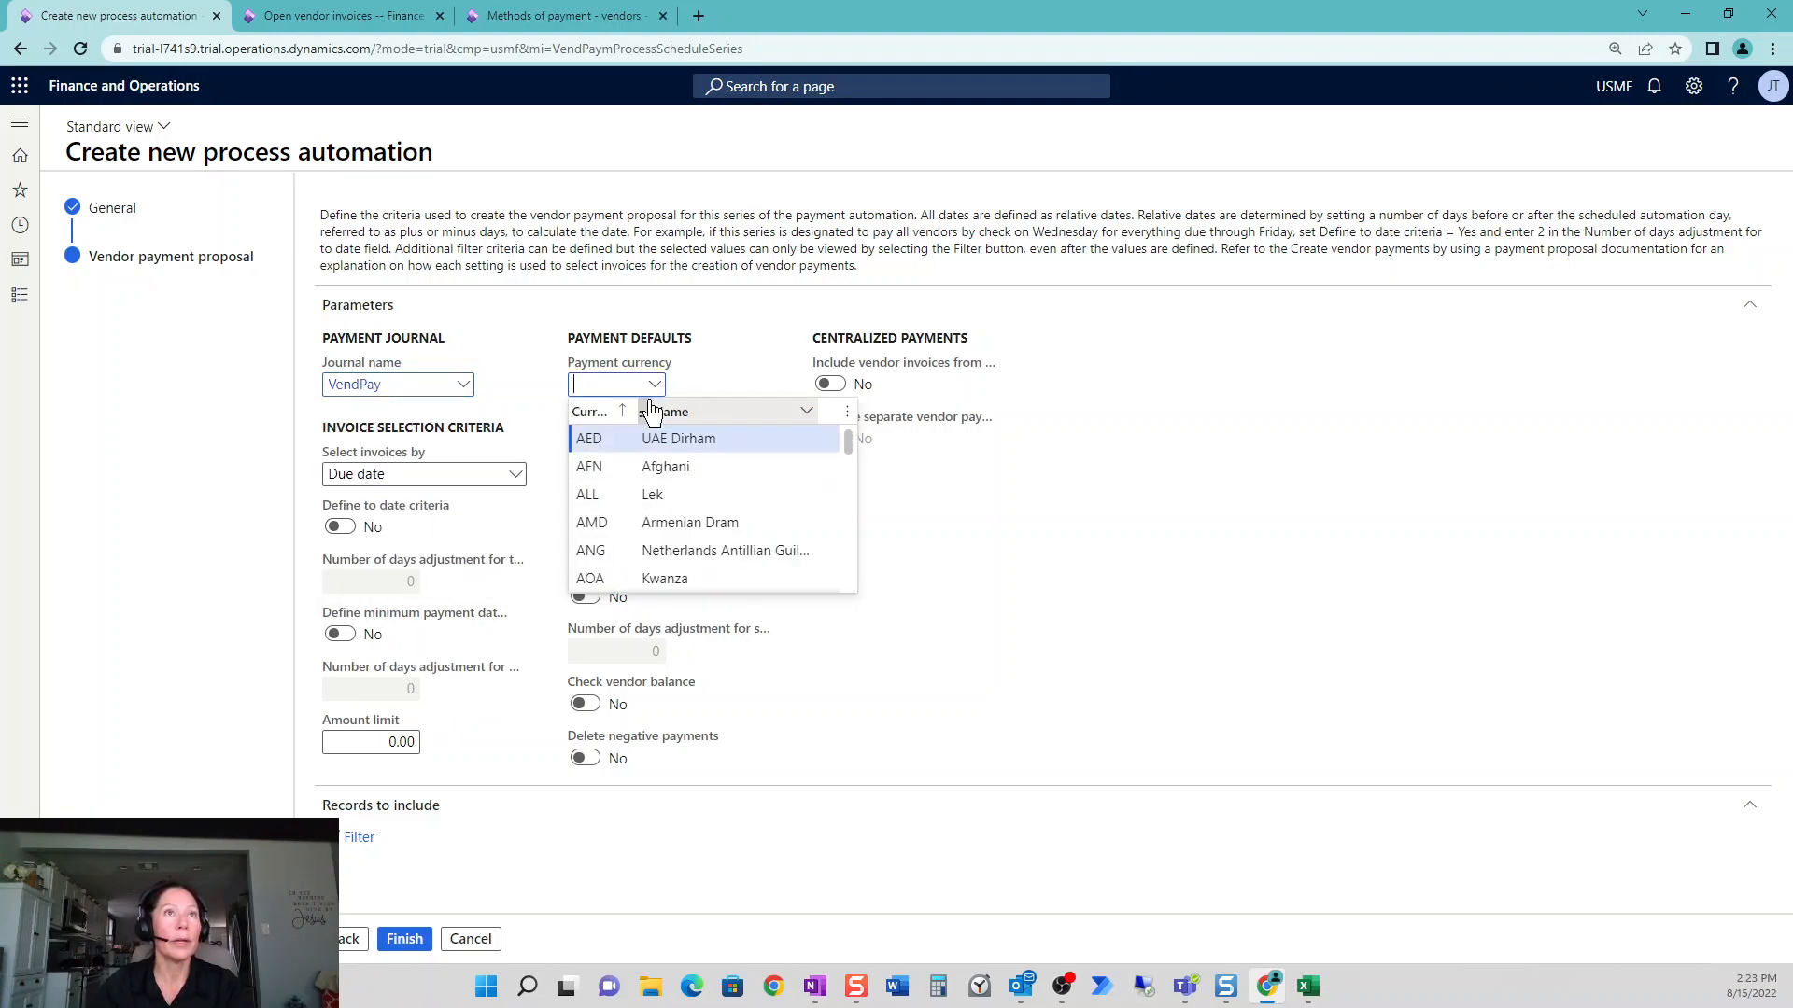
type("usd")
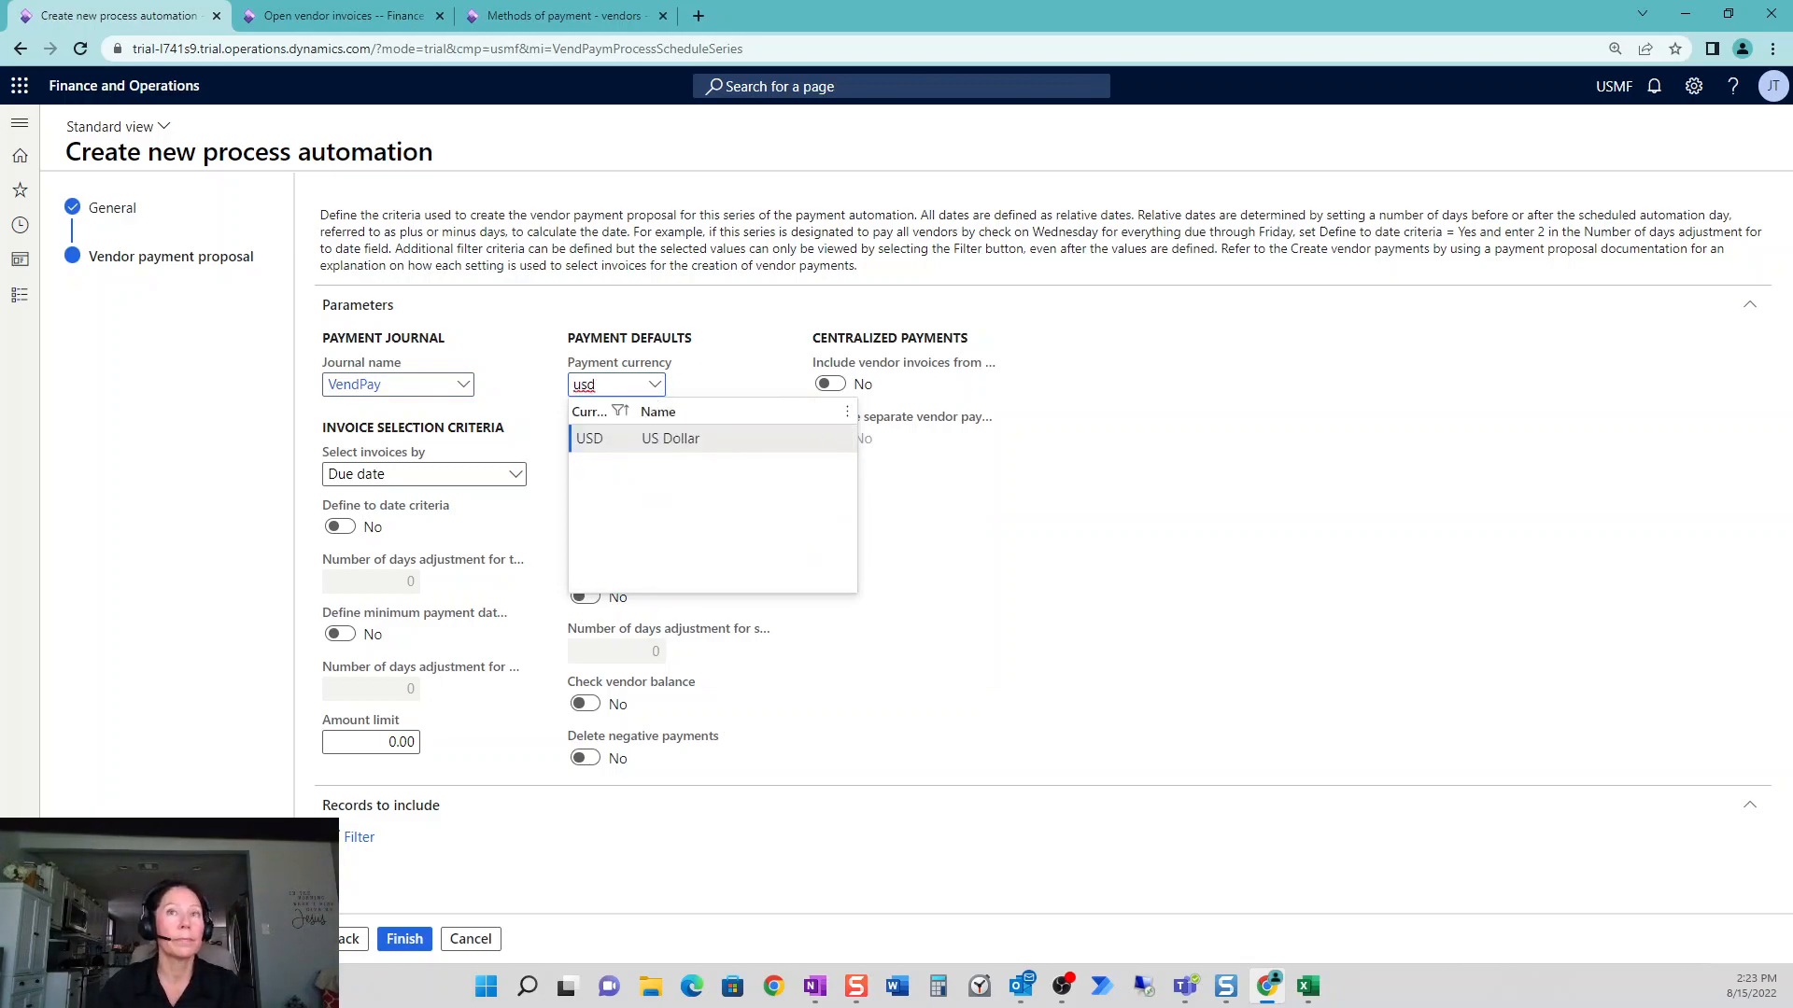
key("Tab")
left_click(709, 439)
left_click(696, 475)
- Set the offset account to bank account USMF OPER, and enable Check vendor balance and Delete negative payments
left_click(708, 491)
left_click(676, 557)
left_click(762, 547)
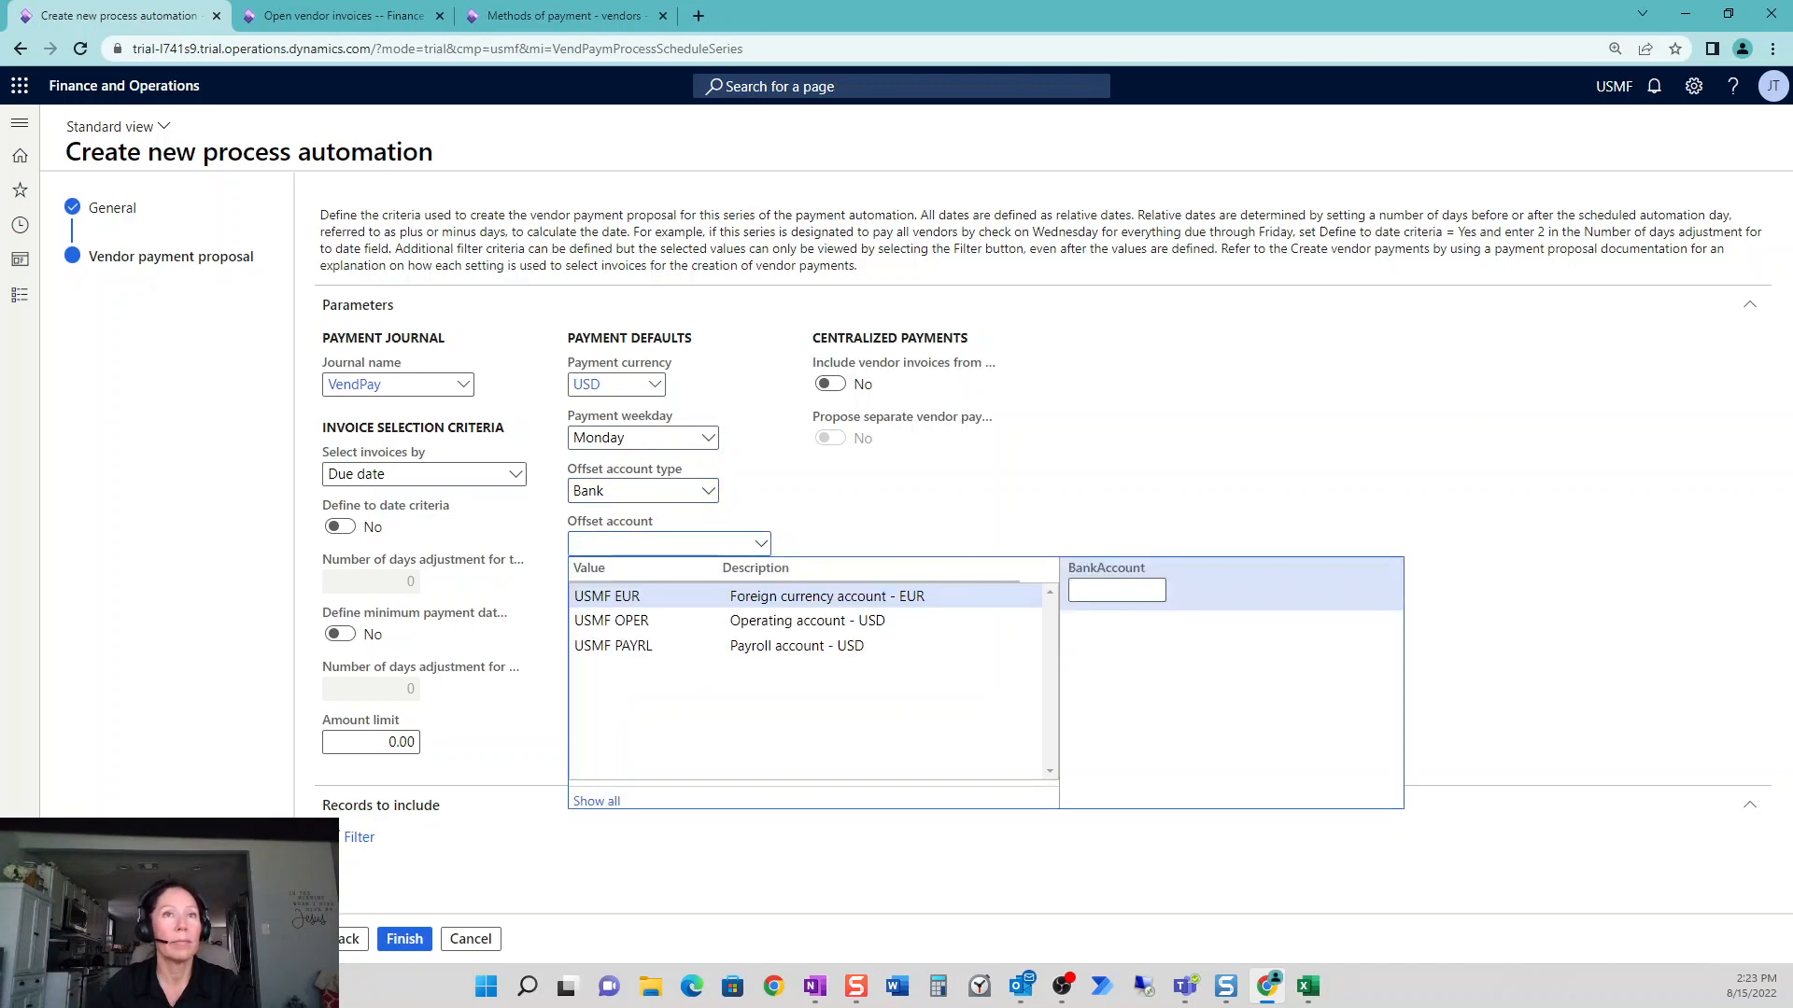
left_click(1010, 623)
left_click(586, 704)
left_click(586, 758)
- Add a Method of payment range on the Vendors table to the record filter, and finish the Weekly Blank Method Of Payment series
left_click(342, 845)
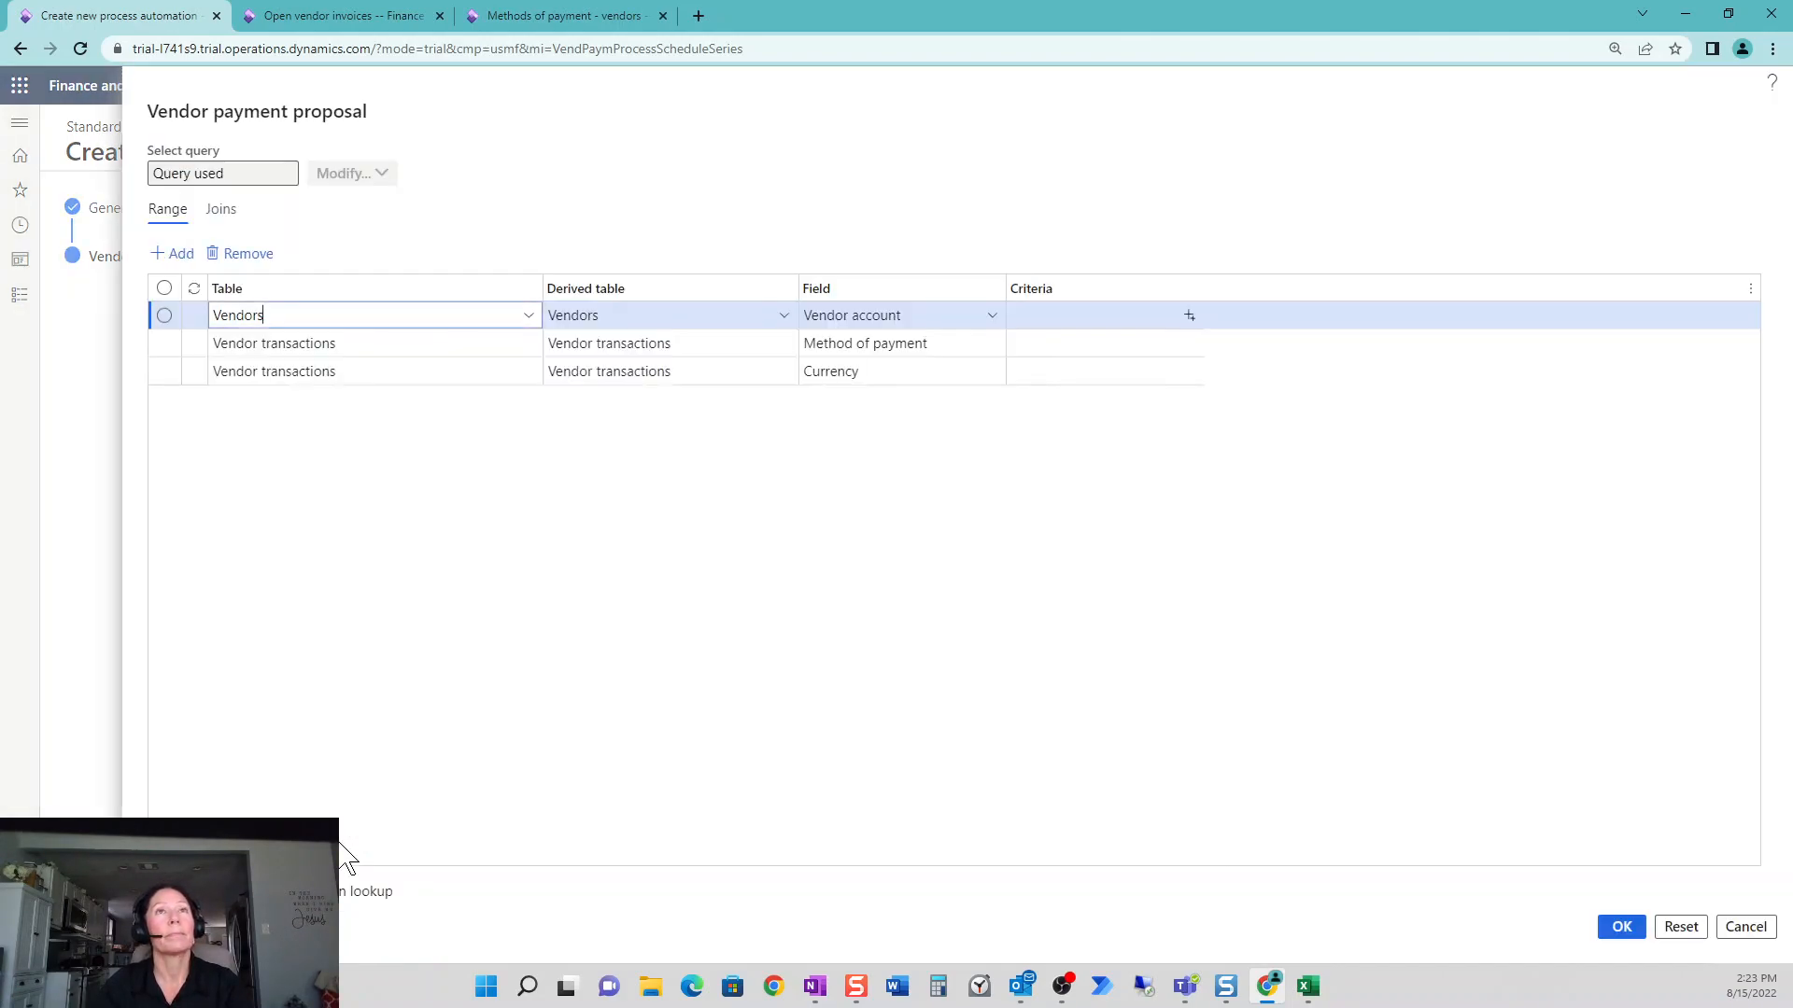
left_click(178, 255)
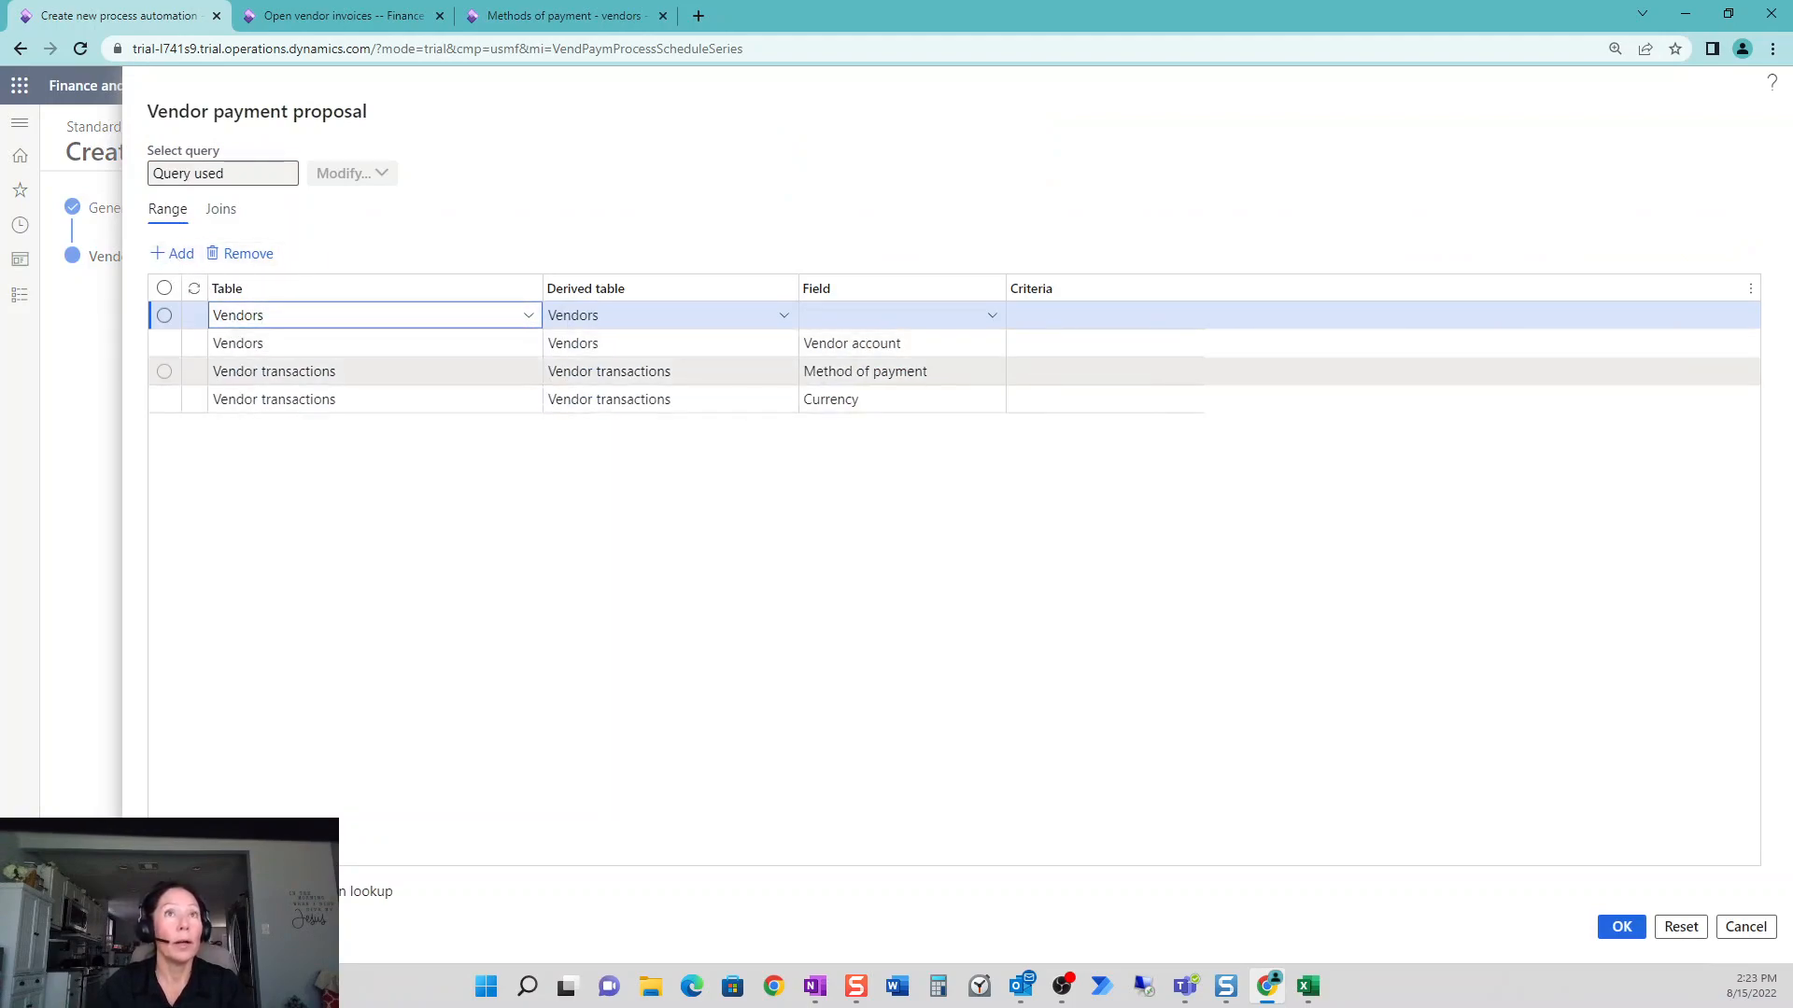
left_click(993, 317)
left_click(992, 317)
scroll(944, 408, "down", 10)
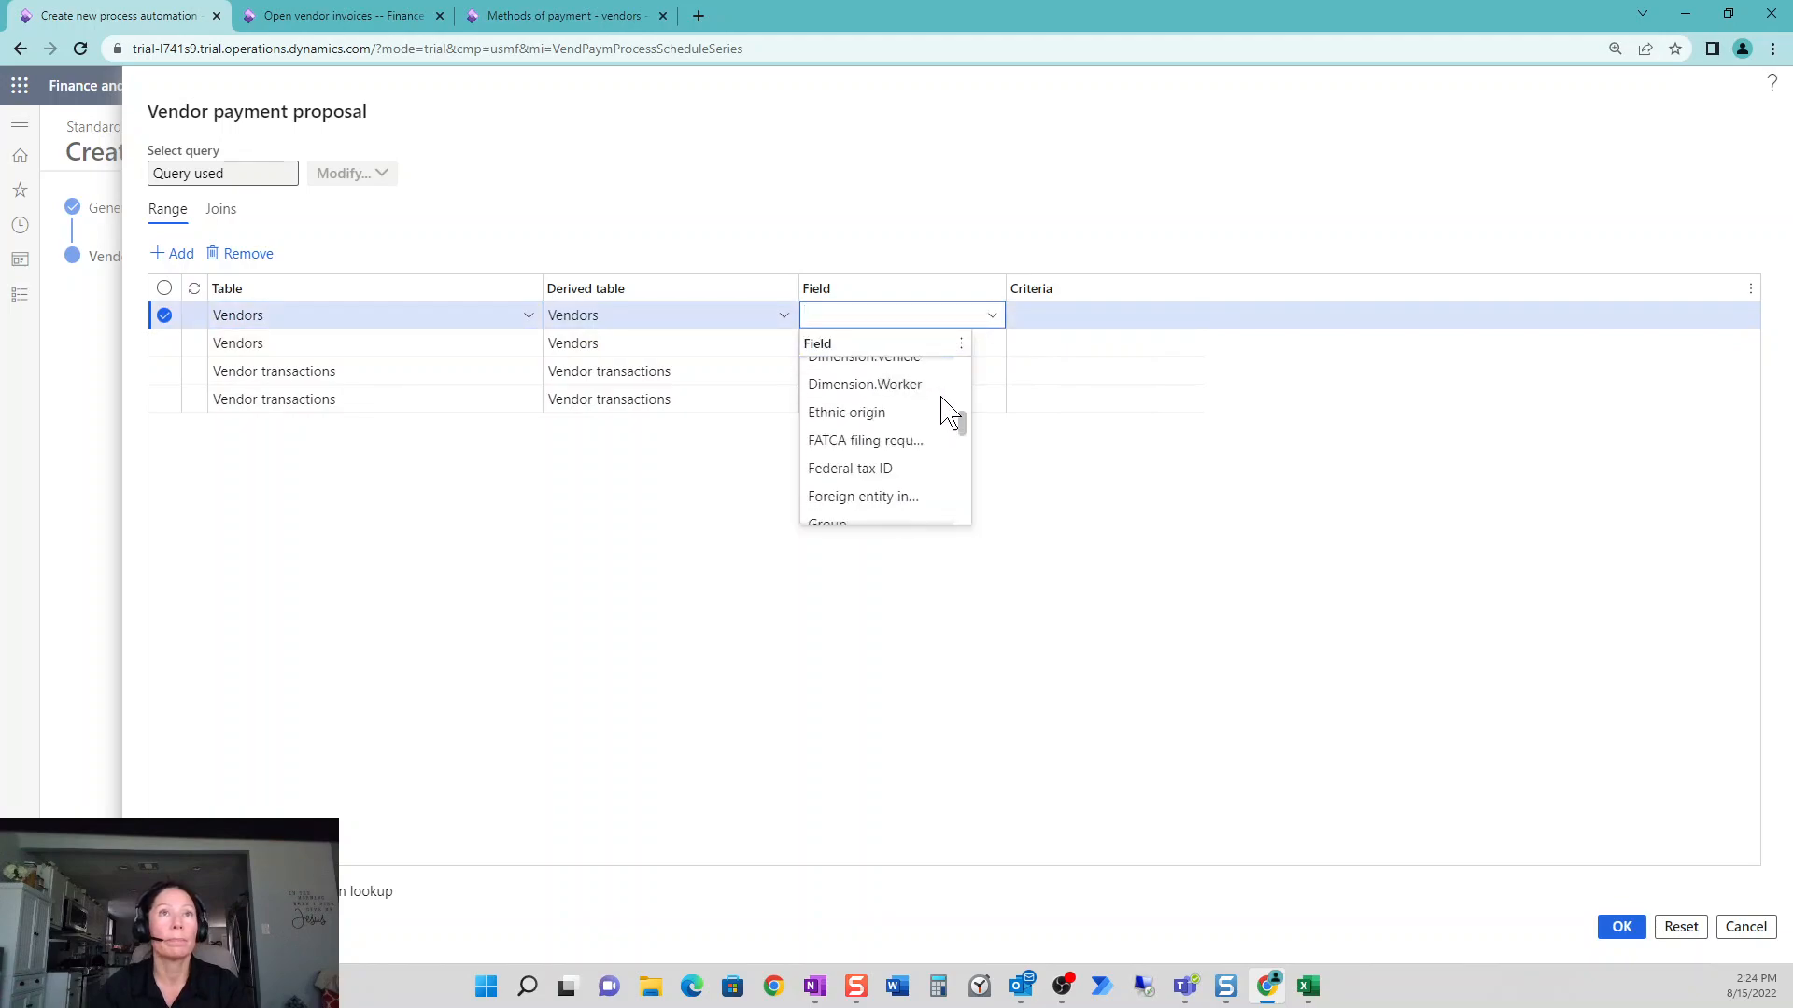
scroll(948, 412, "up", 2)
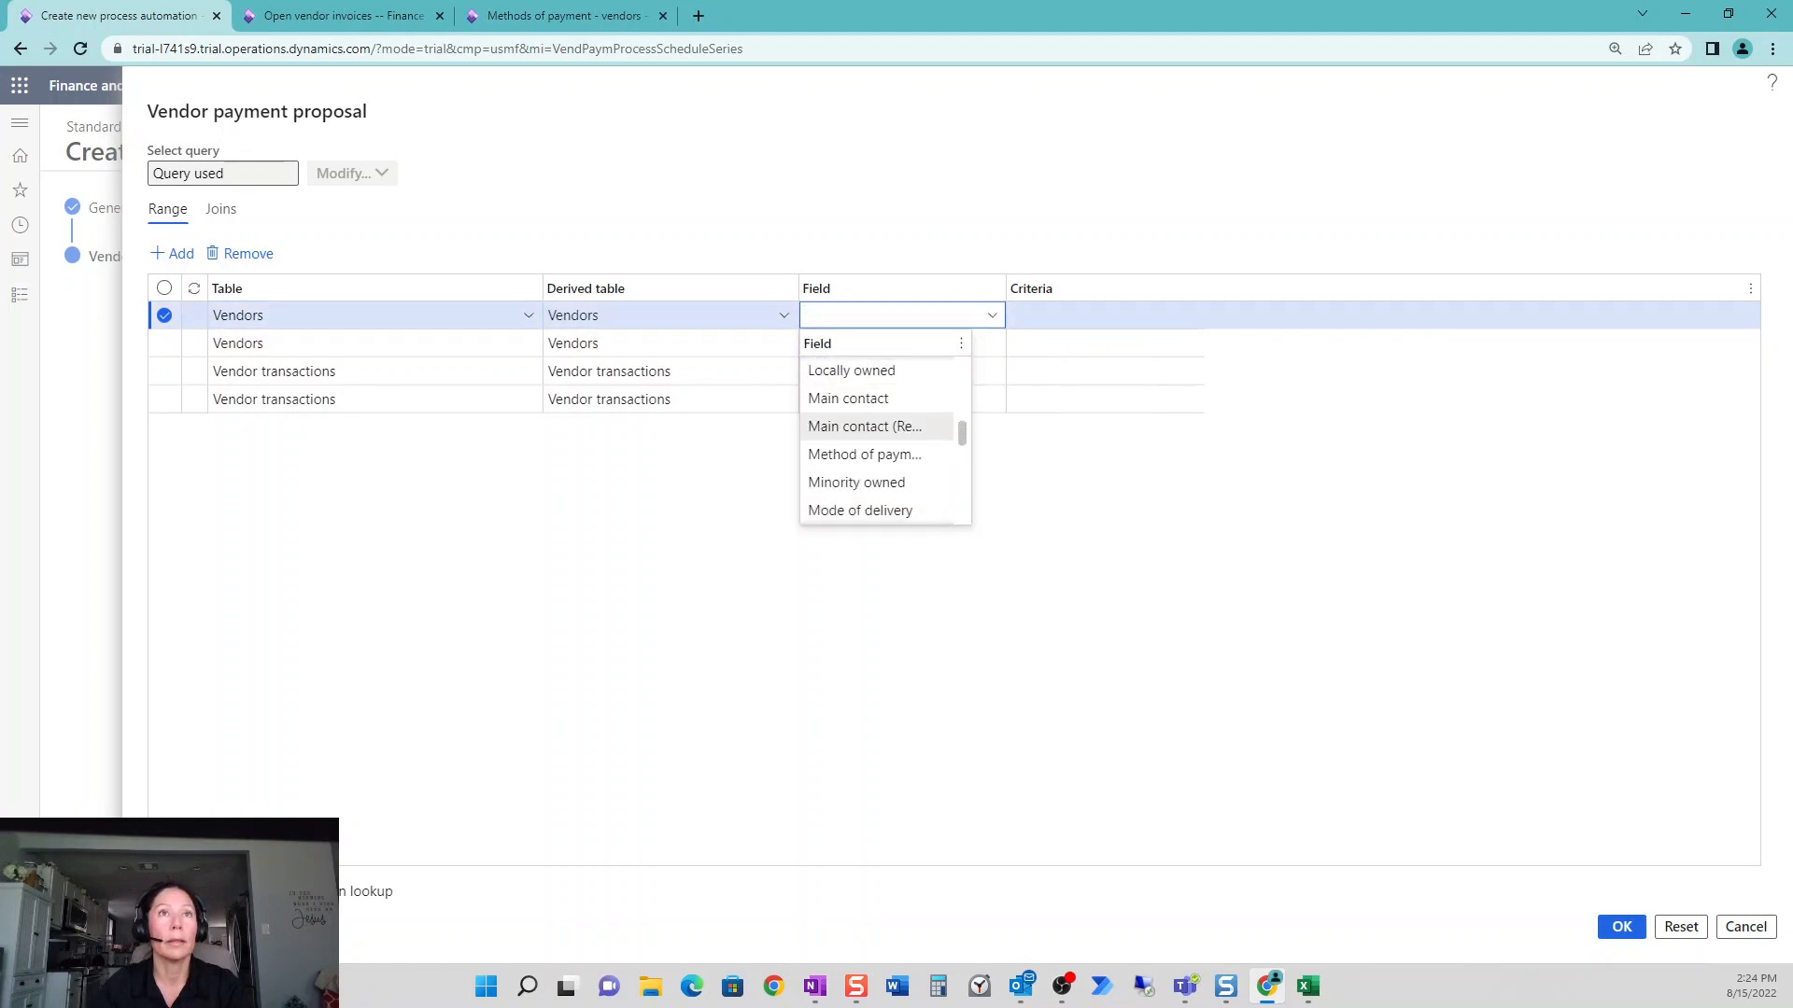
left_click(924, 452)
key("Tab")
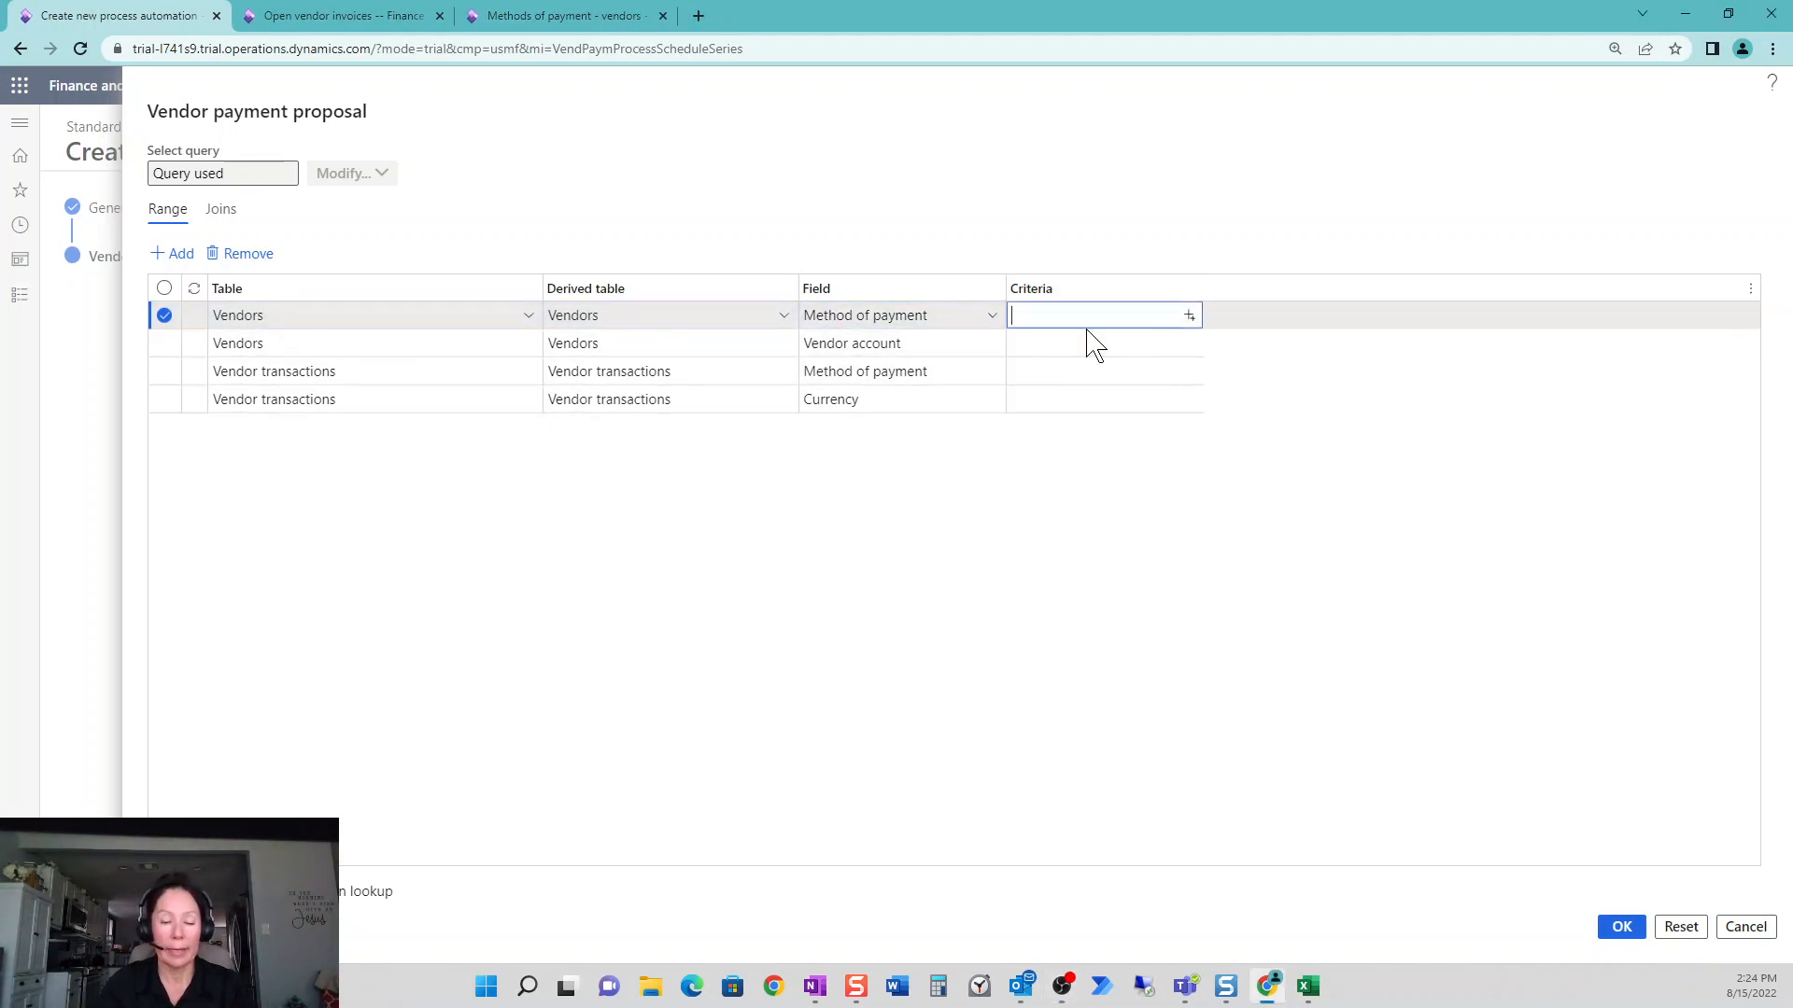
left_click(1620, 928)
left_click(425, 945)
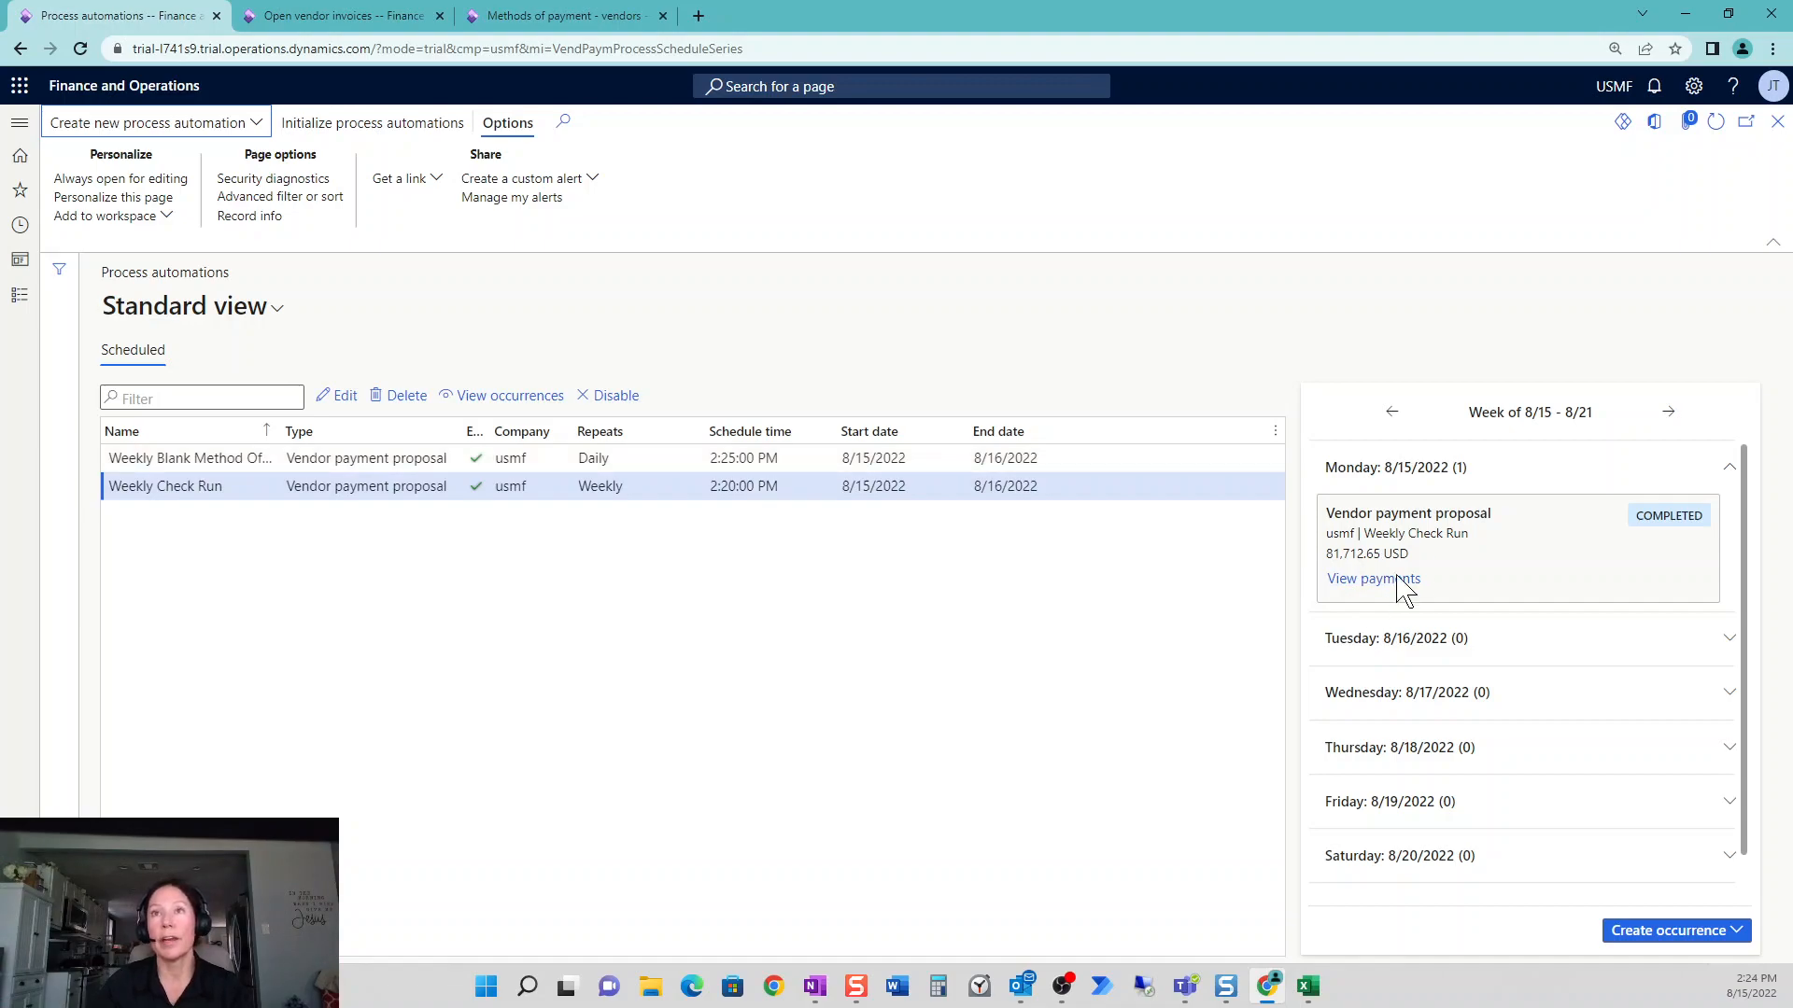
left_click(1715, 121)
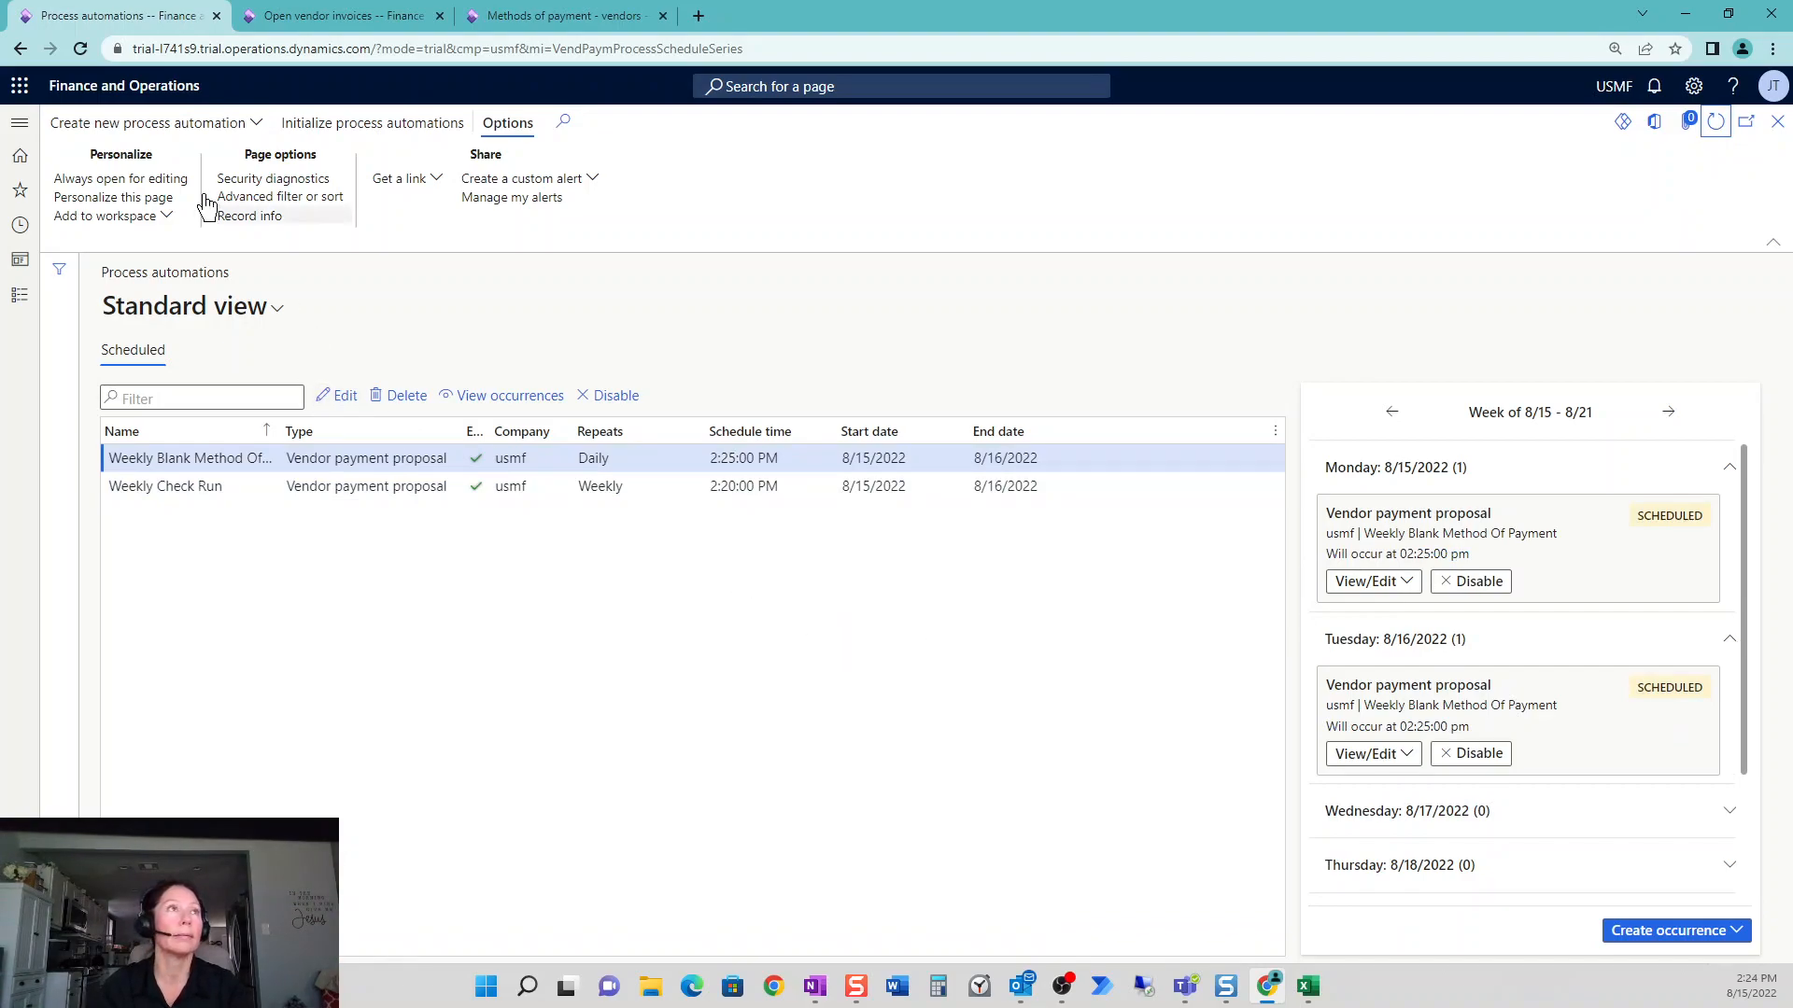
- Create another Vendor payment proposal series with Daily ACH Payment as its name and description
left_click(191, 122)
left_click(191, 245)
left_click(190, 293)
left_click(281, 326)
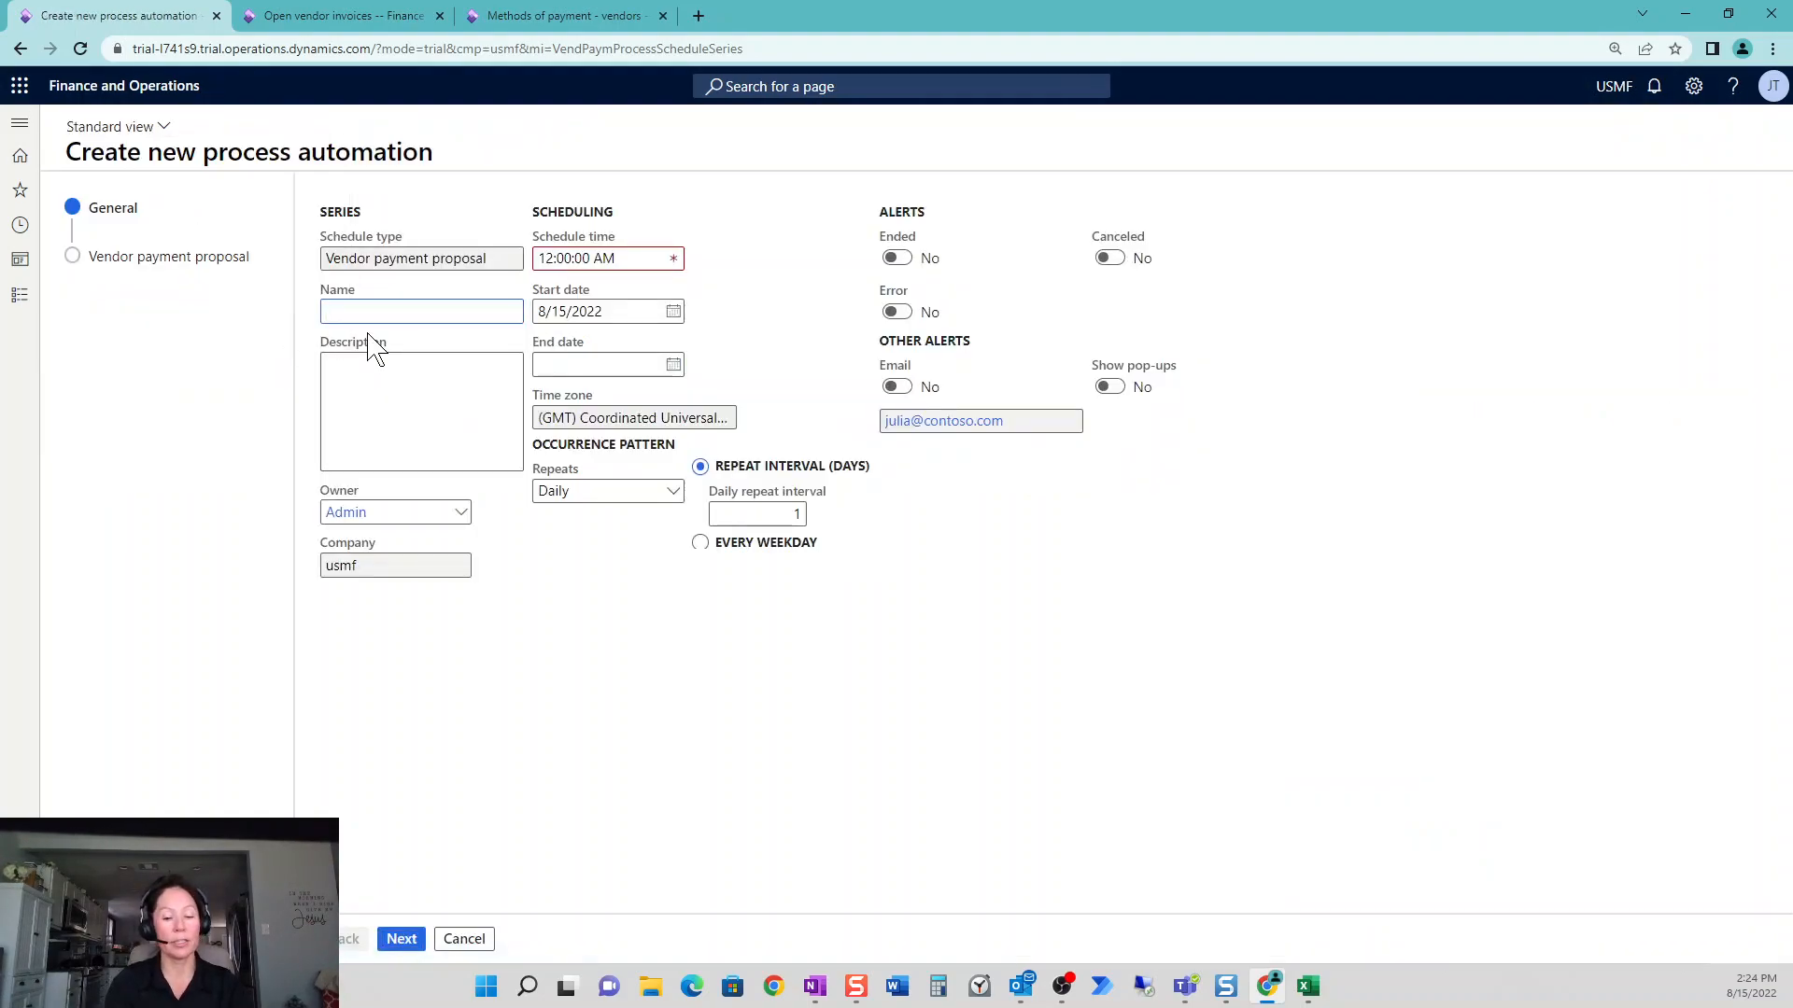
type("Weekly")
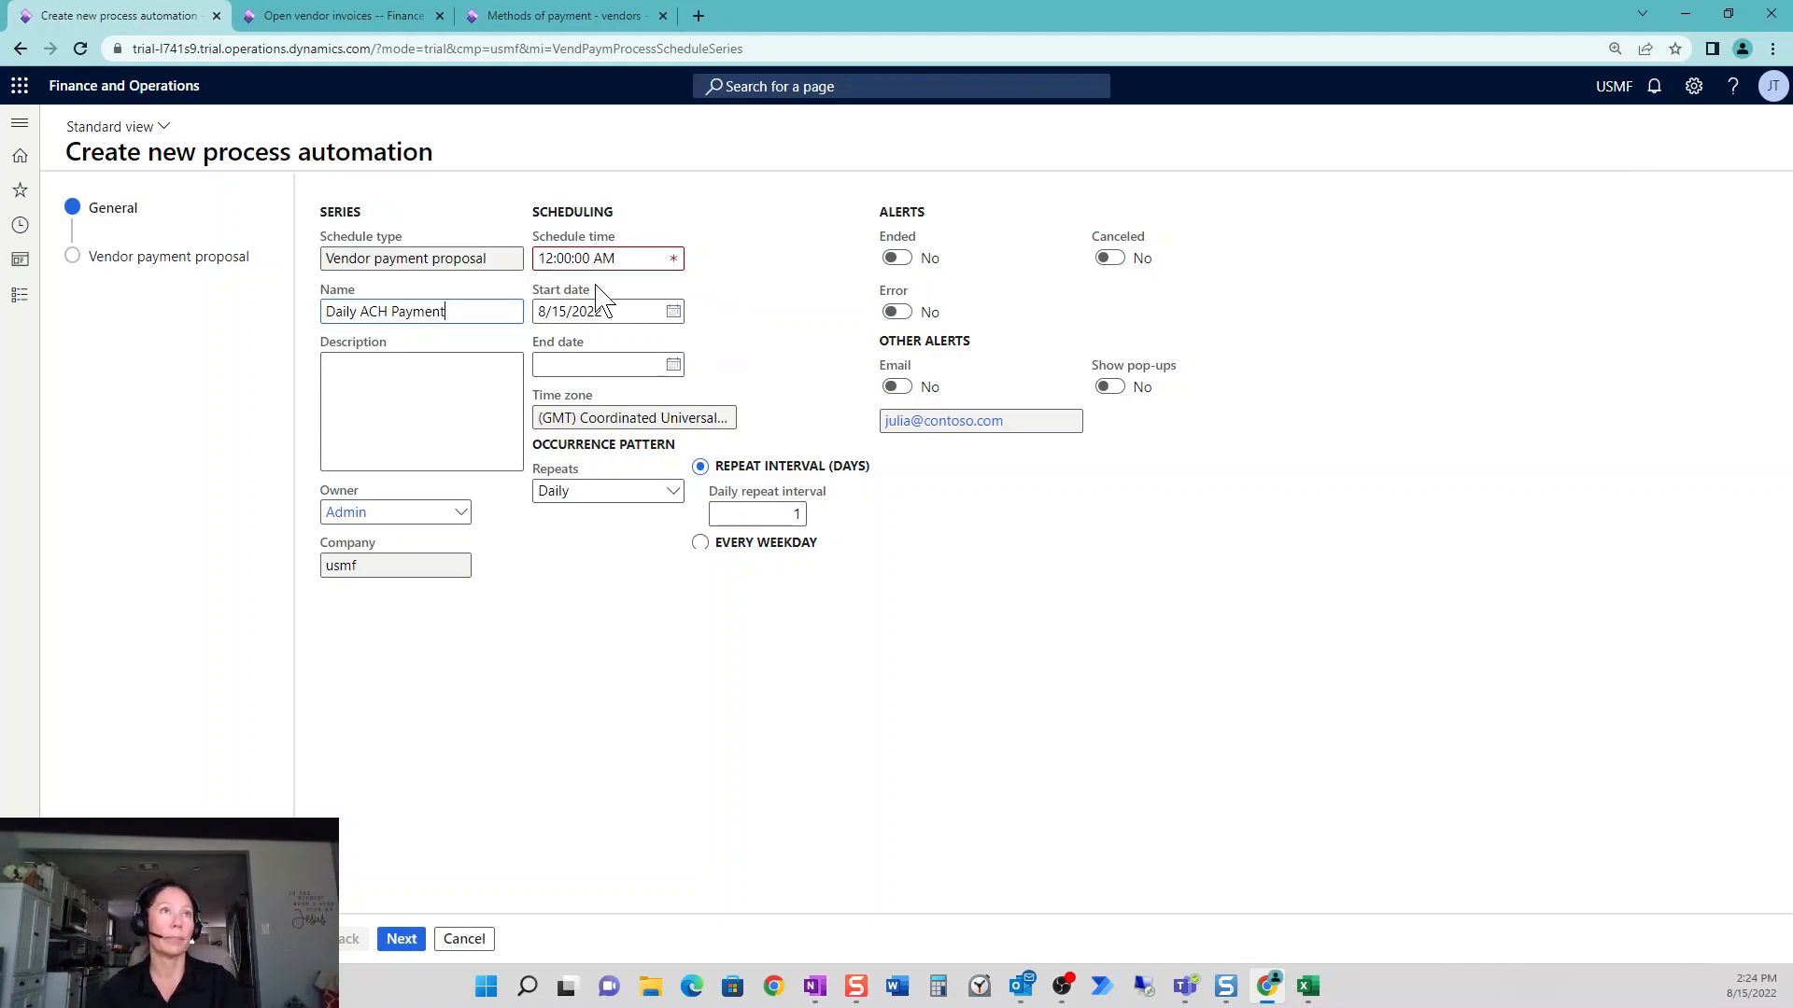
key("ctrl+a")
left_click(422, 403)
key("ctrl+v")
- Schedule the Daily ACH Payment series for 2:26 PM with the end date 8/16/2022
left_click_drag(620, 259, 495, 259)
type("2:")
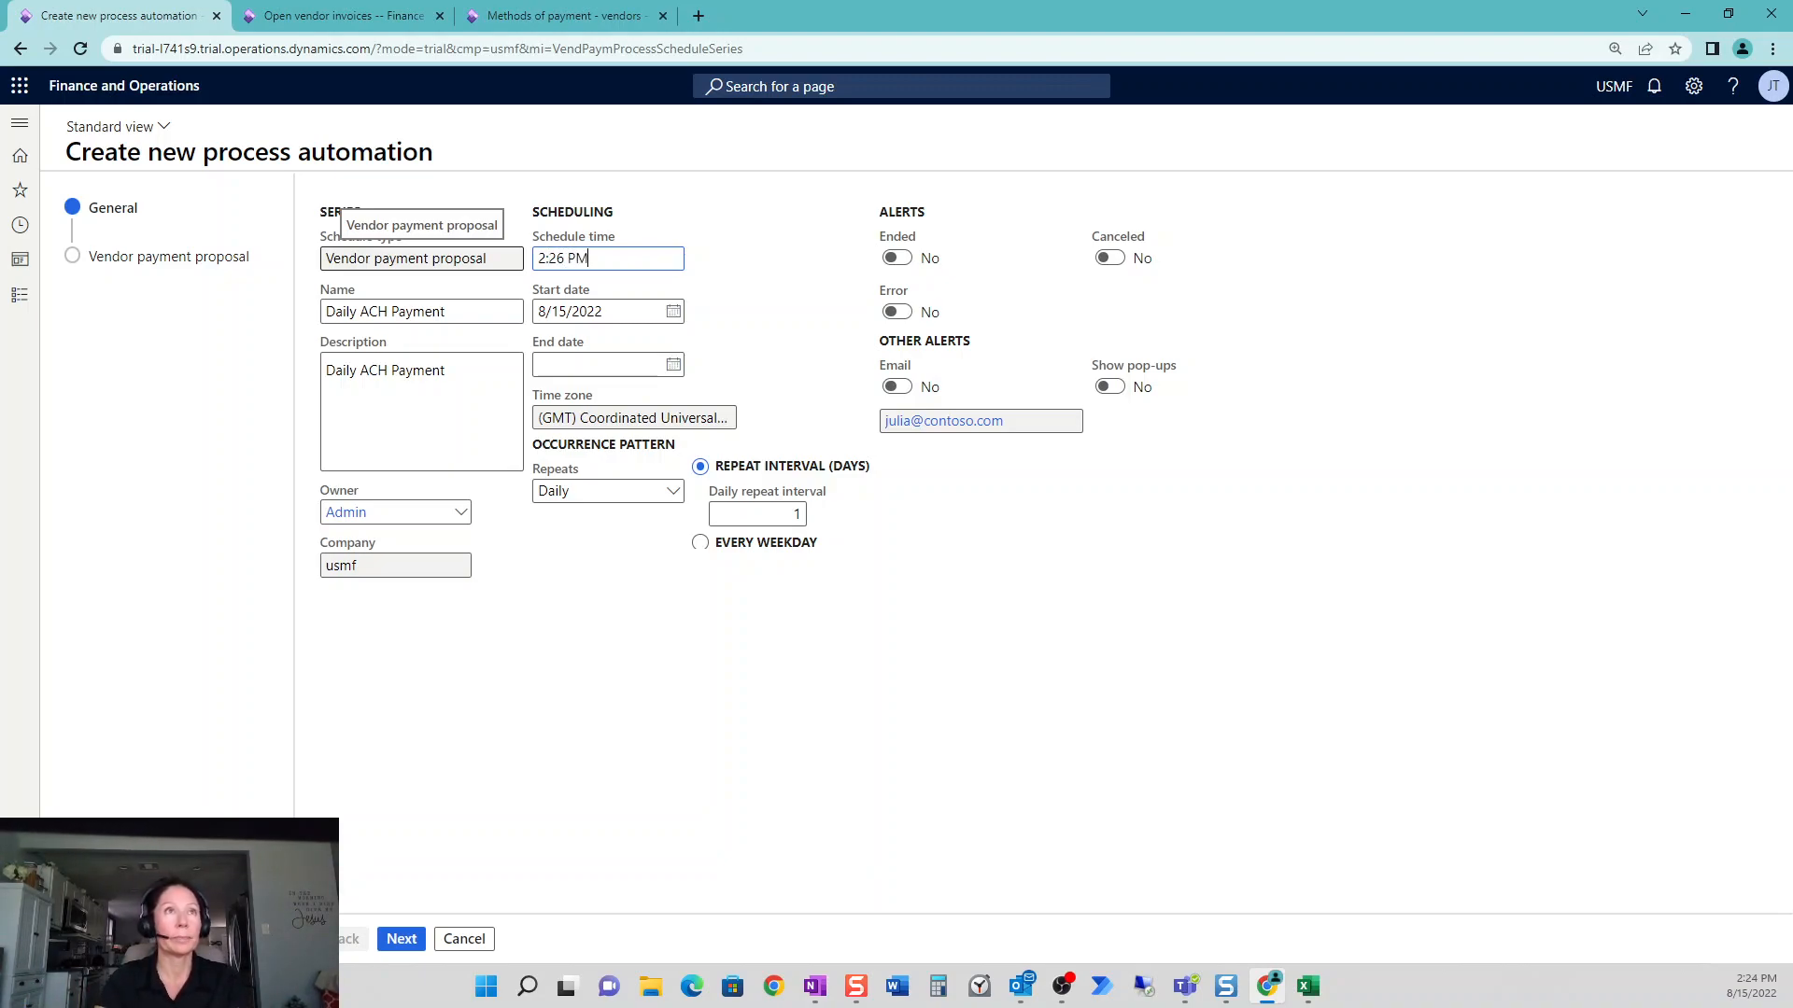
type("26 PM")
left_click(673, 364)
left_click(619, 525)
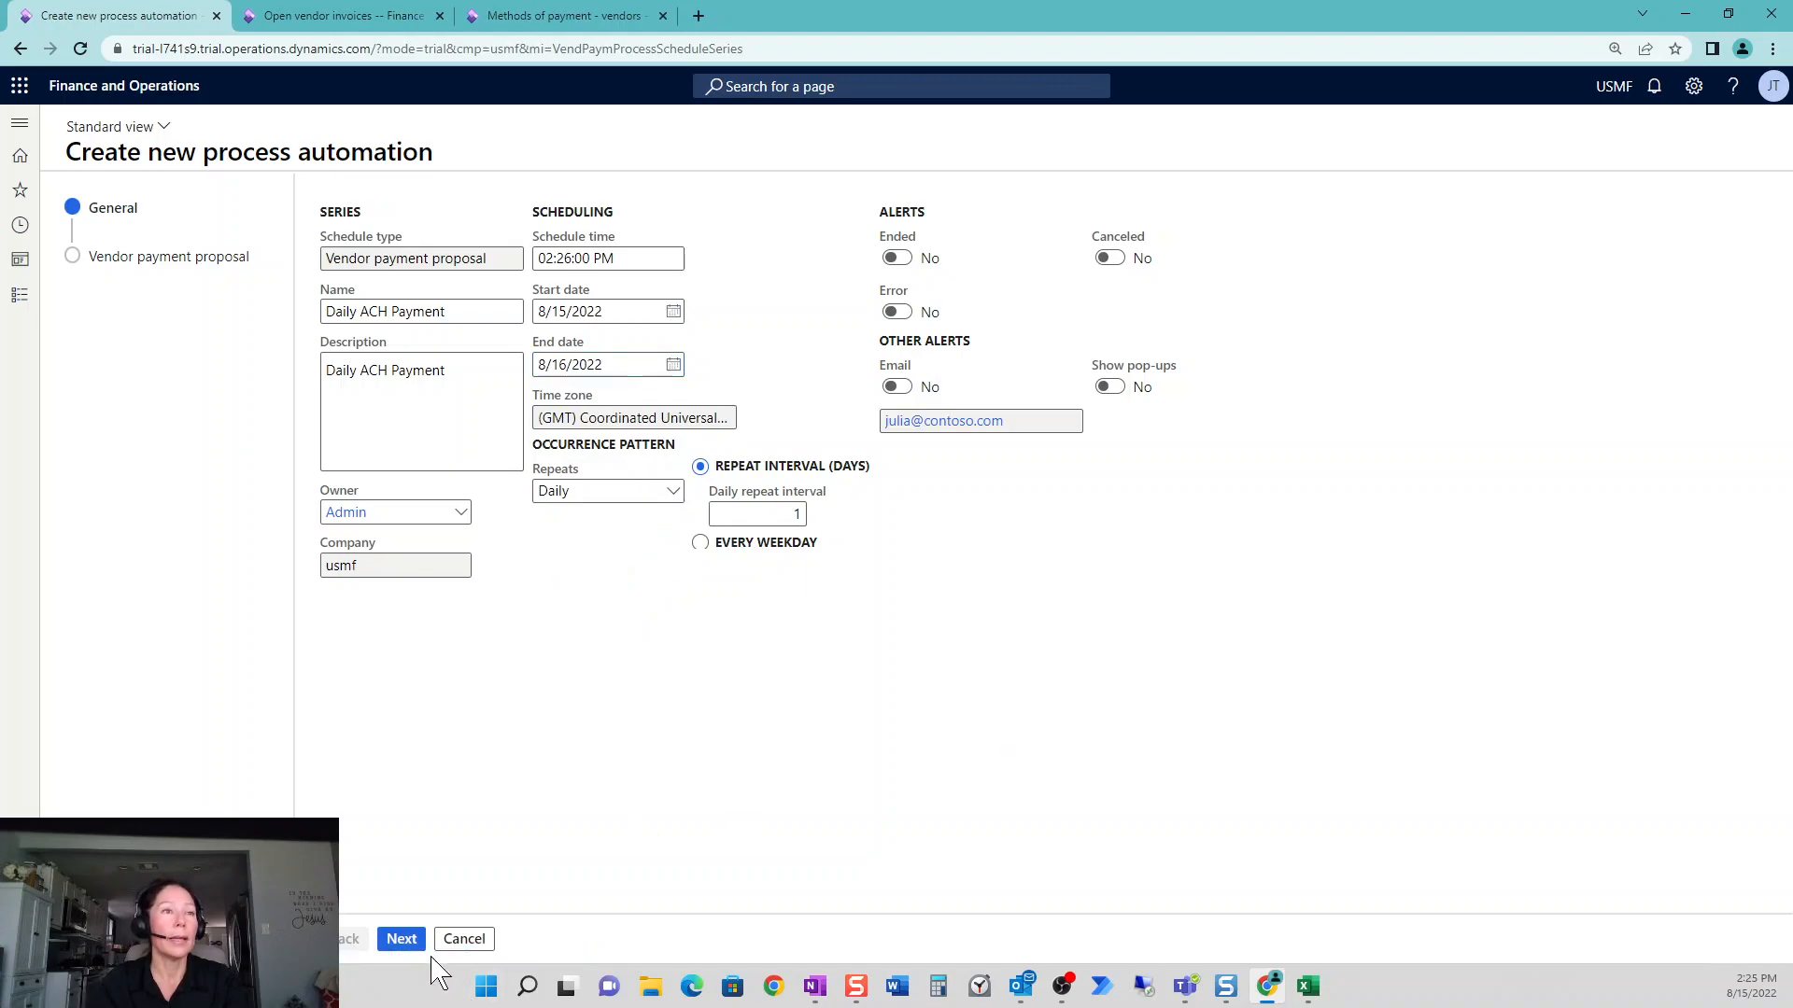
- Set the payment proposal's journal name to VendPay, payment currency to USD and payment weekday to Monday
left_click(402, 939)
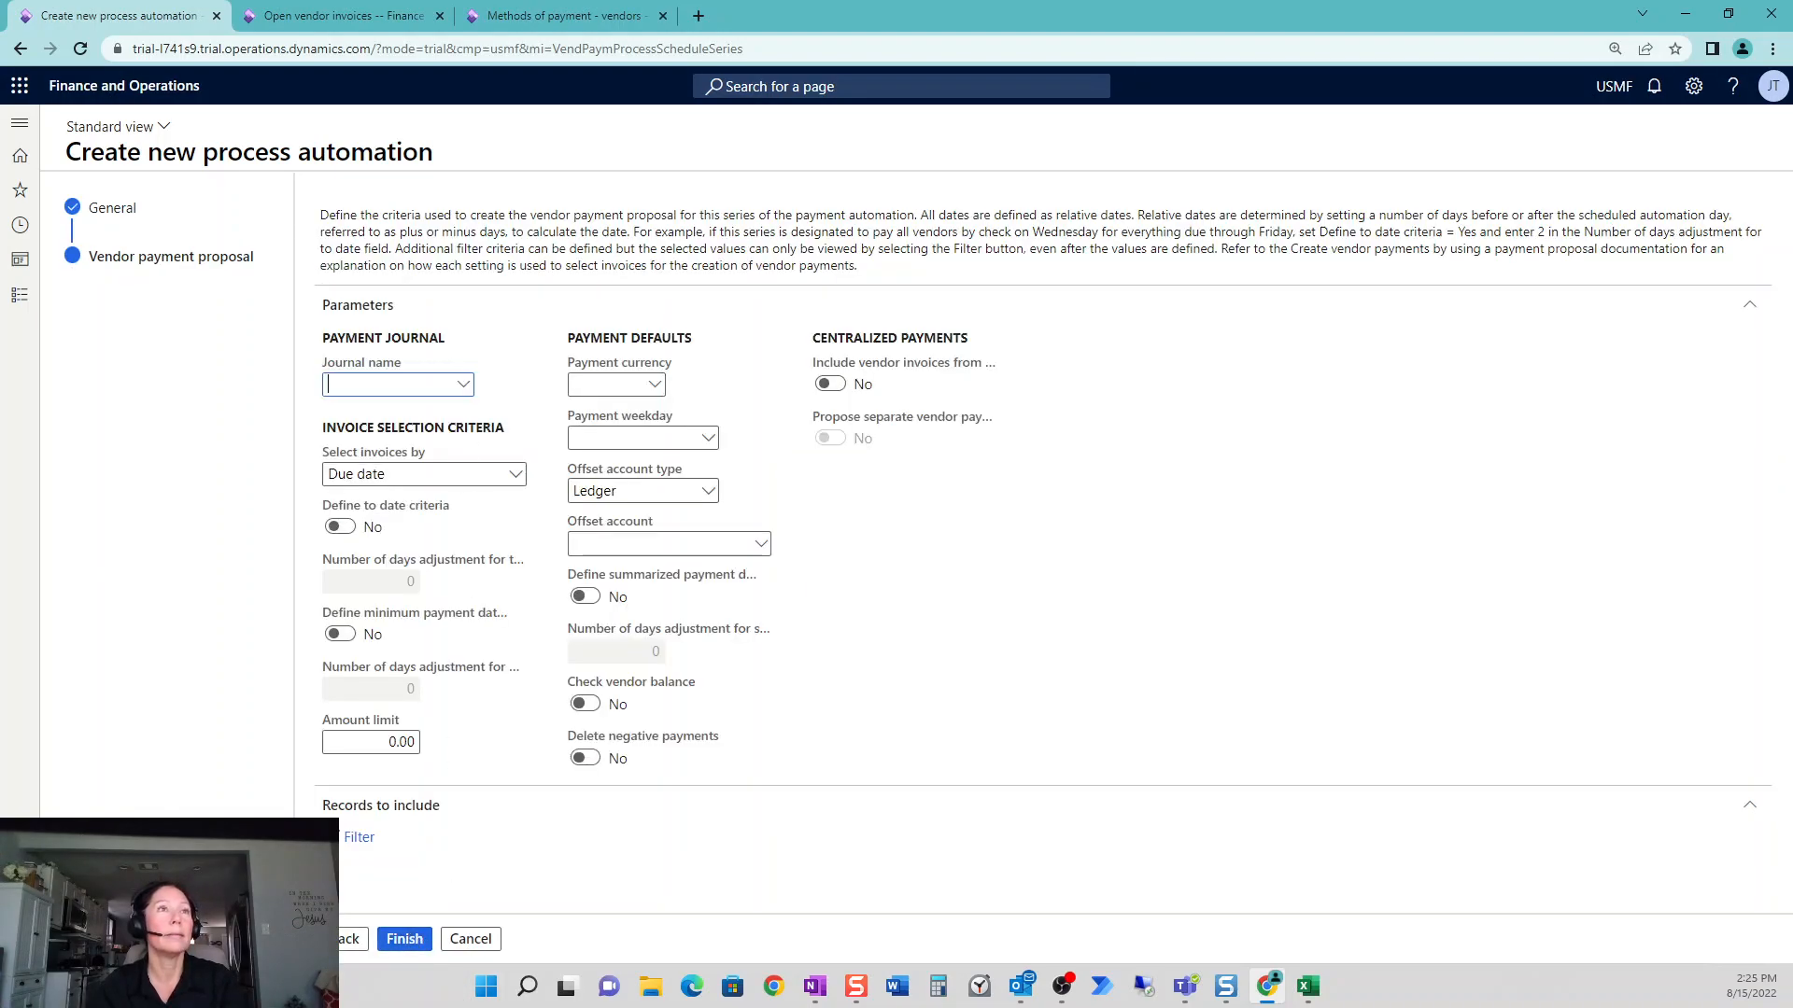
left_click(464, 385)
left_click(469, 437)
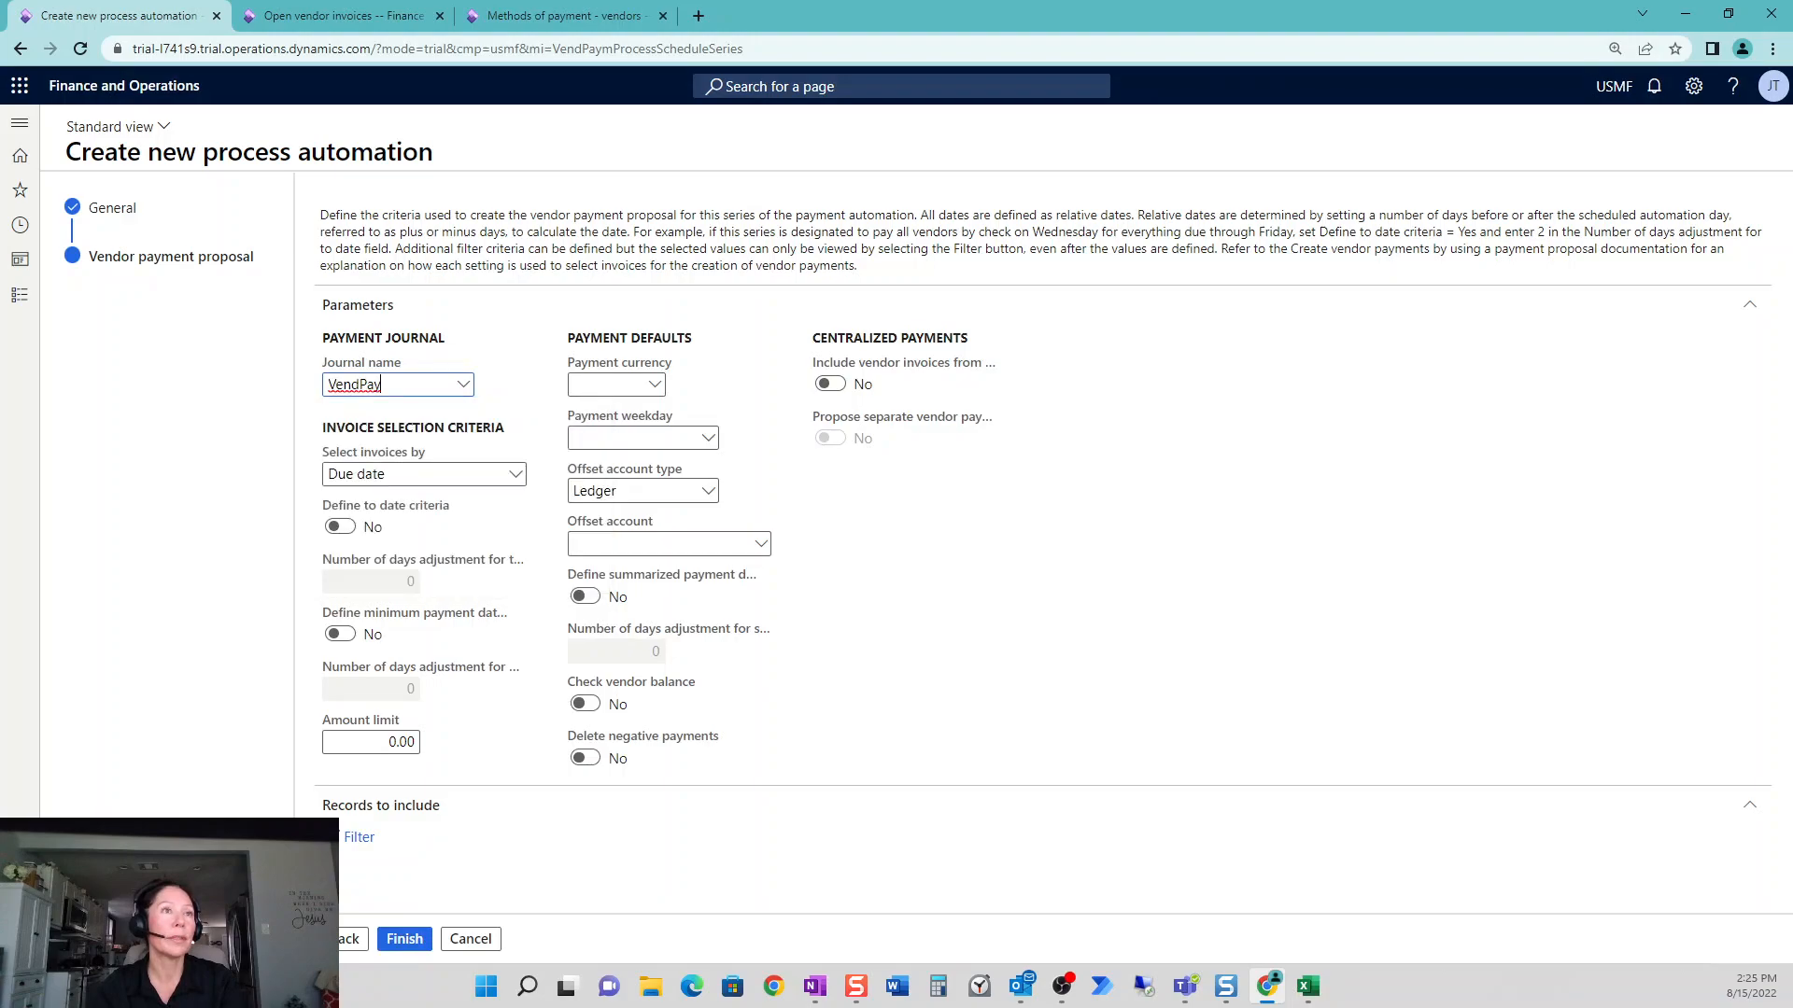
left_click(654, 387)
key("Escape")
type("usd")
key("Tab")
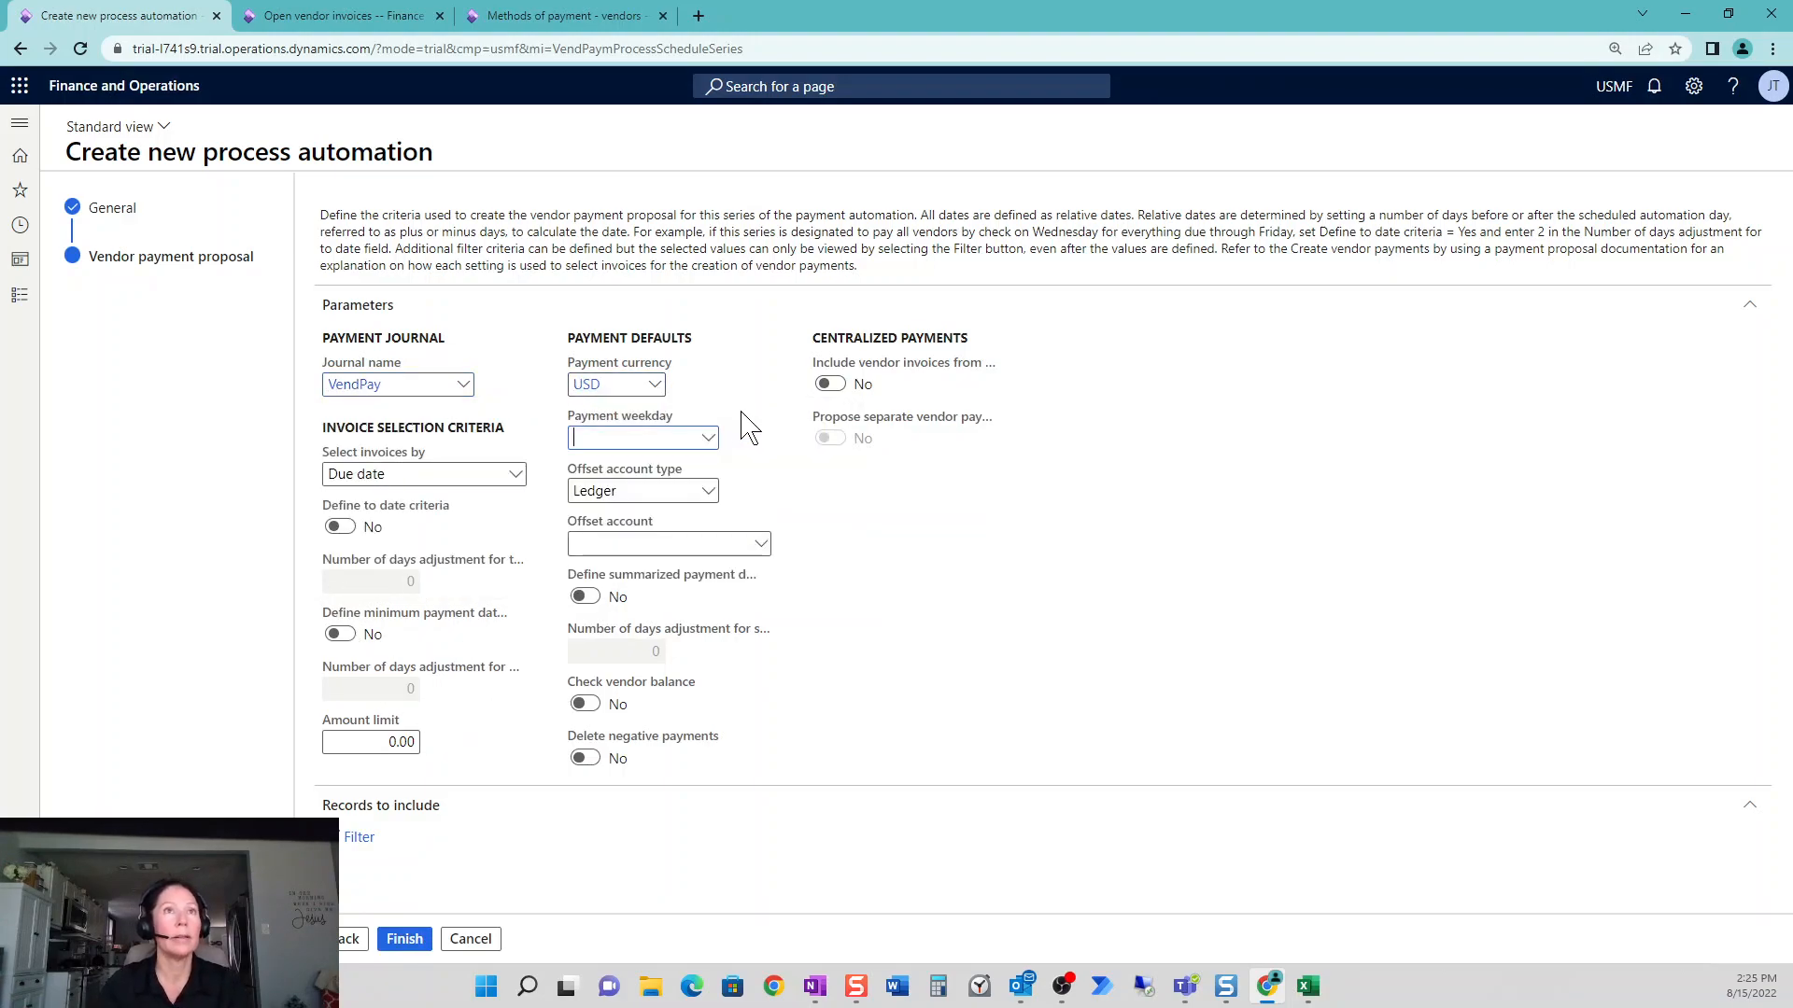
left_click(709, 438)
left_click(687, 482)
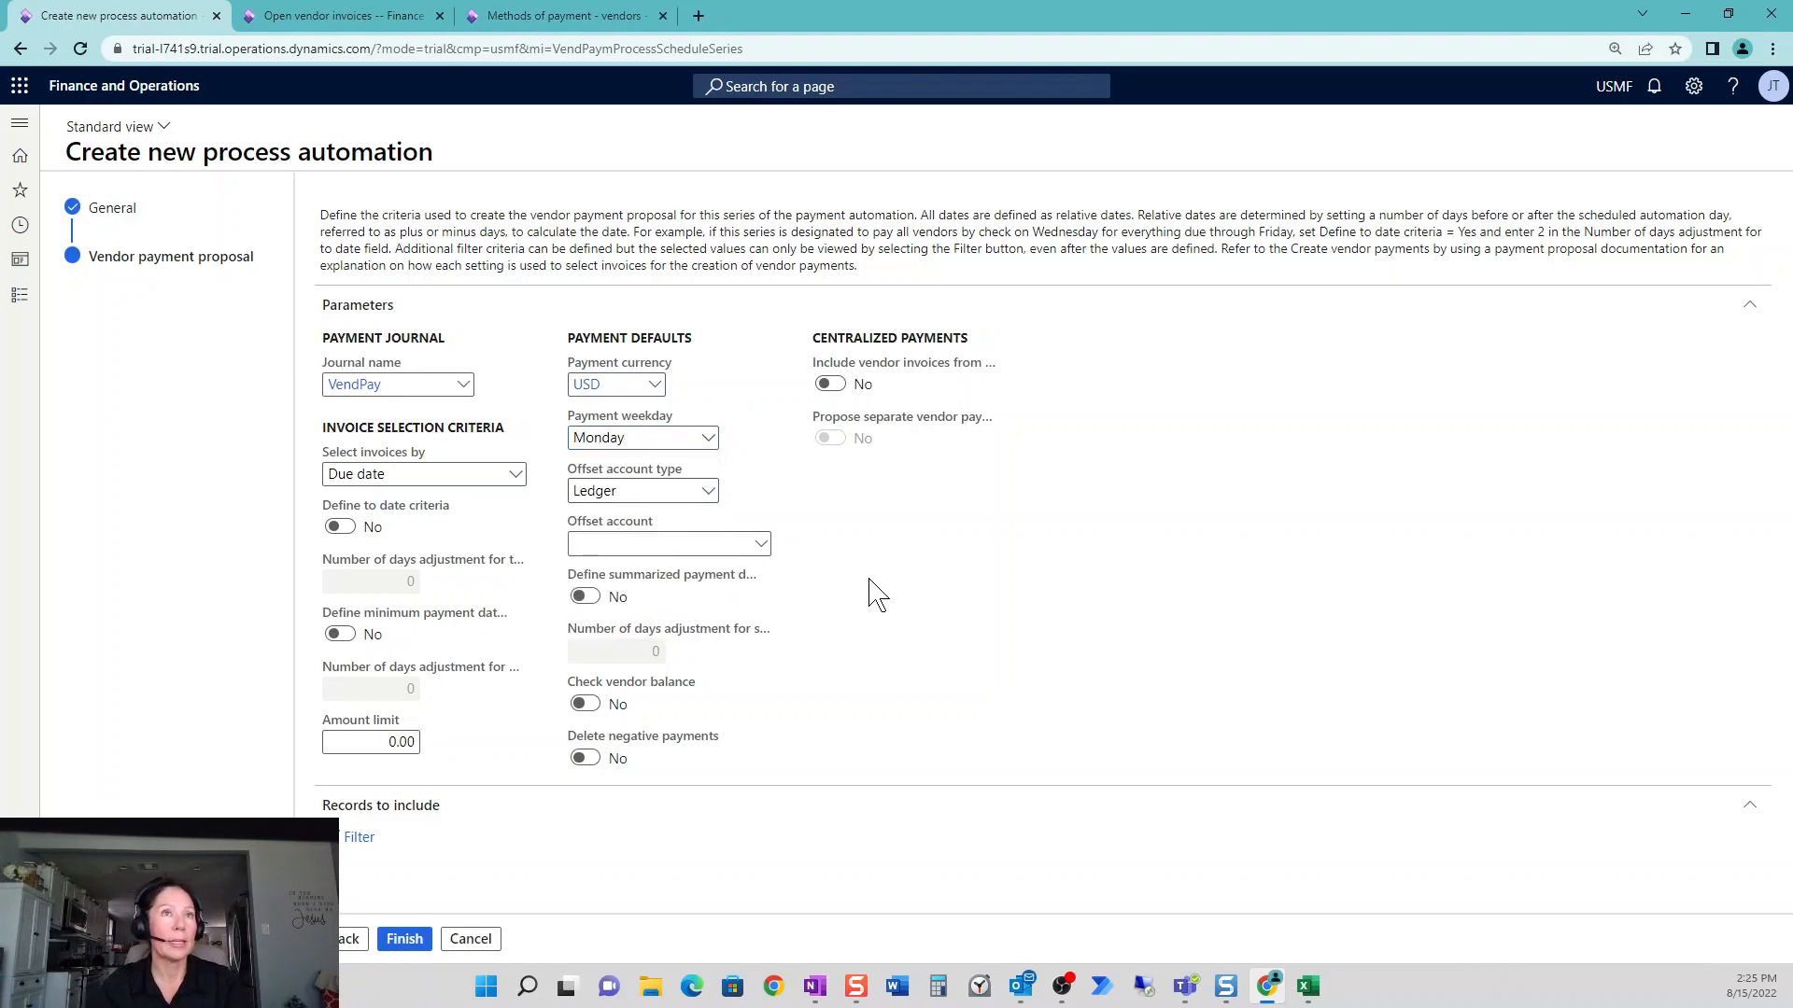
- Set the offset account to bank account USMF OPER, and turn on Check vendor balance and Delete negative payments
left_click(709, 492)
left_click(665, 556)
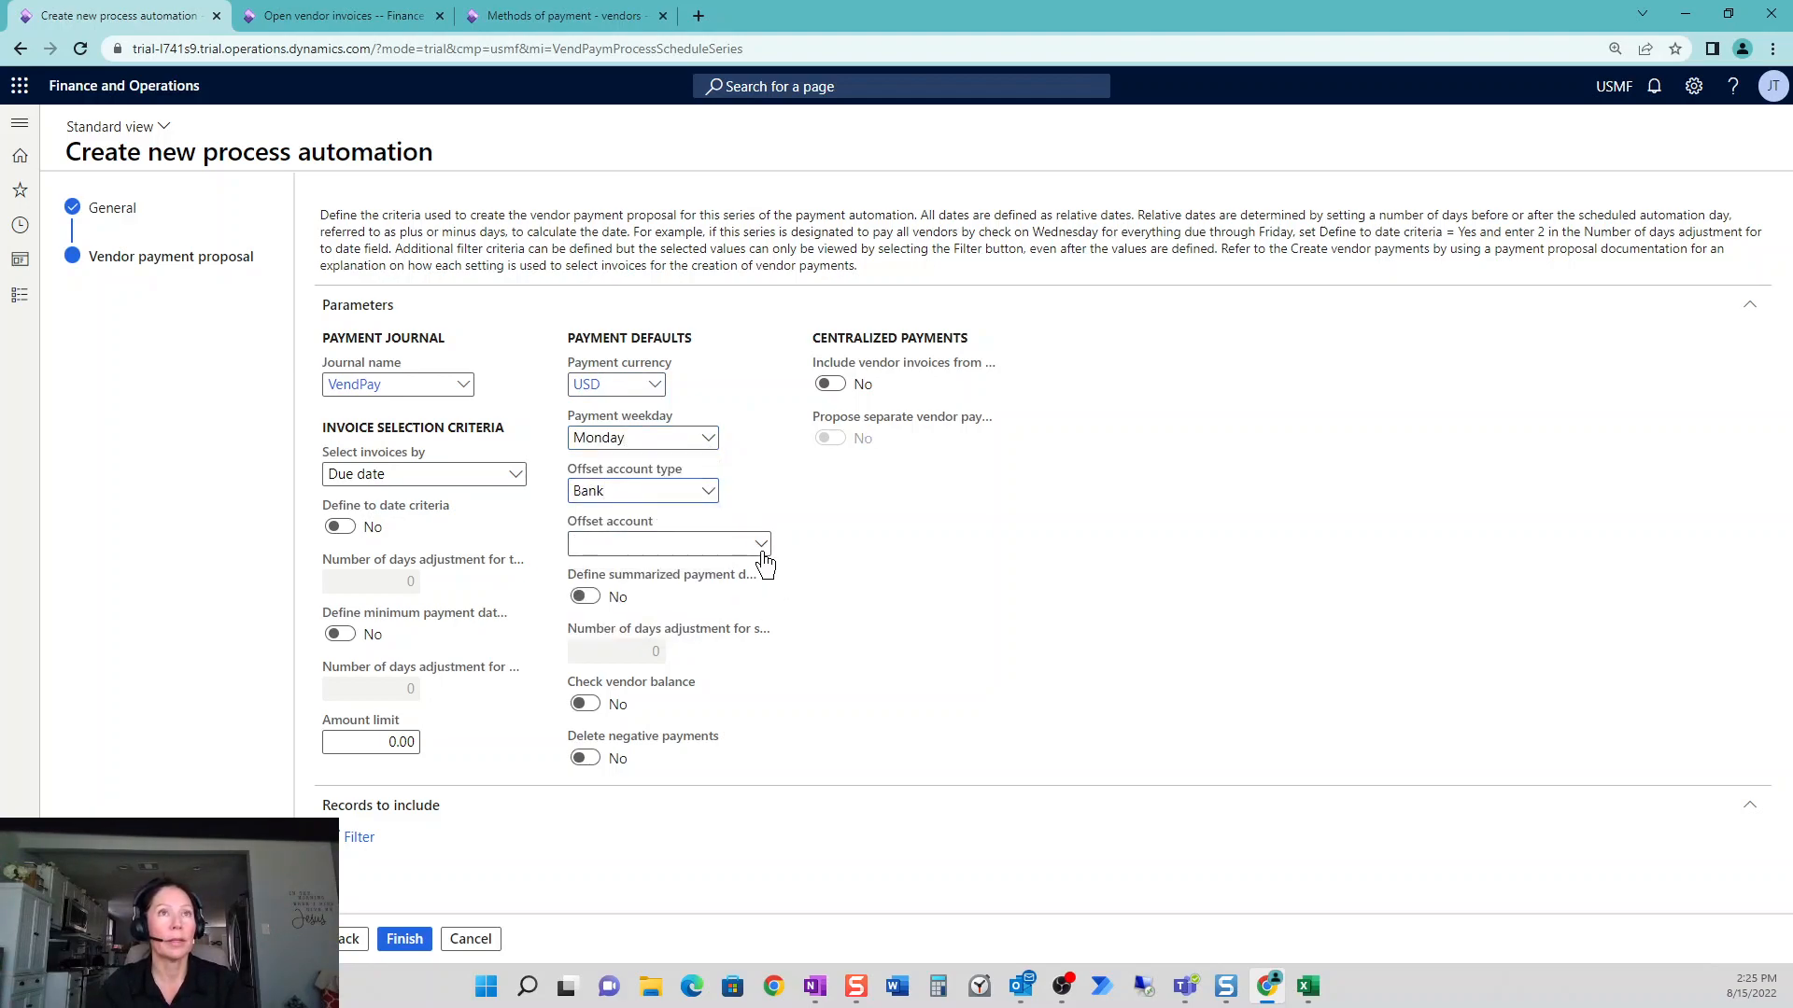
left_click(762, 546)
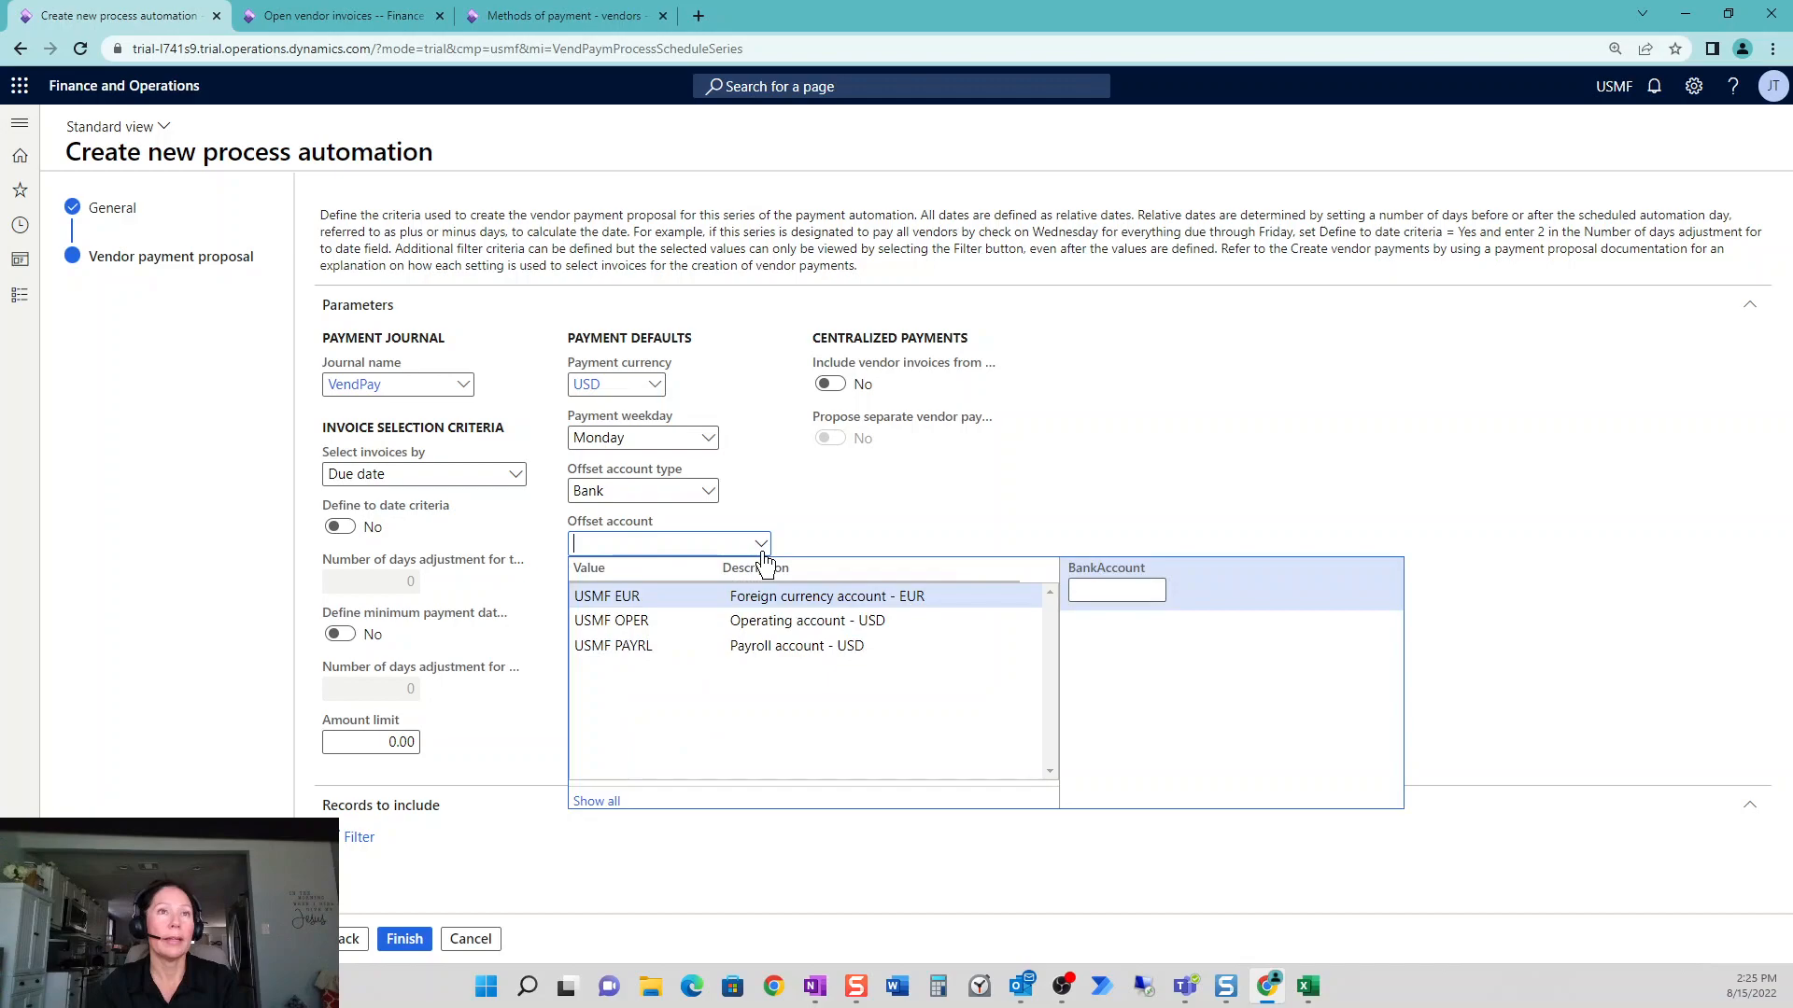
left_click(779, 620)
left_click(586, 704)
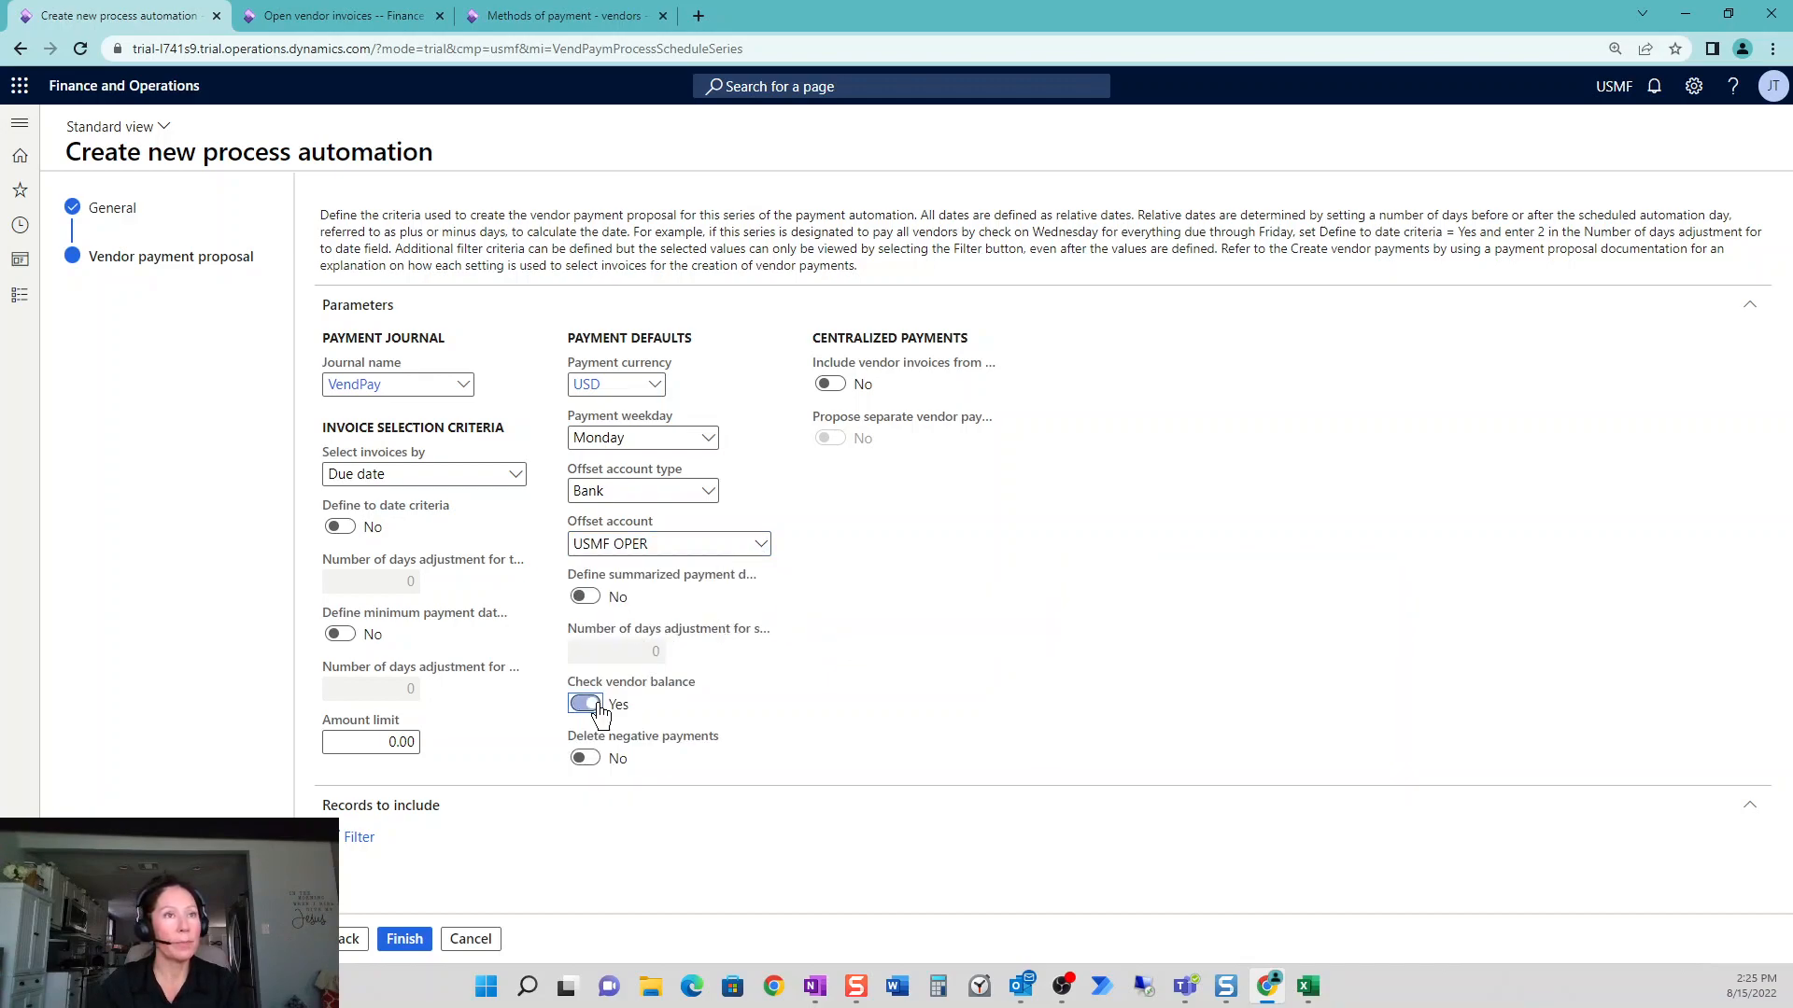
left_click(585, 758)
- Add a range to the records filter for the Method of payment field of the Vendors table
left_click(370, 833)
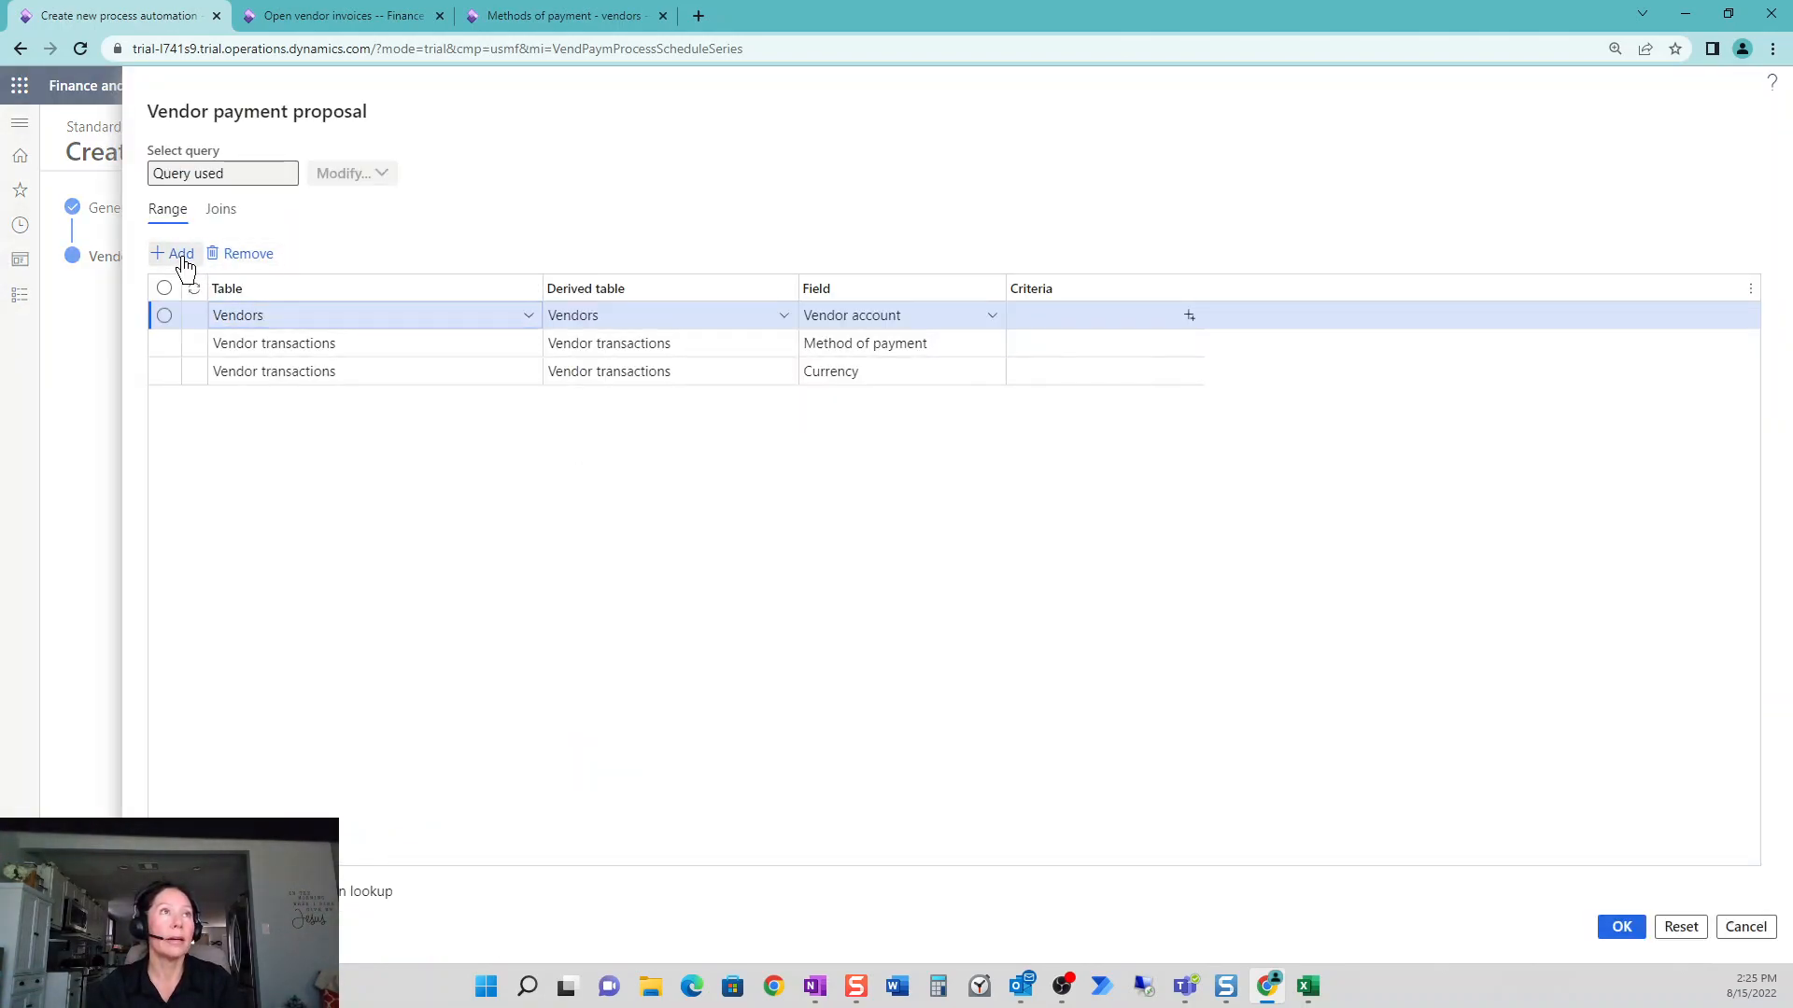
left_click(176, 254)
left_click(991, 316)
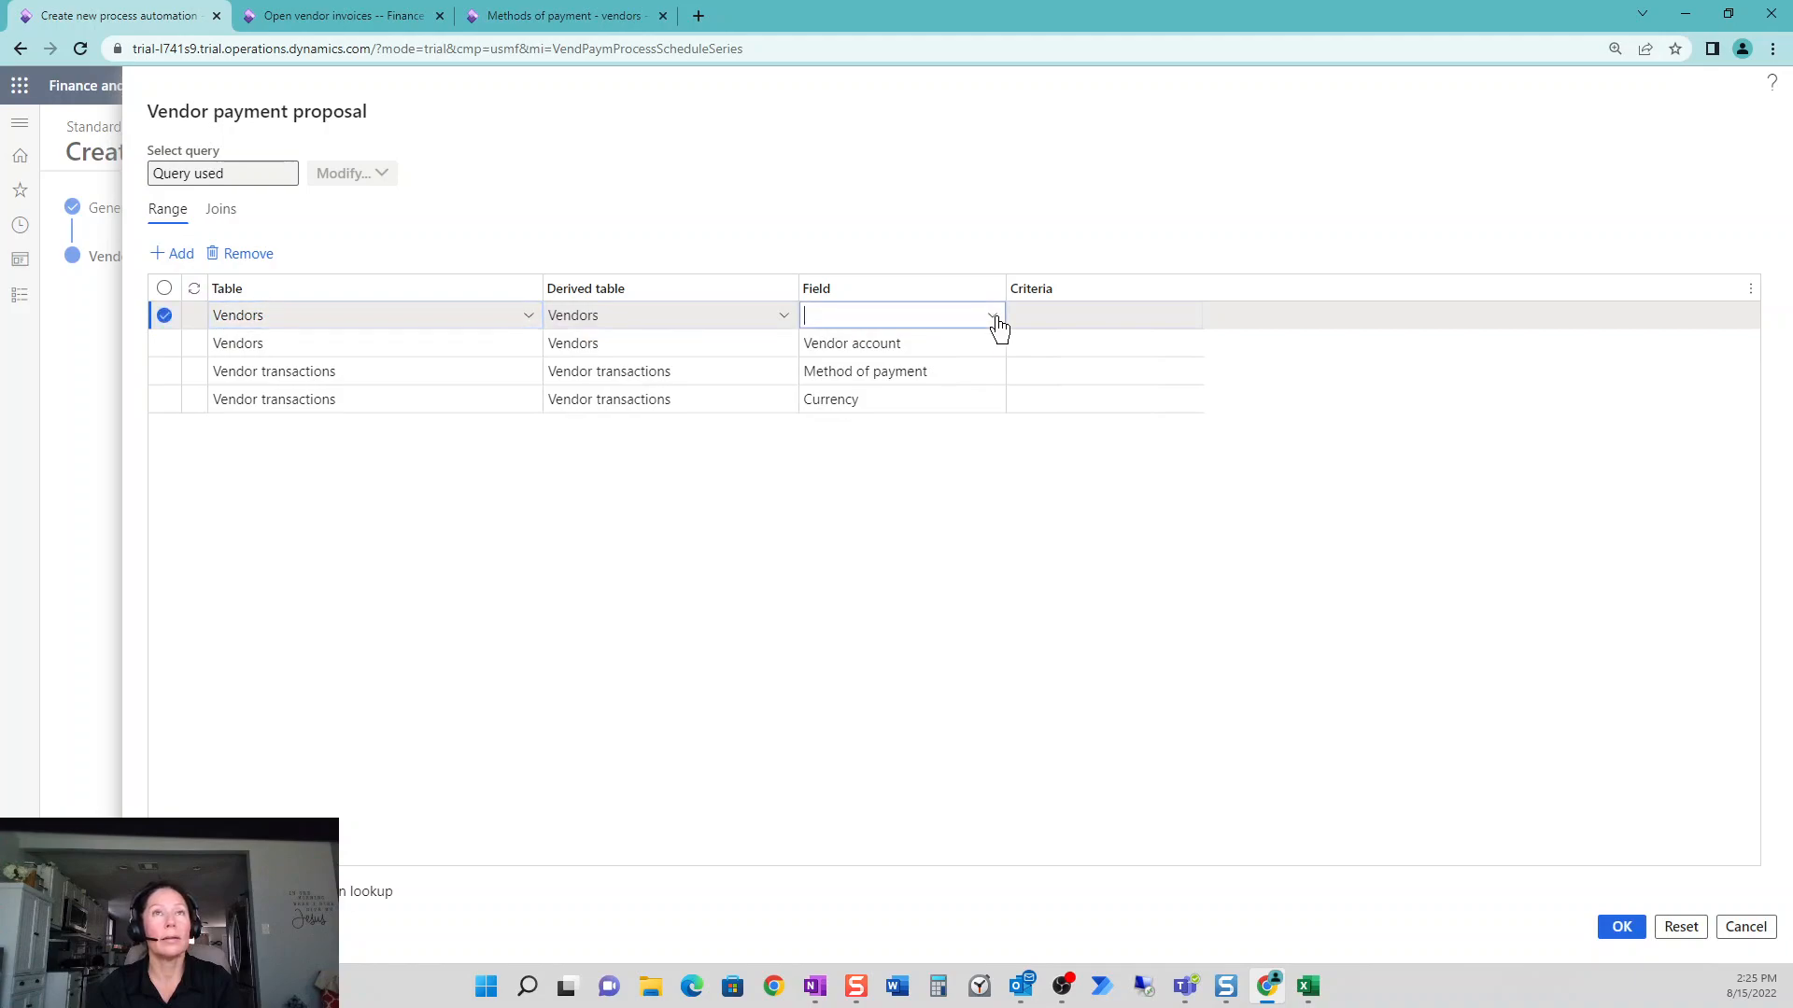
scroll(945, 425, "down", 3)
scroll(945, 425, "down", 10)
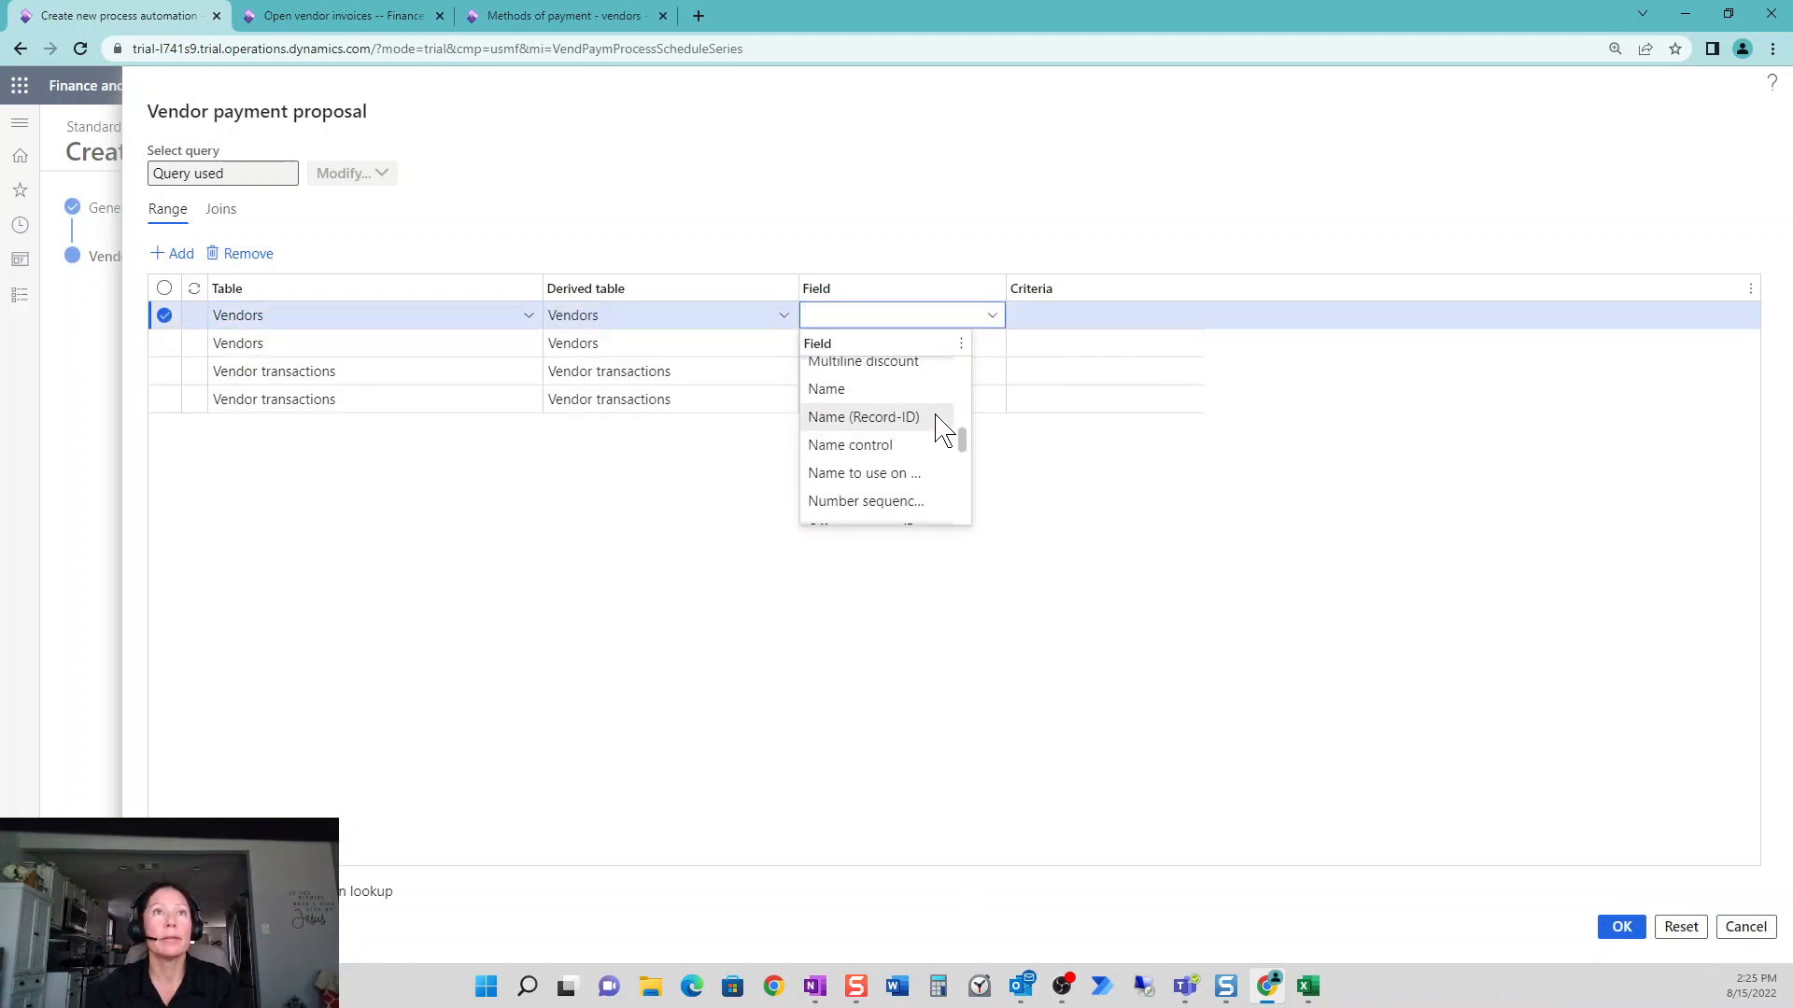
scroll(941, 429, "up", 2)
scroll(941, 431, "up", 2)
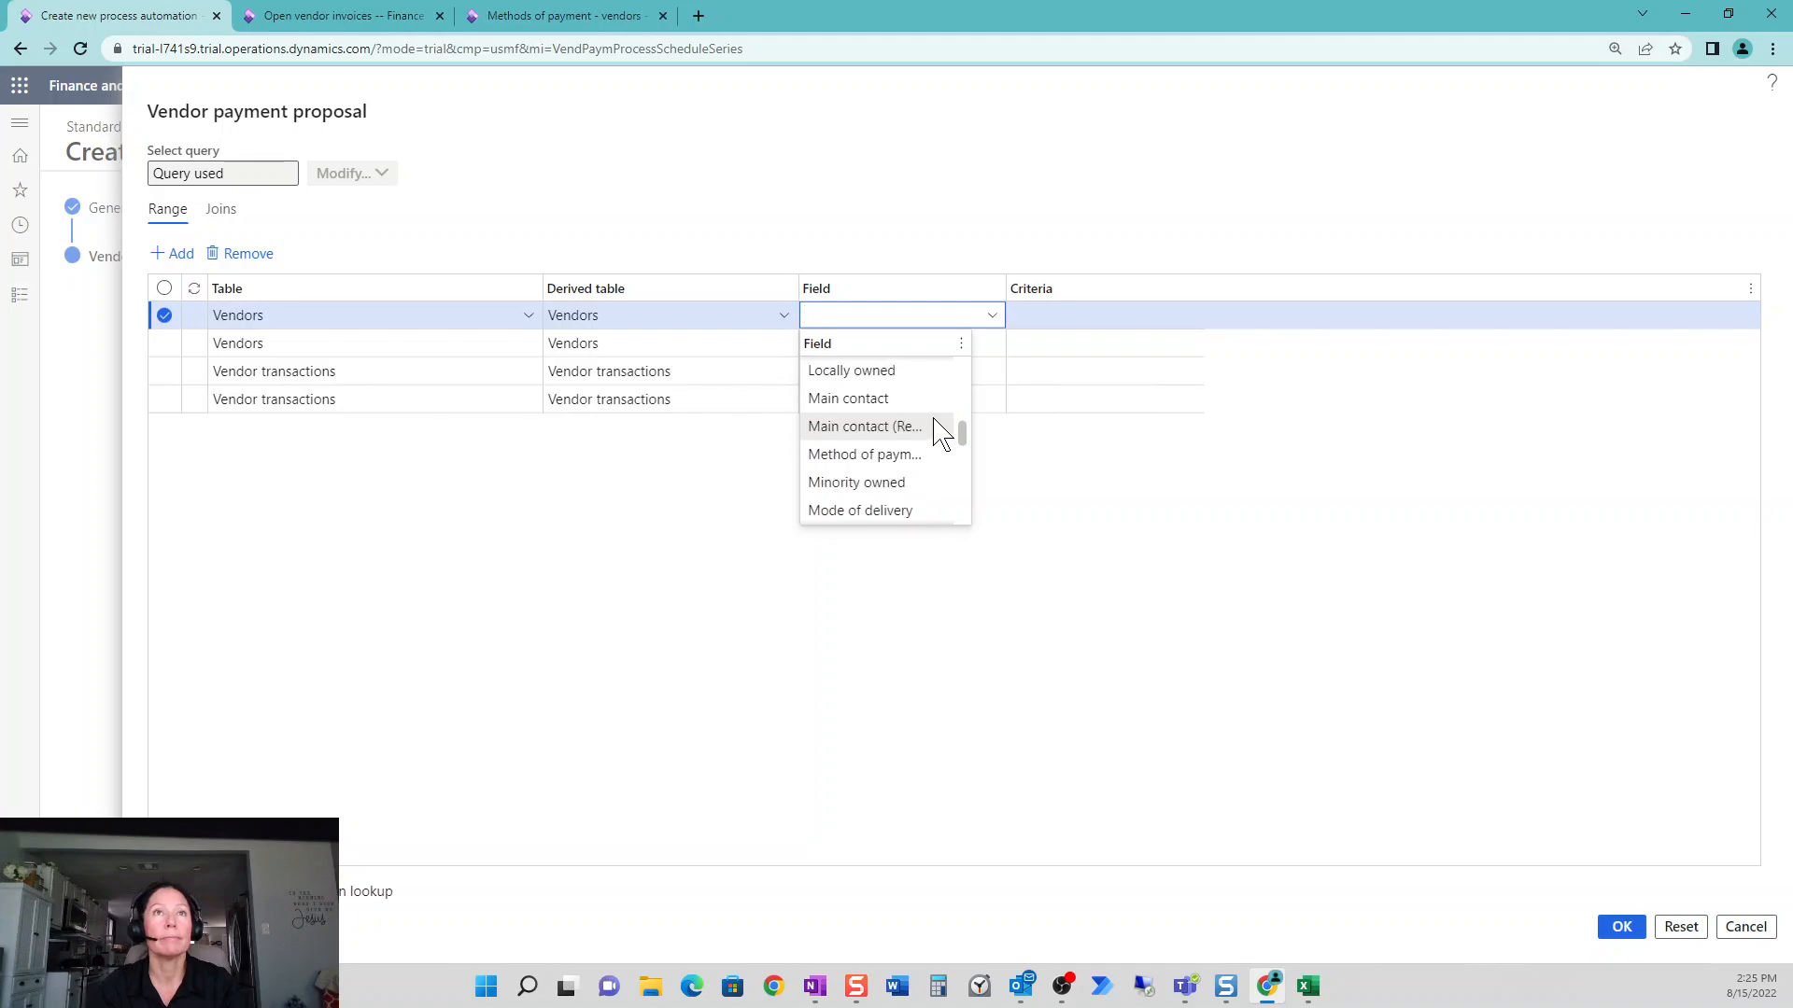
scroll(941, 432, "down", 2)
scroll(934, 427, "up", 2)
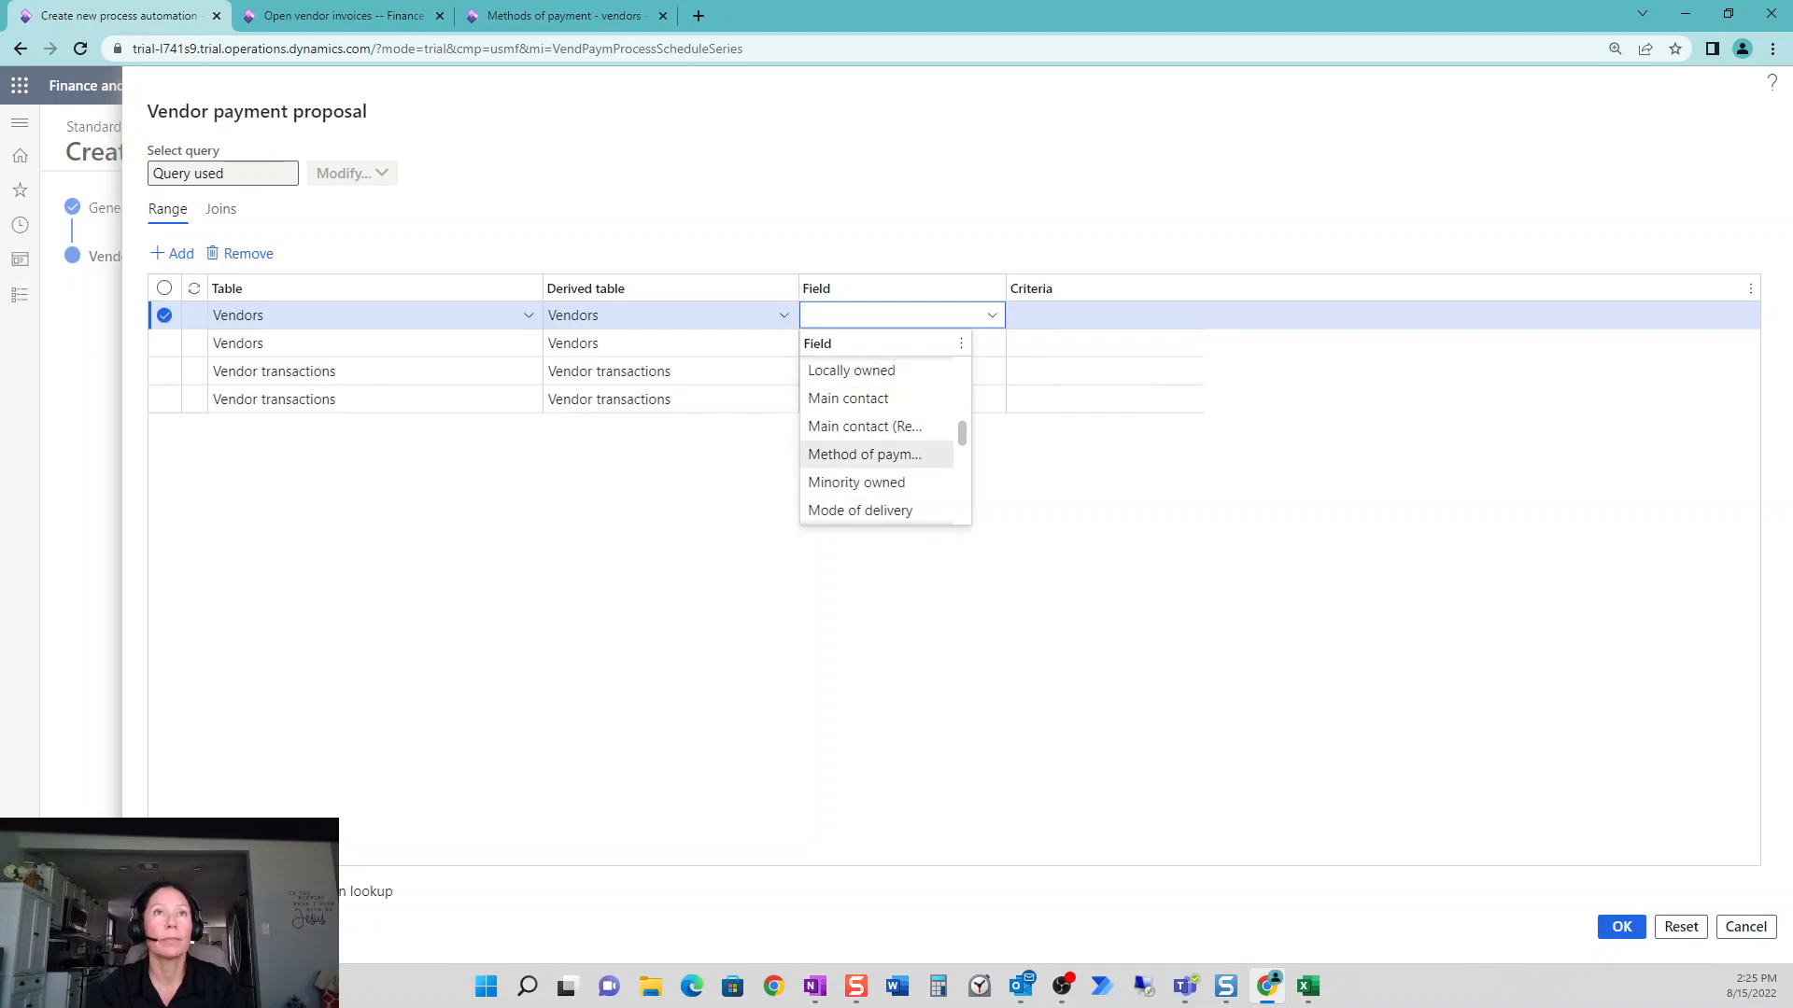
left_click(894, 457)
- Set the vendor Method of payment criteria to ELECTRONIC, accept the filter and finish the Daily ACH Payment series
left_click(1189, 316)
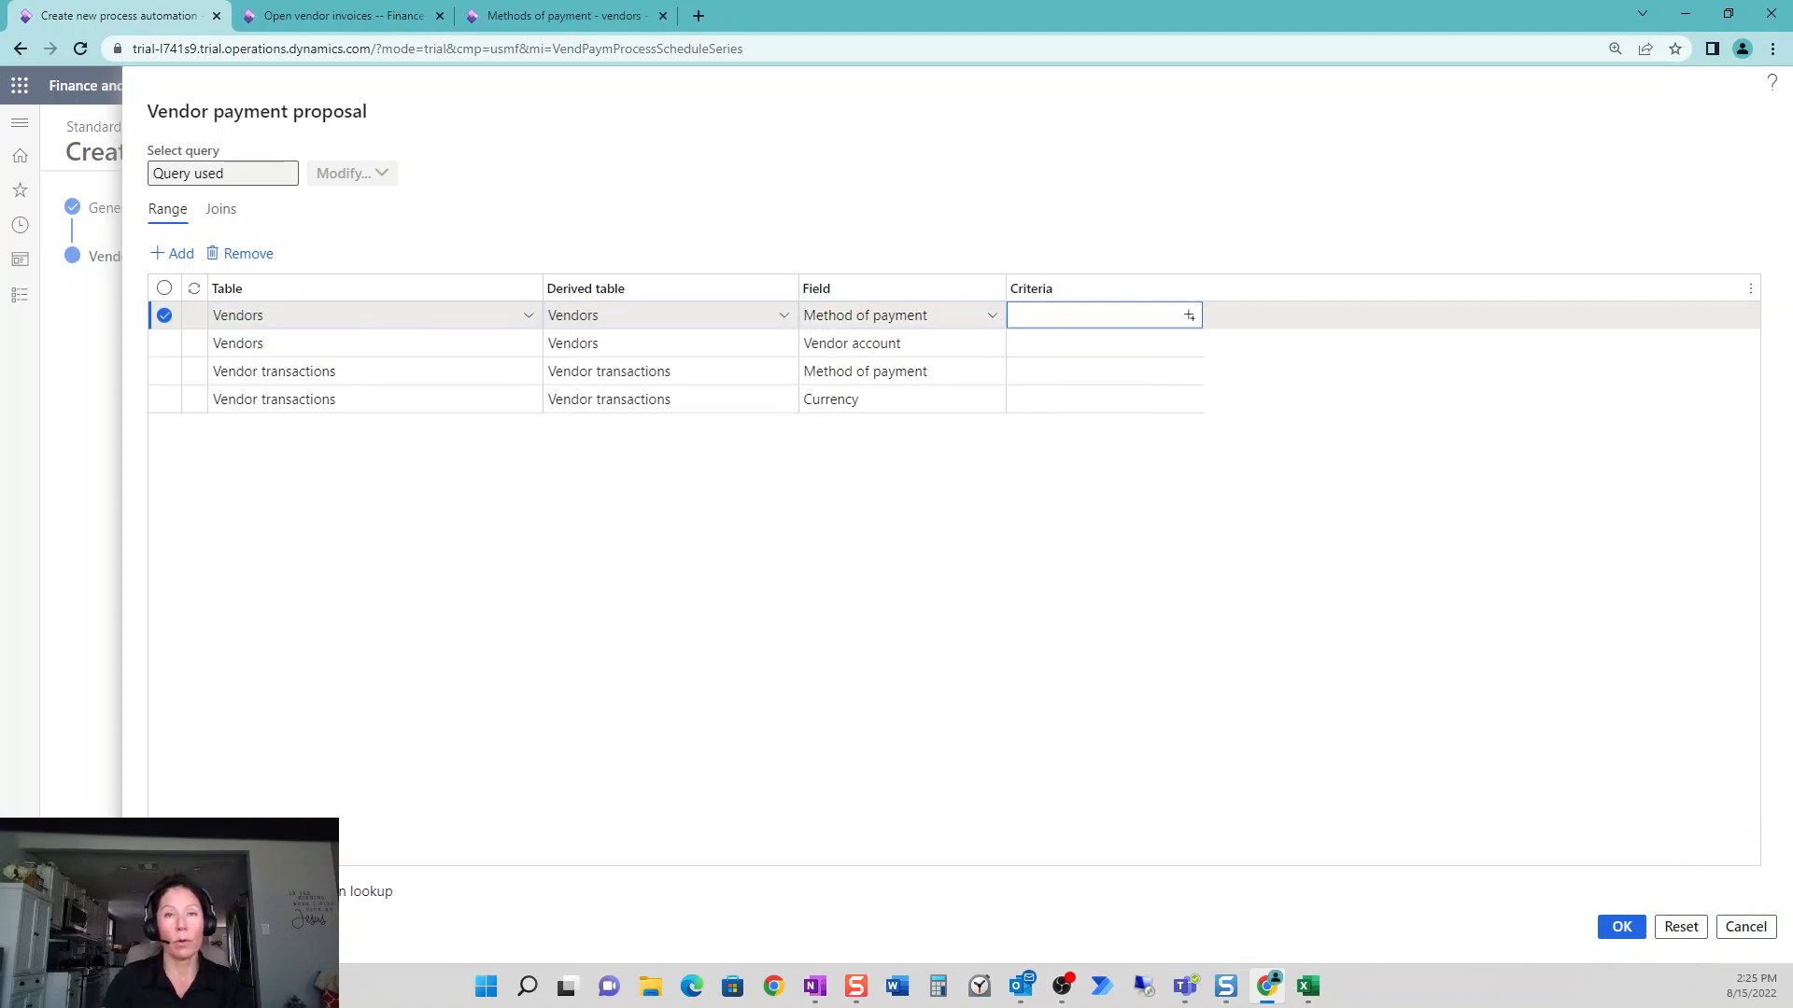
left_click(1192, 317)
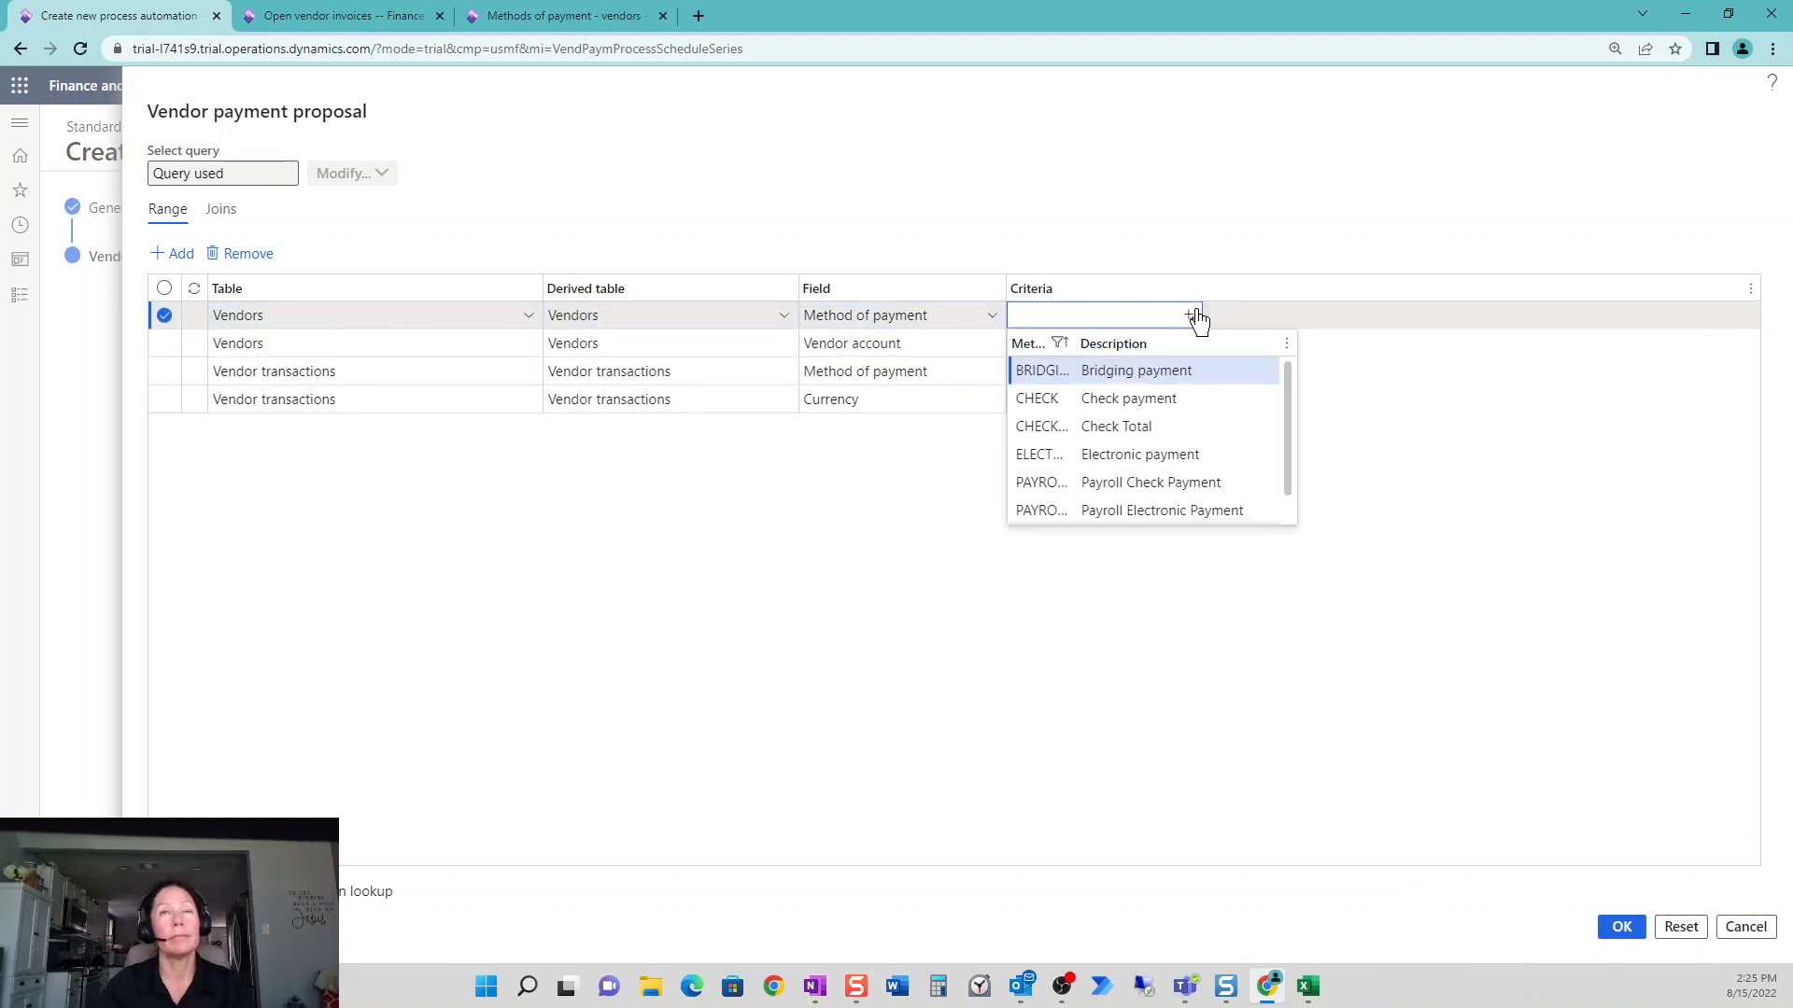
left_click(1262, 454)
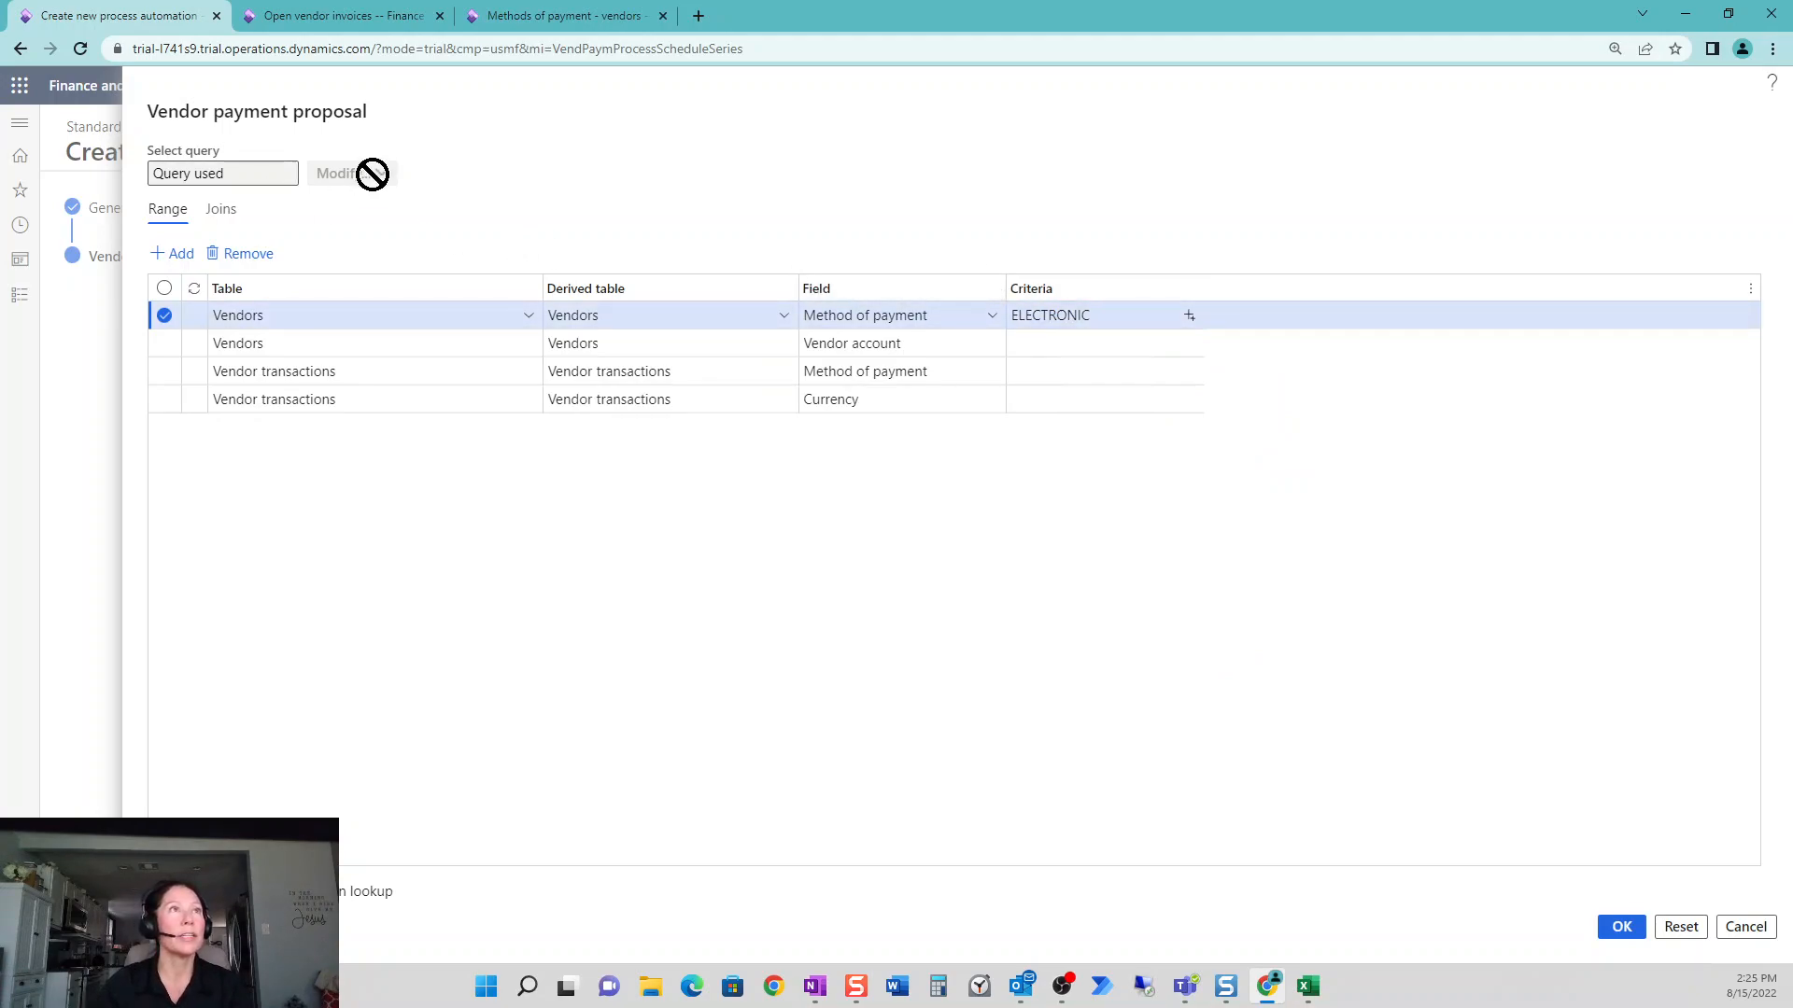
left_click(924, 372)
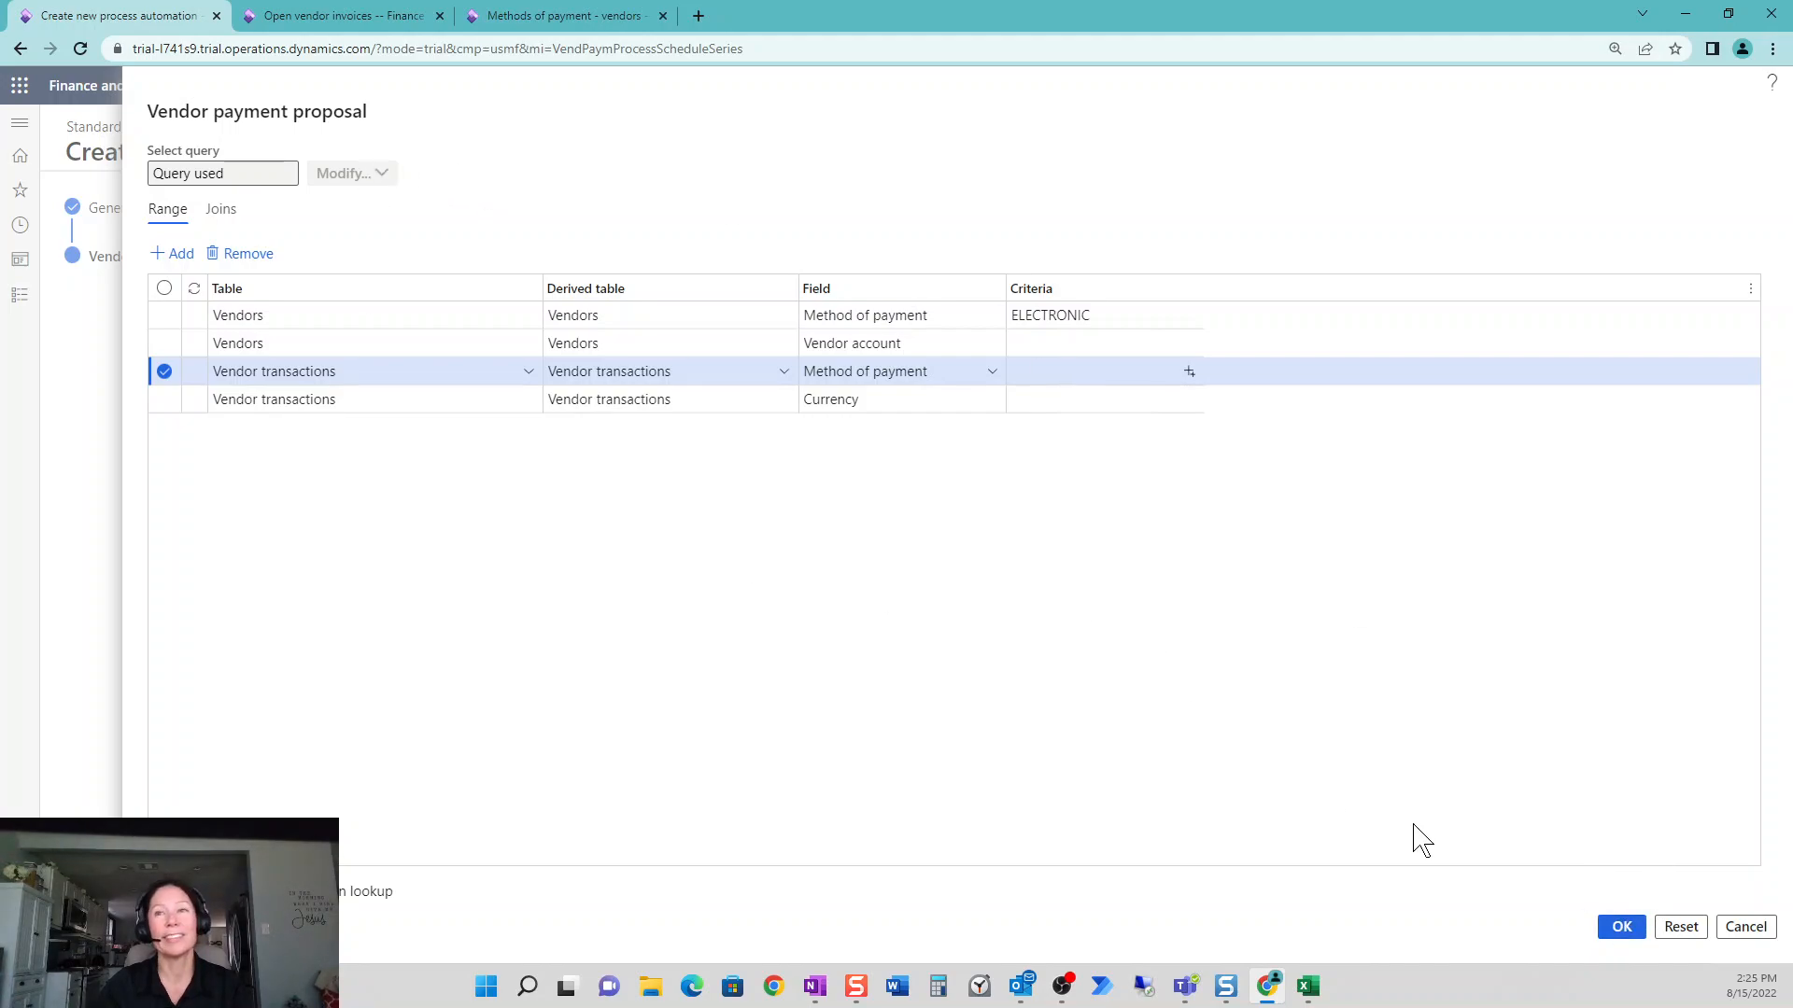
left_click(1622, 932)
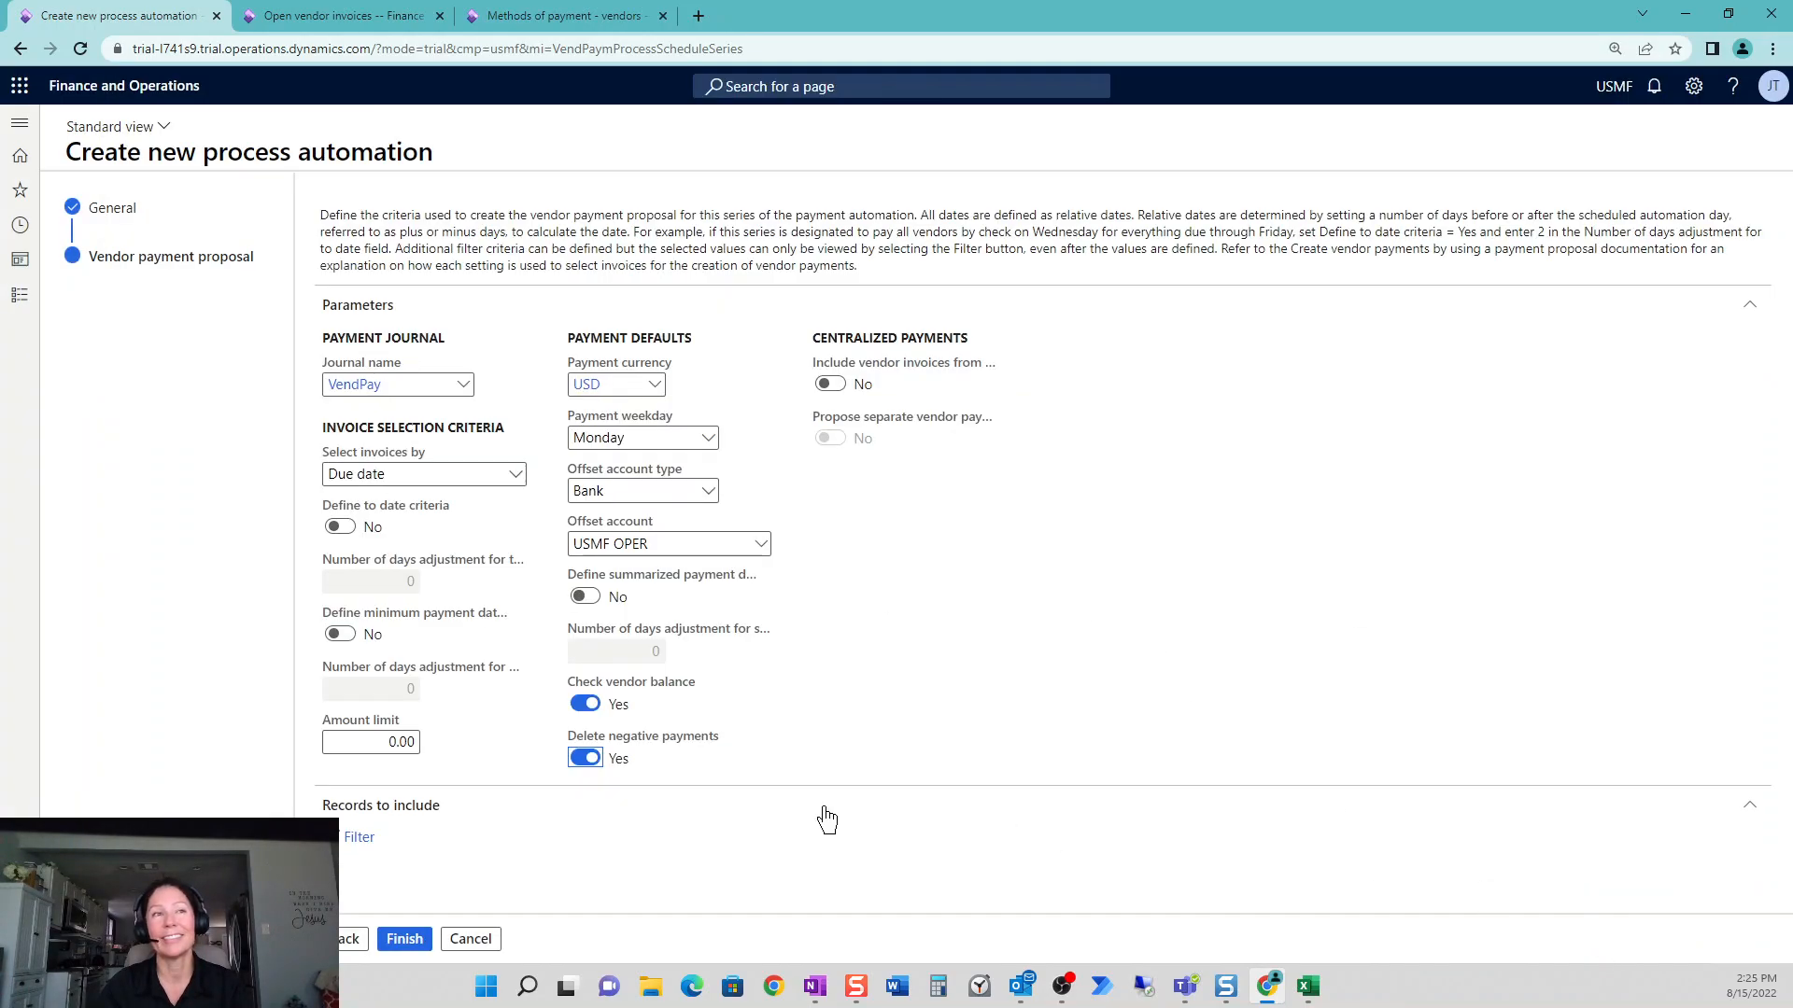
left_click(408, 944)
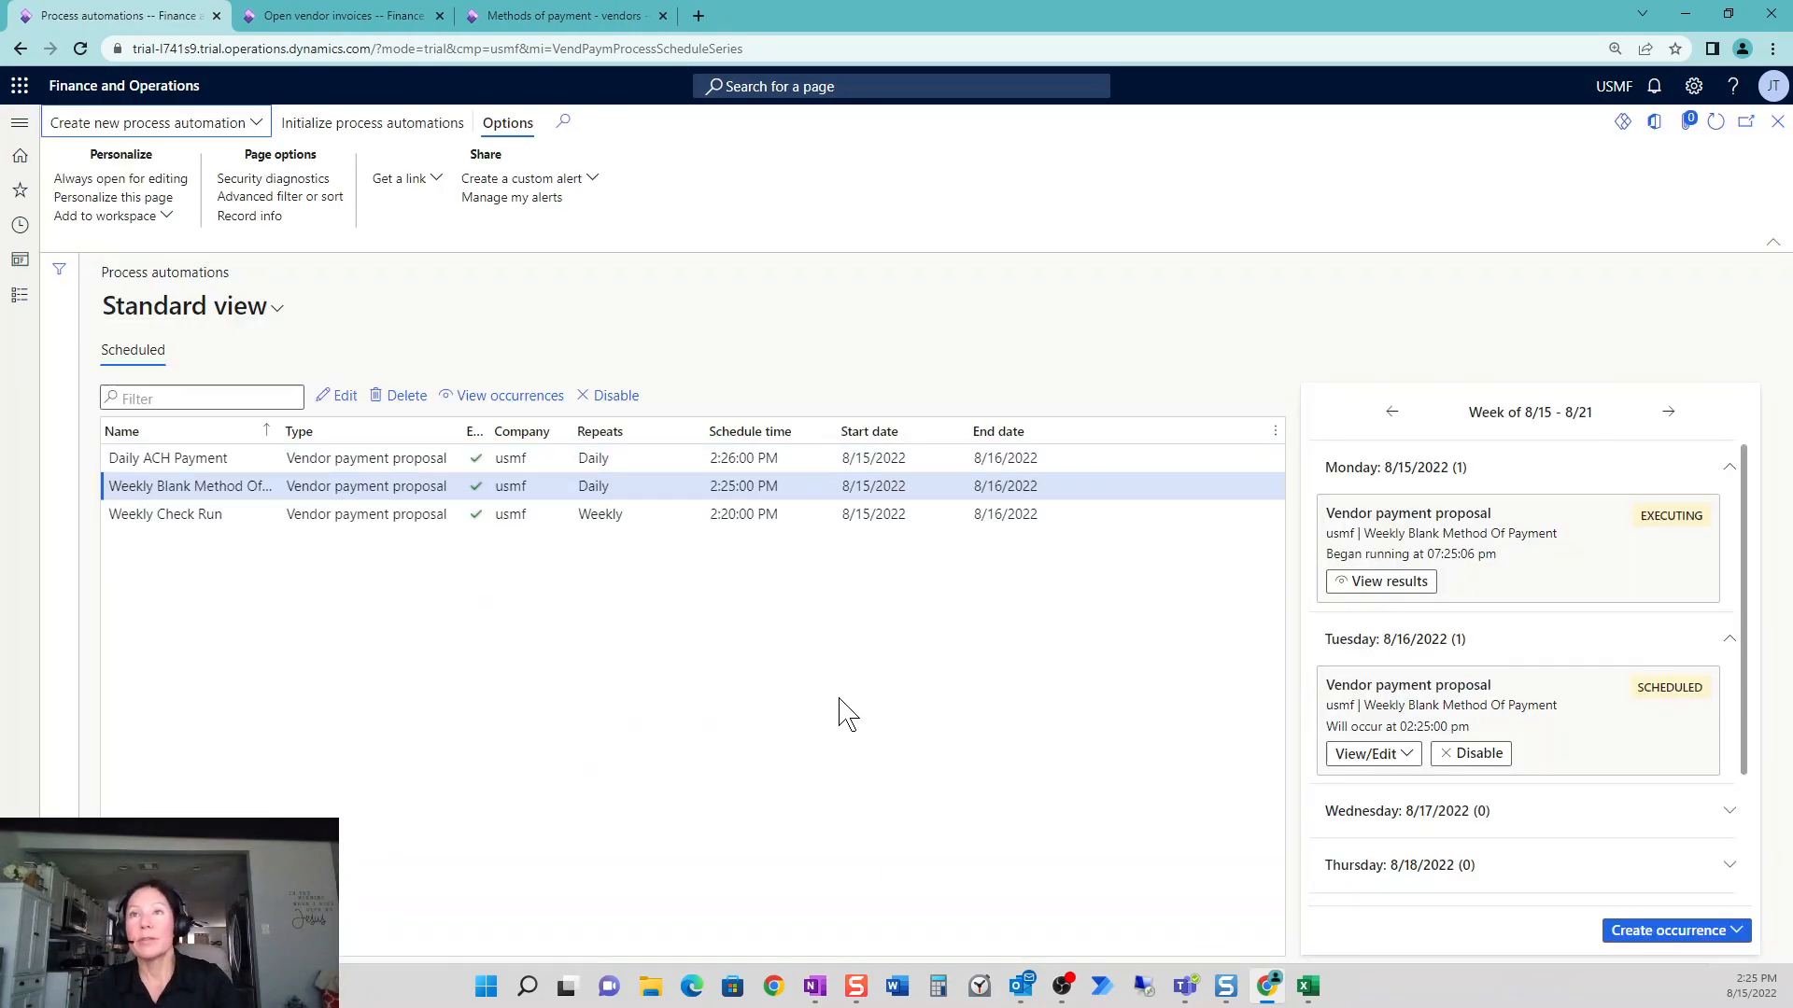
- Refresh the process automations and check the status of the Weekly Blank Method Of Payment occurrence
left_click(1715, 123)
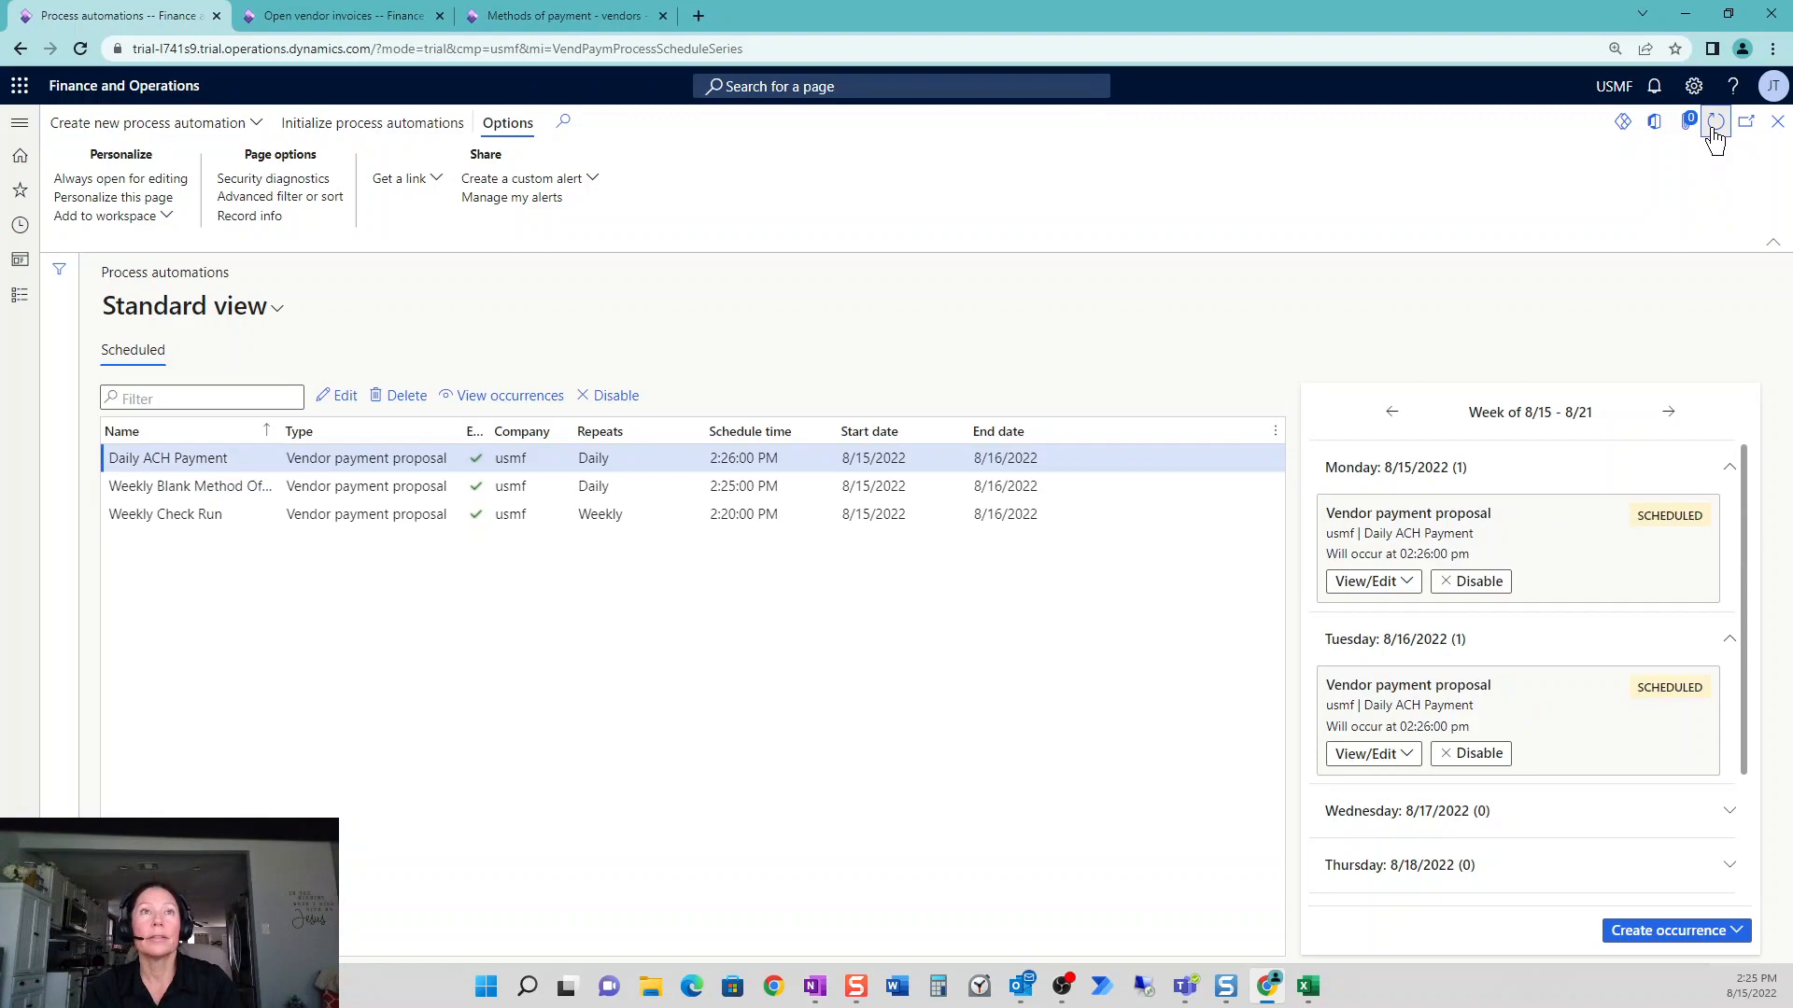
left_click(742, 487)
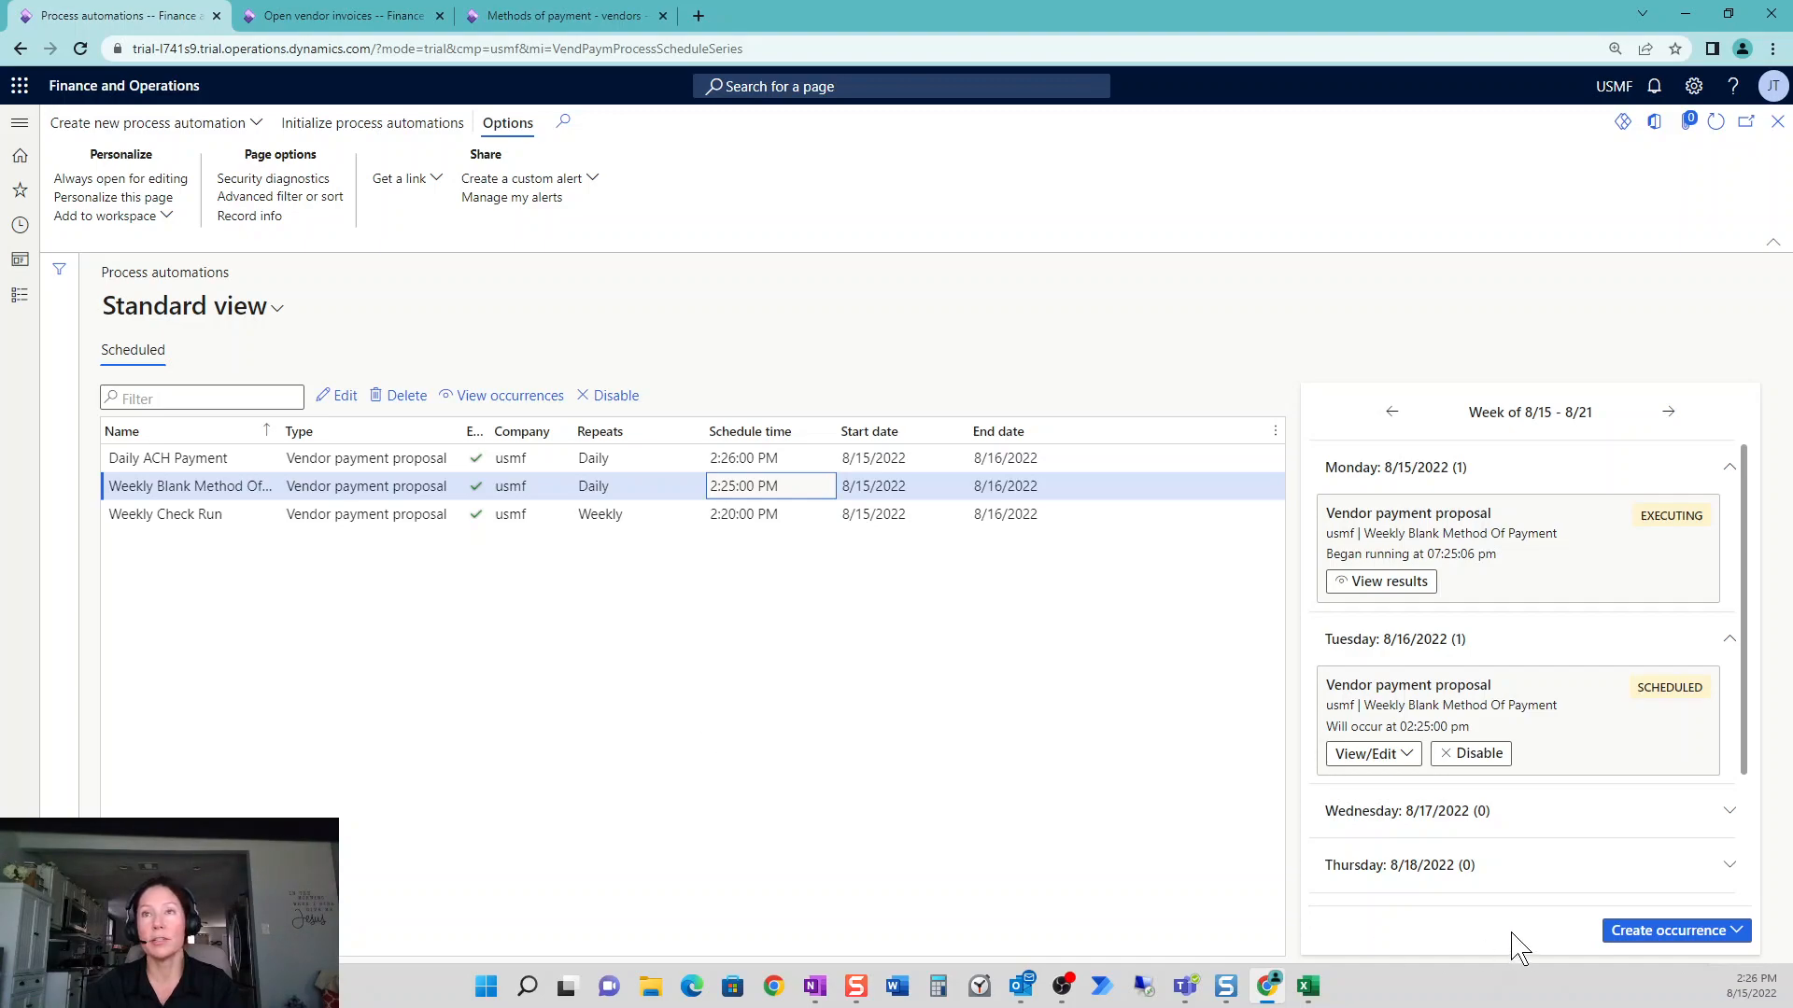
left_click(1717, 123)
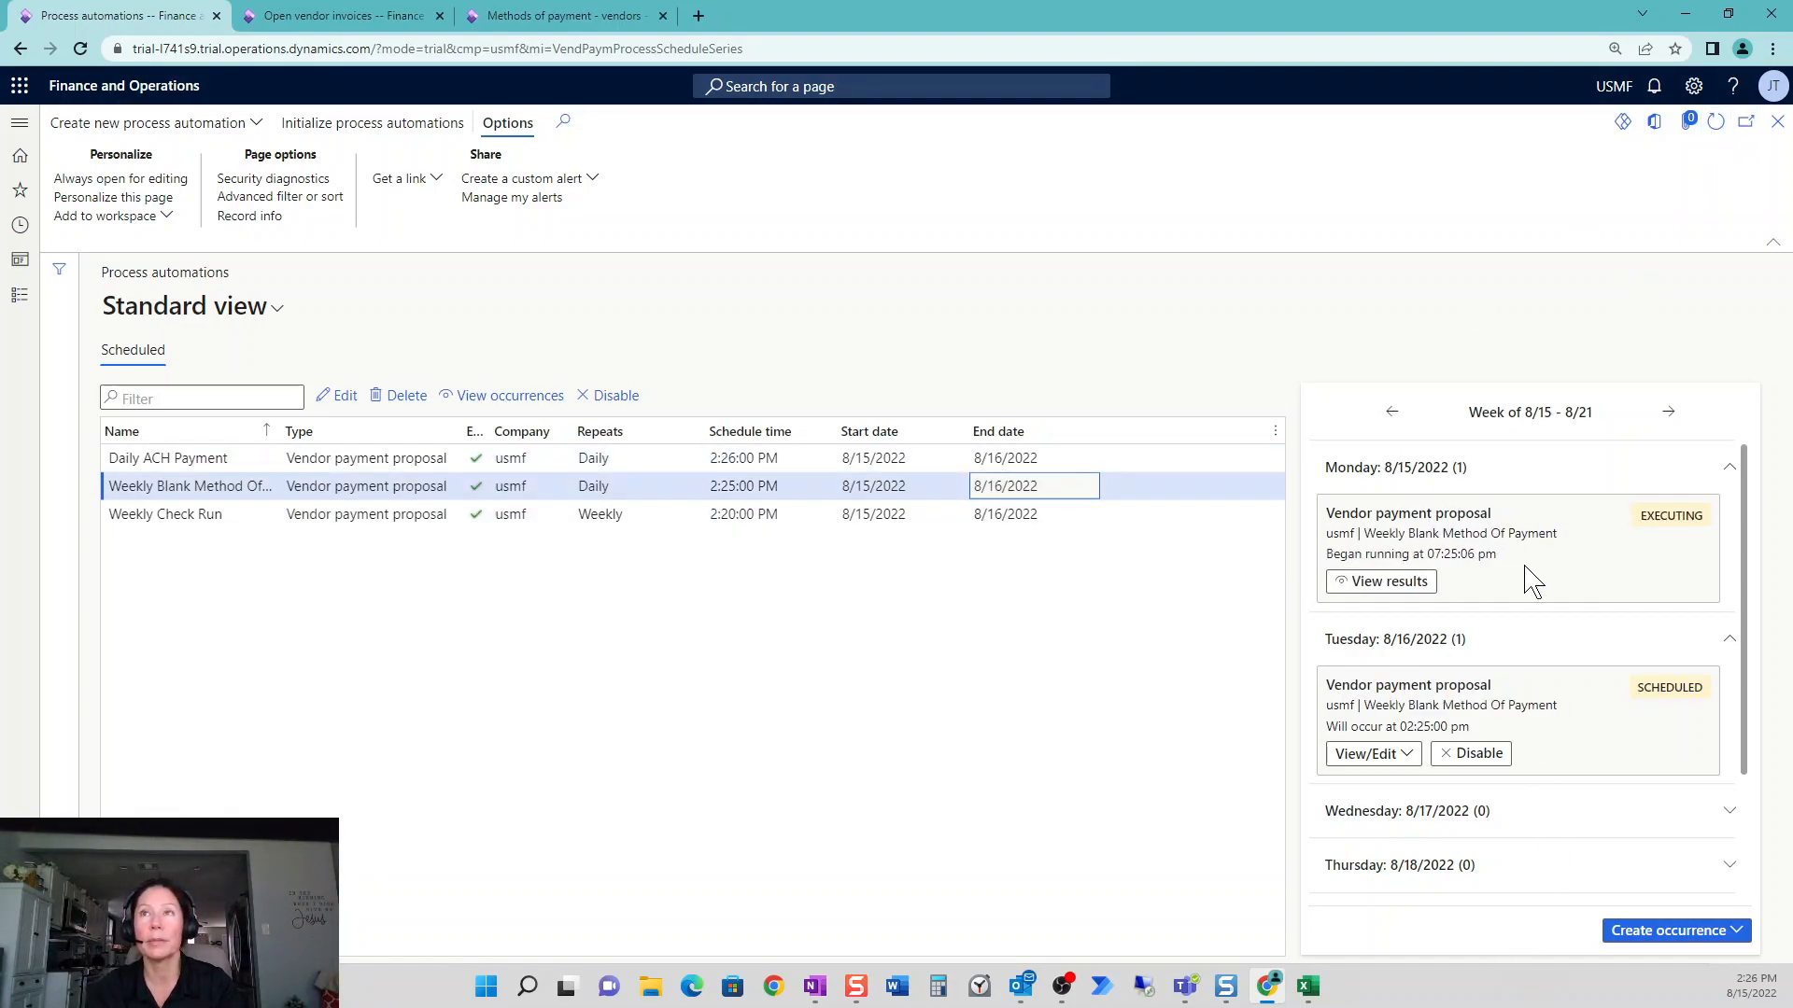
left_click(1716, 123)
left_click(901, 486)
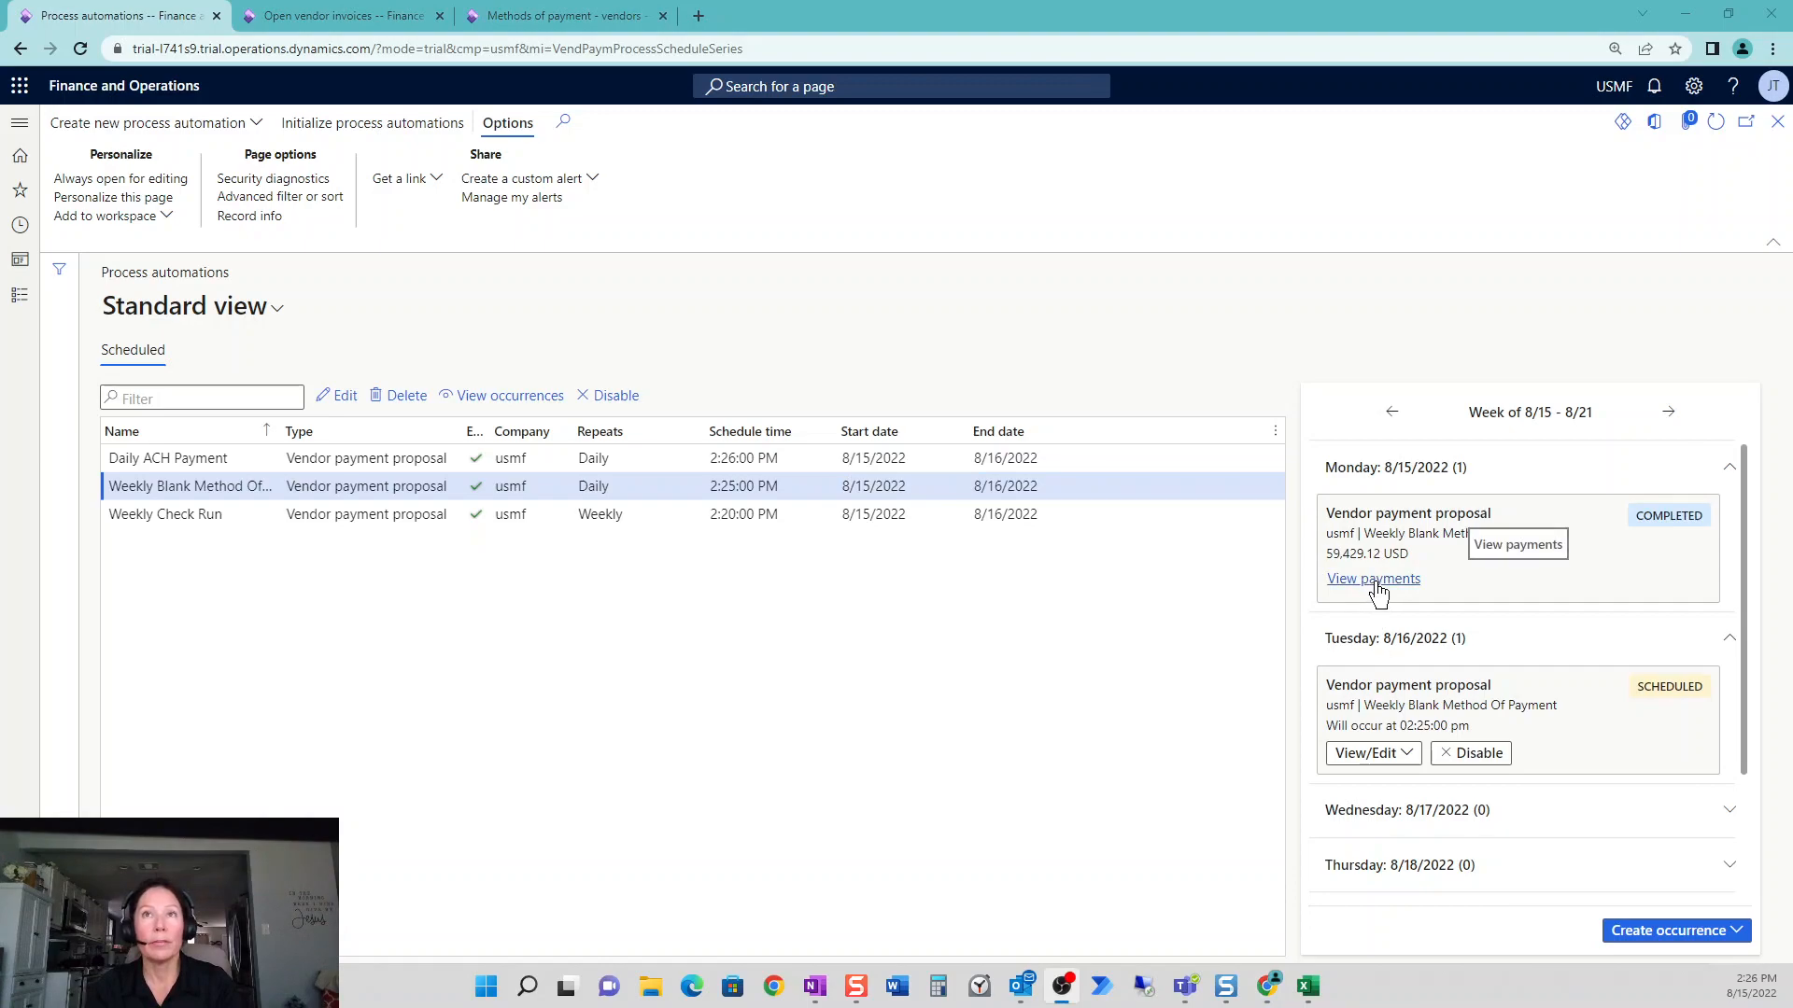
- View the payments generated by the Weekly Blank Method Of Payment run and review the journal lines' vendors
left_click(1372, 579)
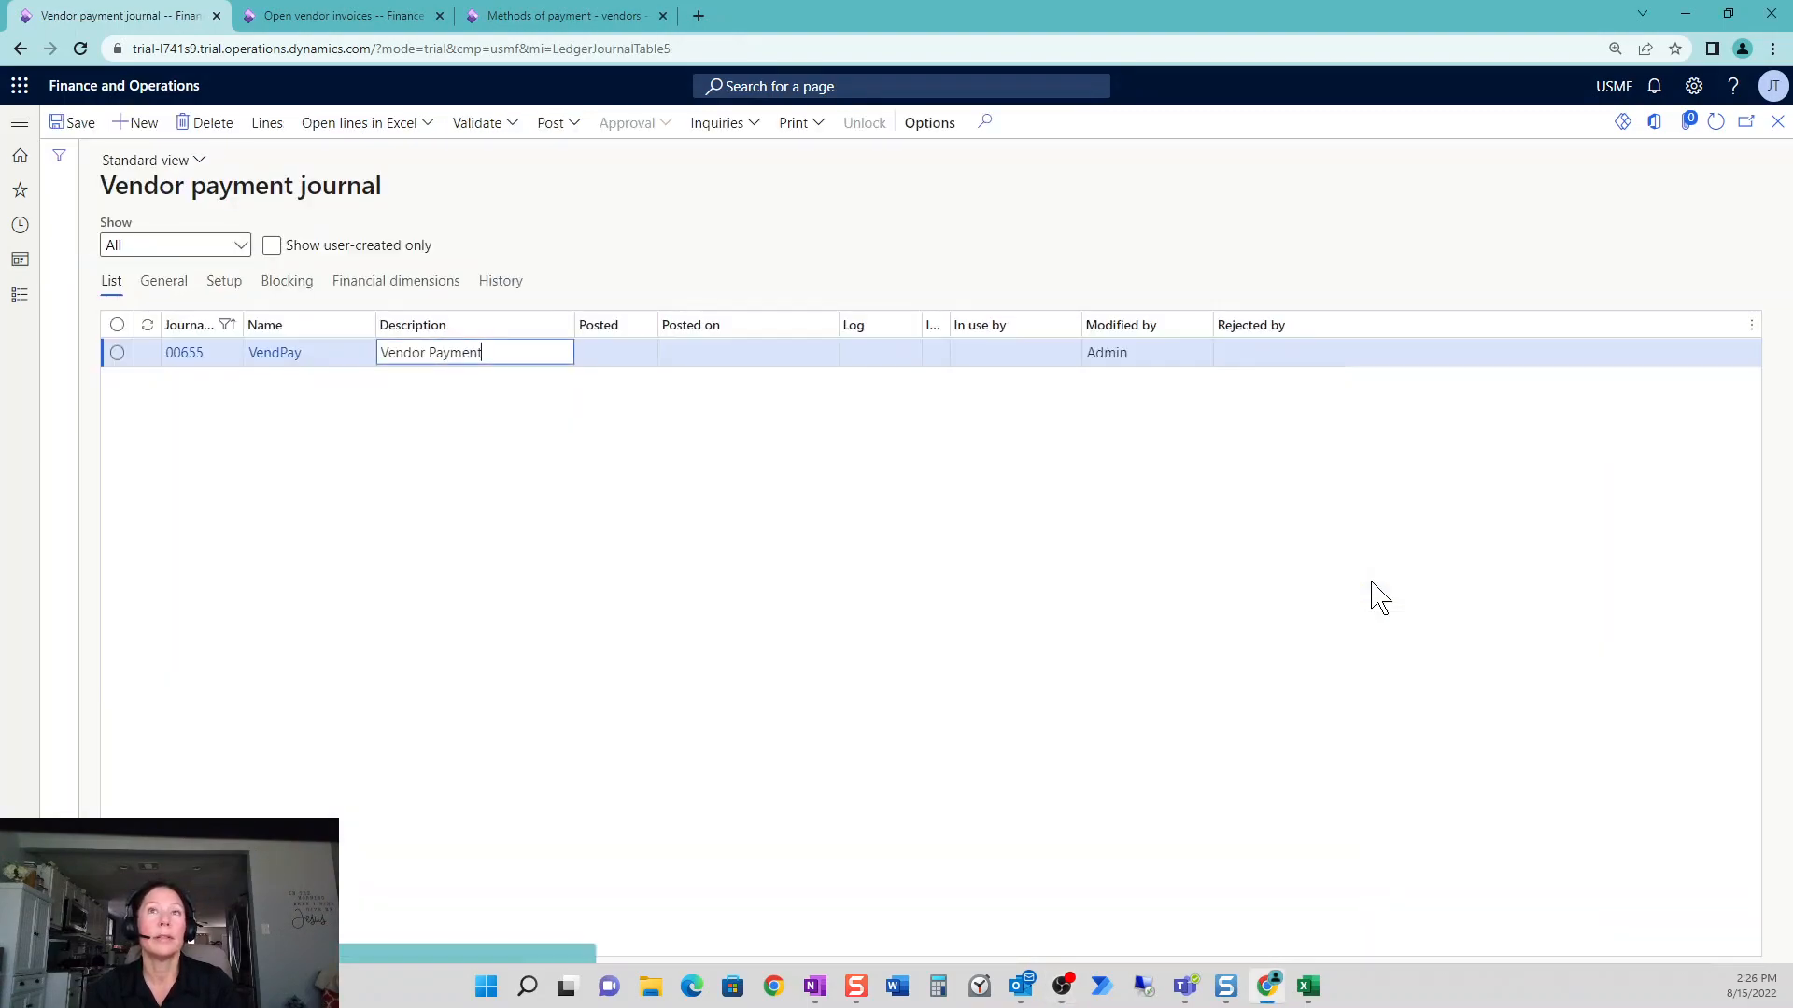
left_click(271, 124)
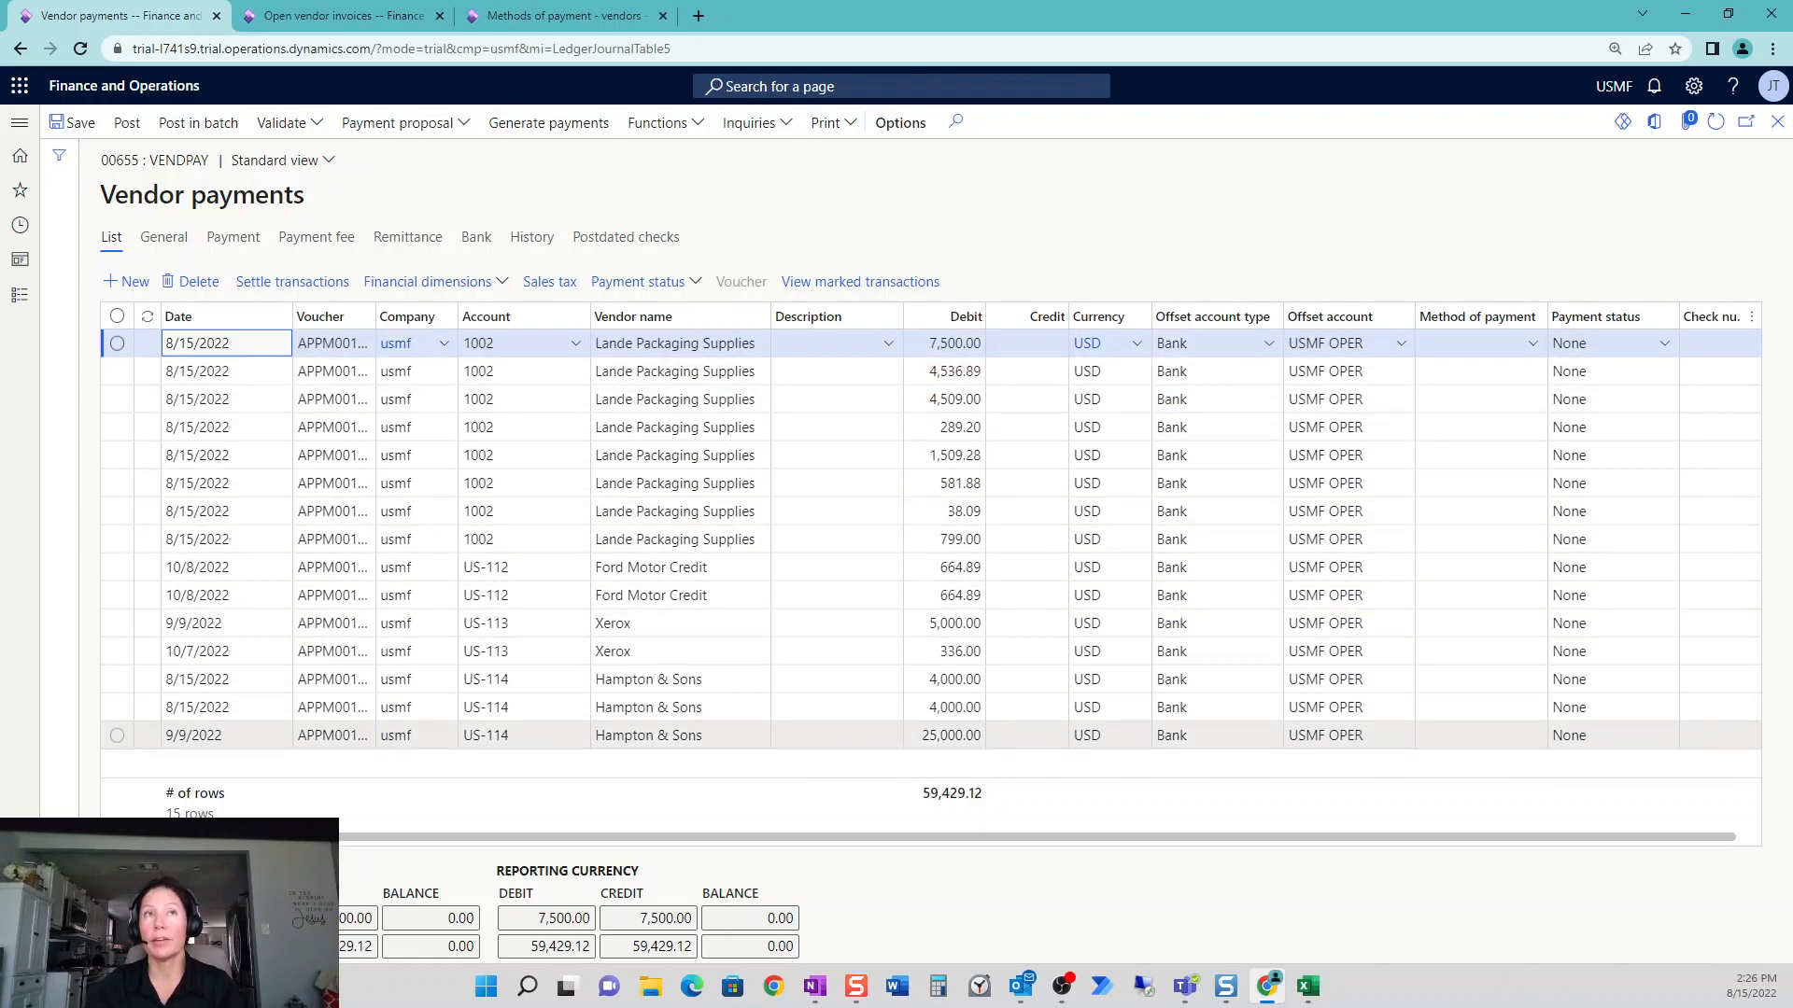
left_click_drag(617, 343, 754, 343)
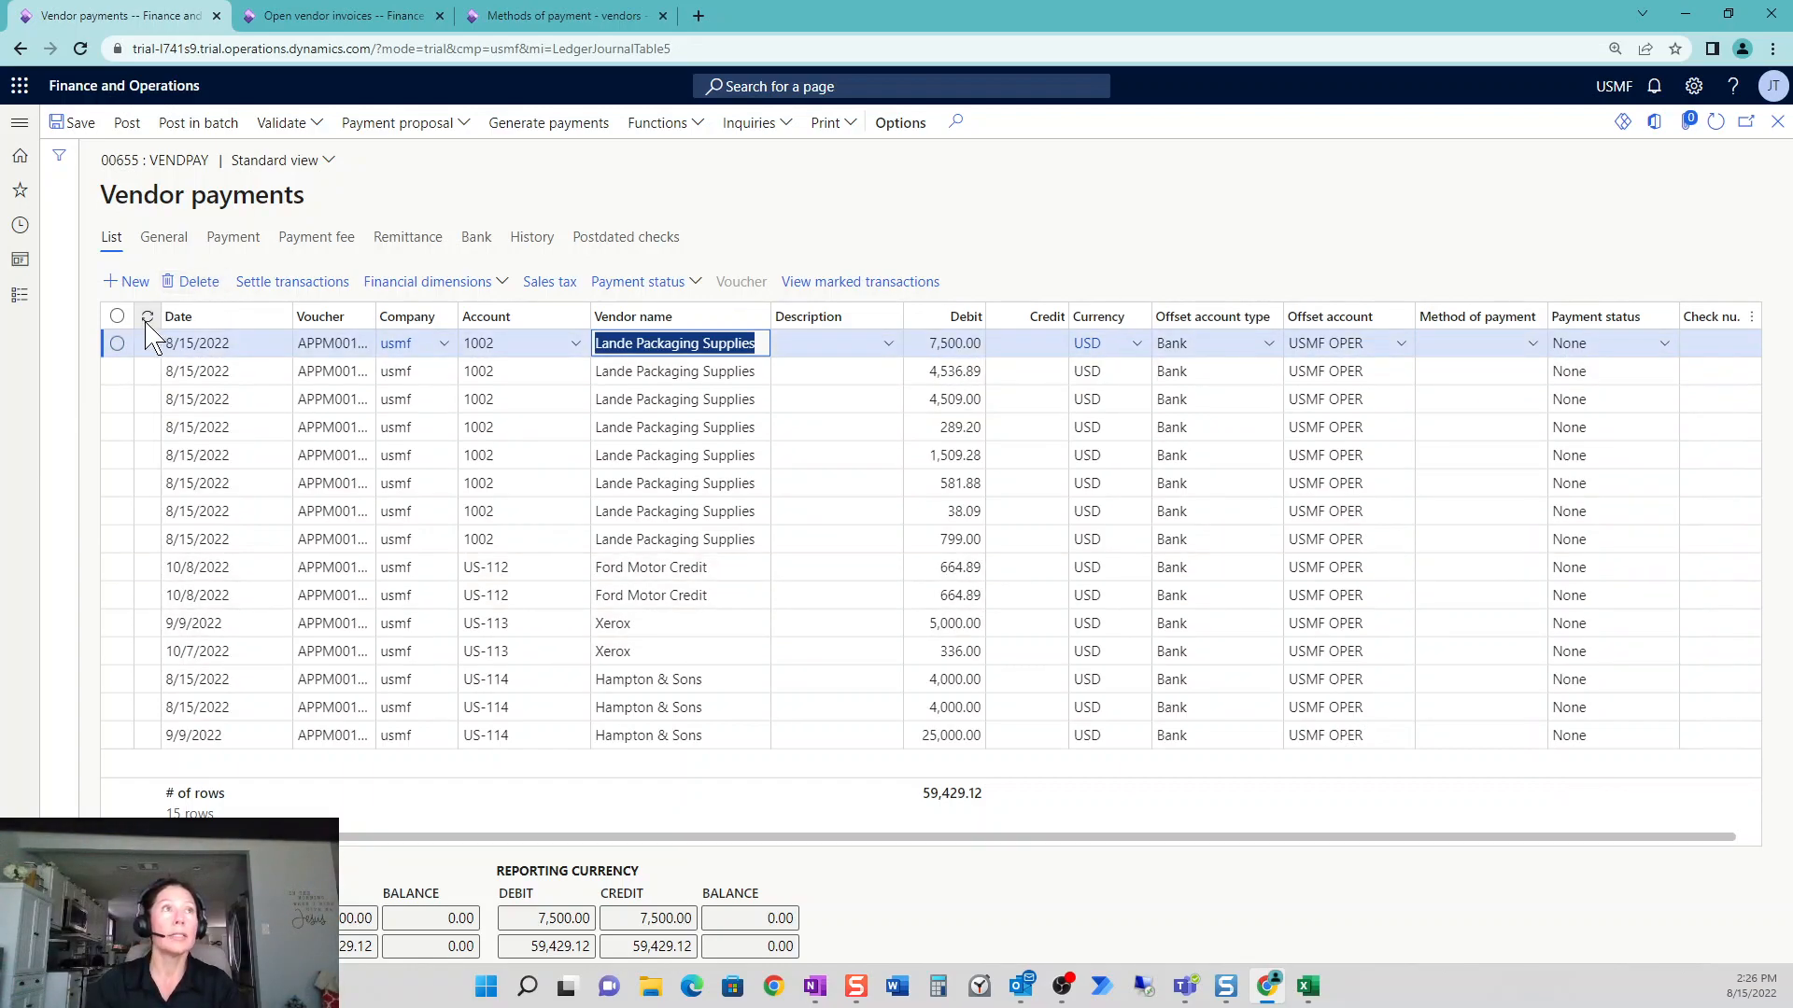
- Select all payment lines in the journal and open their invoices for editing in the payment proposal
left_click(117, 317)
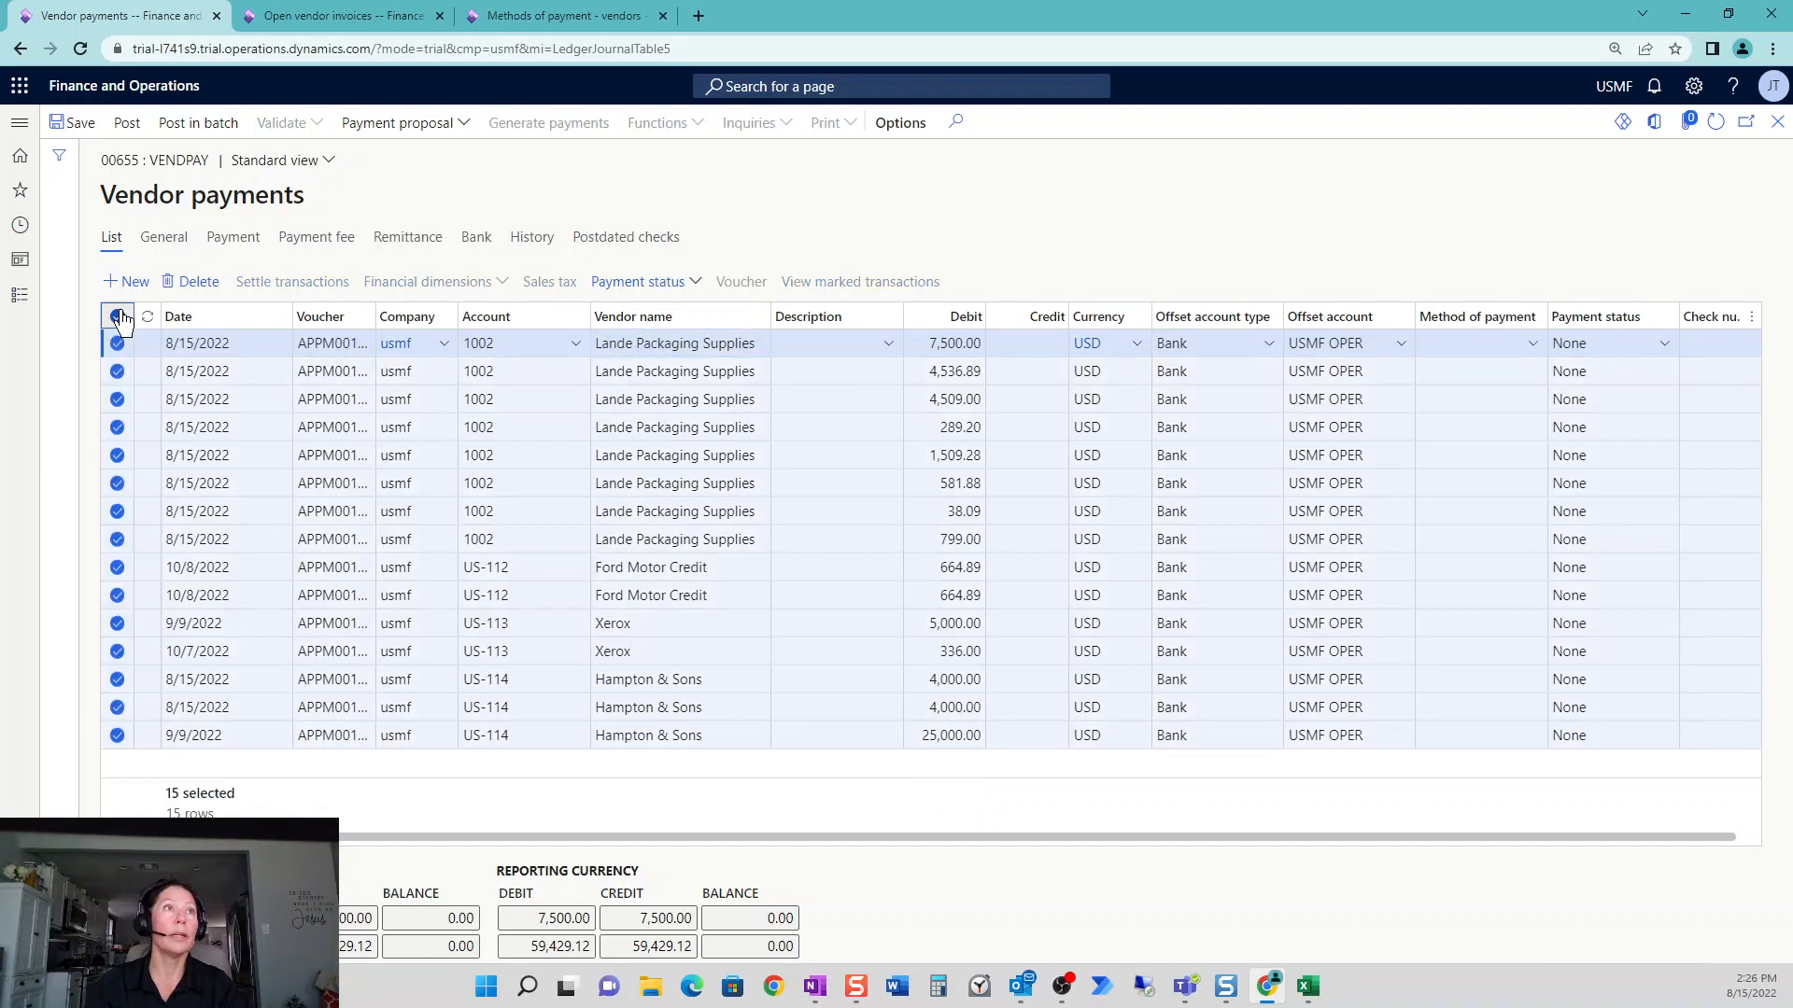
left_click(450, 128)
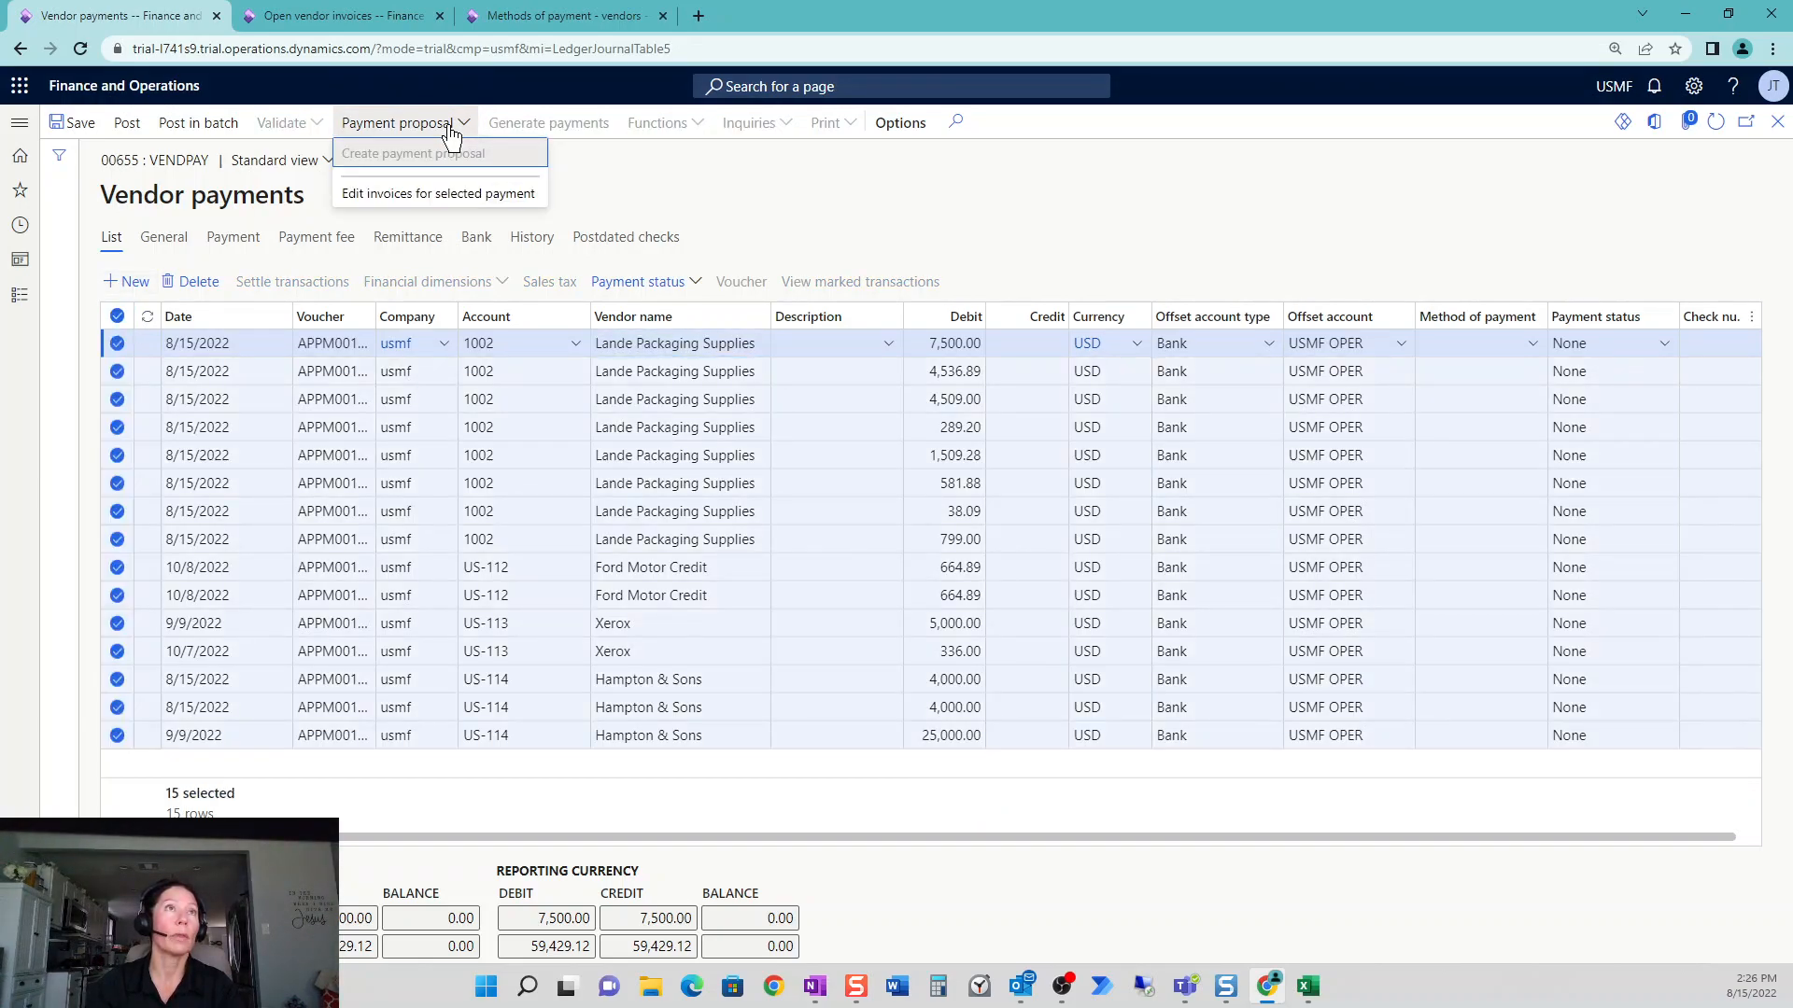
left_click(448, 196)
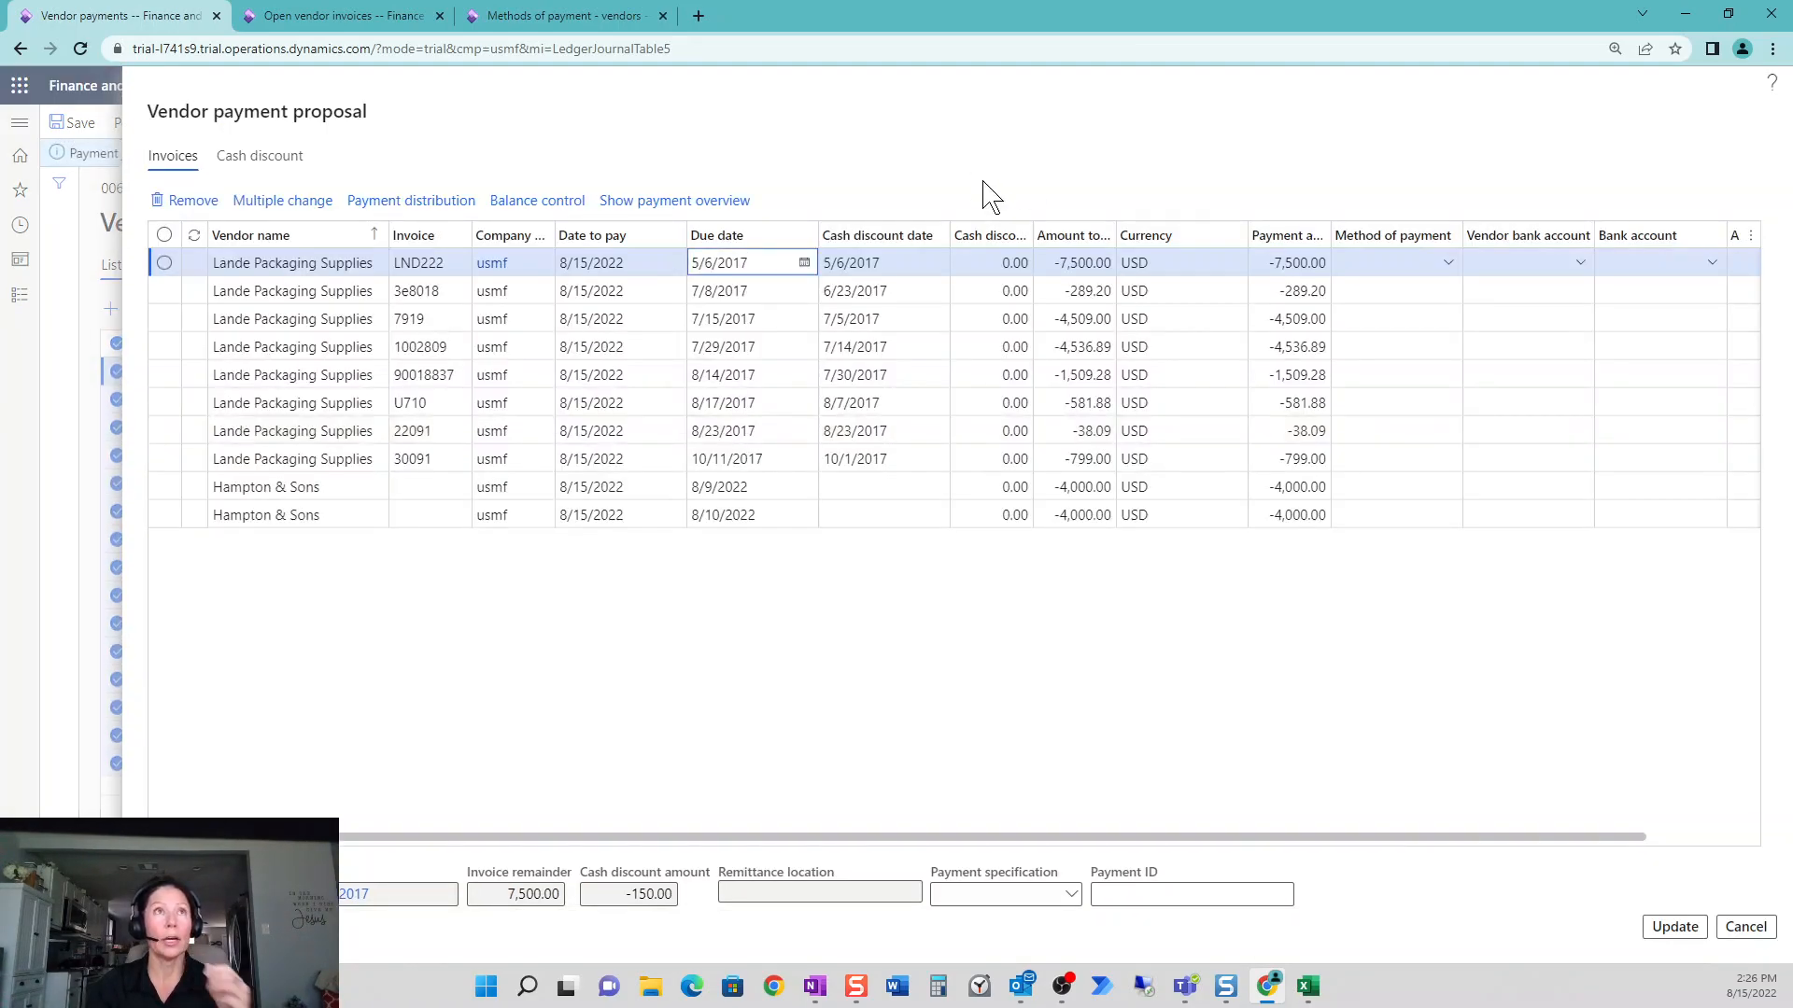
- Try to change the method of payment to CHECK for all invoices in the payment proposal at once
left_click(165, 235)
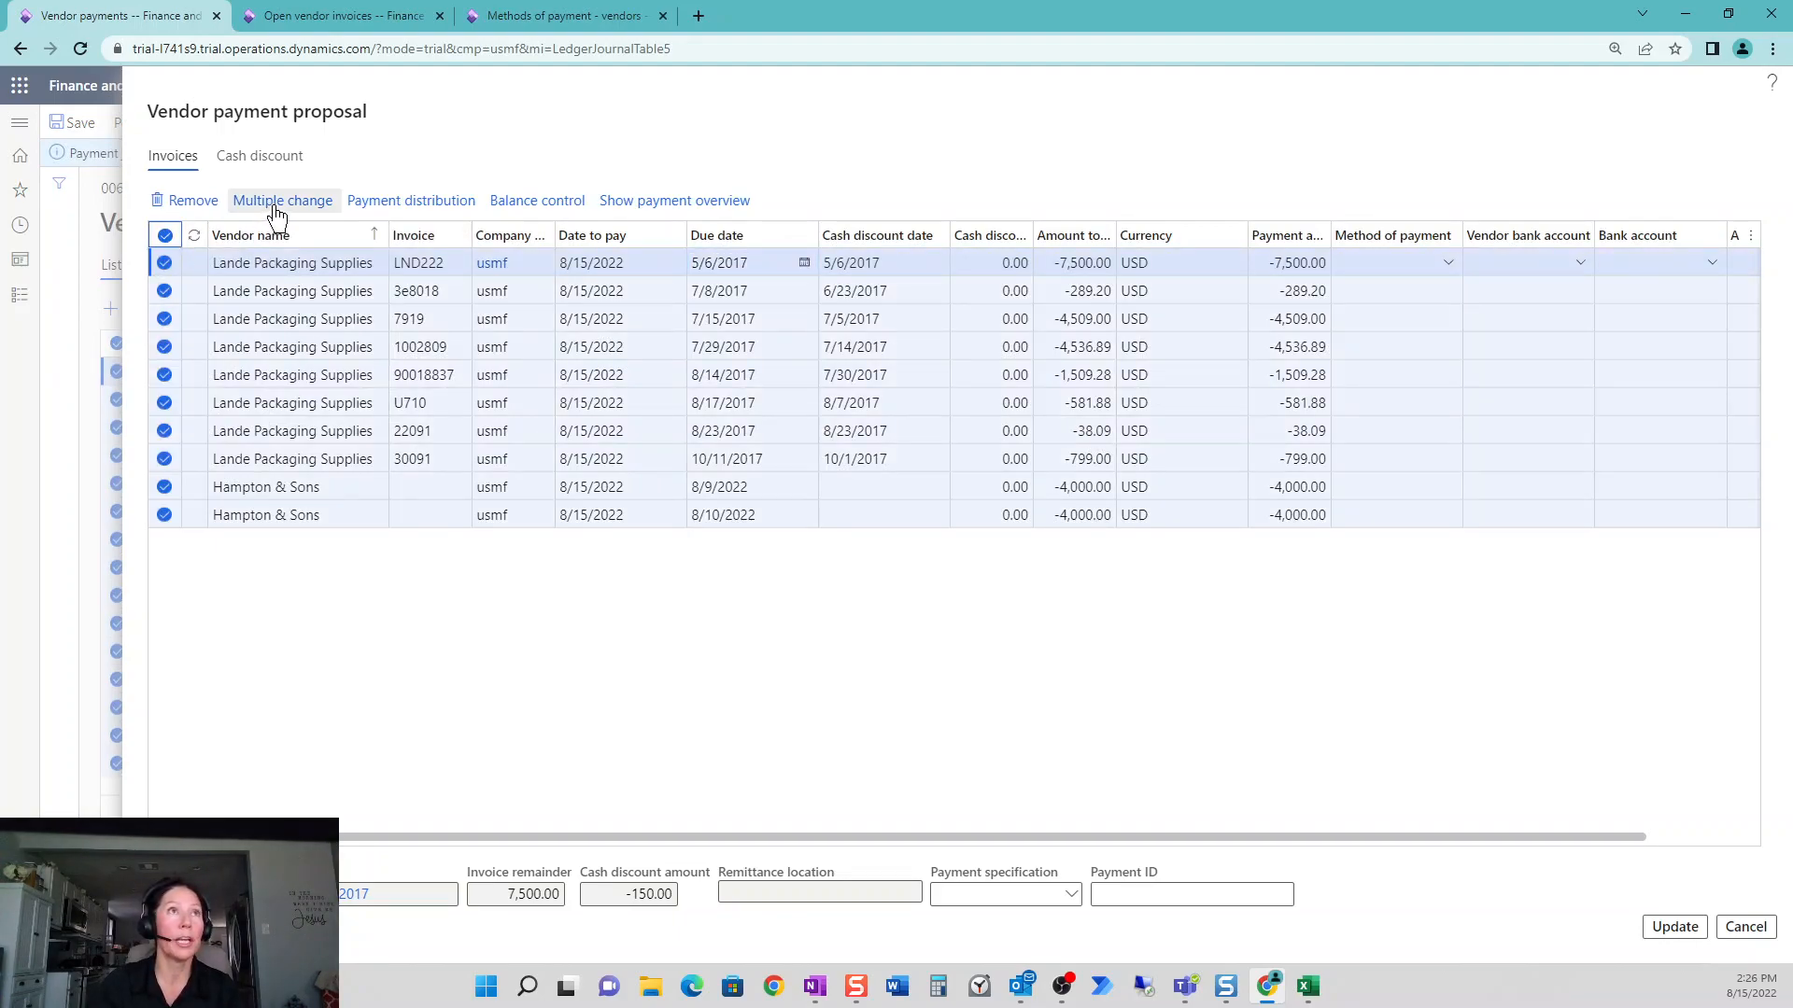
left_click(285, 202)
left_click(1253, 216)
left_click(1620, 222)
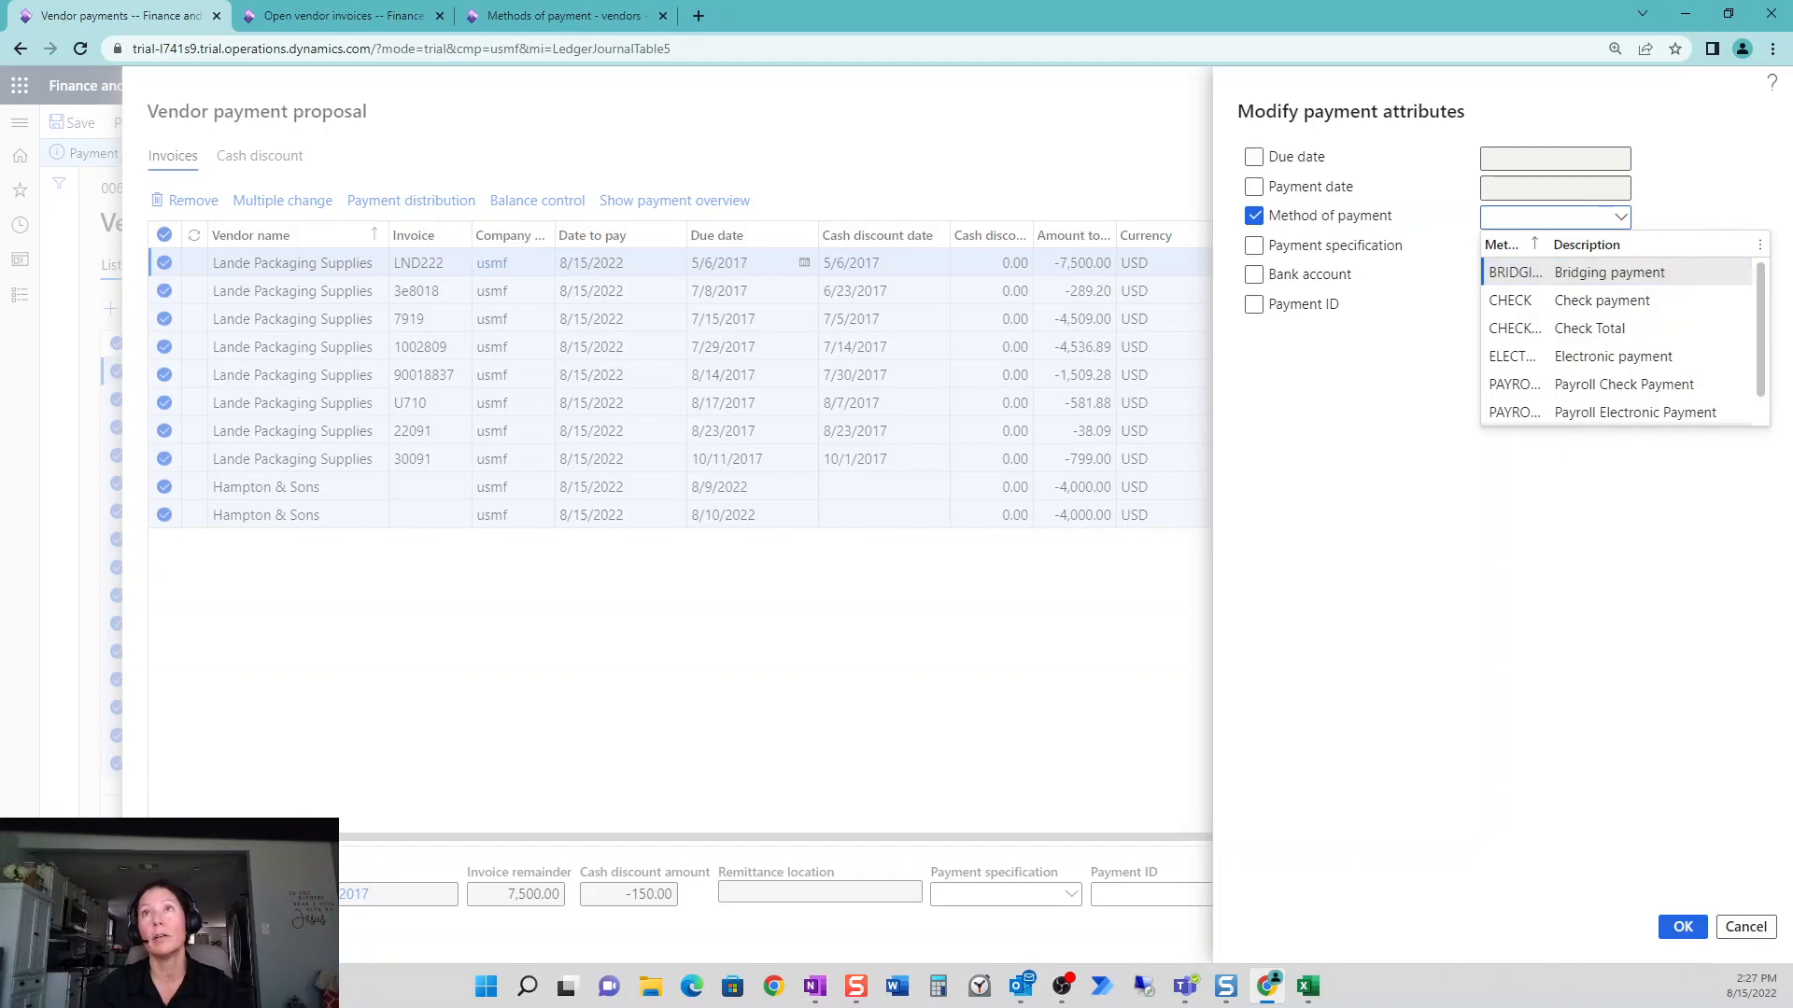
type("CHECK")
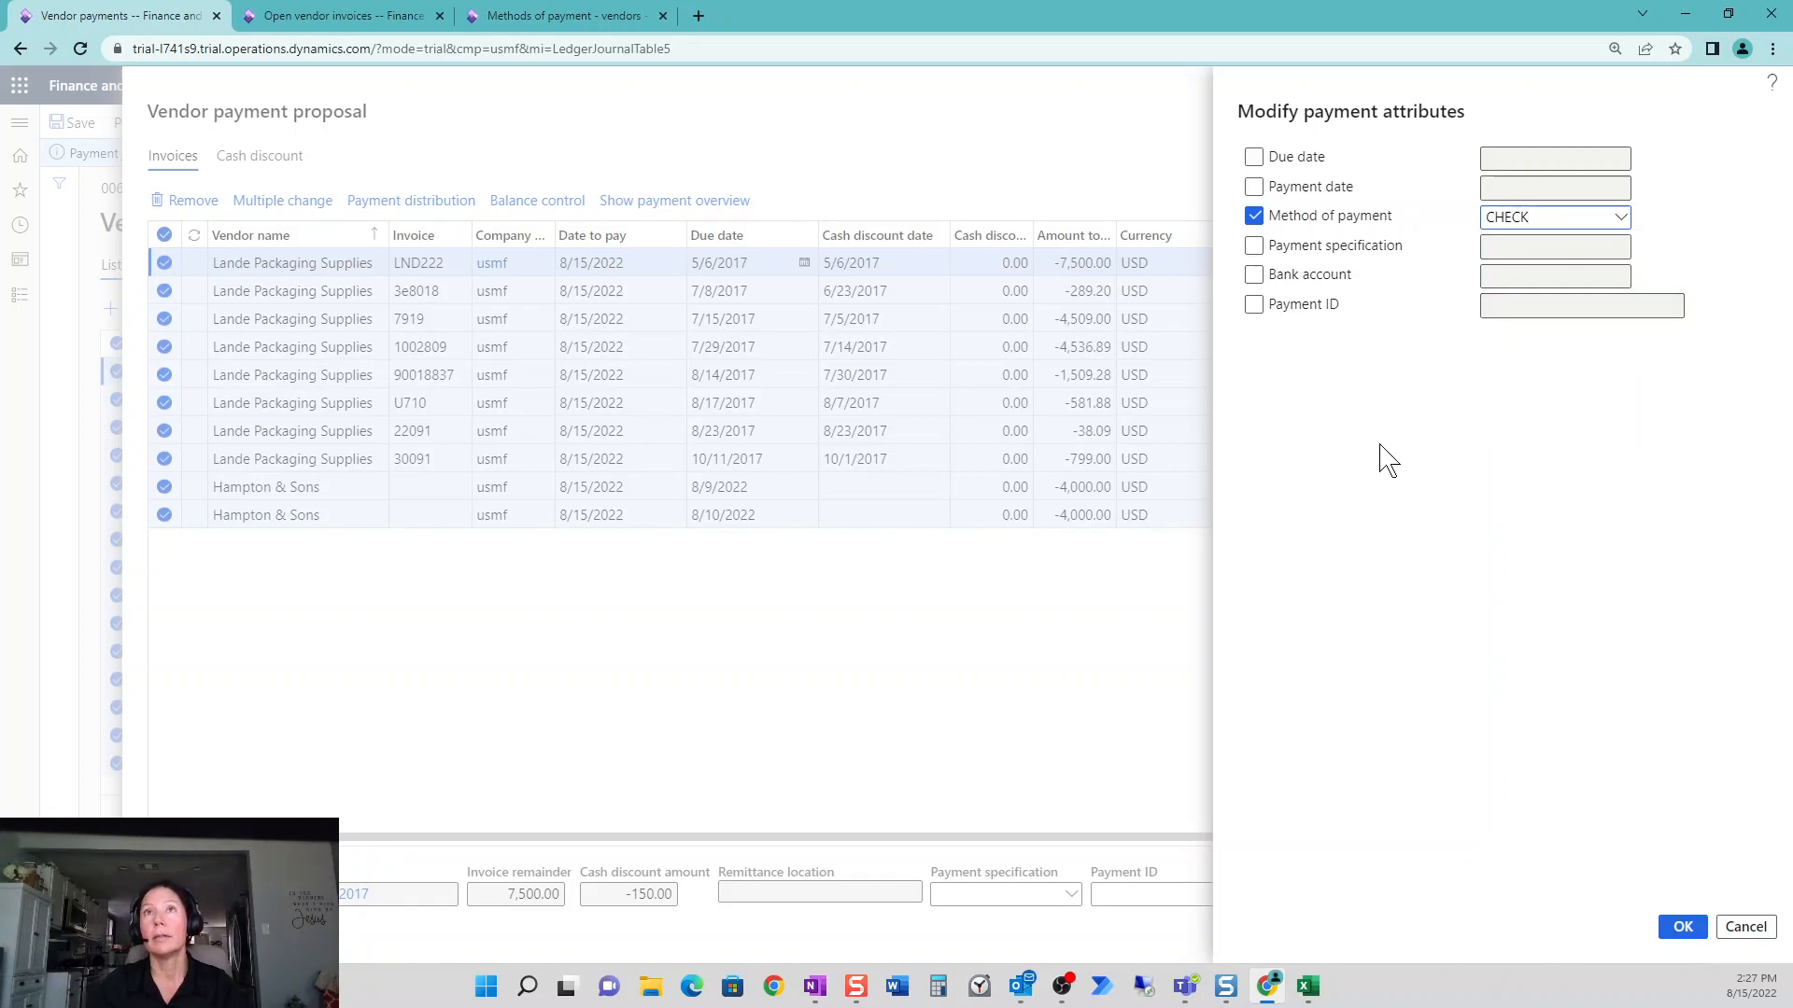
left_click(1681, 927)
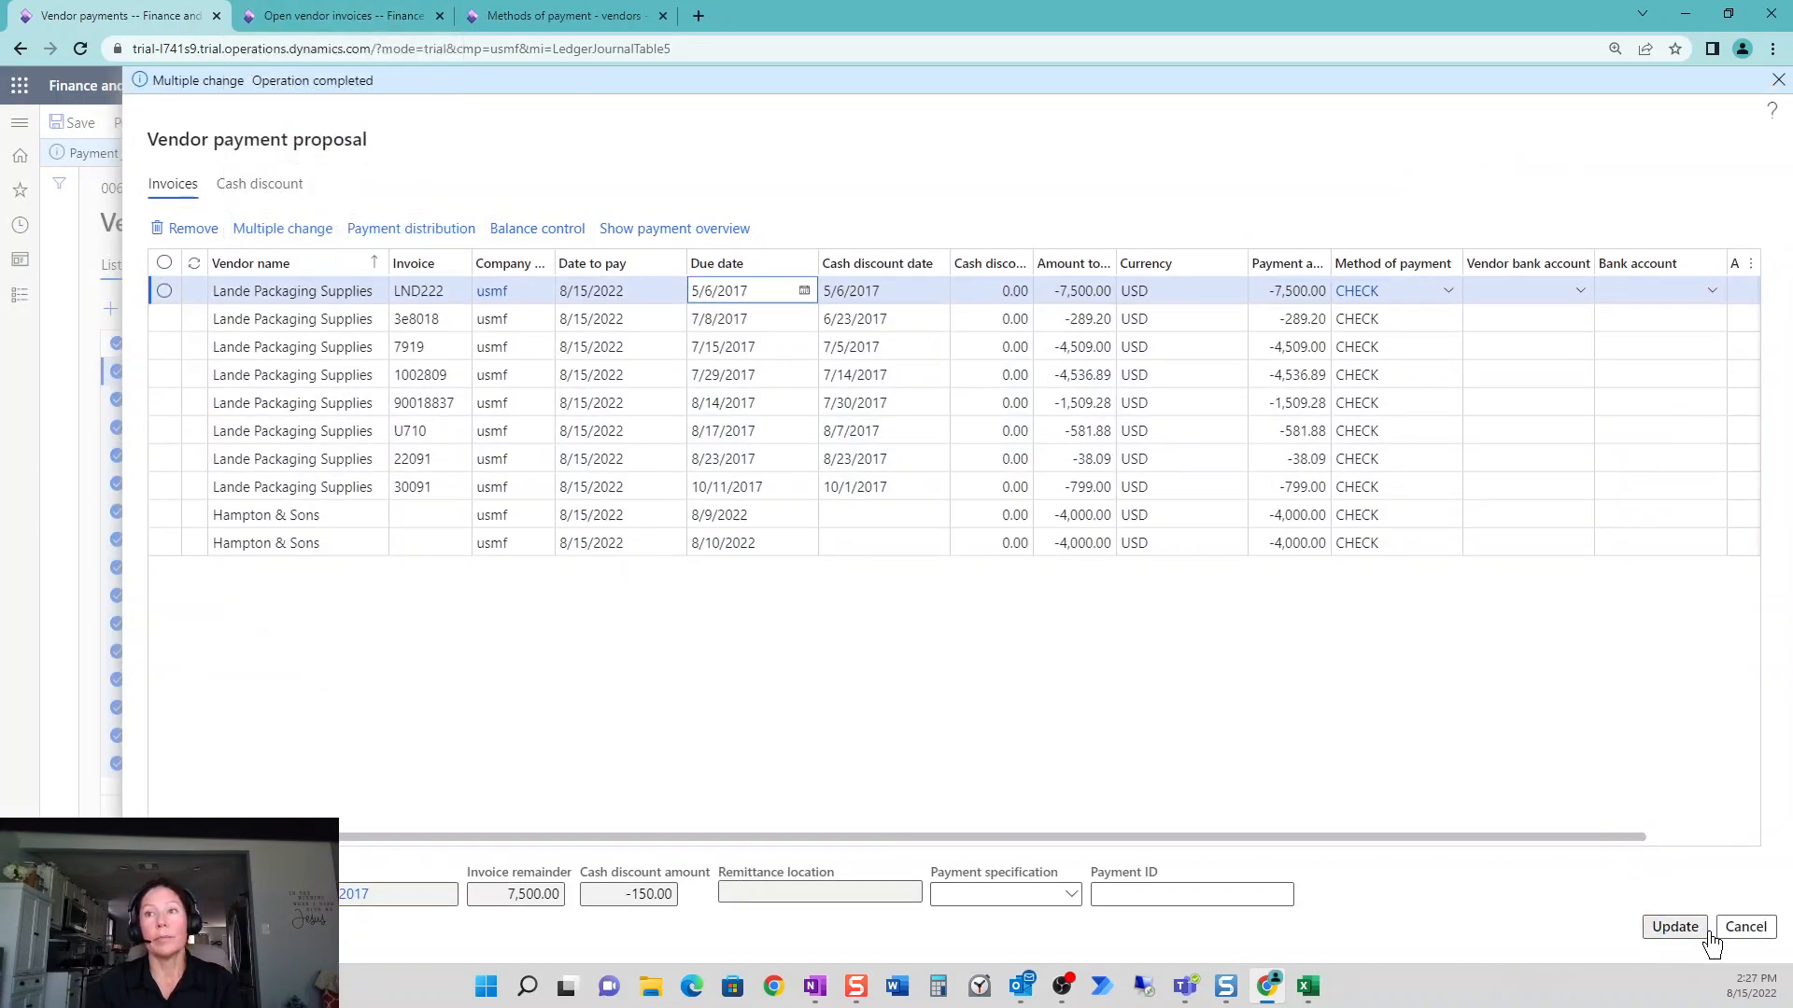
left_click(1743, 929)
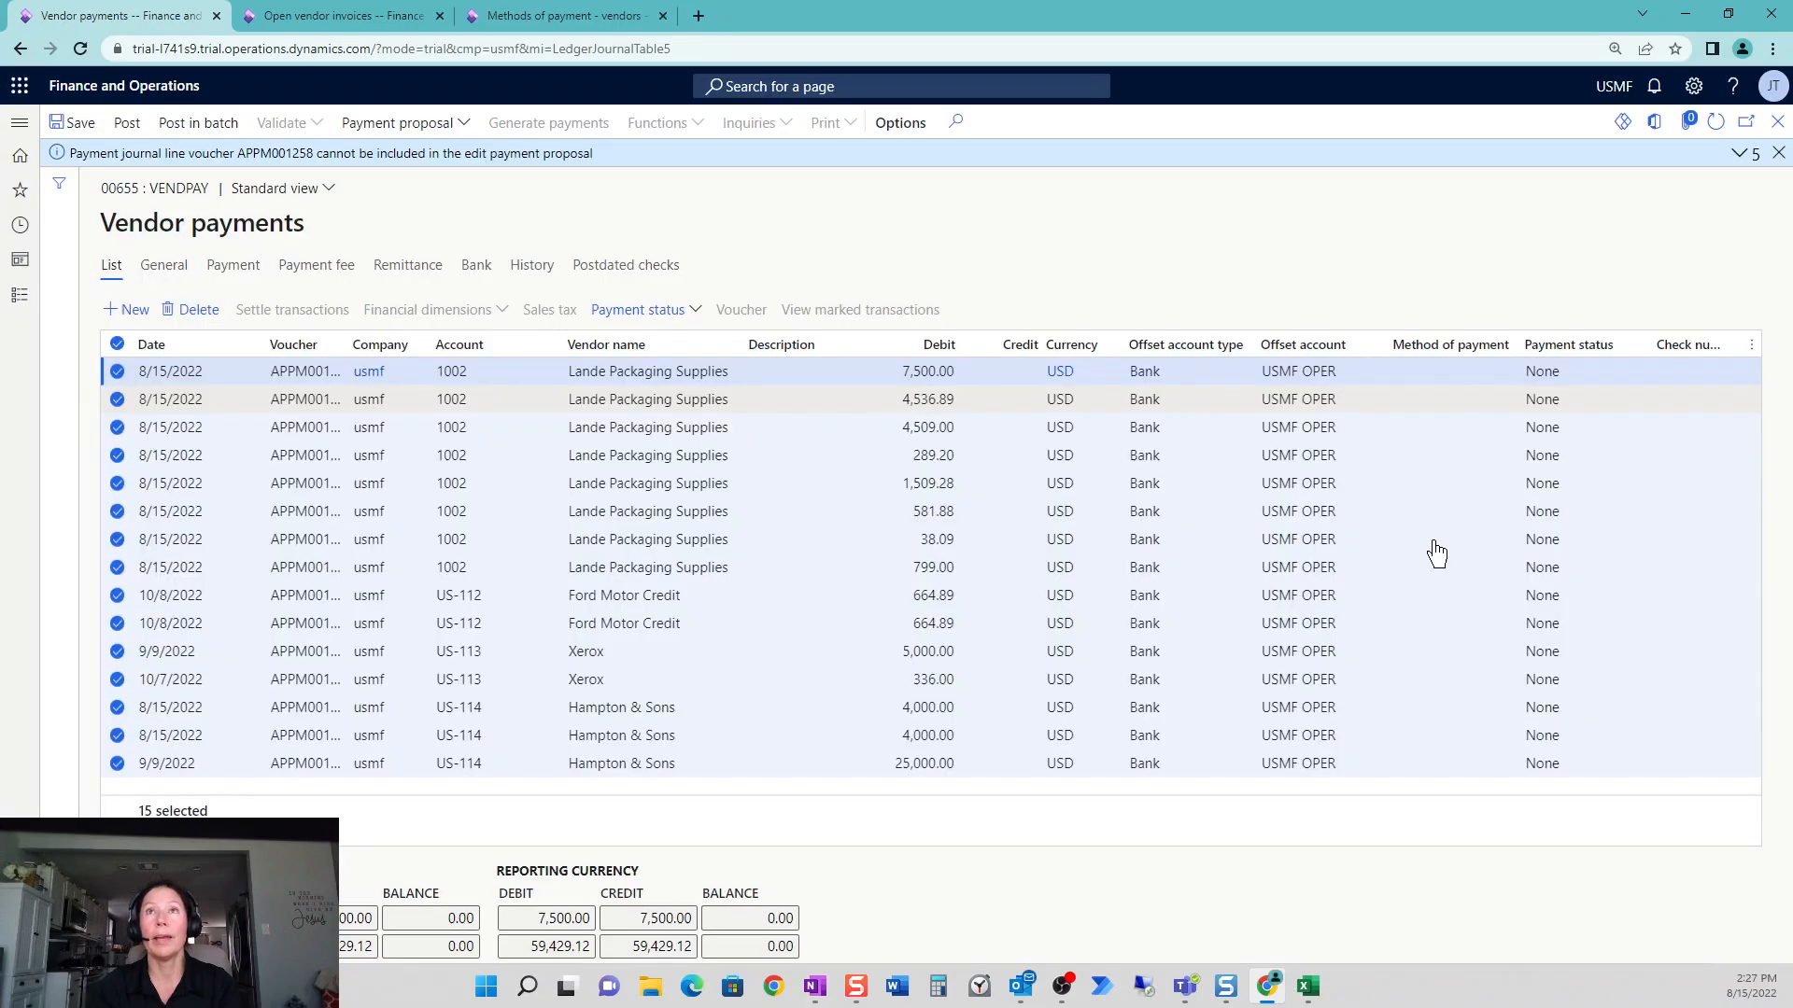
- Refresh the vendor payment lines and dismiss the notification to check their method of payment
left_click(1716, 124)
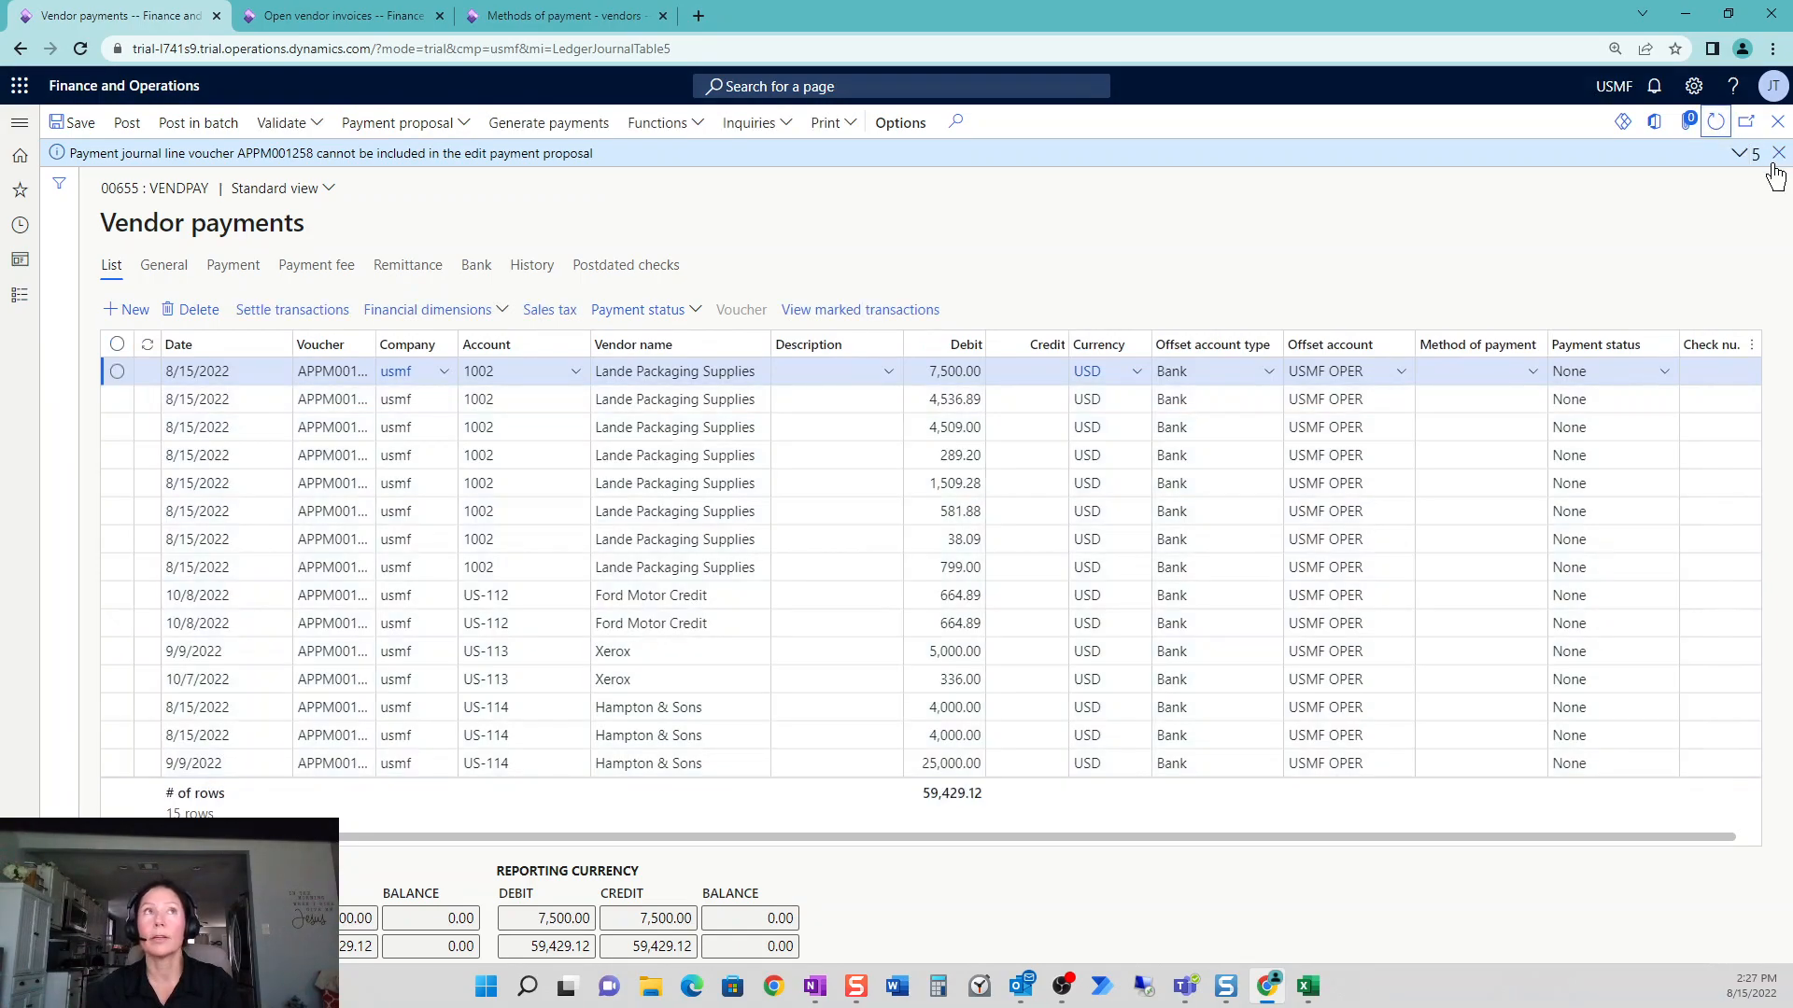
left_click(1777, 153)
left_click(1716, 123)
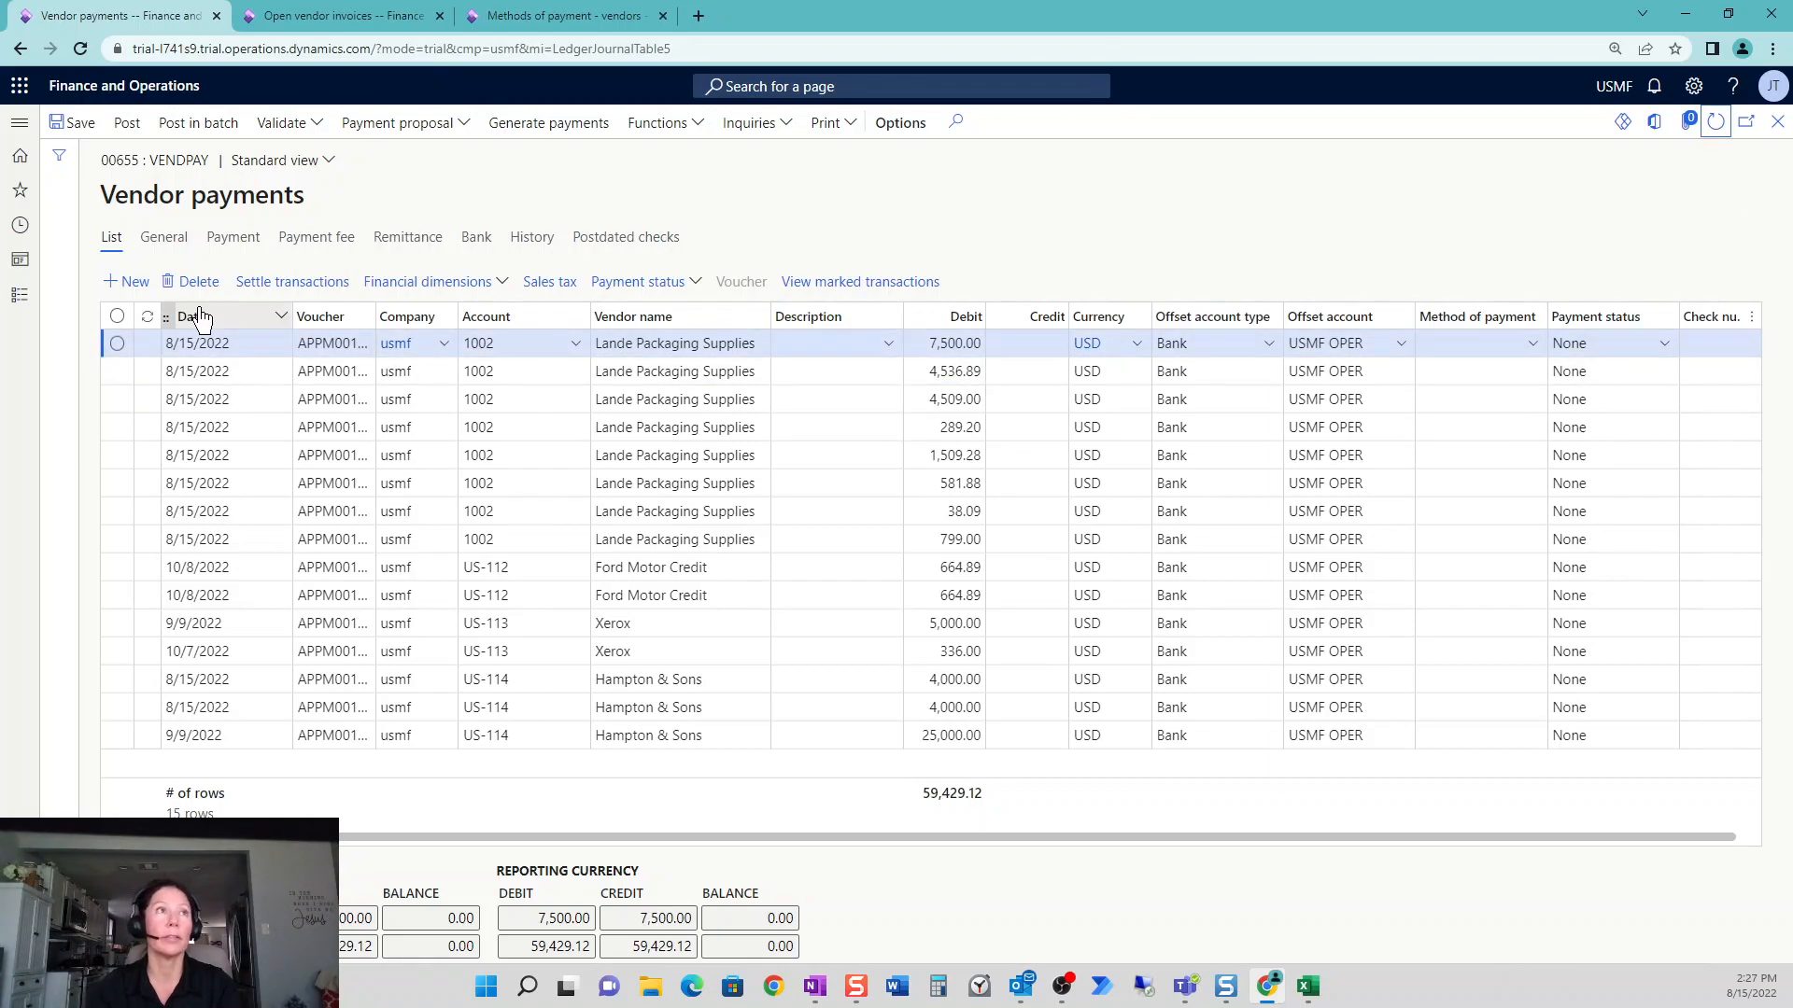
- Reopen the invoices of all payment lines in the payment proposal and retry changing their method of payment to CHECK in bulk
left_click(117, 316)
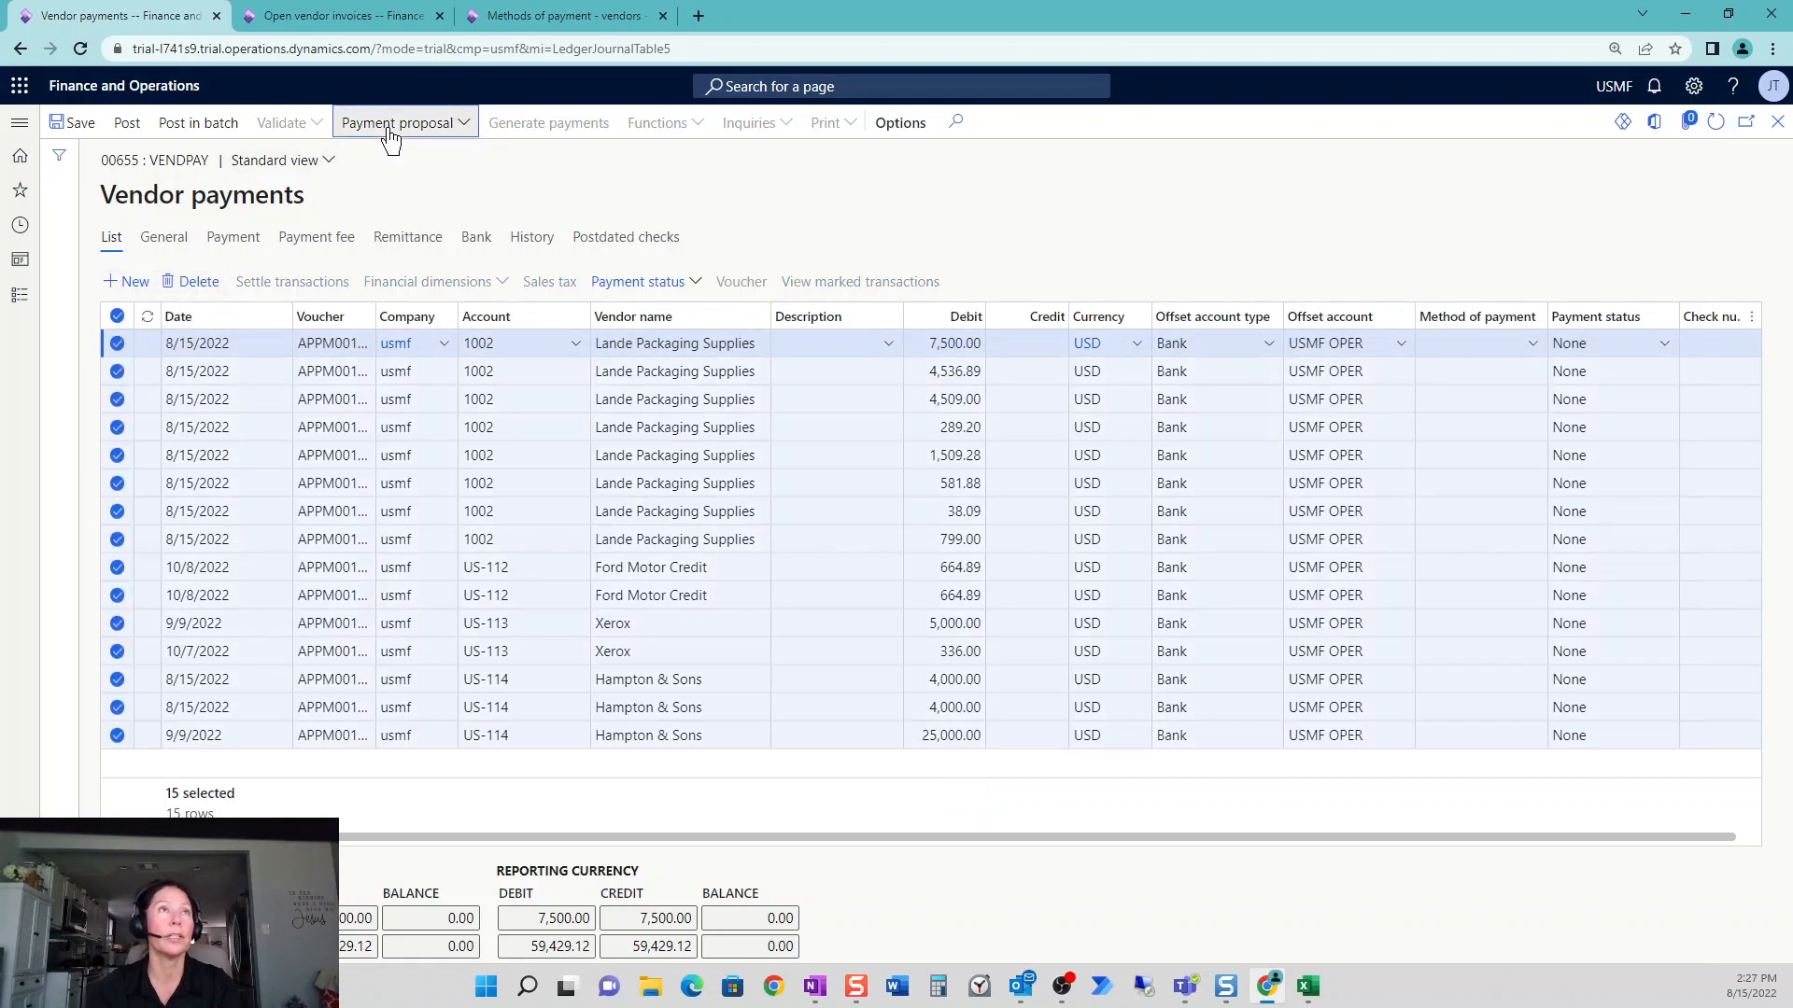
left_click(393, 125)
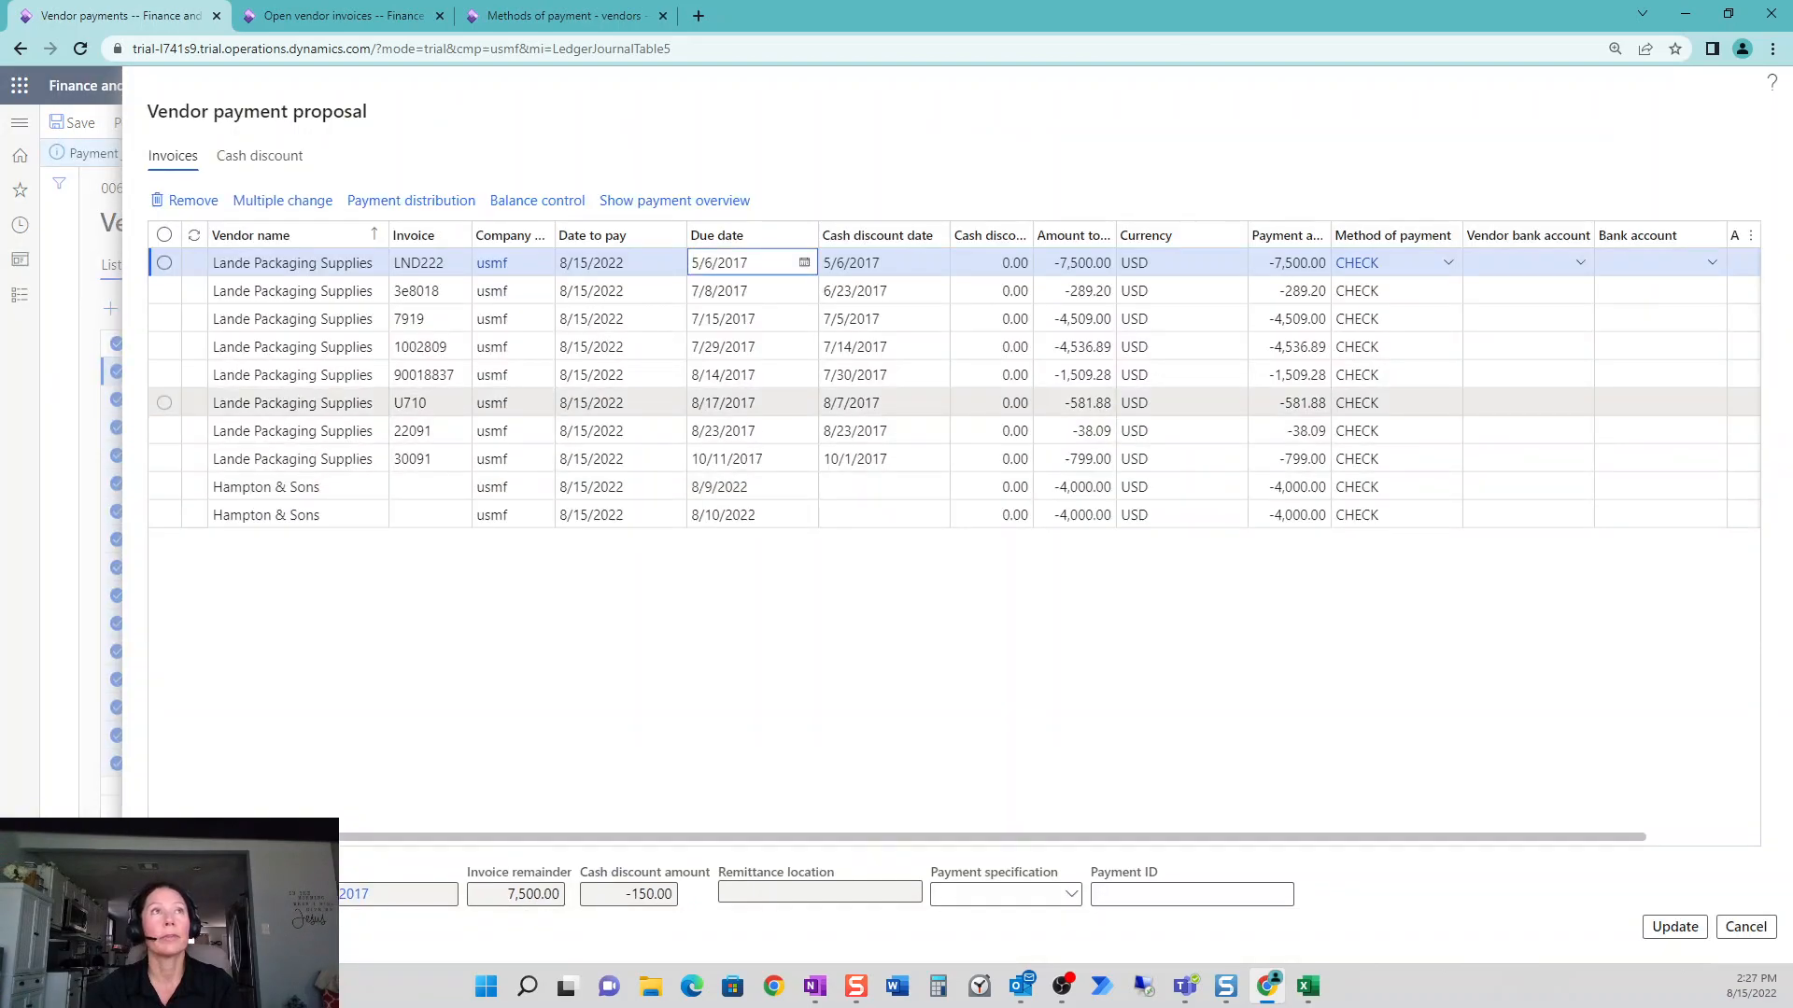
left_click(292, 206)
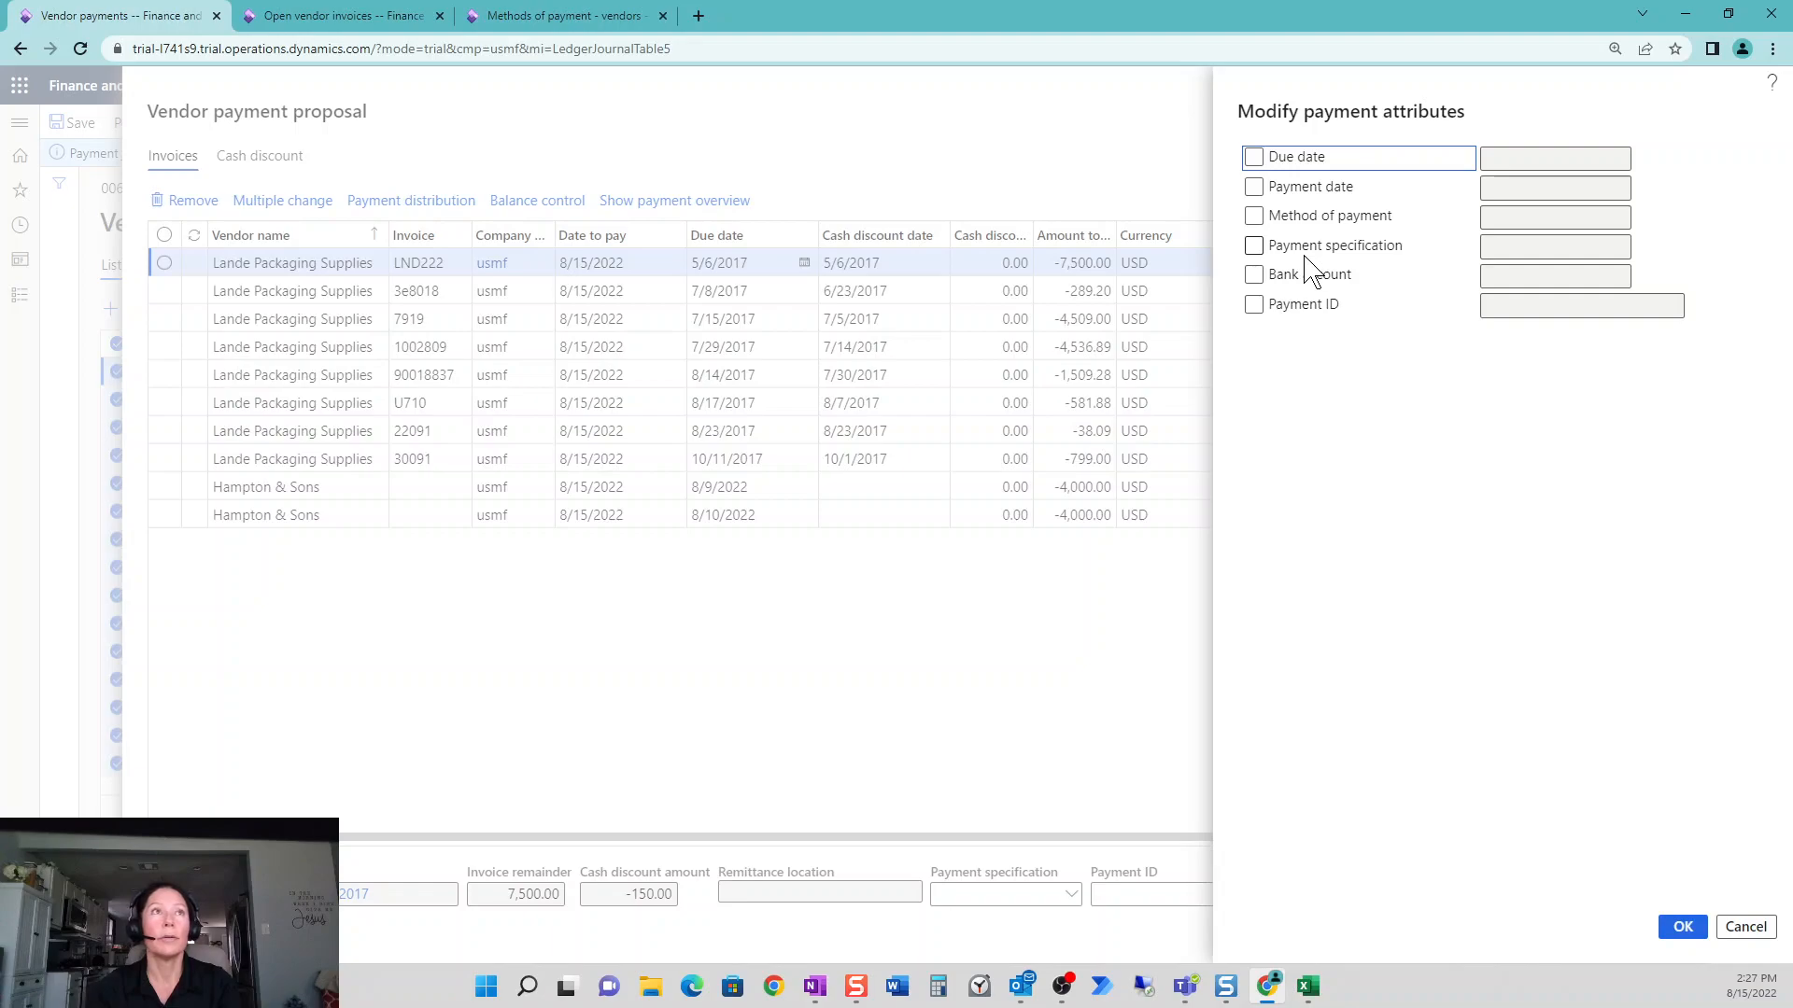
left_click(1253, 215)
left_click(1620, 220)
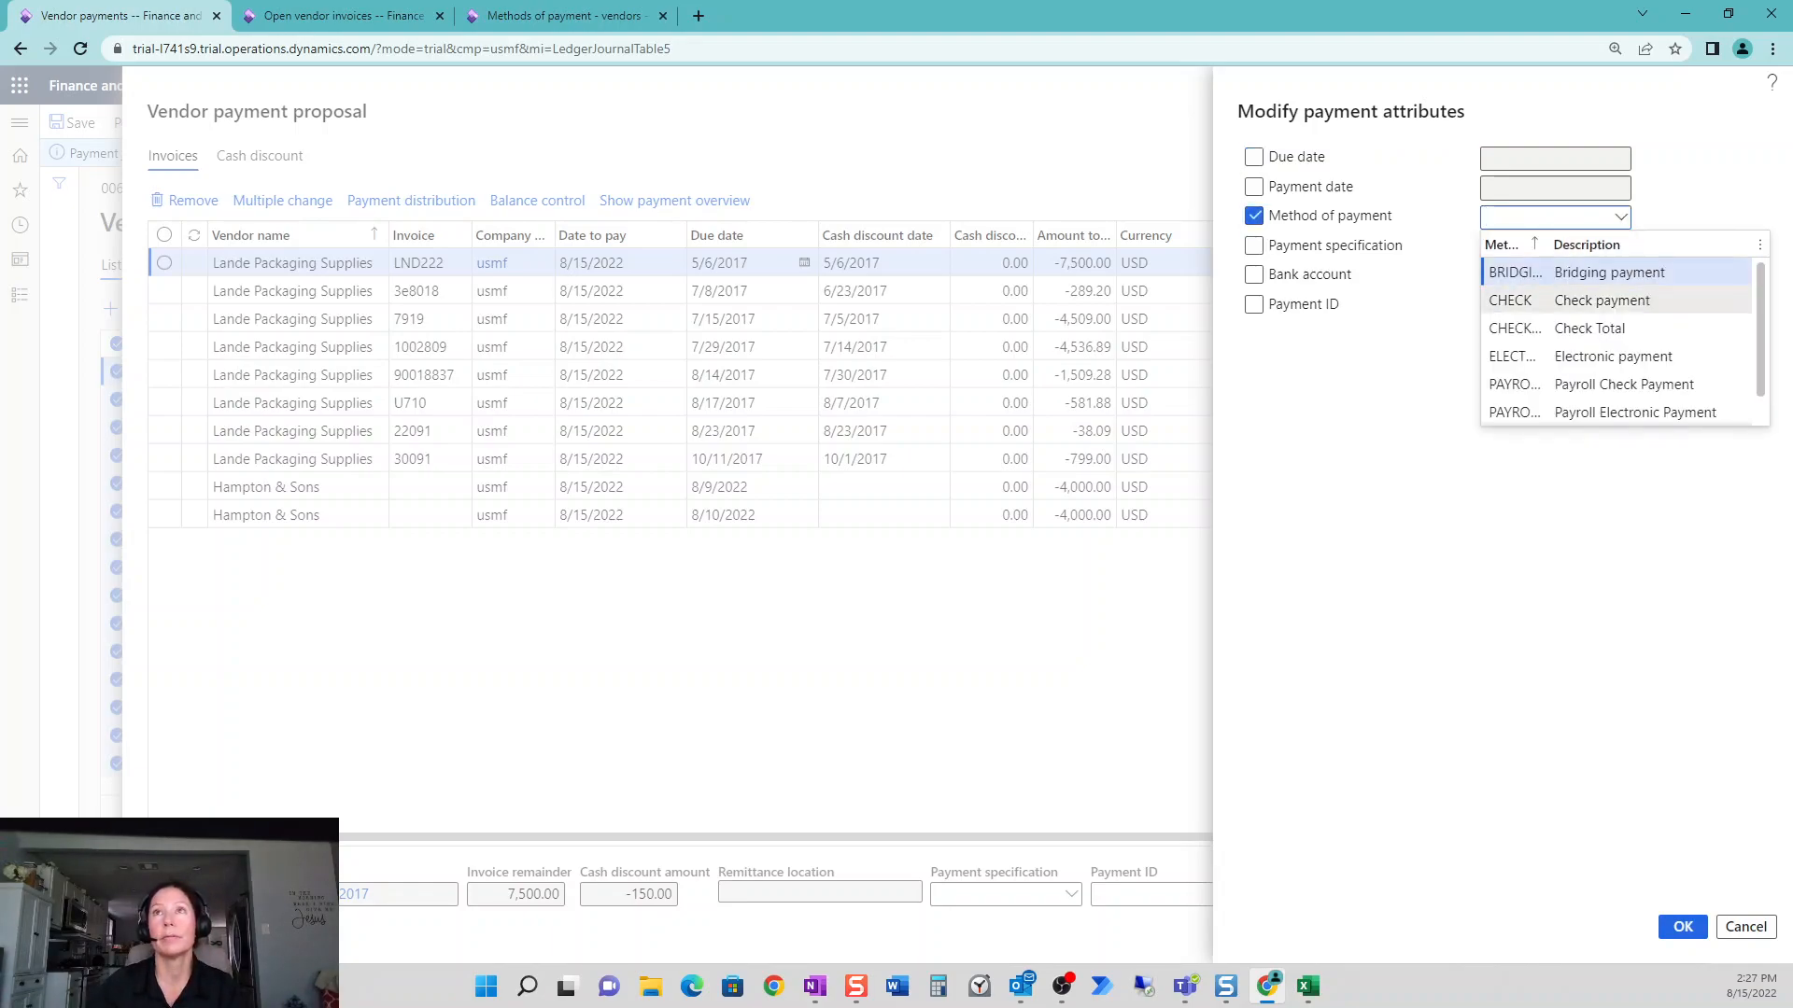
left_click(1625, 301)
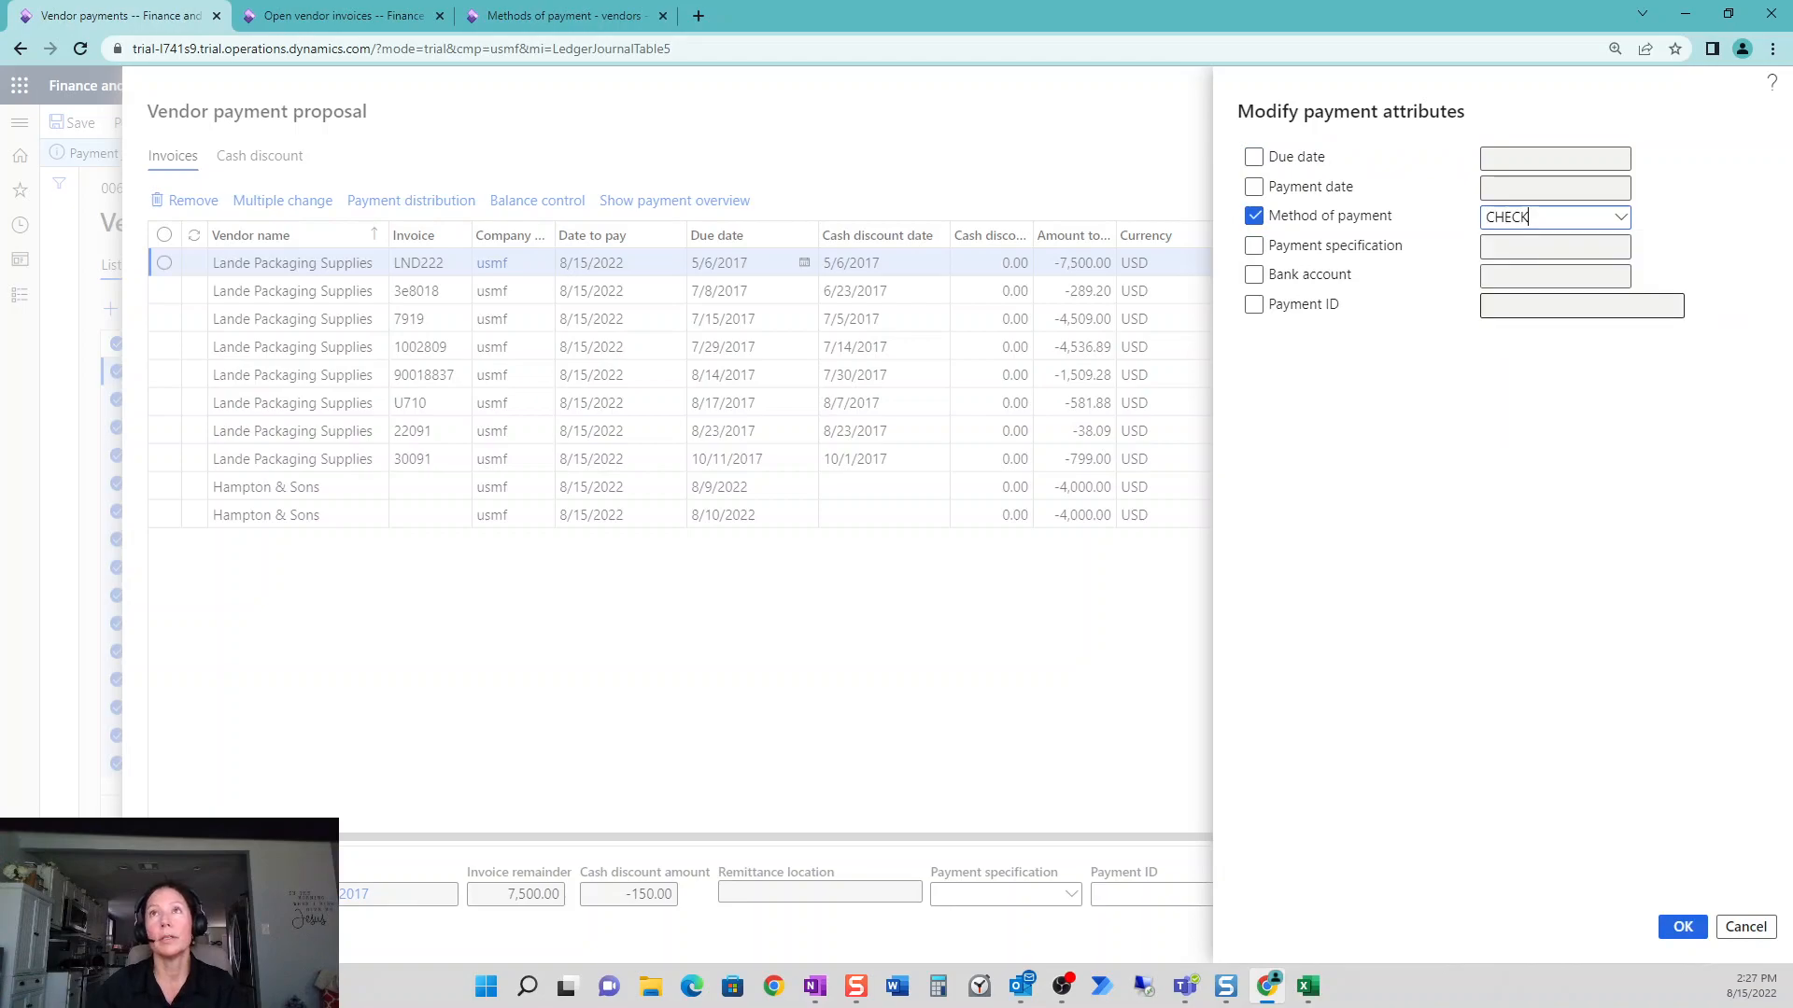
left_click(1683, 927)
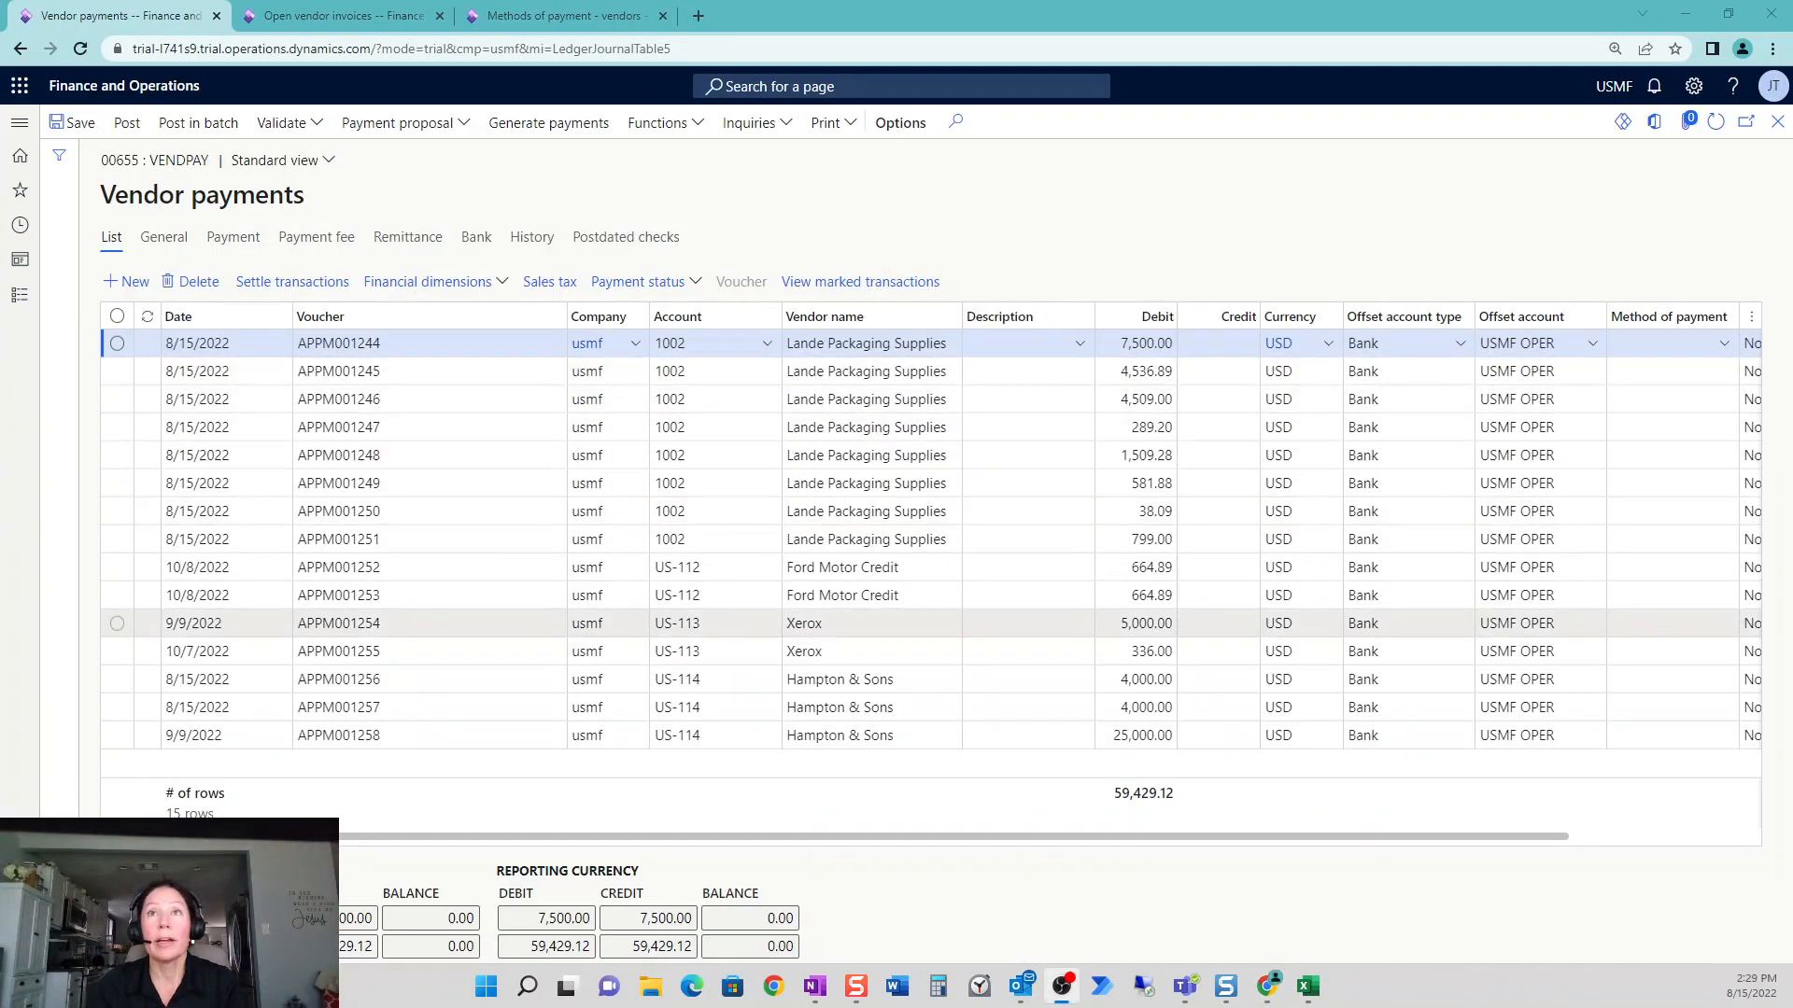
- Close the vendor payment lines and review the vendors and methods of payment in the open vendor invoices list
left_click(1776, 122)
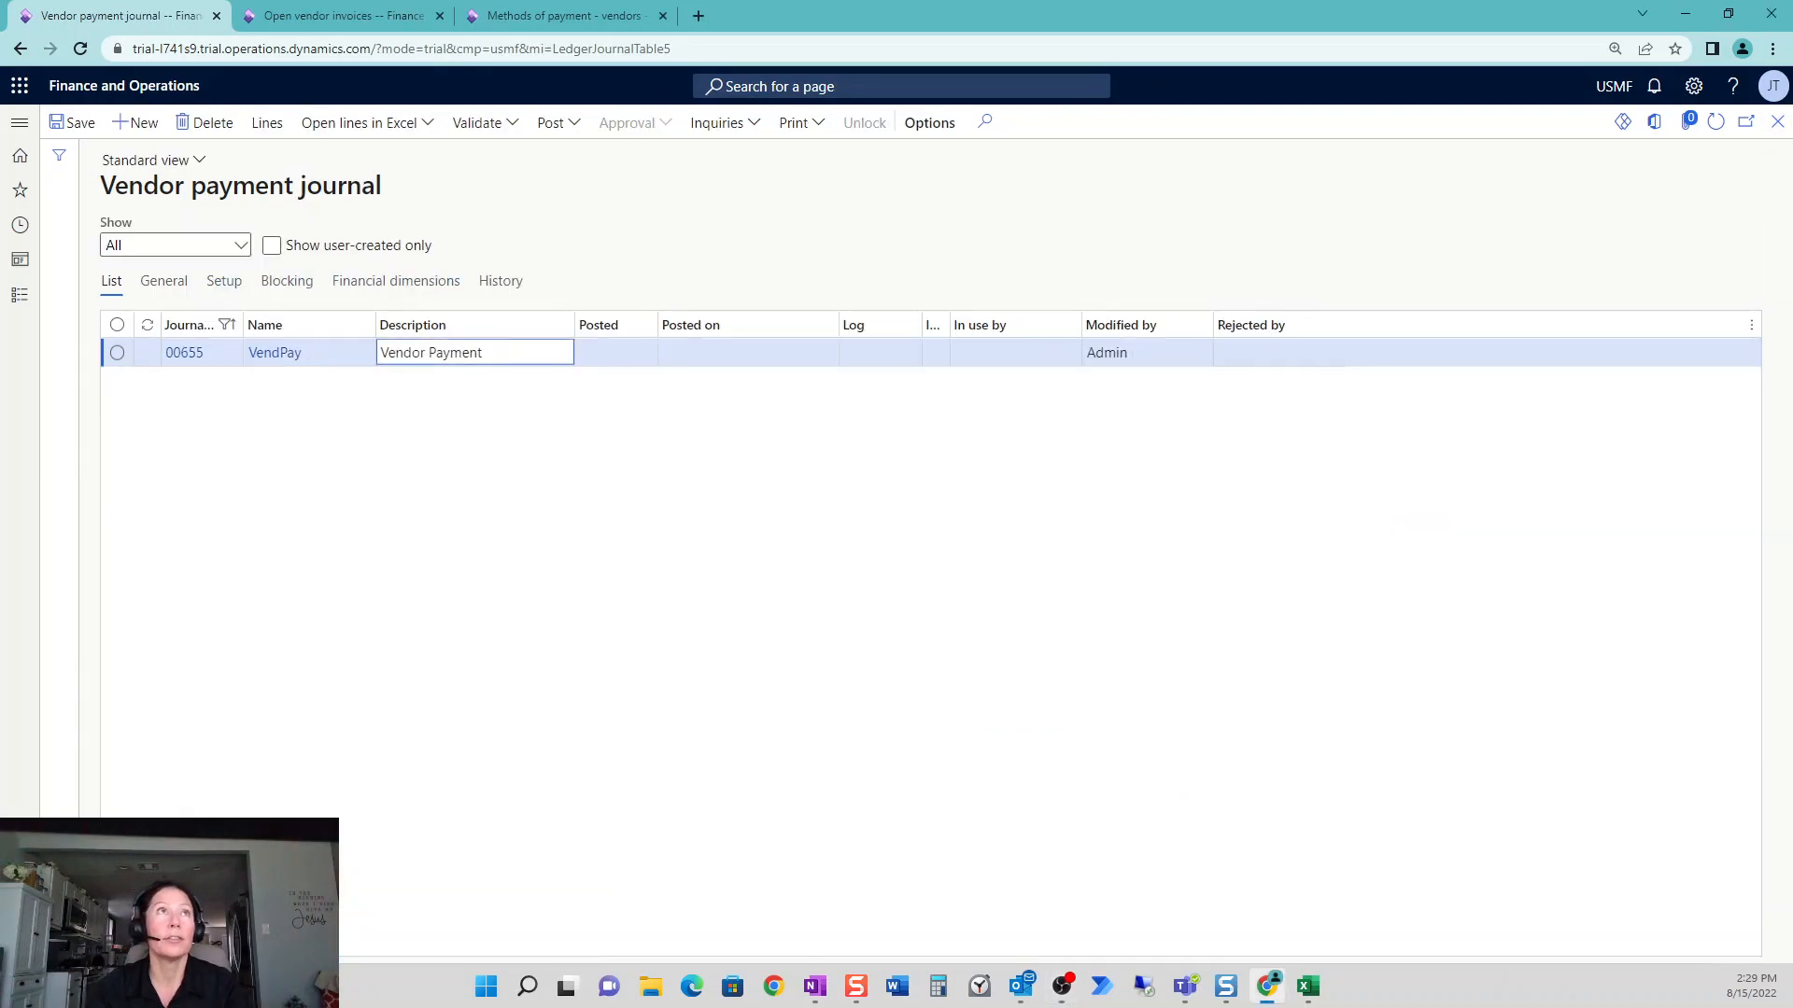
left_click(313, 16)
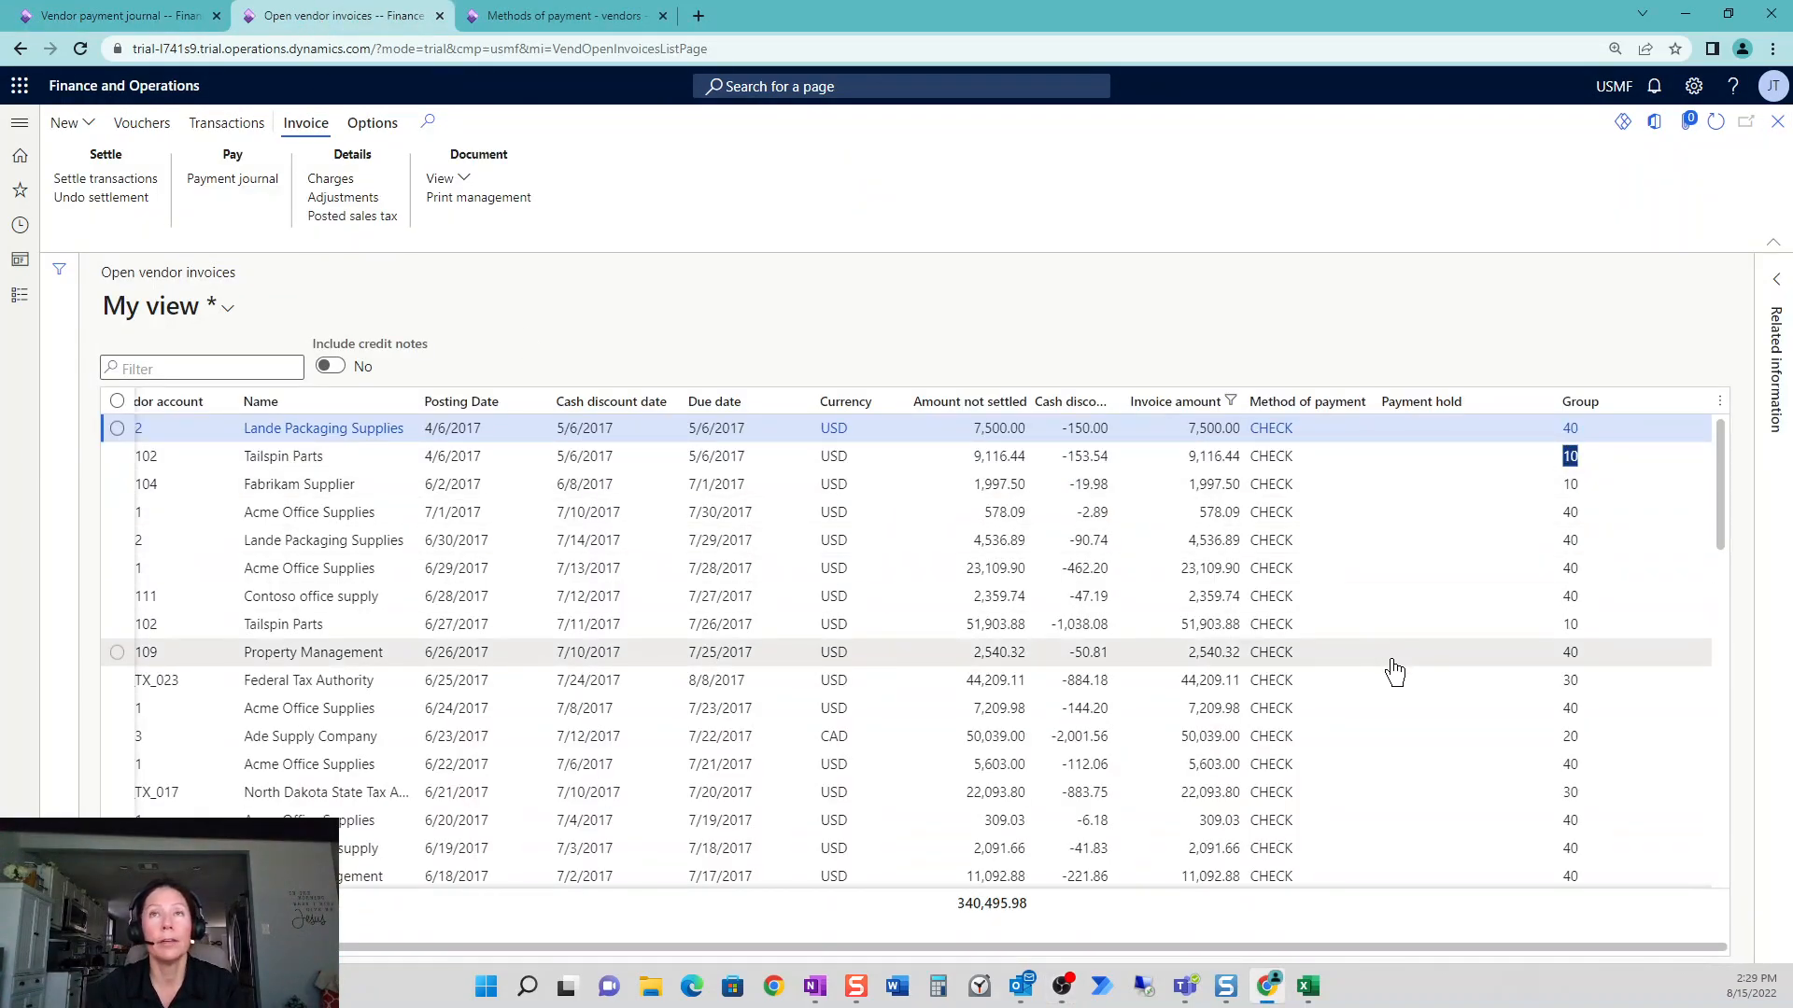
left_click_drag(887, 948, 800, 947)
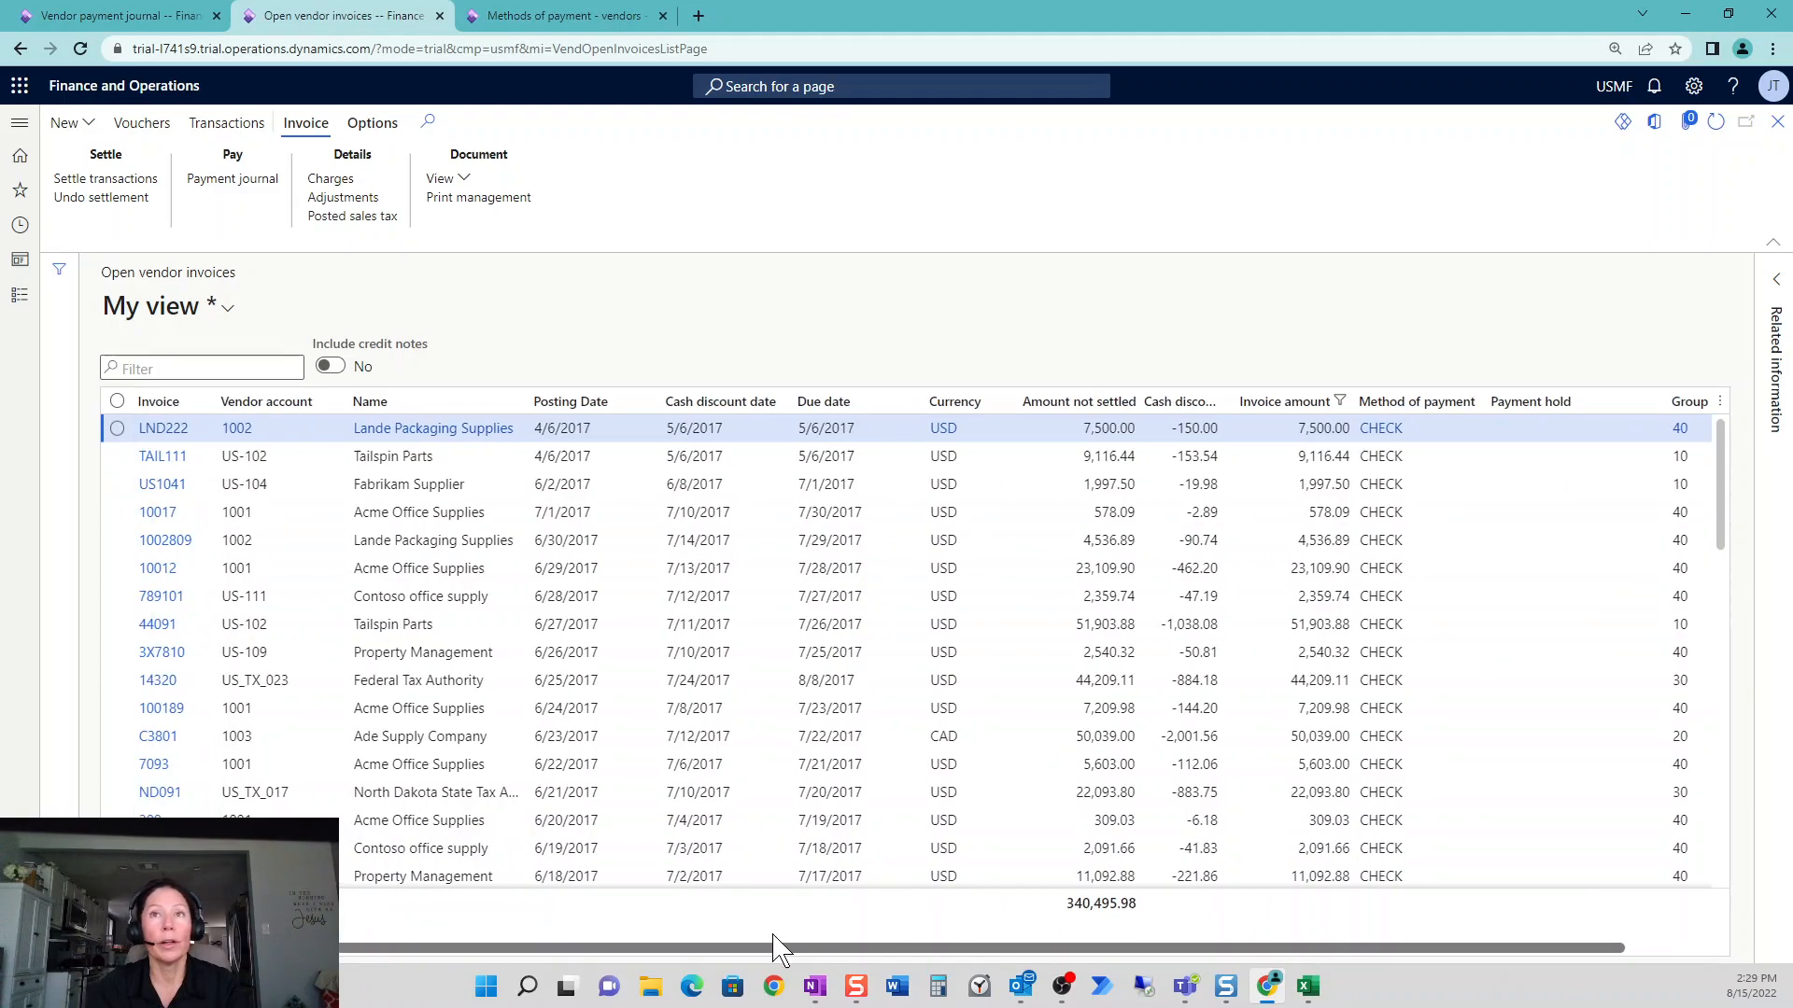
scroll(1509, 696, "down", 2)
scroll(1475, 654, "down", 5)
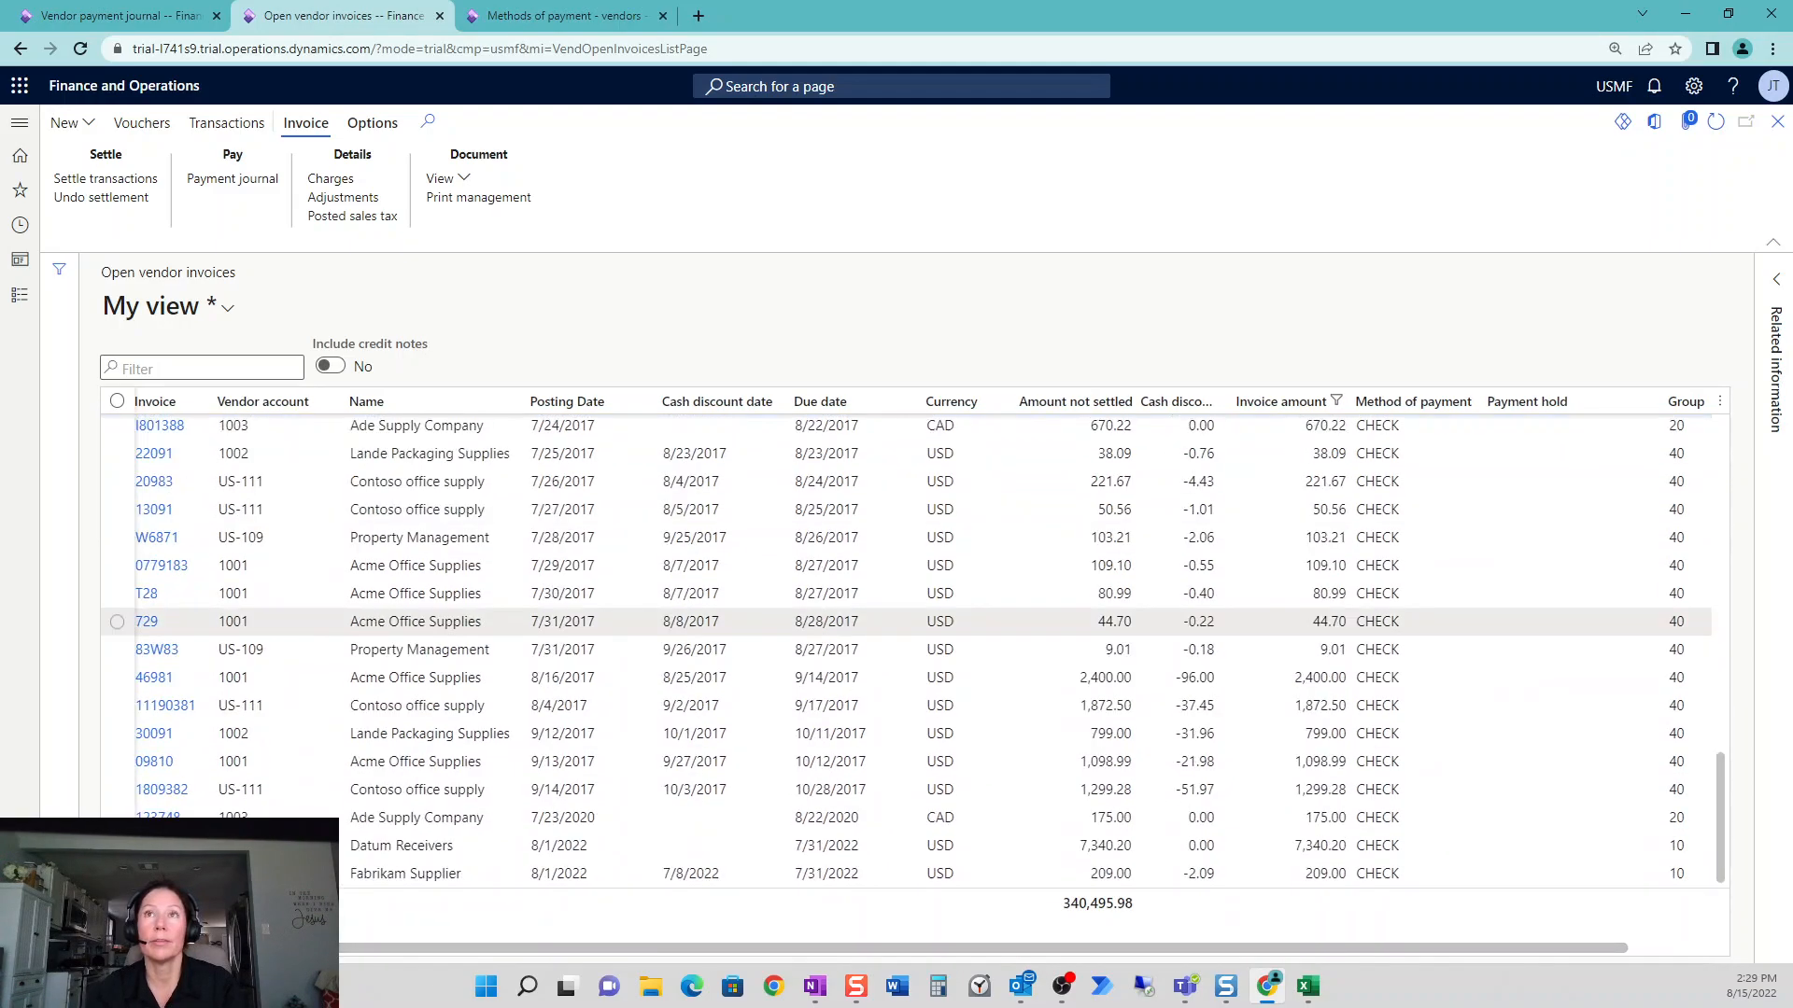
scroll(1440, 616, "up", 10)
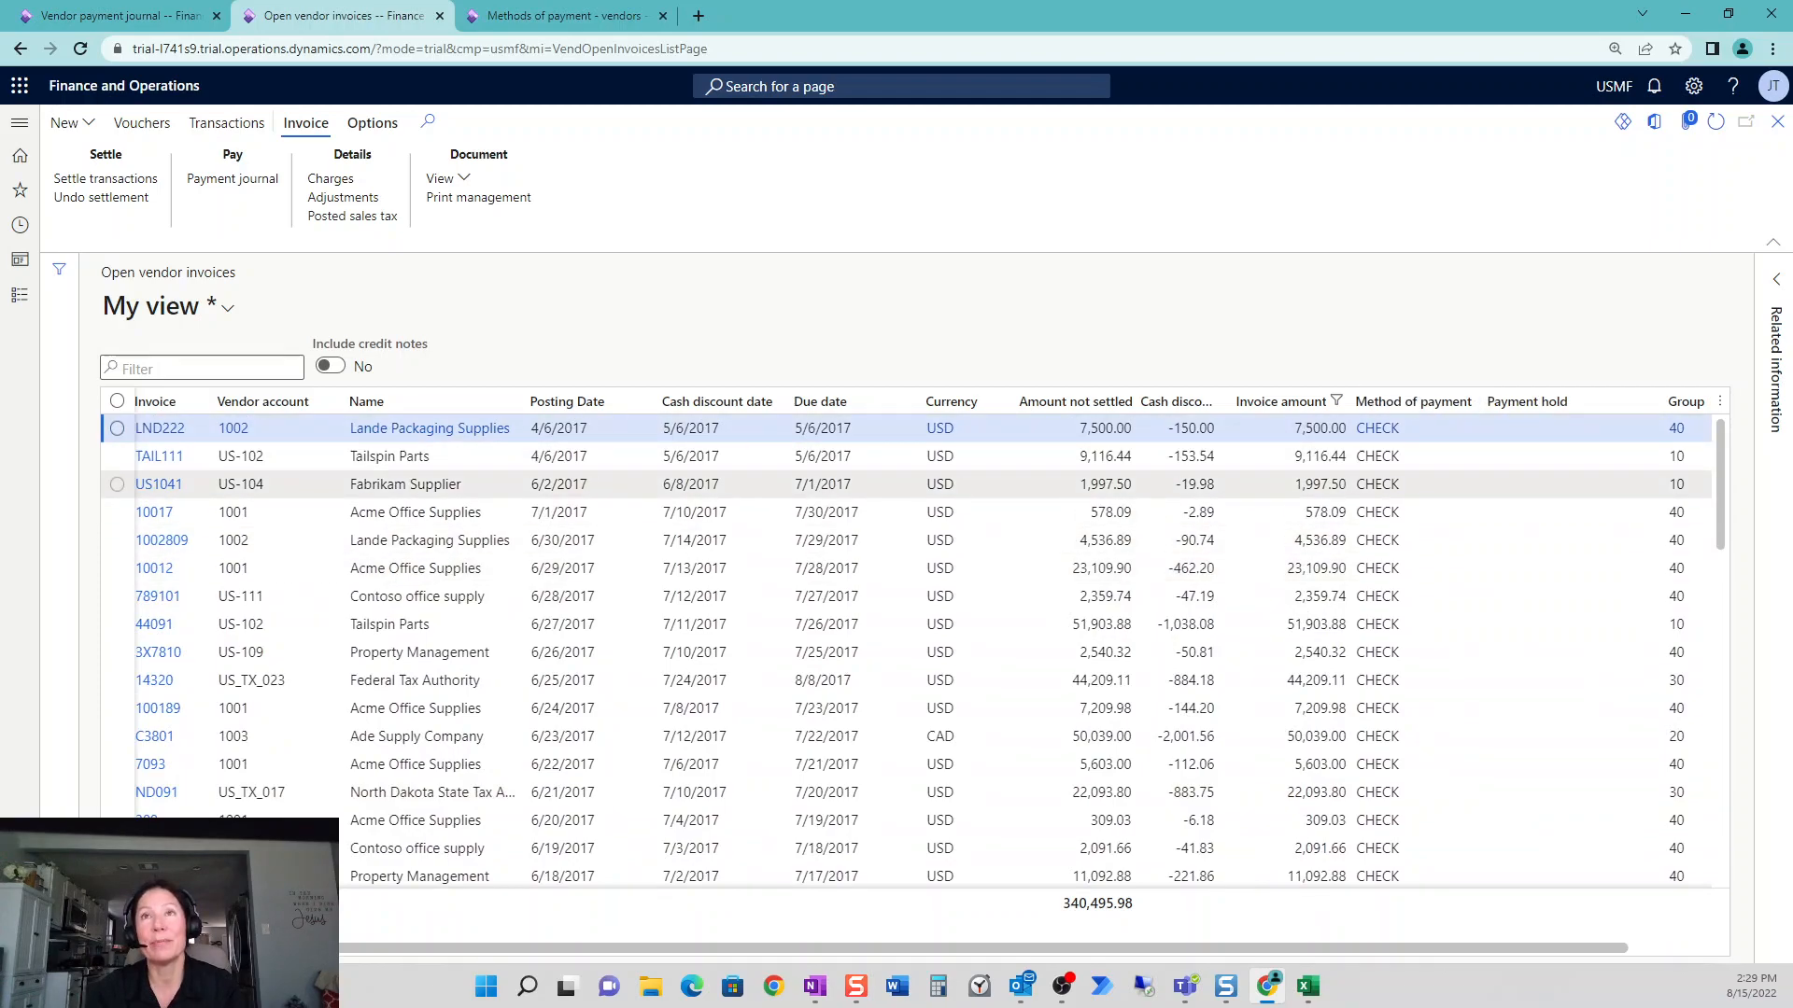
- Return to the process automations and open the journal lines generated by the Daily ACH Payment run to review their vendor
left_click(112, 16)
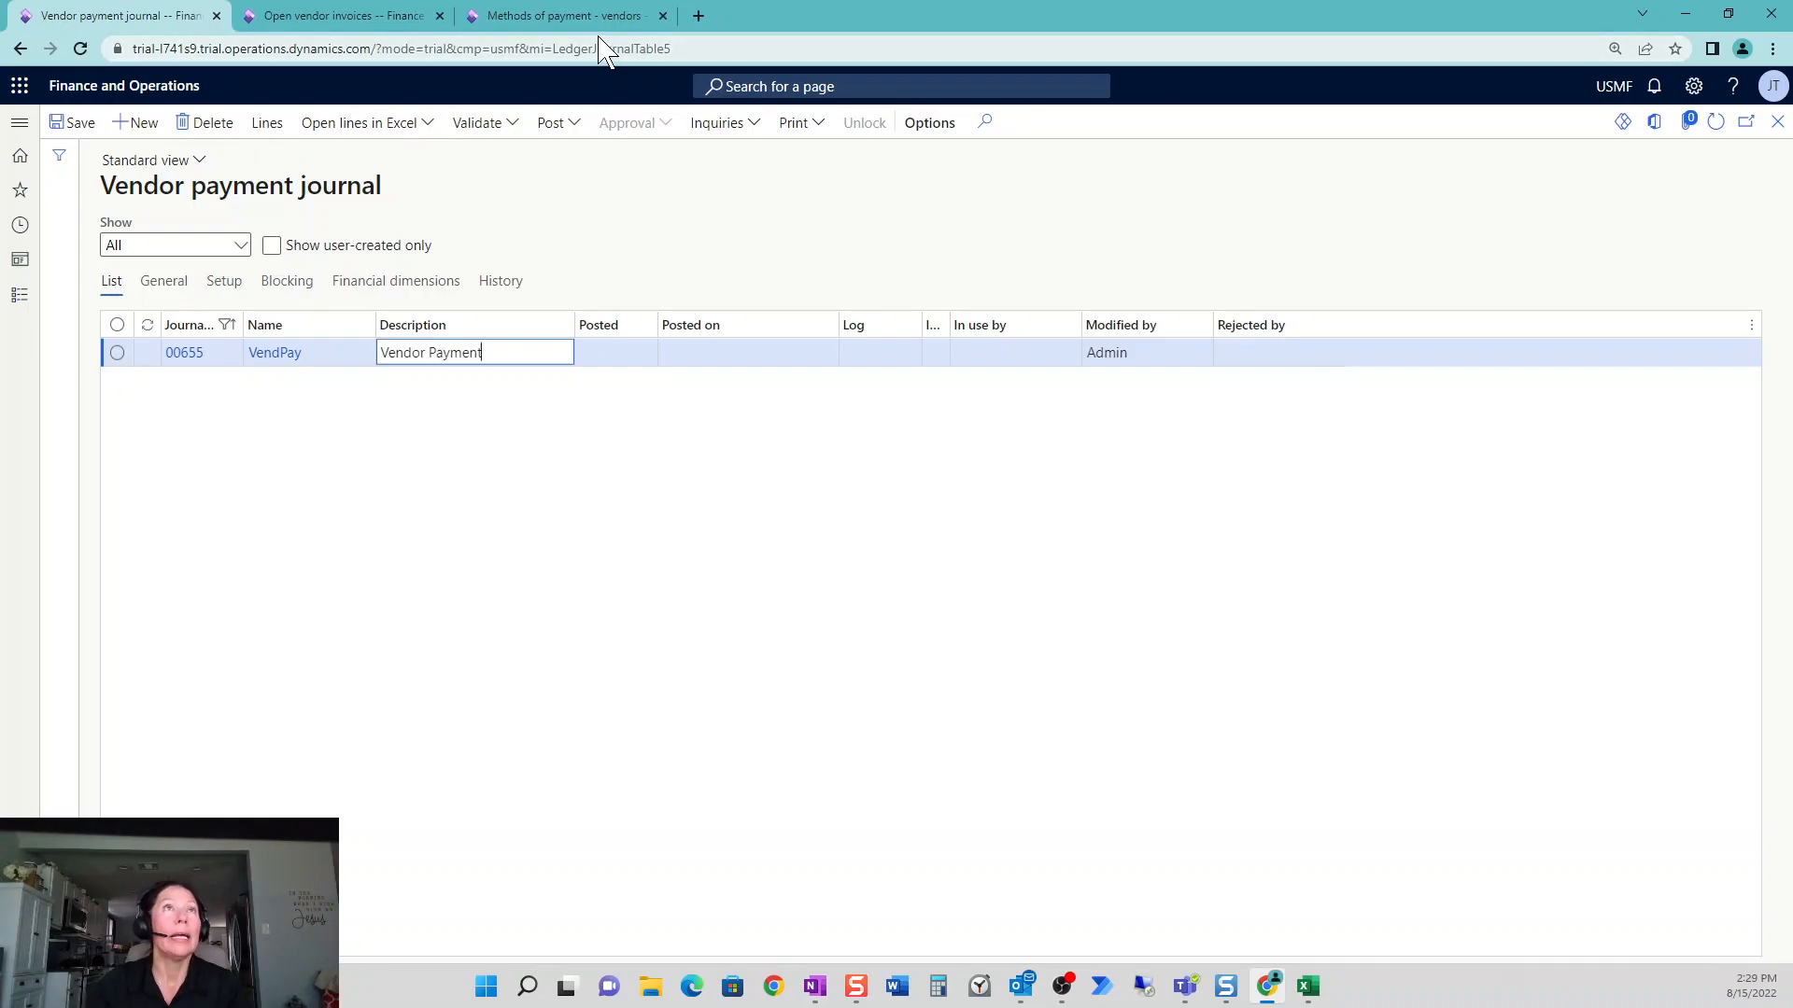
left_click(1778, 123)
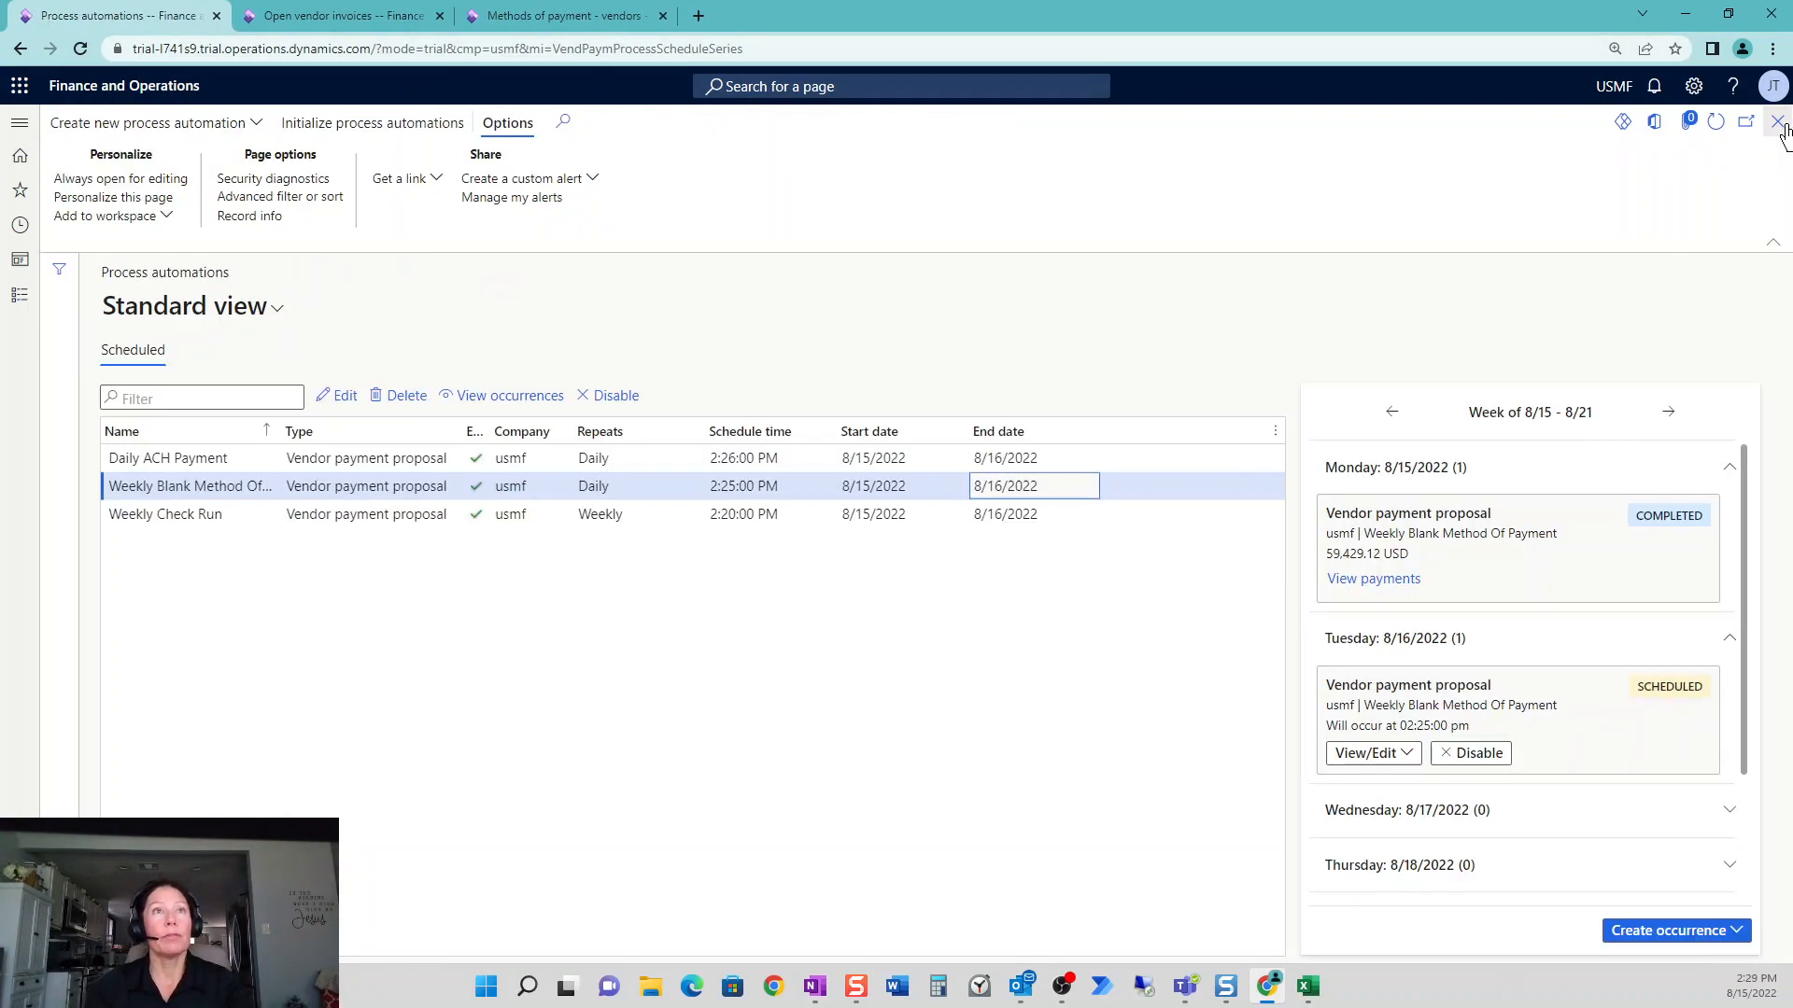
left_click(373, 457)
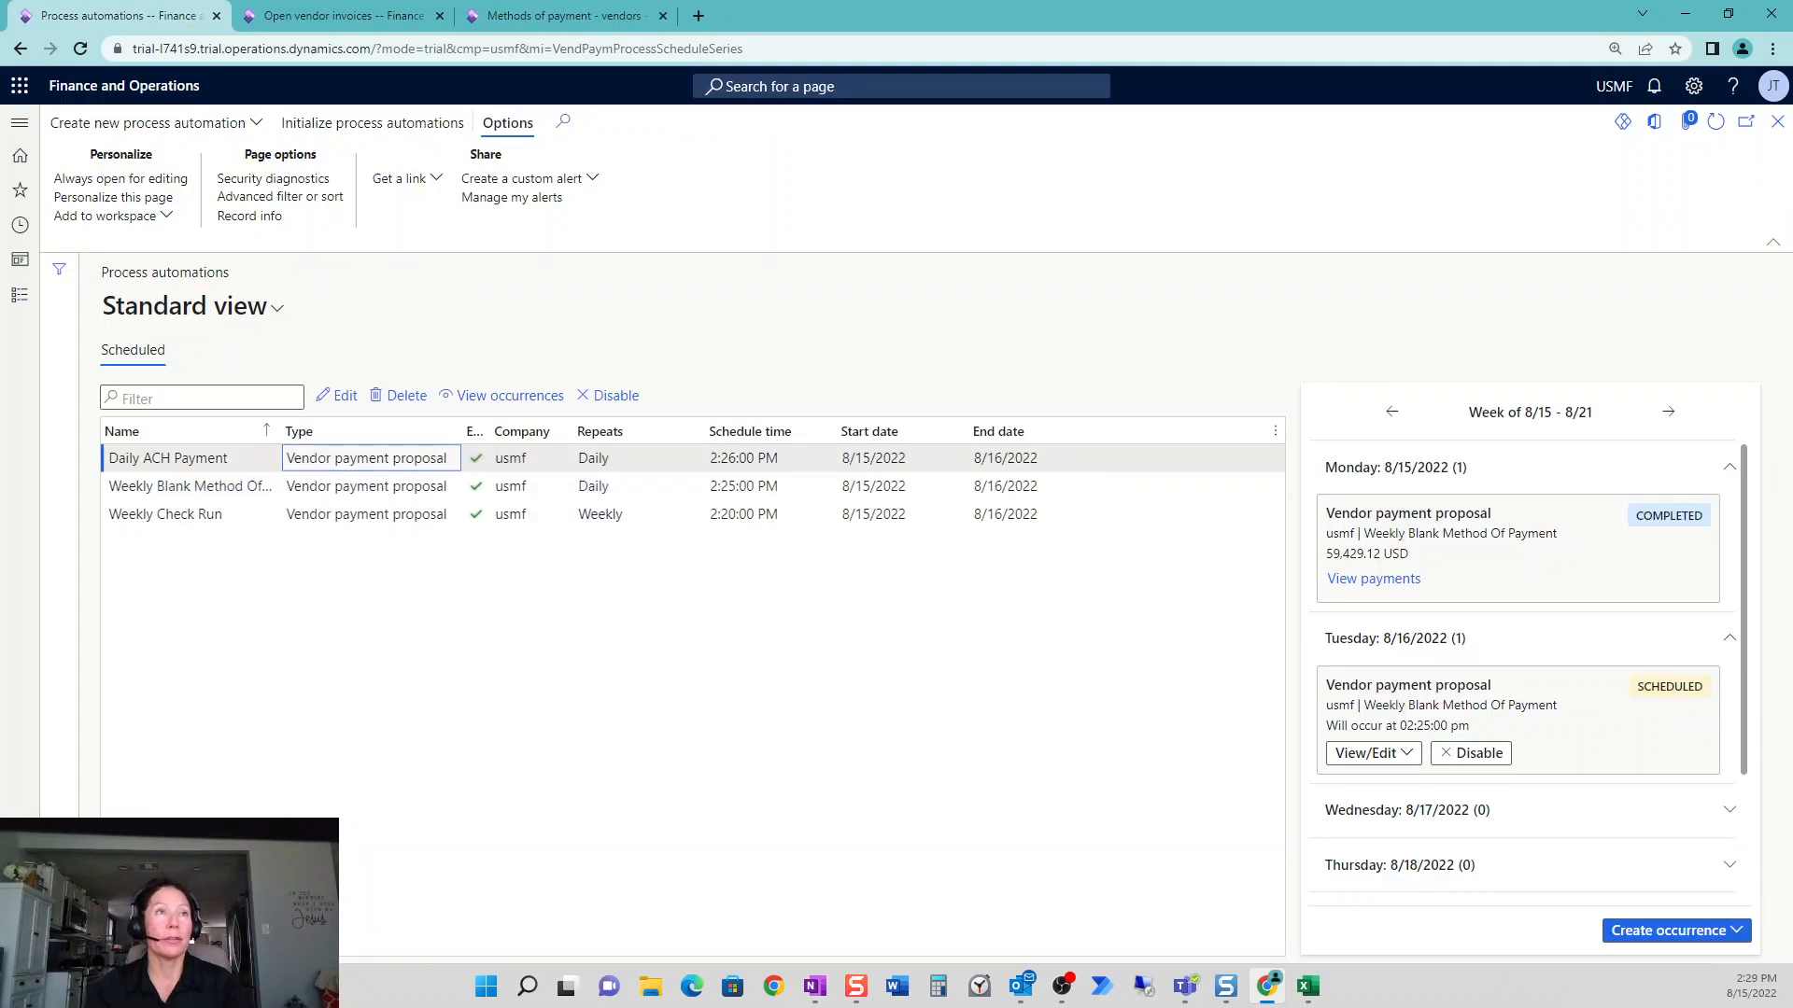
left_click(1380, 579)
left_click(259, 130)
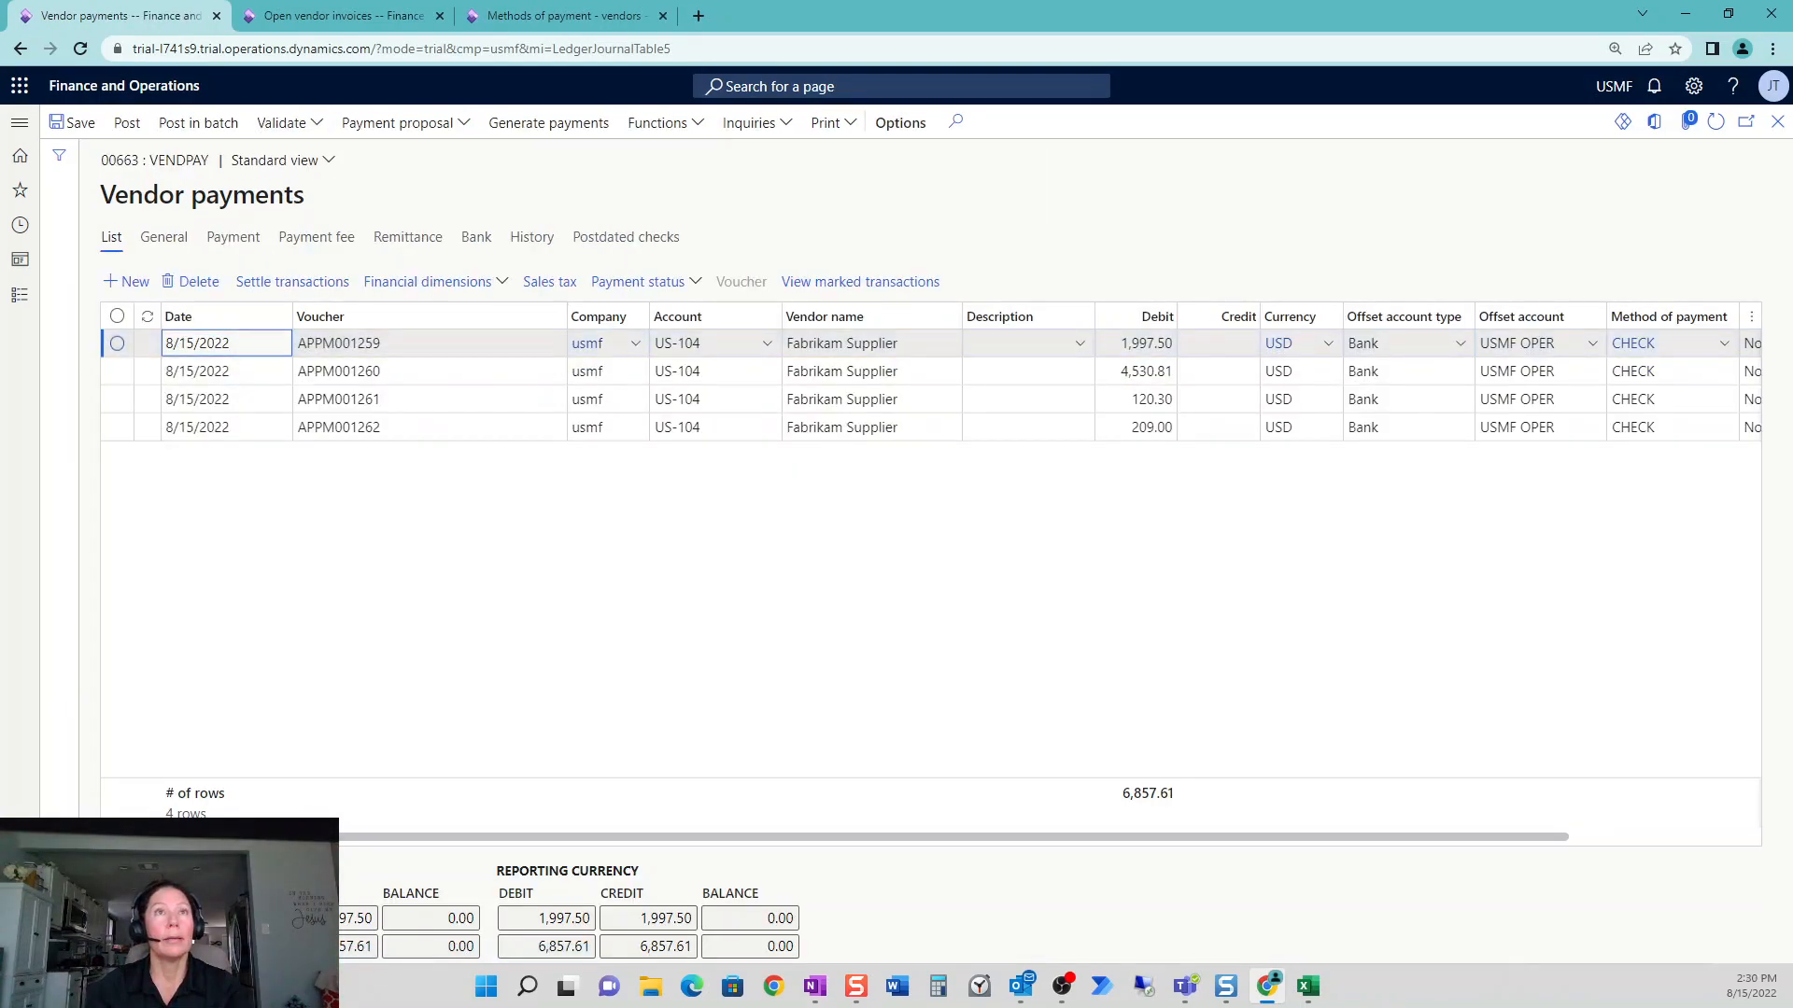
left_click(789, 345)
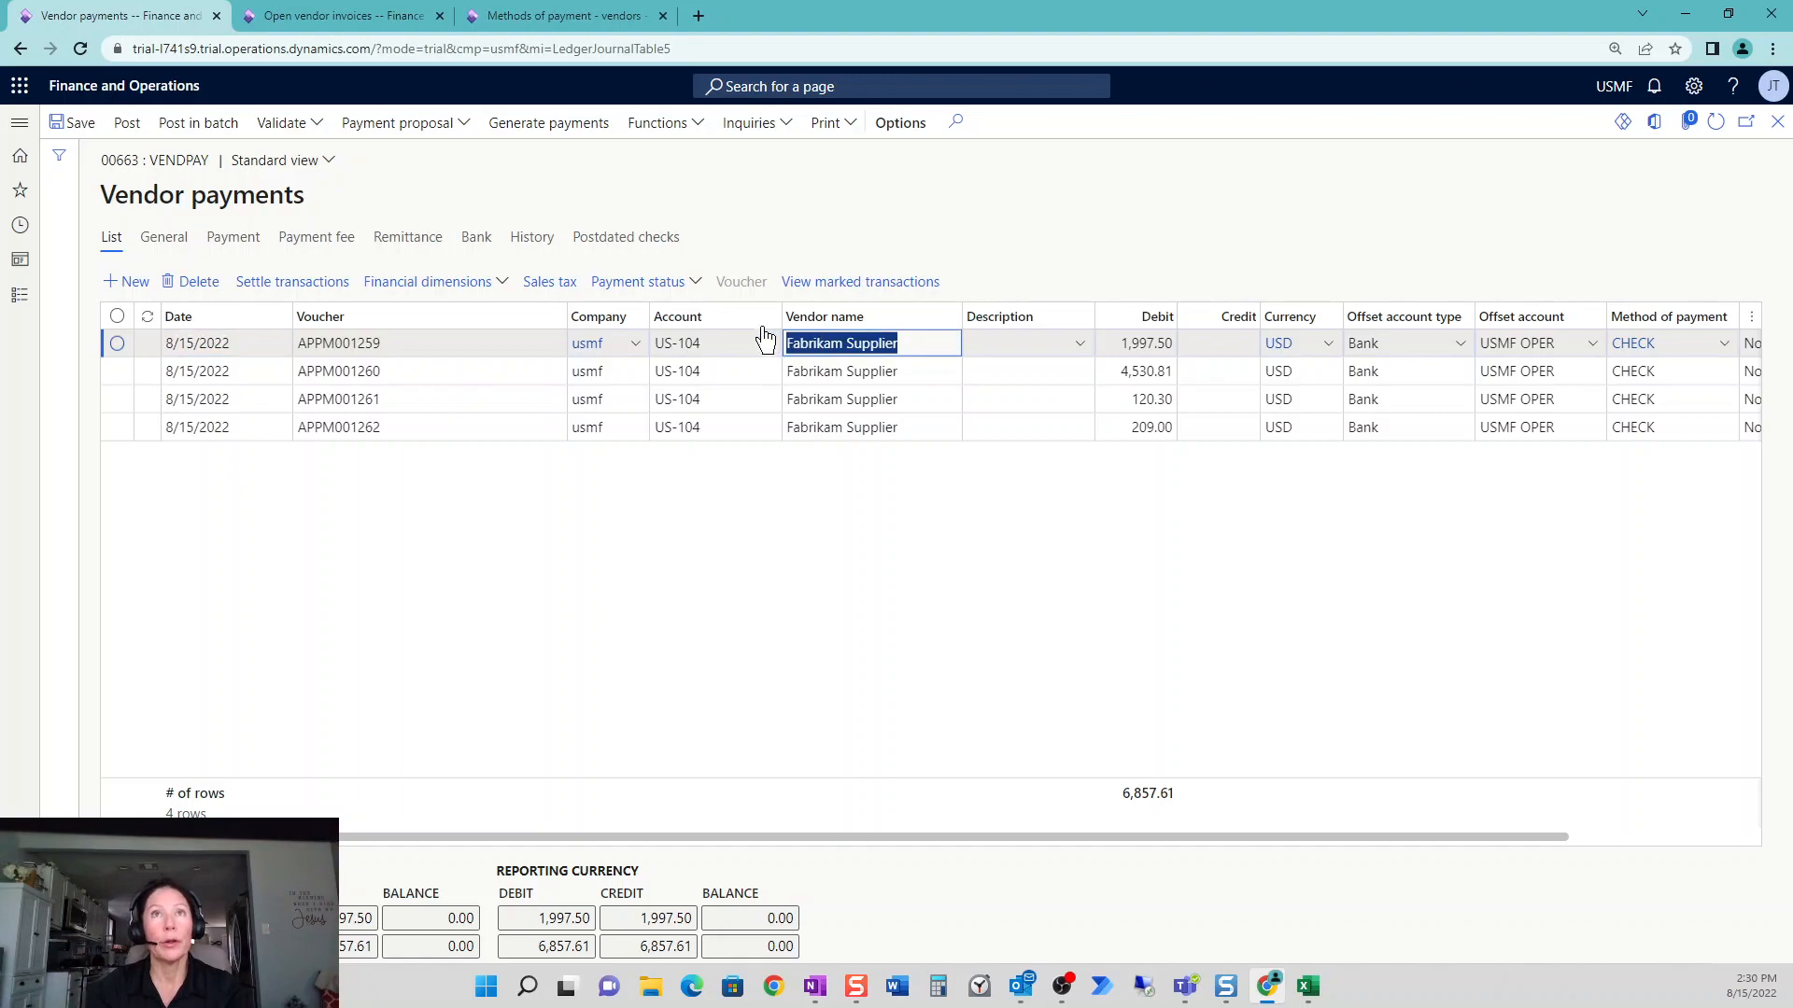
- Filter the open vendor invoices by the name Fabrikam Supplier and check each invoice's method of payment
left_click(360, 20)
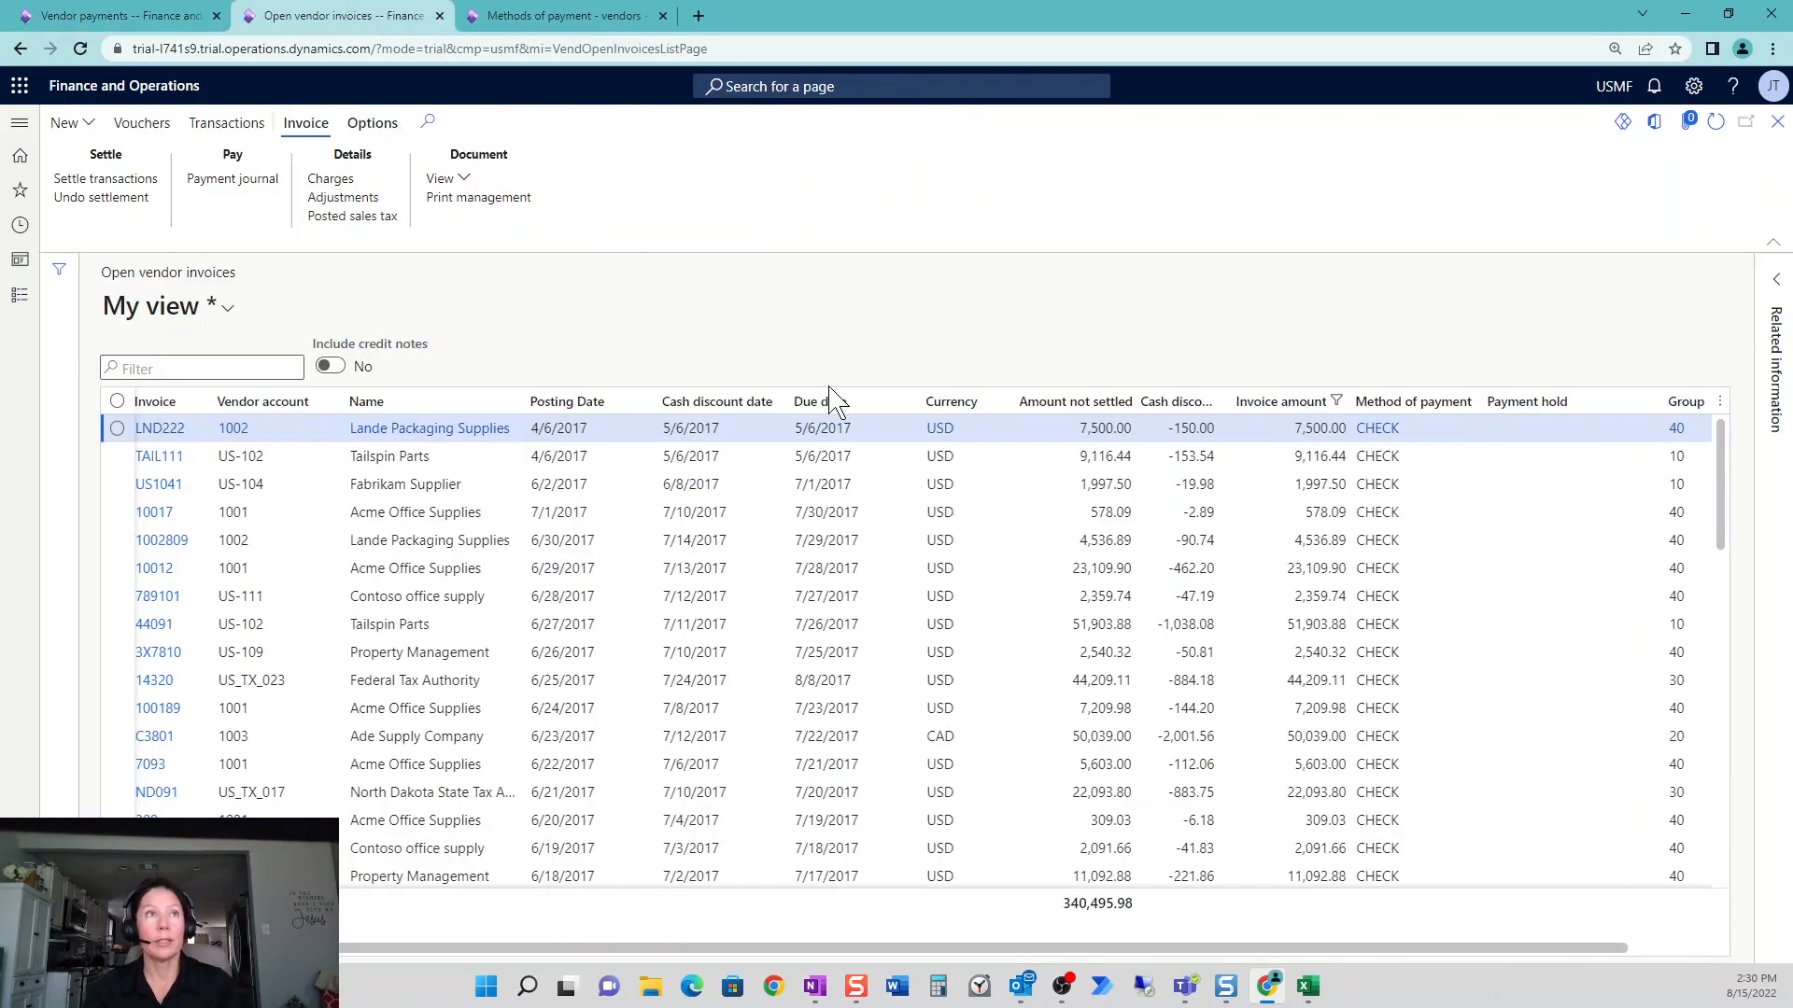
scroll(691, 802, "down", 10)
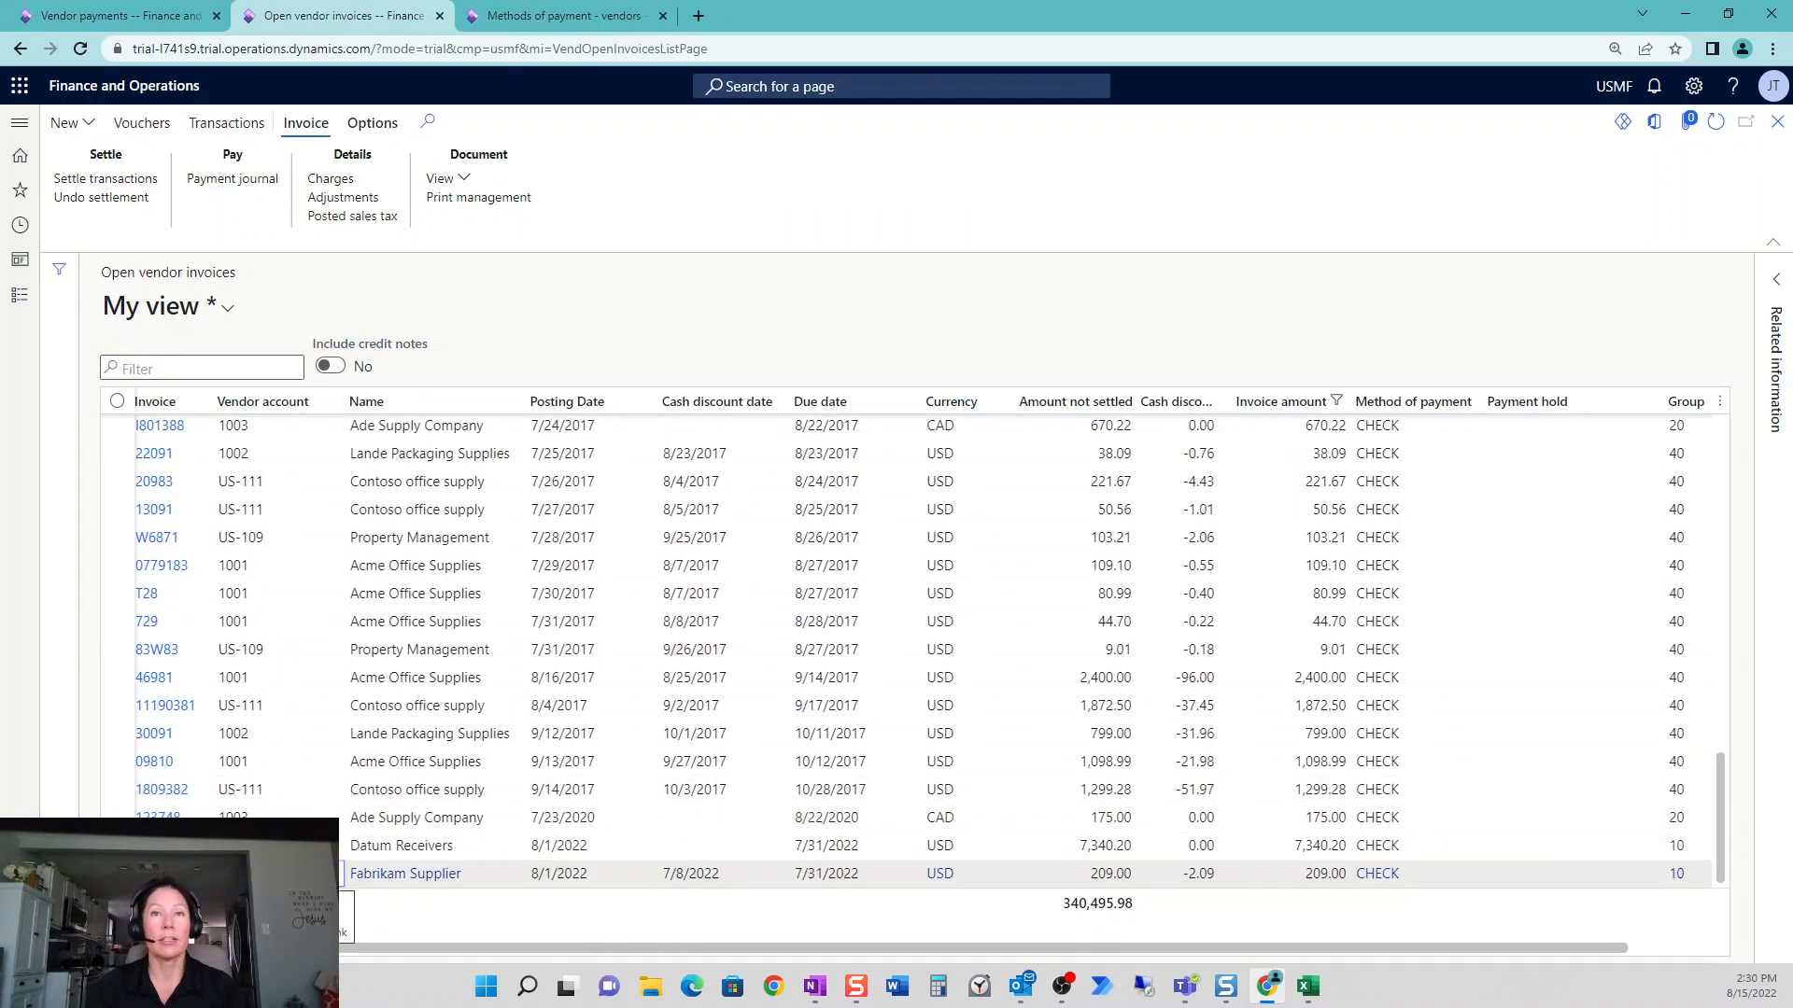
left_click_drag(468, 888, 353, 885)
key("ctrl+c")
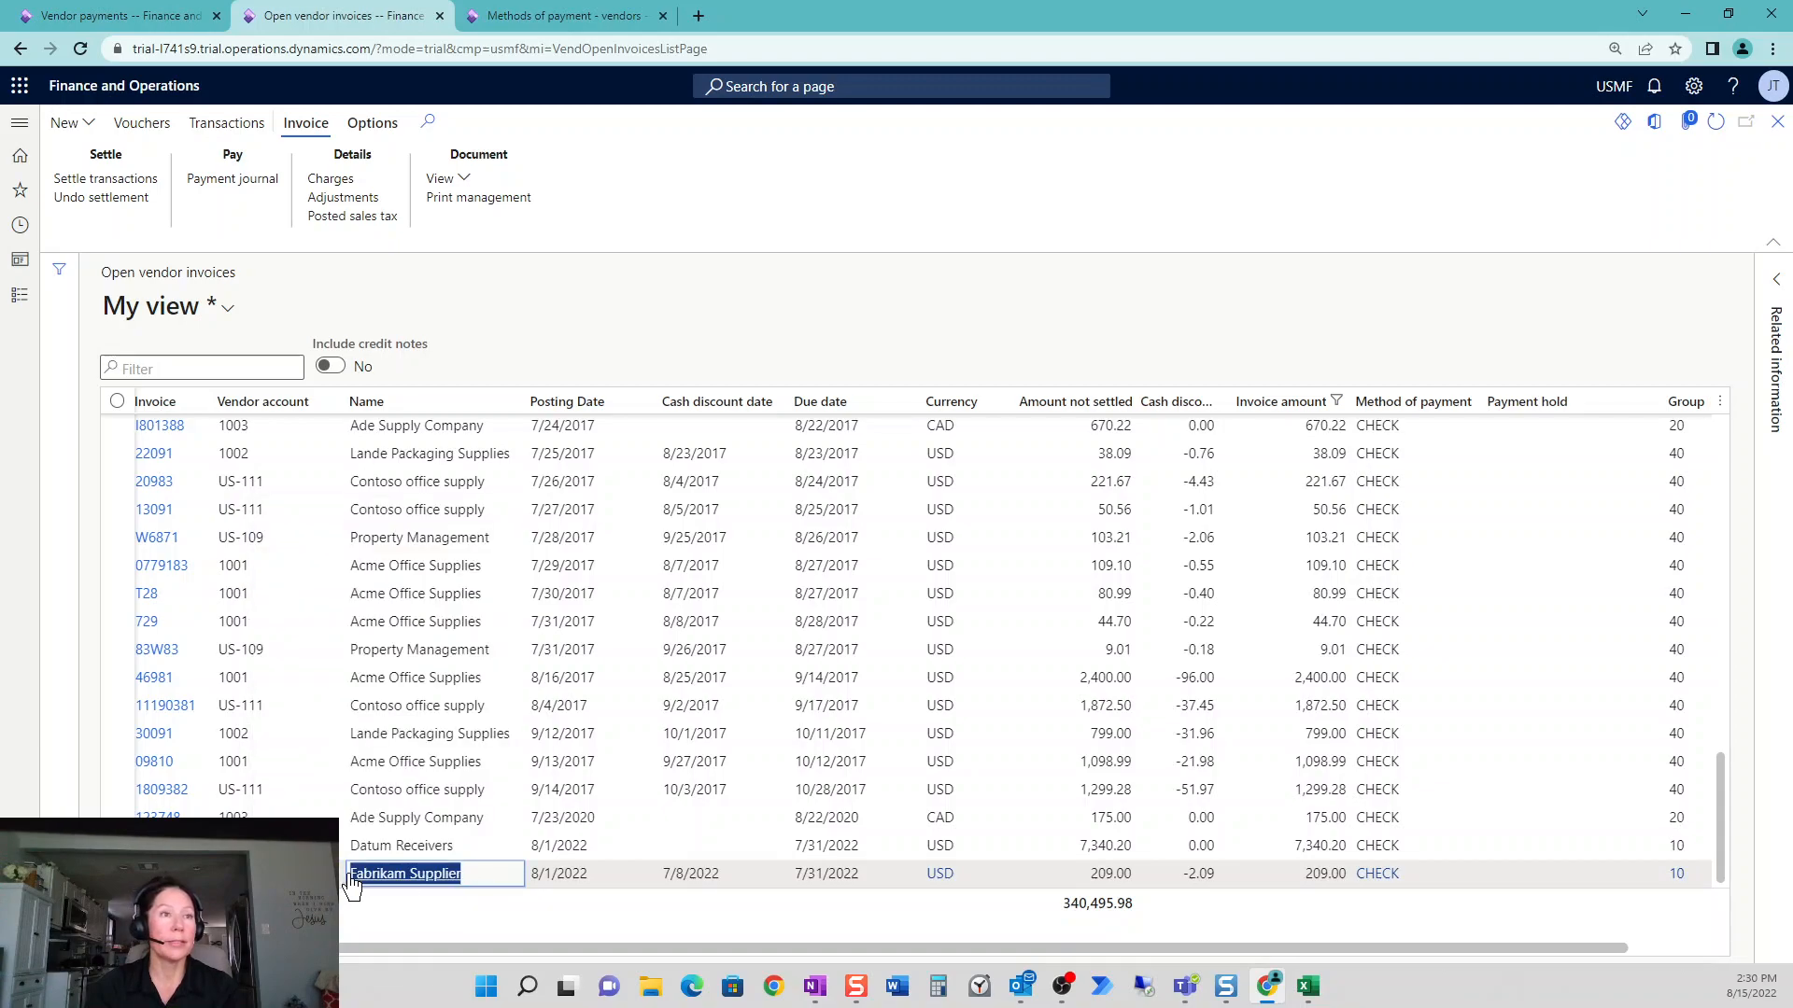
left_click(480, 403)
key("ctrl+v")
left_click(378, 585)
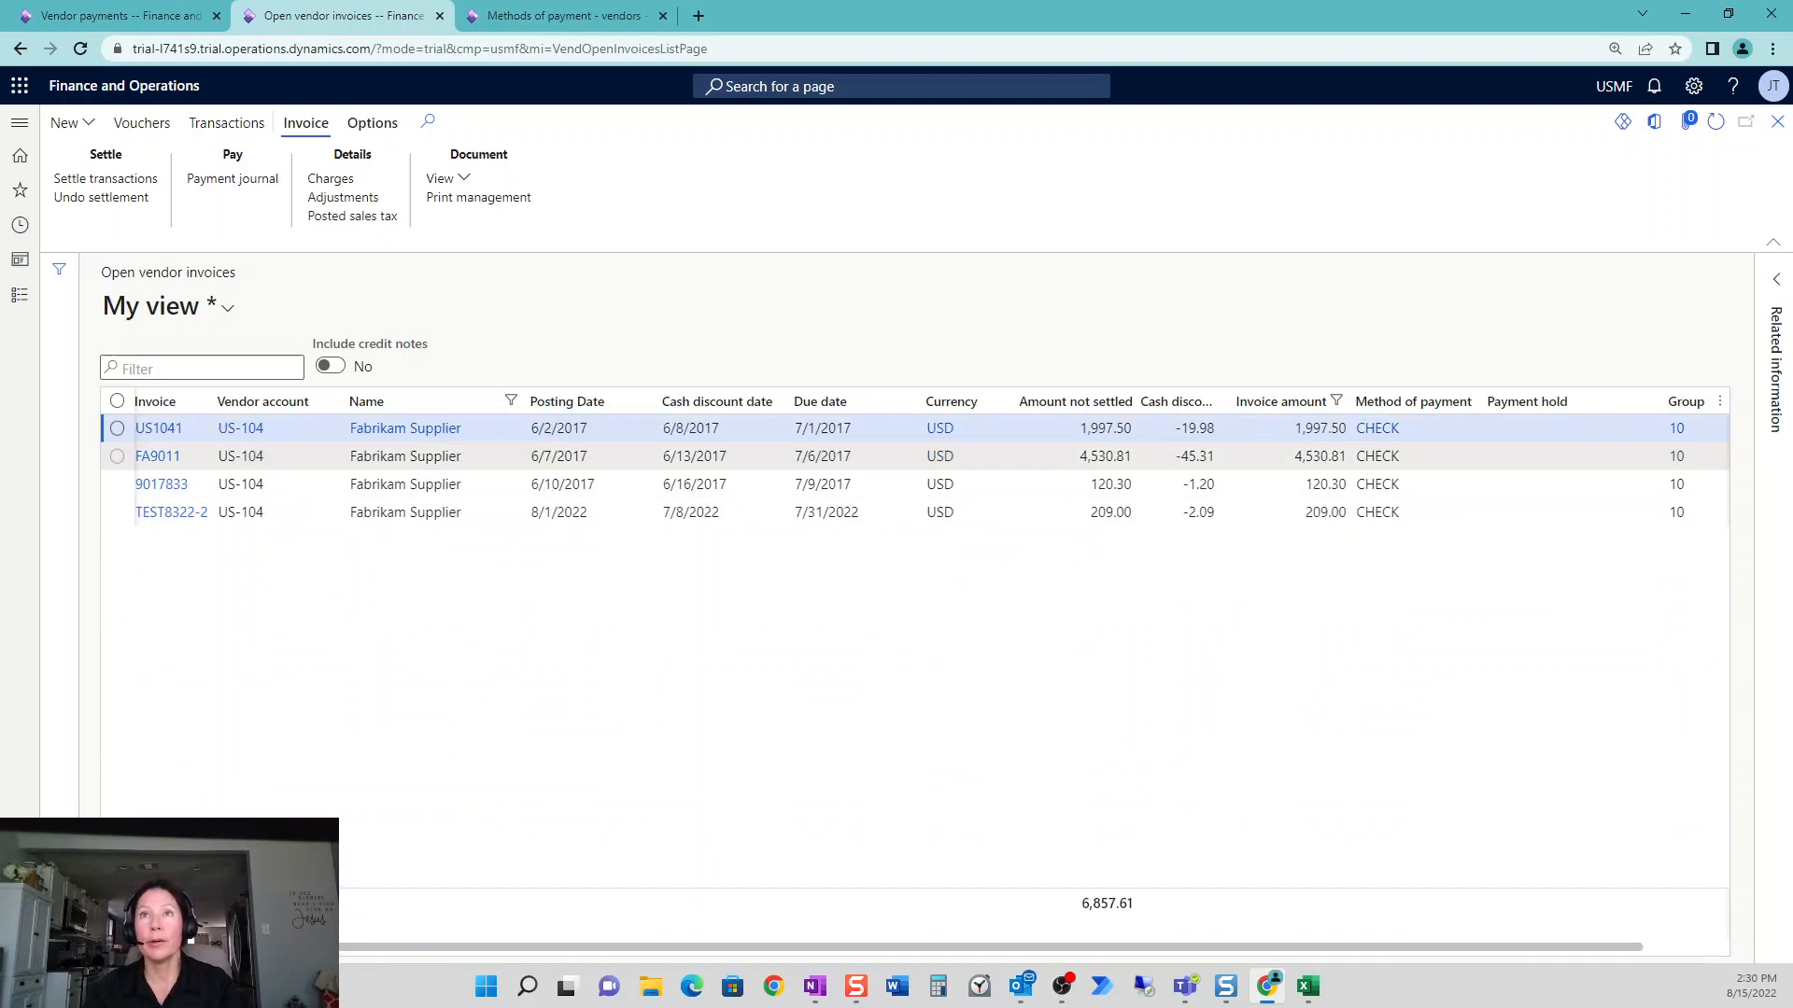
left_click(1426, 457)
left_click(1426, 486)
left_click(1426, 514)
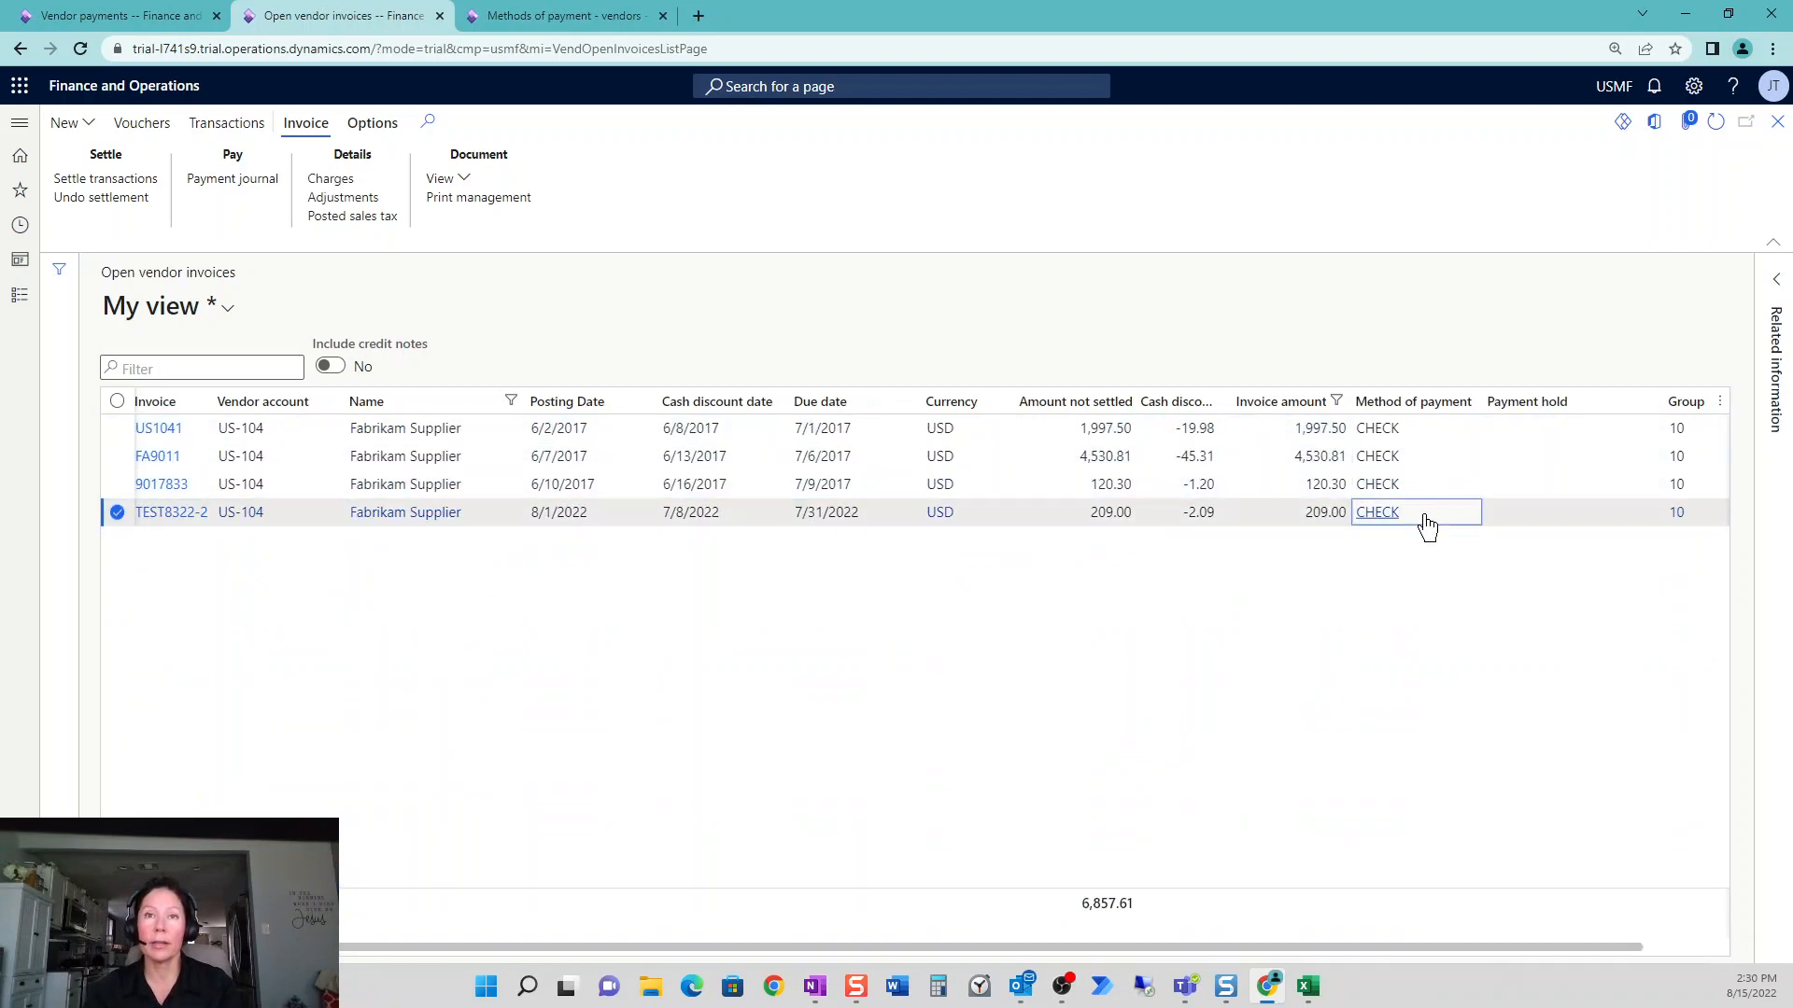
- Select all Fabrikam Supplier payment lines in the ACH journal and open their invoices for editing in the payment proposal
left_click(116, 16)
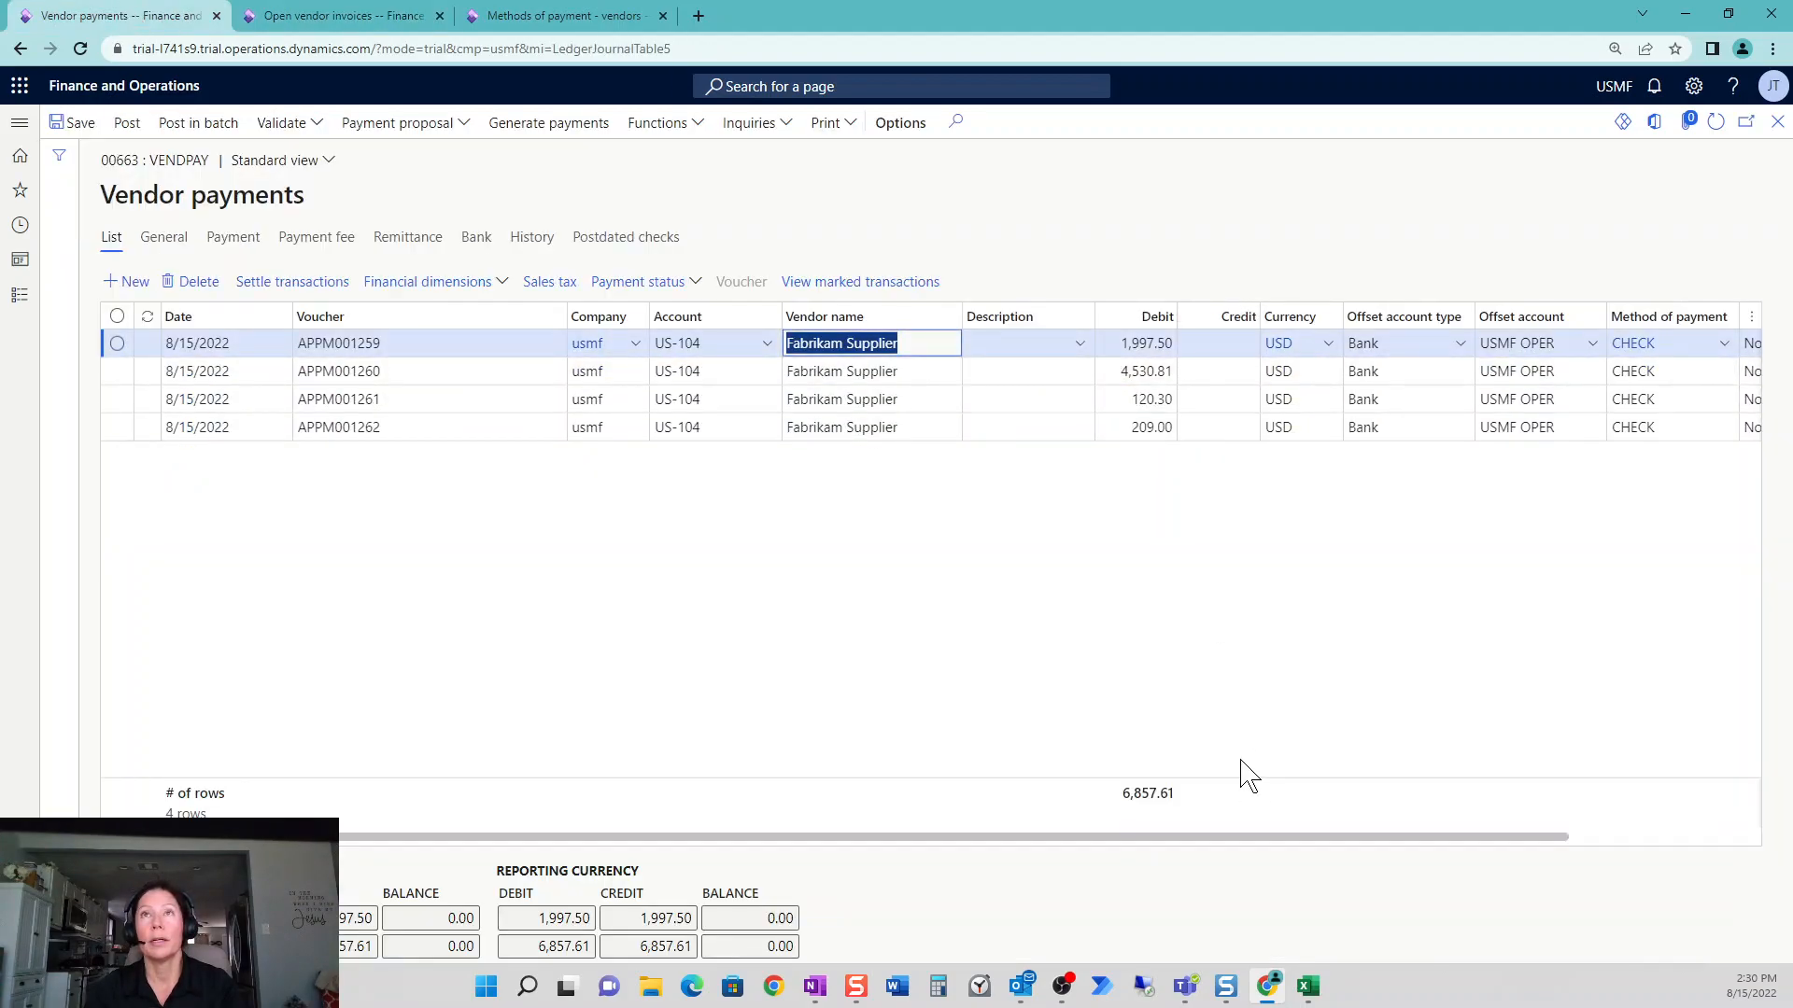
mouse_move(572, 318)
left_mouse_down()
mouse_move(487, 331)
mouse_move(1285, 733)
left_mouse_up()
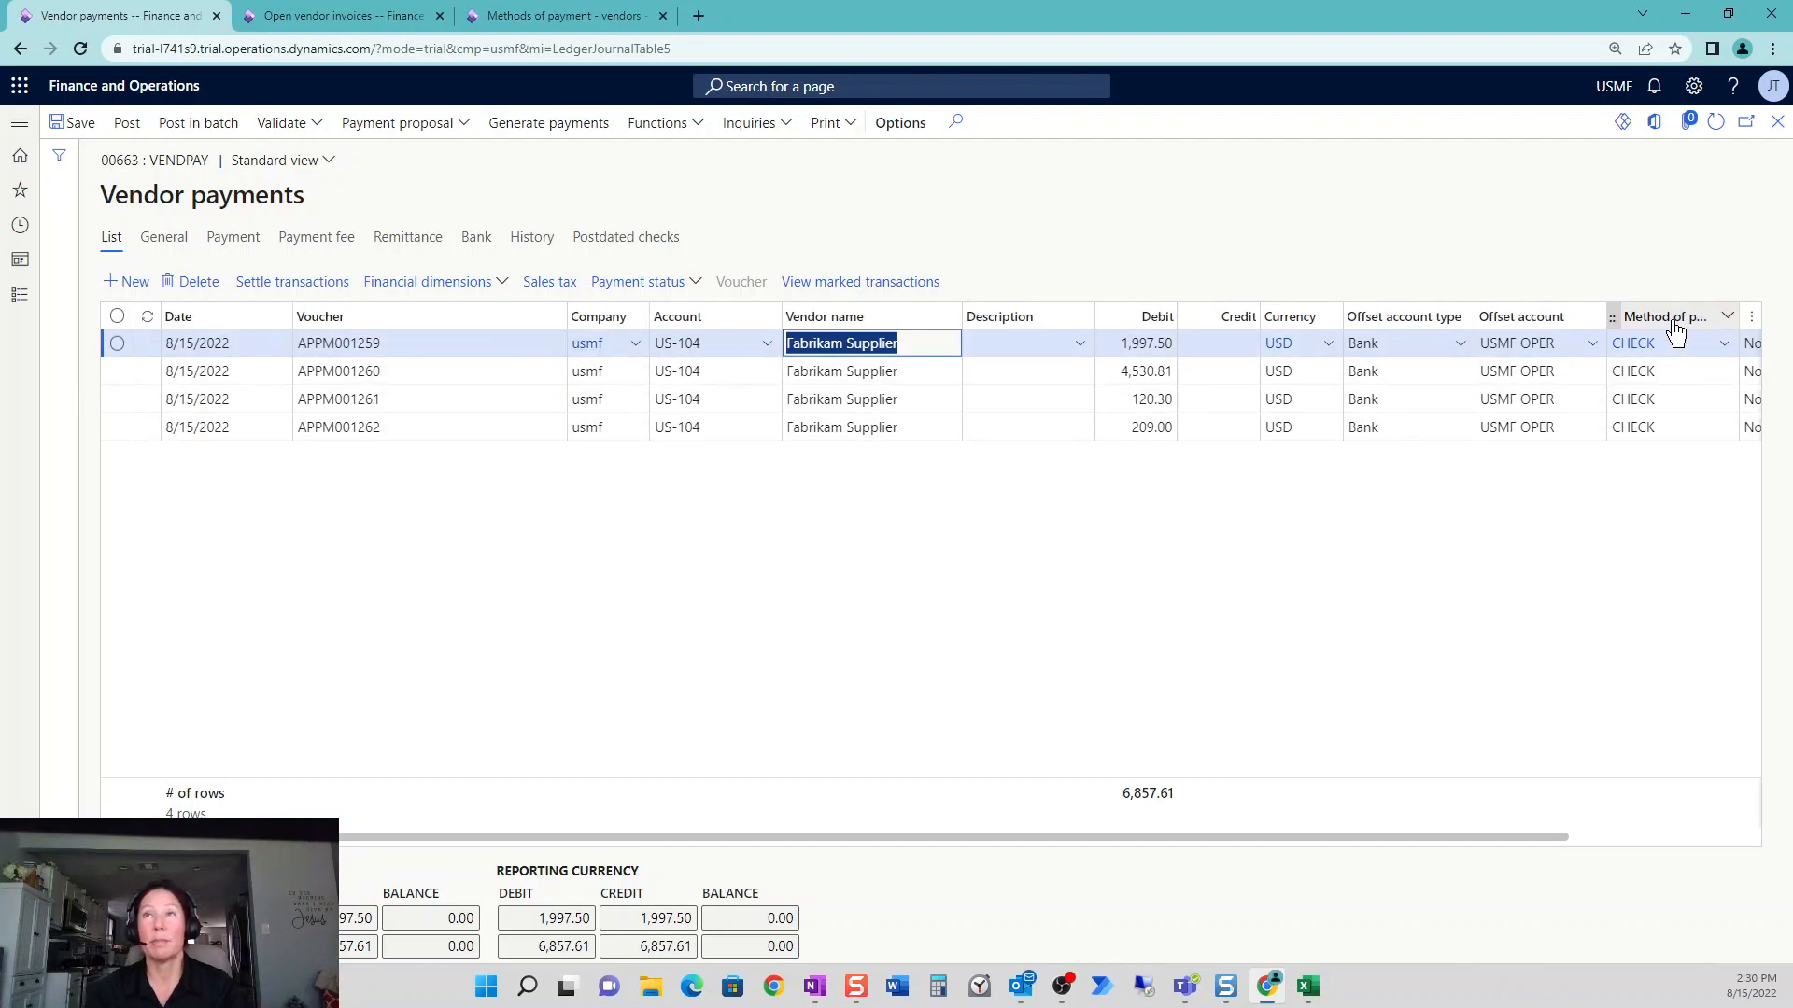
left_click(114, 320)
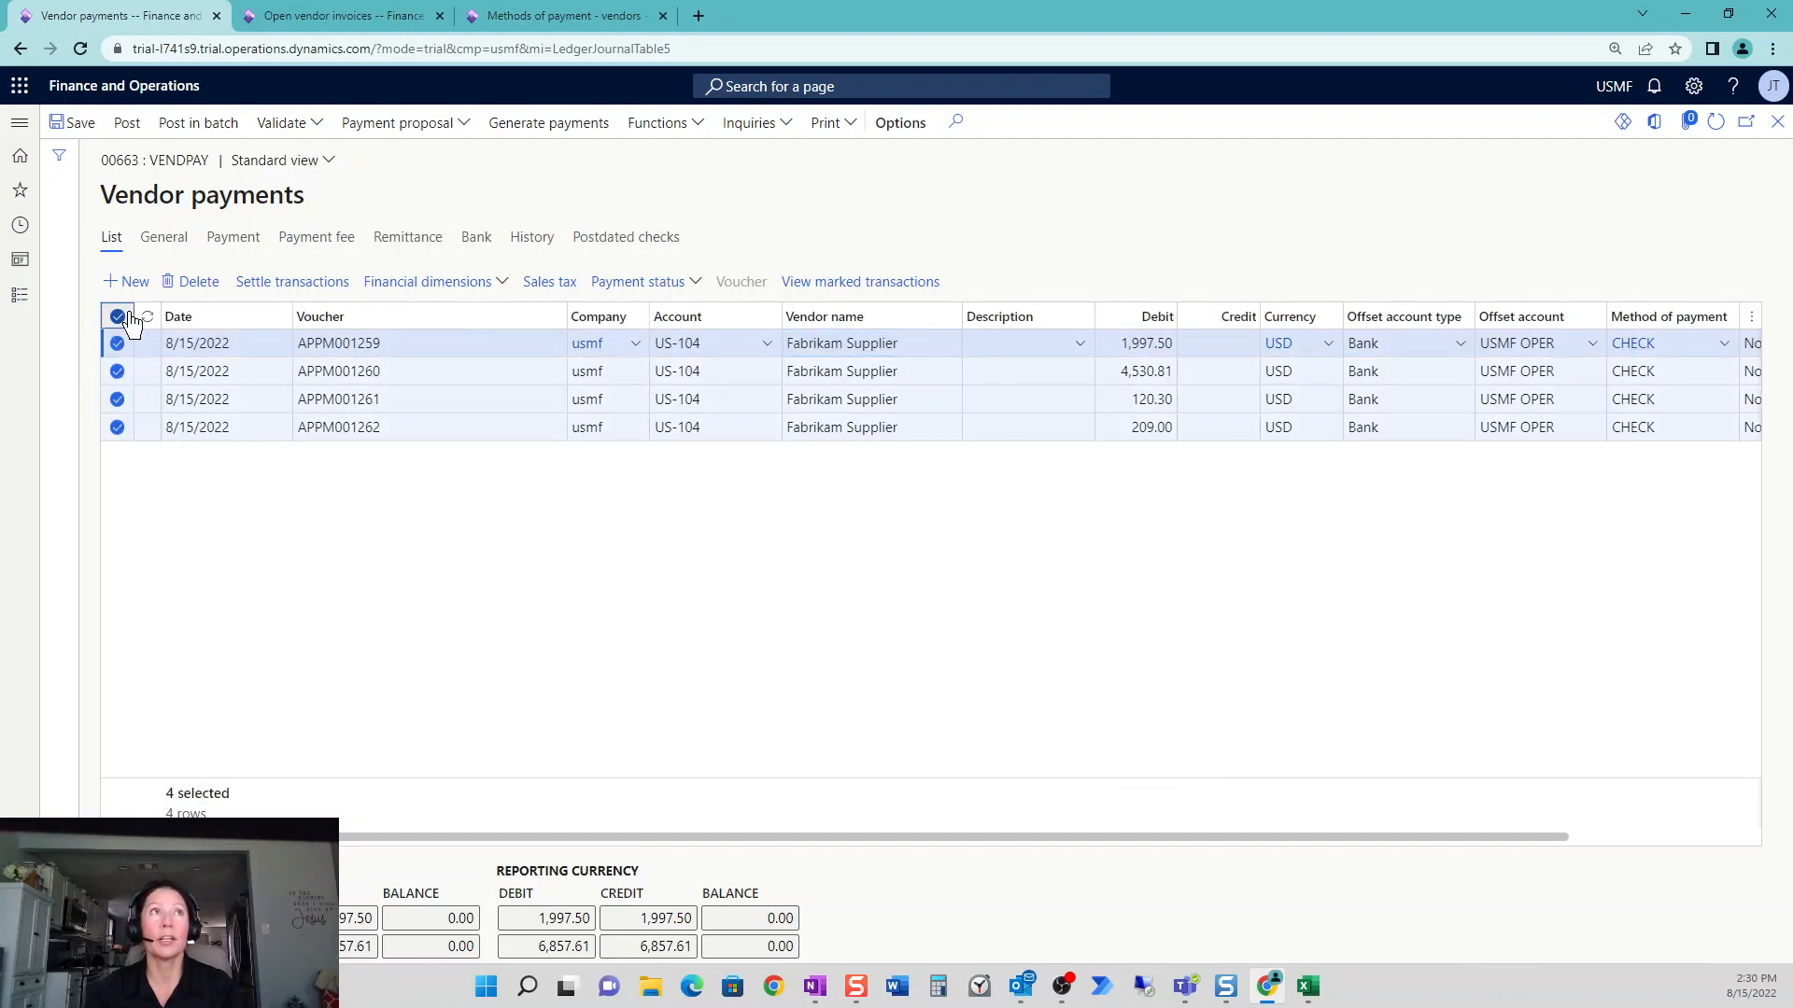
left_click(446, 138)
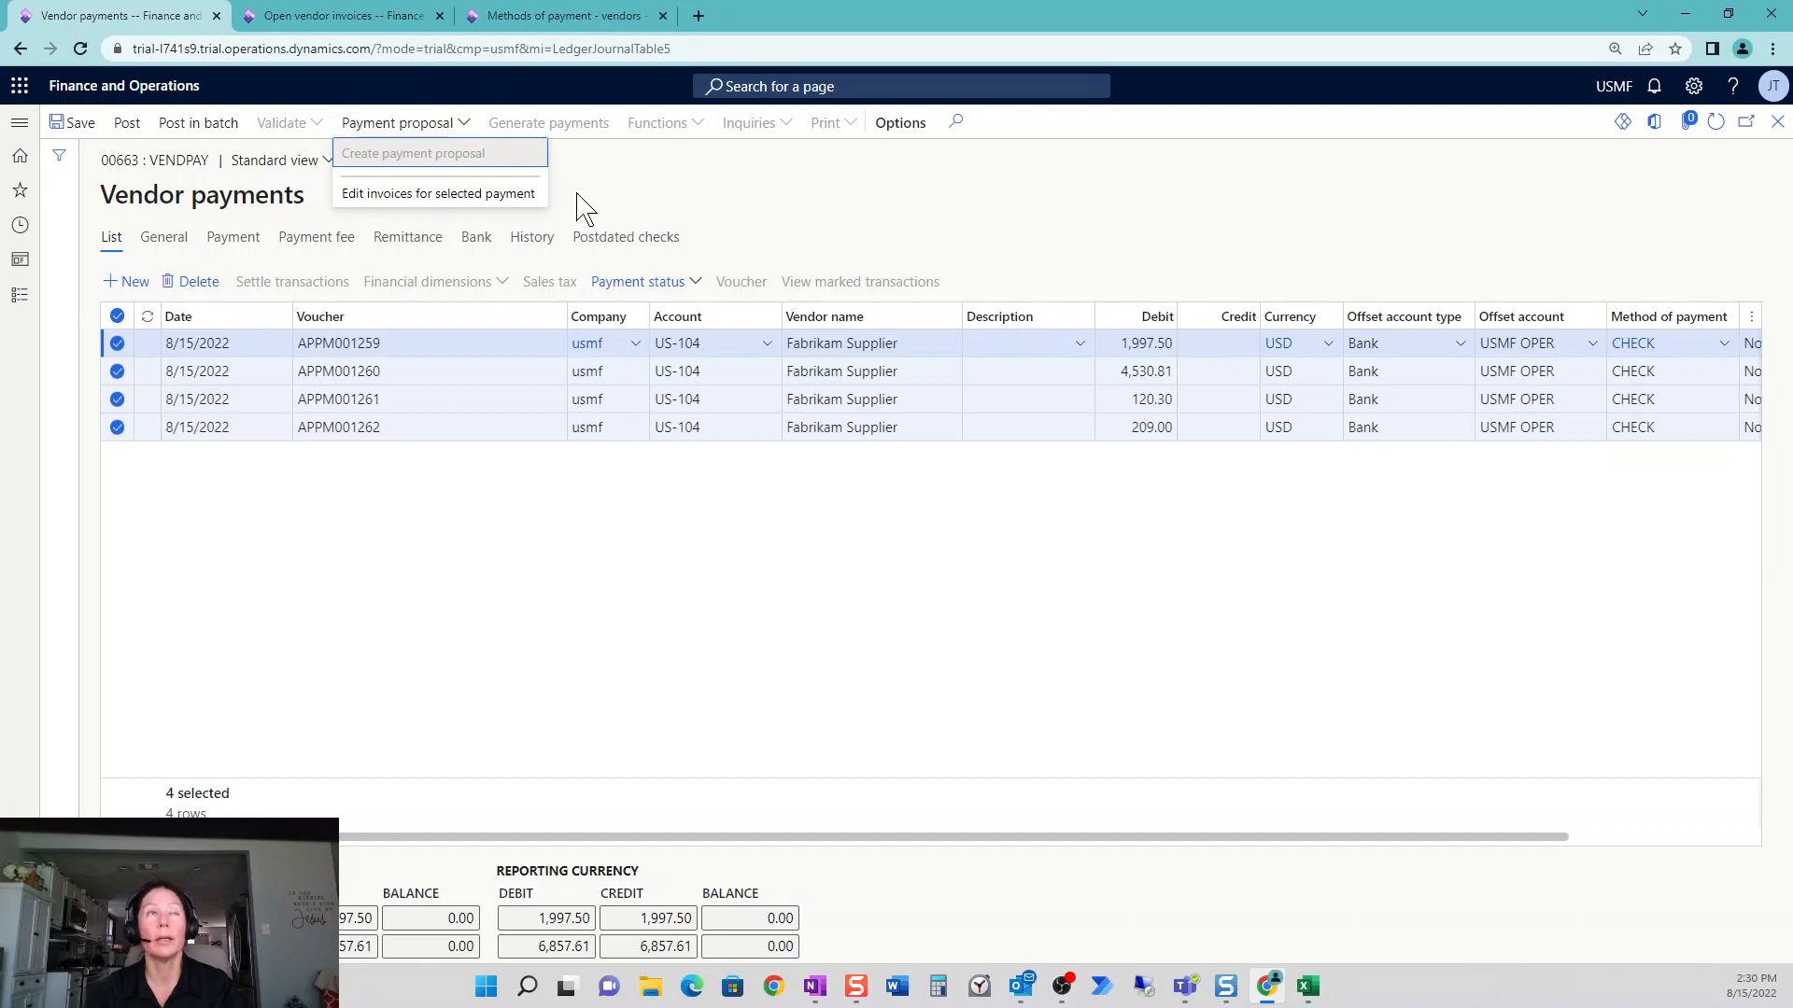
left_click(496, 196)
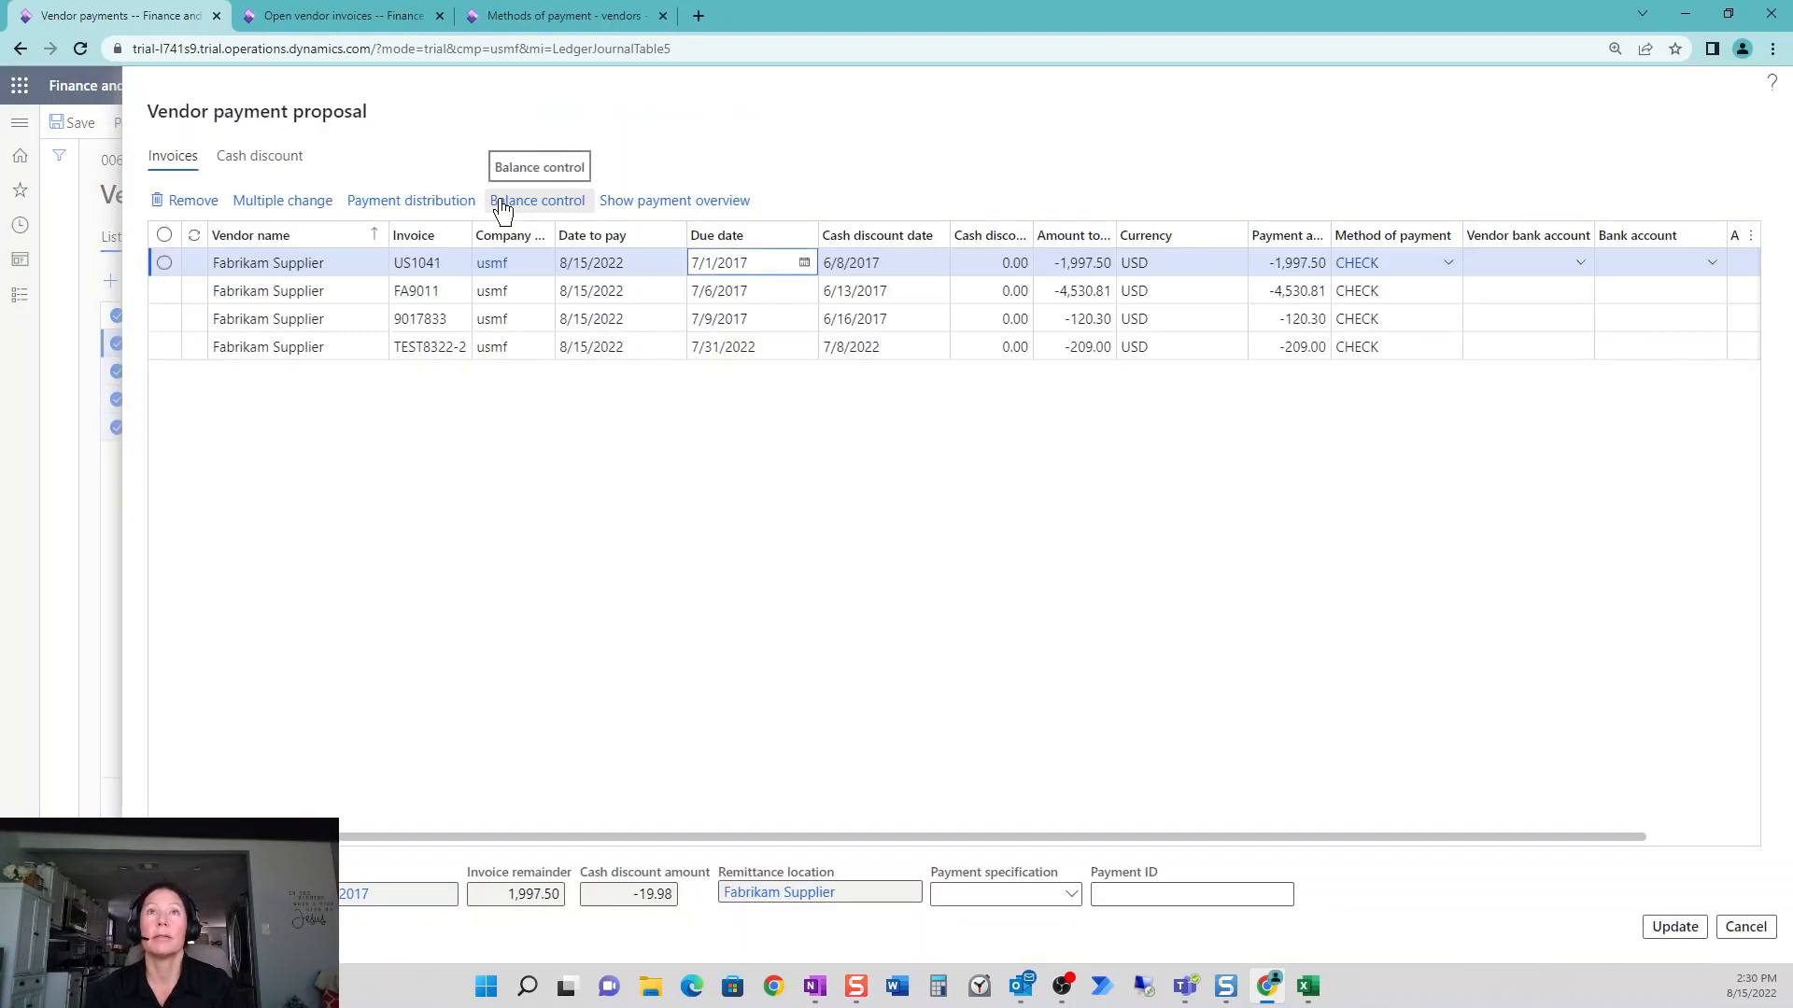
- For all invoices in the proposal, choose ELECTRONIC as the method of payment and CCD as the payment specification in a multiple change
left_click(163, 235)
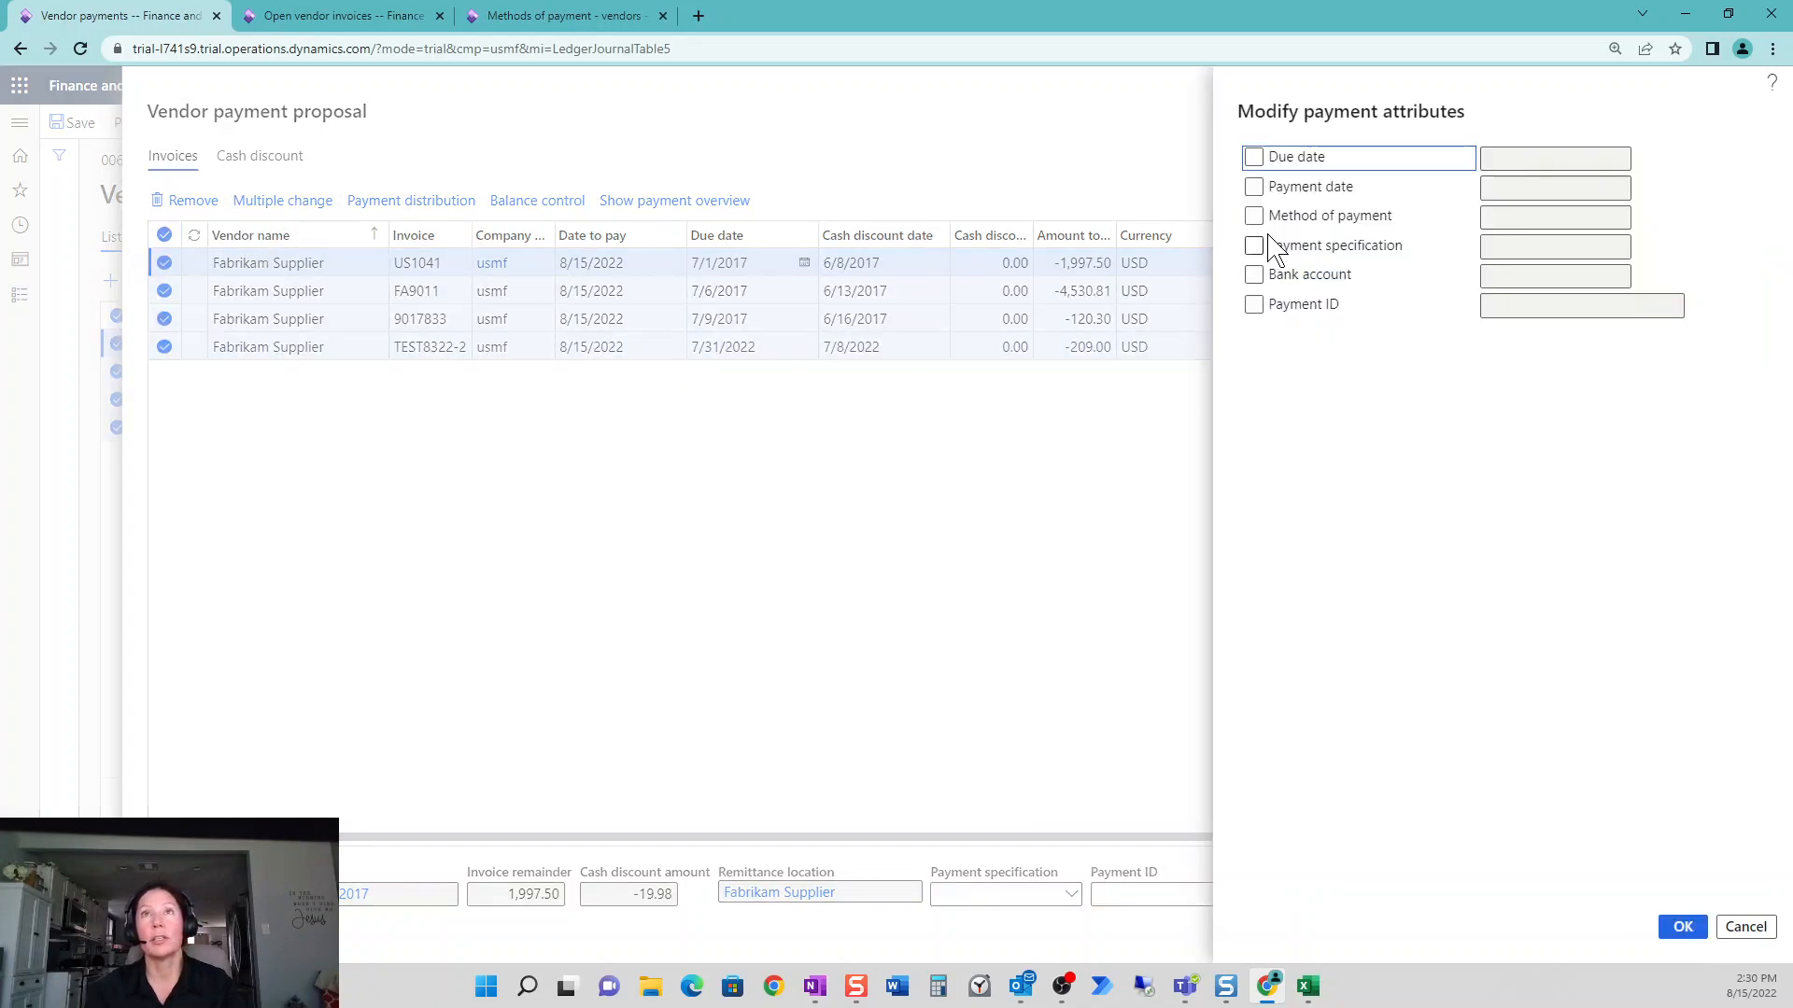
left_click(1254, 216)
left_click(1625, 224)
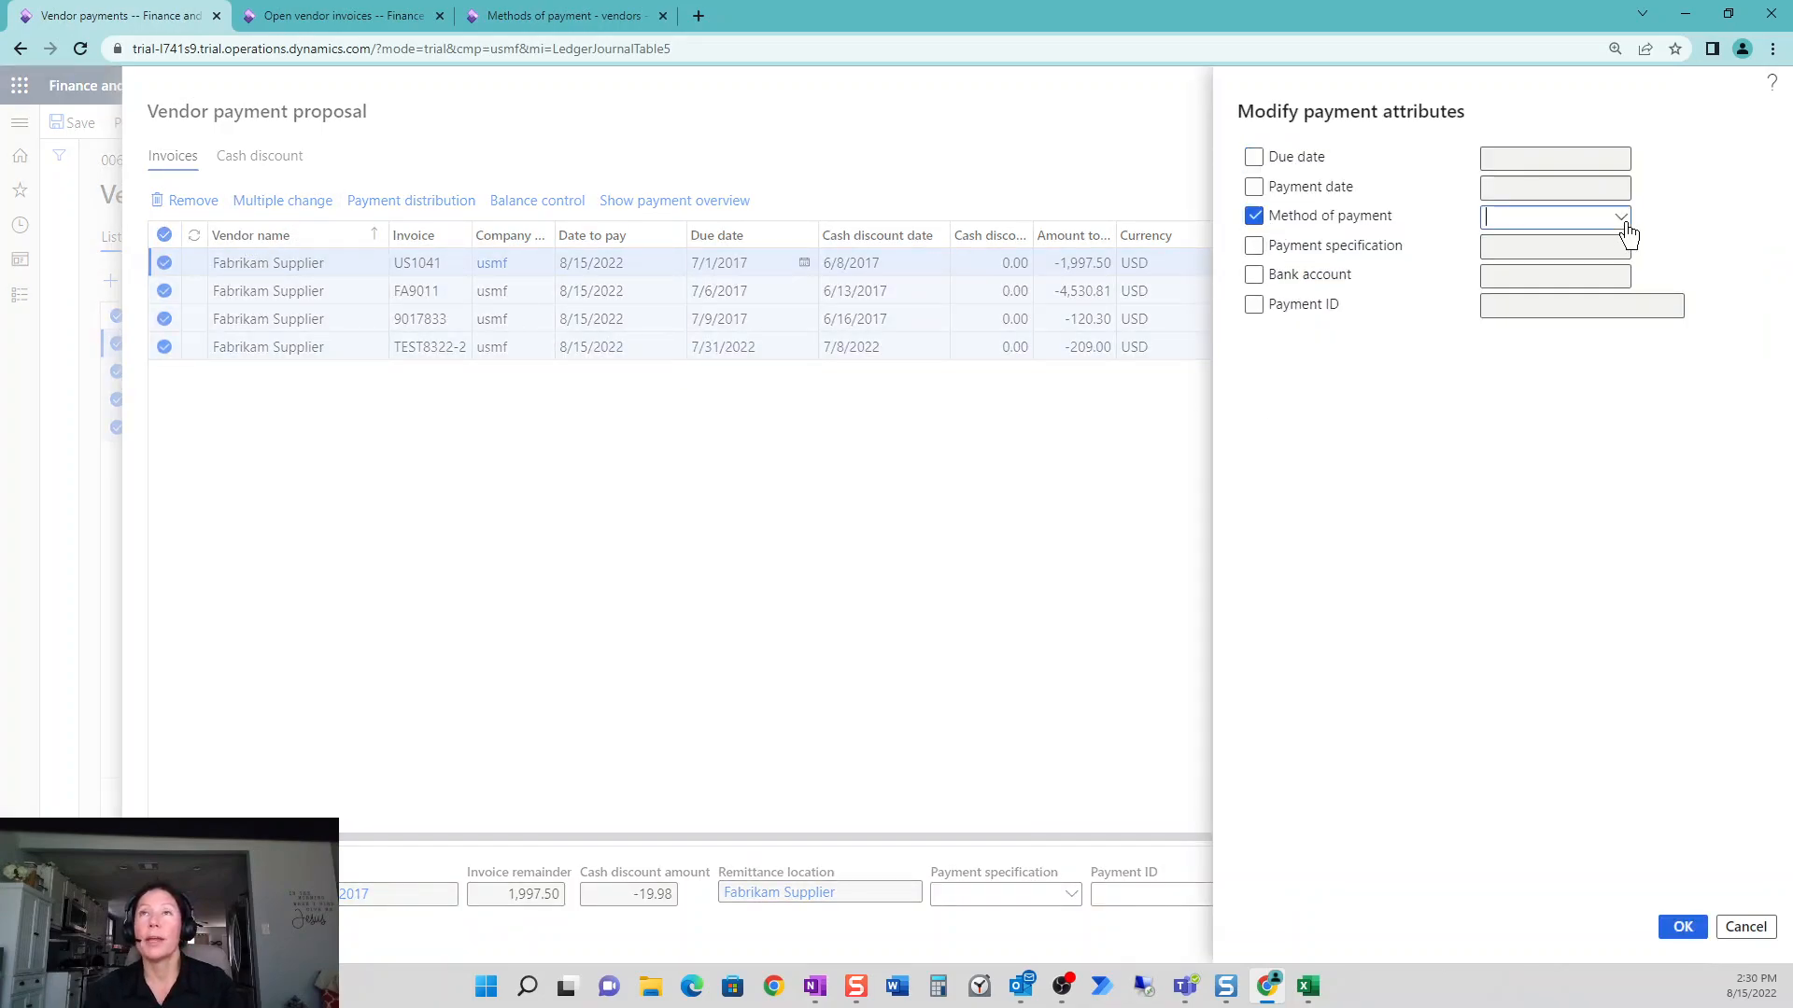
left_click(1672, 355)
left_click(1254, 246)
left_click(1622, 249)
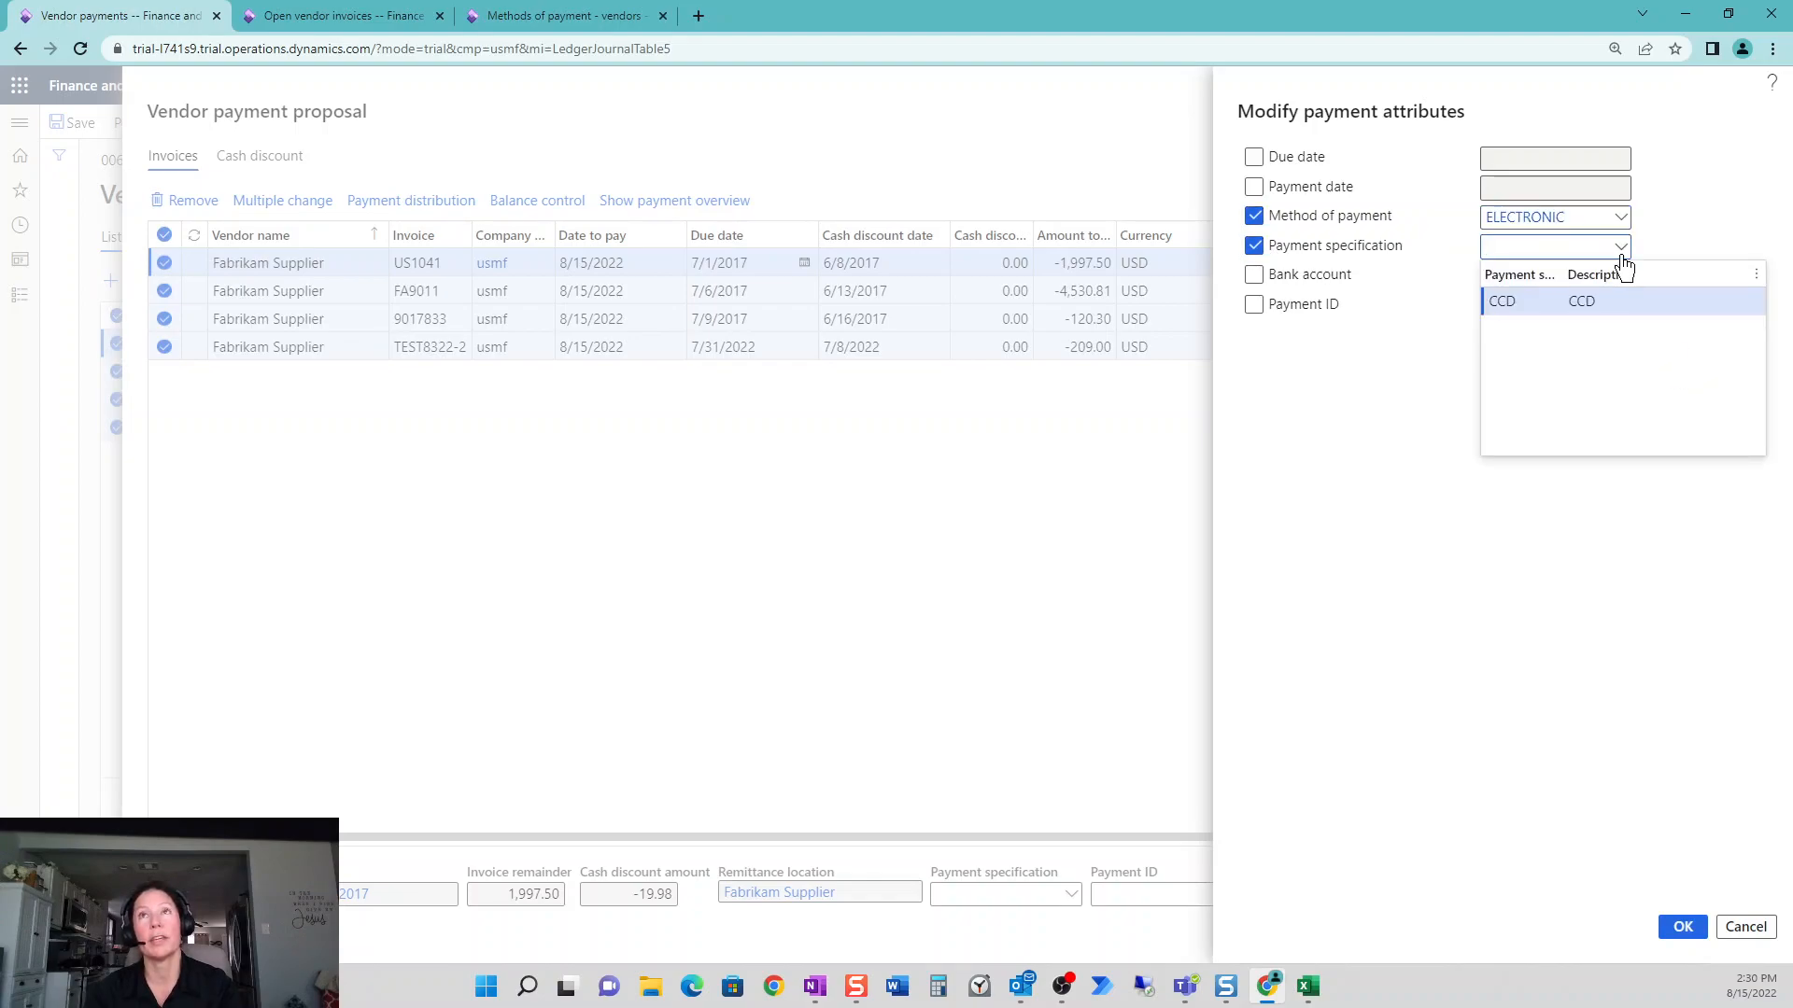
left_click(1643, 302)
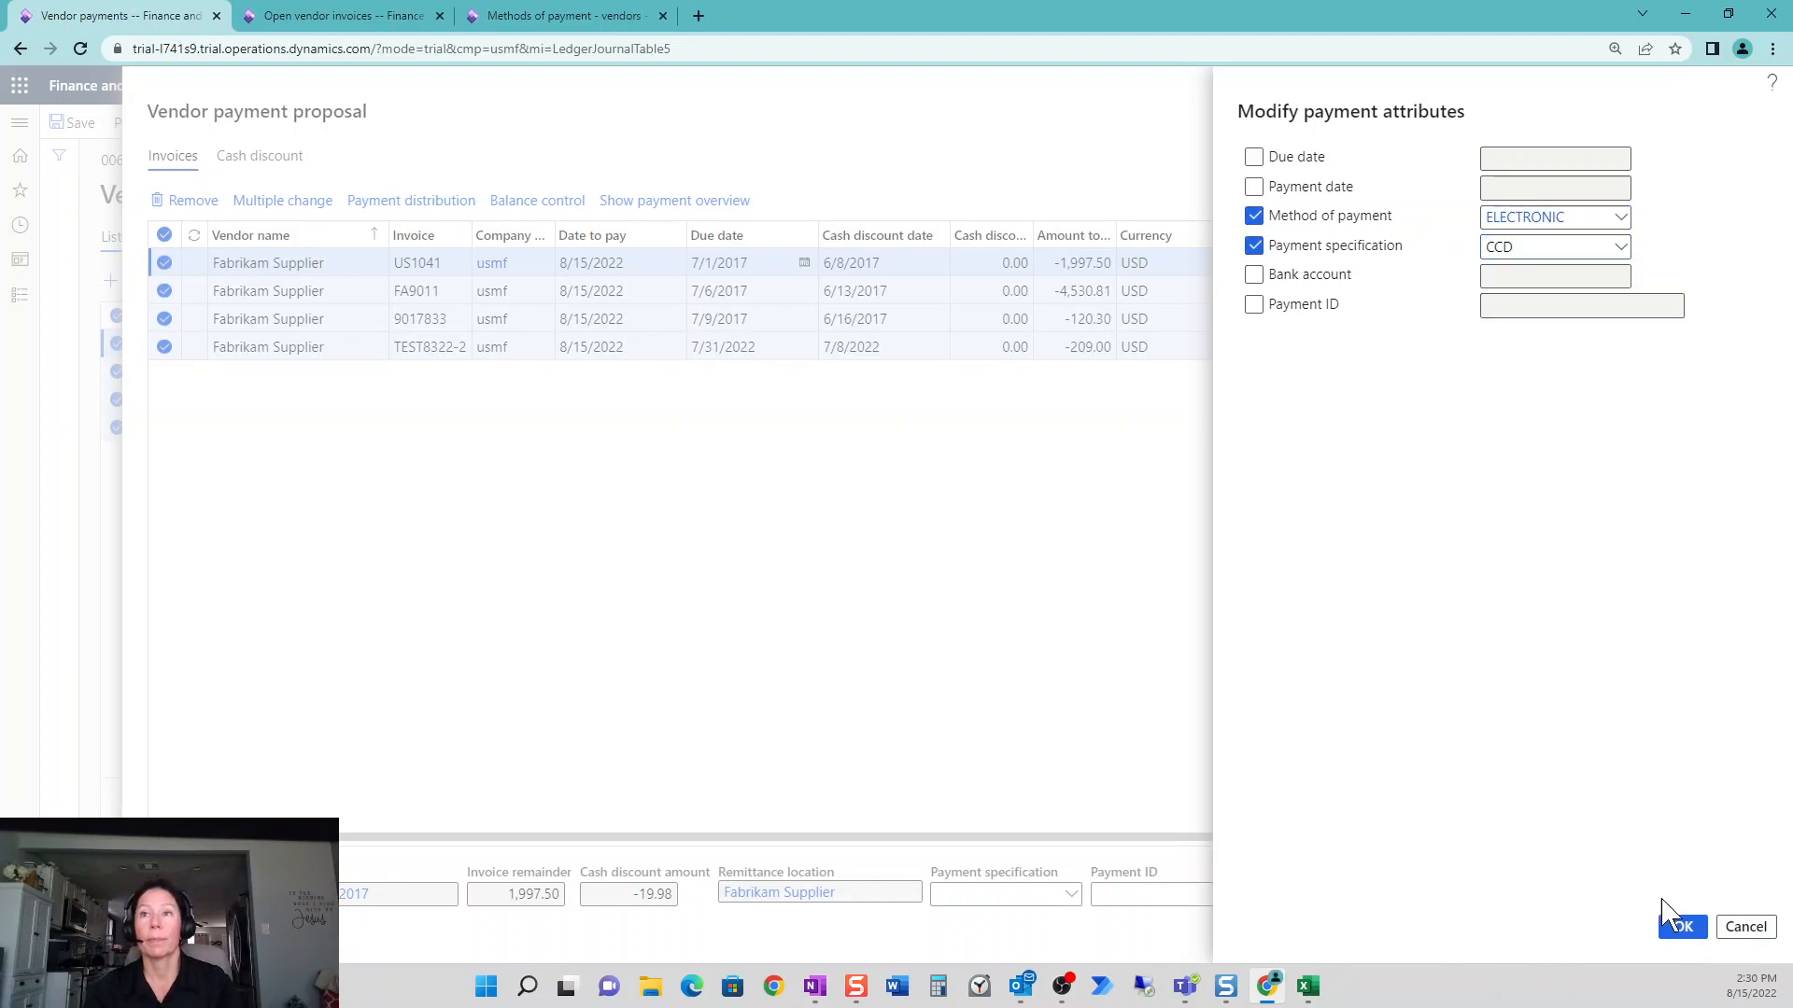
- Add the payment date 8/15/2022 to the multiple change and apply it to the selected invoices
left_click(1256, 190)
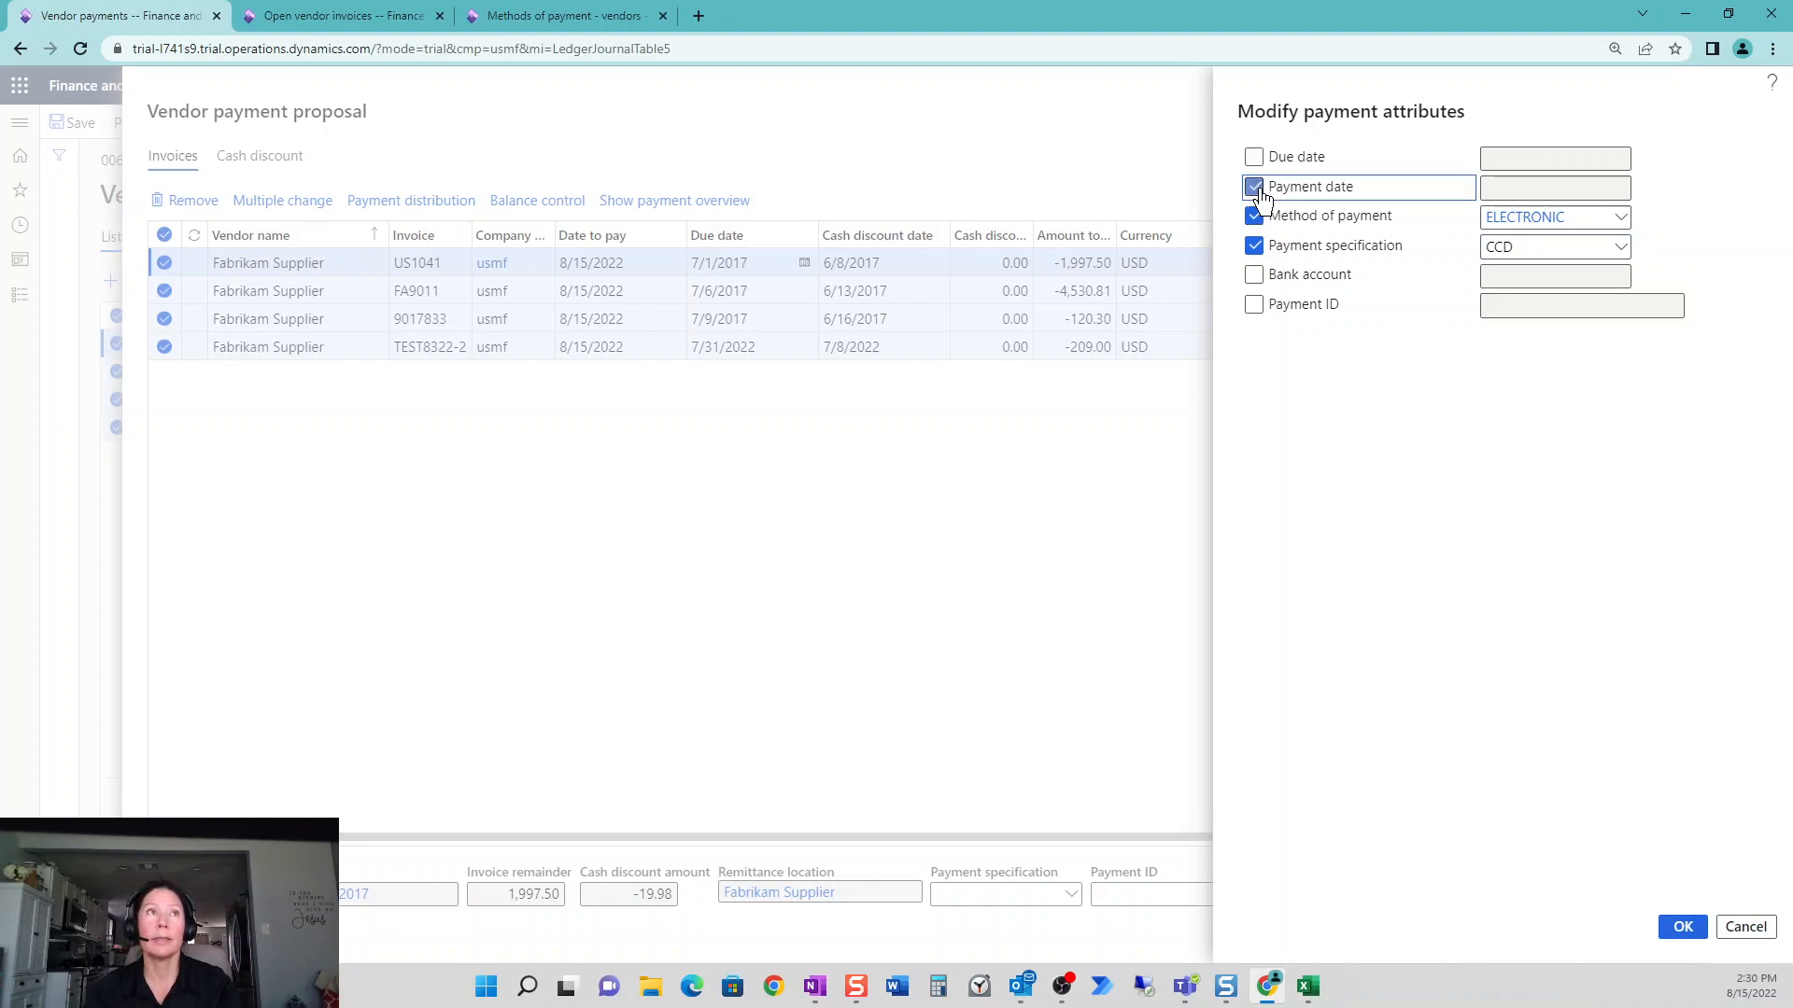
left_click(1621, 190)
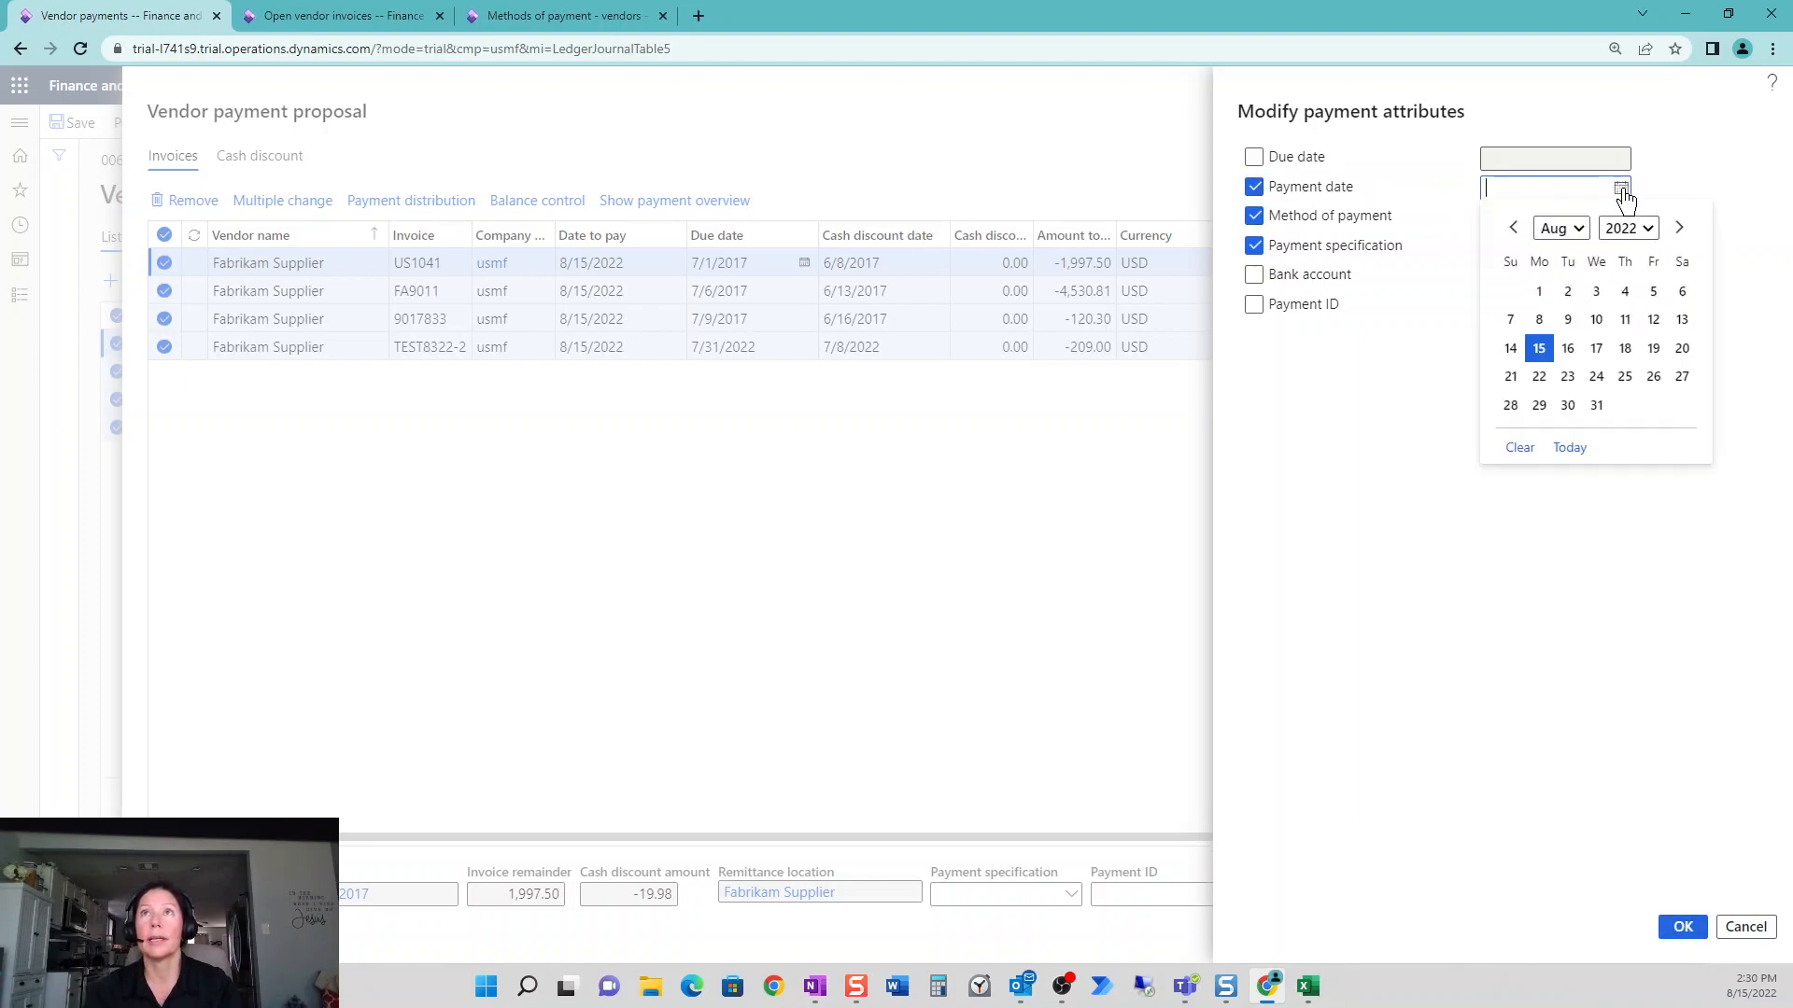
left_click(1539, 348)
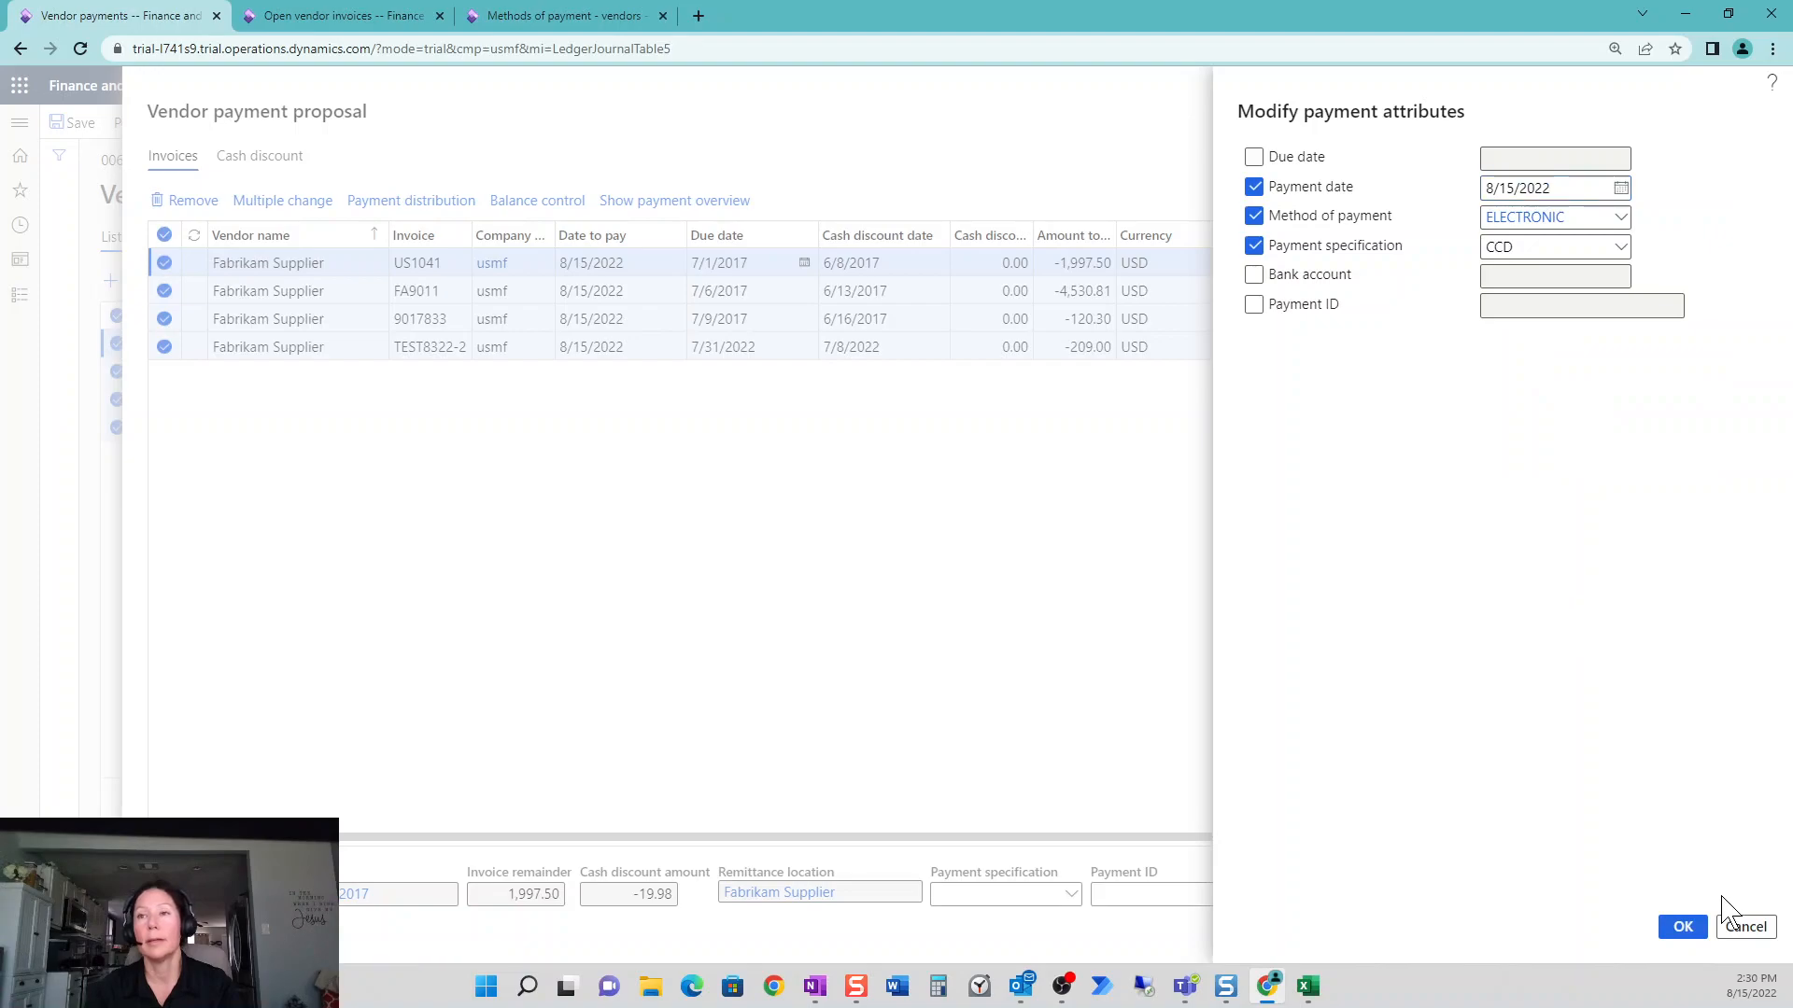
left_click(1683, 927)
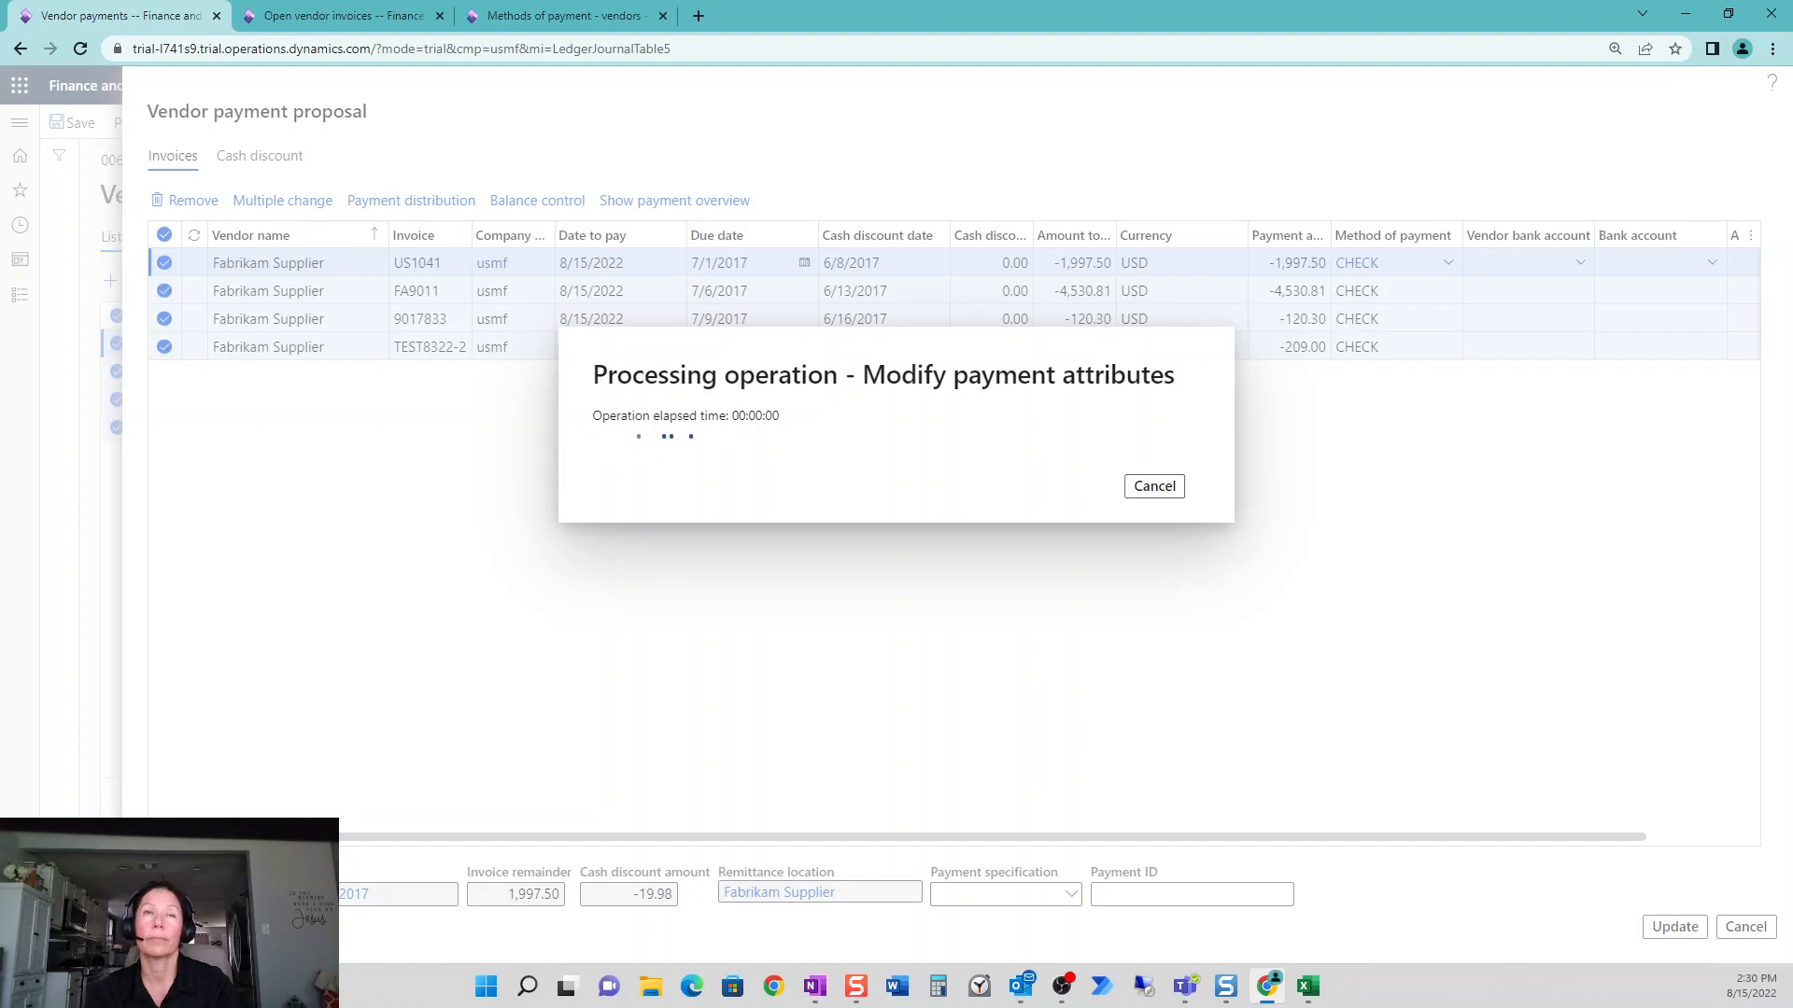
- Update the journal from the edited payment proposal and narrow the Description and Voucher columns of the payment lines
left_click(1692, 932)
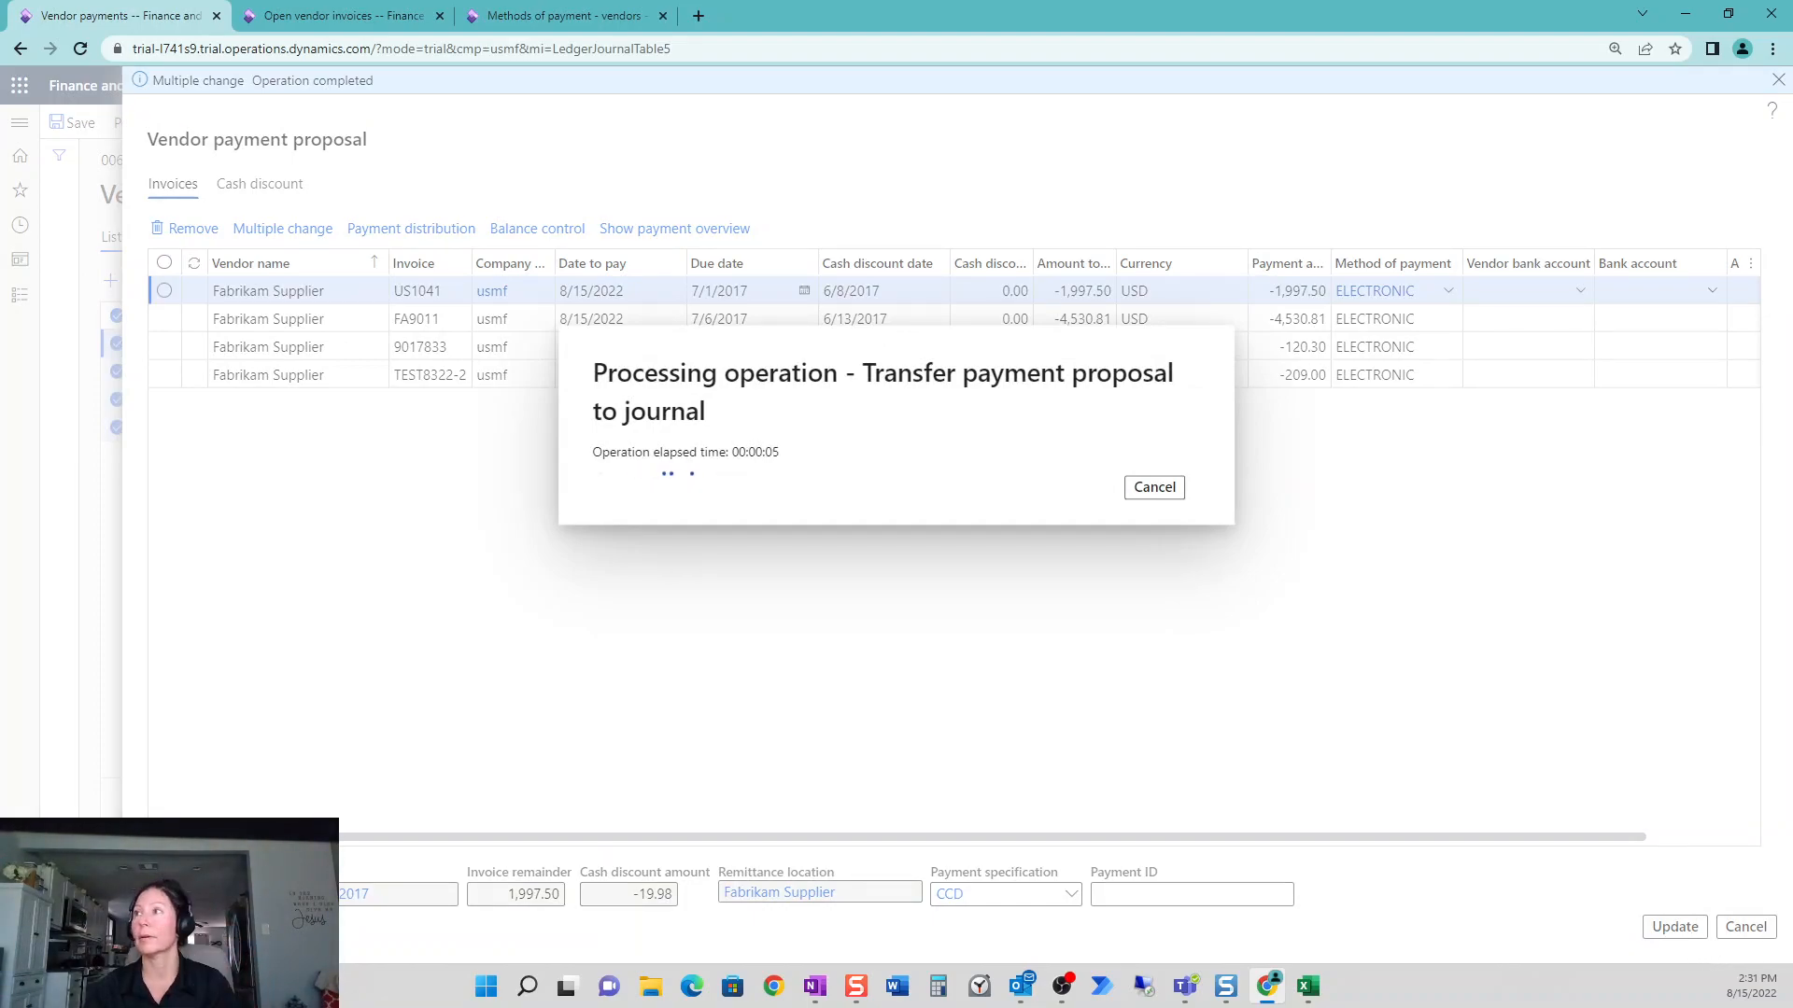
left_click_drag(1096, 319, 1041, 327)
left_click_drag(566, 317, 420, 332)
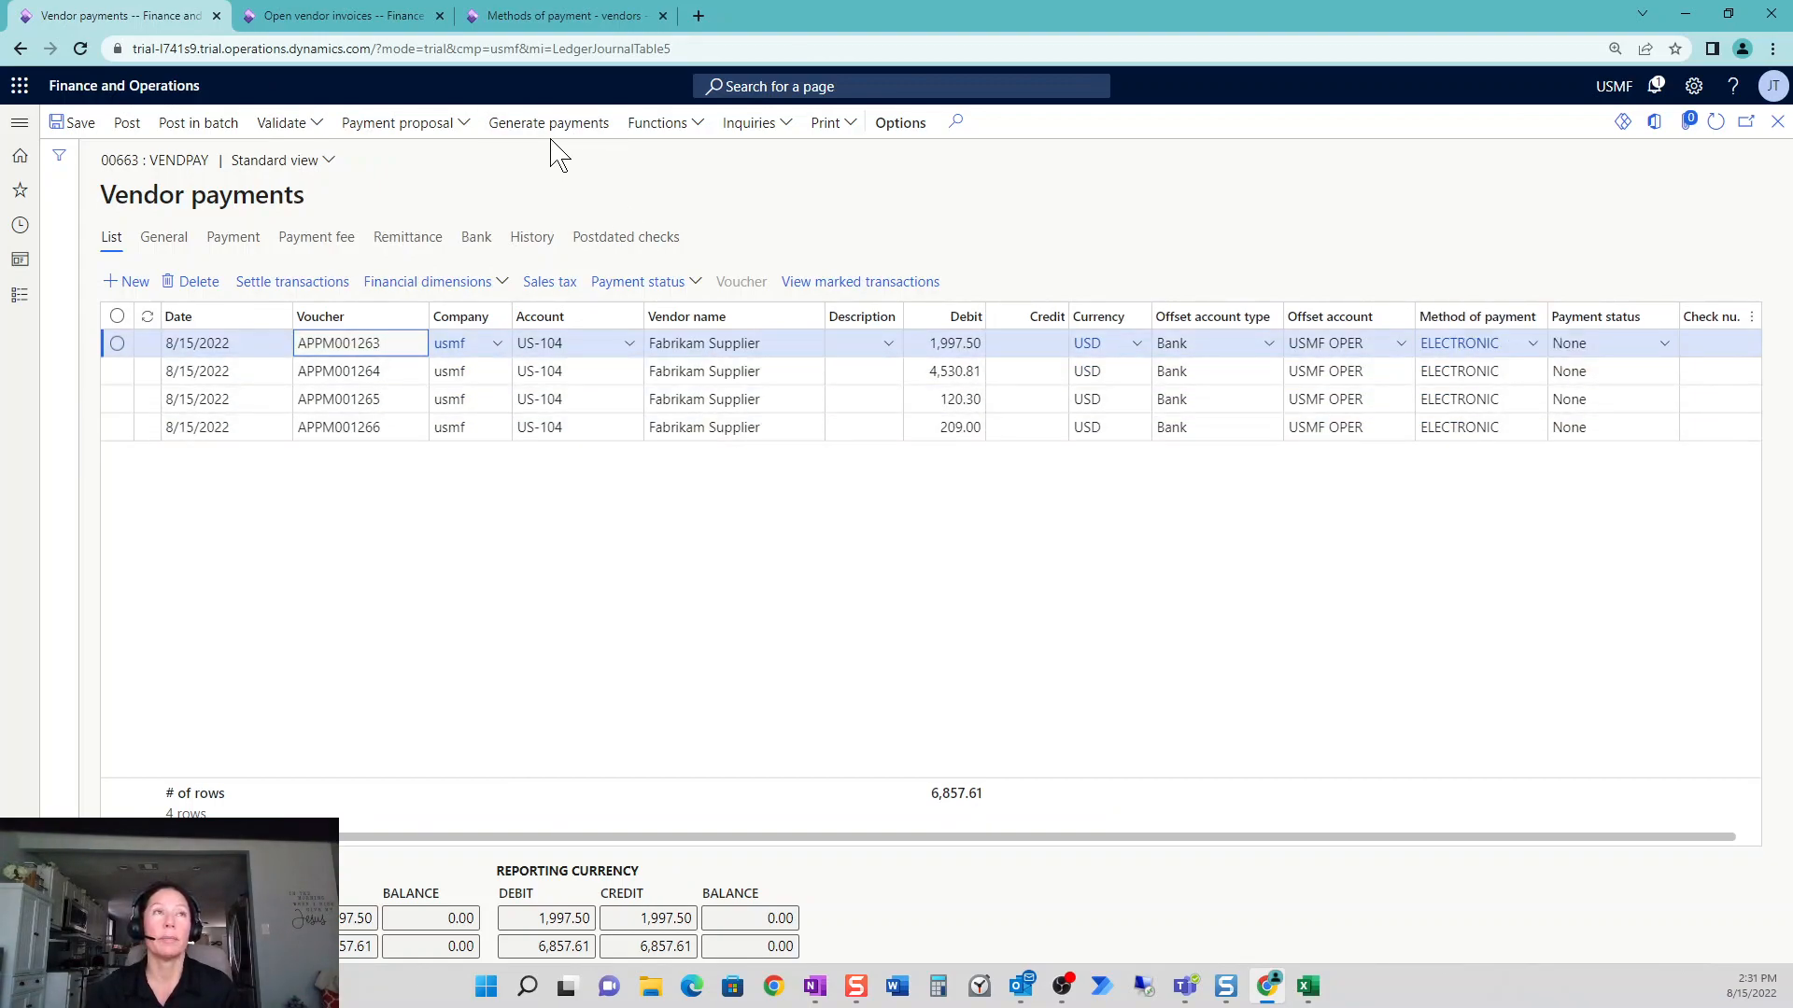
- Close the payment journal and process automations pages back to the dashboard, and return to the open vendor invoices
left_click(1777, 124)
left_click(1777, 123)
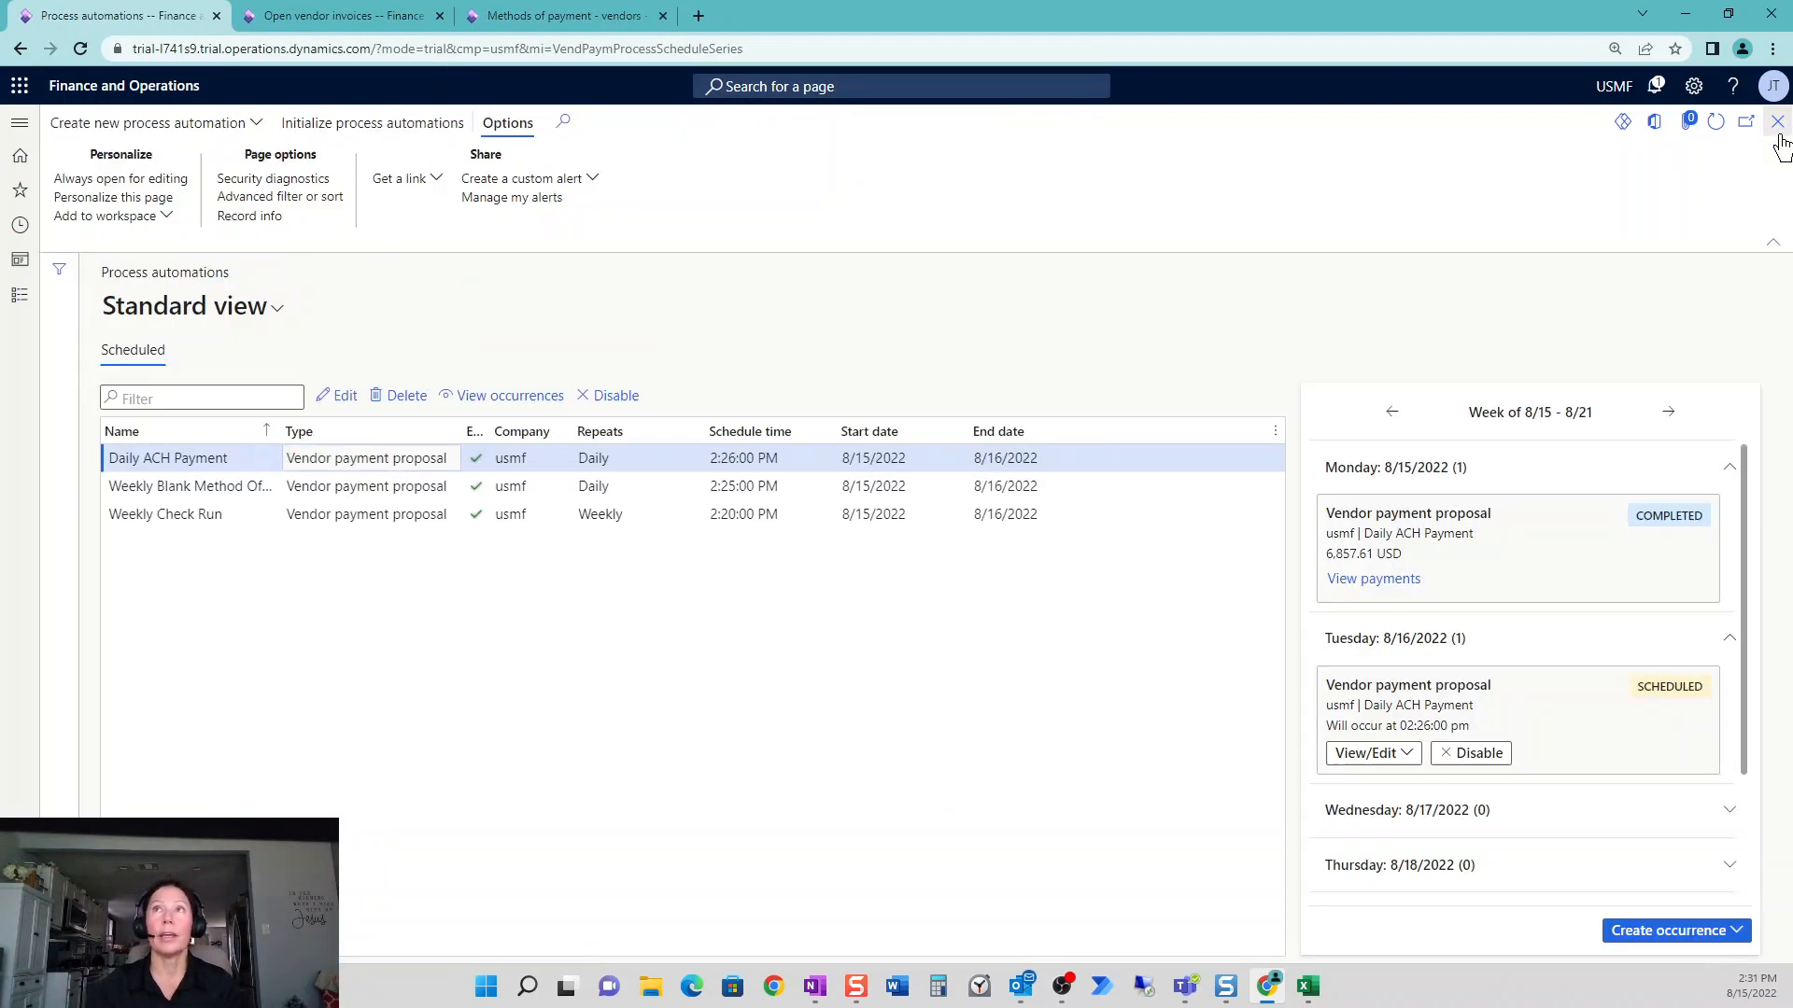
left_click(1777, 124)
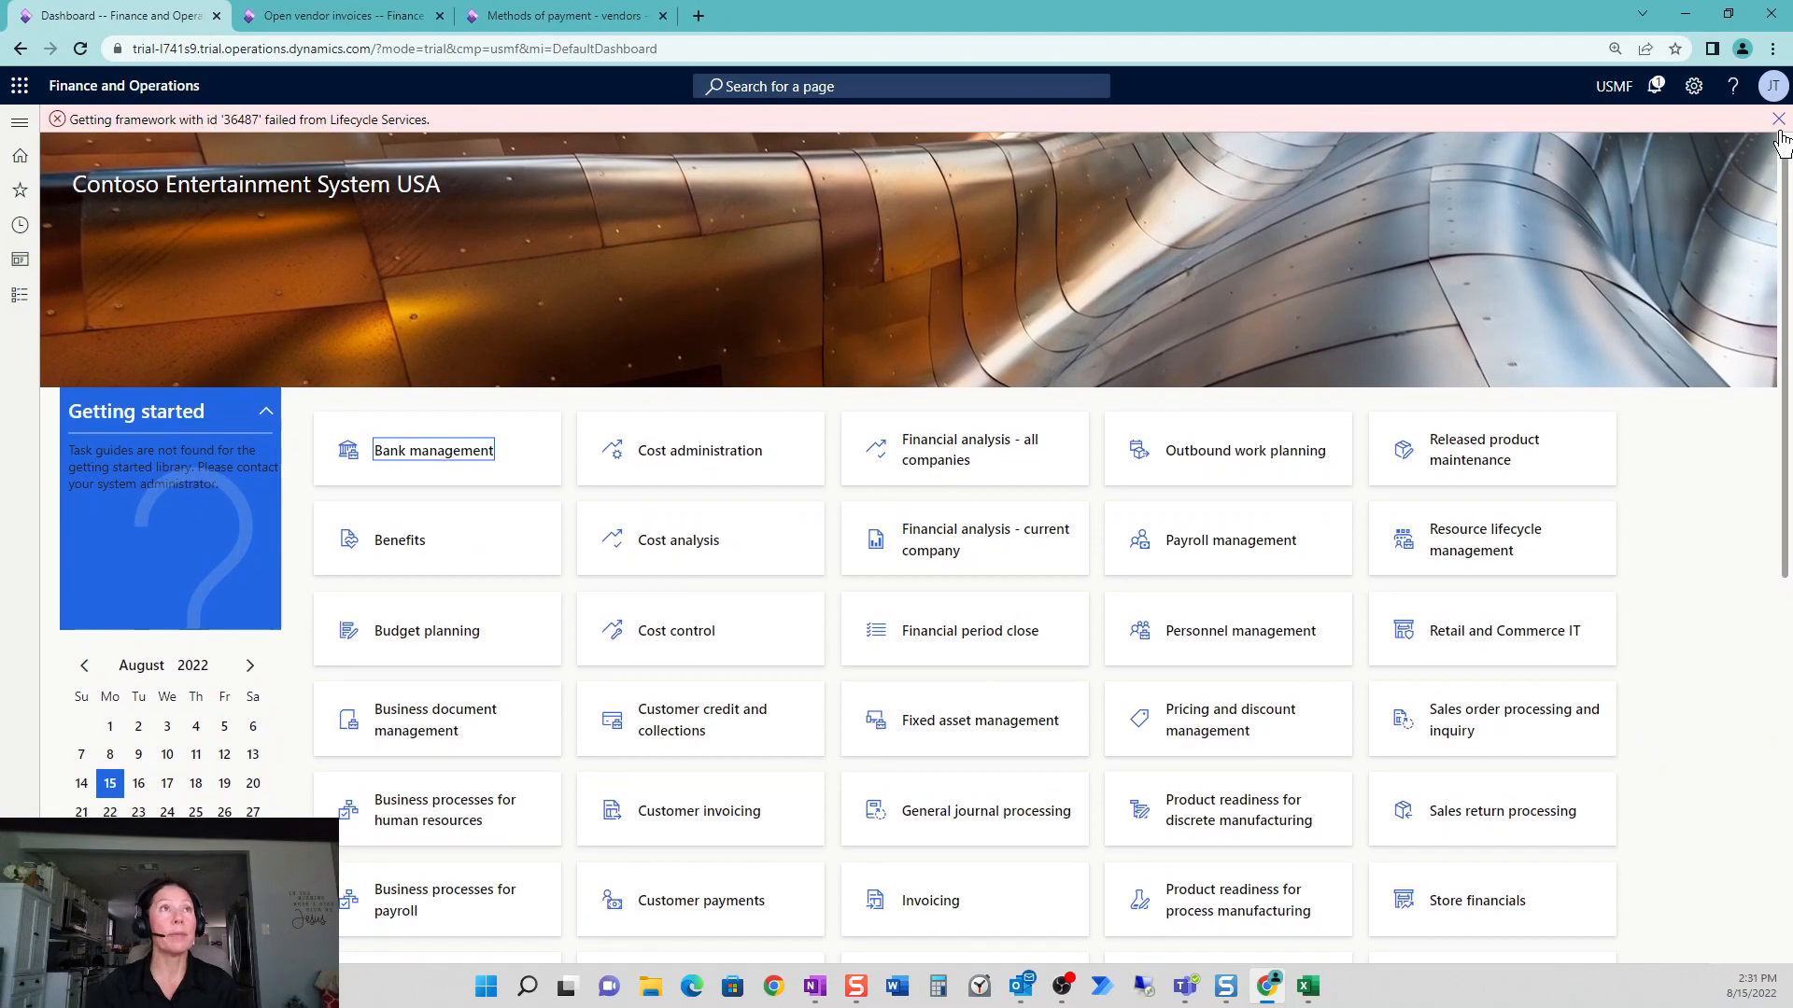
left_click(1778, 119)
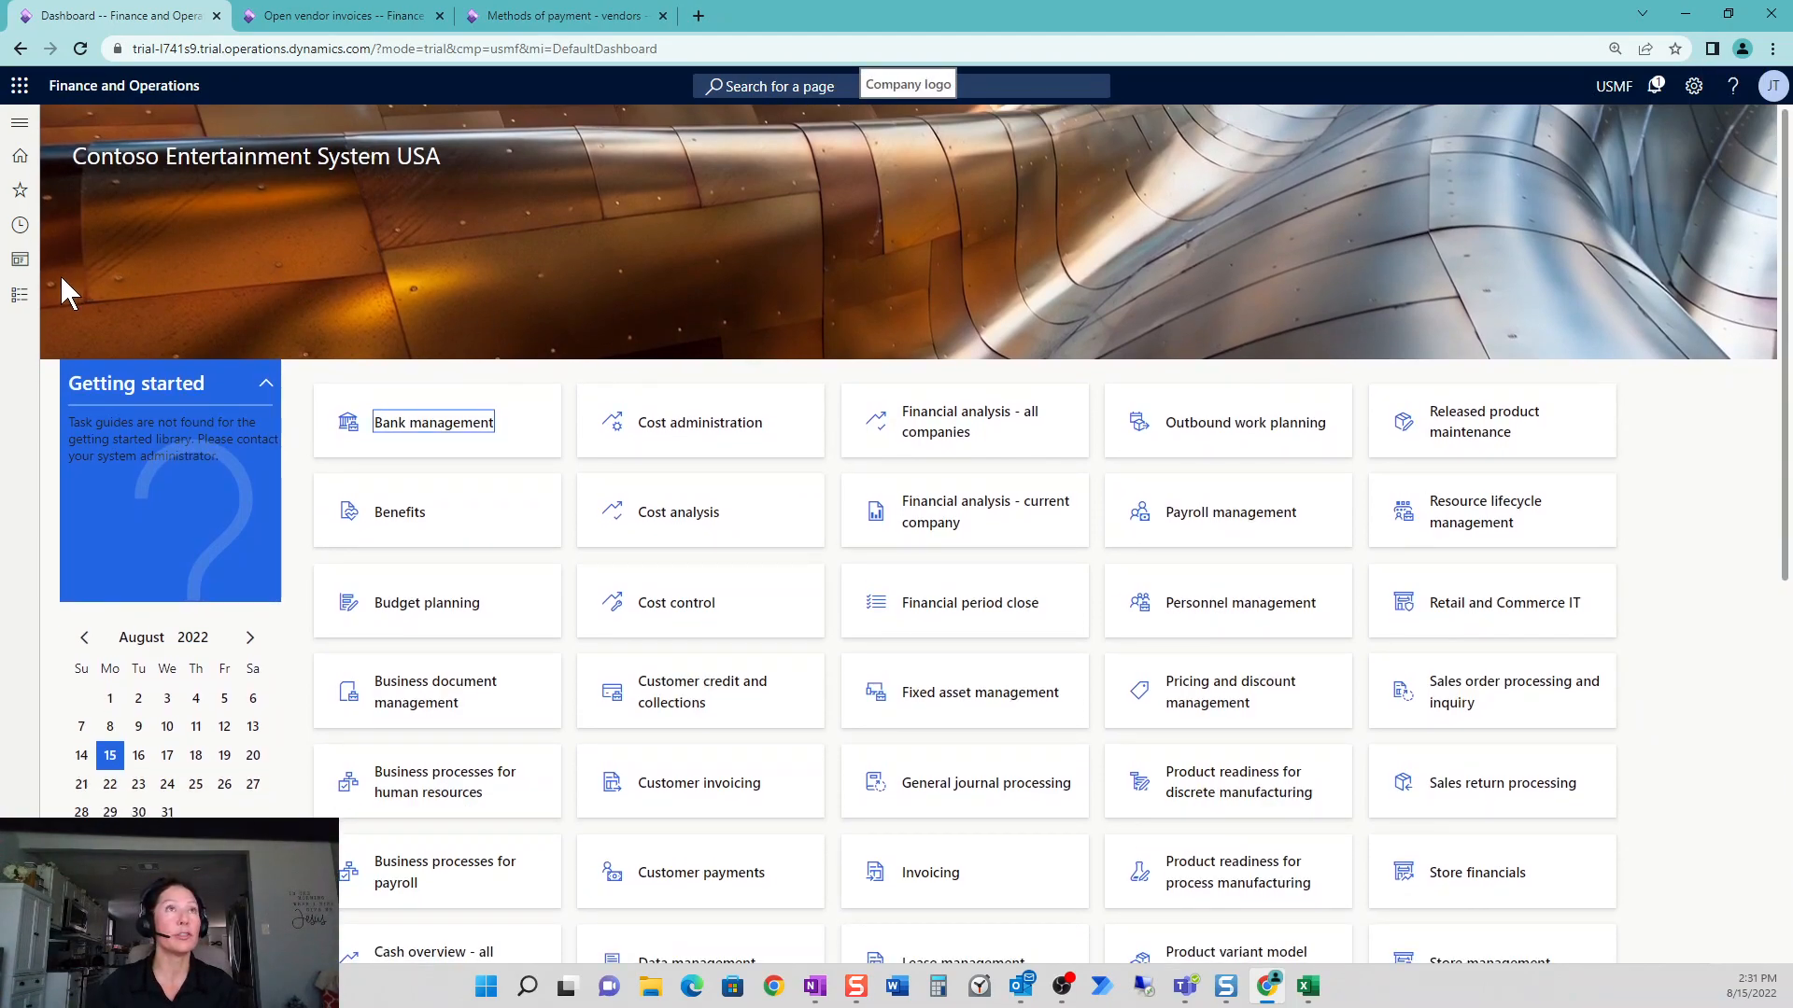
left_click(344, 16)
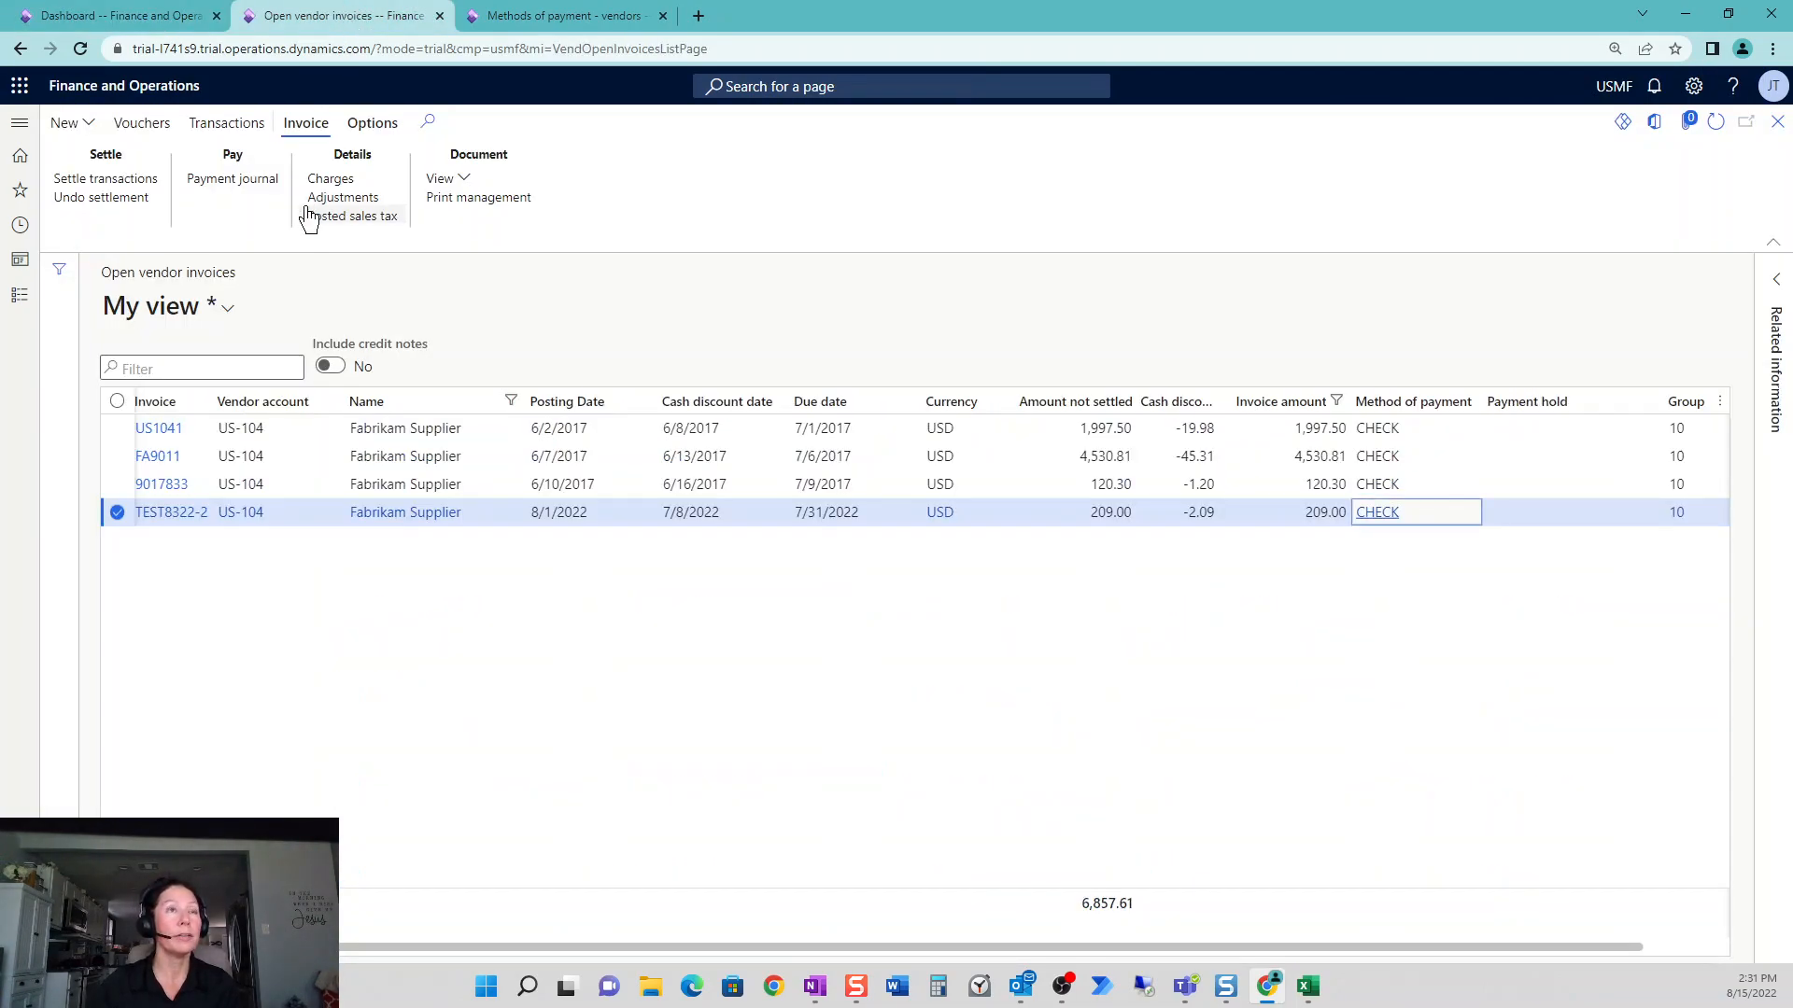